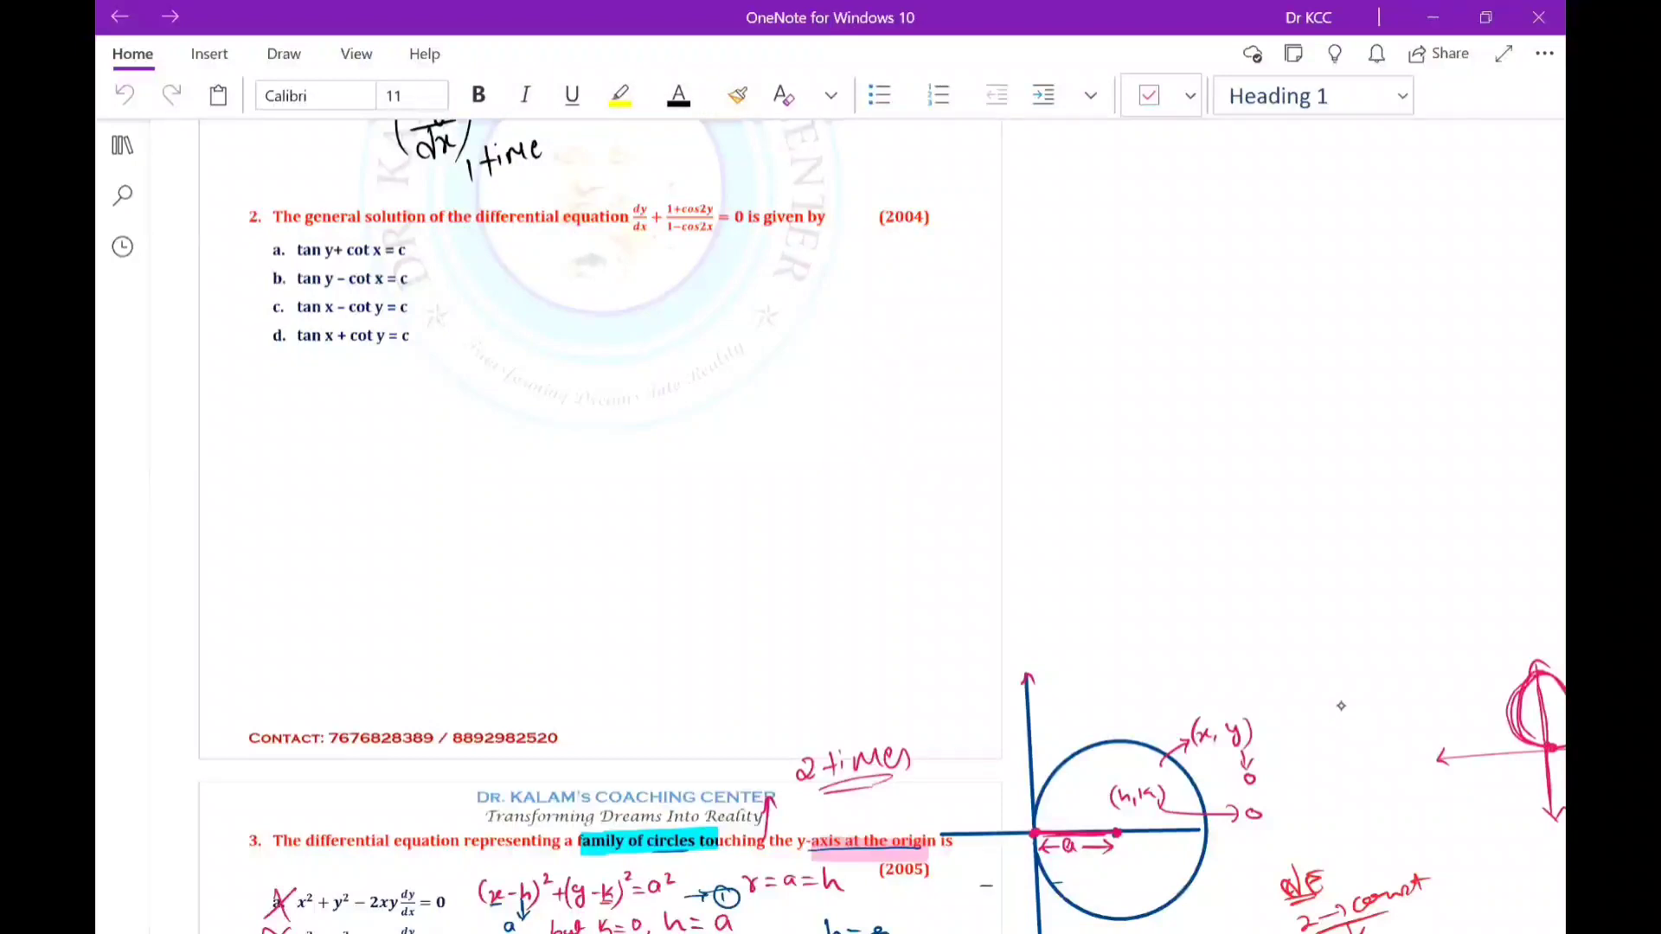
Switch to the Draw tools, scroll question 2 into view, and select the red pen.
click(284, 53)
click(600, 189)
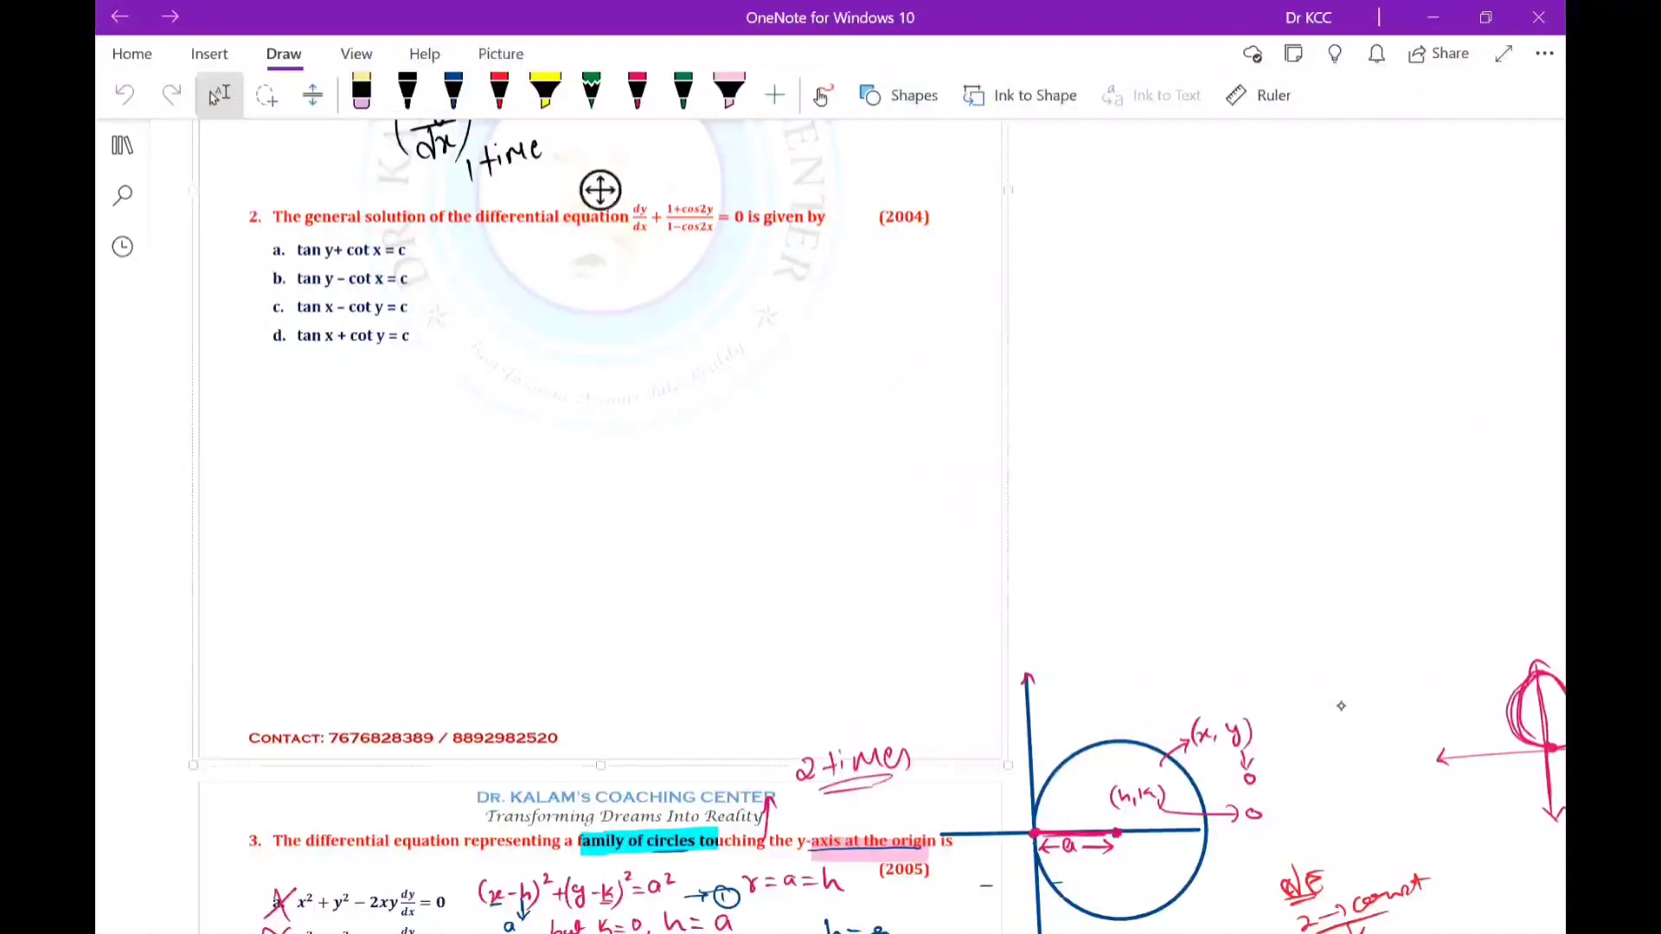
click(638, 90)
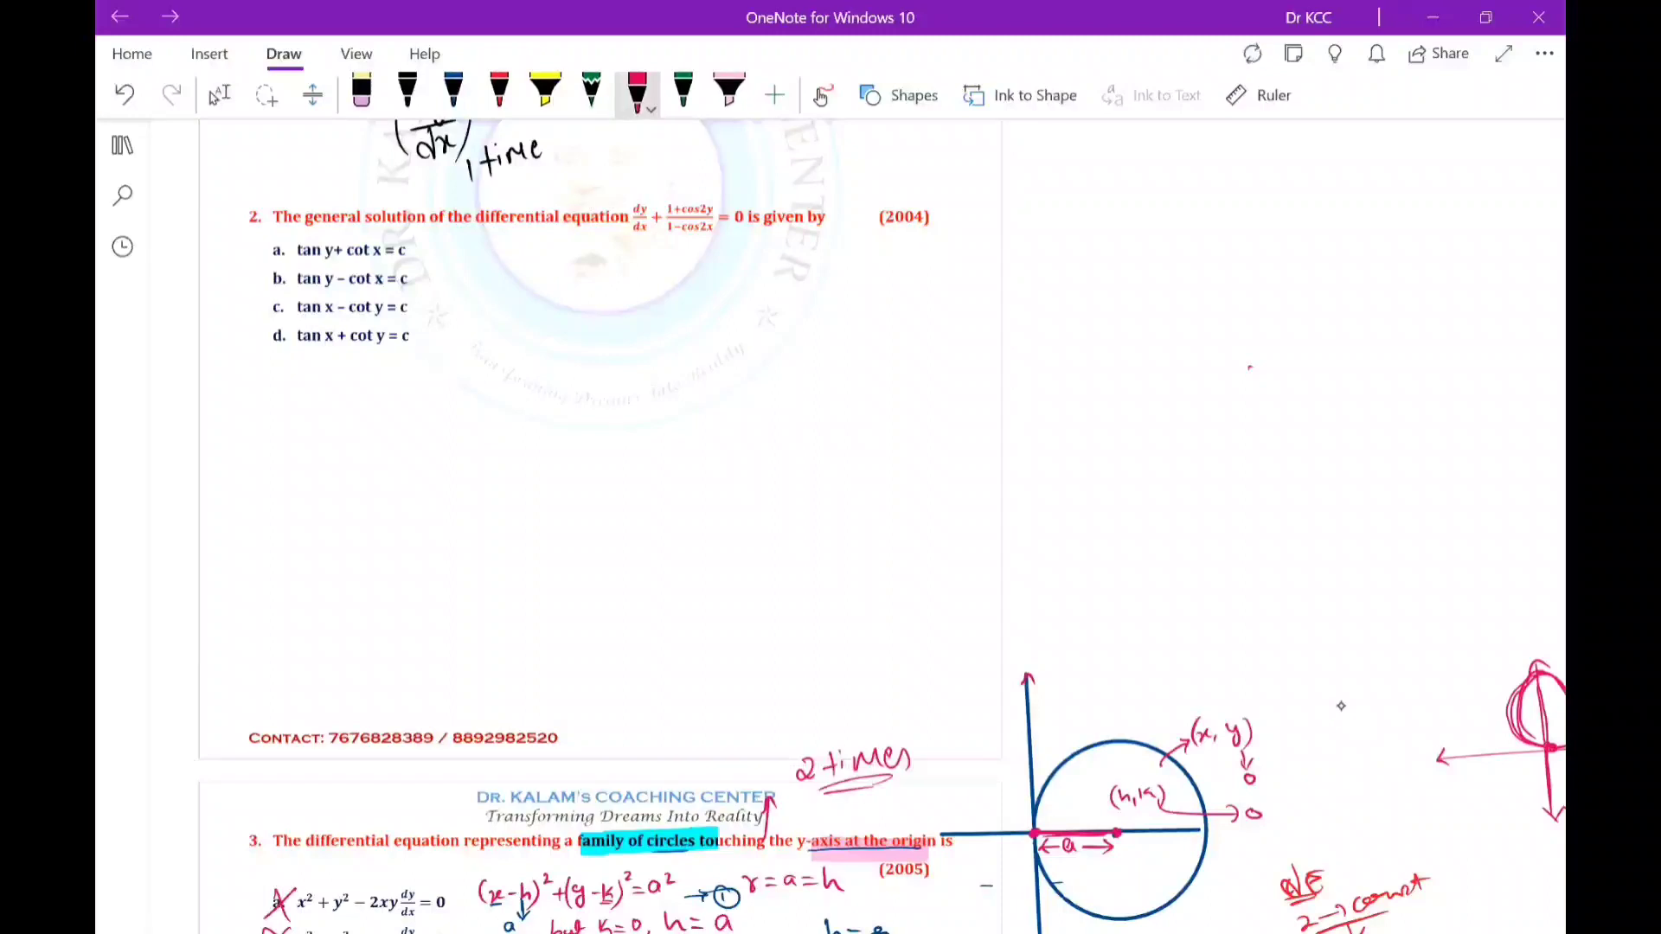
scroll(698, 317, up, 2)
scroll(1341, 706, up, 1)
scroll(1341, 706, left, 1)
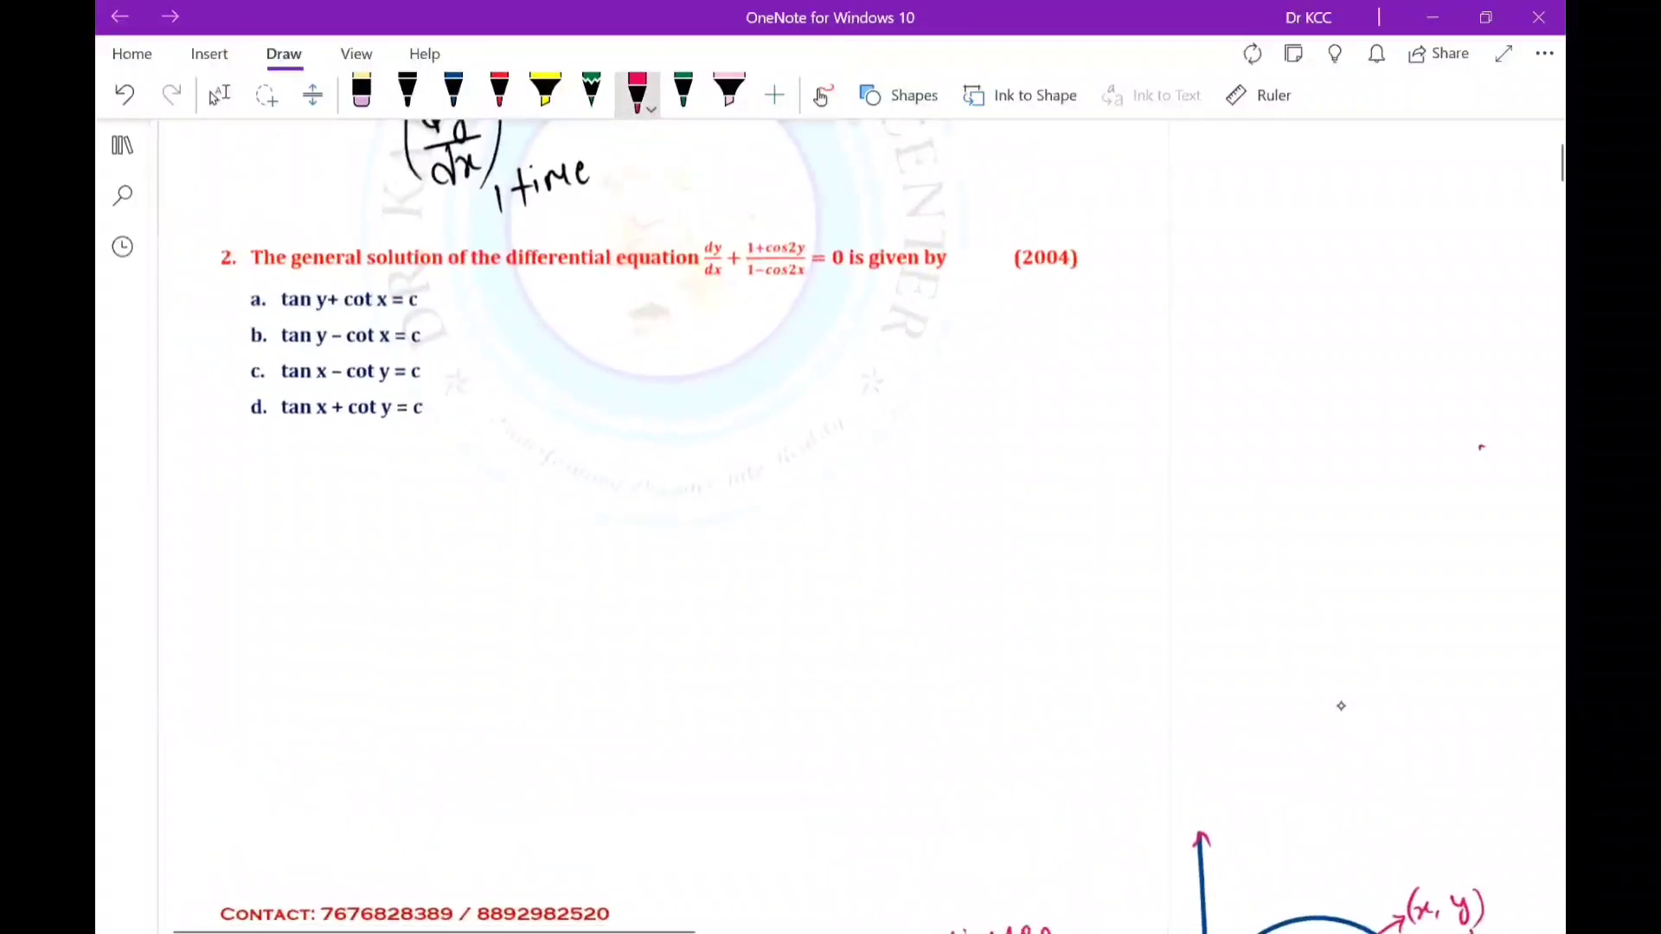
key(Escape)
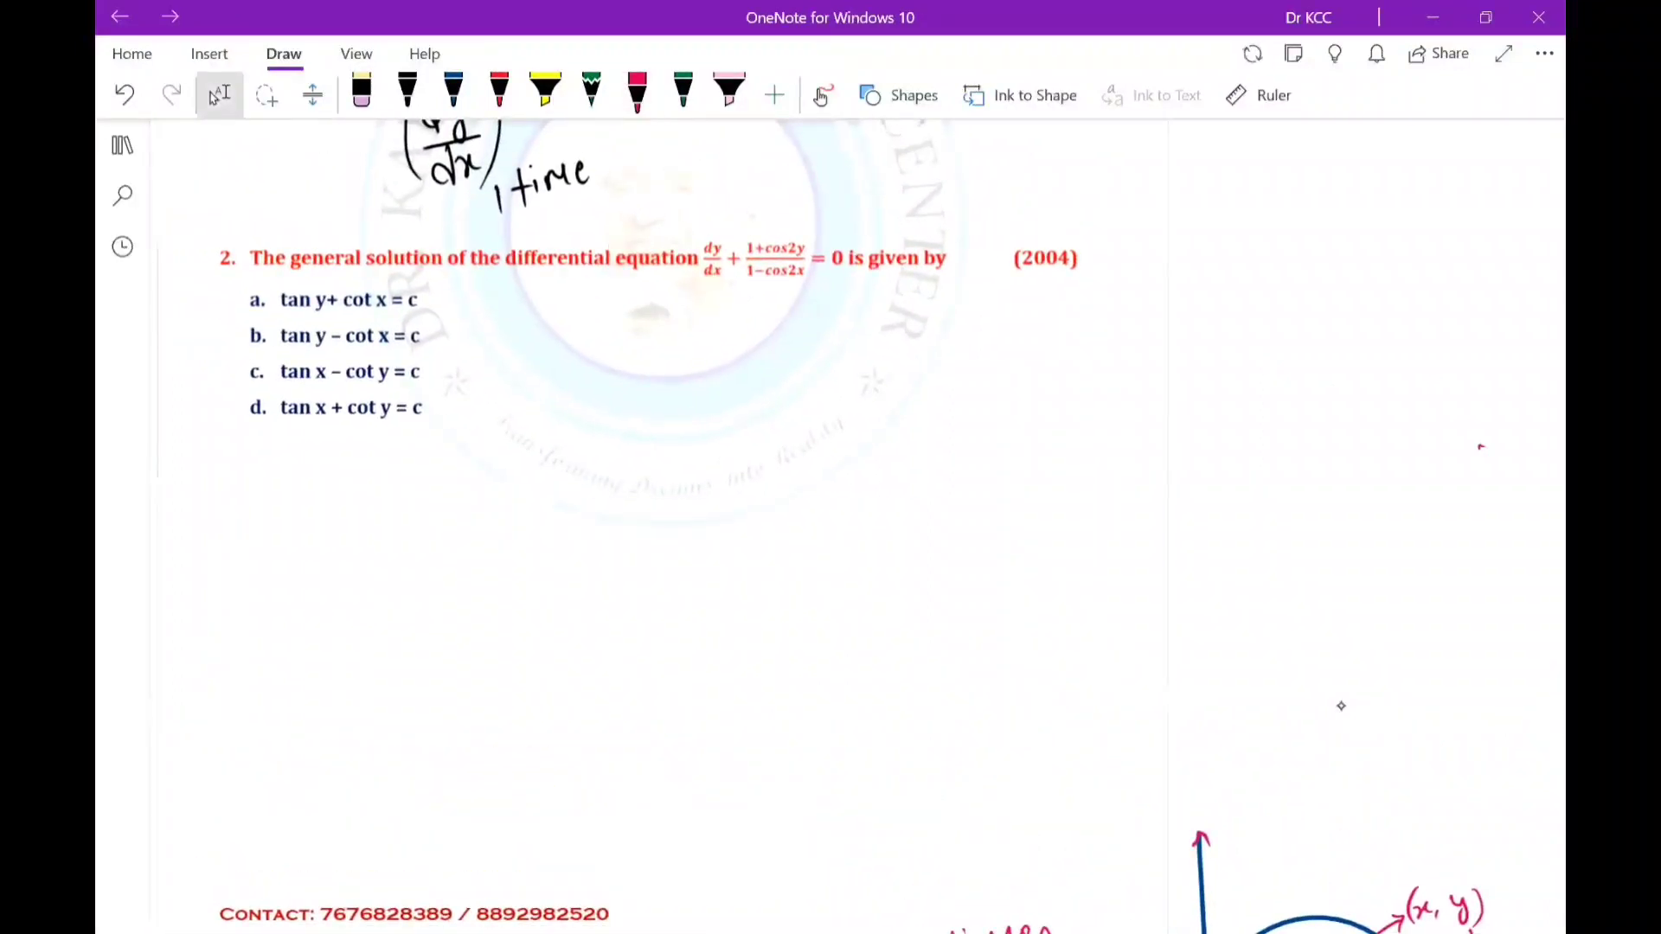
click(638, 91)
click(1426, 538)
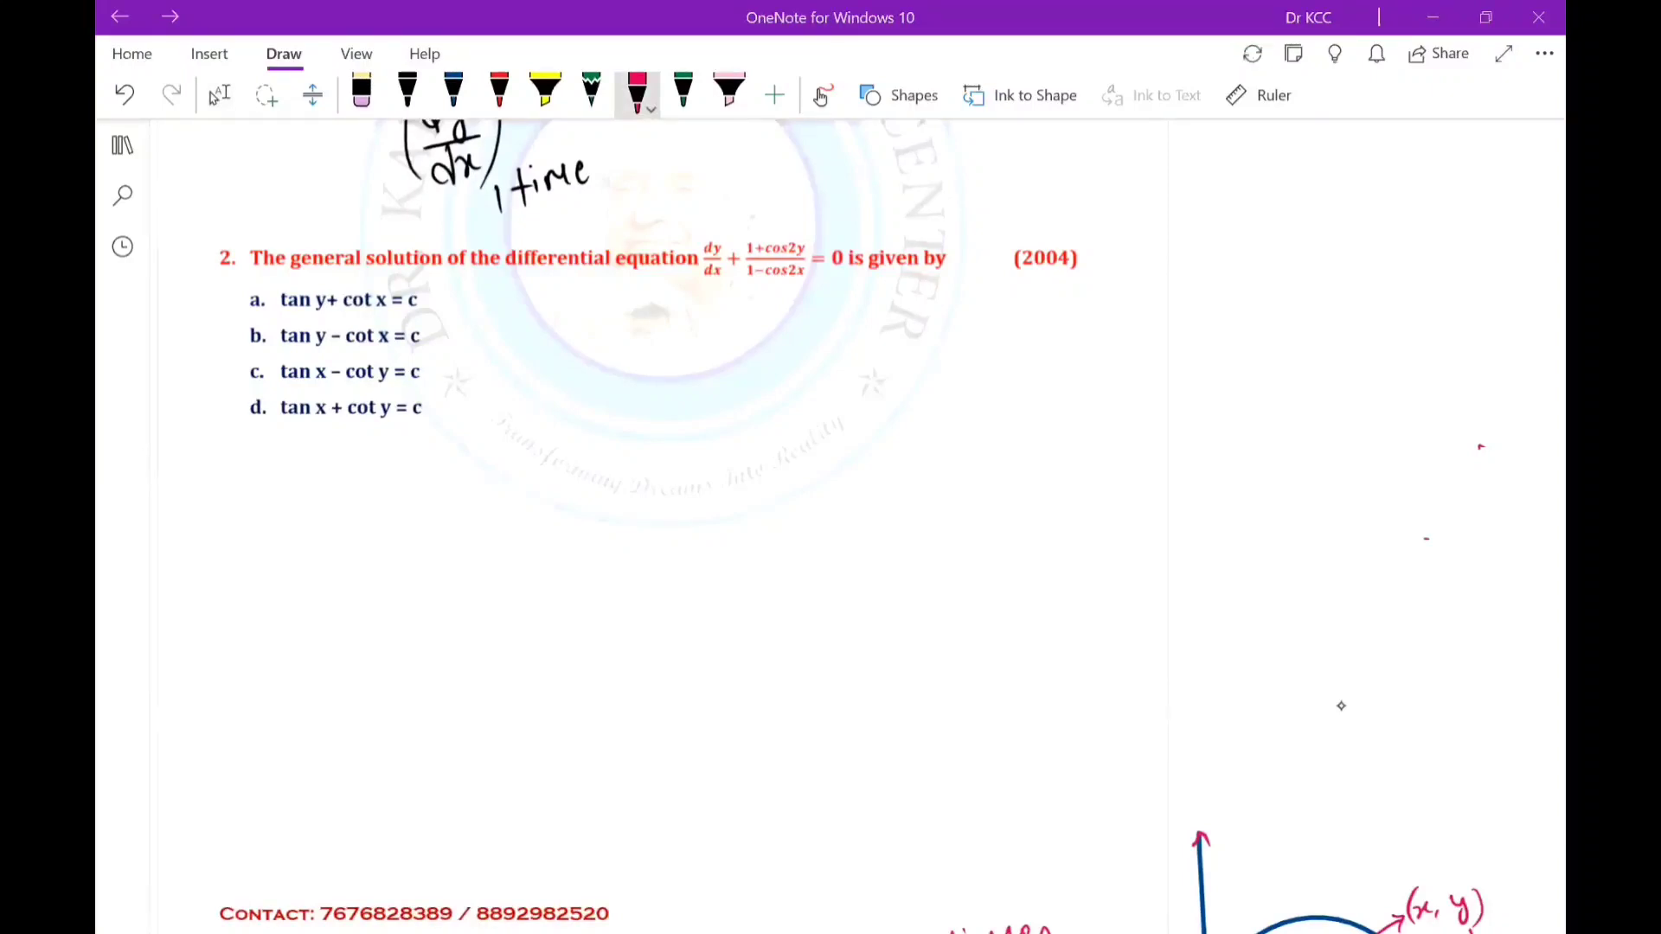
With the black pen, box the given equation and write a boxed 'IF y'+Py = a' note.
click(406, 91)
mouse_move(700, 241)
mouse_down()
mouse_move(699, 275)
mouse_move(779, 232)
mouse_move(857, 233)
mouse_move(779, 287)
mouse_move(698, 269)
mouse_up()
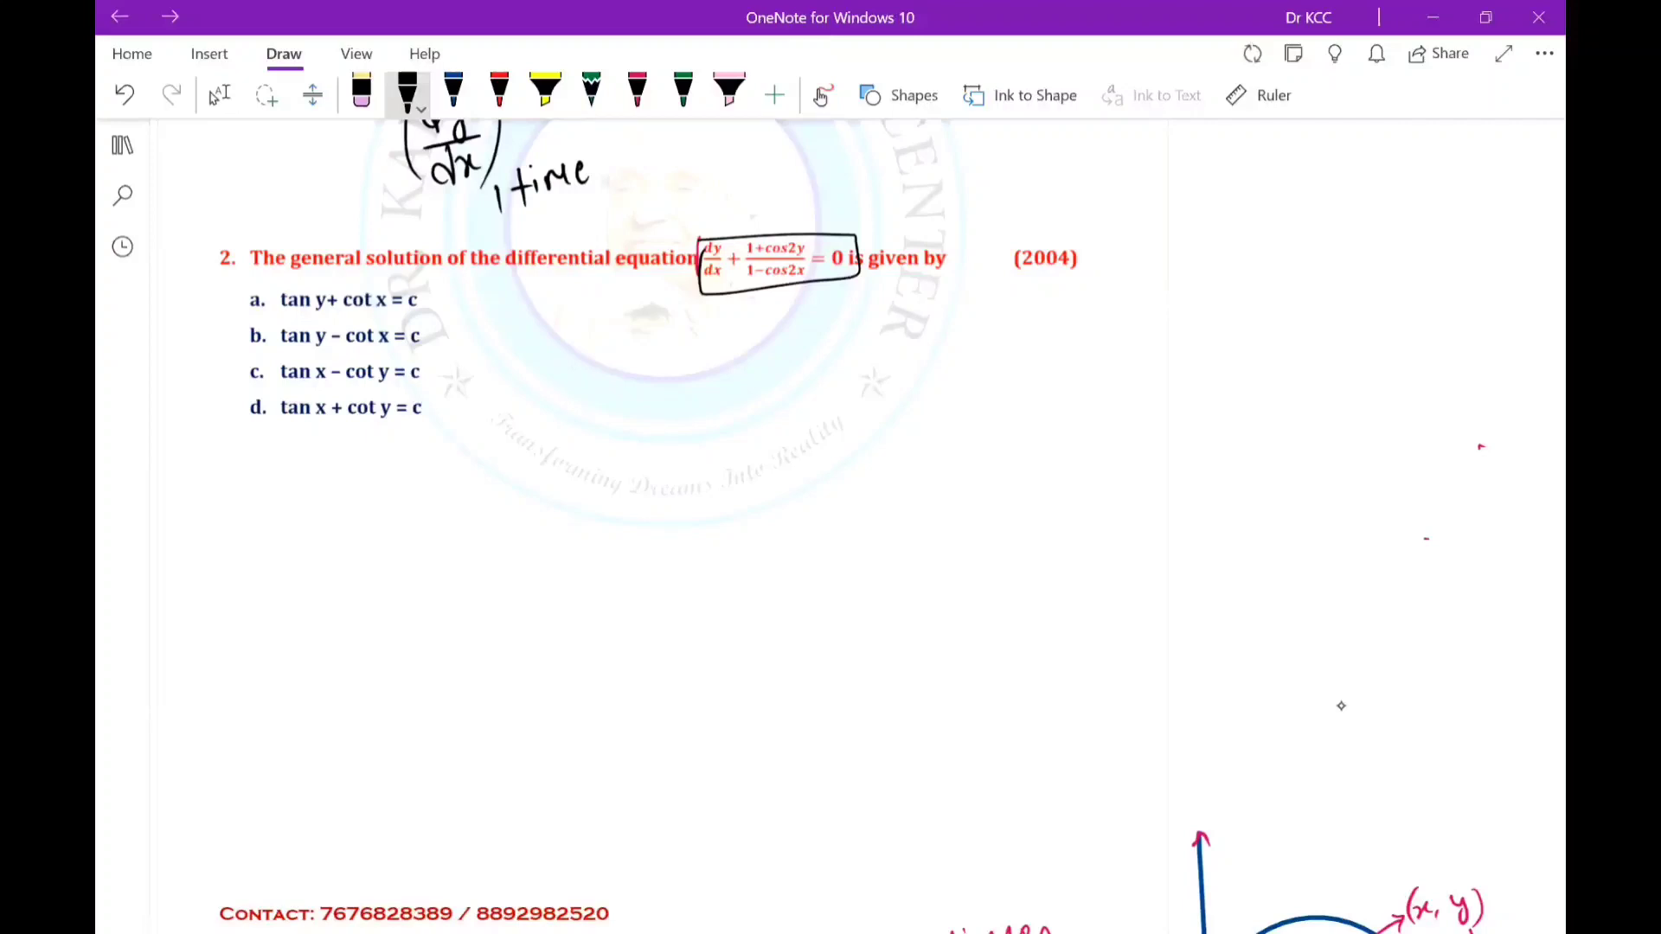
drag(1198, 192, 1212, 190)
drag(1195, 215, 1217, 213)
mouse_move(1218, 195)
mouse_down()
mouse_move(1234, 191)
mouse_move(1220, 216)
mouse_up()
drag(1202, 229, 1299, 205)
drag(1293, 199, 1293, 212)
drag(1316, 190, 1316, 204)
mouse_move(1323, 195)
mouse_down()
mouse_move(1337, 222)
mouse_move(1410, 211)
mouse_up()
mouse_move(1269, 235)
mouse_down()
mouse_move(1415, 223)
mouse_move(1259, 183)
mouse_move(1254, 230)
mouse_up()
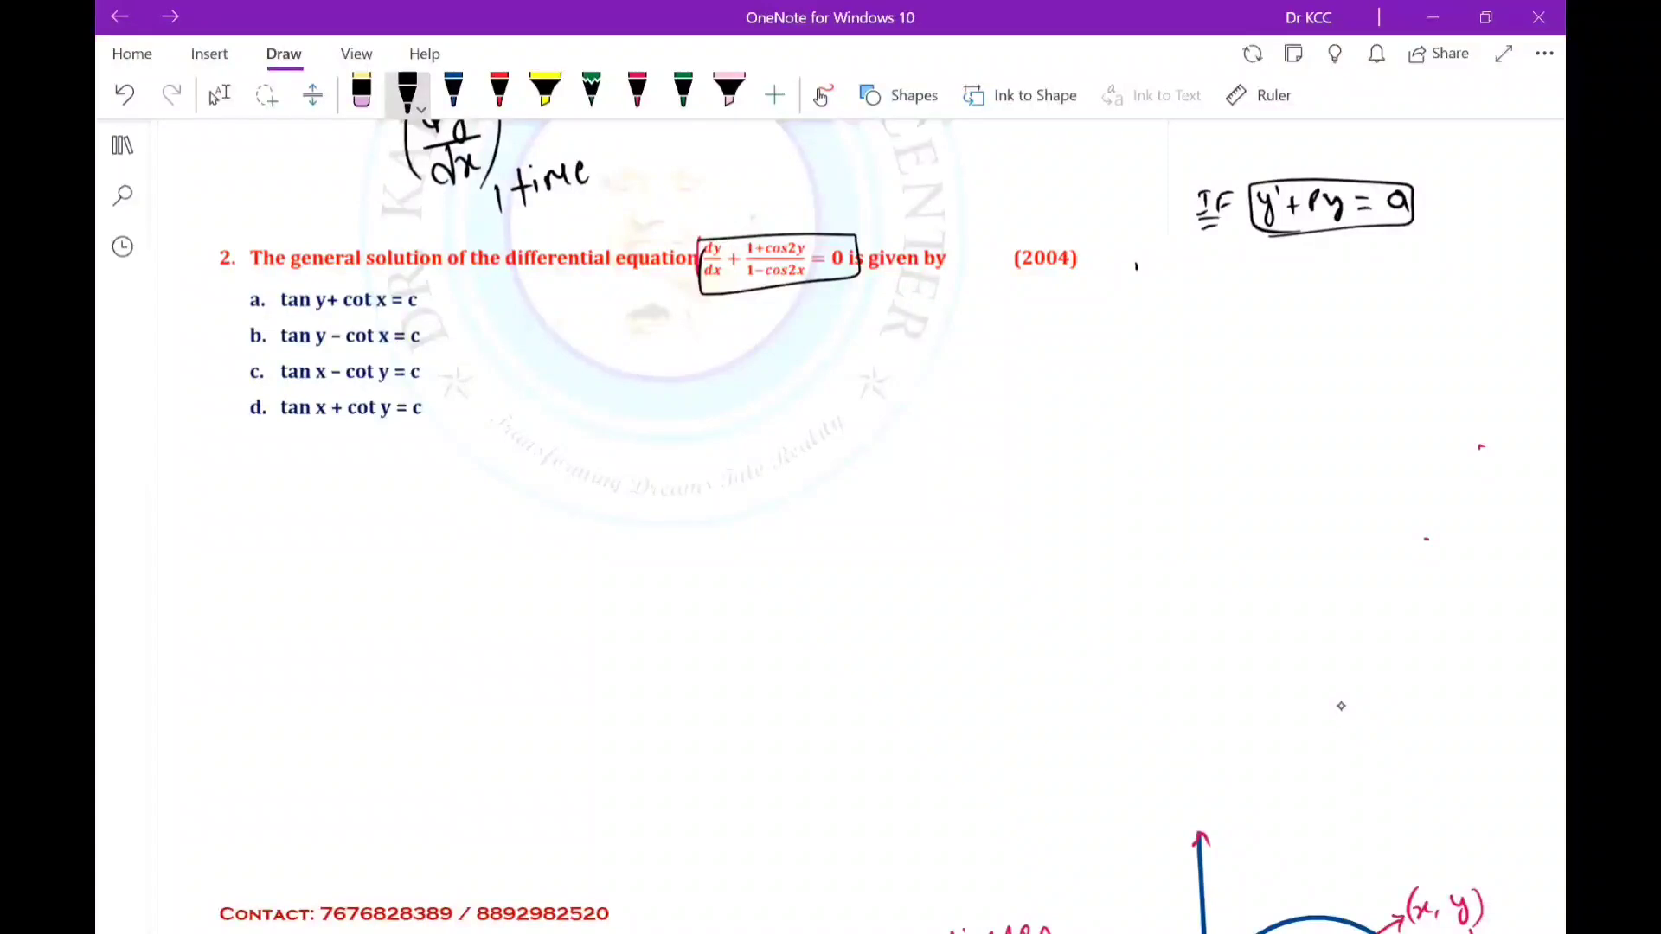
Sketch dy → dx with ∫y and ∫x below, tick the IF form, and circle dy and dx.
drag(1138, 276, 1165, 304)
mouse_move(1185, 282)
mouse_down()
mouse_move(1235, 280)
mouse_move(1227, 292)
mouse_up()
mouse_move(1257, 273)
mouse_down()
mouse_move(1263, 289)
mouse_move(1286, 270)
mouse_move(1272, 288)
mouse_up()
drag(1159, 303, 1165, 398)
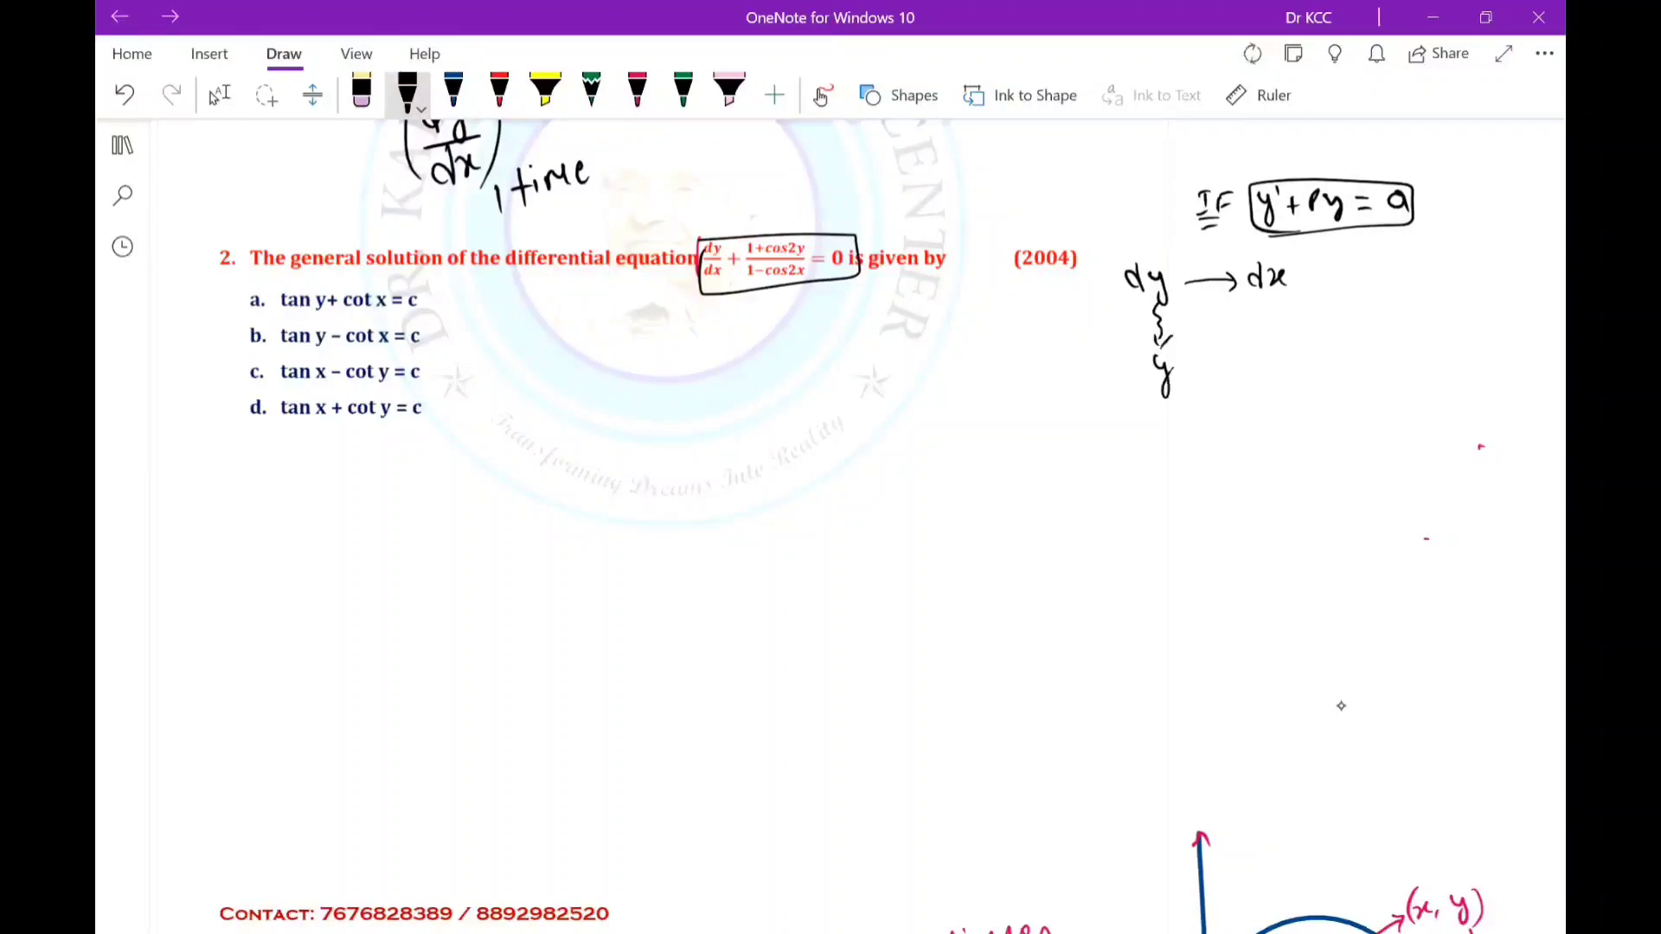
drag(1274, 289, 1283, 382)
drag(1141, 349, 1128, 404)
drag(1258, 351, 1253, 399)
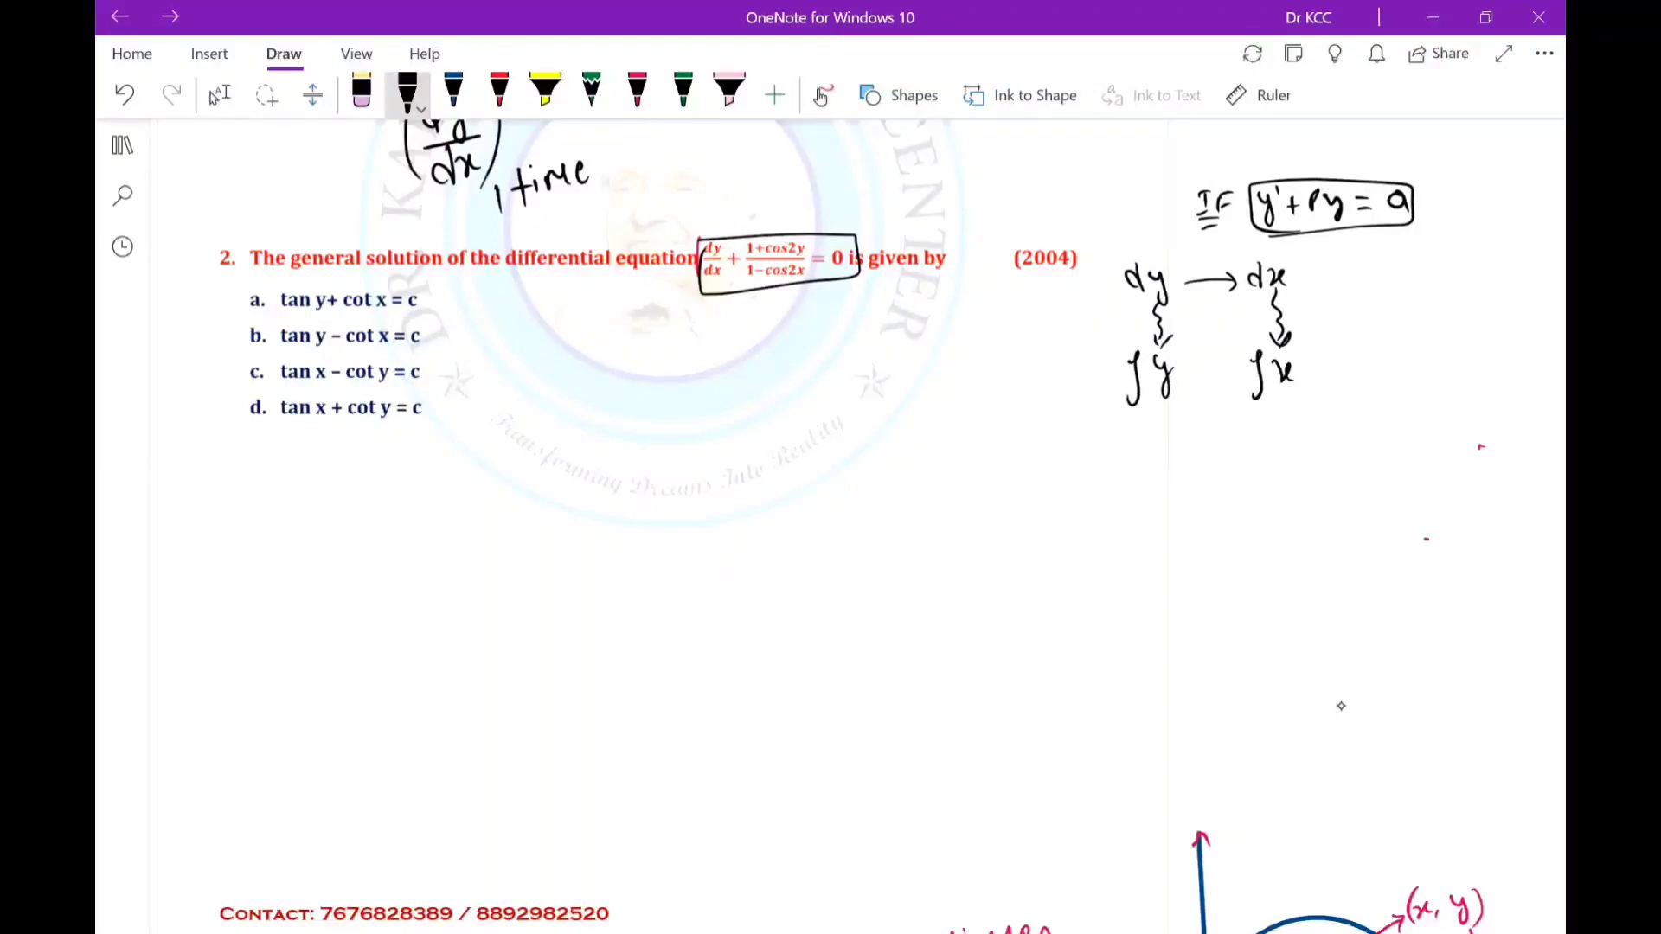
drag(1434, 177, 1471, 168)
mouse_move(1132, 264)
mouse_down()
mouse_move(1168, 274)
mouse_move(1125, 260)
mouse_up()
drag(1259, 264, 1280, 259)
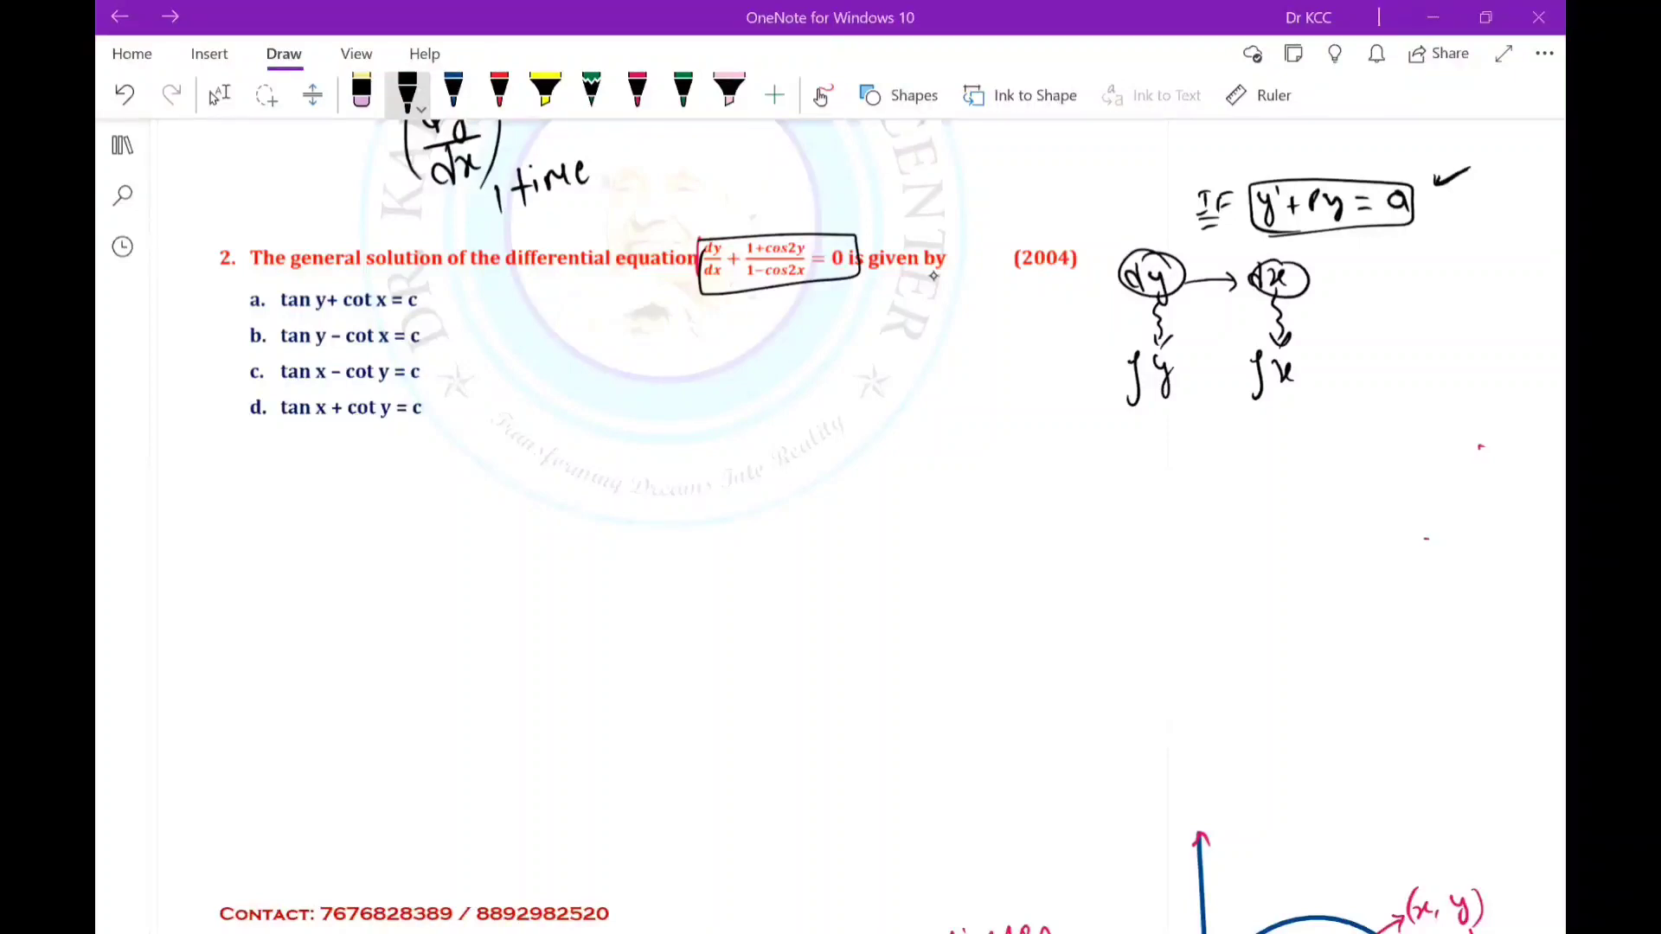
Write dy/dx = −( under question 2, with an arrow above the boxed equation.
drag(545, 298, 539, 312)
drag(547, 294, 545, 327)
mouse_move(527, 330)
mouse_down()
mouse_move(585, 324)
mouse_move(540, 371)
mouse_up()
drag(552, 350, 551, 366)
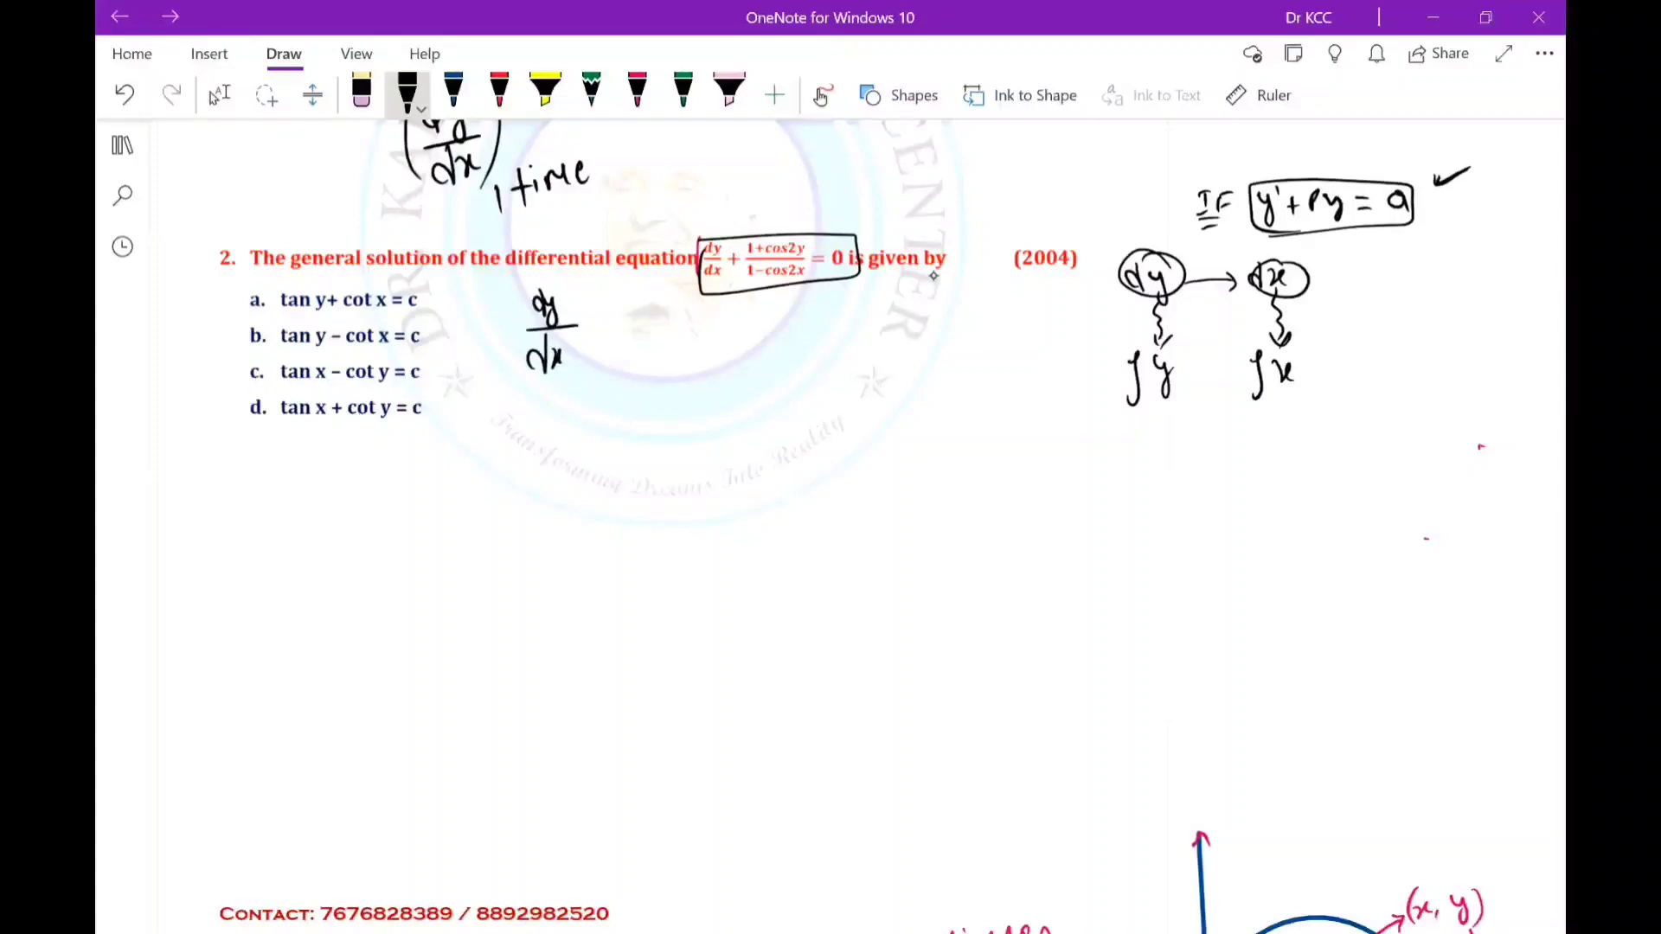
drag(754, 223, 829, 199)
drag(596, 316, 608, 316)
drag(596, 325, 609, 324)
drag(625, 321, 640, 320)
drag(675, 303, 671, 364)
Write the numerator 1+cos2x over a fraction bar.
drag(692, 308, 694, 325)
drag(702, 317, 718, 316)
mouse_move(711, 305)
mouse_down()
mouse_move(709, 325)
mouse_move(727, 322)
mouse_up()
drag(740, 308, 747, 323)
drag(757, 306, 769, 322)
drag(773, 305, 788, 321)
mouse_move(787, 305)
mouse_down()
mouse_move(774, 323)
mouse_move(790, 327)
mouse_up()
Write the denominator 1−cos2x, close the parenthesis, and mark an X above the IF note.
drag(690, 348, 690, 358)
drag(699, 353, 729, 357)
drag(742, 347, 747, 356)
drag(758, 346, 768, 356)
drag(786, 346, 801, 357)
drag(801, 345, 787, 358)
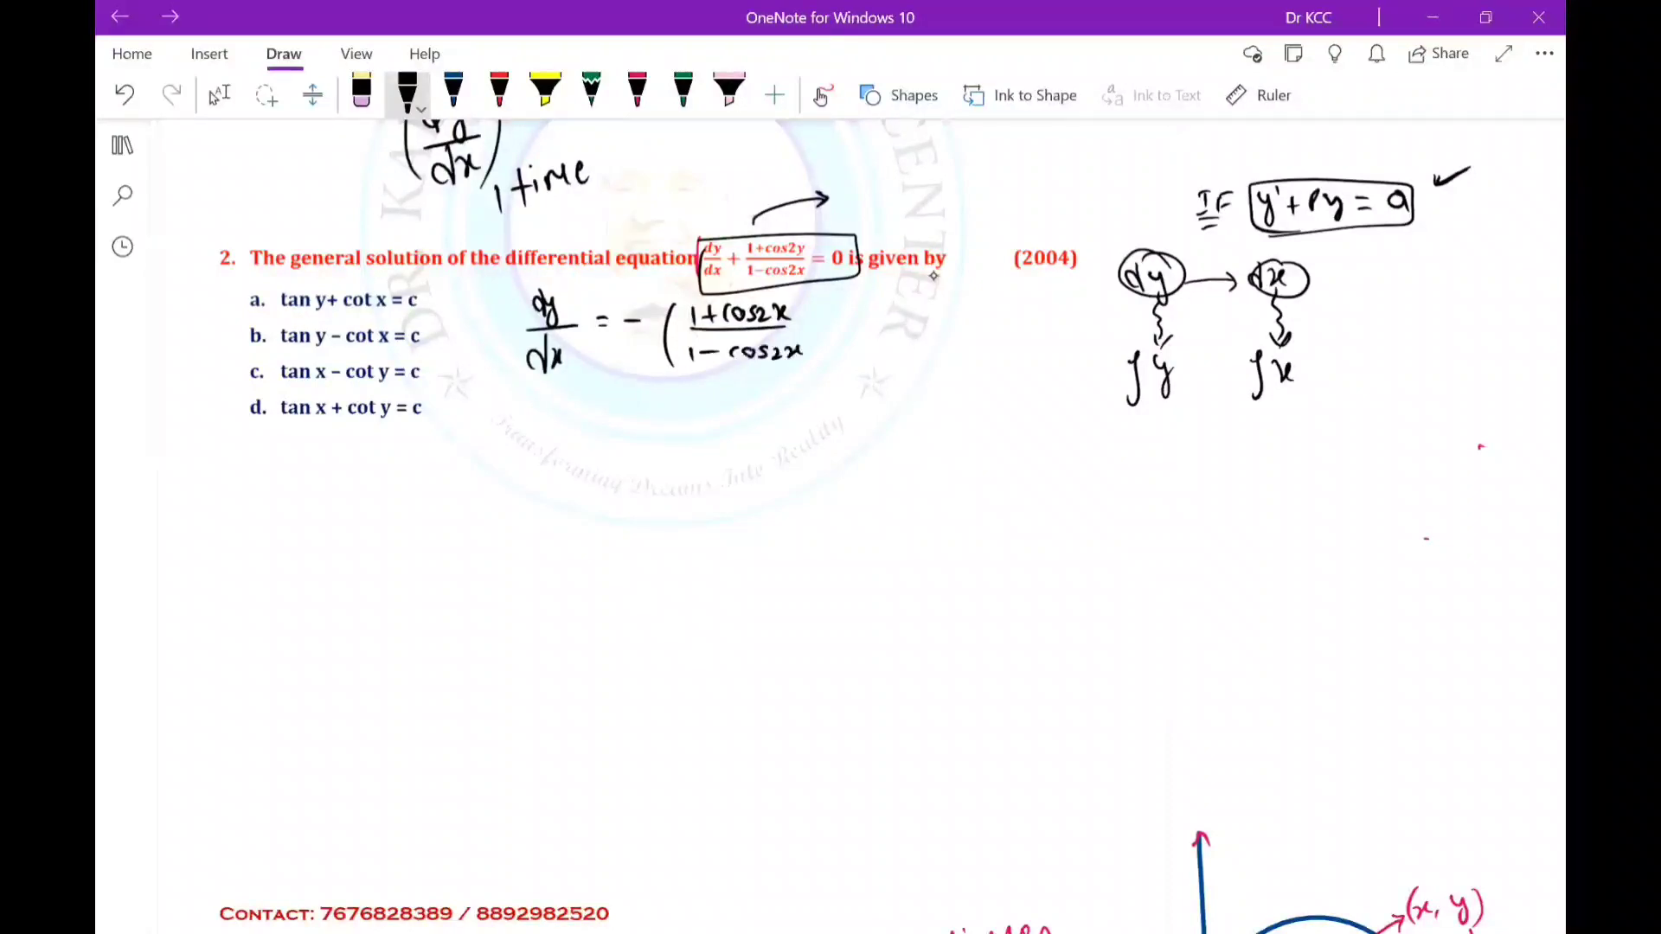
drag(804, 295, 806, 363)
drag(1183, 137, 1200, 164)
drag(1198, 138, 1185, 167)
Draw a brace beside the fraction and write the identity cos2θ =.
drag(896, 295, 895, 414)
drag(919, 298, 921, 424)
drag(941, 301, 939, 327)
drag(952, 311, 951, 312)
mouse_move(968, 310)
mouse_down()
mouse_move(960, 328)
mouse_move(988, 327)
mouse_up()
drag(991, 307, 991, 328)
drag(1019, 318, 1029, 317)
drag(1018, 325, 1029, 325)
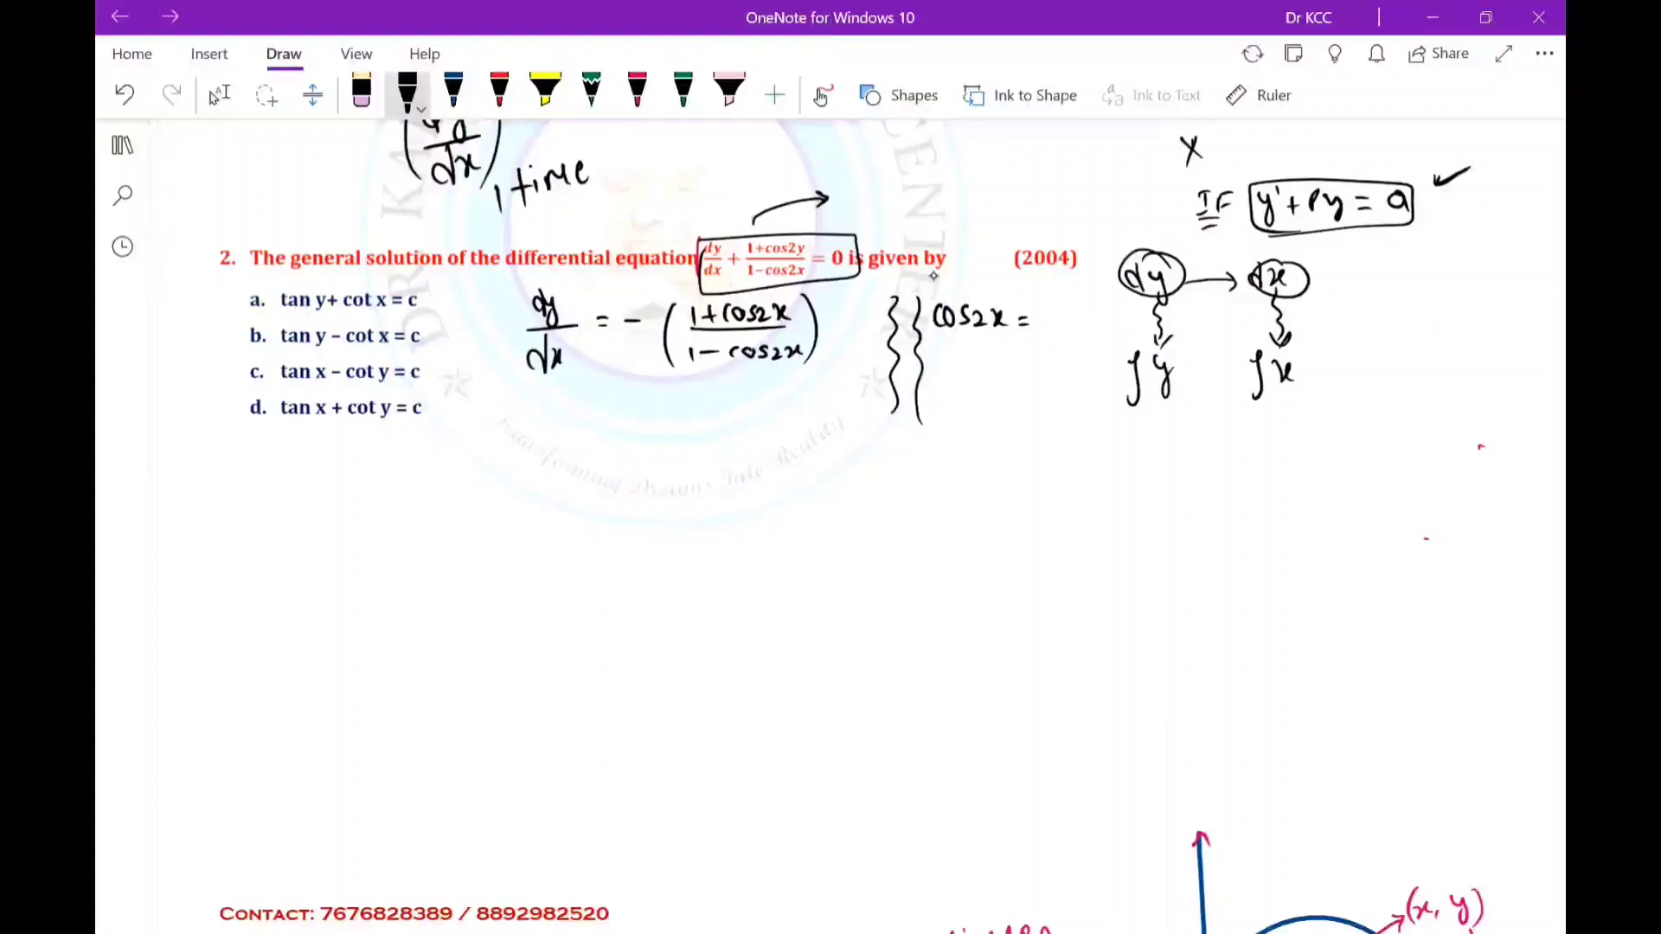
mouse_move(992, 310)
mouse_down()
mouse_move(1004, 329)
mouse_move(959, 384)
mouse_move(994, 380)
mouse_up()
Complete the identity as cos2θ = 2cos²θ − 1 =.
drag(997, 370, 1004, 364)
drag(1008, 376, 1047, 376)
click(1033, 376)
drag(1058, 373, 1063, 394)
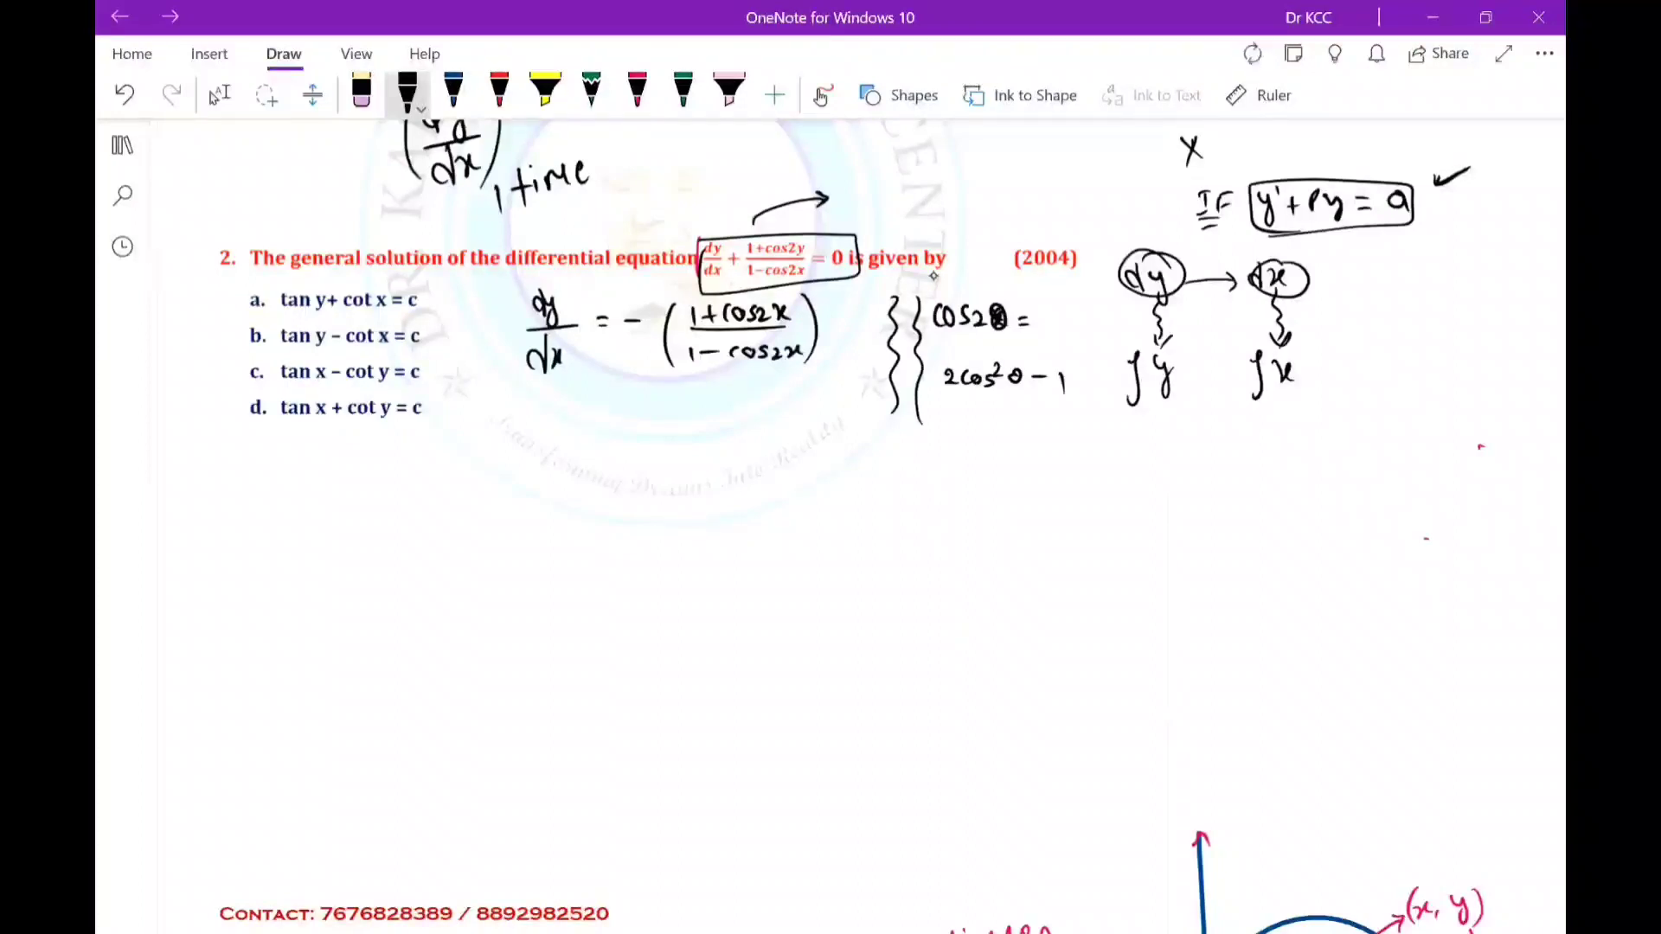
drag(1081, 378, 1096, 377)
drag(1081, 387, 1097, 385)
click(638, 90)
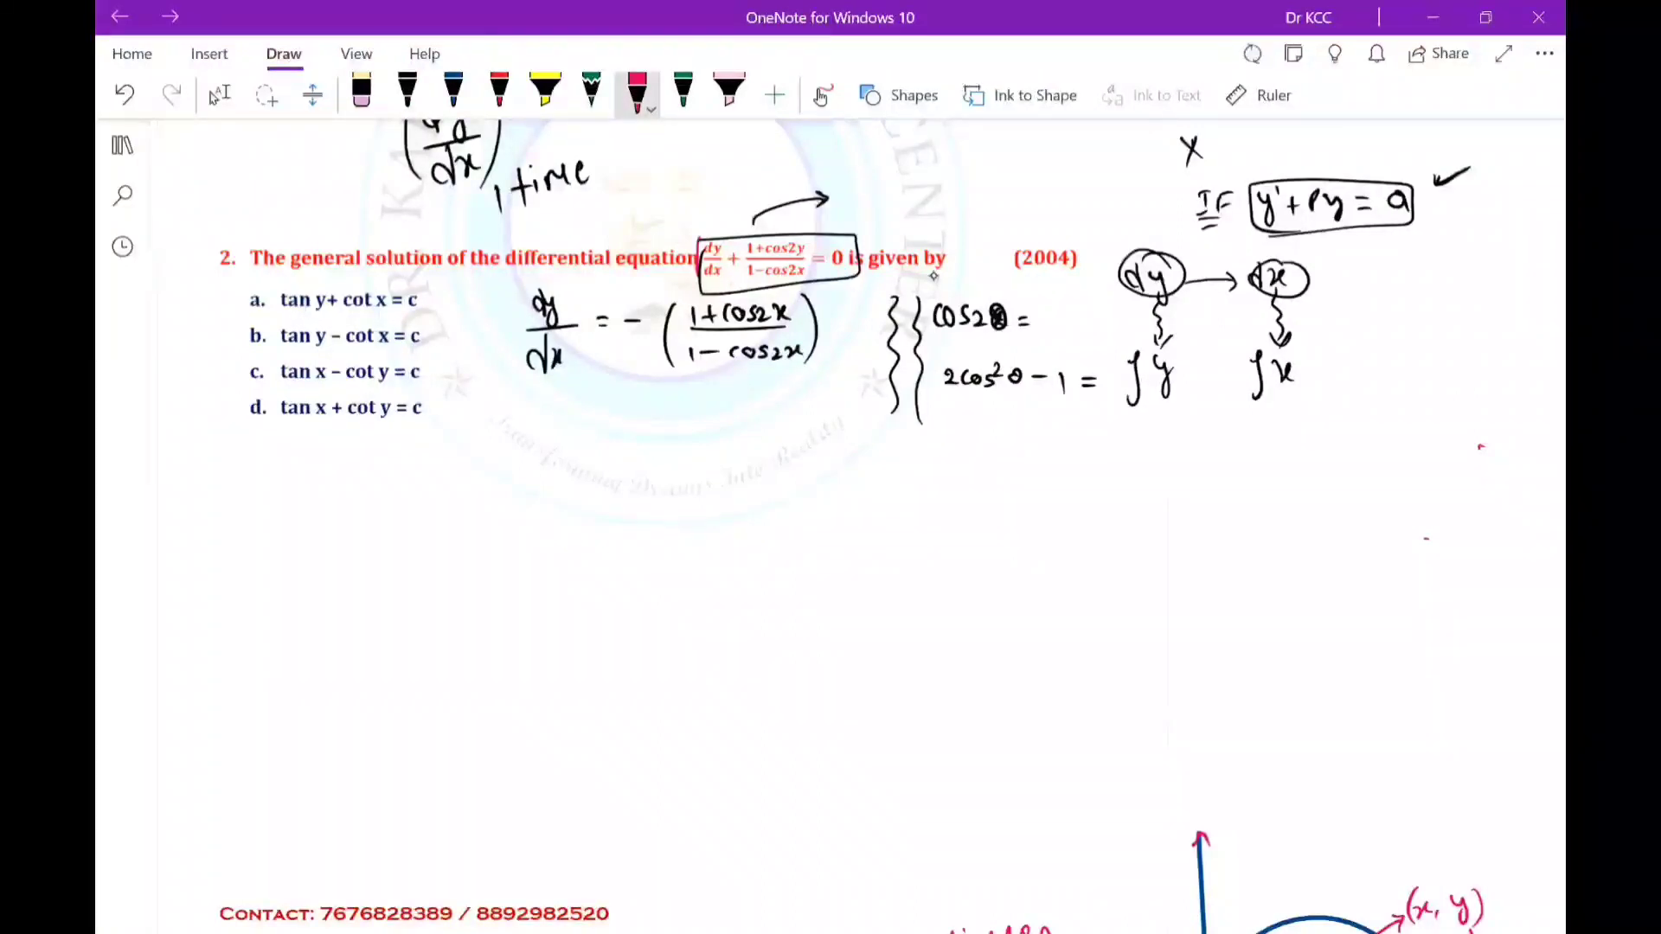
Write the alternative form 1 − 2sin²θ in red and start a new line with an equals sign.
drag(963, 407, 986, 416)
drag(999, 413, 1014, 426)
drag(1028, 413, 1017, 426)
drag(1036, 416, 1064, 426)
drag(1068, 412, 1078, 419)
drag(1091, 417, 1105, 420)
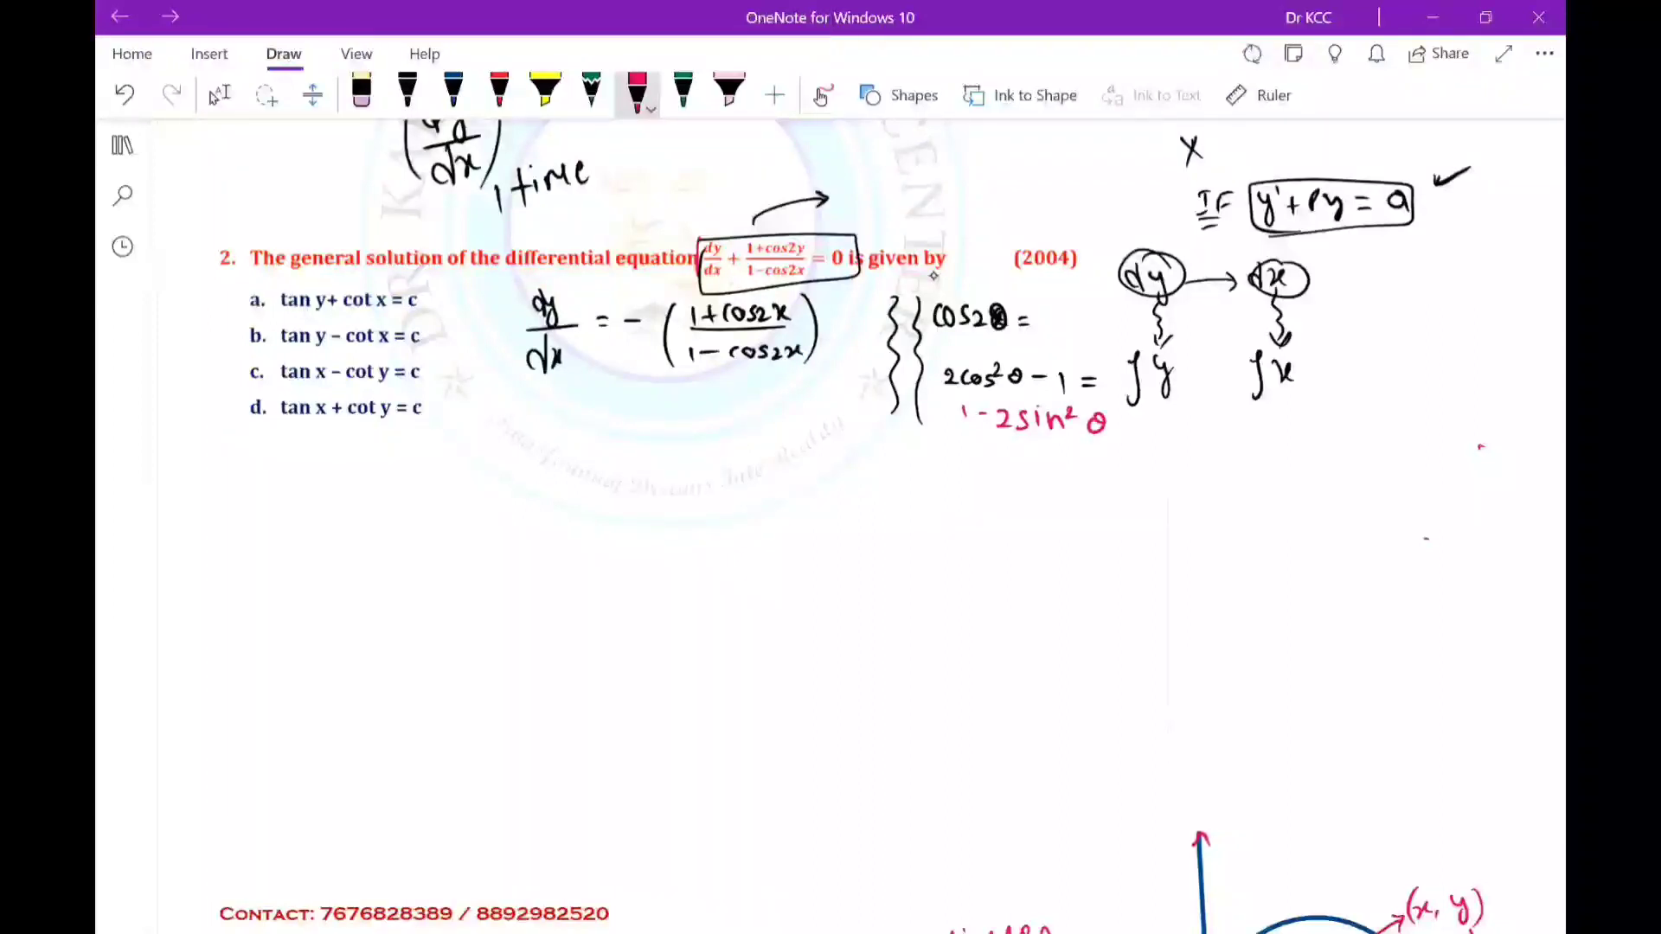
drag(584, 440, 595, 439)
mouse_move(583, 449)
mouse_down()
mouse_move(621, 439)
mouse_move(642, 482)
mouse_up()
With the blue pen, write the numerator 1 + 2cos²θ − 1 over a fraction bar.
click(453, 90)
drag(666, 420, 668, 438)
drag(681, 429, 724, 432)
drag(739, 419, 736, 432)
mouse_move(750, 416)
mouse_down()
mouse_move(761, 431)
mouse_move(781, 415)
mouse_up()
drag(794, 413, 787, 424)
drag(807, 419, 824, 425)
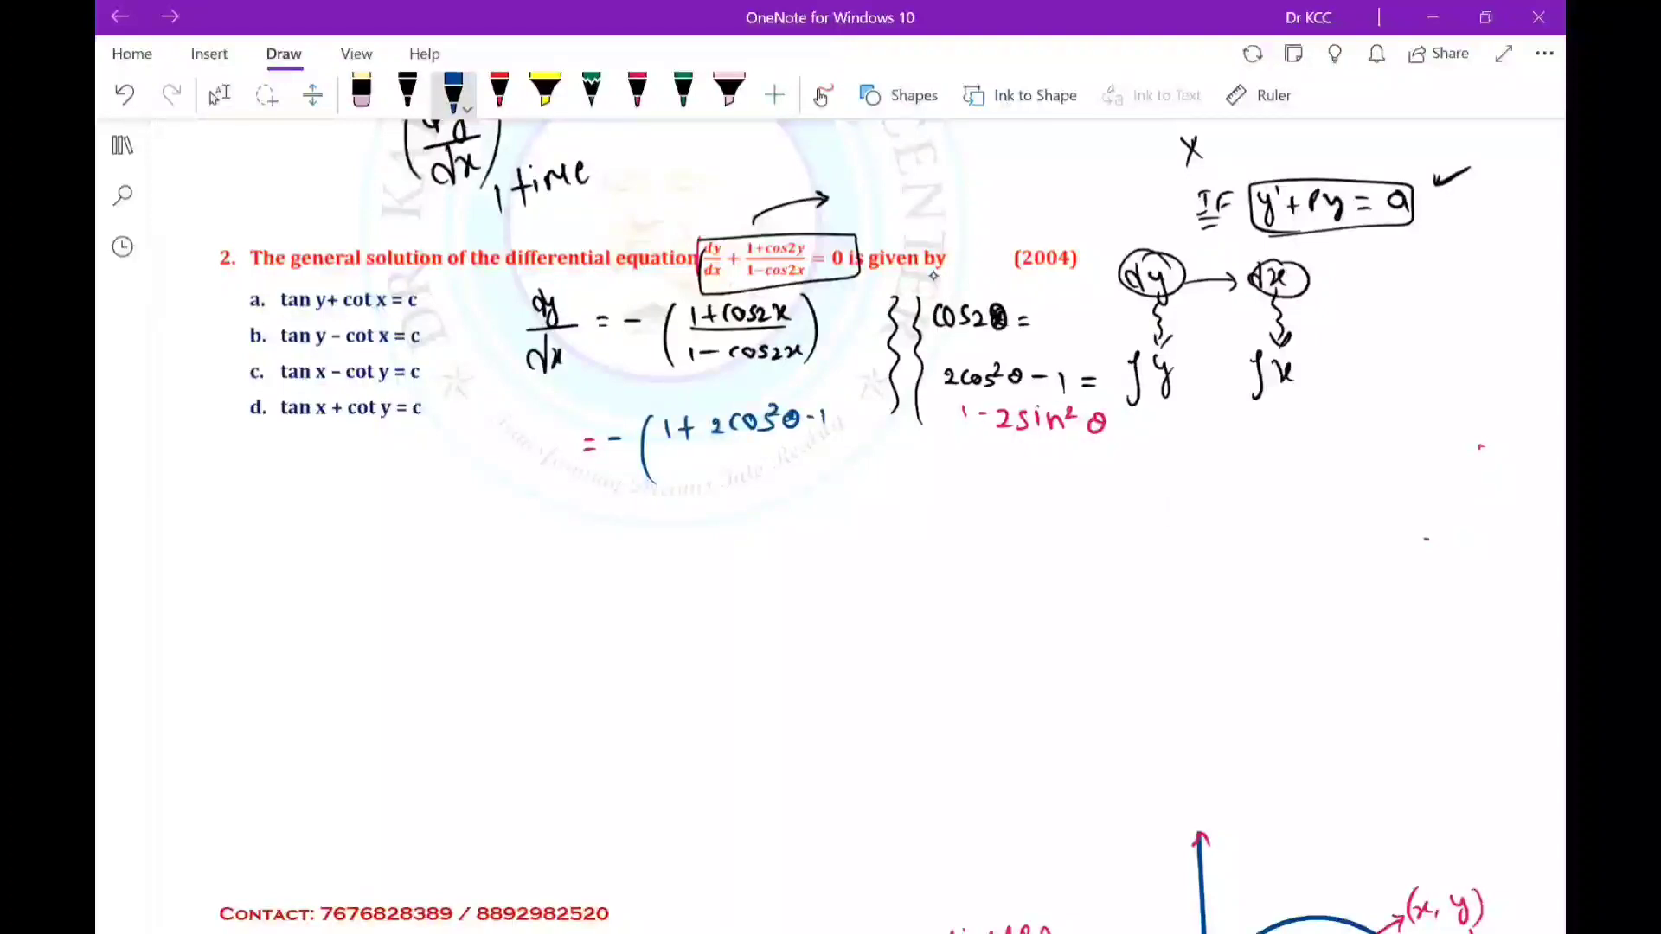
drag(663, 441, 814, 437)
Write the denominator 1 − (1 − 2sin²θ), underlining cos2x and circling the identity, then close the bracket.
drag(673, 462, 674, 483)
drag(688, 471, 724, 486)
drag(741, 367, 804, 365)
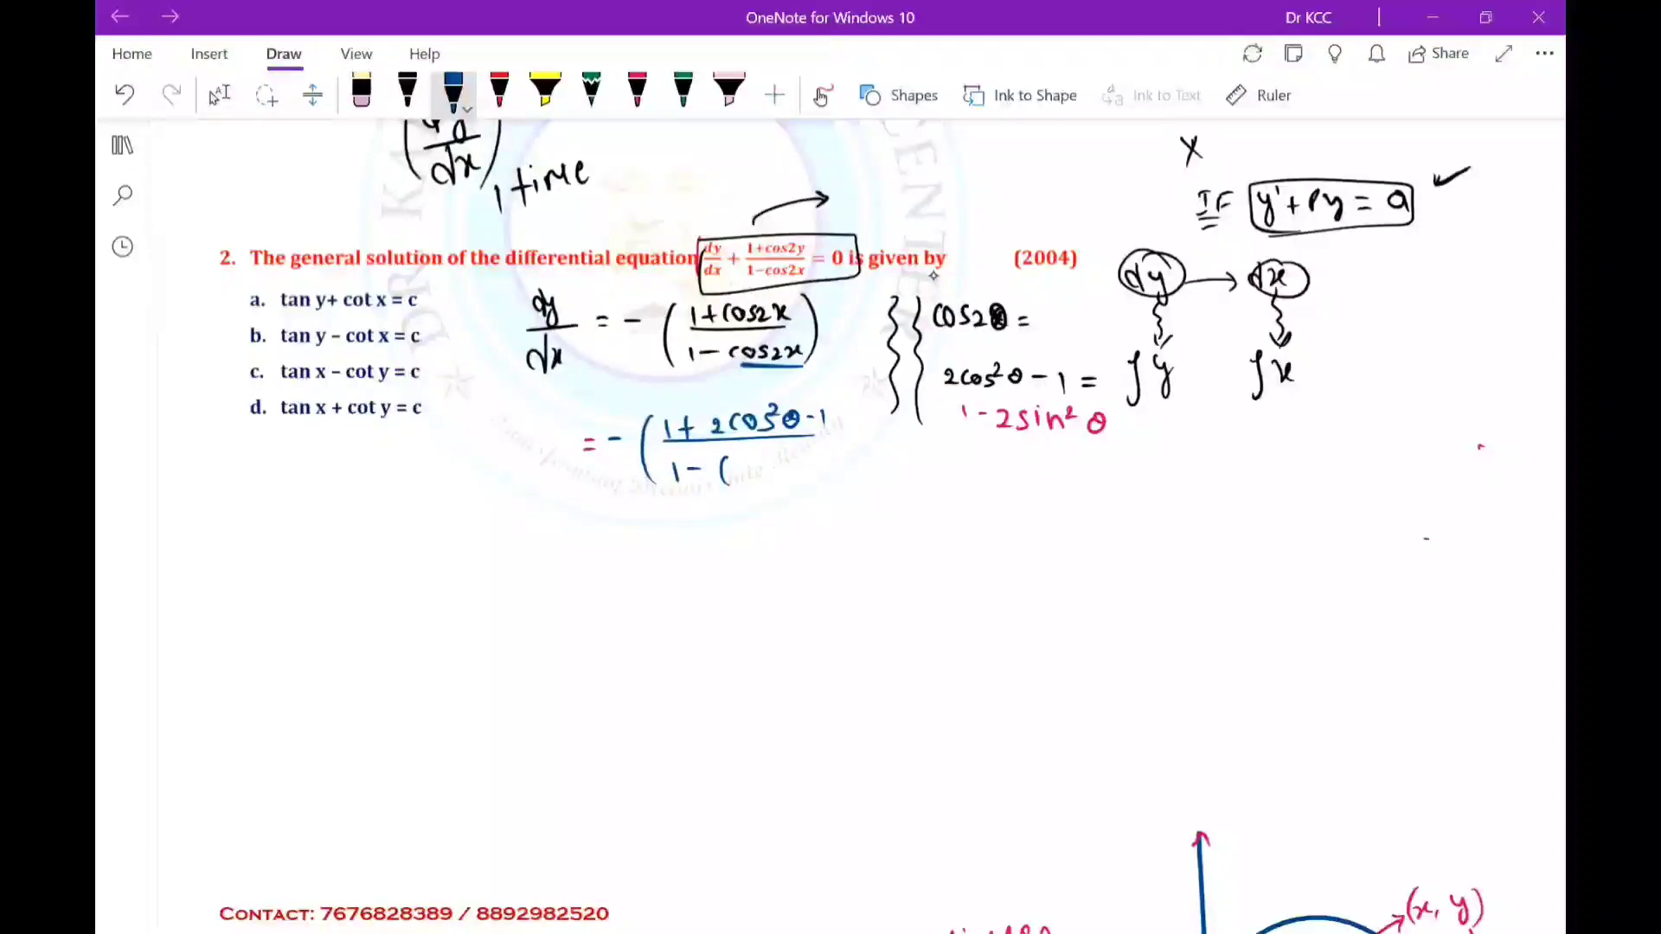
drag(942, 395, 947, 394)
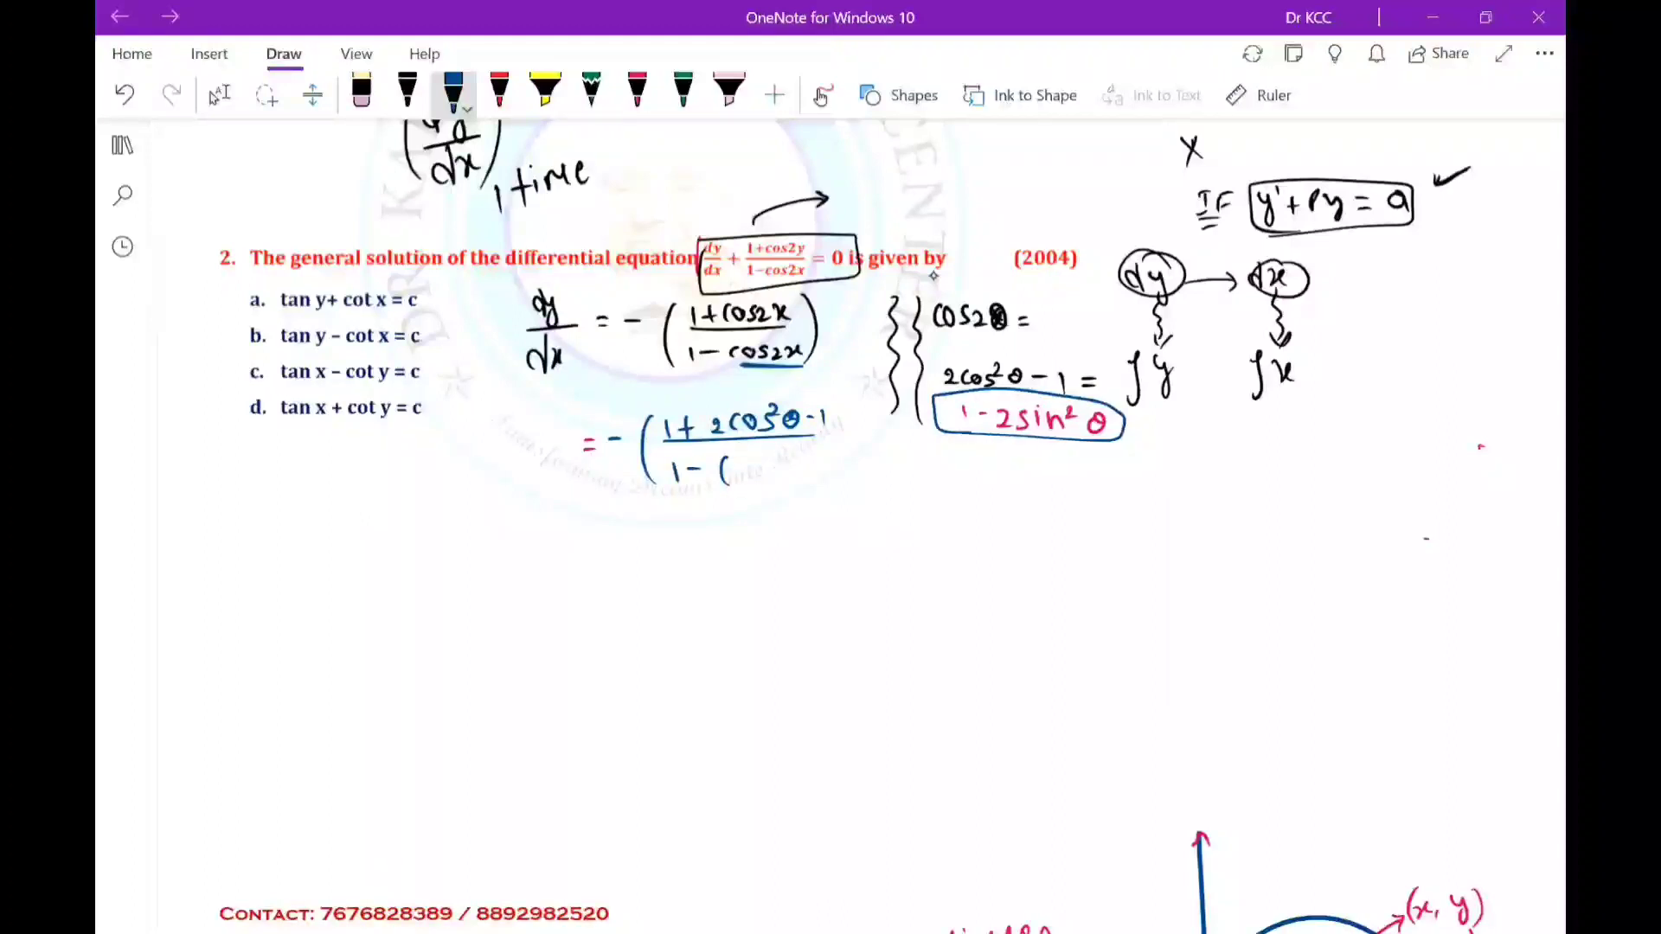
mouse_move(735, 459)
mouse_down()
mouse_move(733, 482)
mouse_move(784, 481)
mouse_up()
drag(796, 465, 788, 481)
mouse_move(805, 467)
mouse_down()
mouse_move(806, 482)
mouse_move(838, 468)
mouse_up()
drag(846, 463, 844, 481)
drag(857, 458, 858, 484)
drag(867, 404, 881, 495)
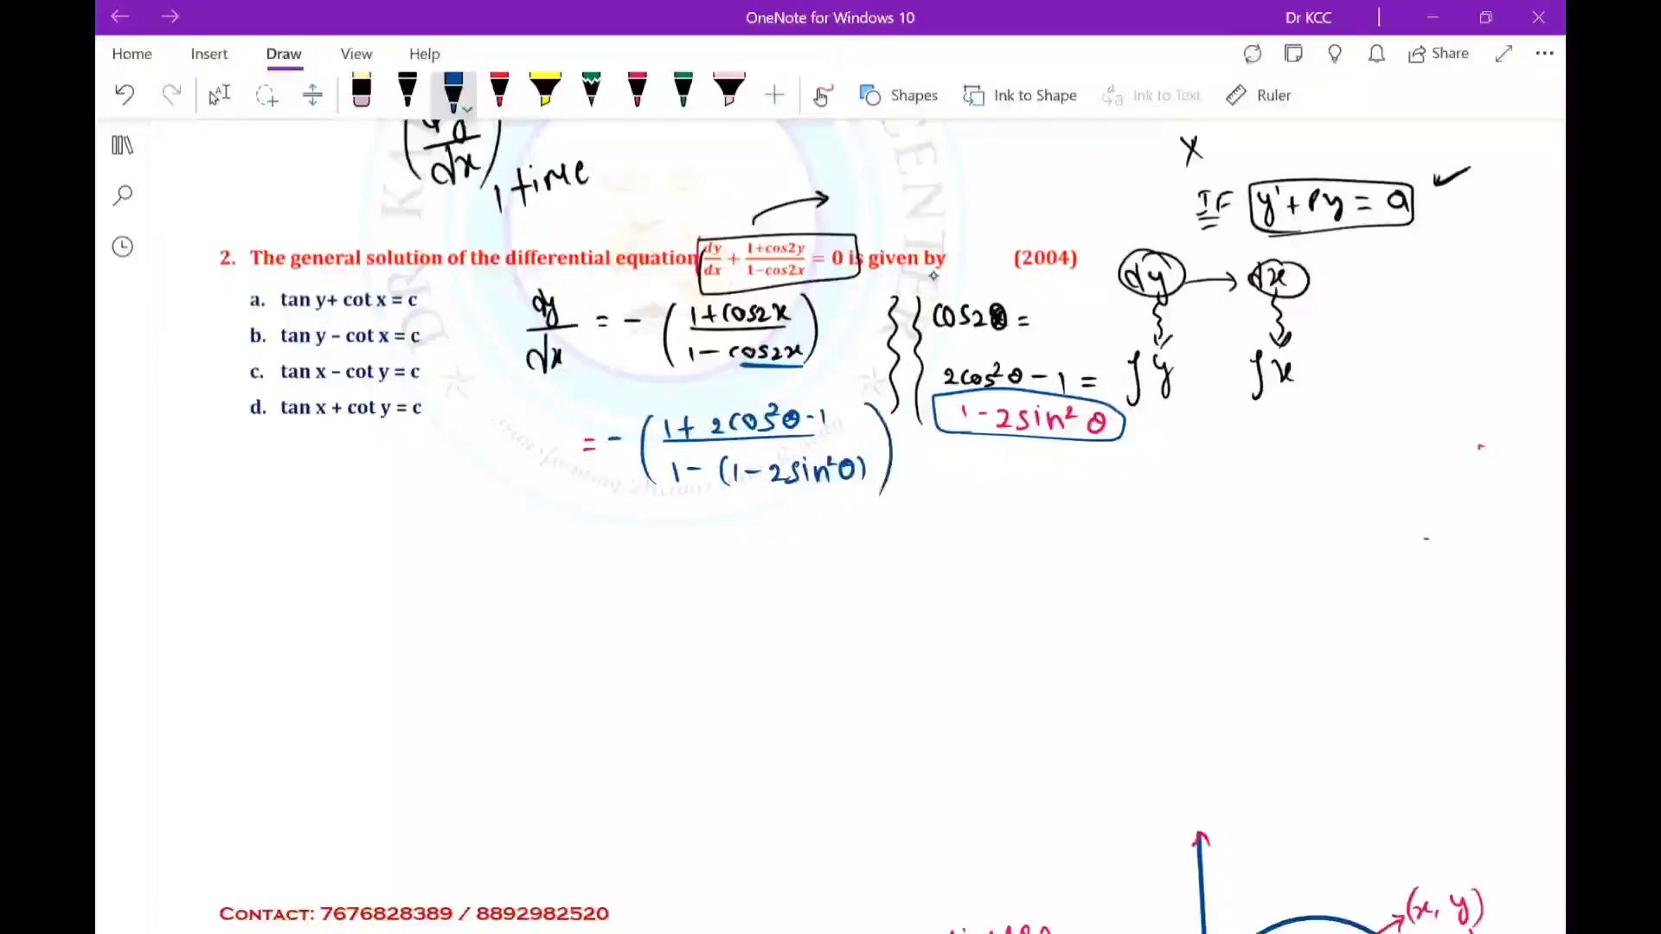
Start the next line as = −(2cos²x over a fraction bar.
drag(558, 559, 570, 560)
drag(557, 567, 570, 568)
drag(584, 565, 596, 565)
mouse_move(644, 536)
mouse_down()
mouse_move(639, 590)
mouse_move(676, 555)
mouse_up()
mouse_move(682, 541)
mouse_down()
mouse_move(682, 555)
mouse_move(727, 552)
mouse_up()
drag(742, 533, 784, 549)
drag(666, 564, 765, 562)
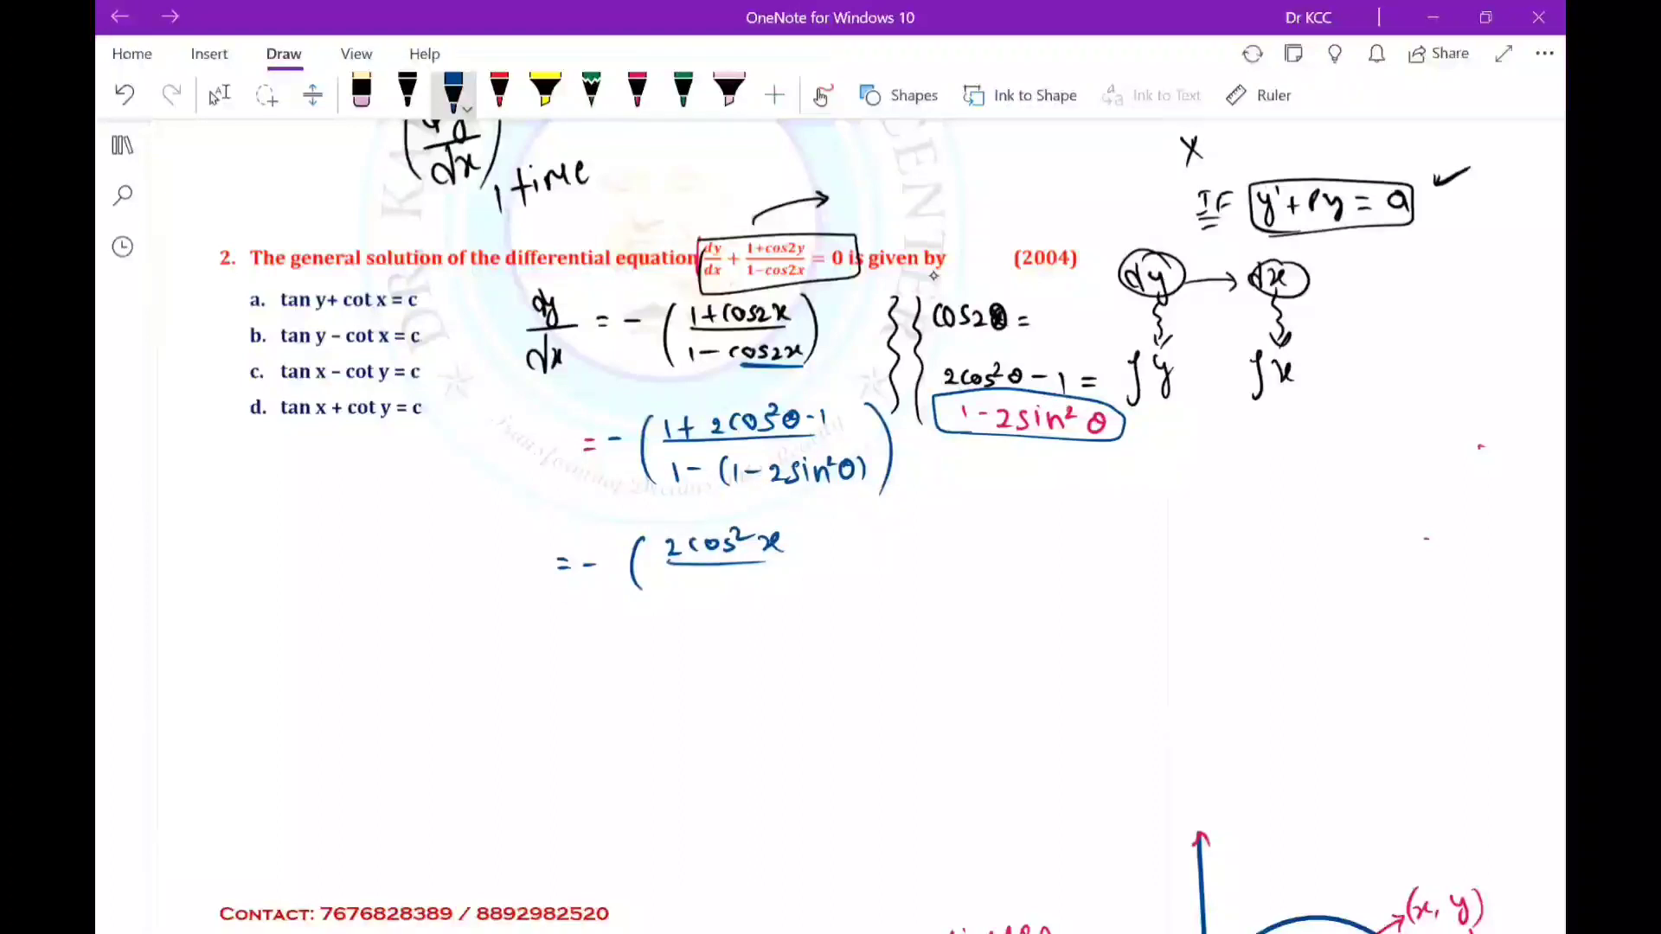
Add the 2sin²x denominator, close the bracket, change the numerator variable to y, and prefix dy/dx.
drag(669, 582, 755, 574)
drag(759, 578, 777, 592)
drag(878, 481, 990, 483)
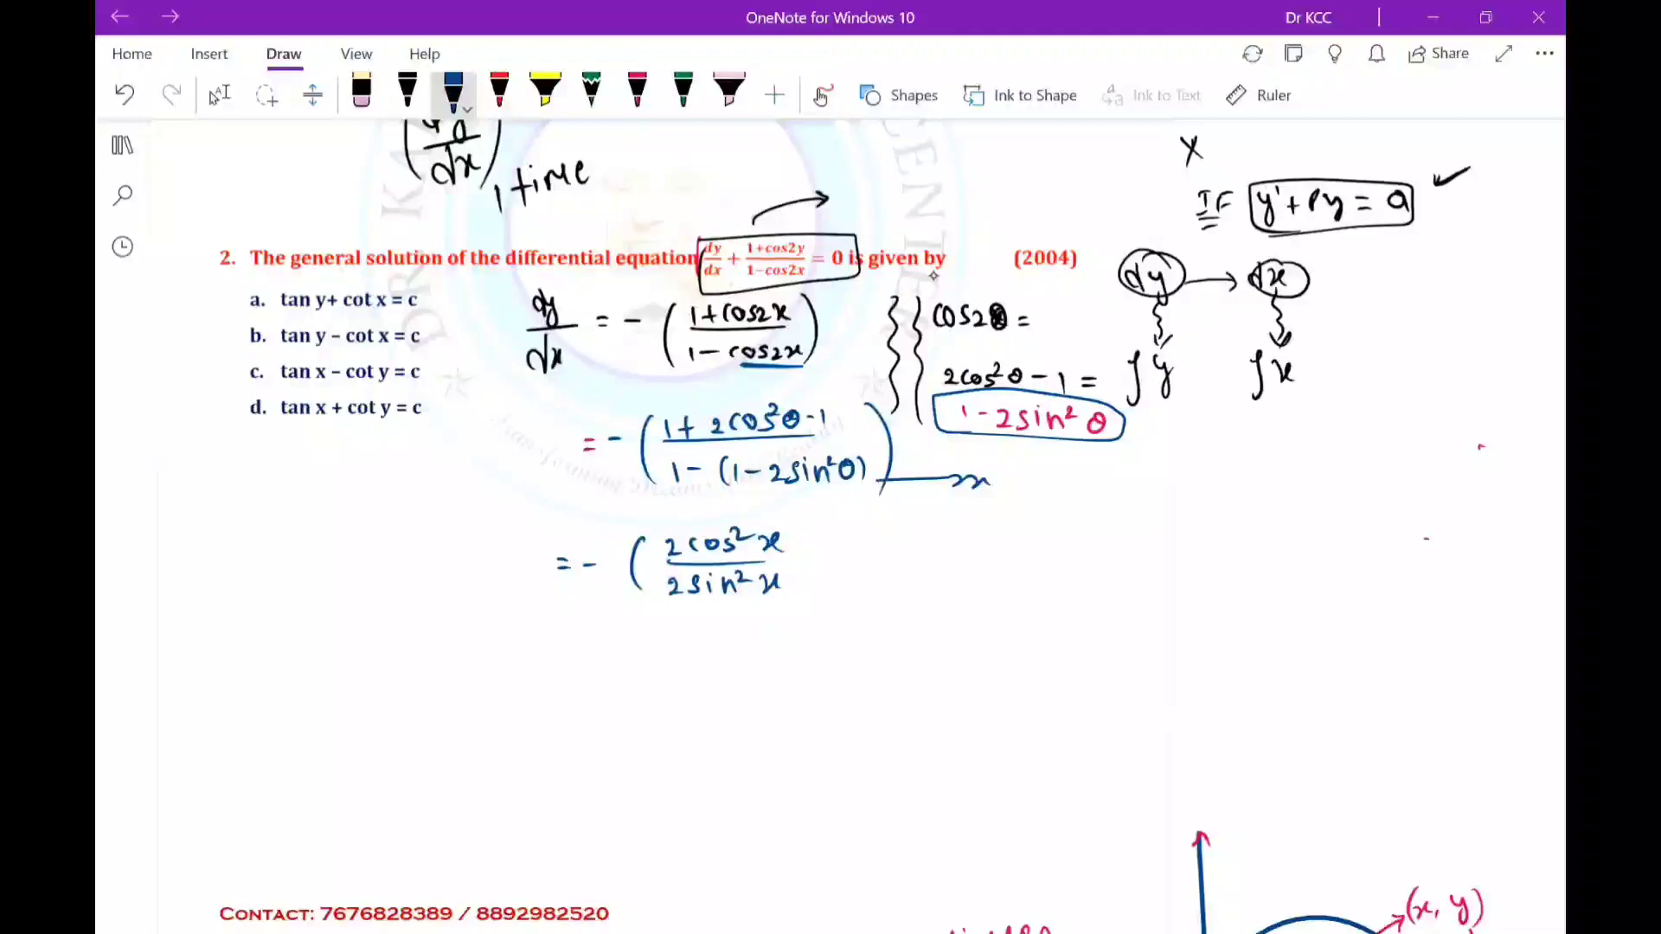
drag(819, 523, 810, 588)
drag(815, 232, 861, 212)
drag(783, 411, 794, 437)
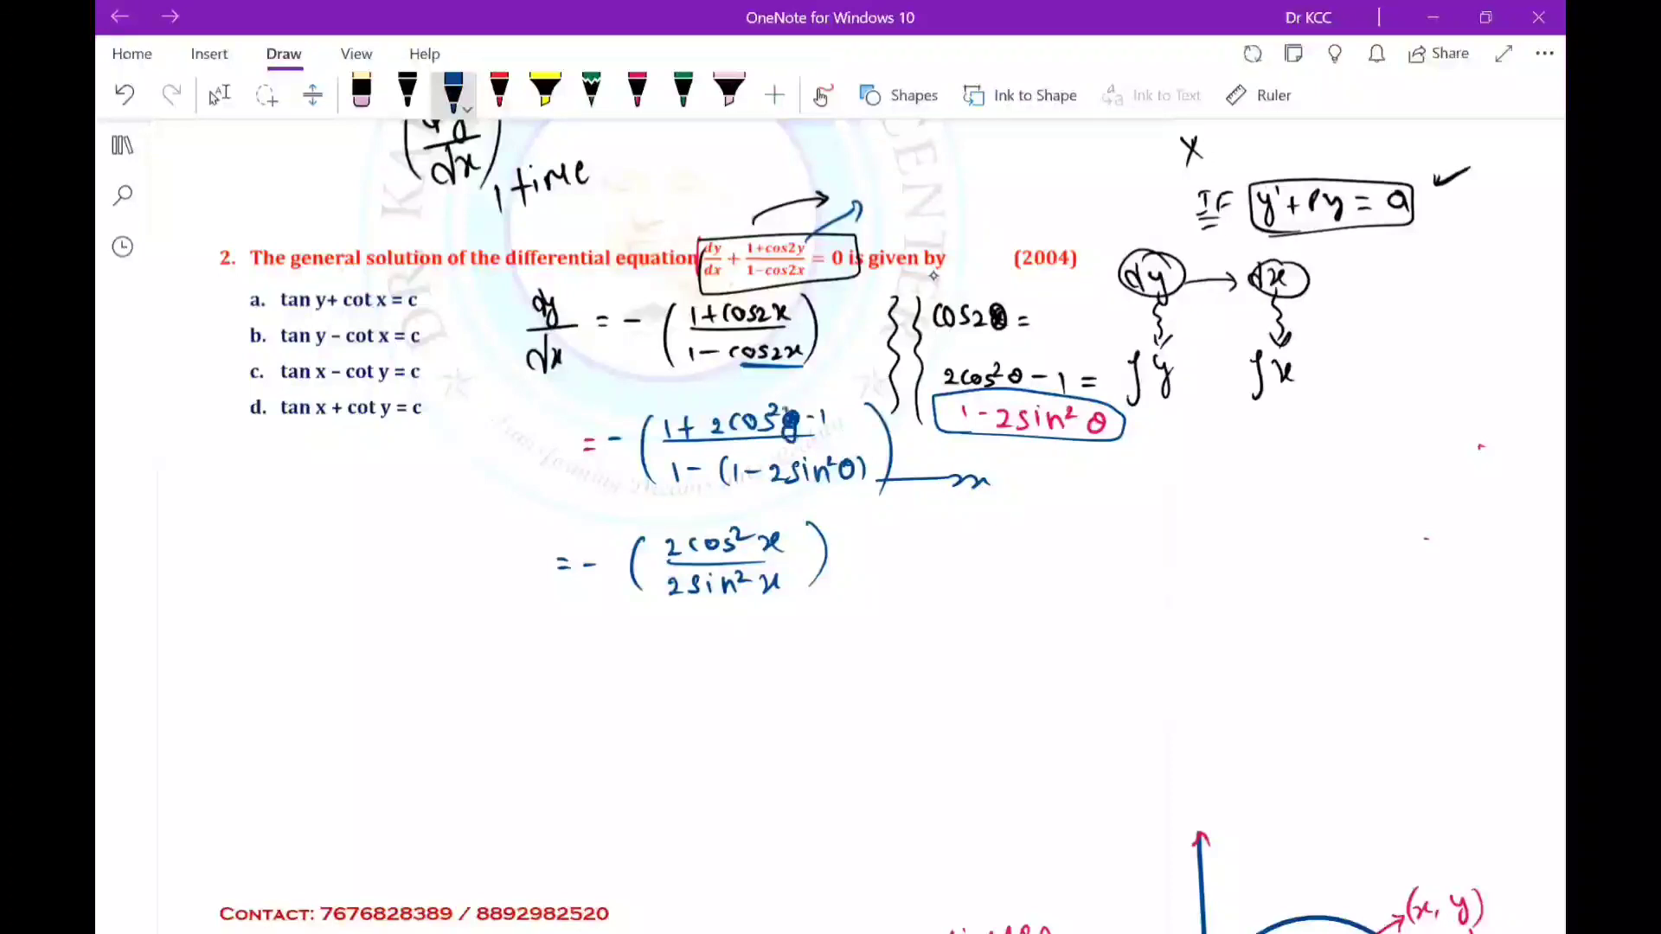
drag(770, 530, 776, 559)
mouse_move(490, 538)
mouse_down()
mouse_move(527, 561)
mouse_move(535, 597)
mouse_up()
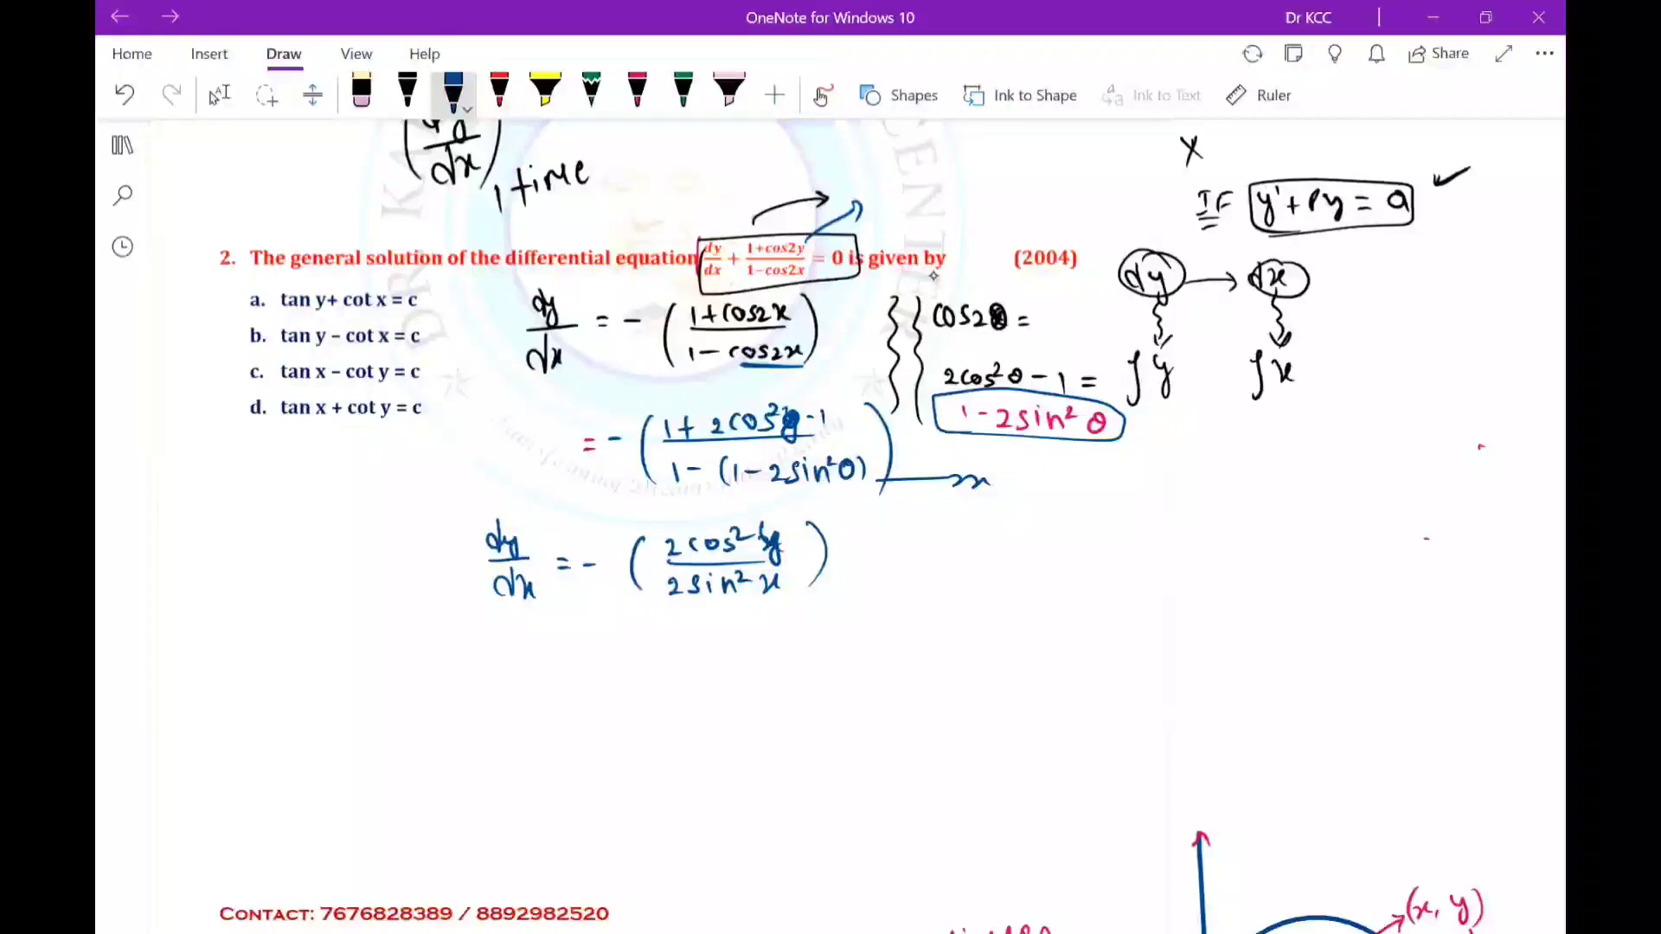
Write dy·1/cos²y =, with an arrow showing cos²y moving across.
mouse_move(494, 642)
mouse_down()
mouse_move(467, 668)
mouse_move(495, 681)
mouse_up()
click(515, 667)
drag(675, 559, 616, 603)
mouse_move(545, 654)
mouse_down()
mouse_move(545, 672)
mouse_move(568, 670)
mouse_up()
mouse_move(526, 692)
mouse_down()
mouse_move(562, 705)
mouse_move(576, 690)
mouse_move(592, 730)
mouse_up()
drag(602, 571, 547, 599)
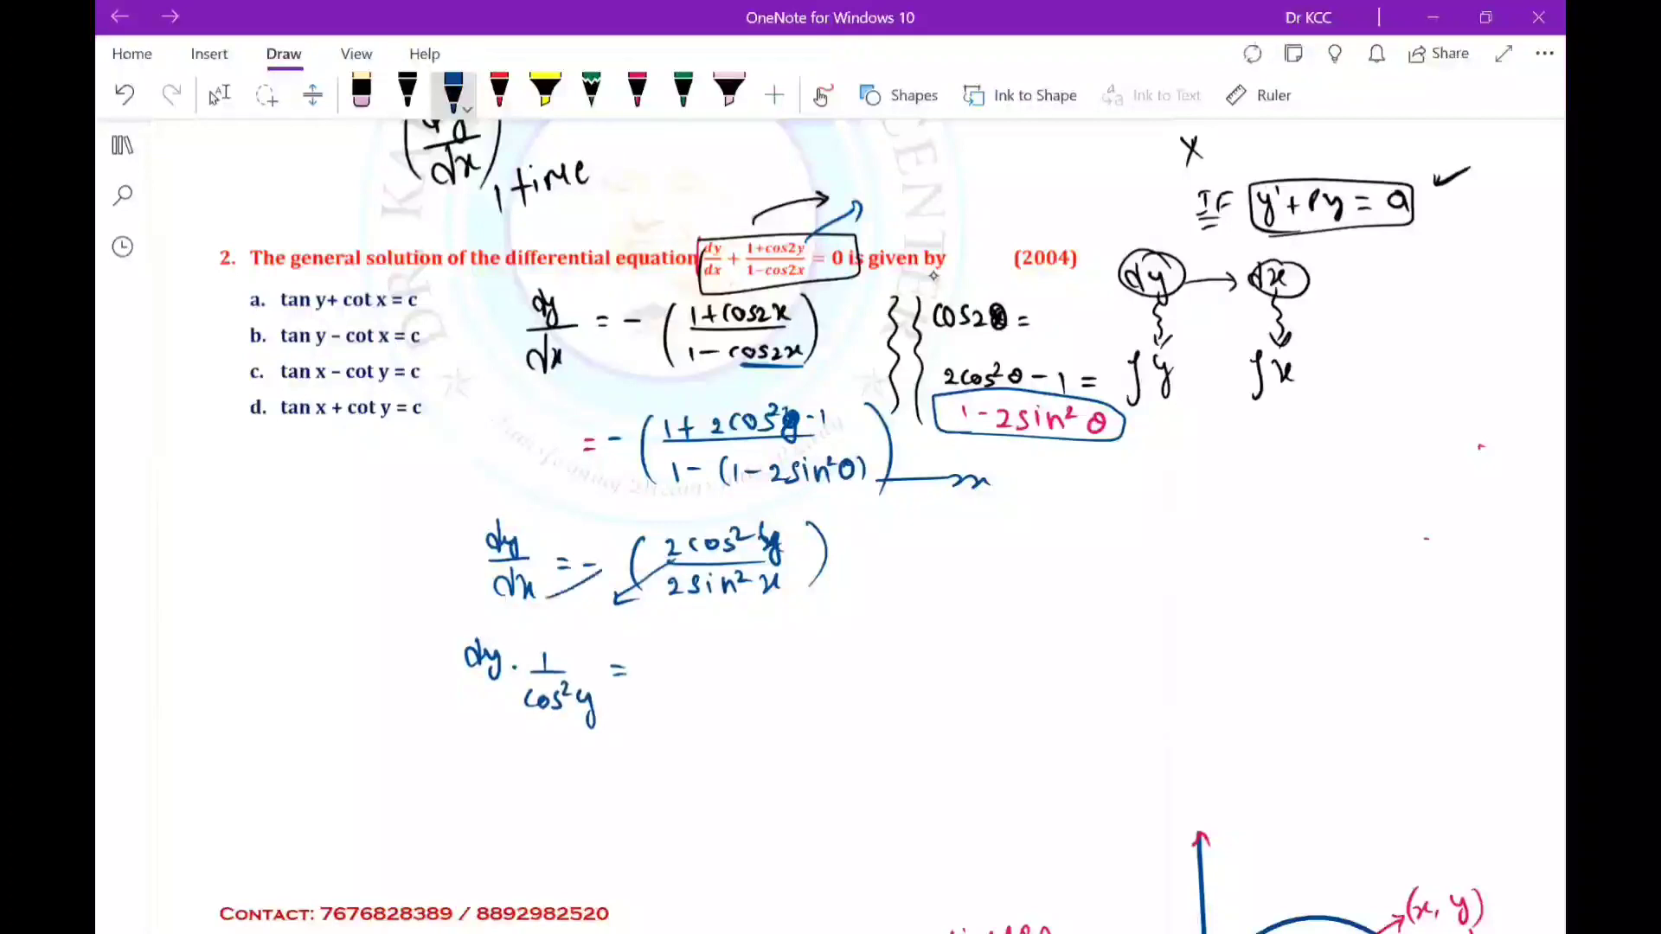
drag(613, 664, 625, 664)
drag(613, 673, 626, 672)
Complete the right side as −dx·1/sin²x.
drag(609, 564, 614, 580)
drag(648, 669, 762, 669)
click(725, 670)
drag(743, 674, 783, 673)
mouse_move(745, 701)
mouse_down()
mouse_move(742, 717)
mouse_move(783, 722)
mouse_up()
drag(780, 697, 790, 708)
drag(800, 701, 813, 720)
On the next line, write dy·sec²y =.
scroll(934, 275, down, 1)
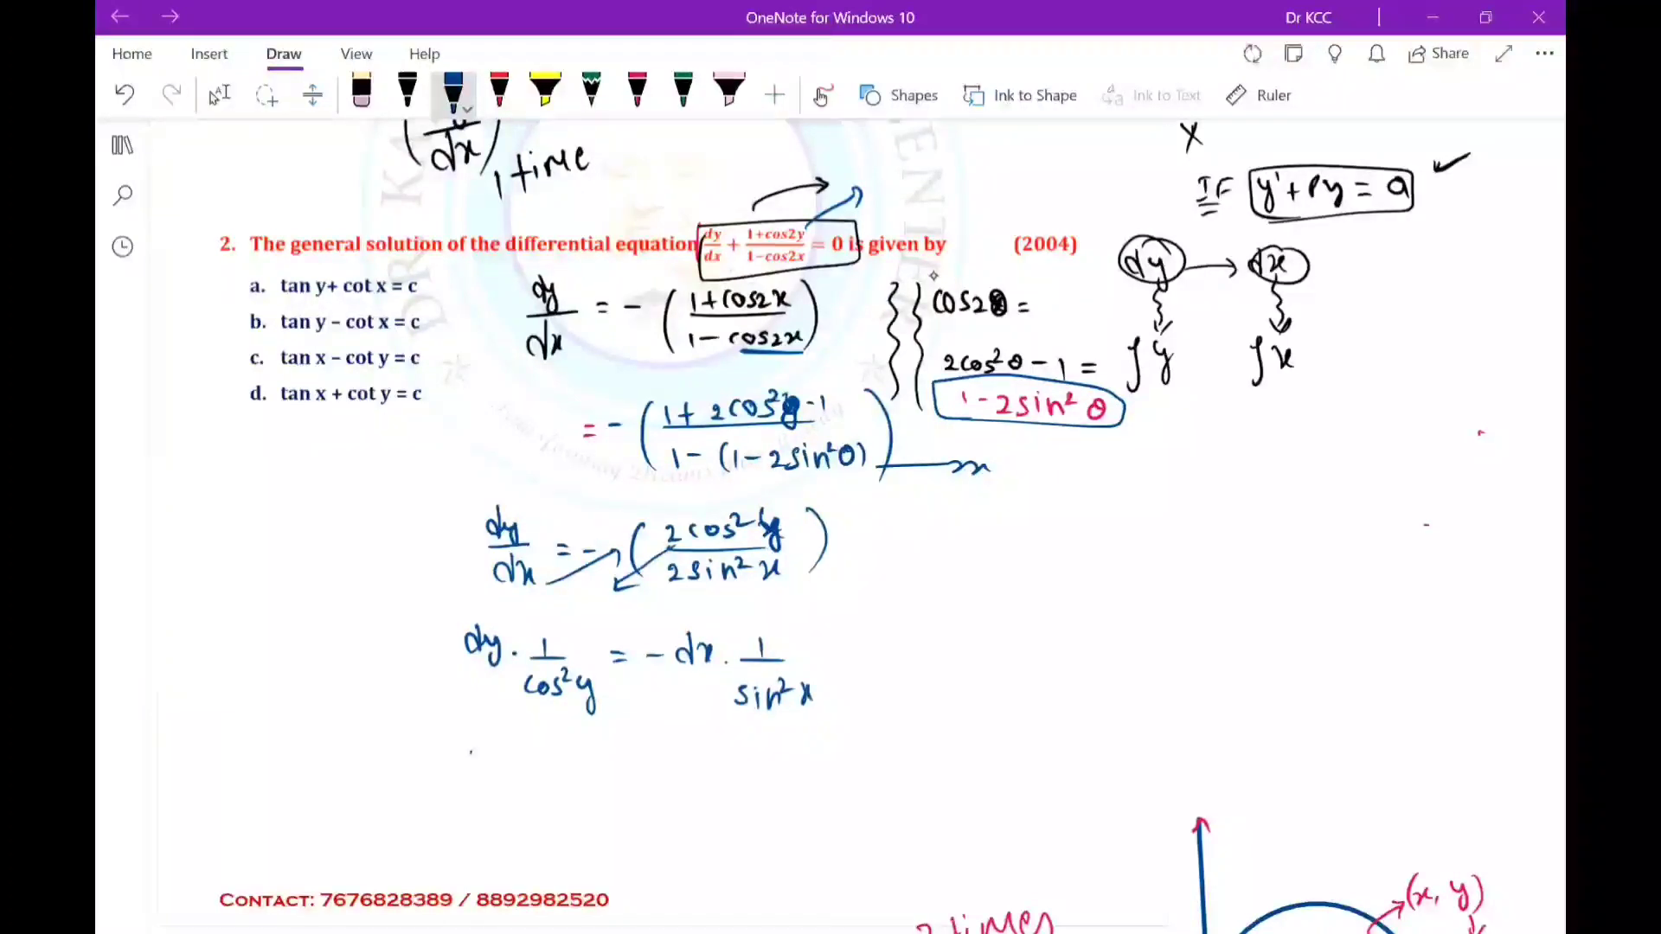
mouse_move(471, 752)
mouse_down()
mouse_move(491, 796)
mouse_move(525, 781)
mouse_up()
drag(547, 770, 572, 781)
drag(580, 756, 588, 770)
mouse_move(593, 758)
mouse_down()
mouse_move(616, 779)
mouse_move(606, 803)
mouse_up()
drag(640, 761, 658, 761)
drag(641, 768, 692, 764)
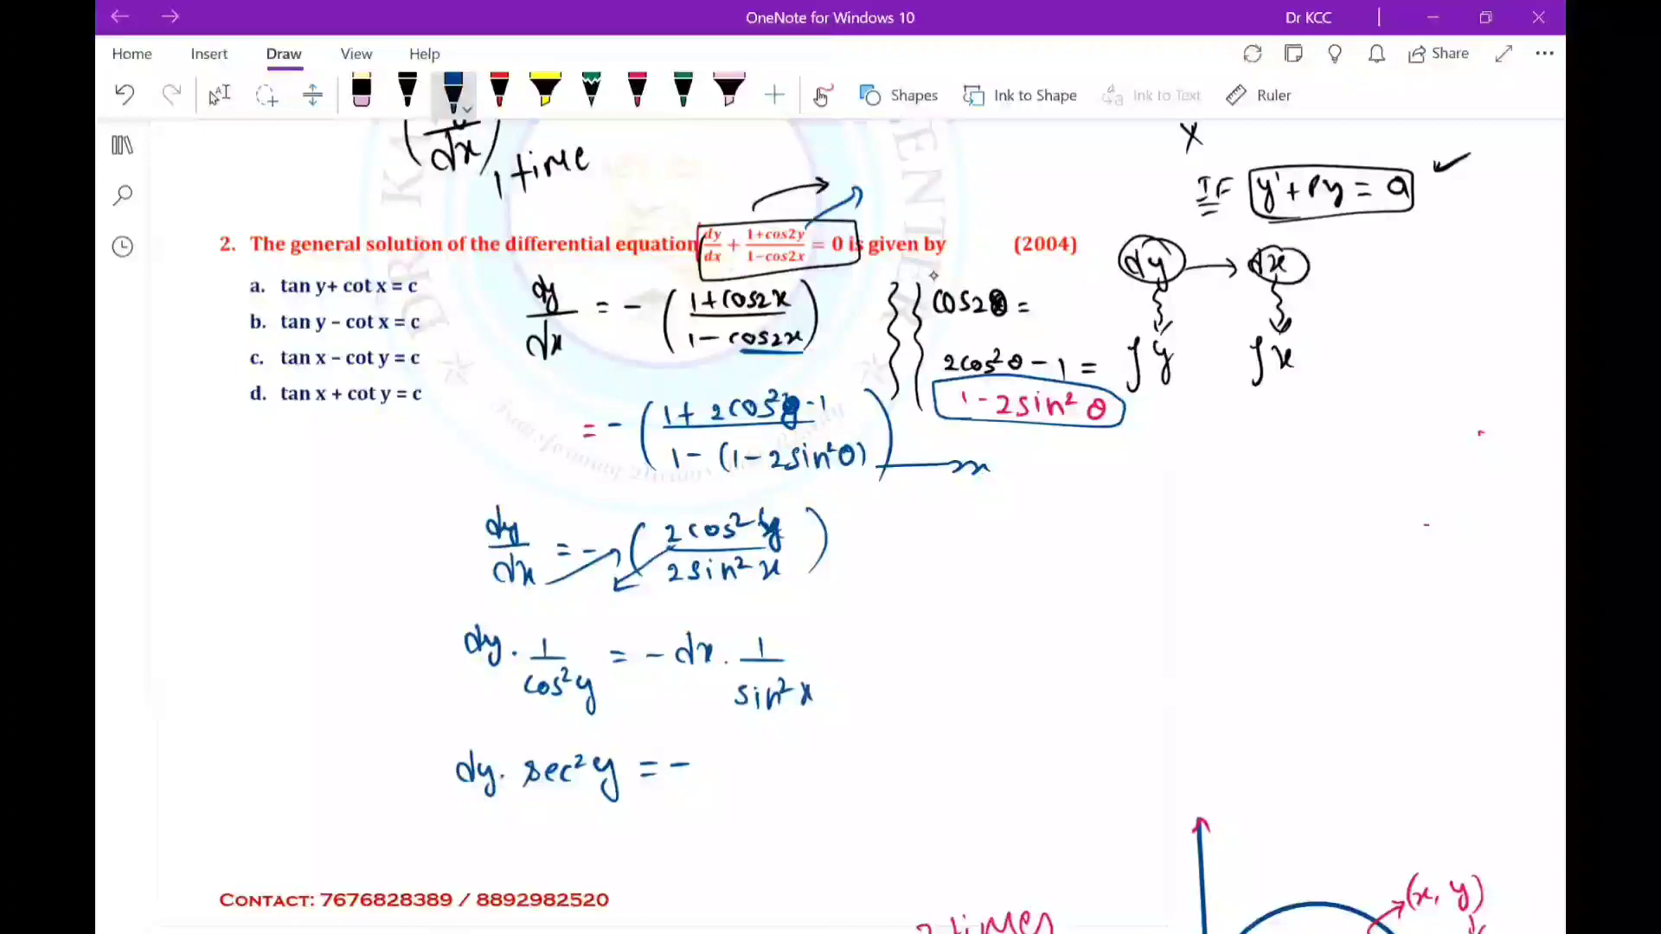
Finish the line with −dx cosec²x.
drag(720, 742, 725, 775)
drag(736, 755, 775, 769)
drag(783, 758, 783, 758)
drag(796, 754, 790, 768)
drag(801, 761, 810, 768)
drag(822, 755, 862, 772)
drag(868, 750, 852, 773)
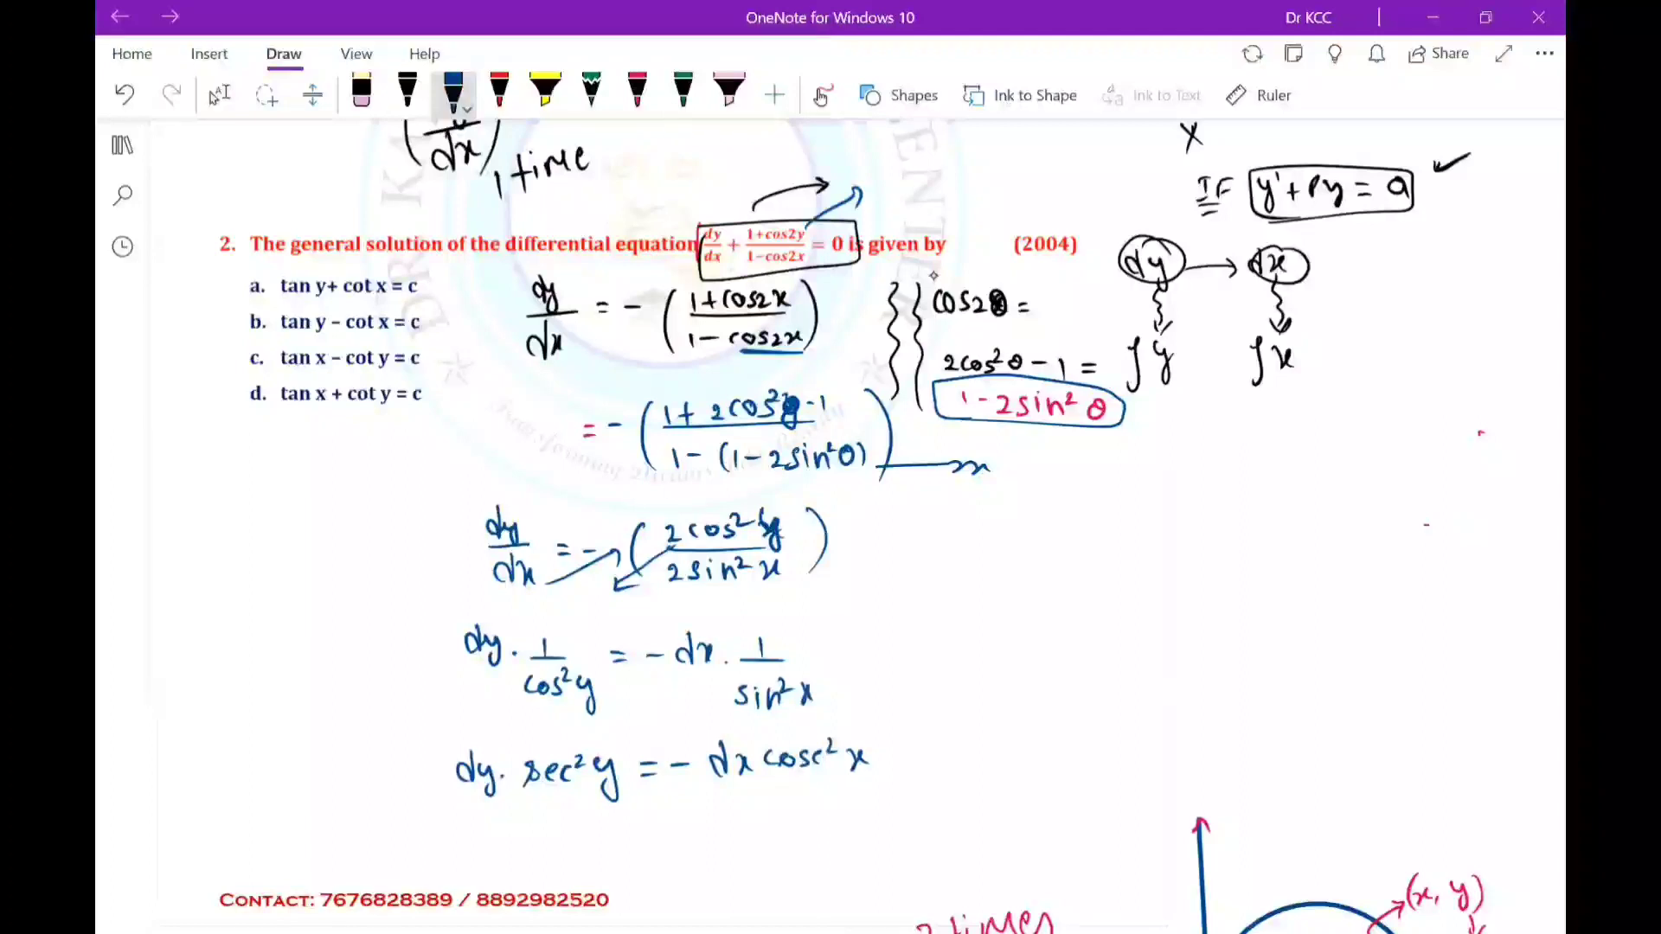
Start the next line of working beneath the last equation in blue ink.
scroll(934, 276, down, 2)
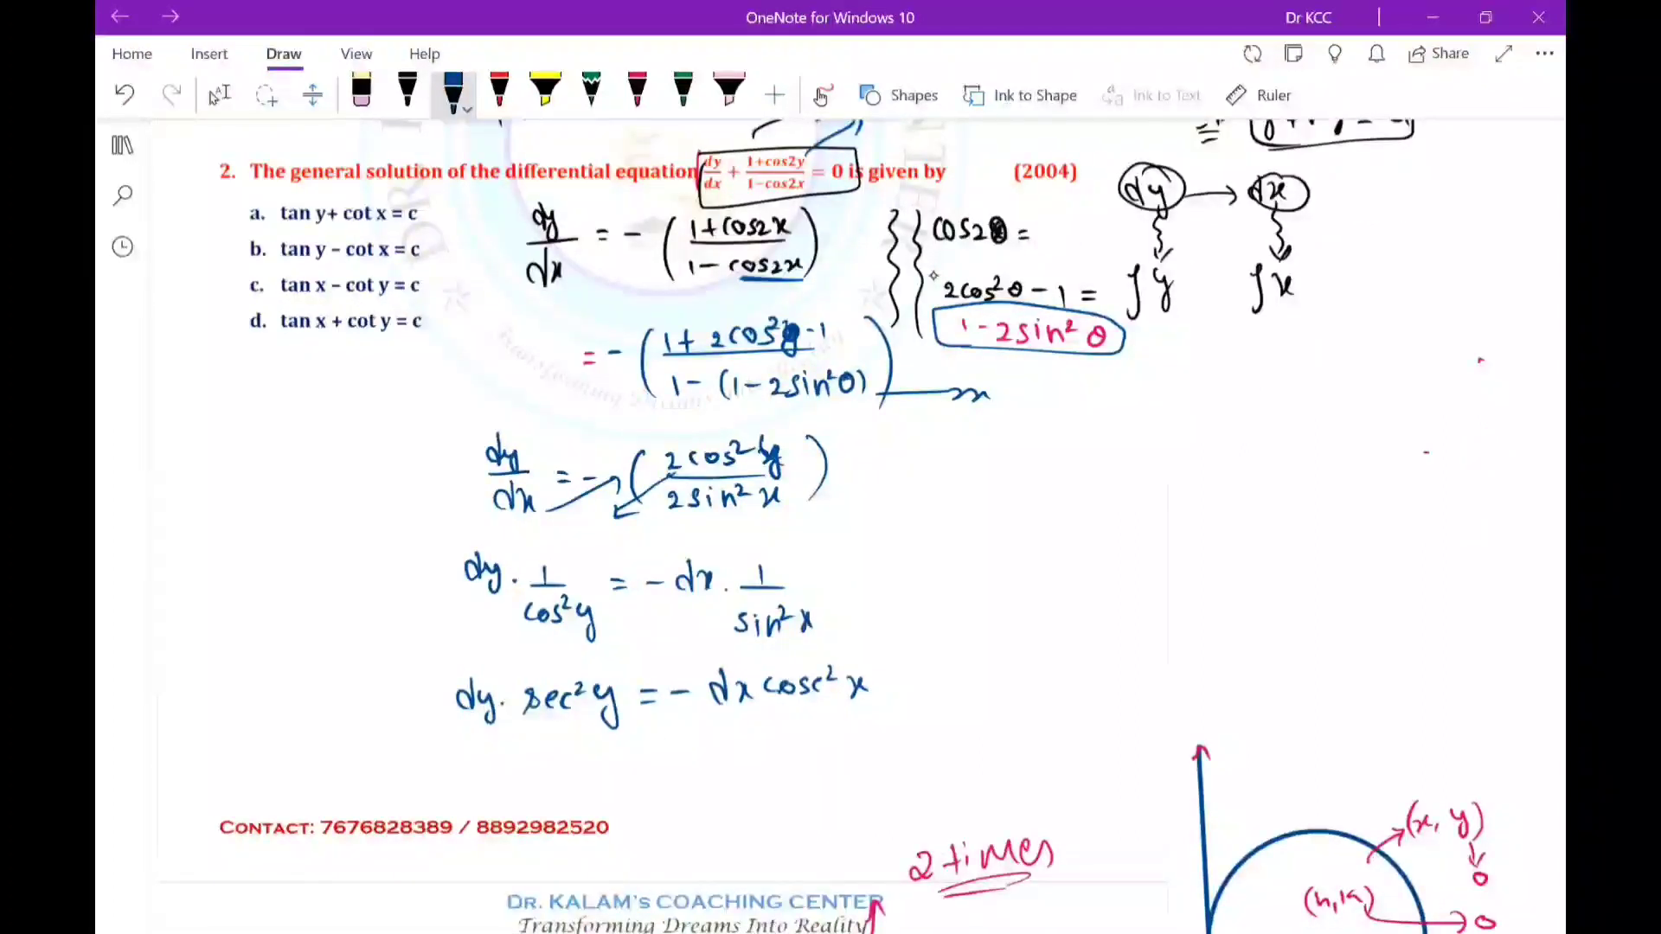
click(668, 736)
drag(659, 732, 673, 751)
drag(682, 732, 703, 754)
drag(663, 761, 734, 765)
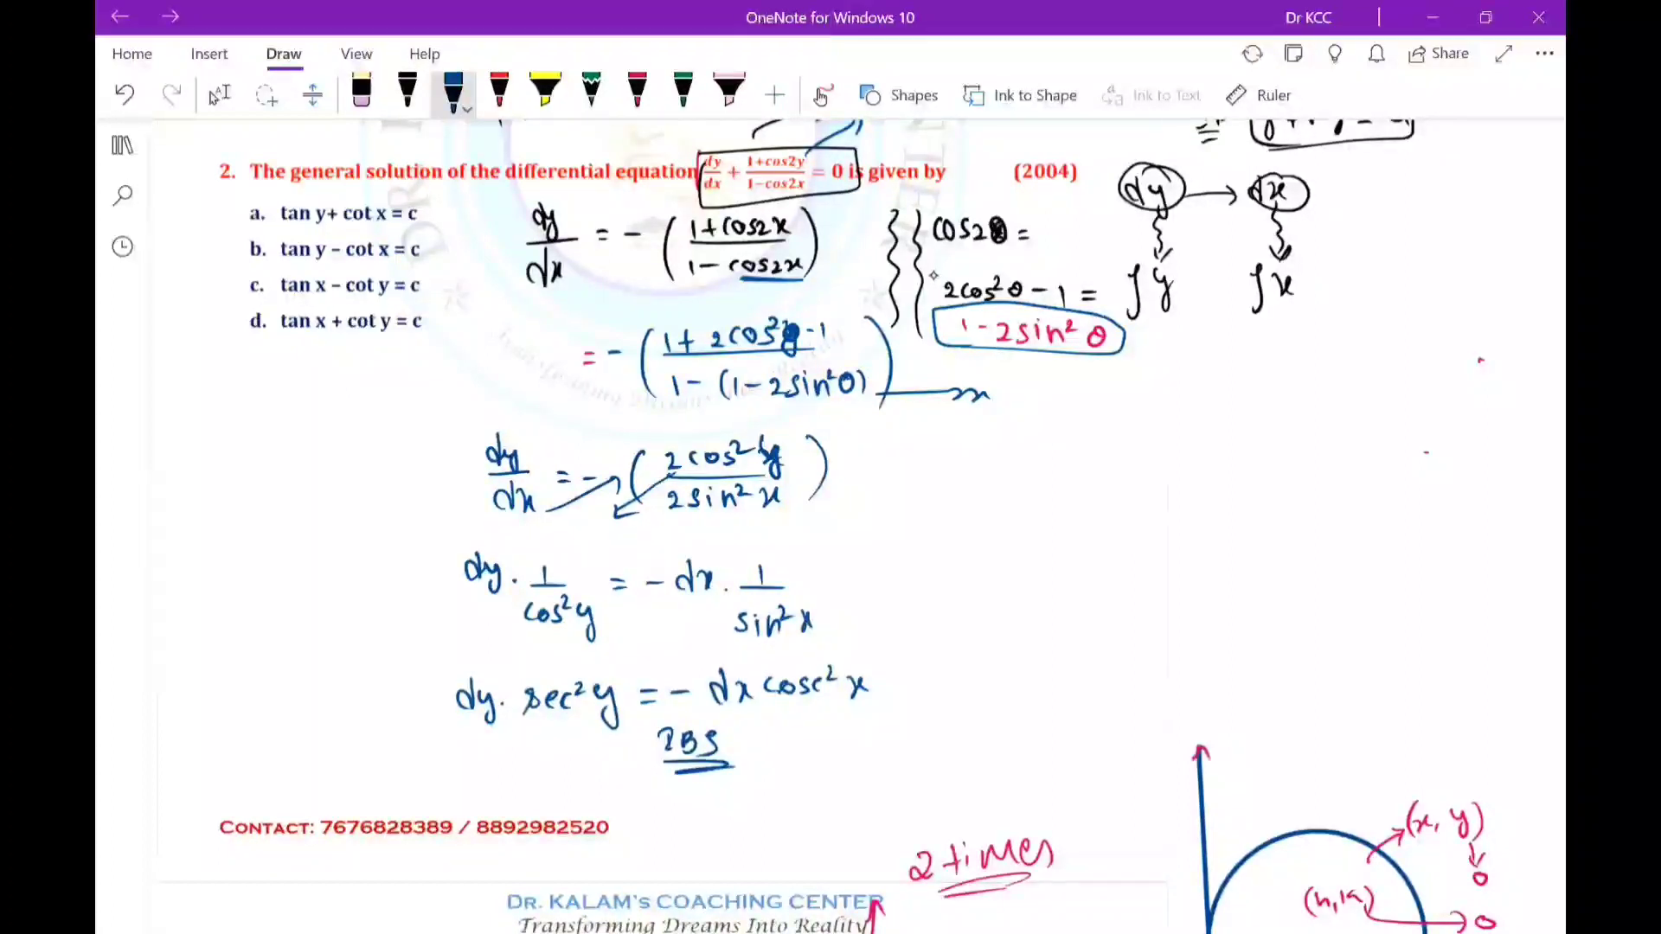
Write the integrated result tan y = −(−cot x) + c beside the working.
drag(1013, 495, 1113, 522)
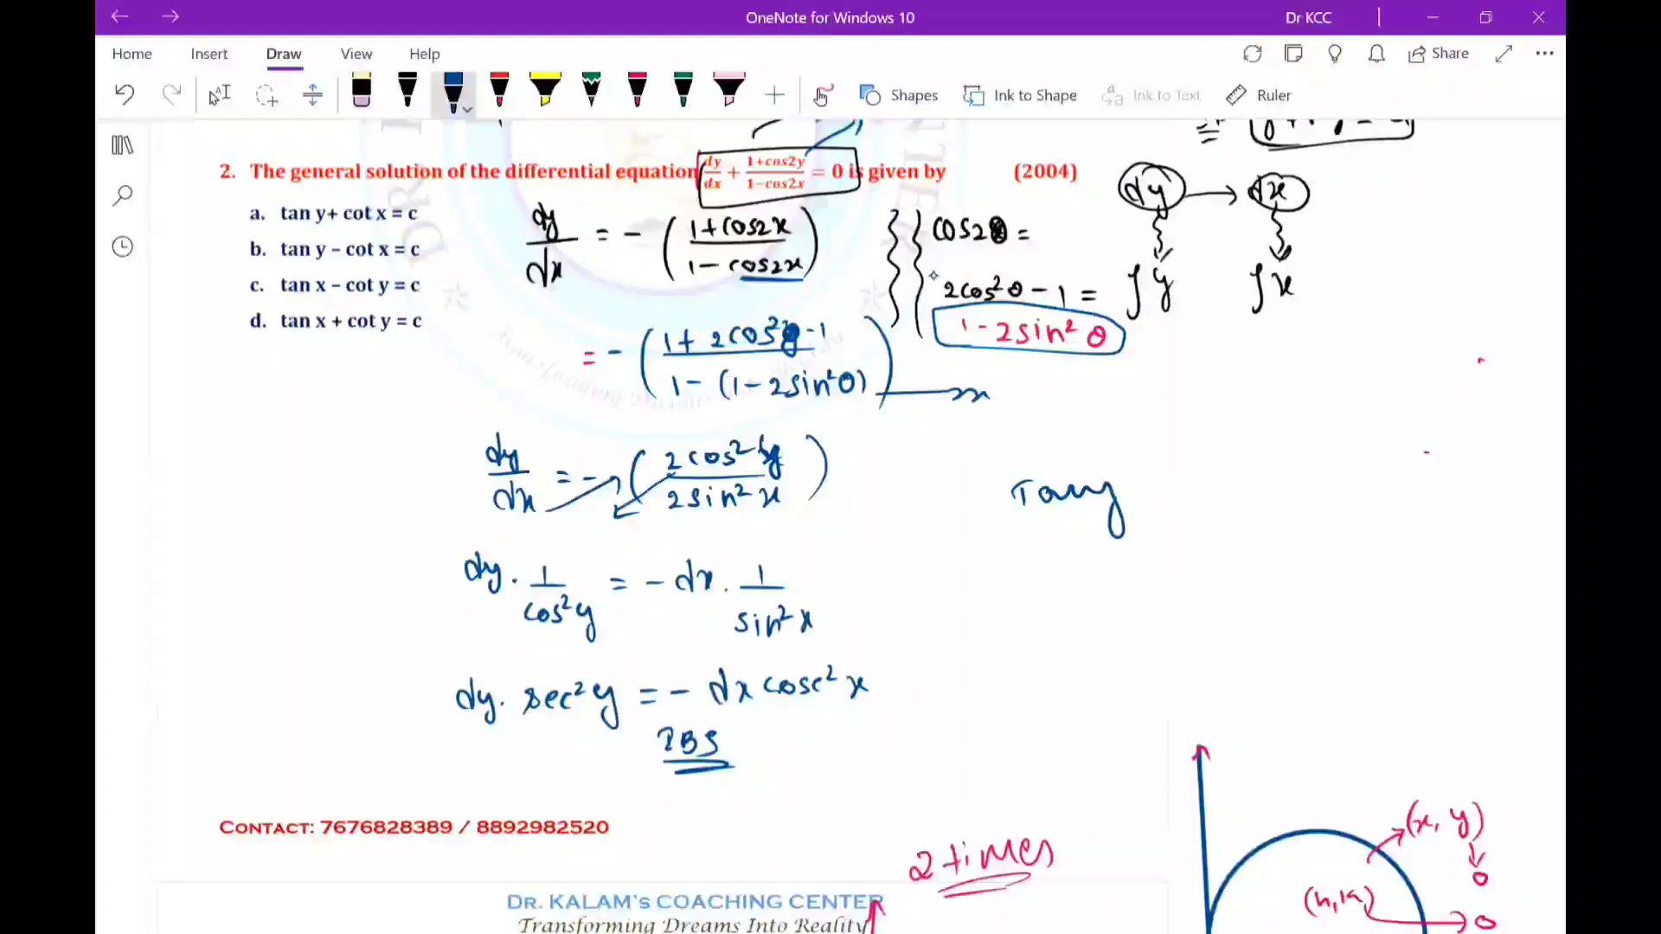
drag(1133, 486, 1152, 493)
drag(1179, 483, 1201, 484)
mouse_move(1244, 464)
mouse_down()
mouse_move(1239, 492)
mouse_move(1284, 490)
mouse_up()
drag(1300, 478, 1298, 478)
mouse_move(1318, 464)
mouse_down()
mouse_move(1320, 488)
mouse_move(1327, 474)
mouse_up()
drag(1334, 475, 1364, 490)
drag(1387, 481, 1400, 490)
drag(1438, 469, 1437, 486)
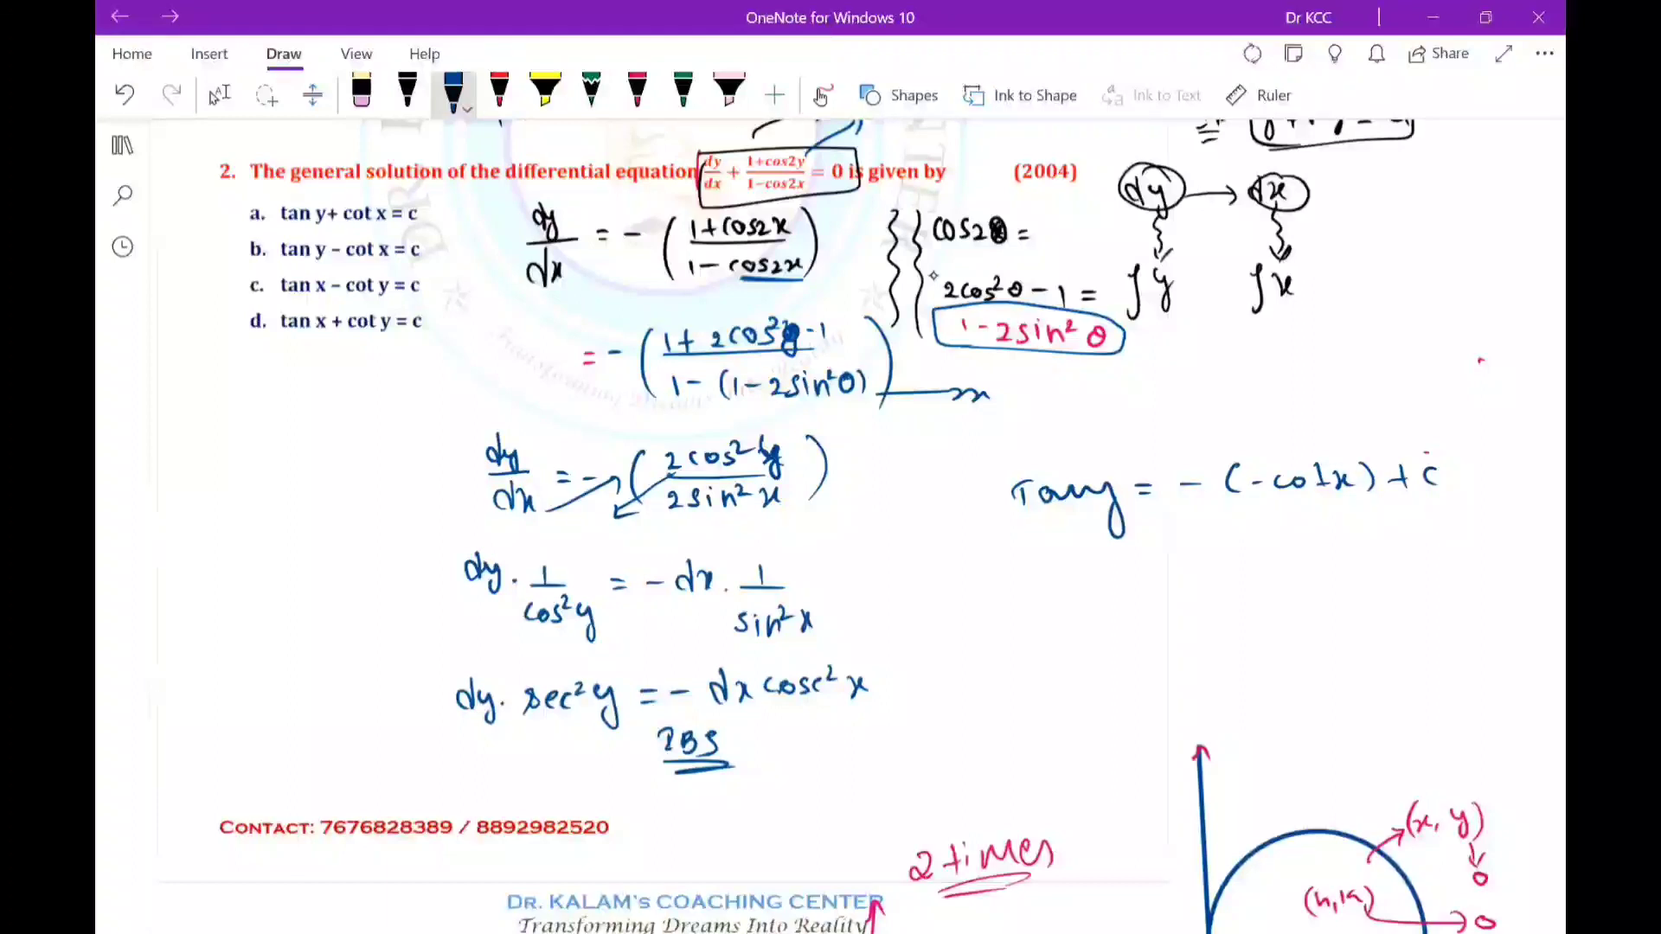
Rewrite the result as tan y + cot x = c on a new line and box it.
mouse_move(1050, 564)
mouse_down()
mouse_move(1059, 588)
mouse_move(1139, 575)
mouse_move(1151, 618)
mouse_move(1190, 566)
mouse_move(1179, 580)
mouse_up()
drag(1208, 554, 1204, 571)
drag(1220, 552, 1236, 567)
drag(1227, 554, 1251, 552)
drag(1261, 543, 1265, 561)
click(1339, 543)
drag(1296, 551, 1344, 560)
mouse_move(1023, 542)
mouse_down()
mouse_move(1021, 590)
mouse_move(1359, 592)
mouse_move(1024, 606)
mouse_up()
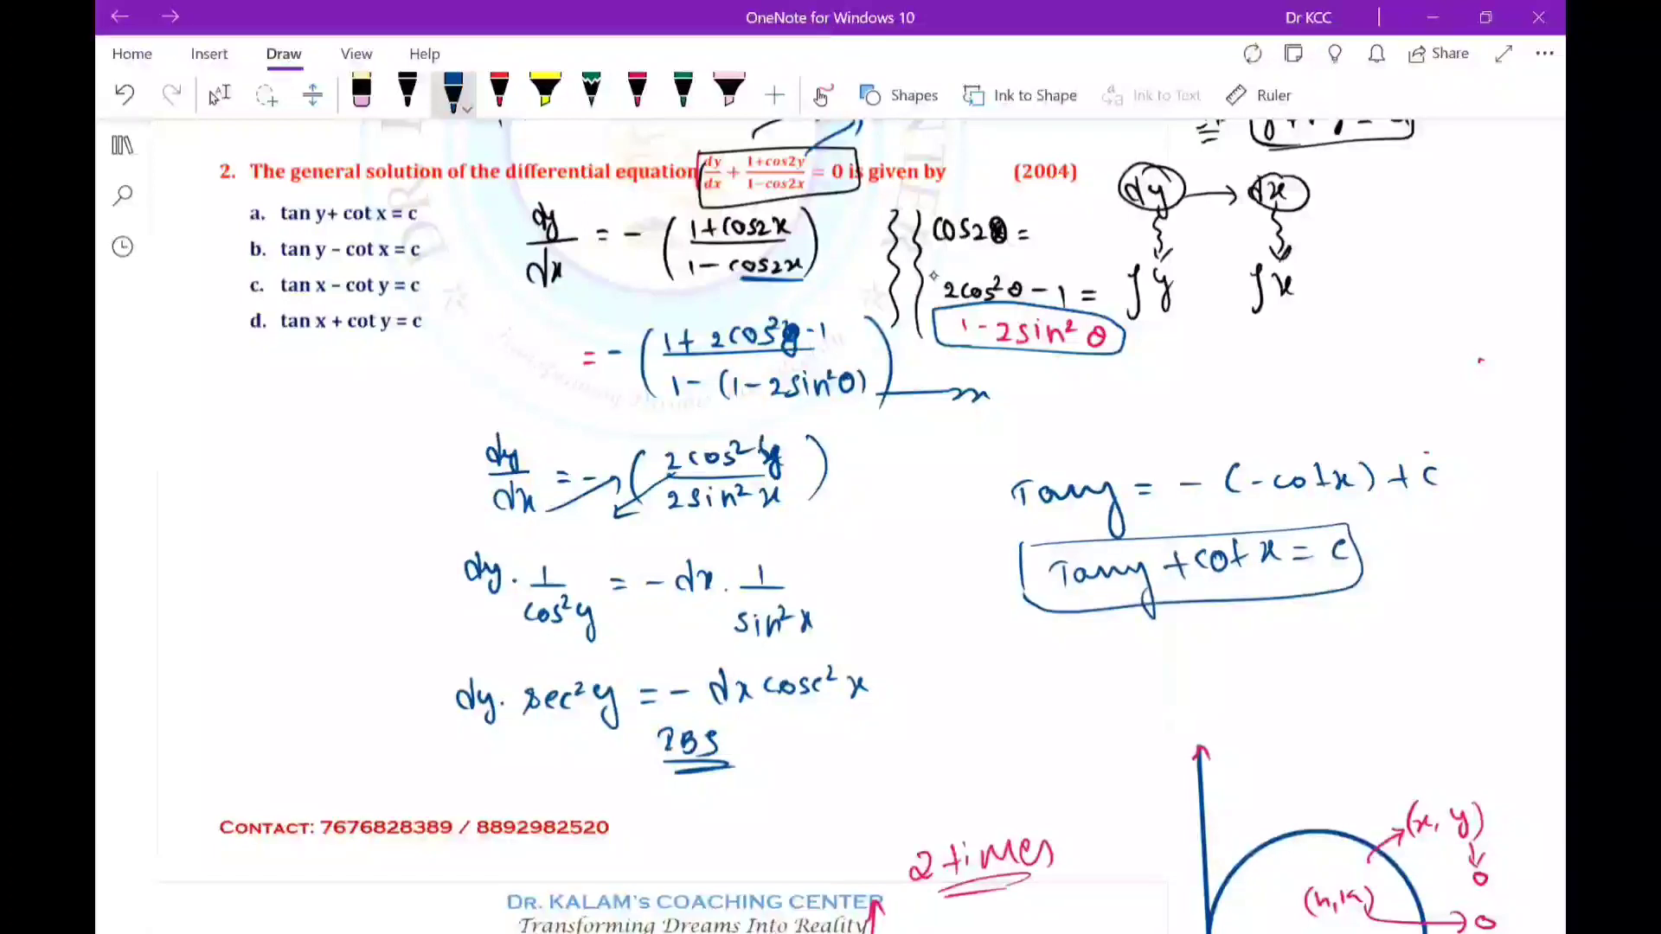
In red ink, tick option d, box the substitution step and underline dy·sec²y with an arrow.
click(500, 86)
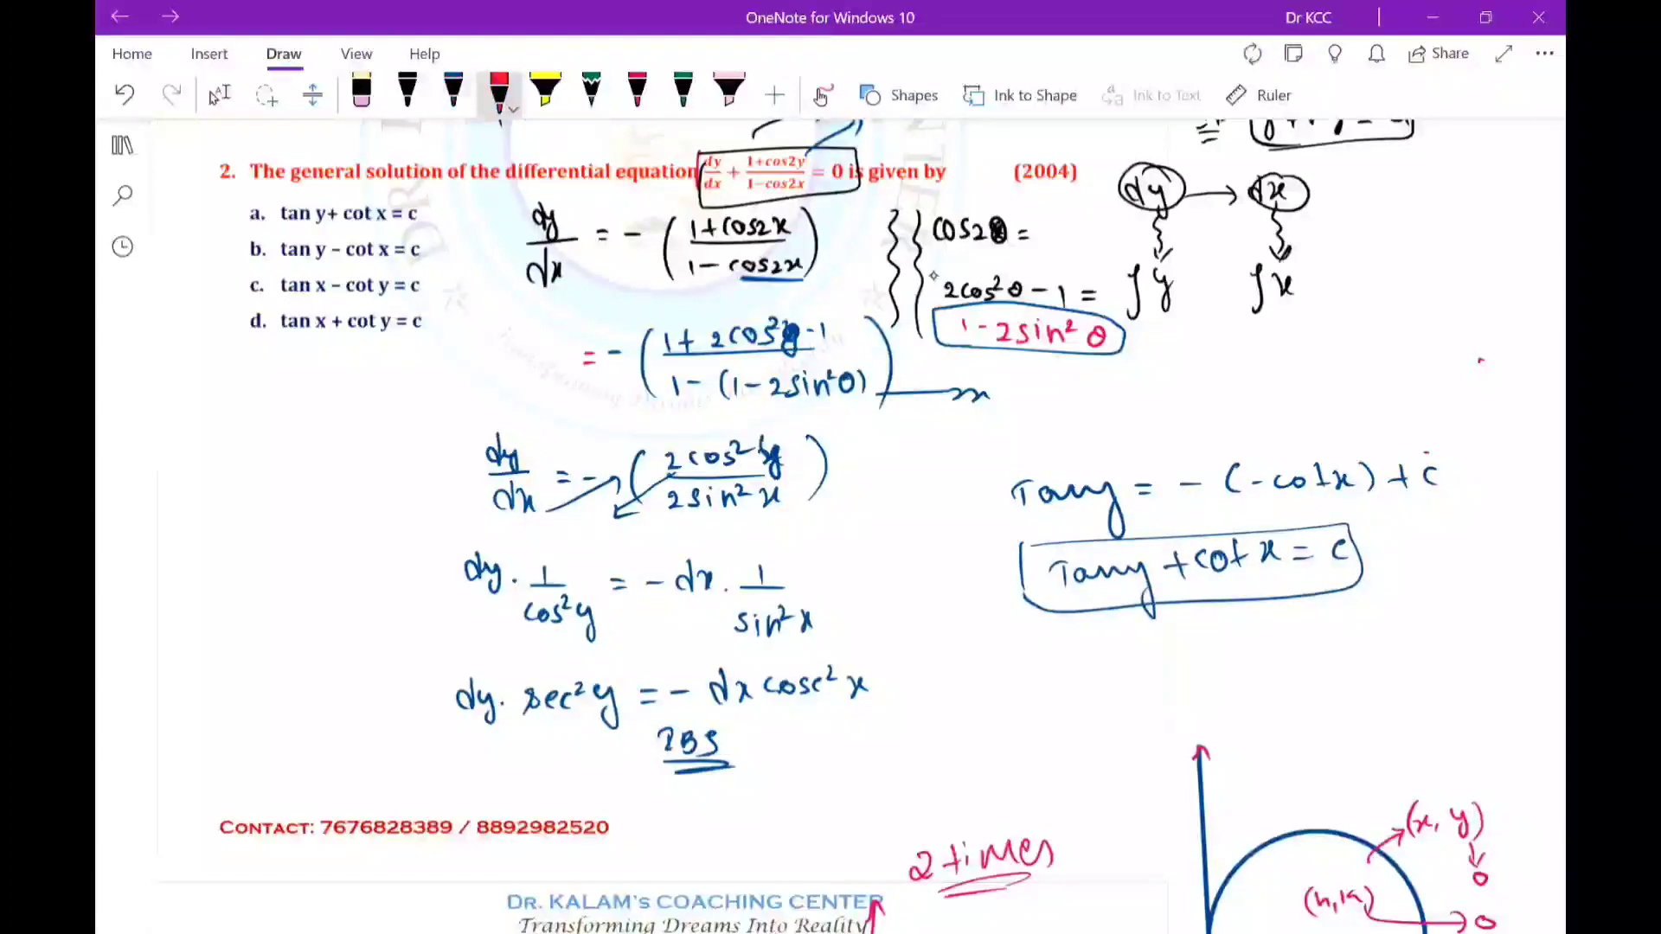
drag(221, 336, 278, 308)
scroll(831, 519, down, 1)
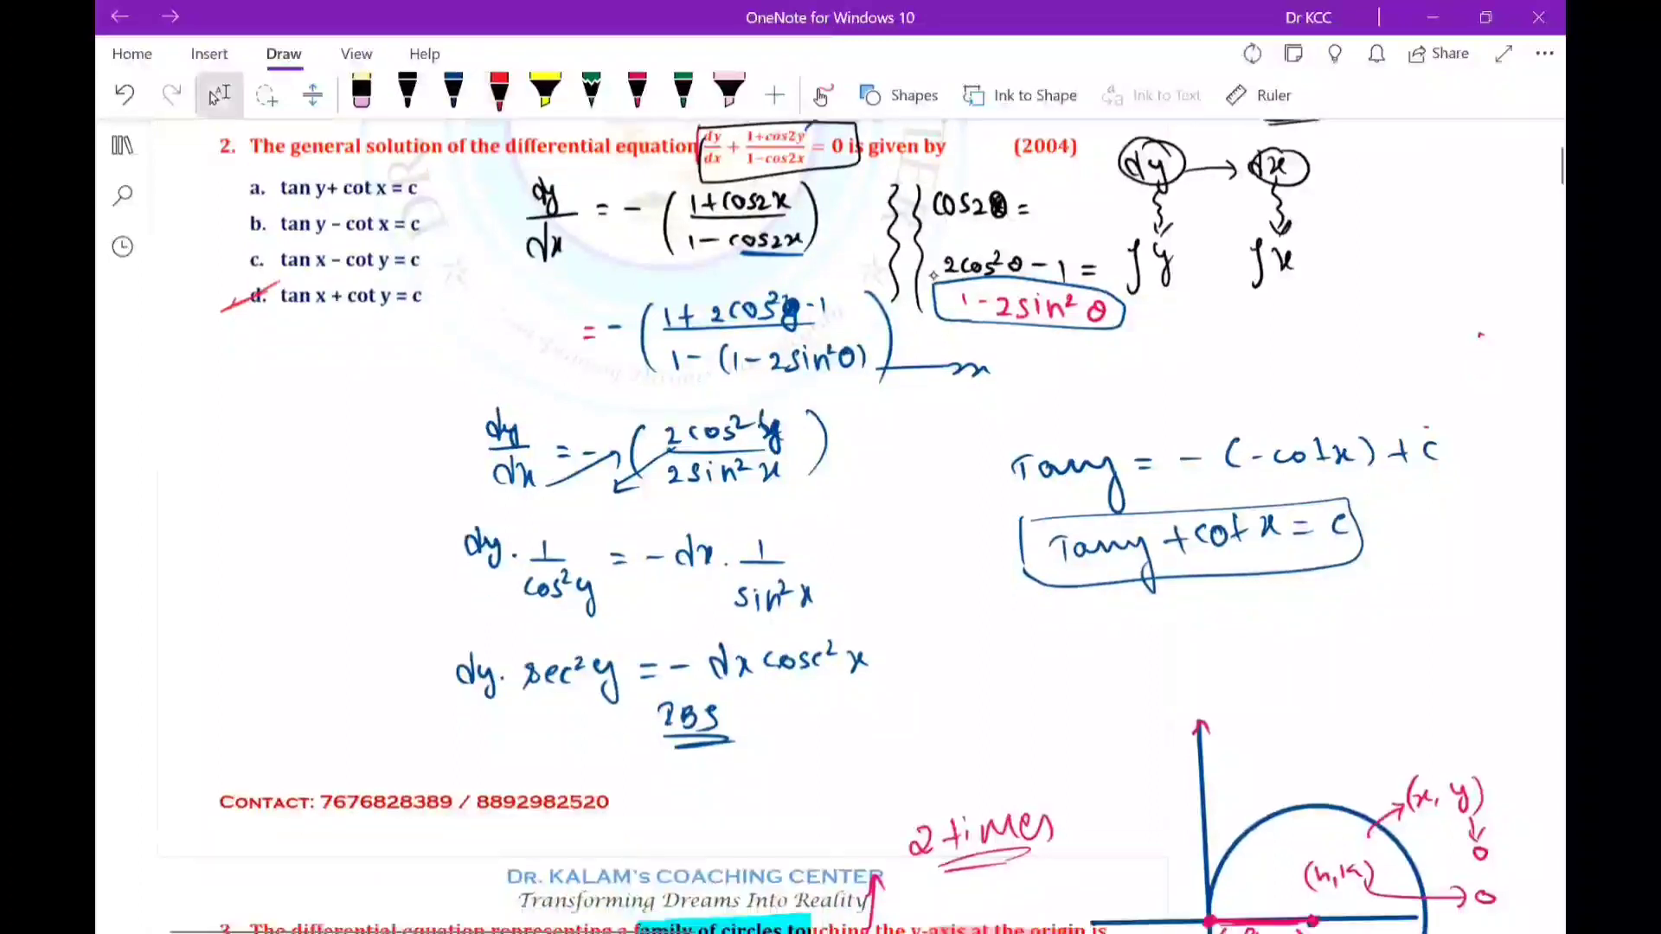
click(220, 94)
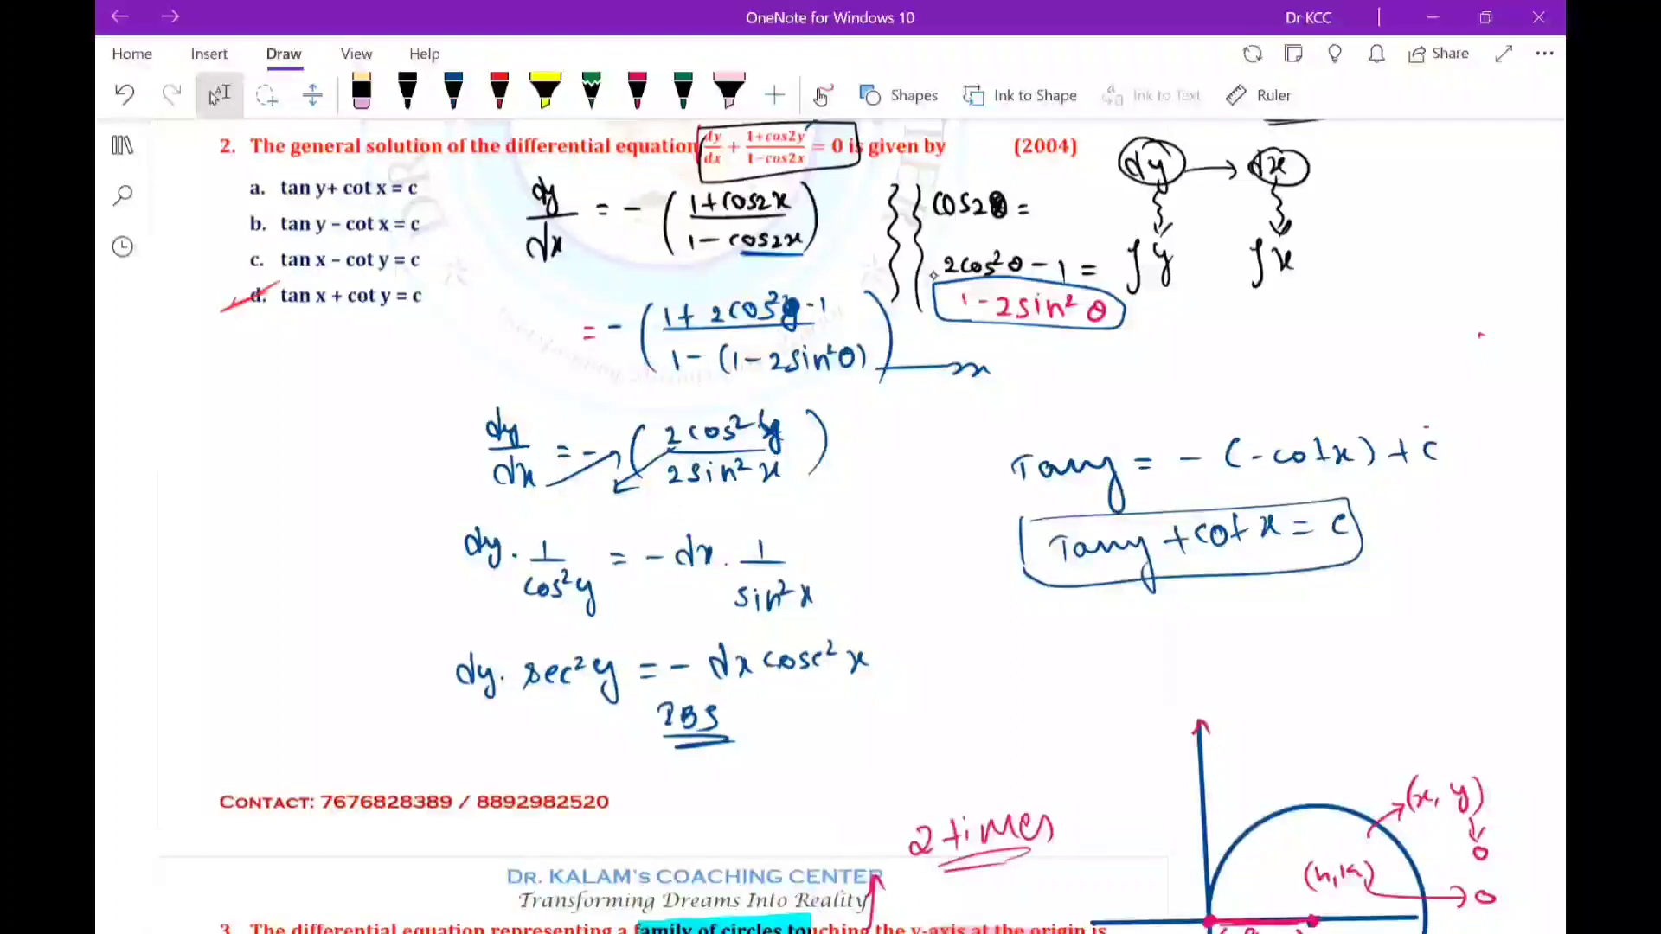
click(499, 91)
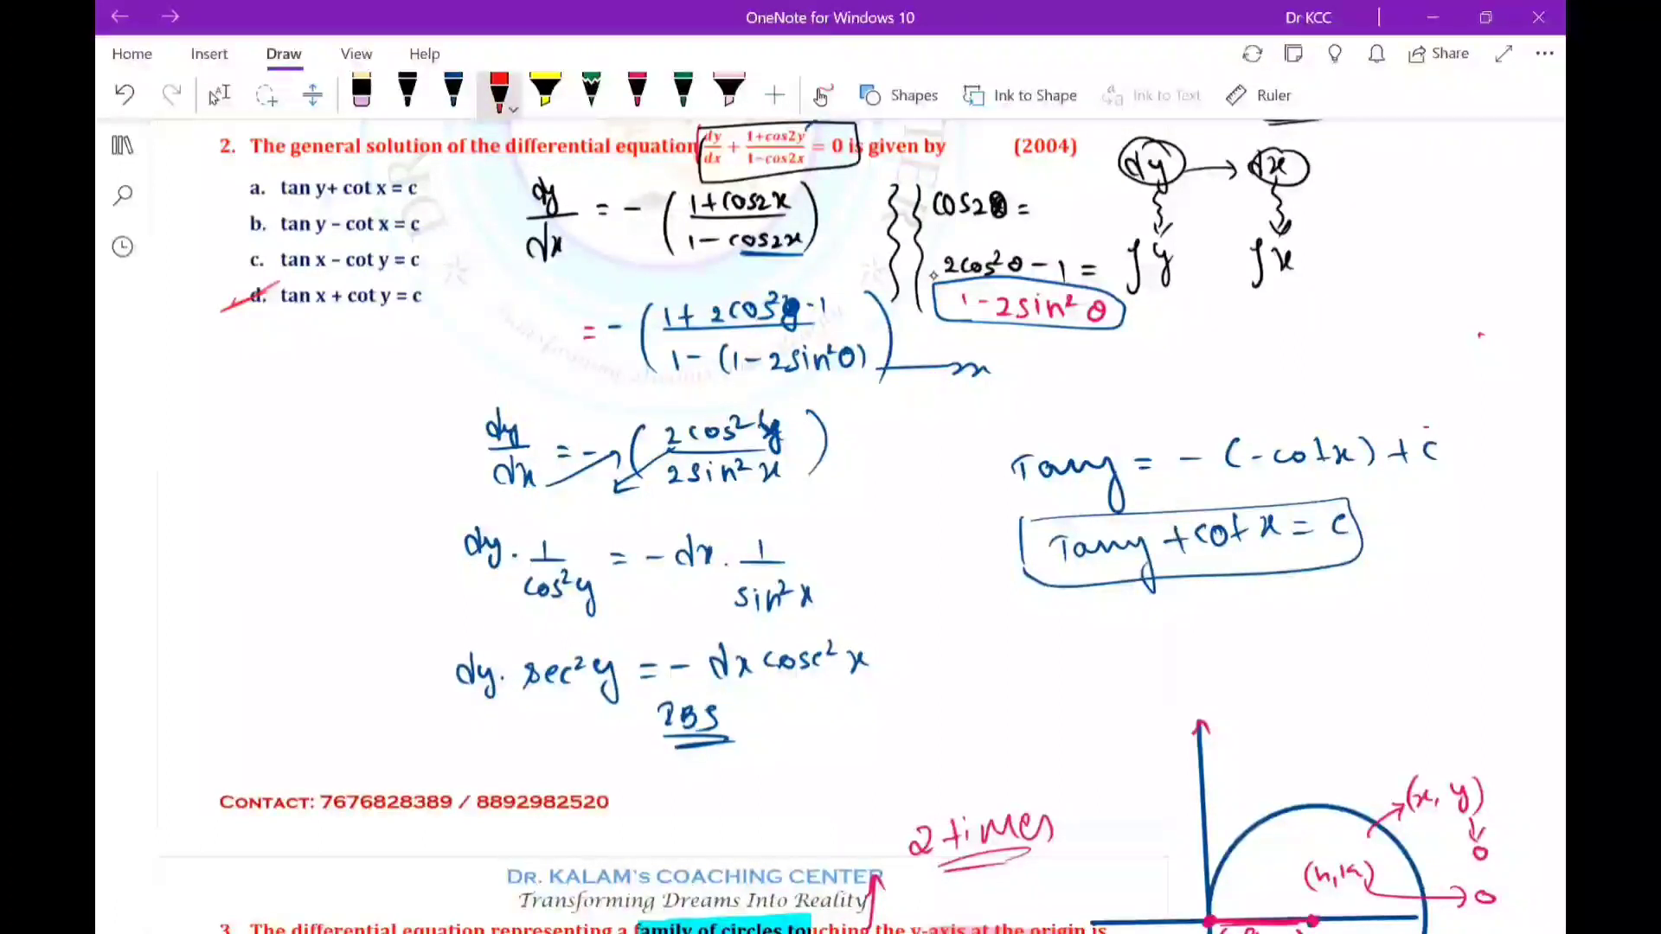
mouse_move(651, 398)
mouse_down()
mouse_move(693, 396)
mouse_move(597, 345)
mouse_move(658, 392)
mouse_up()
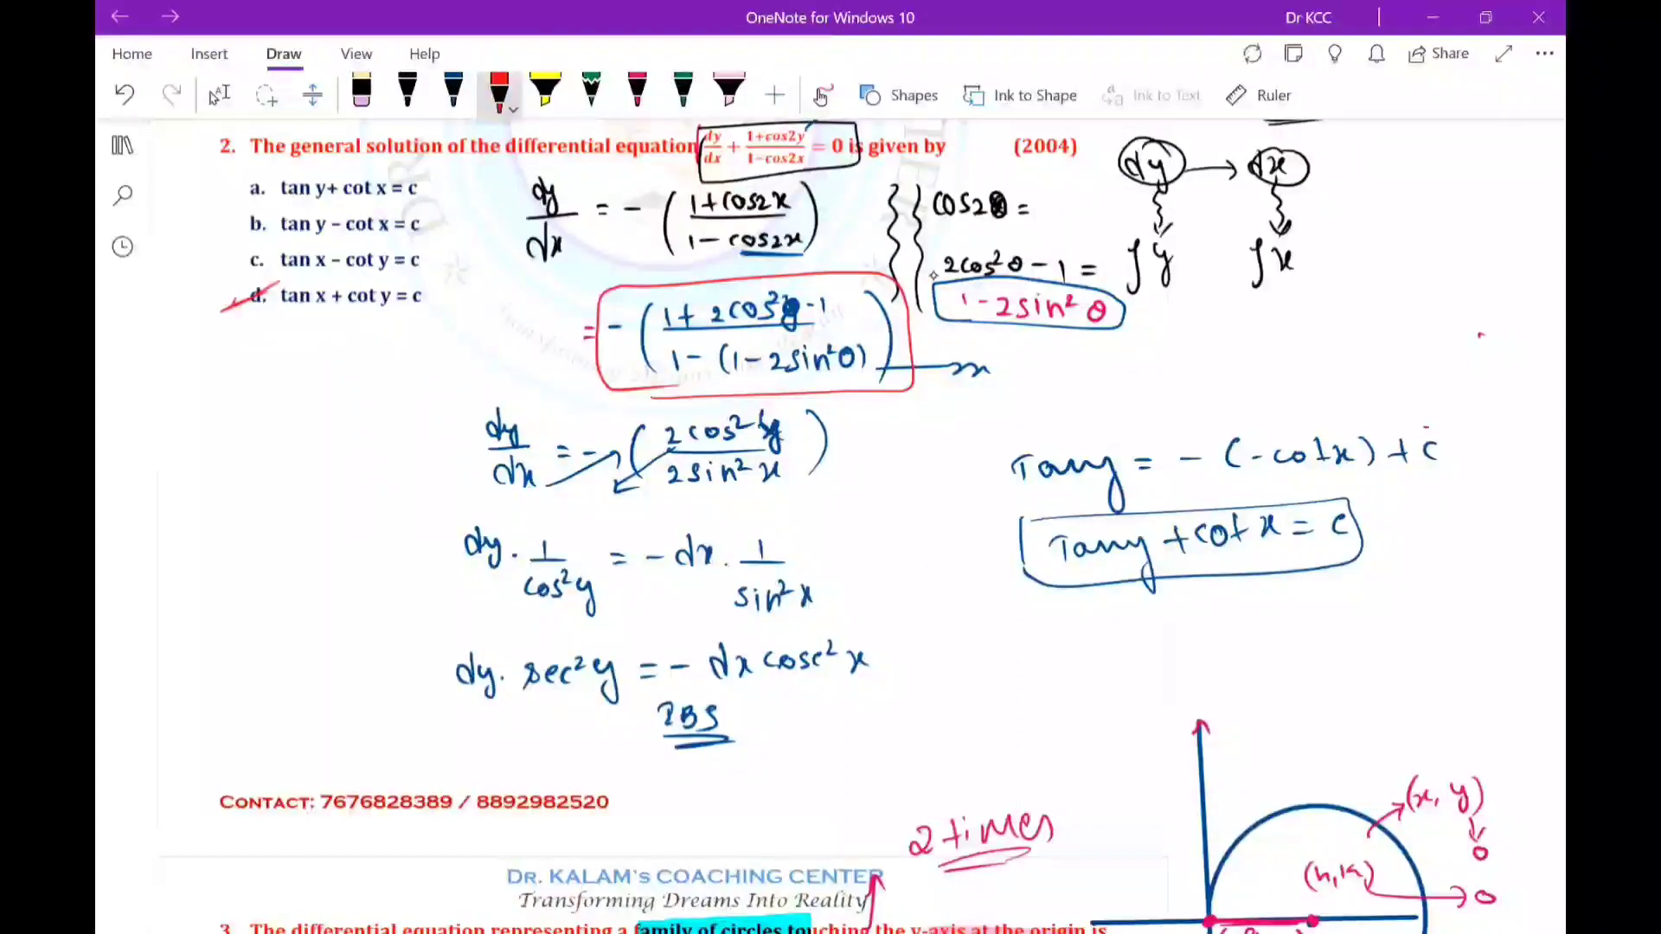
drag(493, 715, 696, 703)
mouse_move(883, 393)
mouse_down()
mouse_move(911, 498)
mouse_move(876, 644)
mouse_up()
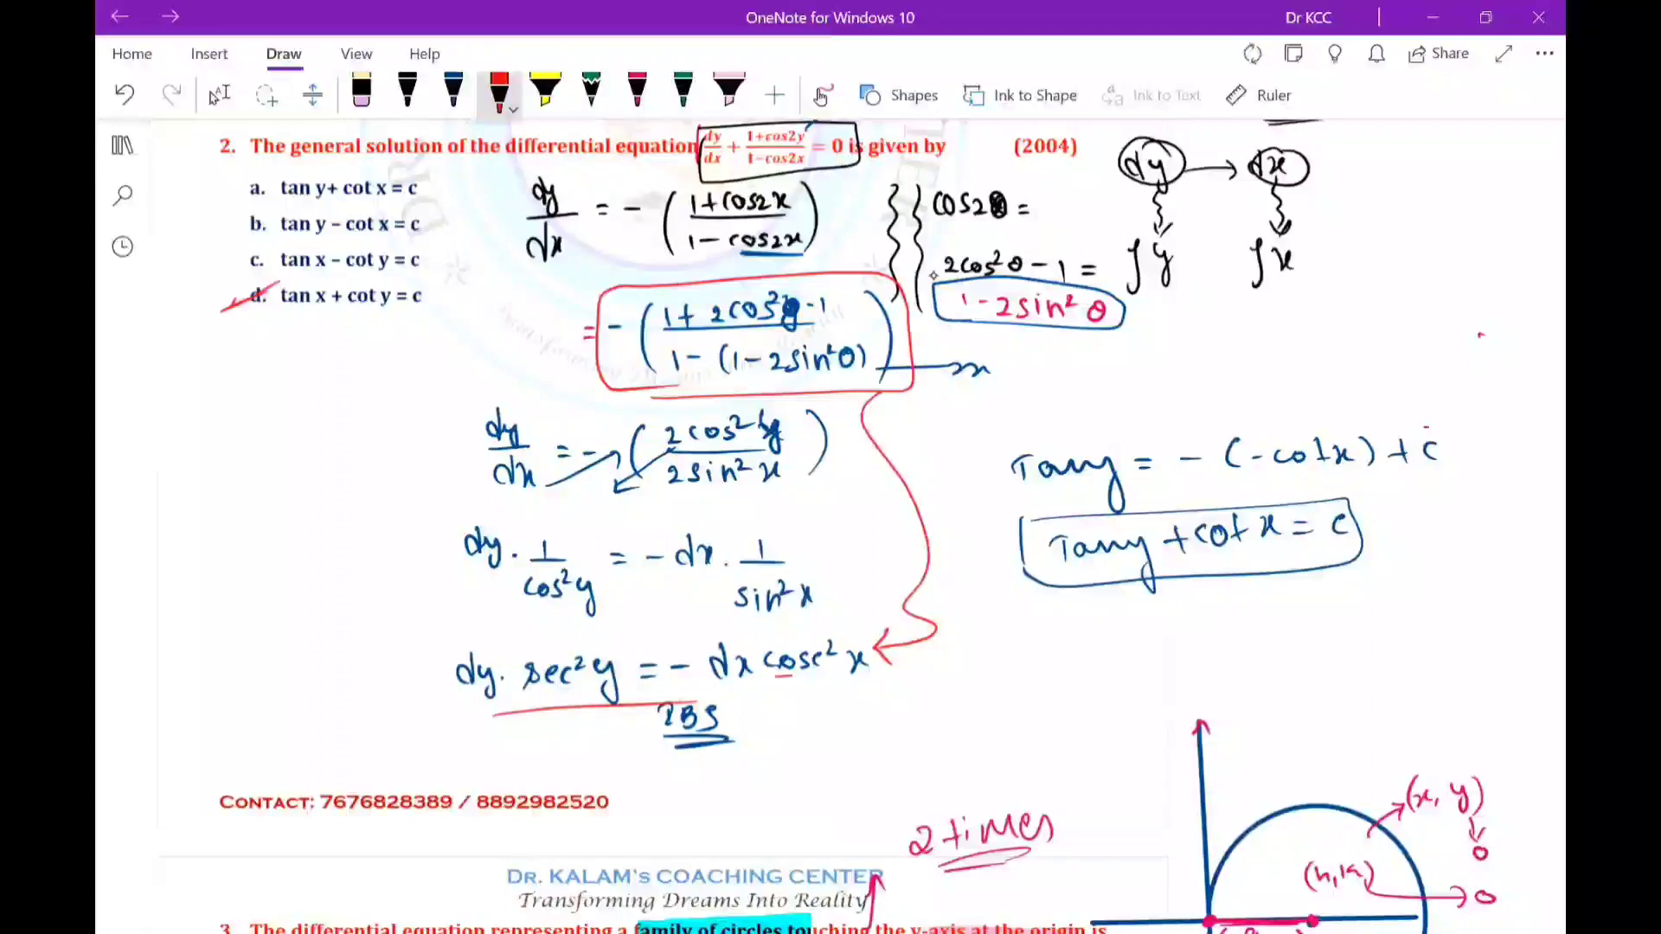
Annotate cosec²x with a red arrow and note, remove the tick on d, and mark the + sign.
mouse_move(767, 677)
mouse_down()
mouse_move(848, 673)
mouse_move(800, 715)
mouse_up()
mouse_move(788, 711)
mouse_down()
mouse_move(815, 715)
mouse_move(794, 751)
mouse_up()
mouse_move(801, 740)
mouse_down()
mouse_move(801, 758)
mouse_move(829, 738)
mouse_move(564, 760)
mouse_up()
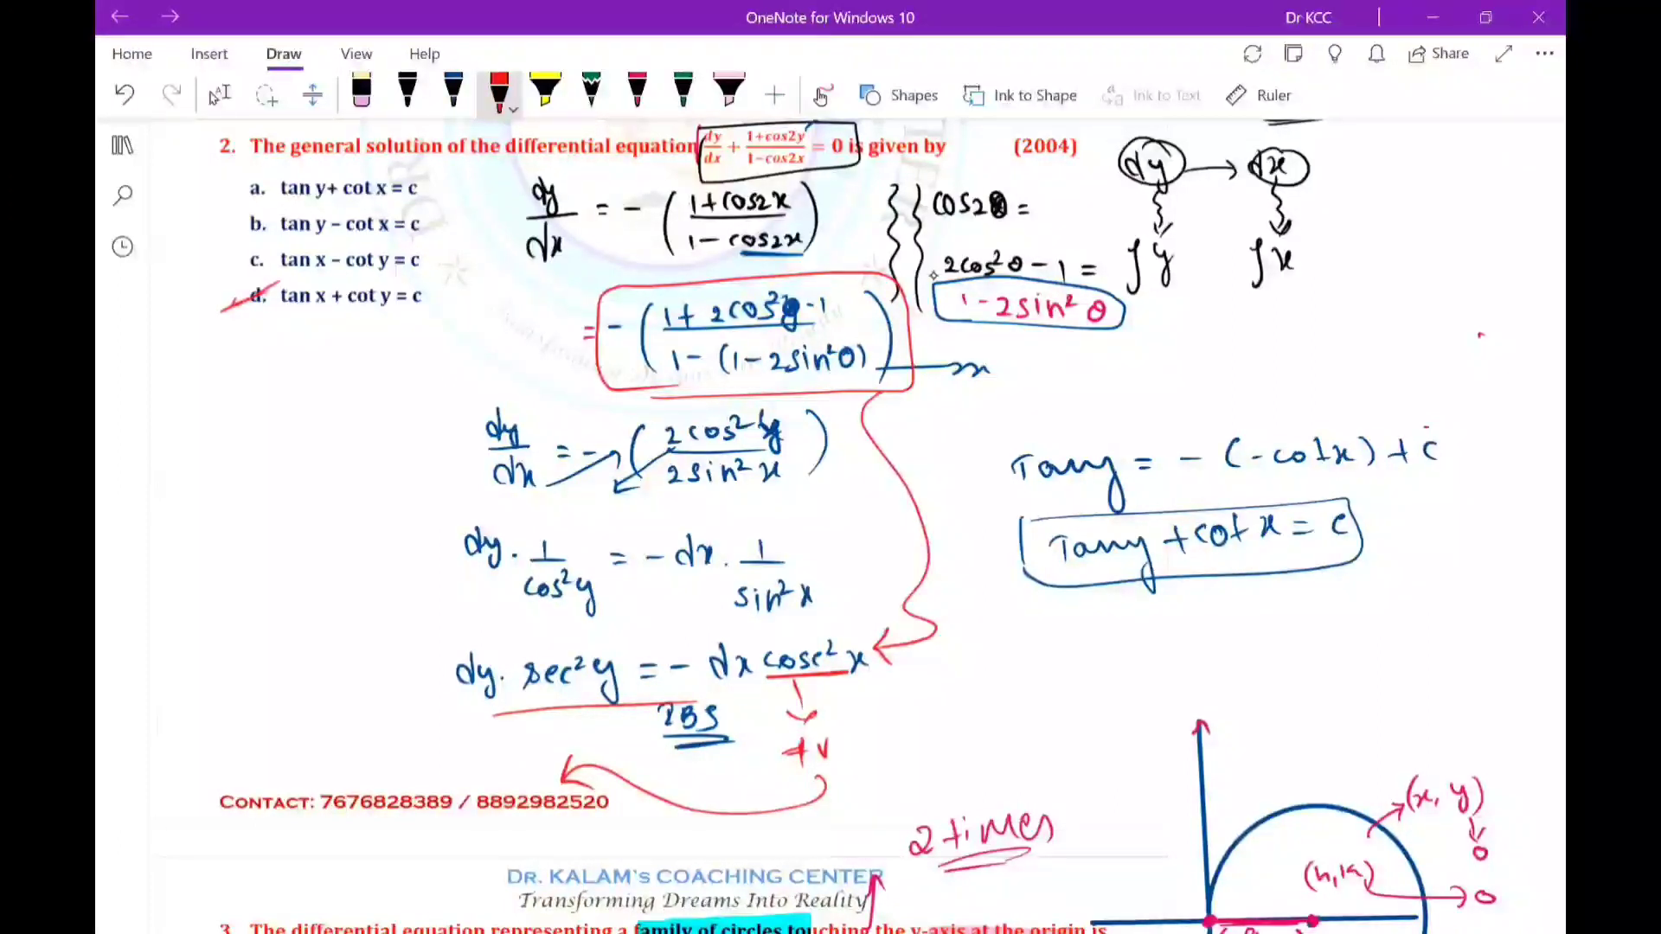
key(ctrl+z)
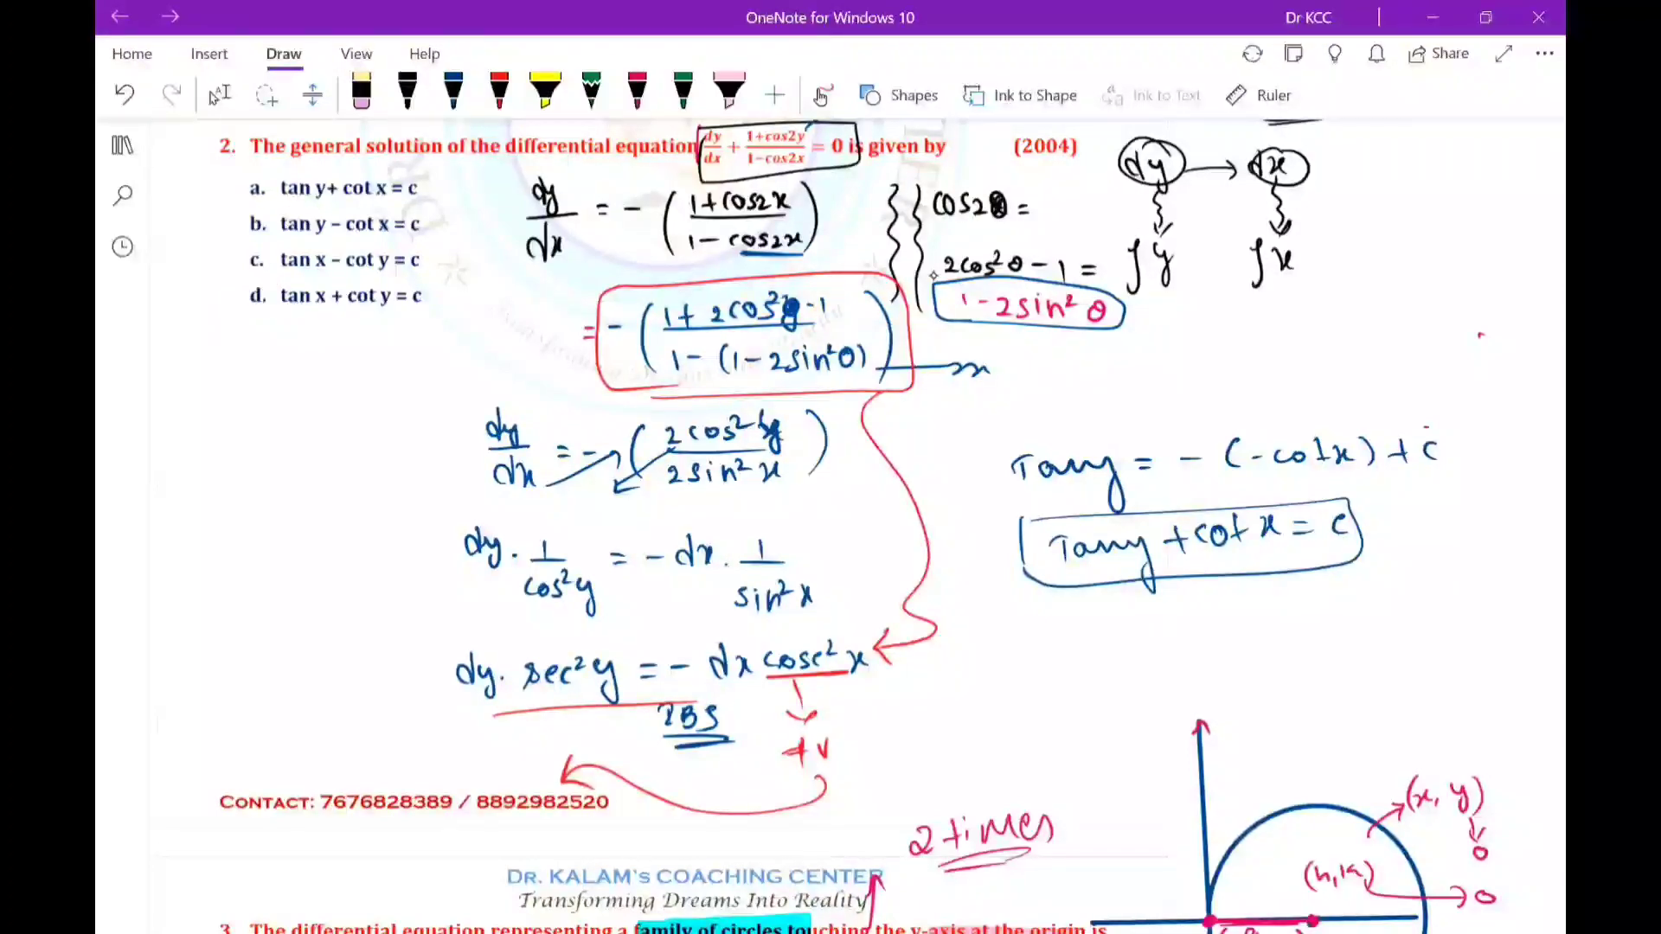
click(499, 91)
drag(1170, 535, 1209, 557)
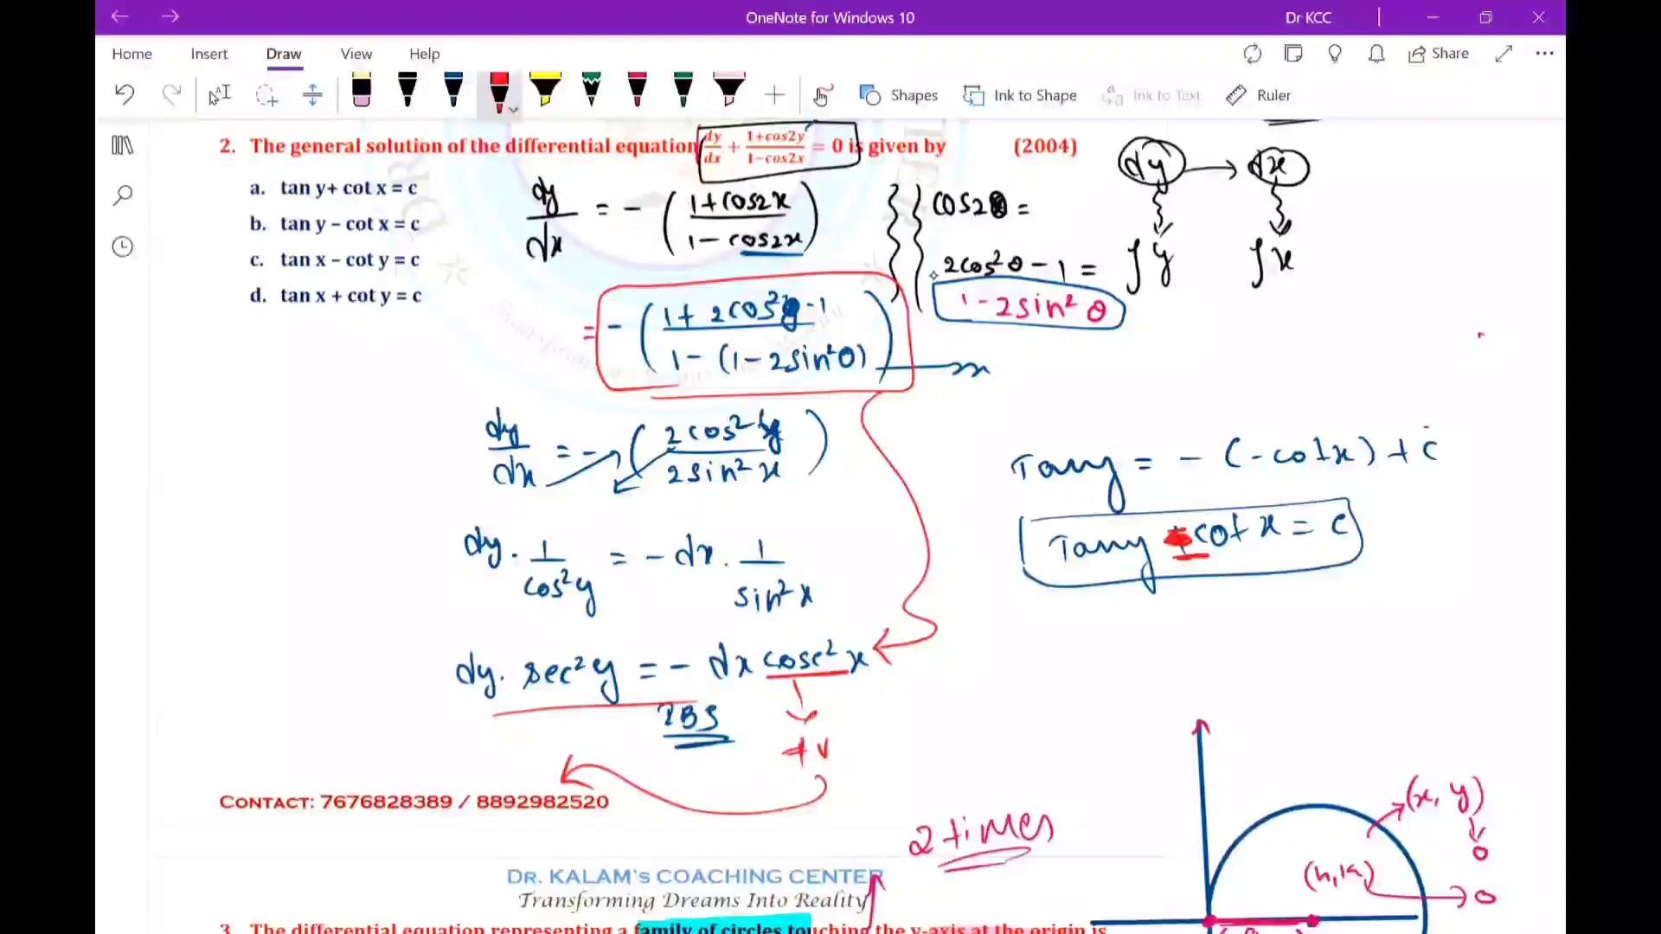
Mark and underline option b in red and draw an arc above the −cot x term.
mouse_move(280, 213)
mouse_down()
mouse_move(224, 227)
mouse_move(294, 215)
mouse_up()
mouse_move(1207, 404)
mouse_down()
mouse_move(1283, 428)
mouse_move(1184, 420)
mouse_up()
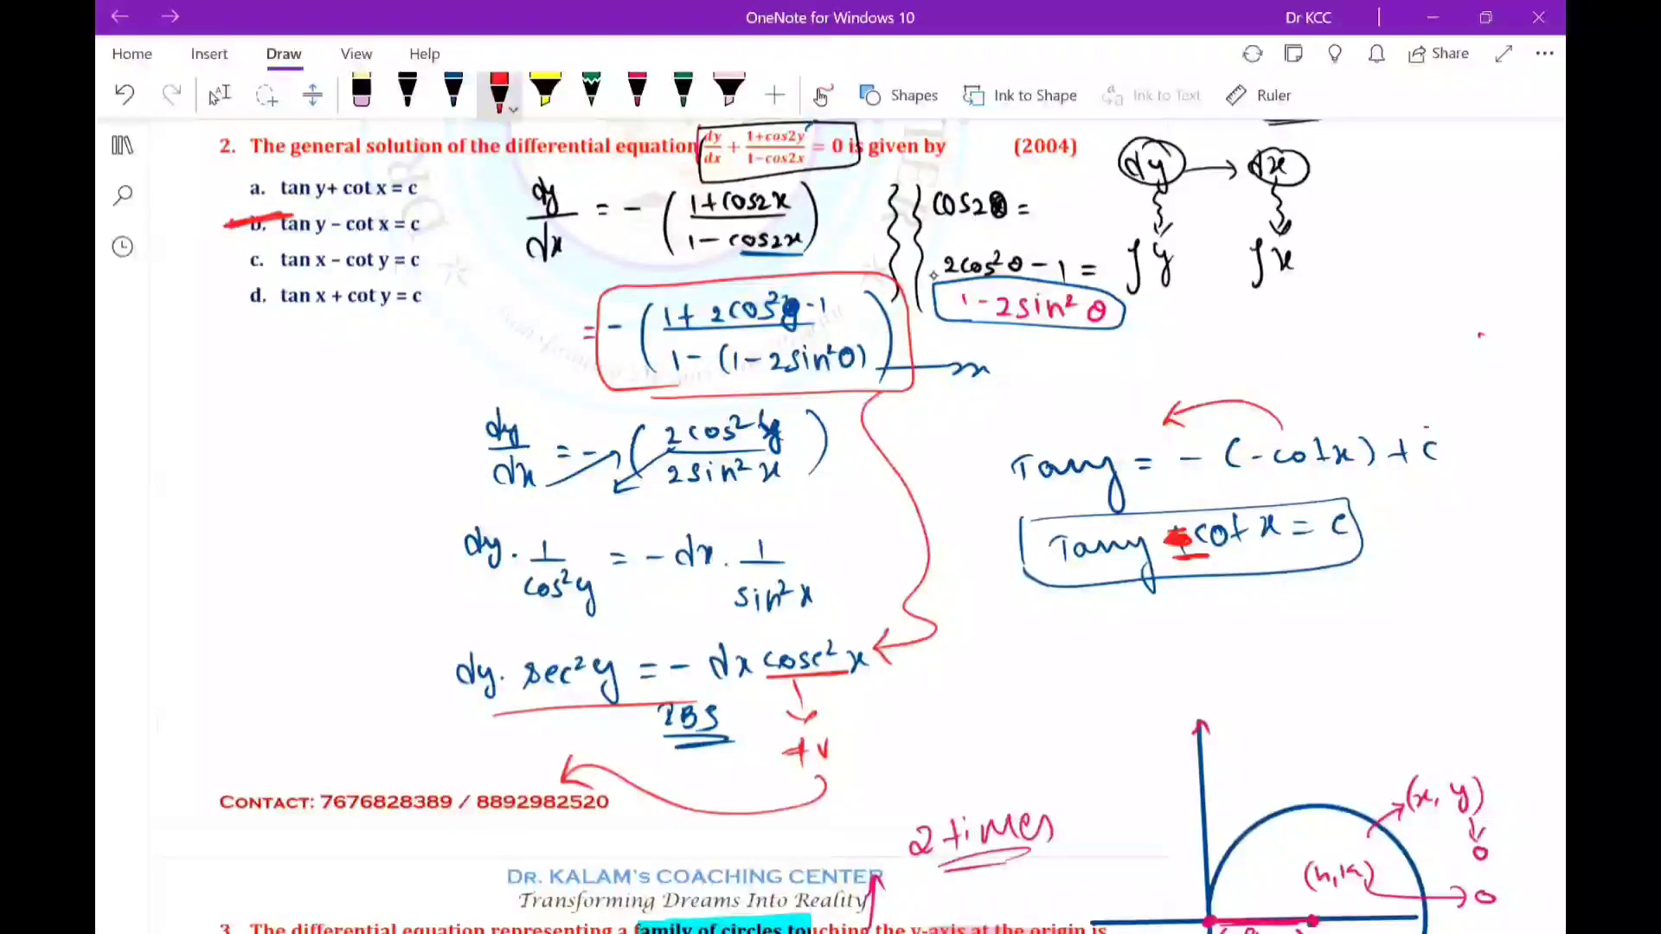
mouse_move(270, 239)
mouse_down()
mouse_move(406, 239)
mouse_move(446, 265)
mouse_up()
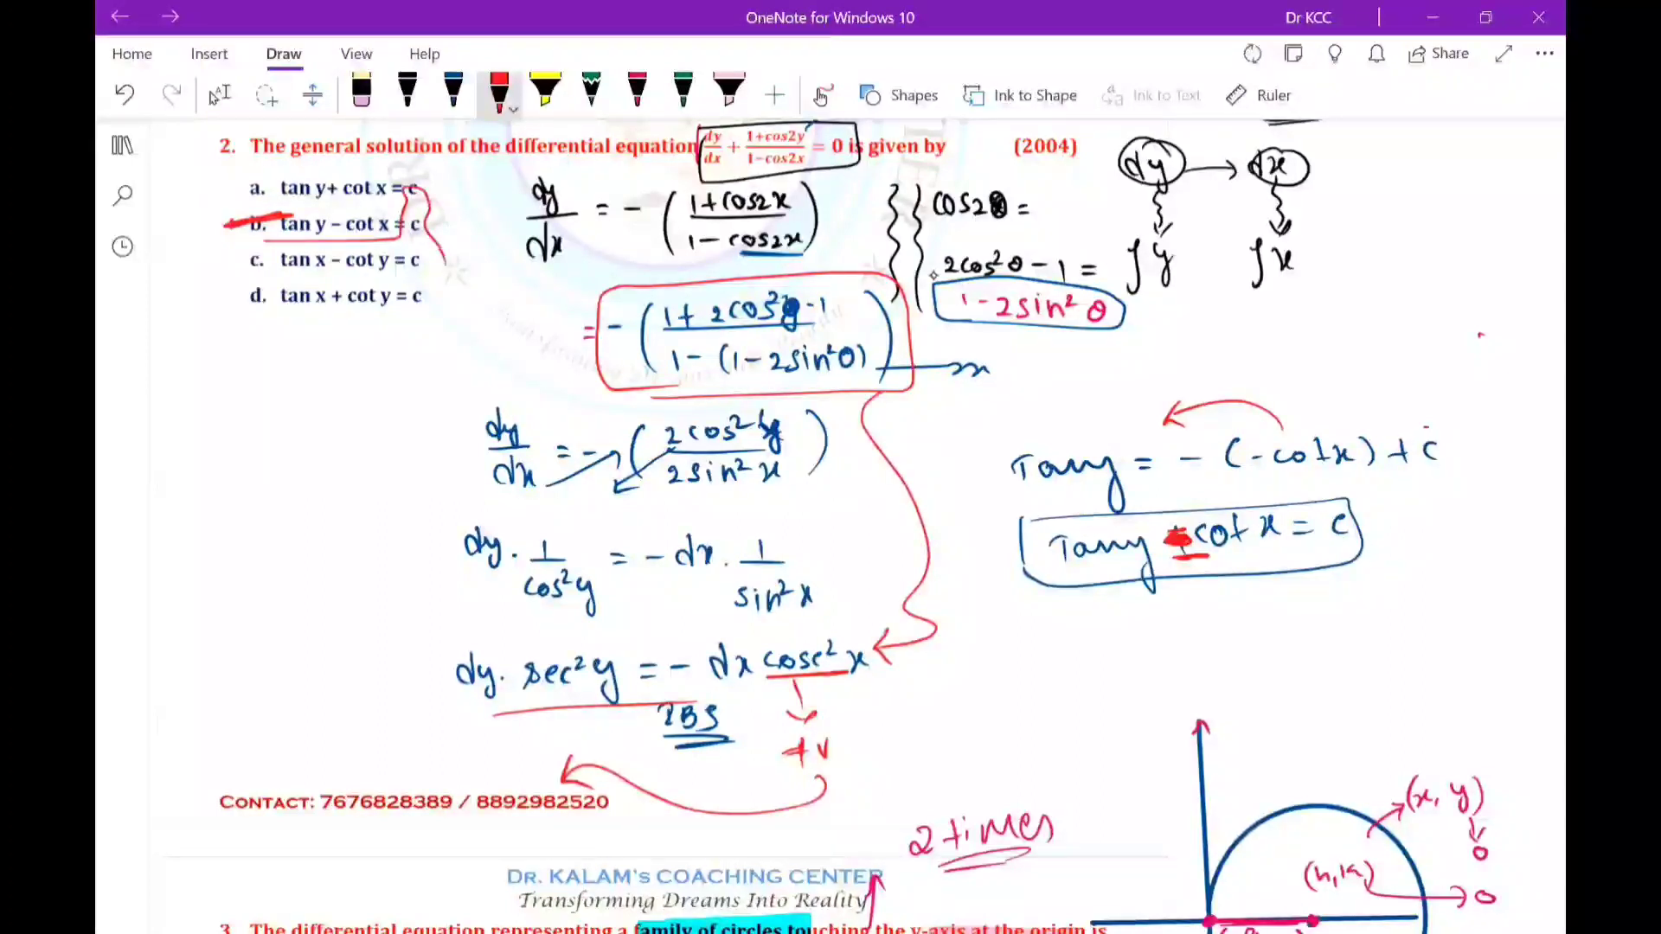
click(729, 91)
key(ctrl+z)
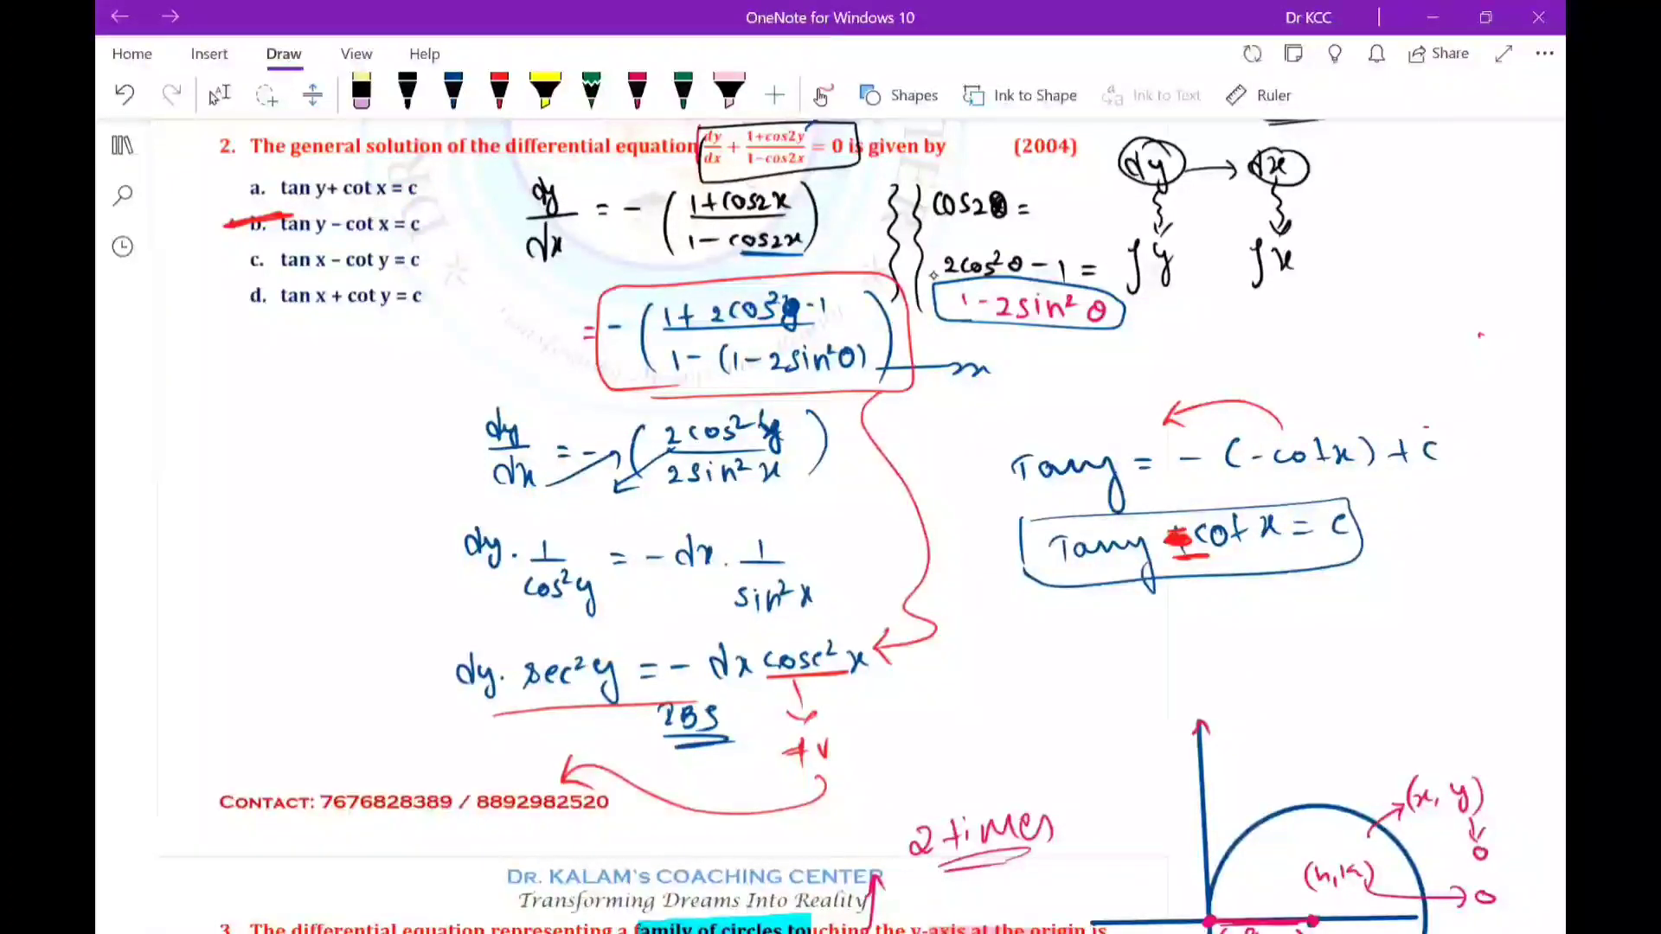
Cross out and bracket options c and d, and draw a wavy red arrow down from tan y.
click(499, 89)
drag(259, 249, 269, 277)
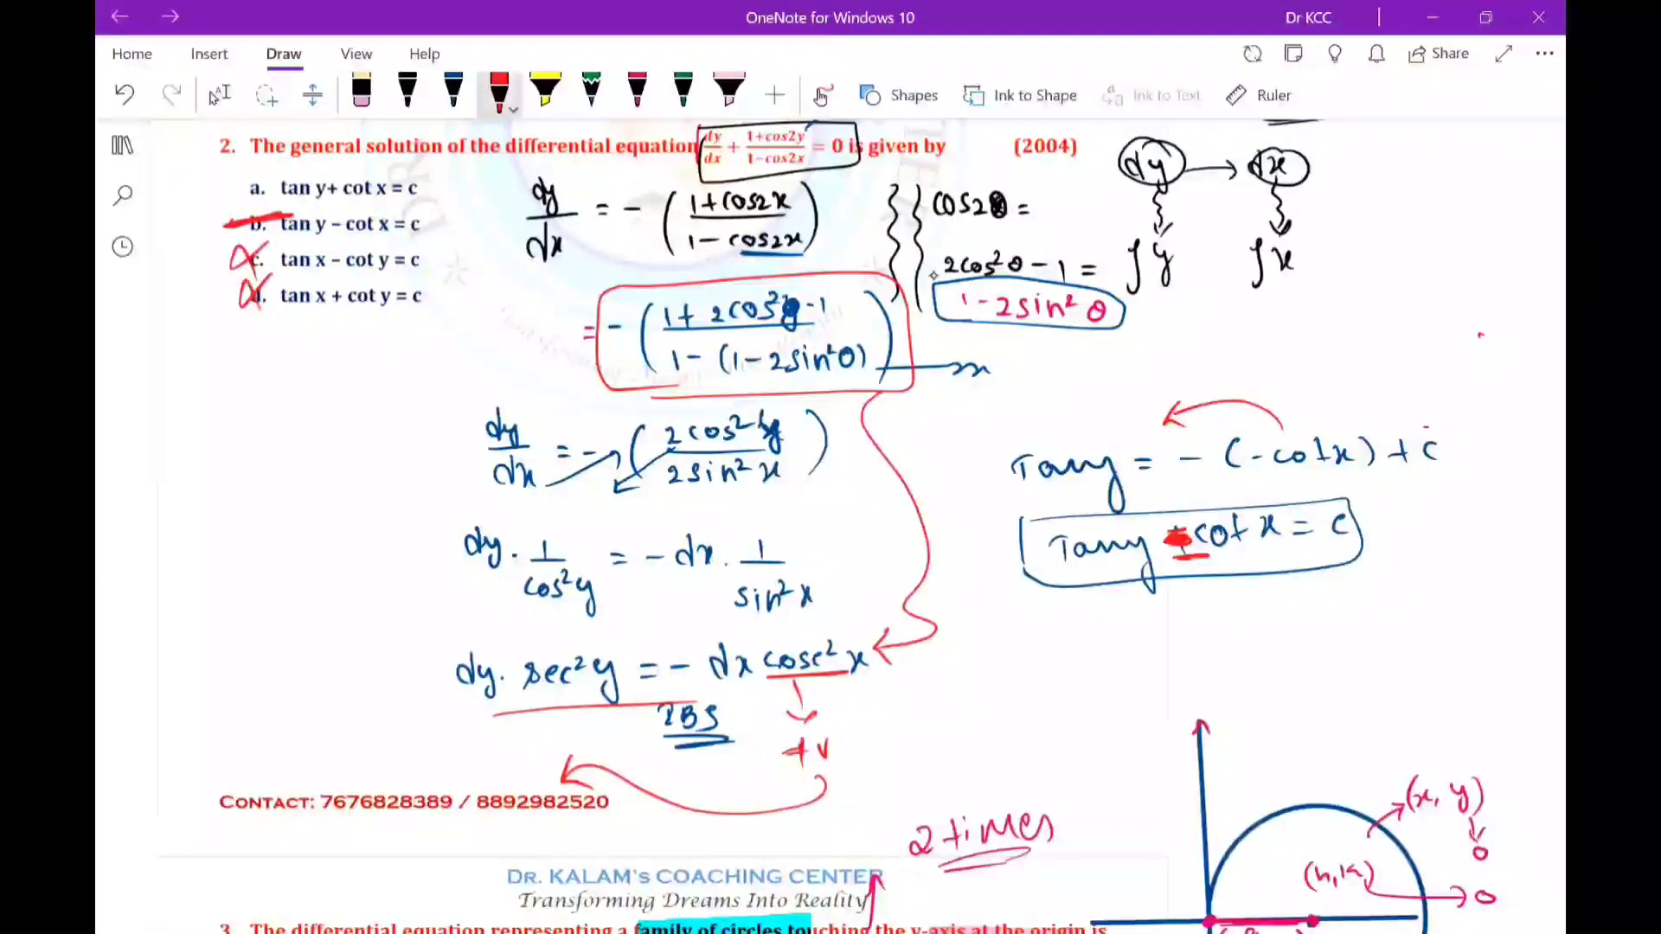
drag(1114, 558, 1100, 630)
drag(1122, 621, 1106, 635)
mouse_move(424, 255)
mouse_down()
mouse_move(424, 305)
mouse_move(433, 248)
mouse_move(427, 264)
mouse_up()
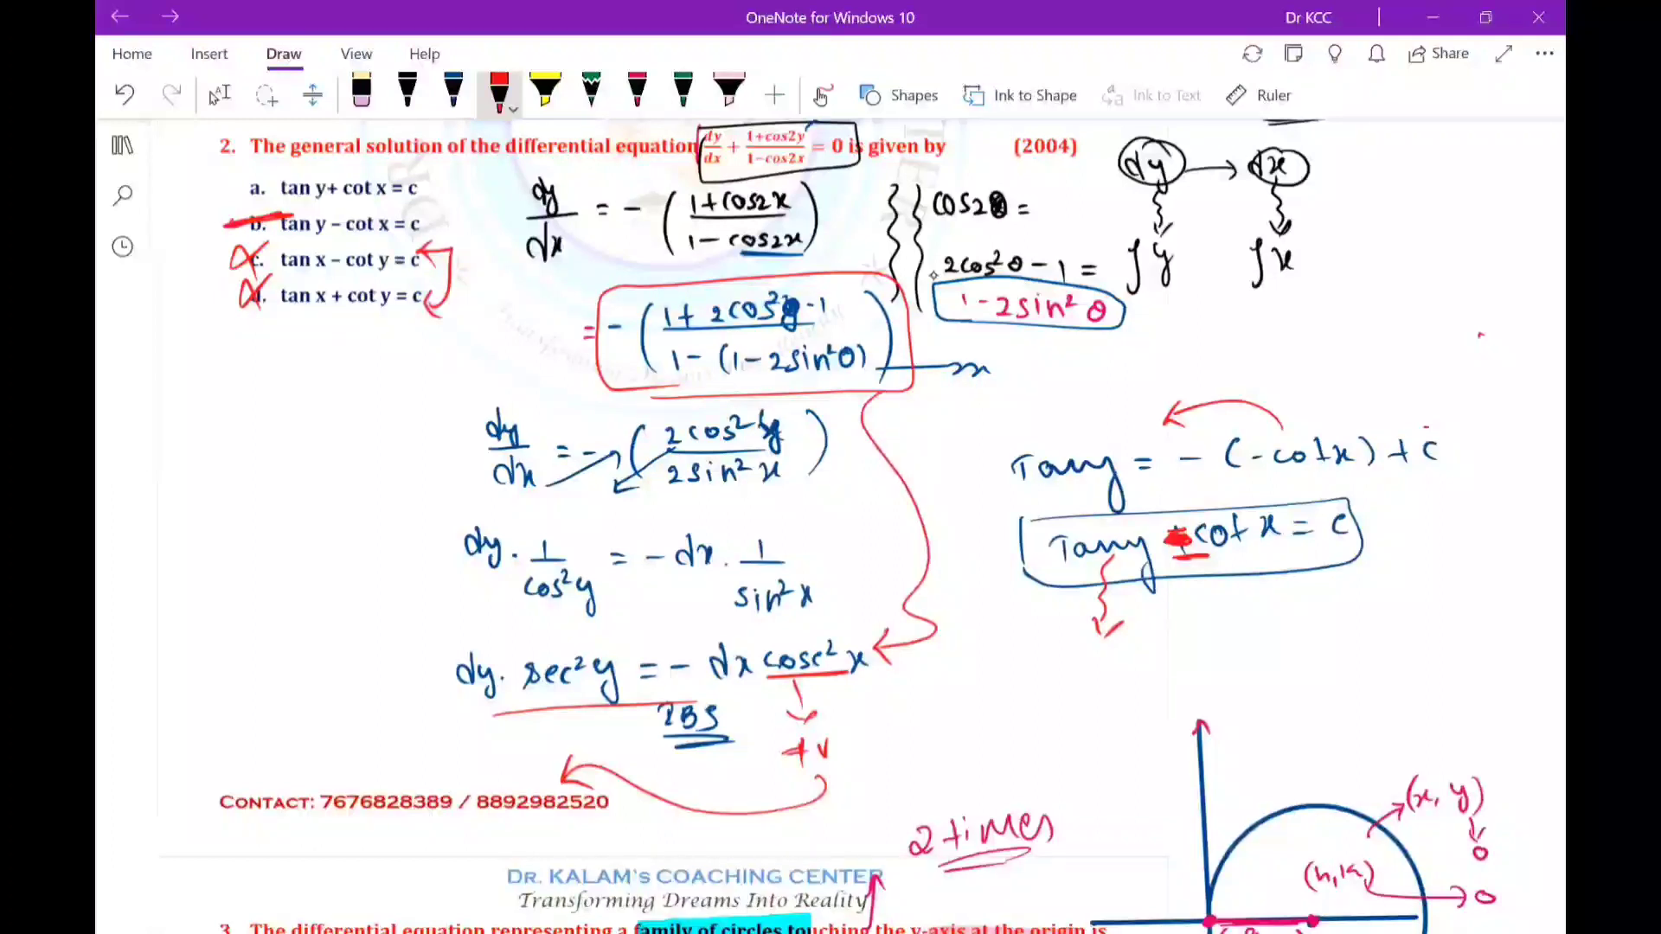
mouse_move(234, 397)
mouse_down()
mouse_move(236, 415)
mouse_move(256, 392)
mouse_move(282, 404)
mouse_up()
Box the question 4 equation and copy (2x−y+1)dx by hand beside the options.
scroll(934, 276, down, 20)
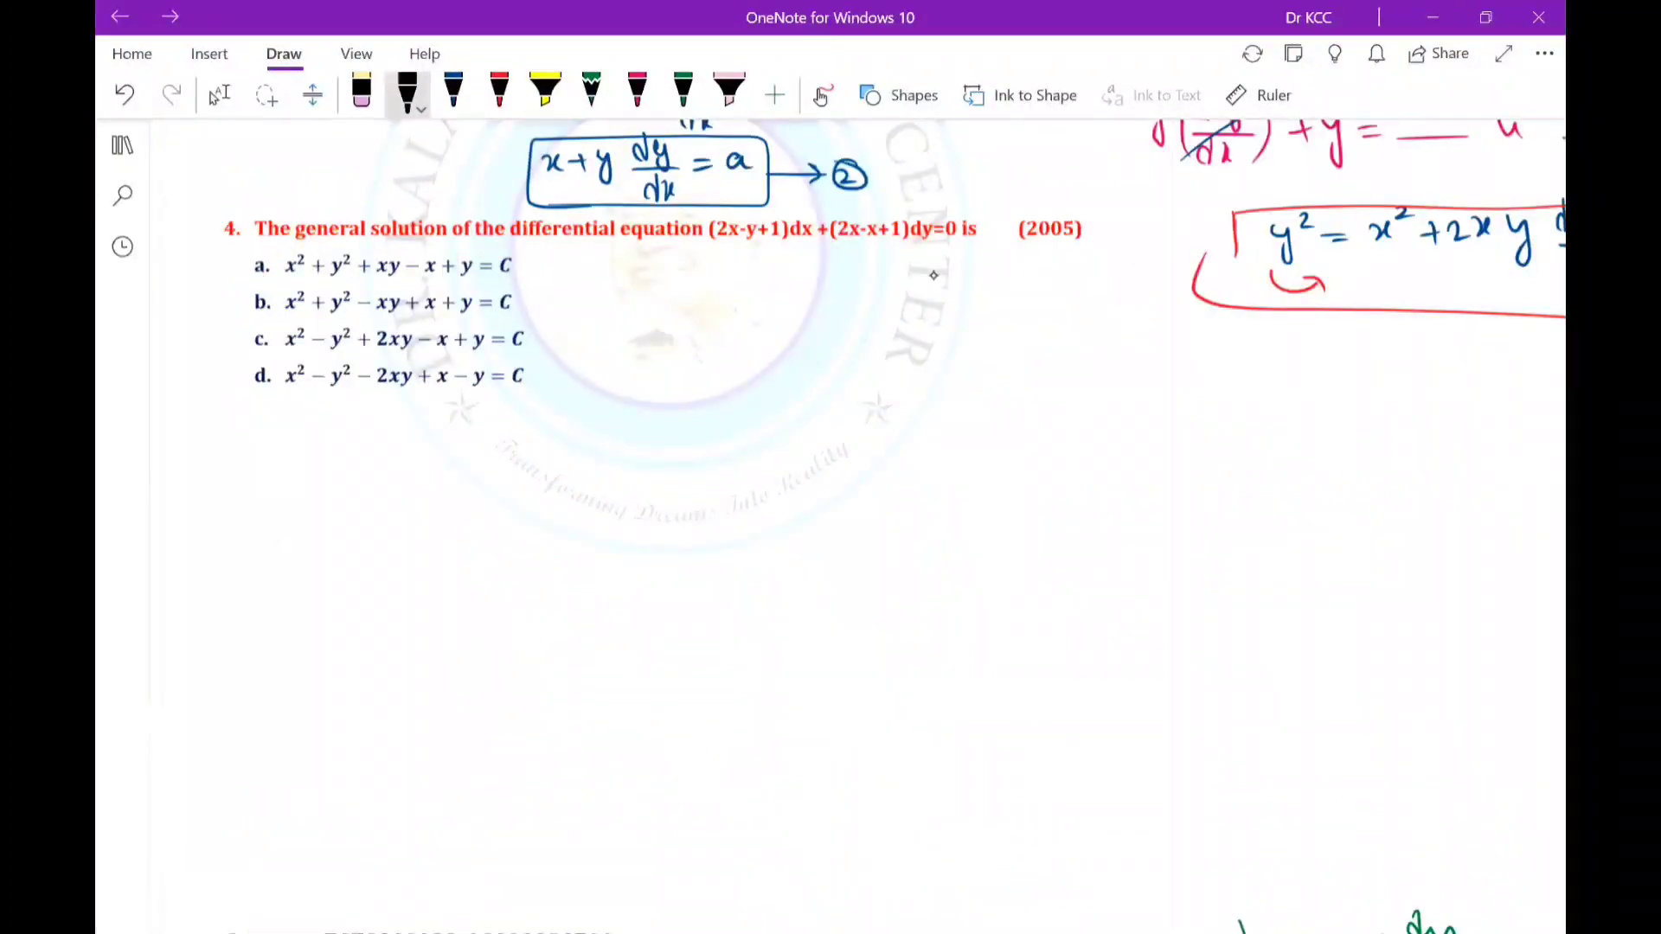
mouse_move(720, 245)
mouse_down()
mouse_move(923, 245)
mouse_move(731, 213)
mouse_move(718, 246)
mouse_up()
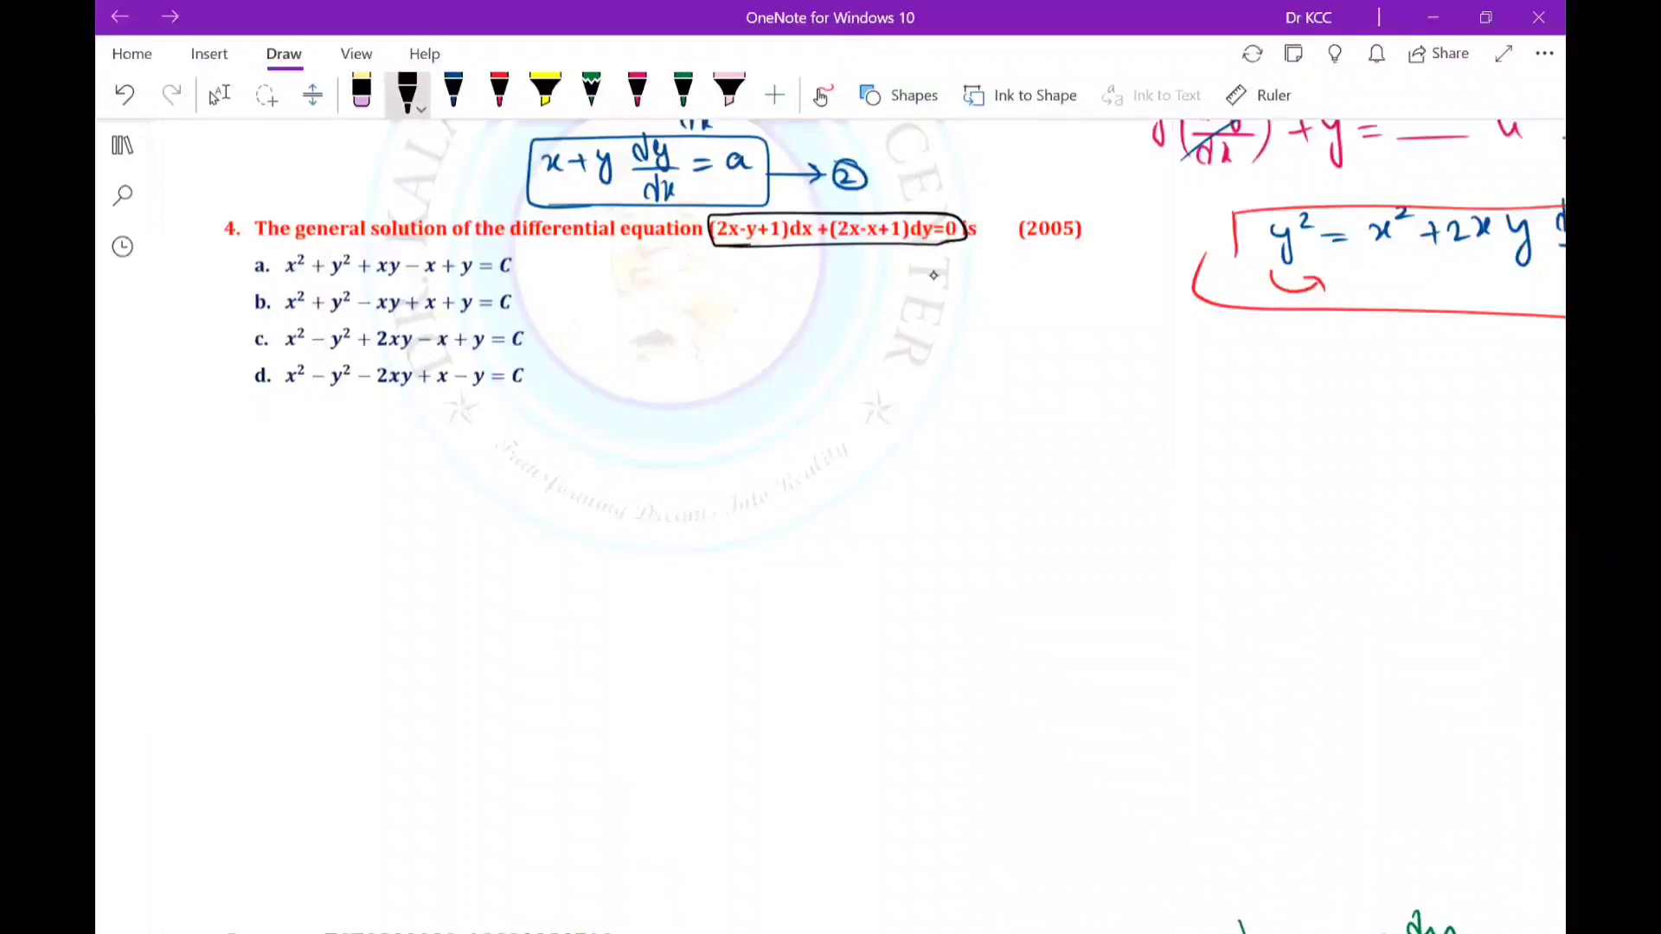
mouse_move(608, 303)
mouse_down()
mouse_move(643, 319)
mouse_move(668, 297)
mouse_move(688, 332)
mouse_up()
drag(699, 300, 721, 298)
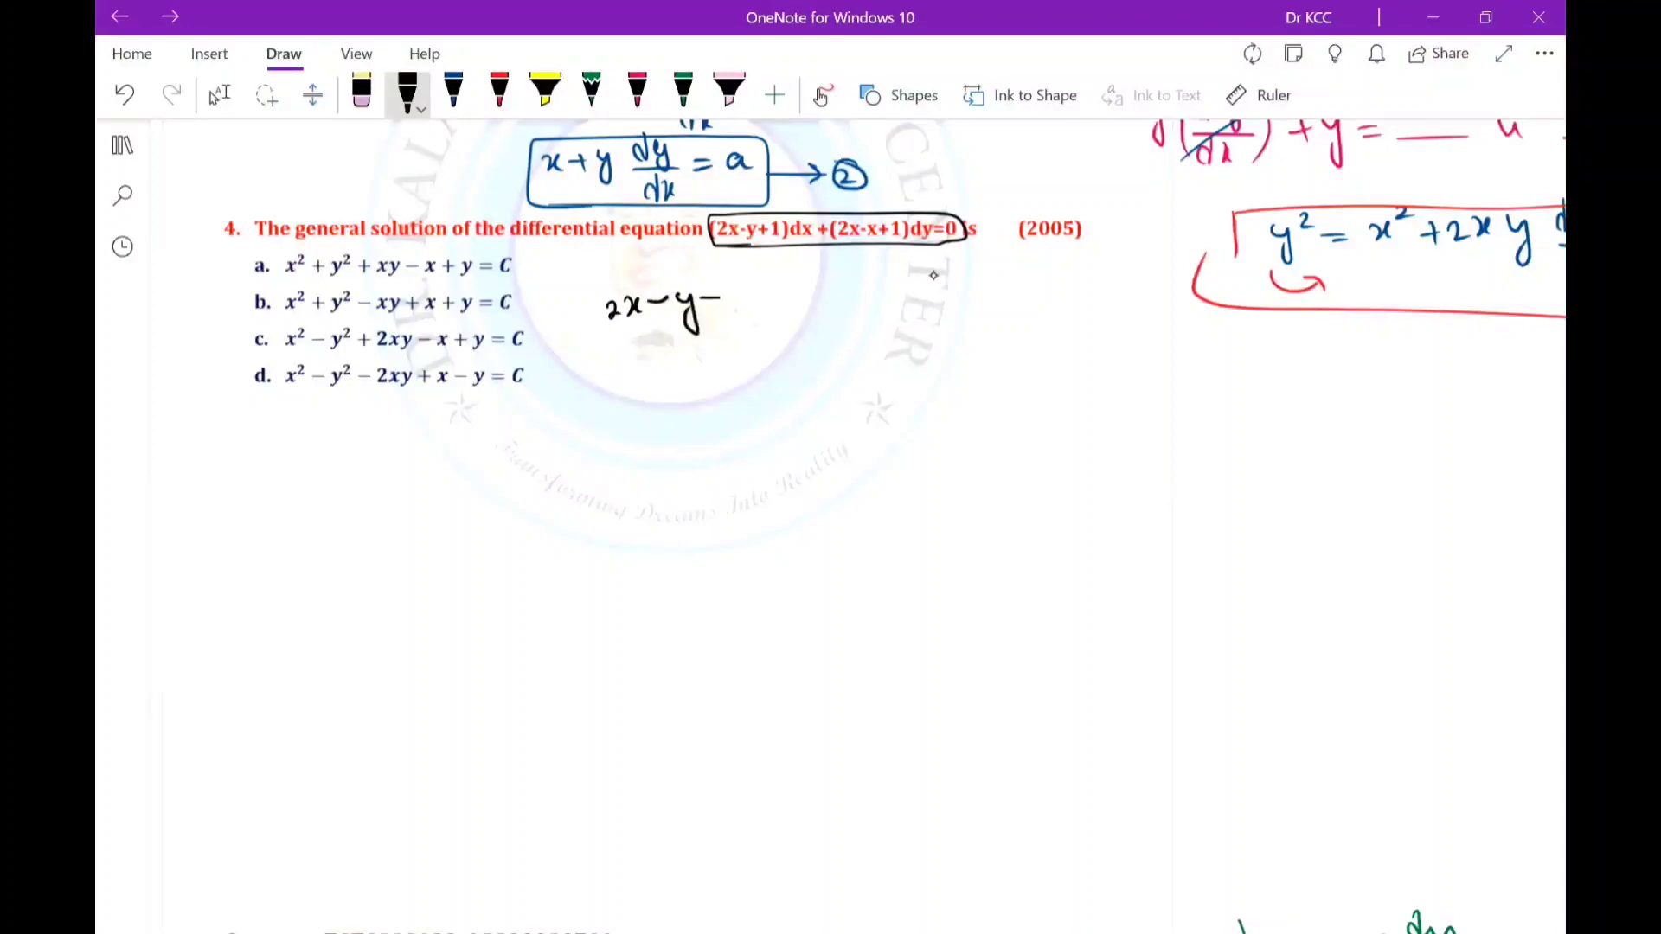
drag(613, 280, 604, 329)
drag(711, 290, 711, 308)
drag(729, 287, 731, 313)
mouse_move(737, 281)
mouse_down()
mouse_move(742, 320)
mouse_move(761, 312)
mouse_up()
drag(772, 294, 789, 313)
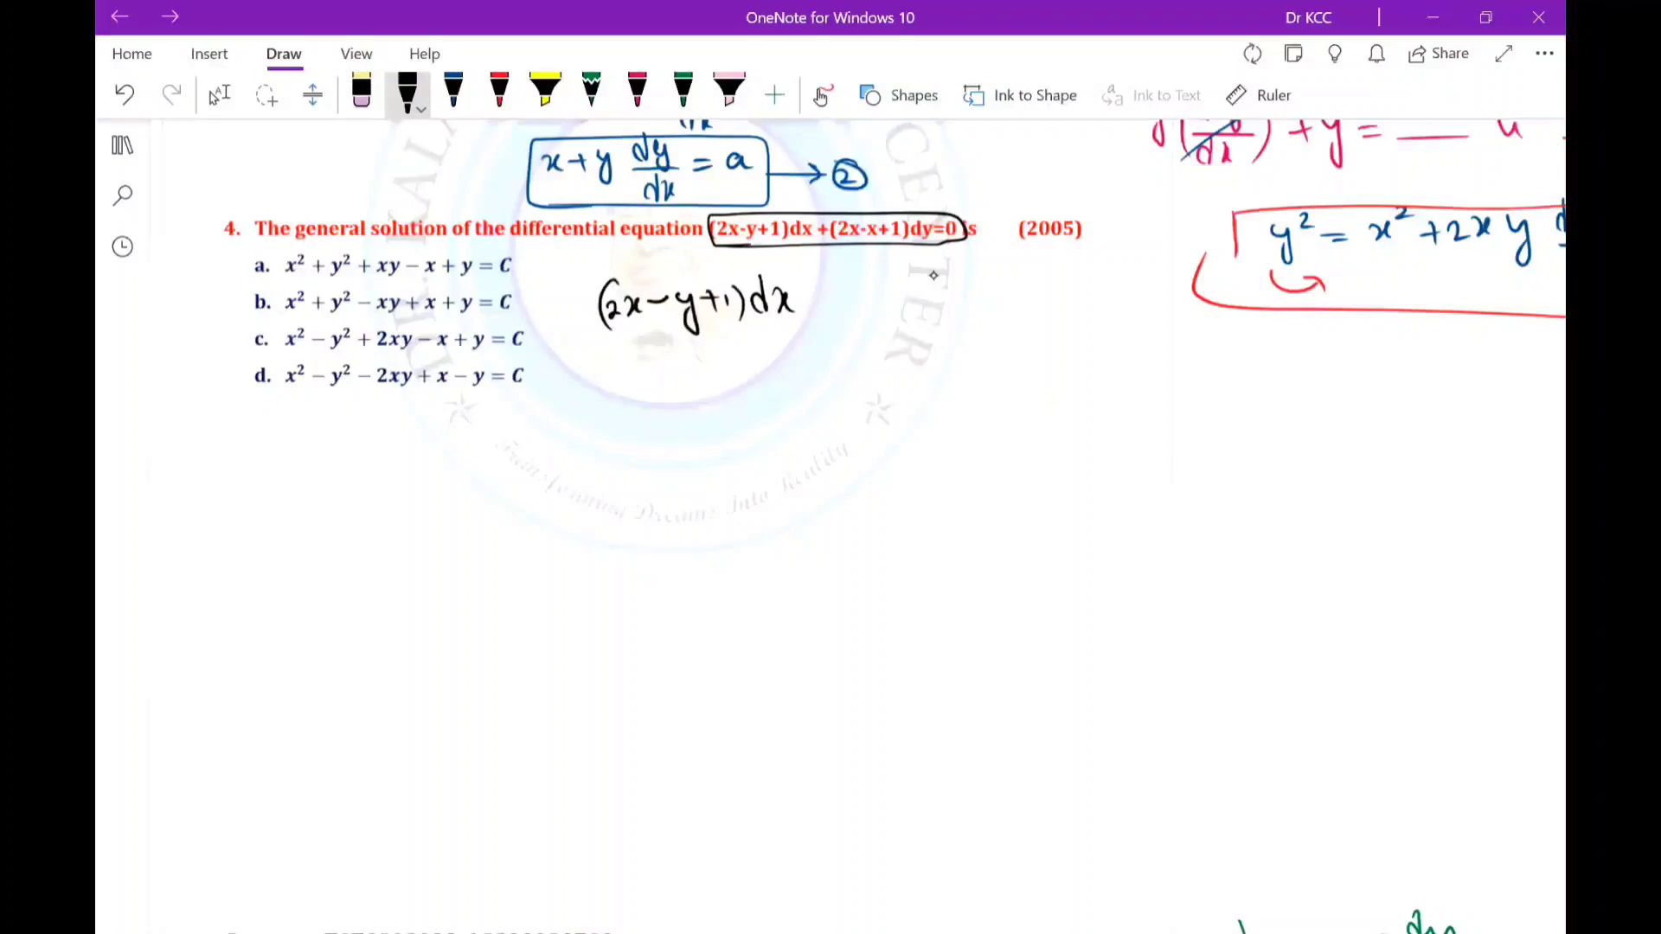
Draw an arrow above the dy term and begin the second bracket with + (2x−.
drag(863, 211, 969, 185)
drag(813, 300, 836, 307)
drag(861, 297, 882, 316)
key(ctrl+z)
key(ctrl+z)
key(ctrl+z)
key(ctrl+z)
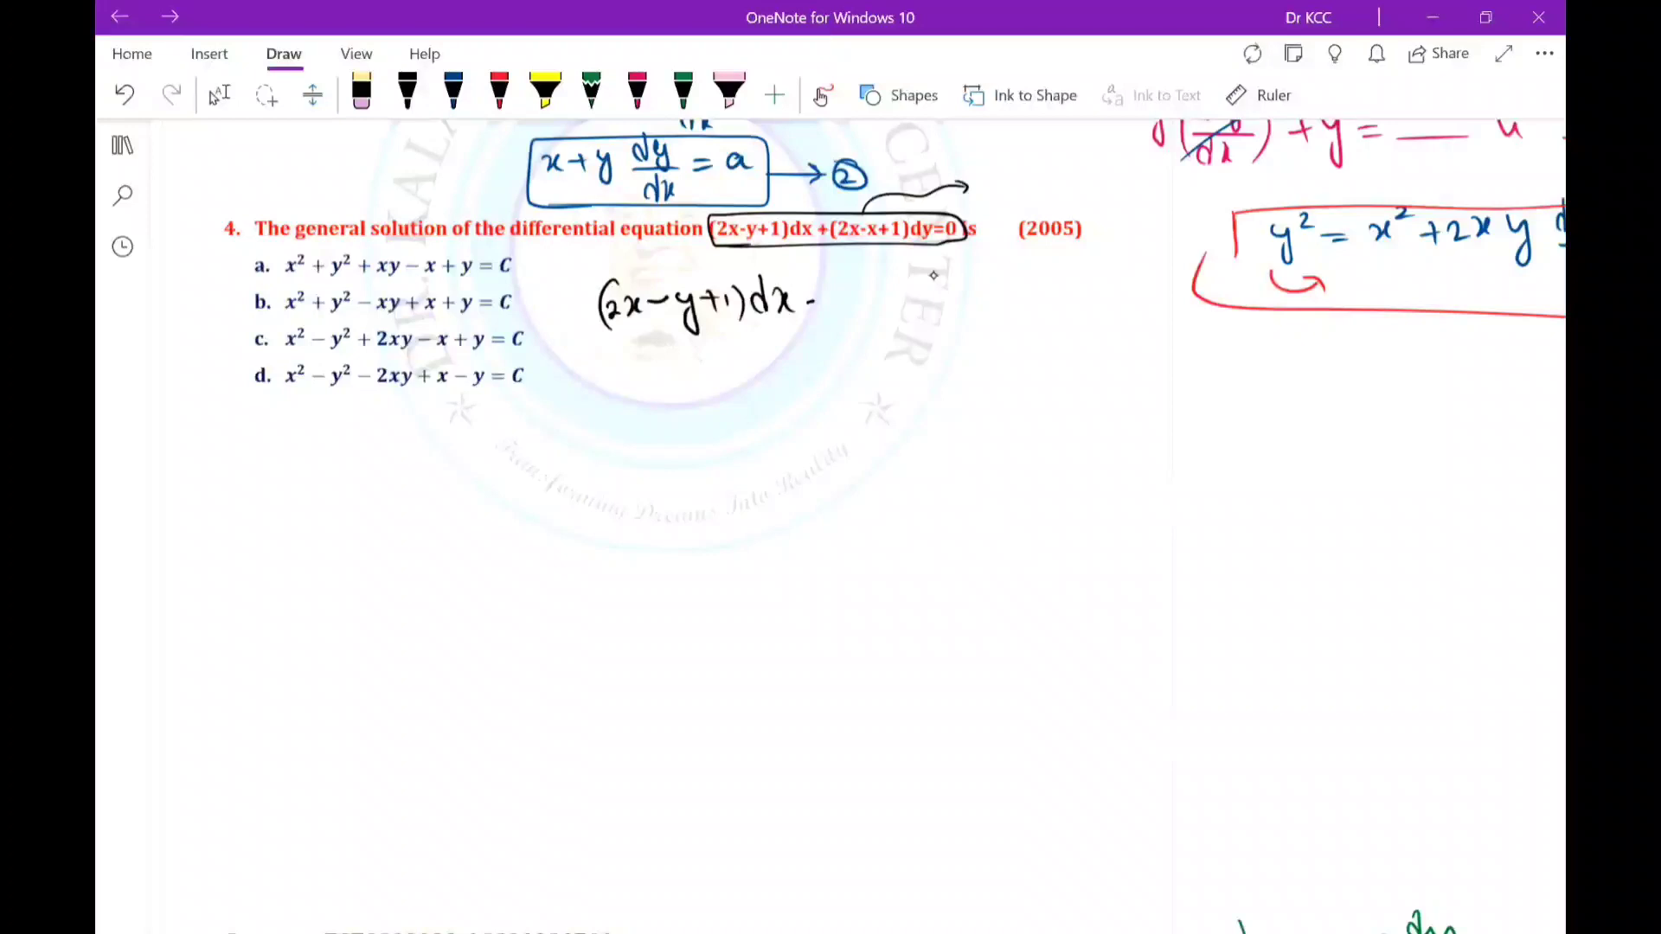
drag(818, 288, 818, 317)
mouse_move(856, 281)
mouse_down()
mouse_move(853, 306)
mouse_move(884, 305)
mouse_up()
drag(891, 287, 912, 303)
drag(911, 286, 895, 305)
drag(924, 295, 958, 299)
Finish the copied equation with x + 1)dy = 0.
drag(957, 283, 943, 302)
drag(971, 292, 976, 301)
drag(988, 282, 989, 300)
mouse_move(997, 274)
mouse_down()
mouse_move(998, 307)
mouse_move(1028, 299)
mouse_up()
mouse_move(1034, 281)
mouse_down()
mouse_move(1050, 279)
mouse_move(1050, 325)
mouse_up()
drag(1069, 290, 1086, 289)
drag(1070, 297, 1087, 297)
drag(1104, 276, 1107, 275)
Write dx in the side notes with an arrow pointing to dy.
drag(1261, 358, 1263, 348)
drag(1270, 361, 1375, 369)
drag(1374, 363, 1378, 374)
drag(1401, 363, 1446, 400)
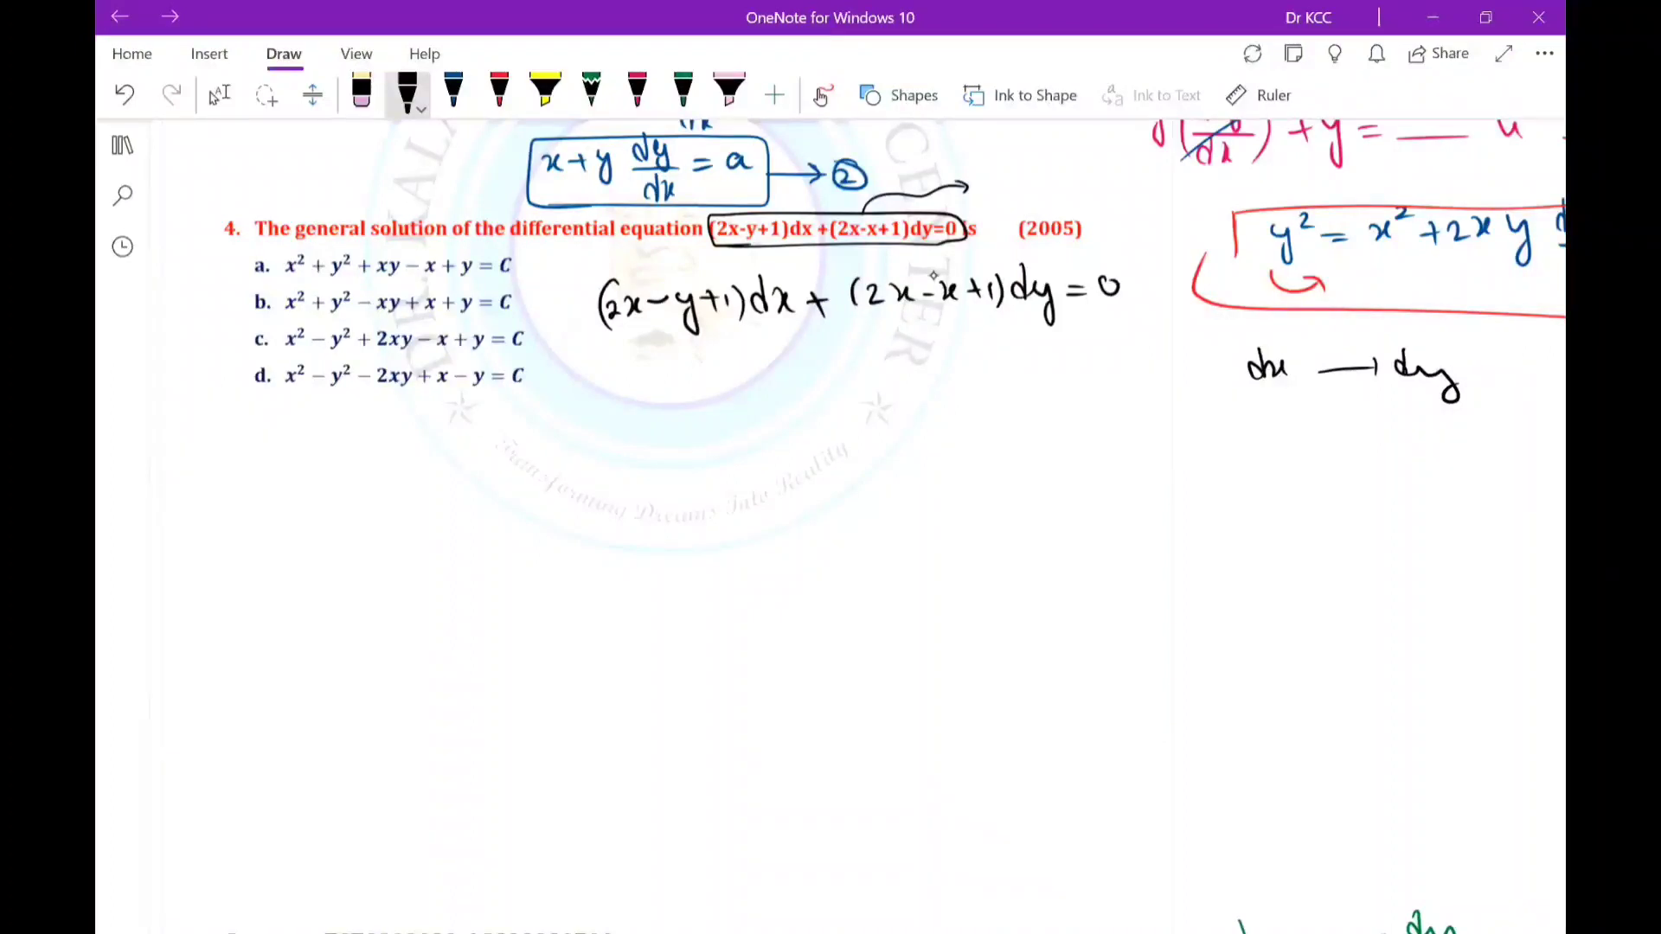
Expand to 2x dx − y·dx + dx + 2y dy, correct the printed 2x, and label the arrow y.
mouse_move(600, 382)
mouse_down()
mouse_move(613, 400)
mouse_move(640, 381)
mouse_move(688, 391)
mouse_up()
drag(704, 386, 722, 384)
drag(733, 374, 750, 408)
drag(770, 381, 840, 385)
drag(861, 359, 851, 391)
mouse_move(869, 376)
mouse_down()
mouse_move(886, 391)
mouse_move(830, 375)
mouse_move(905, 388)
mouse_up()
mouse_move(923, 375)
mouse_down()
mouse_move(935, 391)
mouse_move(983, 387)
mouse_up()
mouse_move(991, 371)
mouse_down()
mouse_move(1003, 407)
mouse_move(1041, 378)
mouse_up()
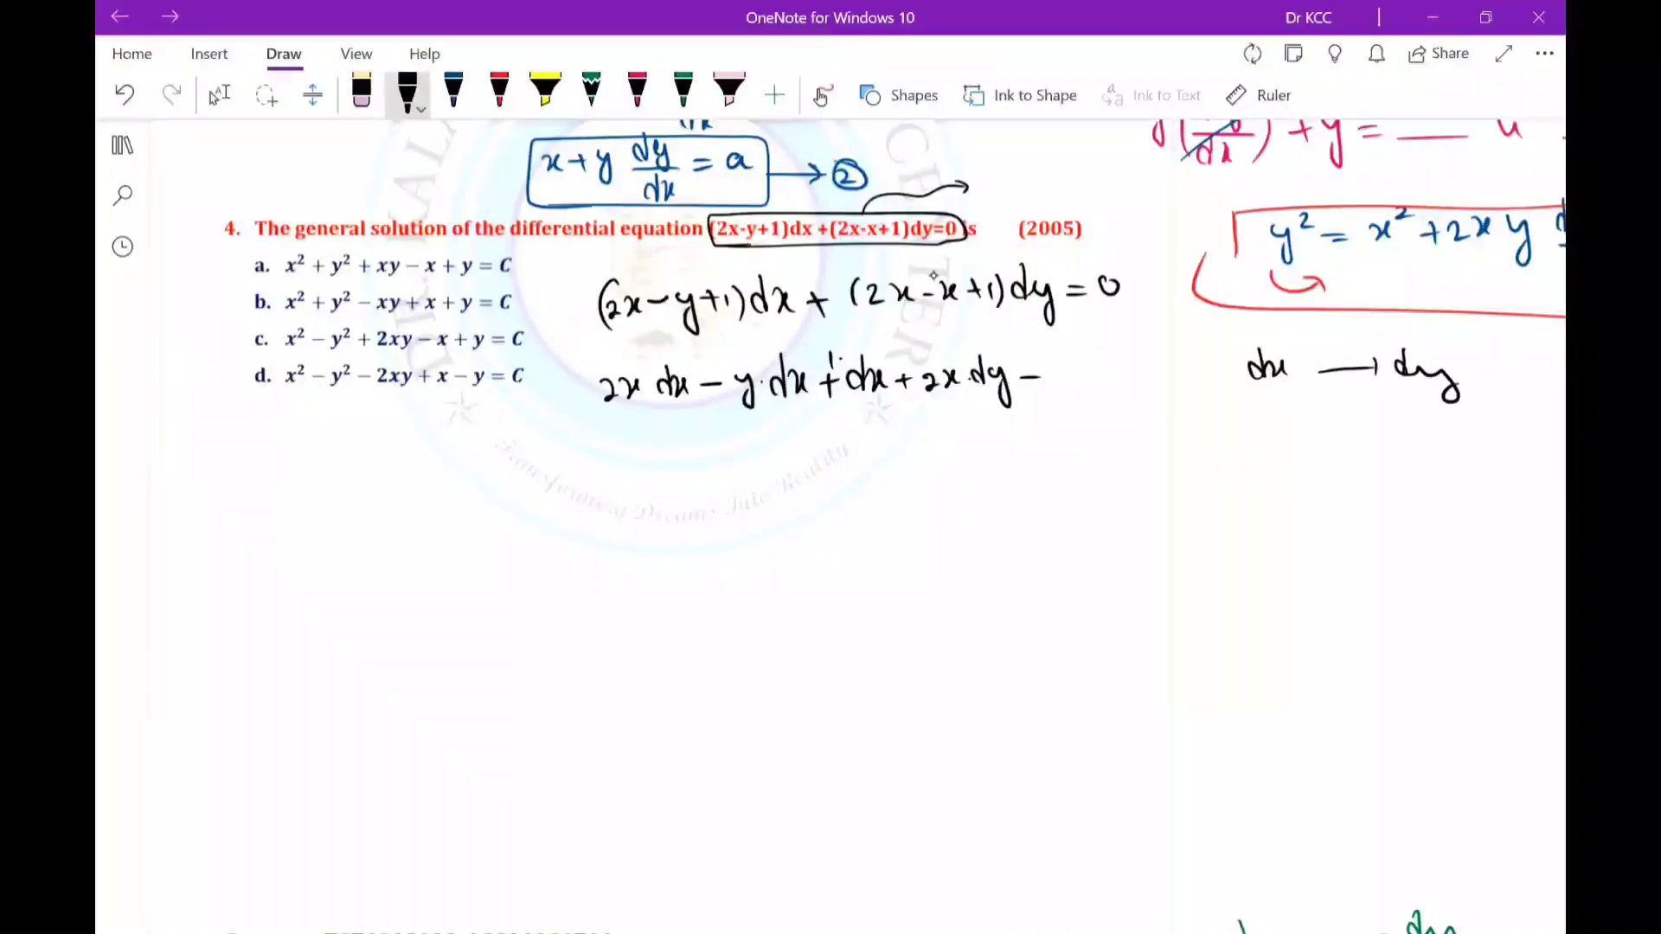
mouse_move(848, 241)
mouse_down()
mouse_move(890, 271)
mouse_move(907, 325)
mouse_up()
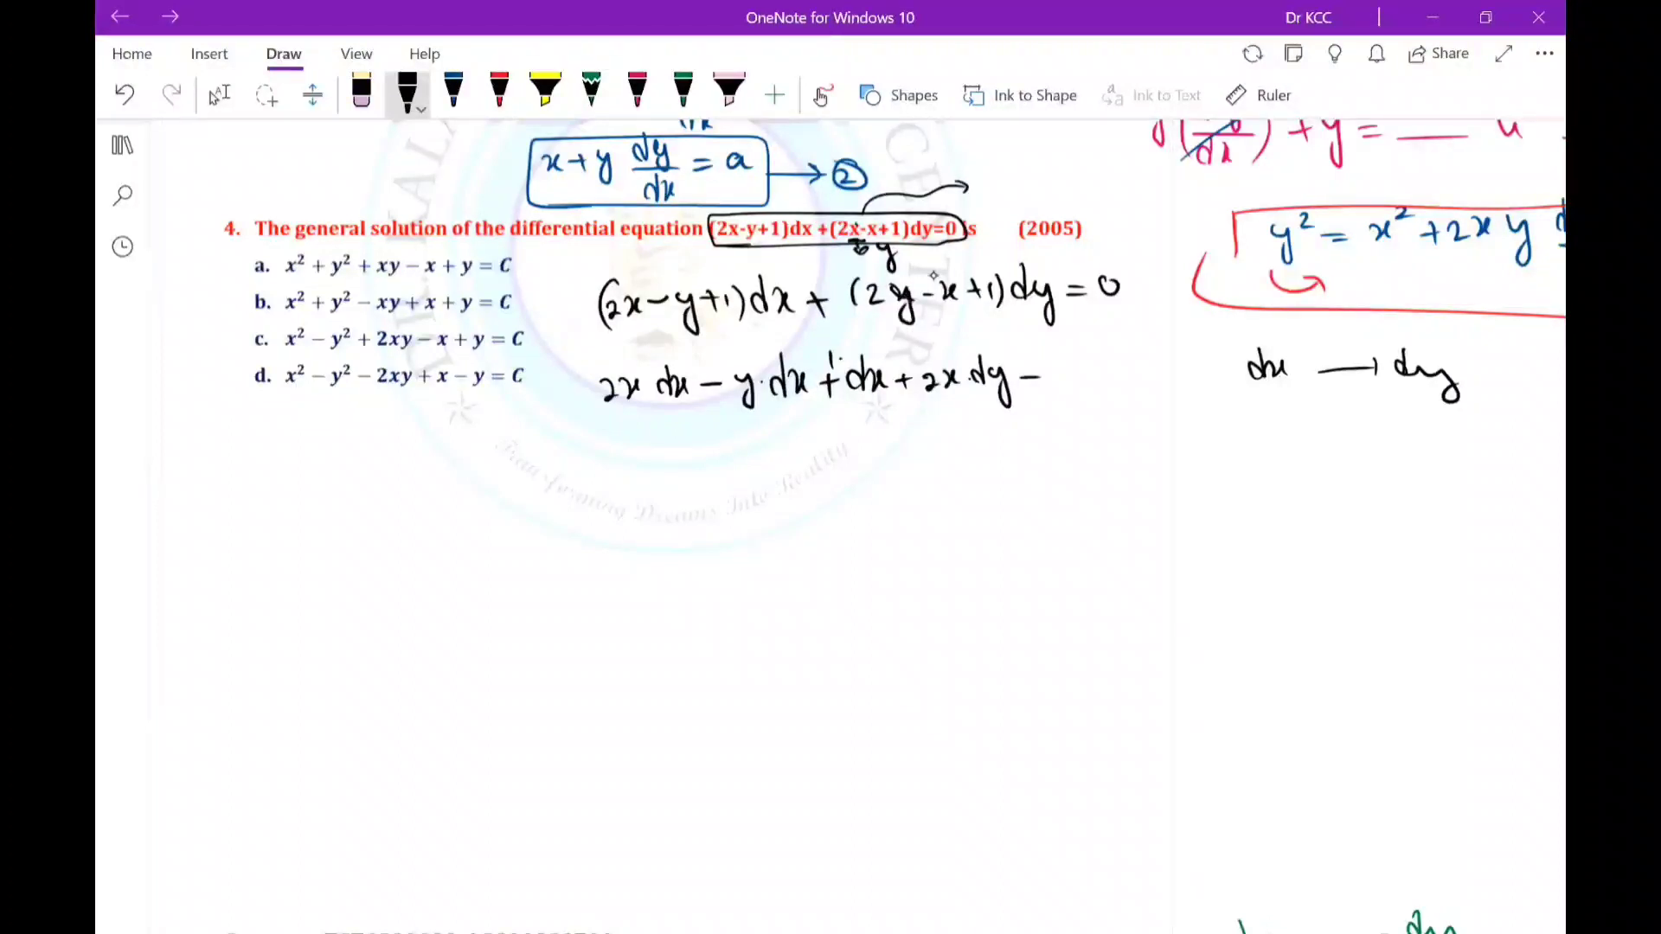
drag(985, 169, 995, 195)
Change 2x dy to 2y dy and finish the expansion in blue with − x·dy + 1·dy = 0.
drag(947, 374, 952, 422)
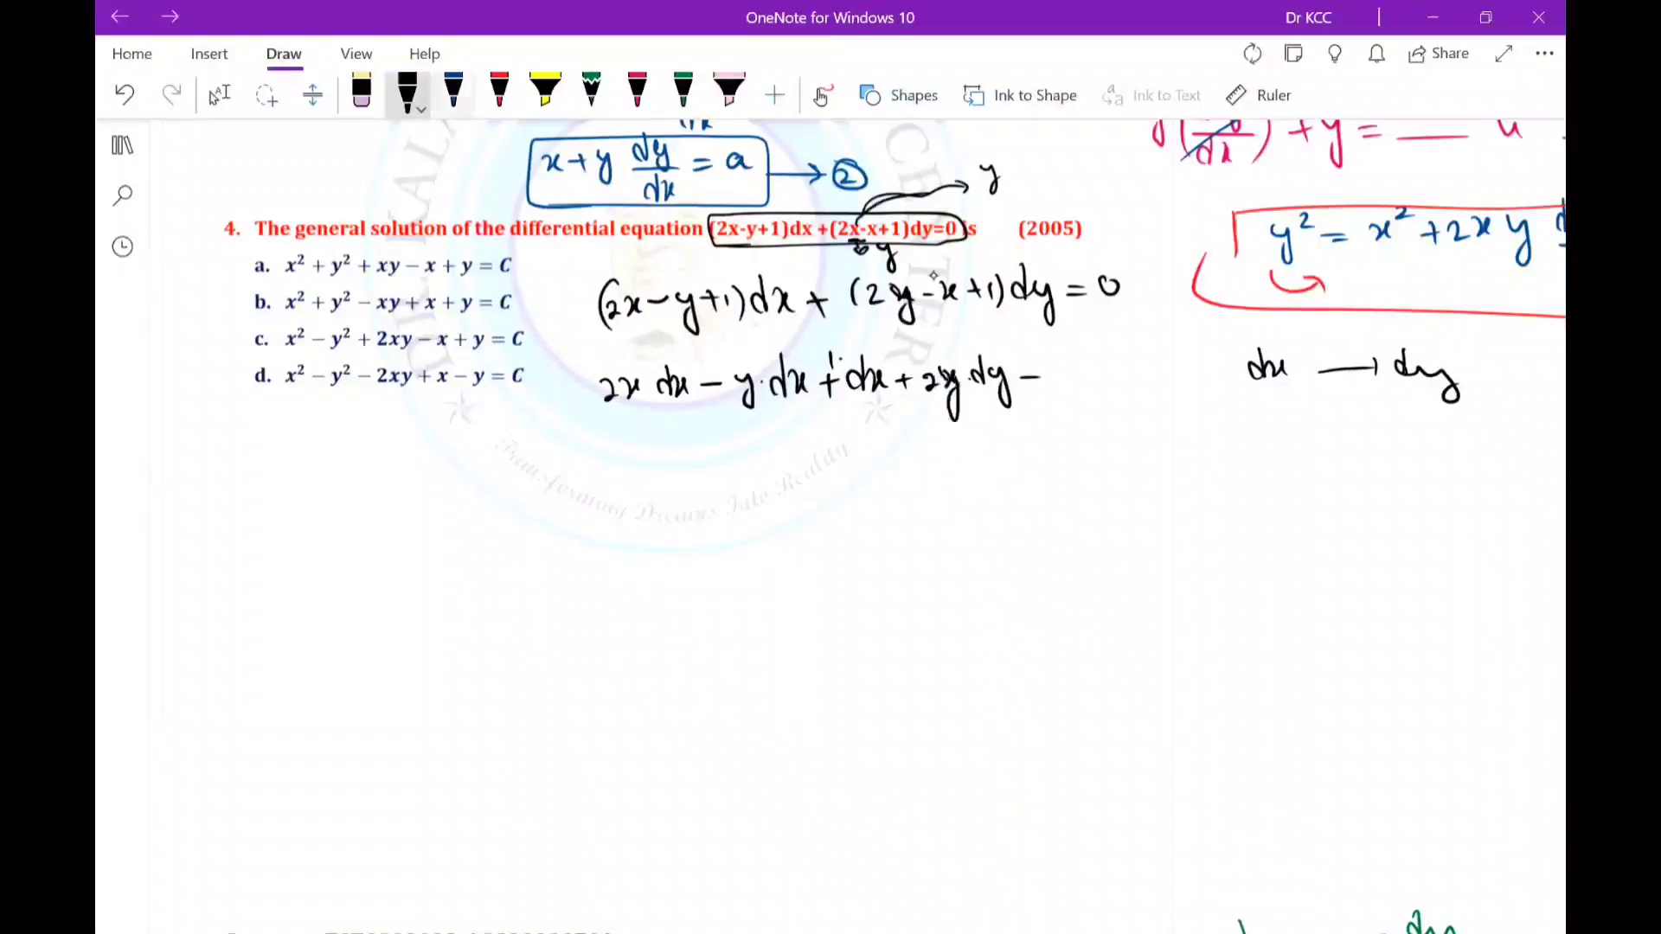
click(453, 91)
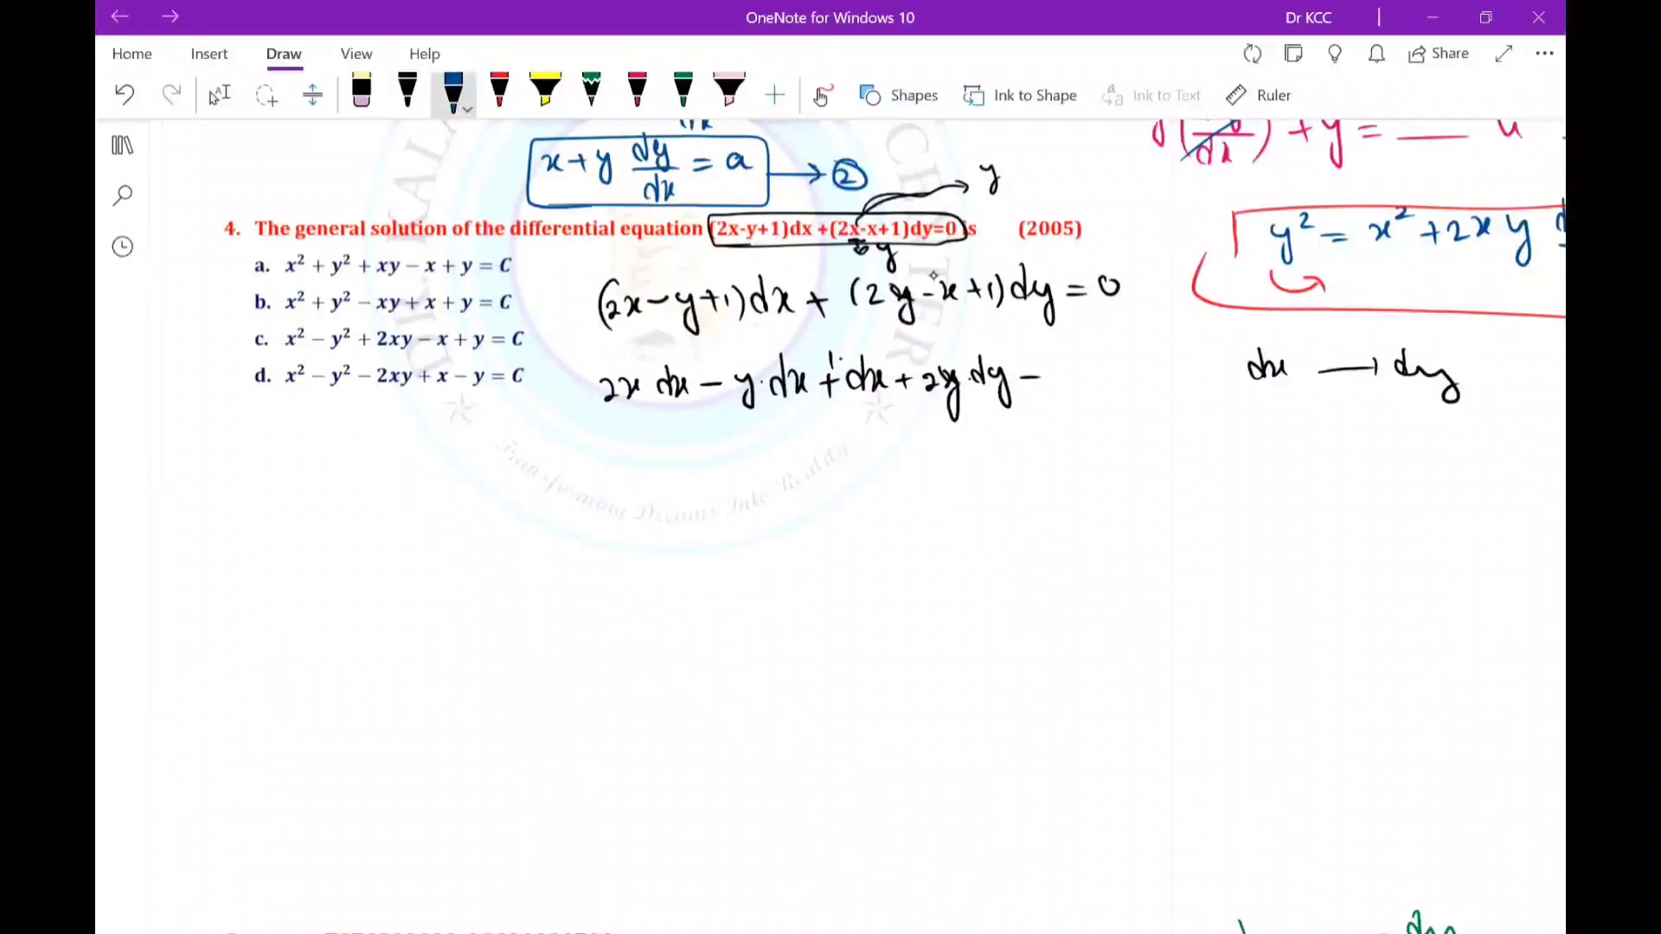
drag(1063, 369, 1075, 388)
click(1094, 378)
drag(1114, 350, 1111, 382)
mouse_move(1123, 368)
mouse_down()
mouse_move(1144, 421)
mouse_move(1168, 376)
mouse_up()
drag(1160, 364, 1159, 390)
mouse_move(1172, 359)
mouse_down()
mouse_move(1175, 382)
mouse_move(1213, 383)
mouse_move(1232, 410)
mouse_up()
click(1187, 378)
drag(1227, 420, 1240, 420)
drag(1227, 425, 1269, 414)
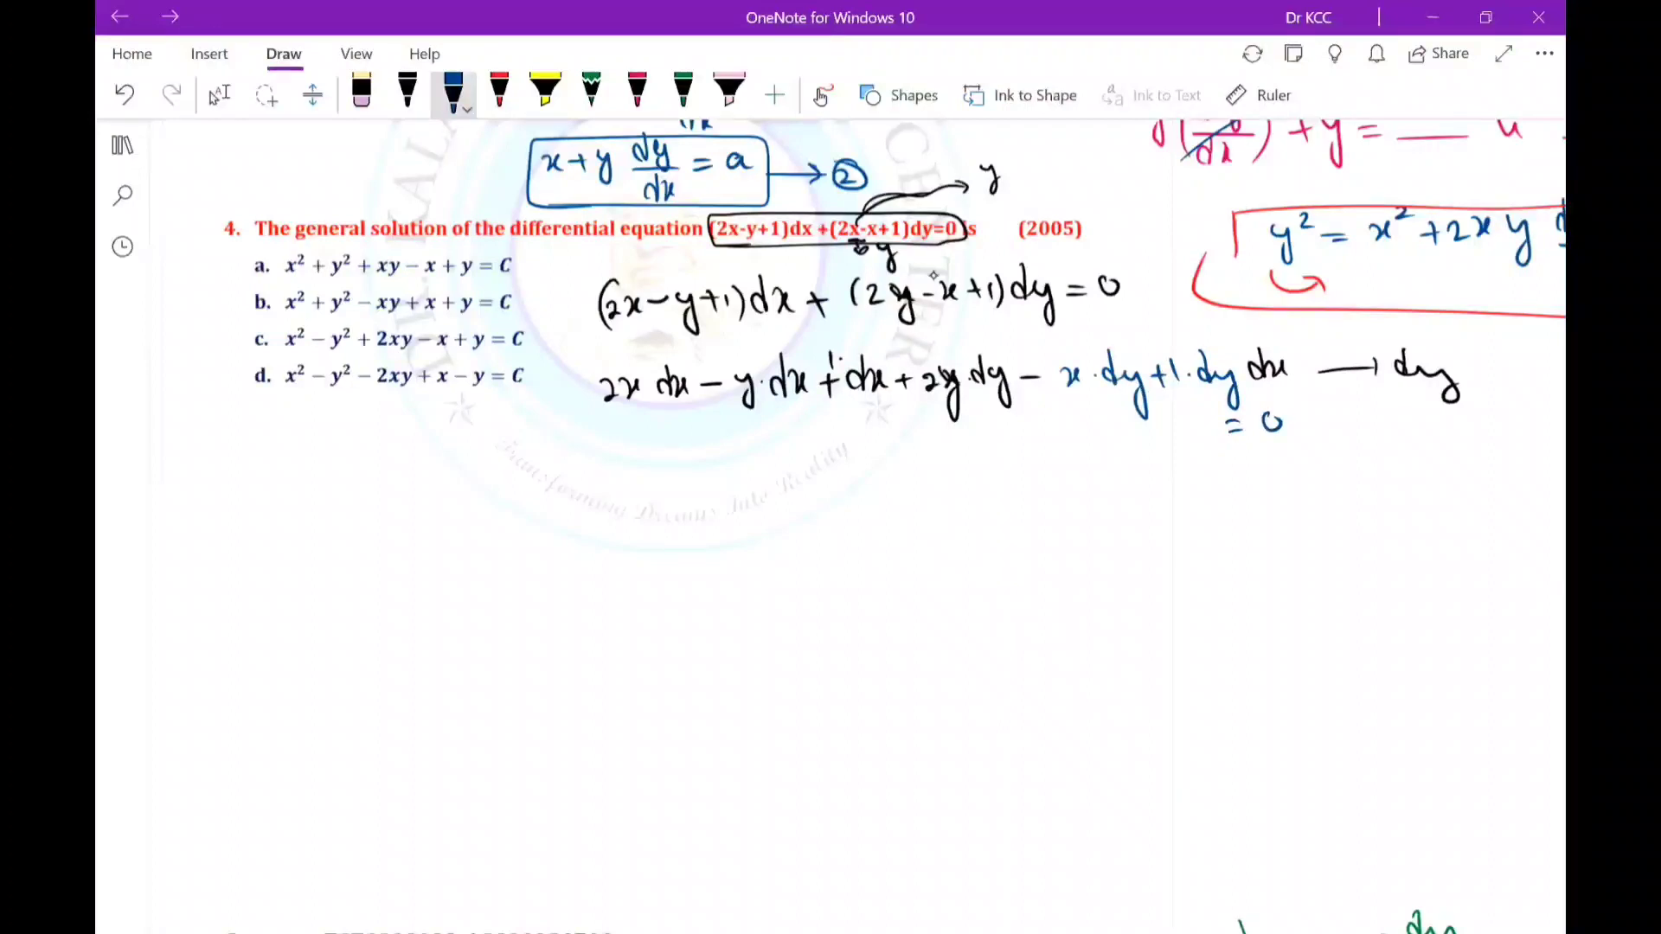
With the pinker red pen, write the side note x·dy + y·dx = xy.
click(500, 89)
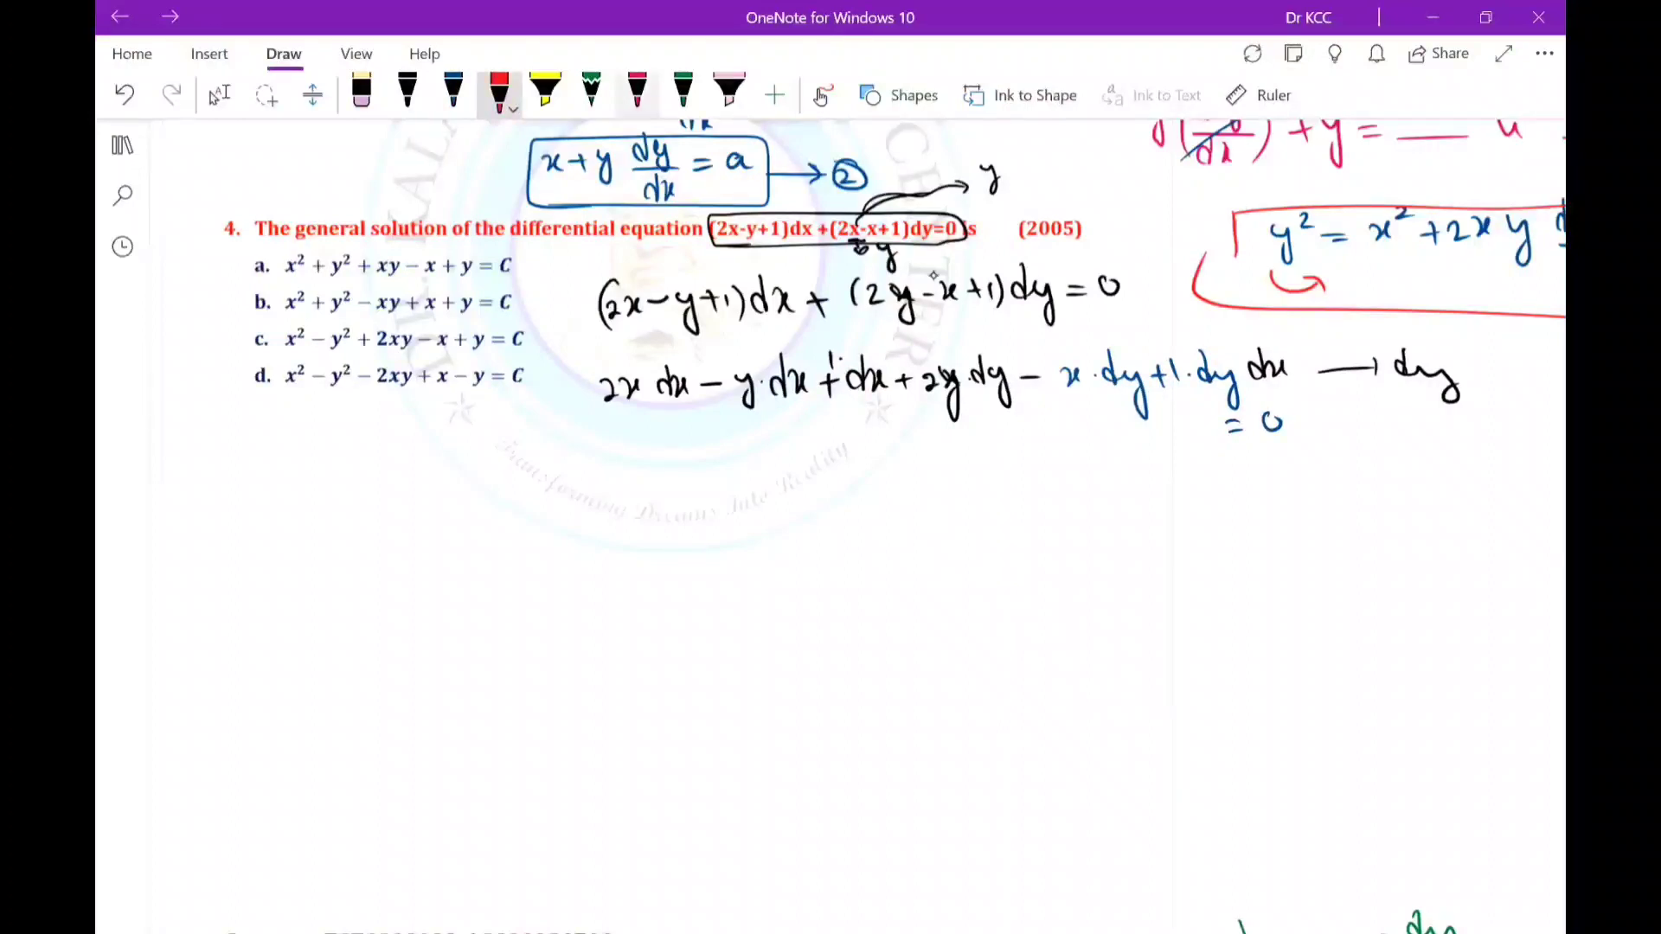
click(638, 89)
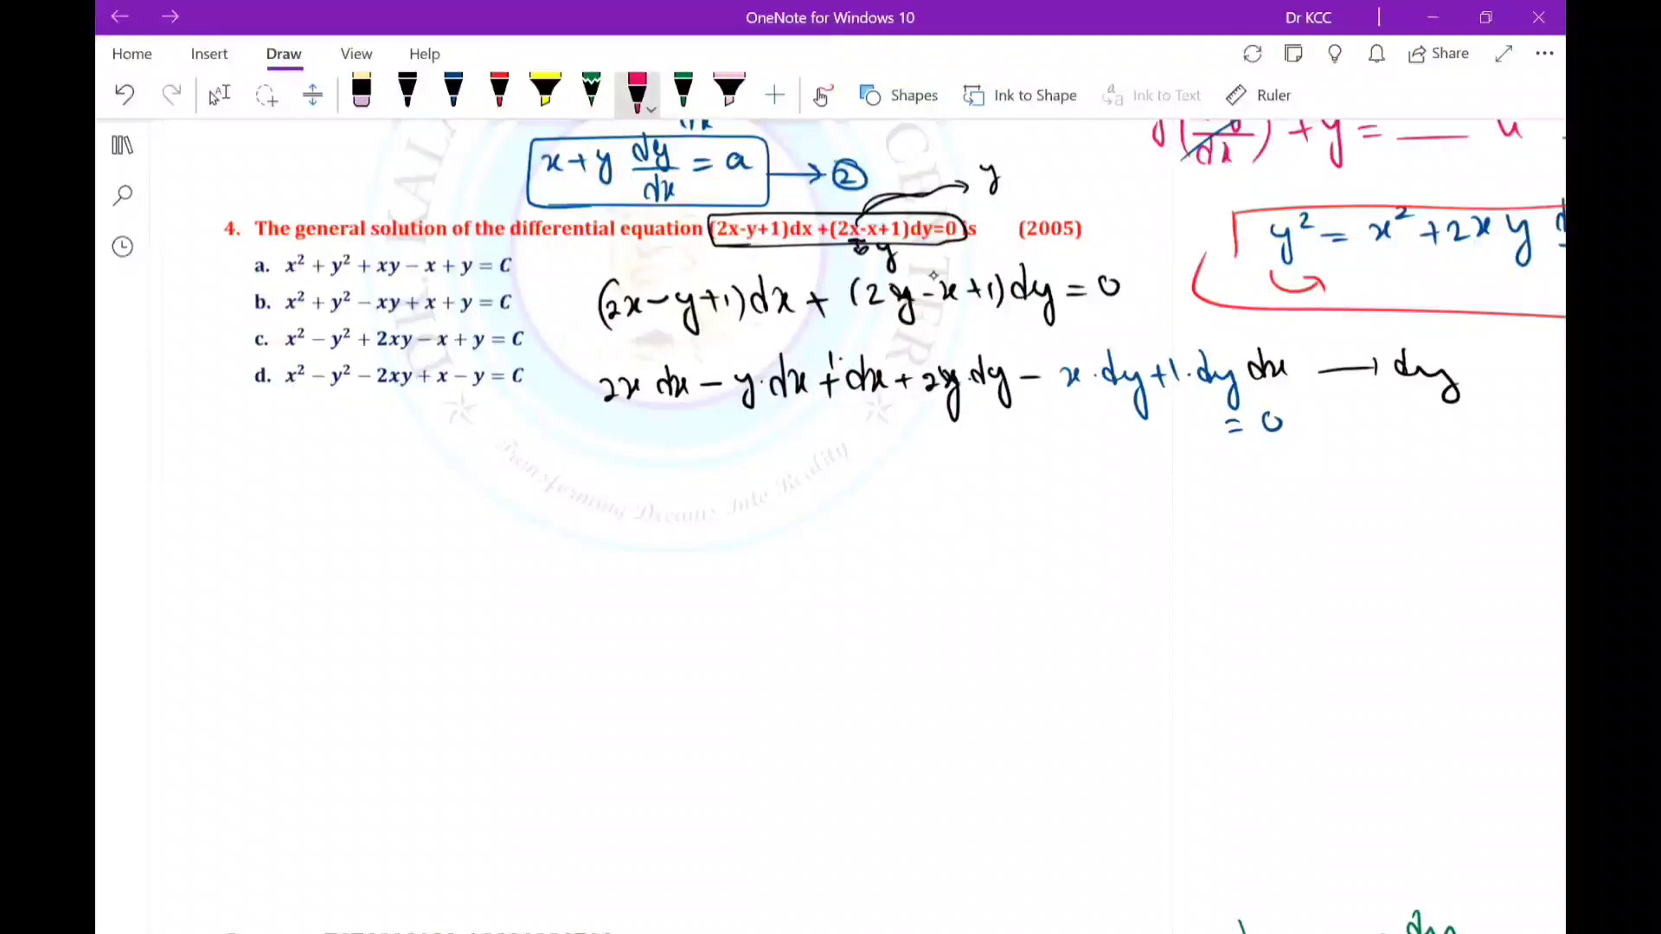
mouse_move(1319, 485)
mouse_down()
mouse_move(1332, 483)
mouse_move(1321, 502)
mouse_move(1385, 519)
mouse_up()
click(1343, 493)
drag(1406, 494, 1414, 504)
mouse_move(1438, 483)
mouse_down()
mouse_move(1455, 482)
mouse_move(1457, 514)
mouse_move(1519, 504)
mouse_move(1468, 539)
mouse_up()
drag(1455, 549, 1469, 547)
drag(1476, 535, 1482, 549)
drag(1500, 537, 1509, 575)
click(1525, 542)
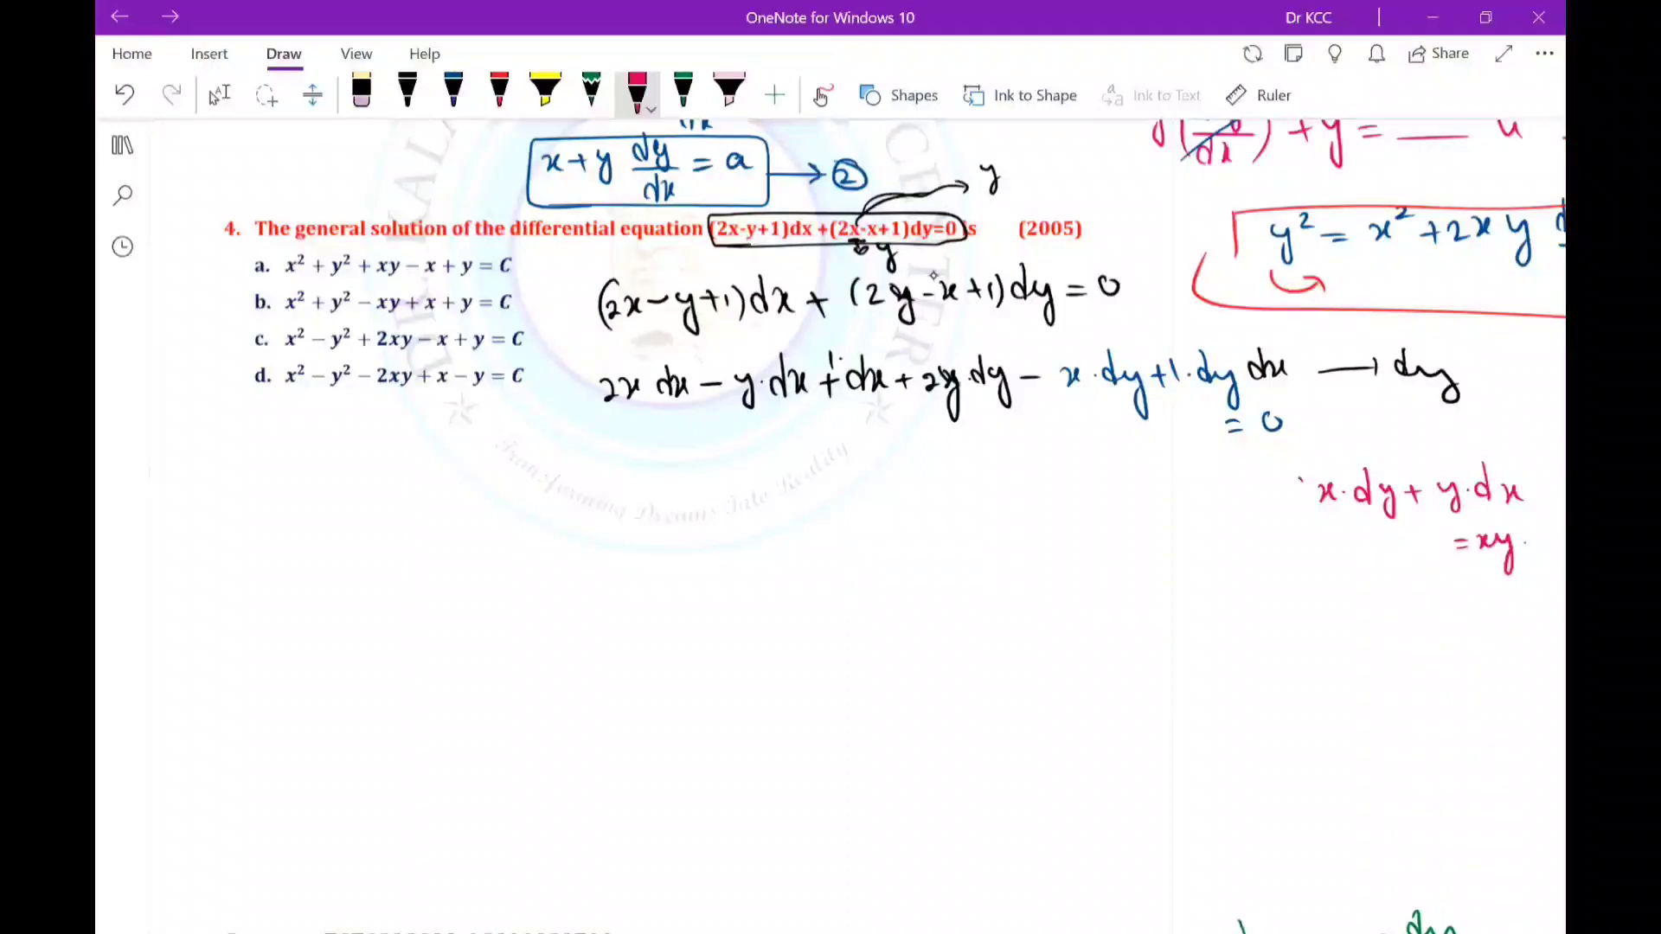
Put an integral sign before the note and begin the regrouped line 2xdx −.
drag(1312, 464, 1300, 516)
drag(594, 452, 705, 457)
click(683, 458)
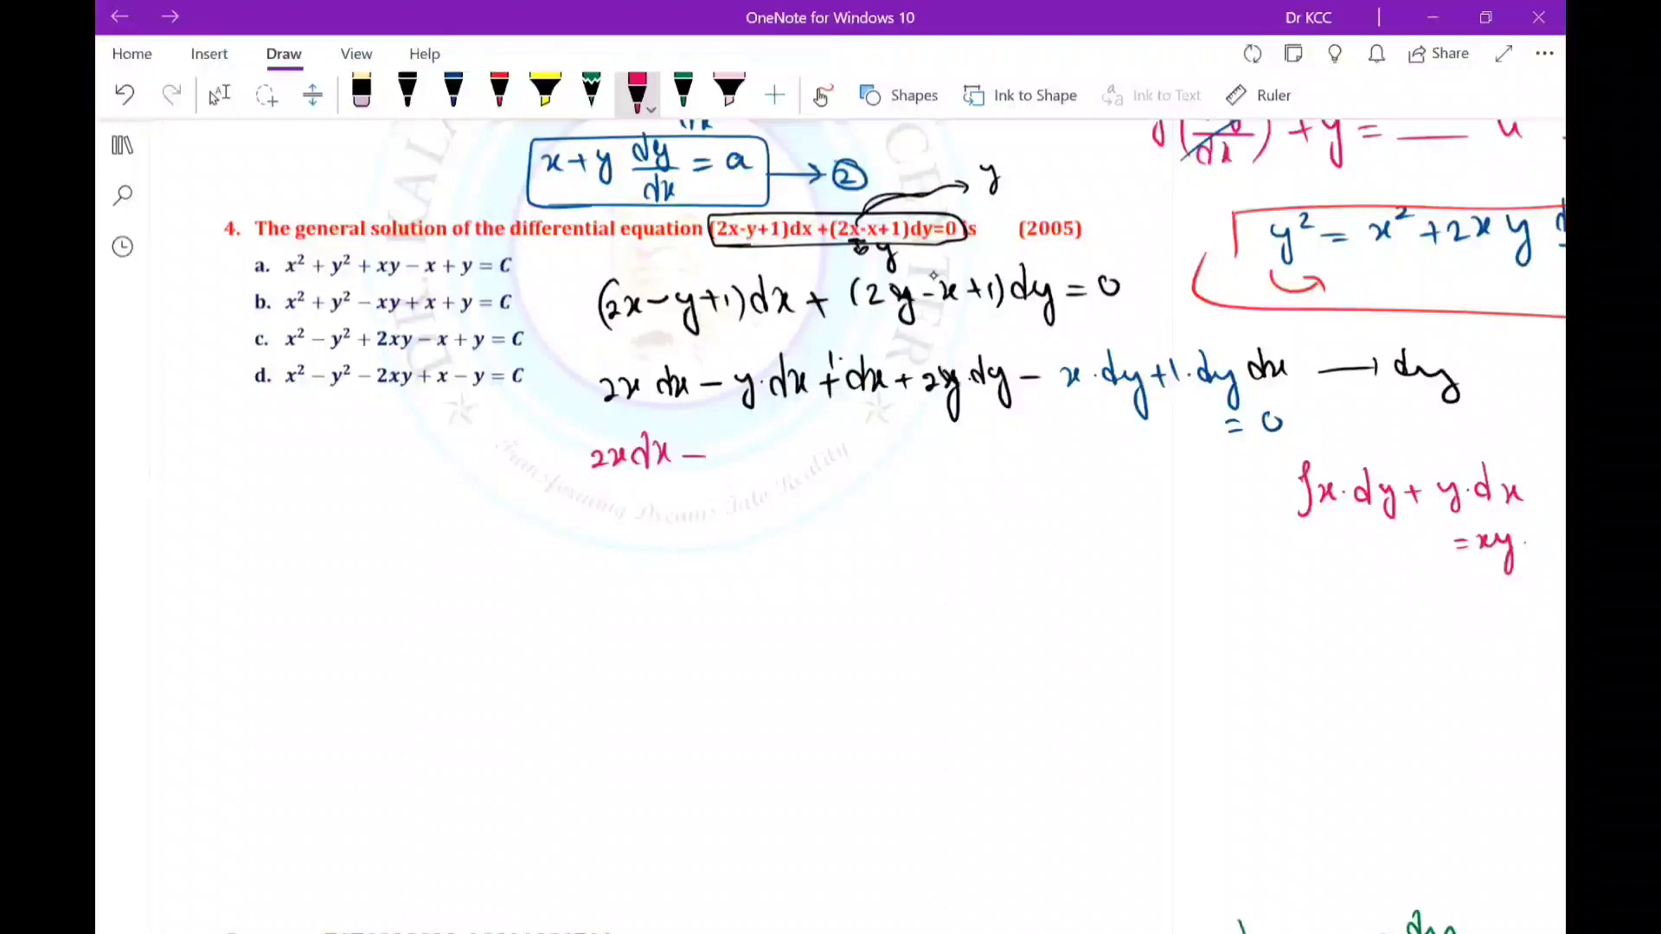
Continue the red regrouped line with − ydx − x·dy + 1·dx, underlining x·dy above.
mouse_move(725, 442)
mouse_down()
mouse_move(747, 443)
mouse_move(740, 485)
mouse_up()
drag(769, 443, 763, 463)
drag(775, 450, 789, 460)
drag(1077, 398, 1120, 398)
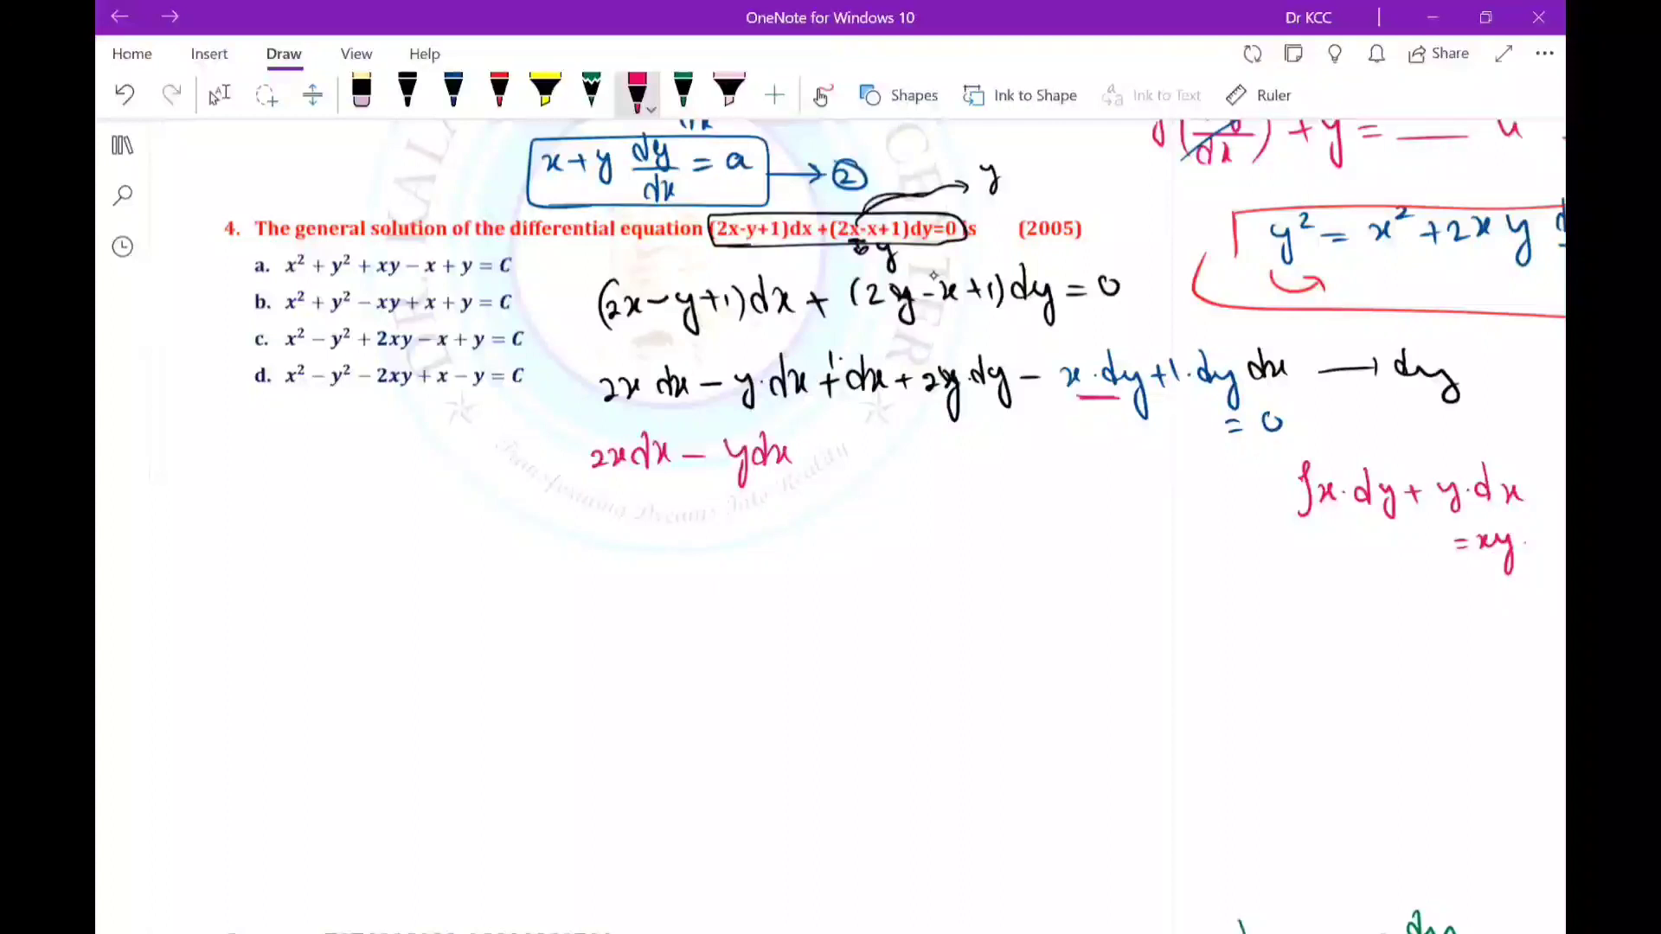
drag(810, 456, 828, 456)
drag(848, 445, 856, 464)
click(878, 457)
drag(894, 433, 891, 461)
mouse_move(905, 445)
mouse_down()
mouse_move(917, 502)
mouse_move(955, 454)
mouse_up()
mouse_move(943, 439)
mouse_down()
mouse_move(944, 472)
mouse_move(968, 461)
mouse_up()
click(977, 456)
drag(995, 435, 999, 463)
drag(1004, 446, 1017, 463)
Finish the line with + 1·dy + 2ydy = 0 and underline 2xdx.
drag(1034, 457, 1046, 466)
drag(1057, 439, 1059, 463)
click(1073, 456)
drag(1092, 438, 1084, 464)
drag(1102, 450, 1114, 501)
drag(1129, 461, 1134, 467)
drag(1147, 450, 1170, 485)
drag(1195, 452, 1188, 466)
drag(1201, 433, 1230, 493)
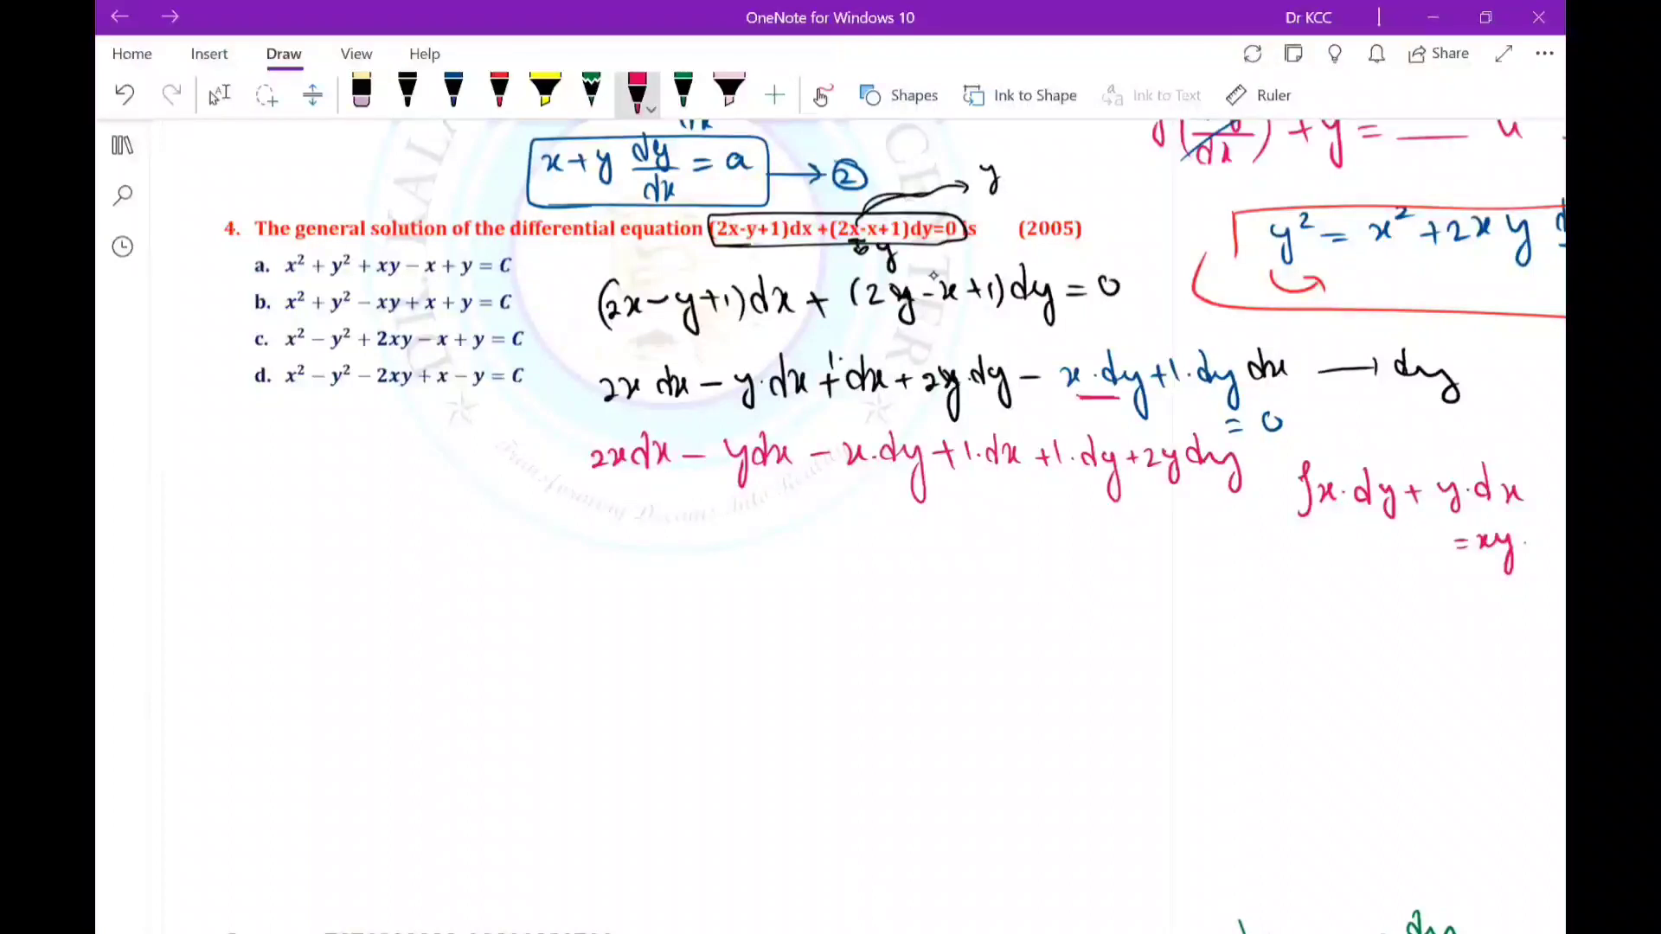
drag(597, 475, 662, 467)
drag(1248, 451, 1265, 450)
drag(1248, 460, 1266, 459)
drag(1286, 449, 1323, 668)
Draw a brace and note ∫0dx = c beside the equation.
drag(1381, 585, 1367, 661)
mouse_move(1393, 614)
mouse_down()
mouse_move(1393, 632)
mouse_move(1433, 634)
mouse_up()
mouse_move(1438, 608)
mouse_down()
mouse_move(1457, 634)
mouse_move(1490, 618)
mouse_up()
drag(1474, 632, 1490, 631)
drag(1530, 616, 1566, 632)
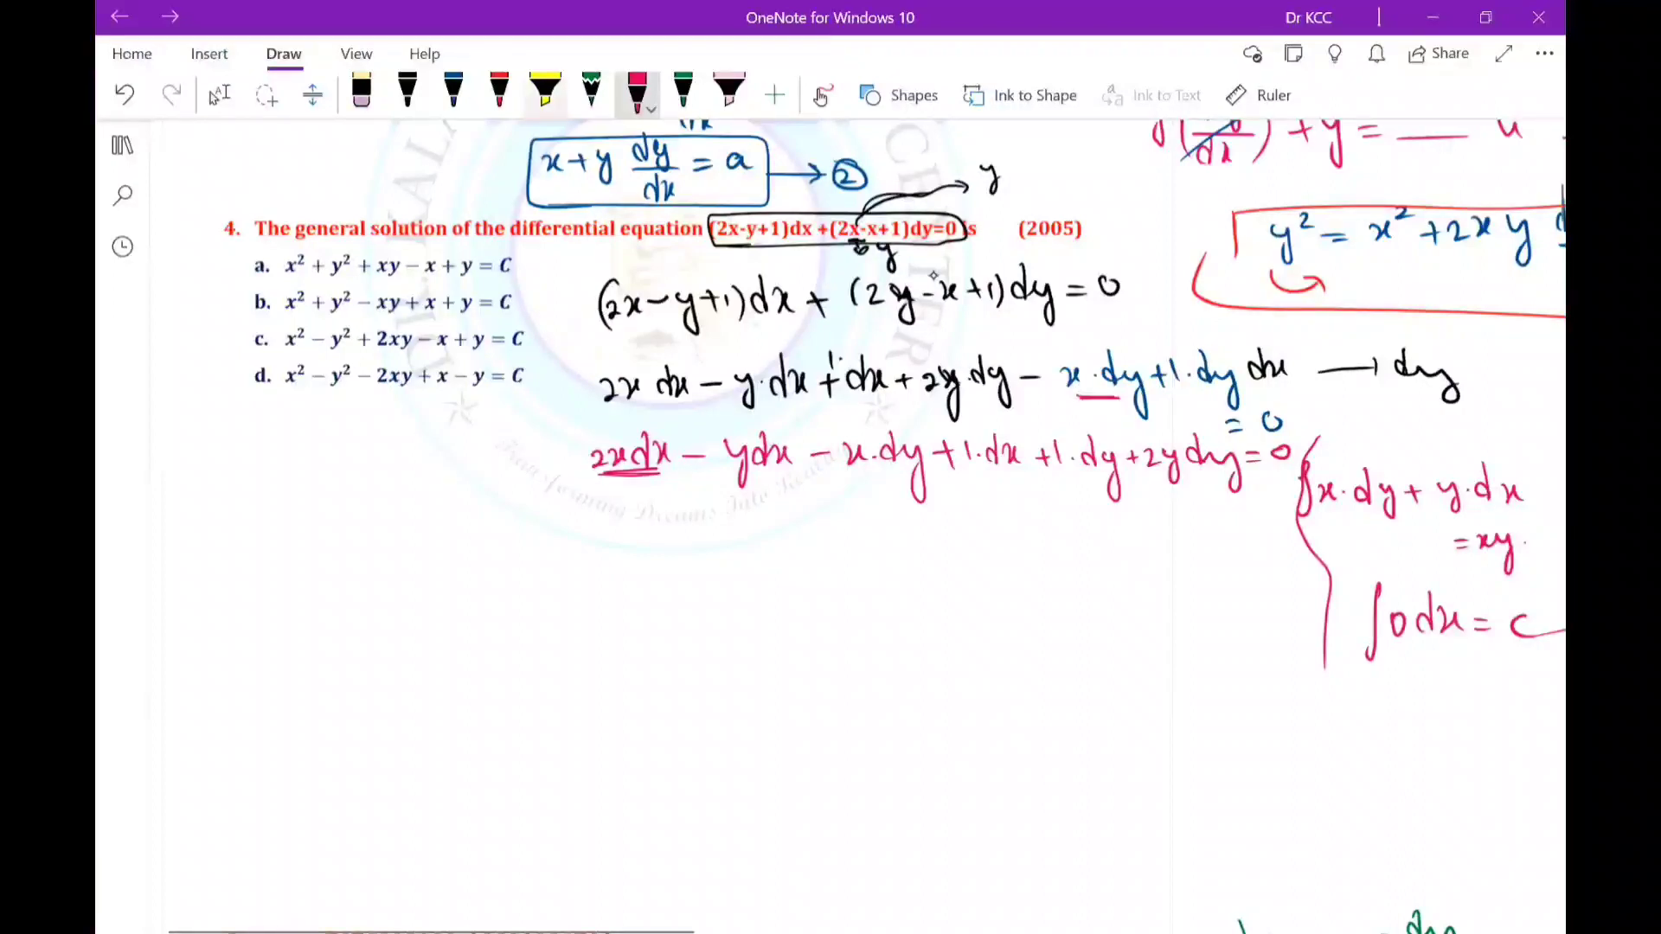
Write 'IBS.' in blue ink under the regrouped line, undoing a stray 2x.
click(454, 89)
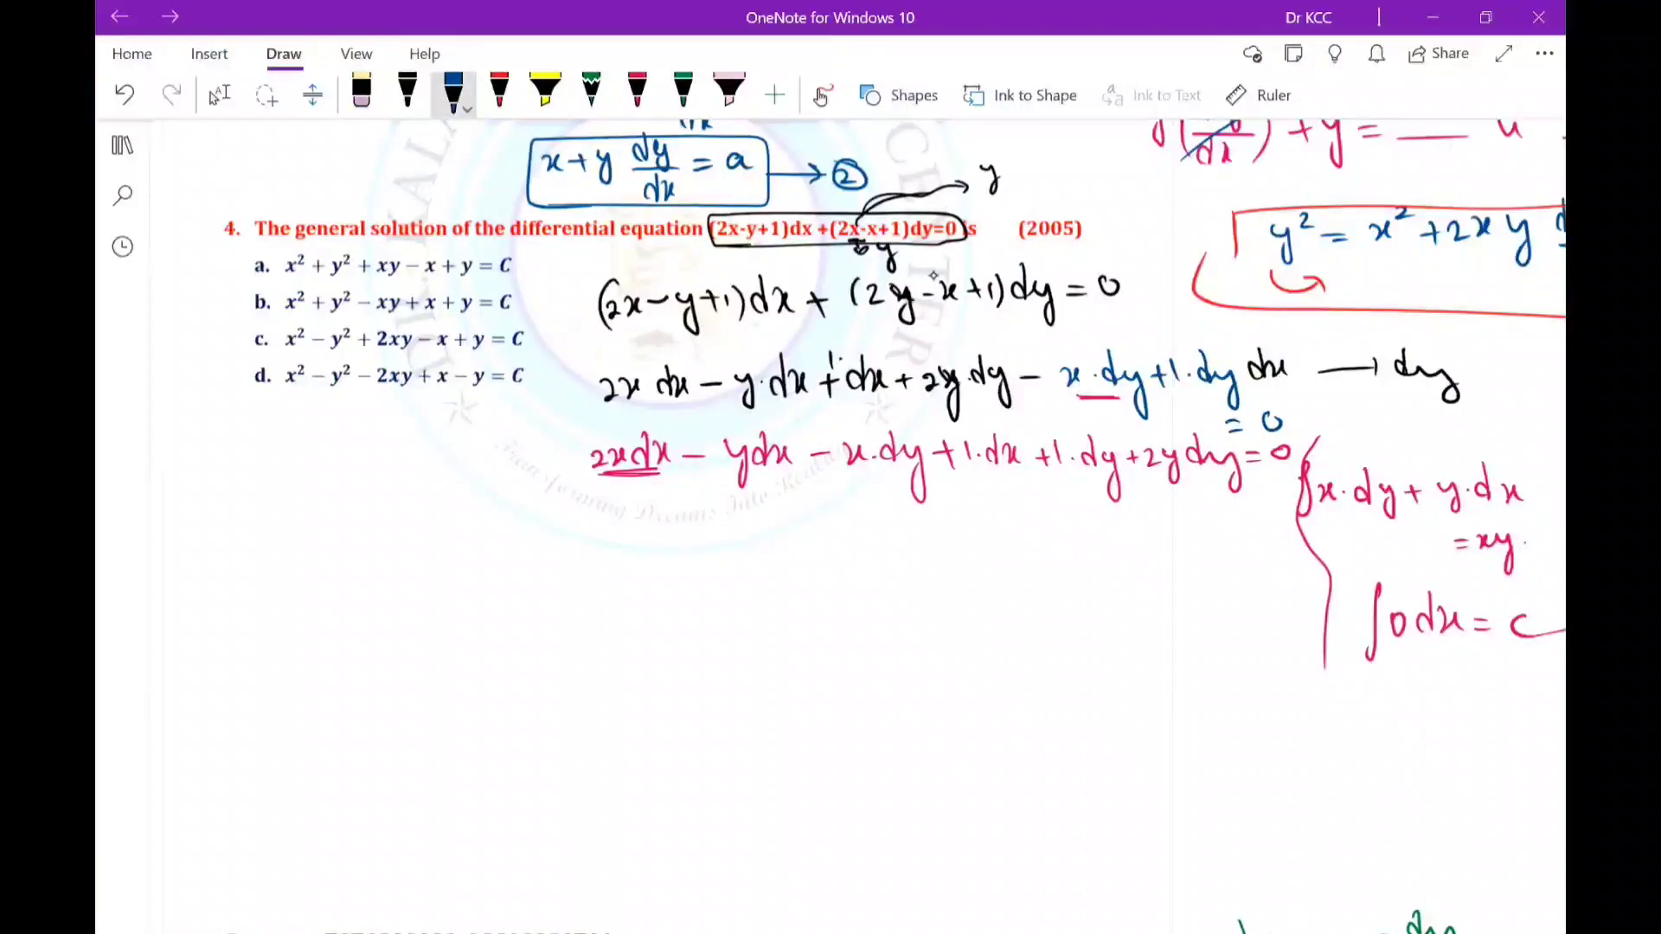
drag(817, 502, 815, 526)
drag(839, 503, 841, 520)
drag(869, 508, 865, 521)
click(899, 514)
drag(597, 583, 604, 599)
drag(608, 595, 622, 585)
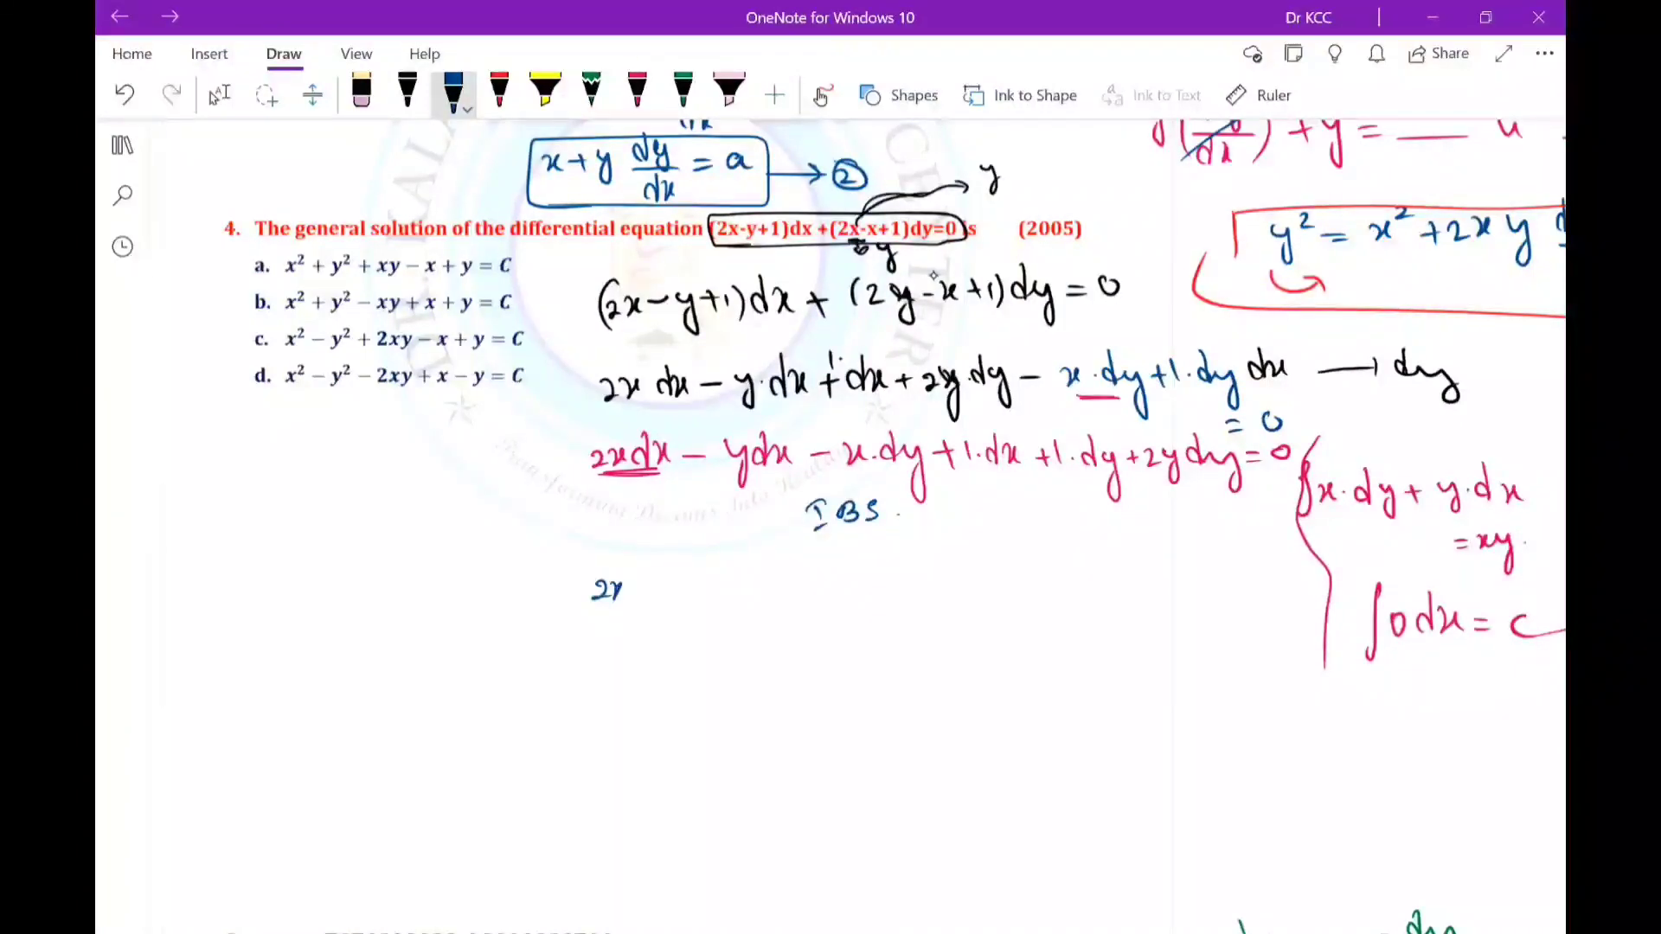
key(ctrl+z)
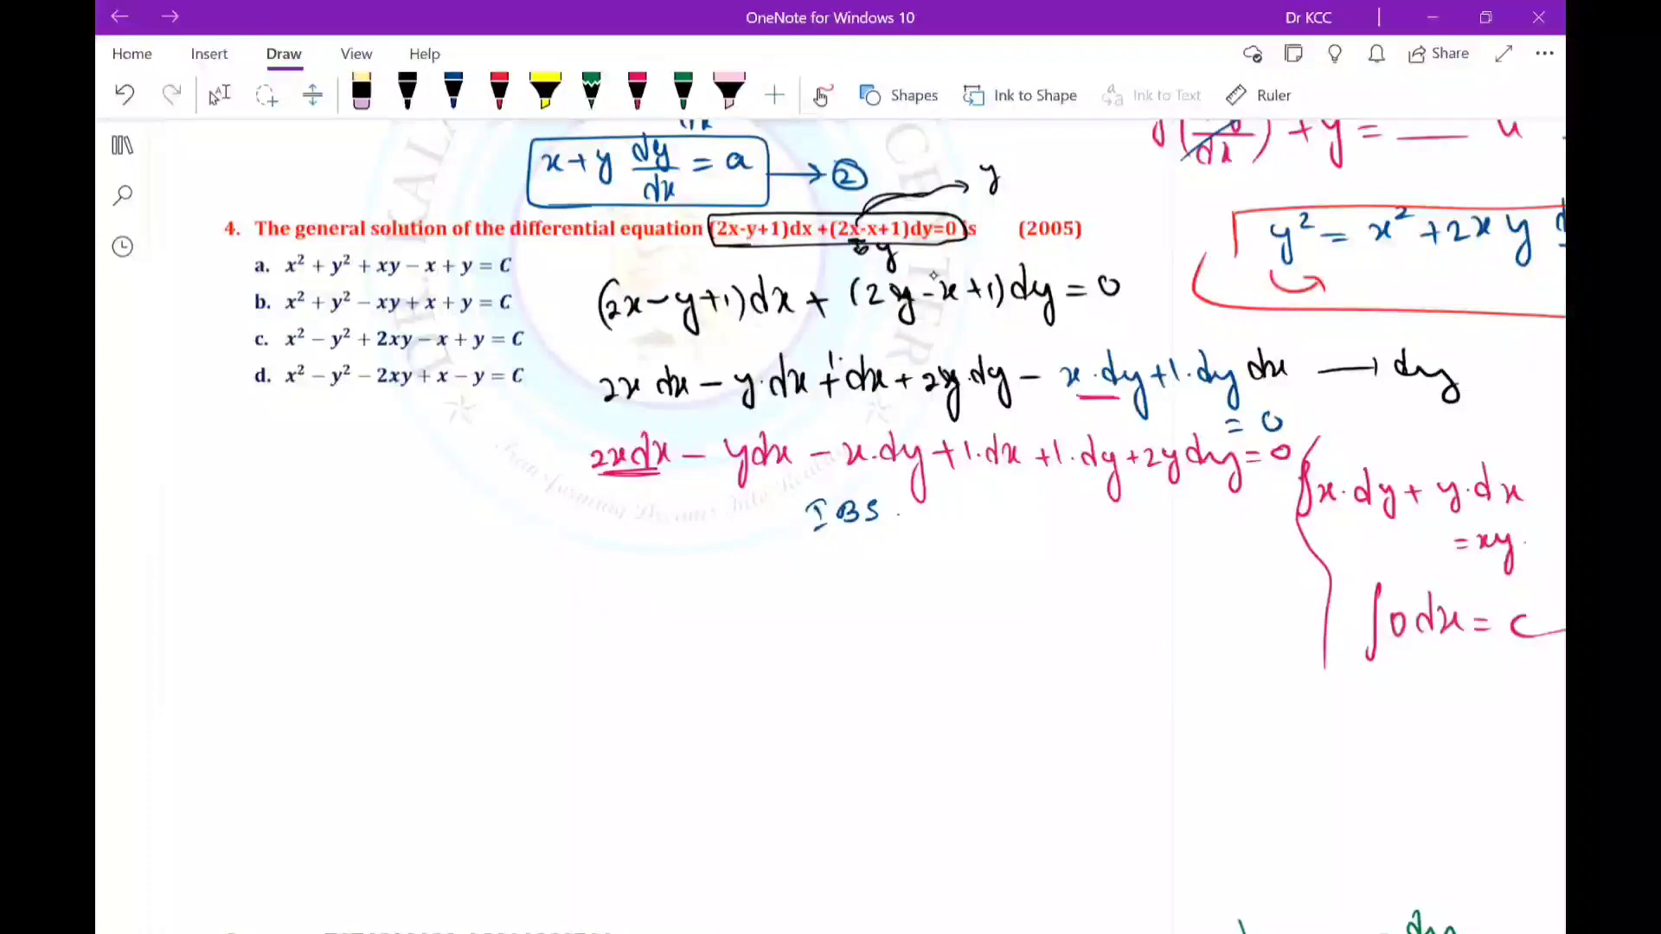
Box the ydx − x·dy pair in blue and clear the old notes below.
click(453, 91)
mouse_move(596, 575)
mouse_down()
mouse_move(611, 597)
mouse_move(635, 578)
mouse_move(665, 592)
mouse_up()
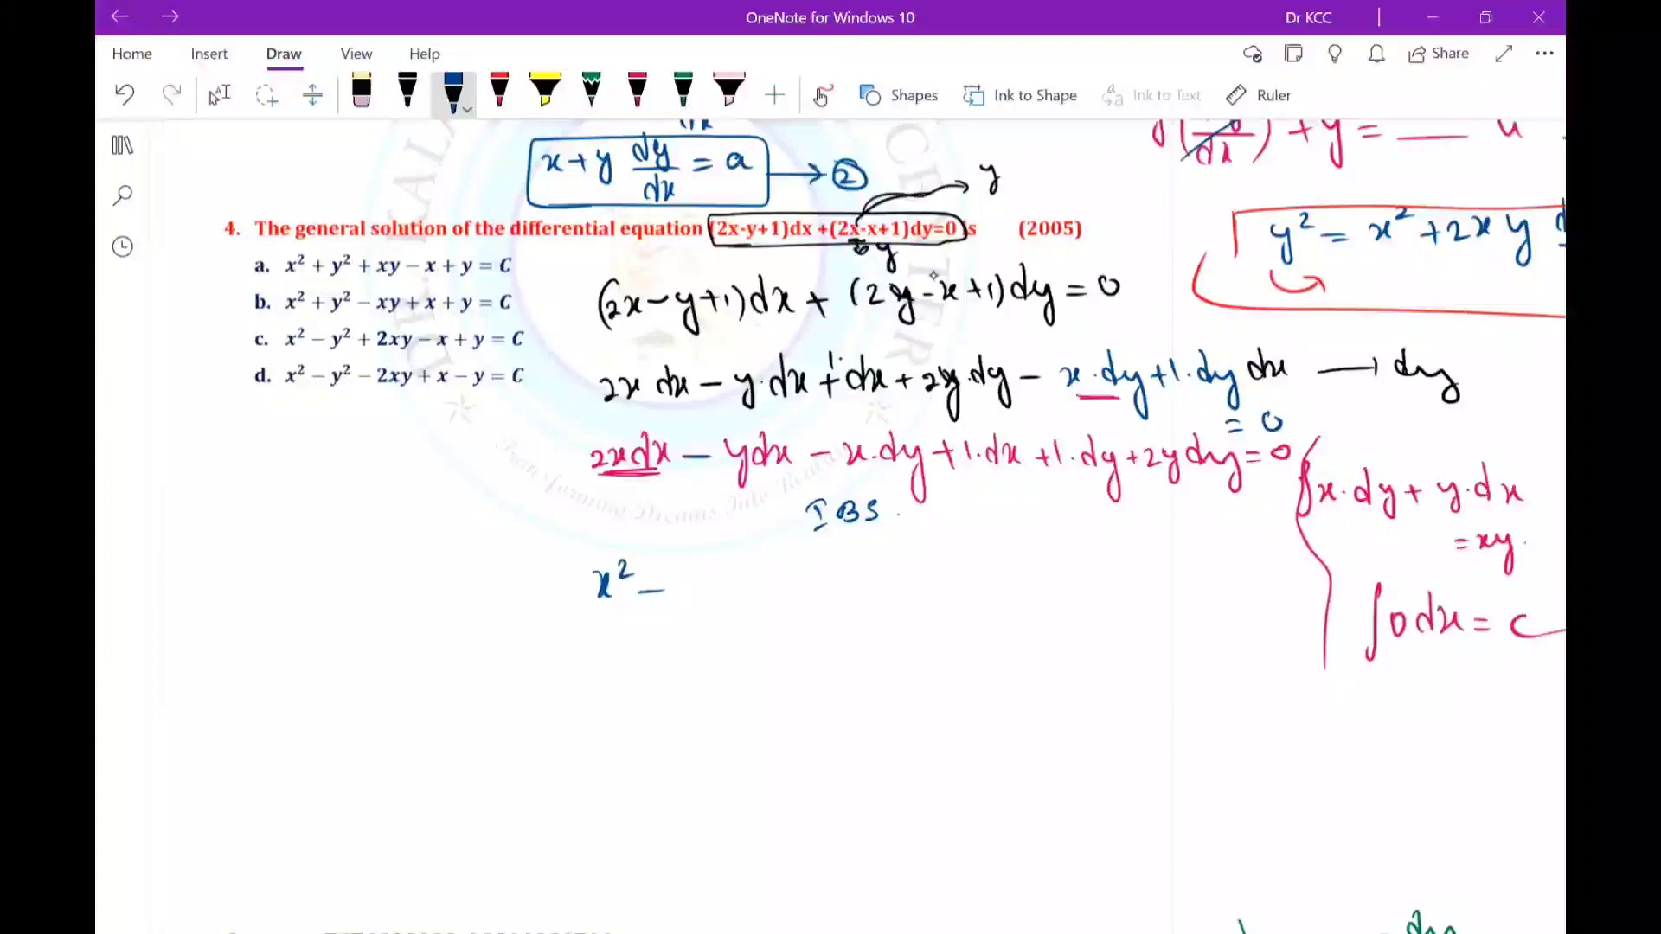
drag(737, 489, 863, 481)
drag(721, 471, 814, 491)
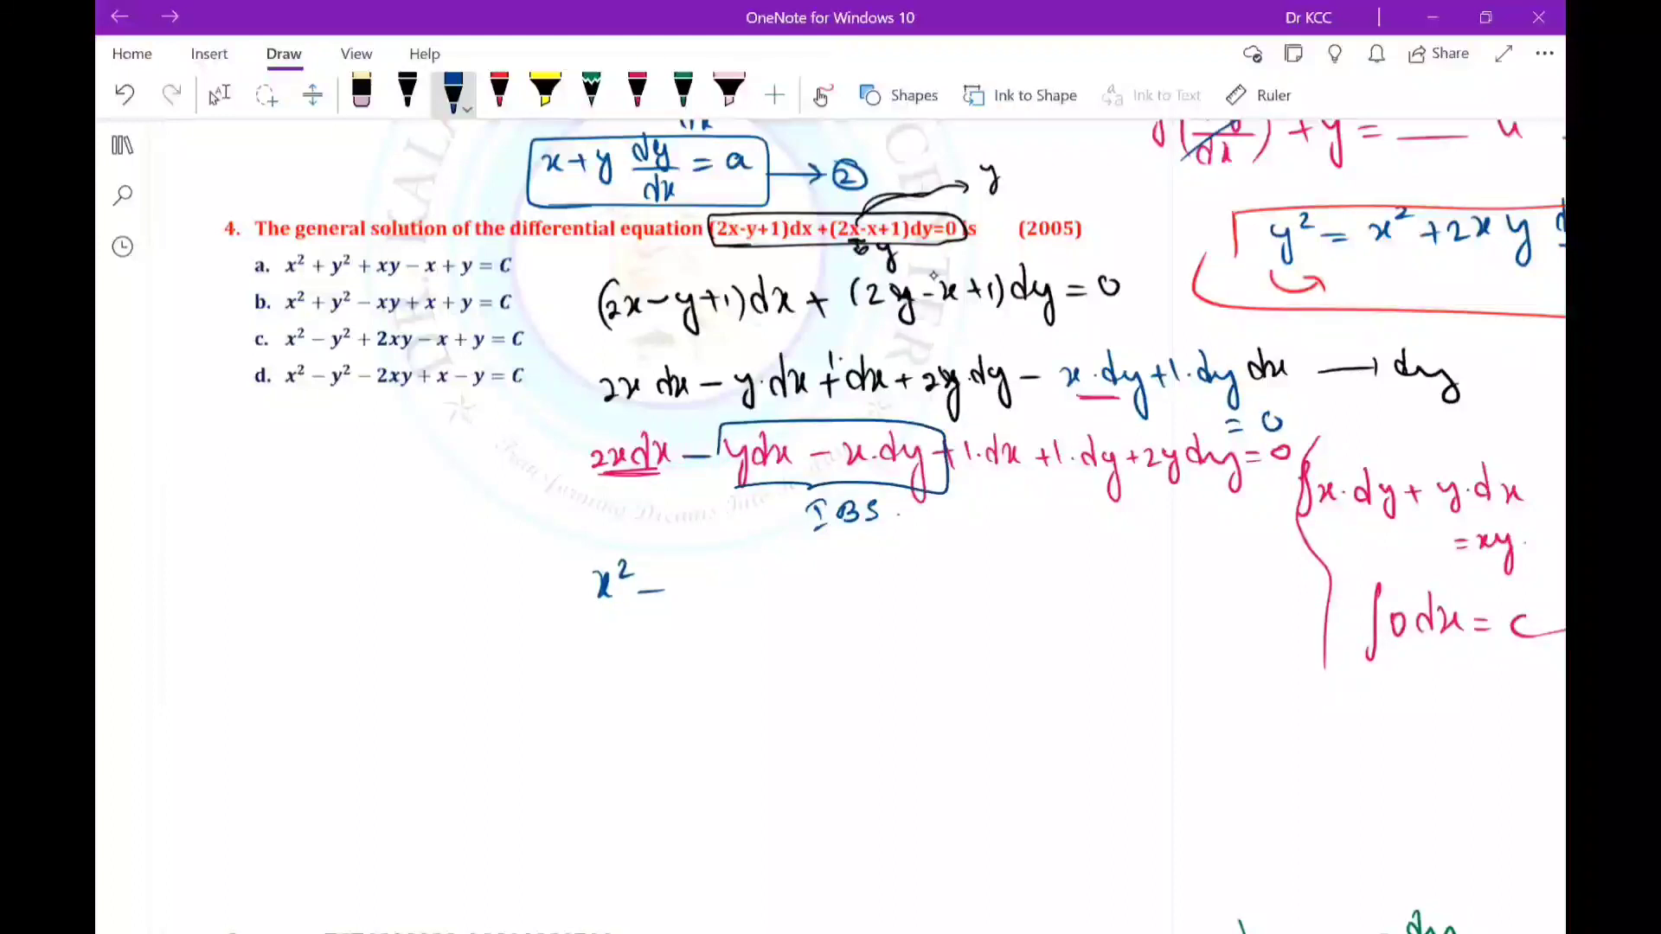
drag(720, 448, 761, 491)
key(ctrl+z)
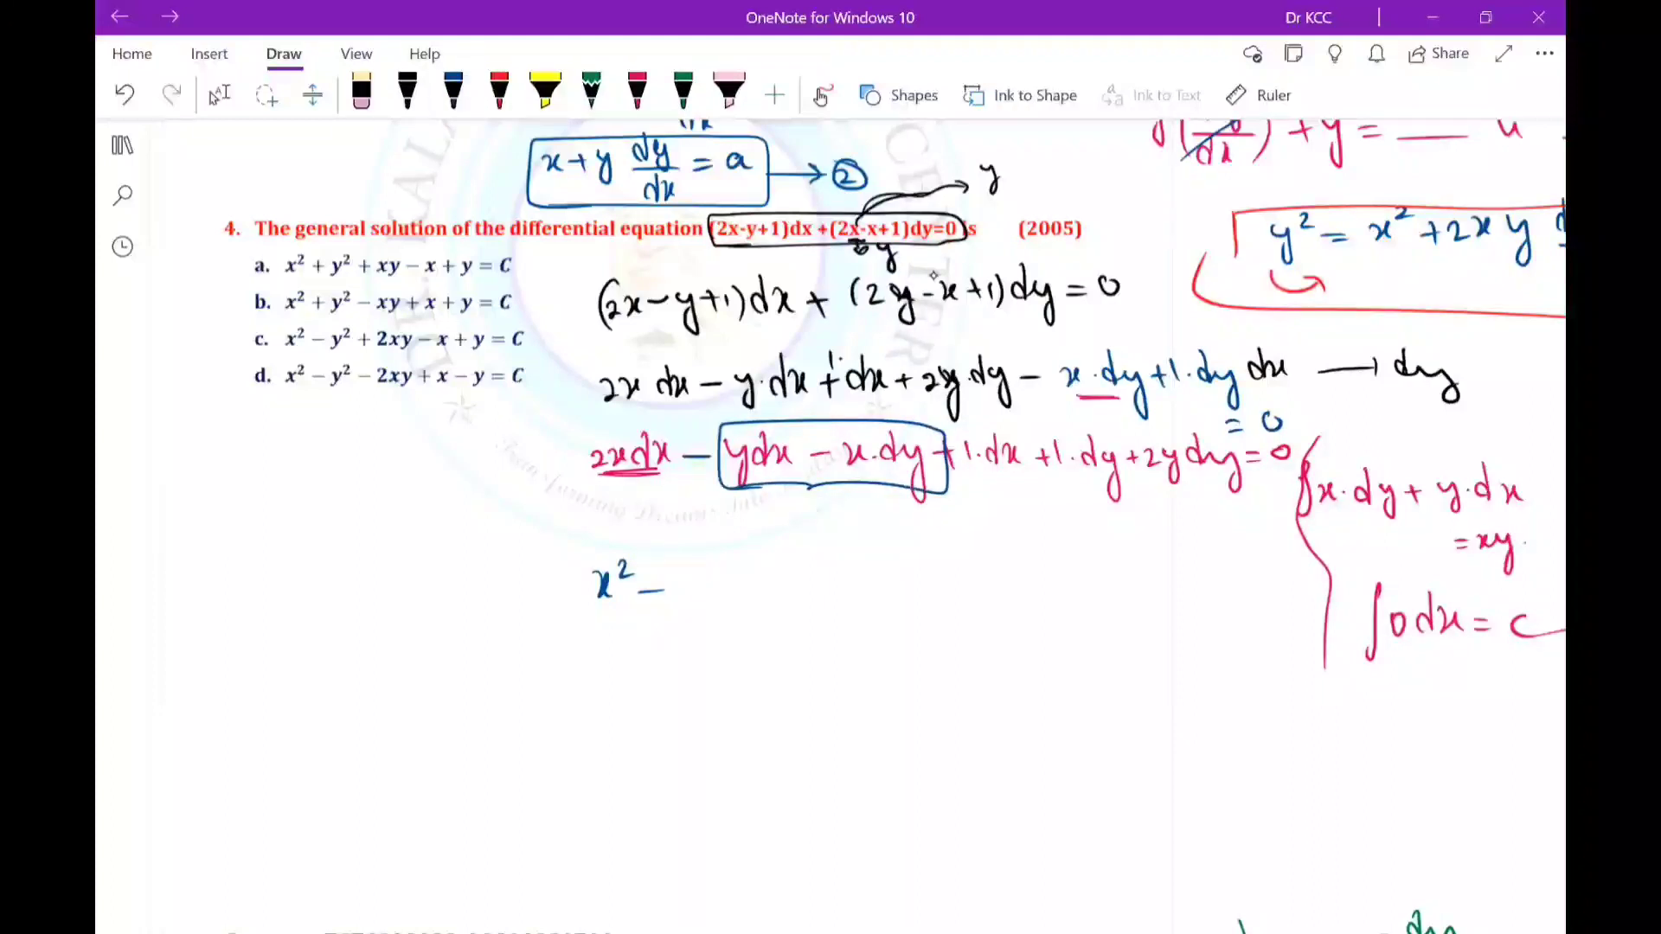
drag(599, 584, 662, 591)
Start a new line: 2xdx − (ydx + x·dy).
click(453, 91)
mouse_move(534, 589)
mouse_down()
mouse_move(610, 581)
mouse_move(585, 589)
mouse_up()
mouse_move(627, 587)
mouse_down()
mouse_move(712, 610)
mouse_move(734, 597)
mouse_up()
drag(743, 578, 758, 596)
drag(778, 588, 783, 593)
drag(796, 573, 805, 592)
mouse_move(814, 571)
mouse_down()
mouse_move(806, 593)
mouse_move(850, 593)
mouse_move(867, 623)
mouse_up()
click(824, 586)
mouse_move(880, 555)
mouse_down()
mouse_move(886, 612)
mouse_move(916, 587)
mouse_move(905, 599)
mouse_up()
Add + 1·dx + 1·dy after the bracket.
drag(924, 569, 929, 597)
click(941, 588)
drag(966, 575, 991, 590)
drag(997, 577, 1014, 576)
drag(1006, 567, 1005, 588)
mouse_move(1022, 564)
mouse_down()
mouse_move(1025, 588)
mouse_move(1073, 592)
mouse_up()
click(1039, 574)
mouse_move(1081, 571)
mouse_down()
mouse_move(1101, 608)
mouse_move(1128, 573)
mouse_up()
End the line with + 2ydy = 0.
drag(1122, 564, 1122, 584)
drag(1137, 562, 1152, 581)
drag(1163, 555, 1170, 597)
drag(1205, 572, 1210, 593)
drag(1216, 564, 1233, 604)
drag(1245, 569, 1265, 569)
drag(1246, 579, 1287, 565)
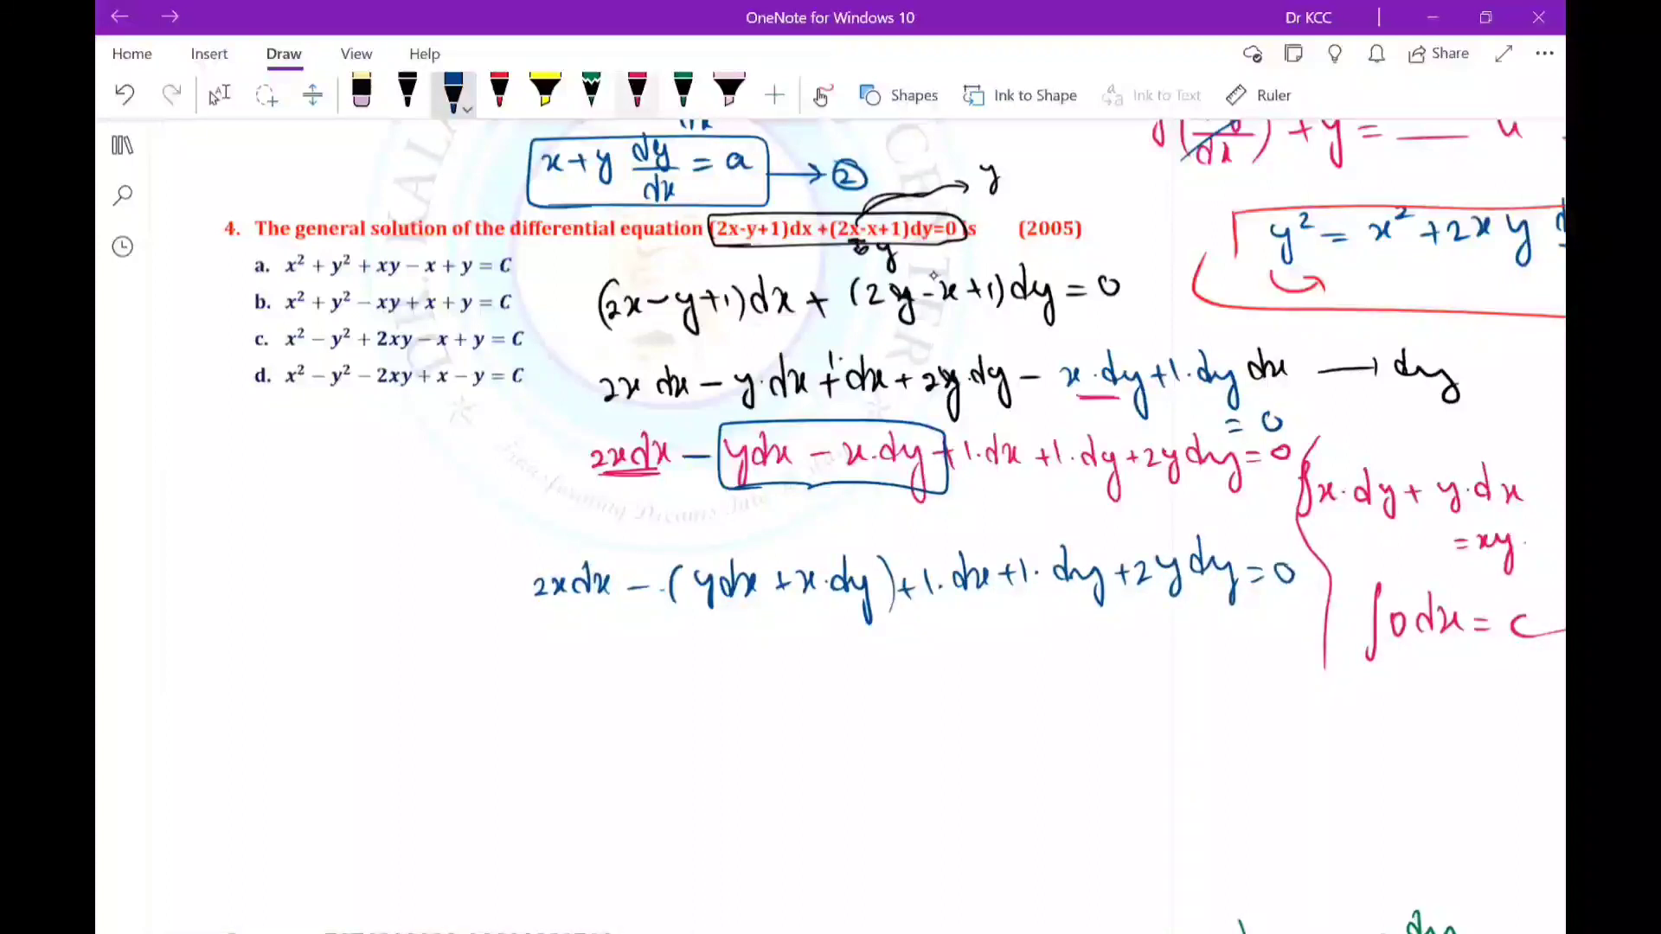
Label the bracket IBS in red and underline 2xdx on the new line.
click(637, 91)
drag(773, 633, 792, 630)
drag(777, 654, 790, 652)
drag(803, 647, 814, 656)
drag(845, 631, 832, 658)
drag(532, 599, 611, 596)
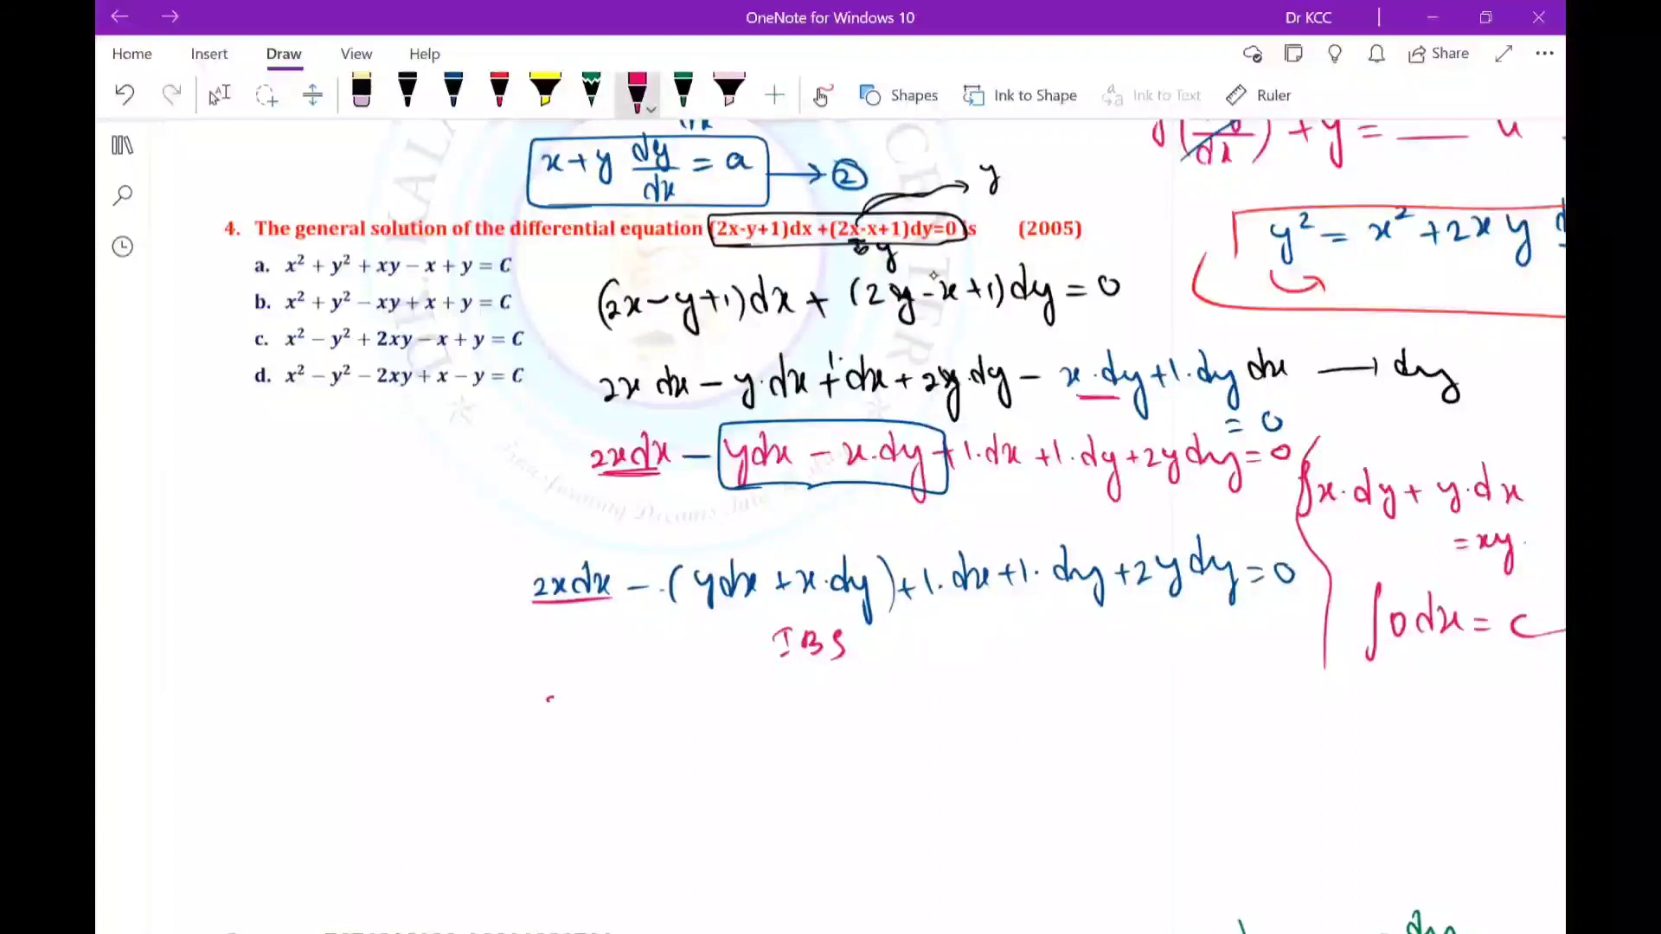
Start the integrated answer with x² − xy in red.
drag(549, 698, 564, 720)
drag(575, 678, 631, 707)
click(220, 94)
click(667, 251)
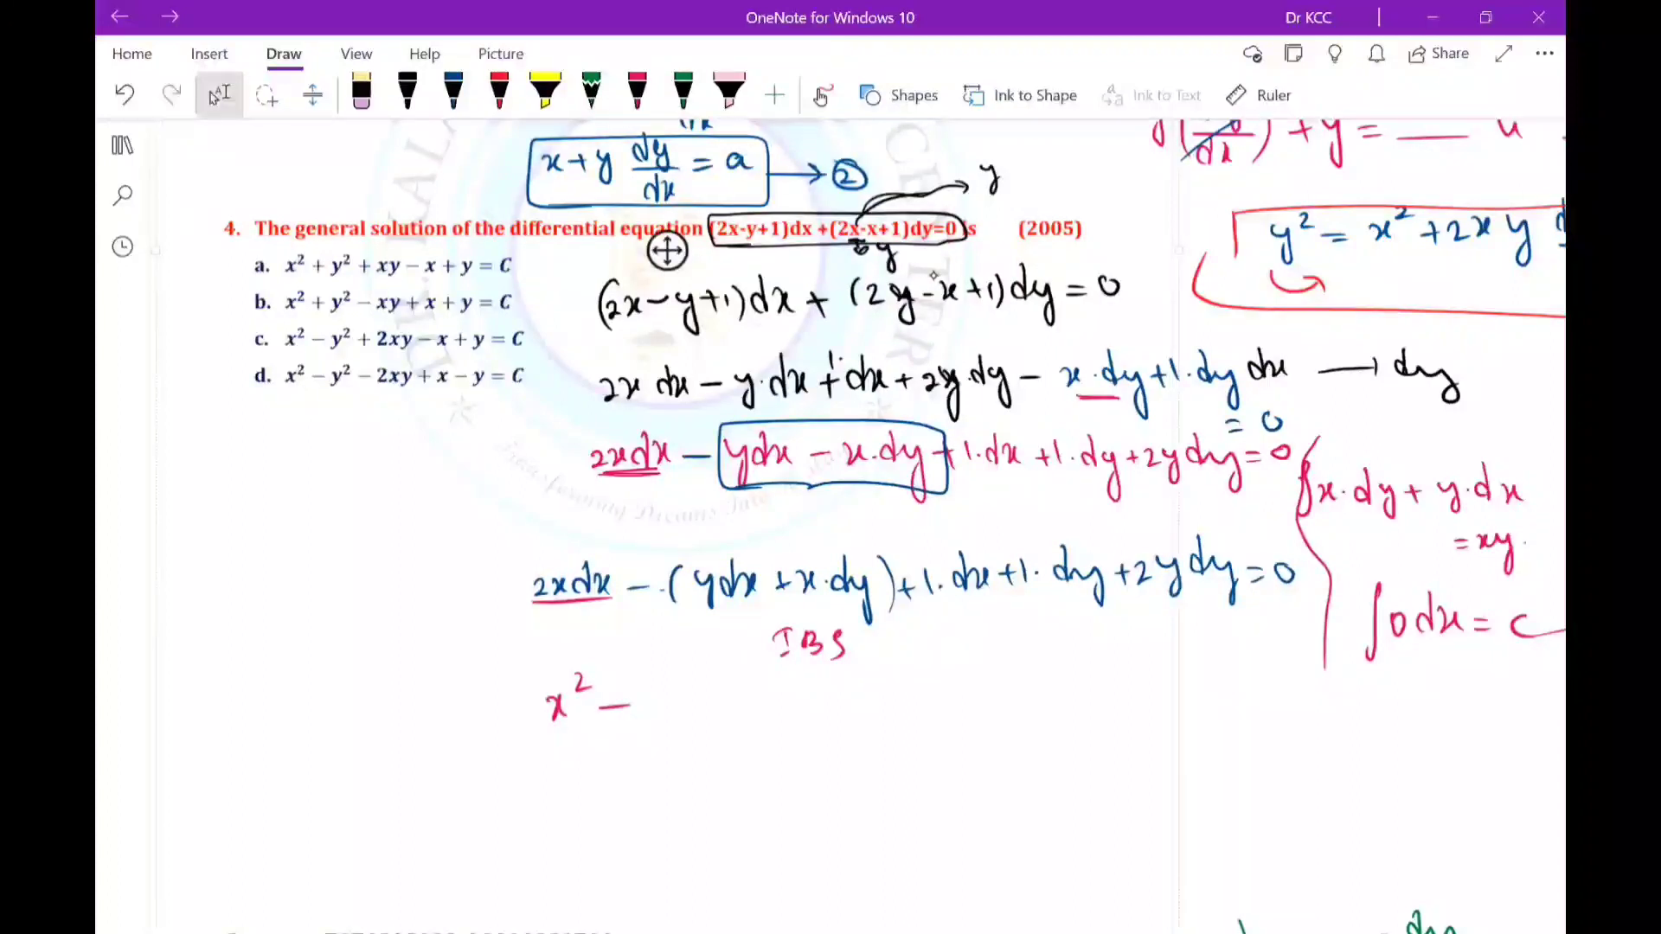
click(637, 94)
drag(651, 693, 691, 746)
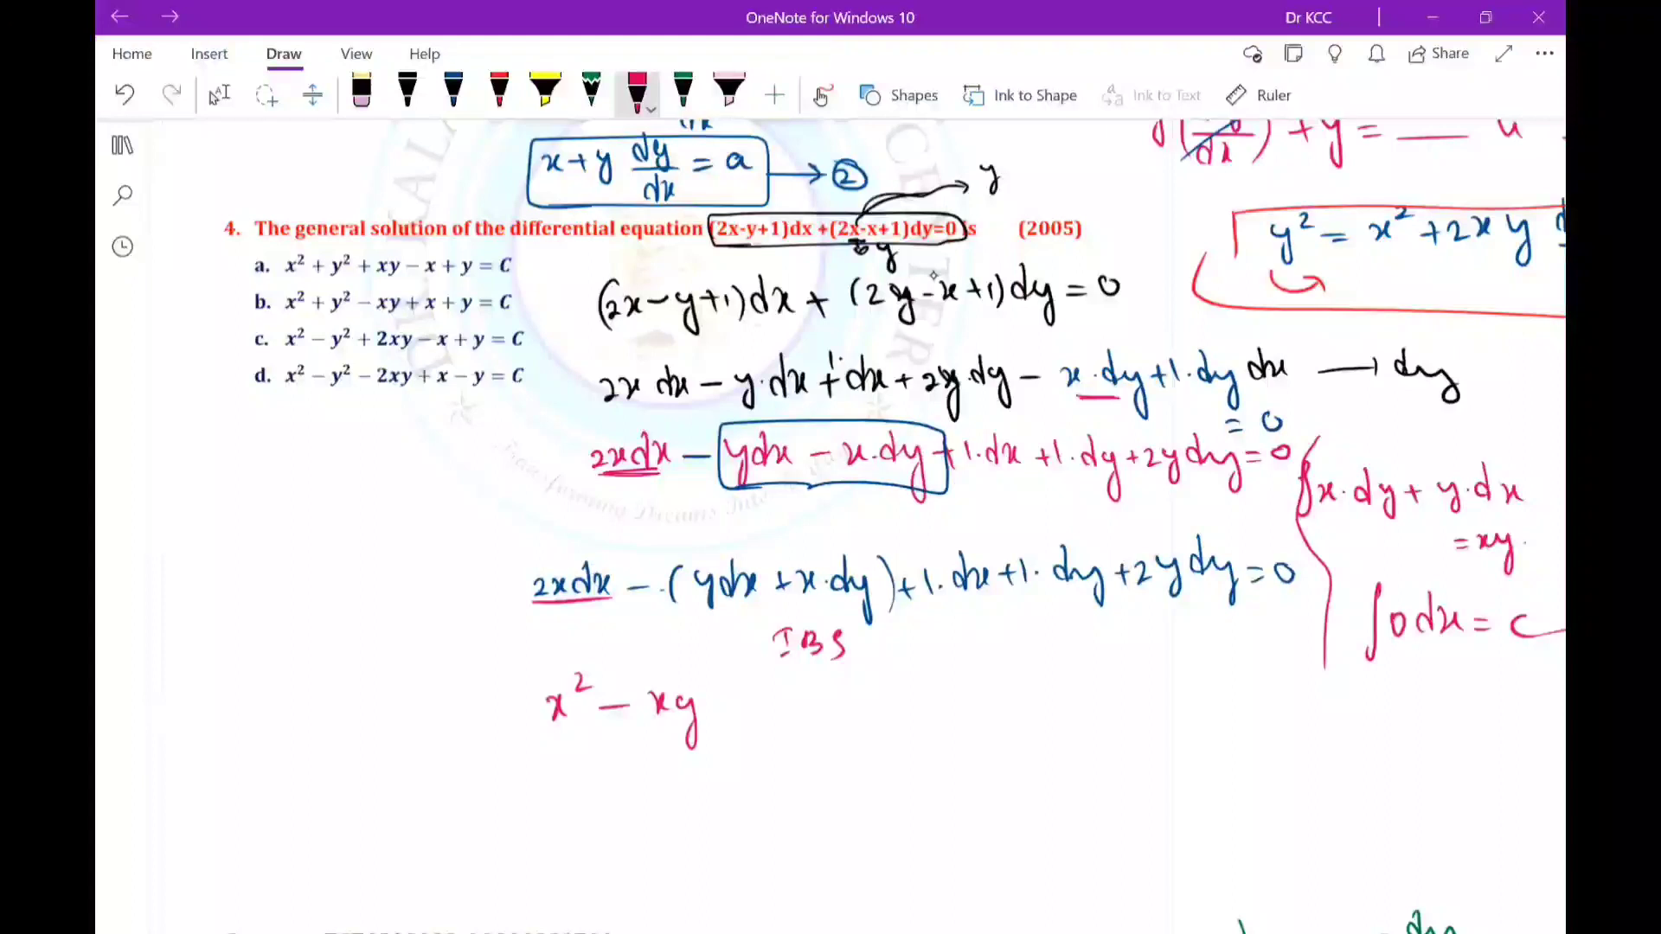
Cross out options c and d, underline +1·dx +1·dy, and add a question mark.
drag(247, 355, 276, 330)
drag(248, 369, 273, 391)
drag(246, 393, 272, 359)
mouse_move(958, 606)
mouse_down()
mouse_move(1136, 611)
mouse_move(1233, 592)
mouse_up()
mouse_move(1246, 659)
mouse_down()
mouse_move(1260, 696)
mouse_move(1255, 653)
mouse_up()
click(1260, 706)
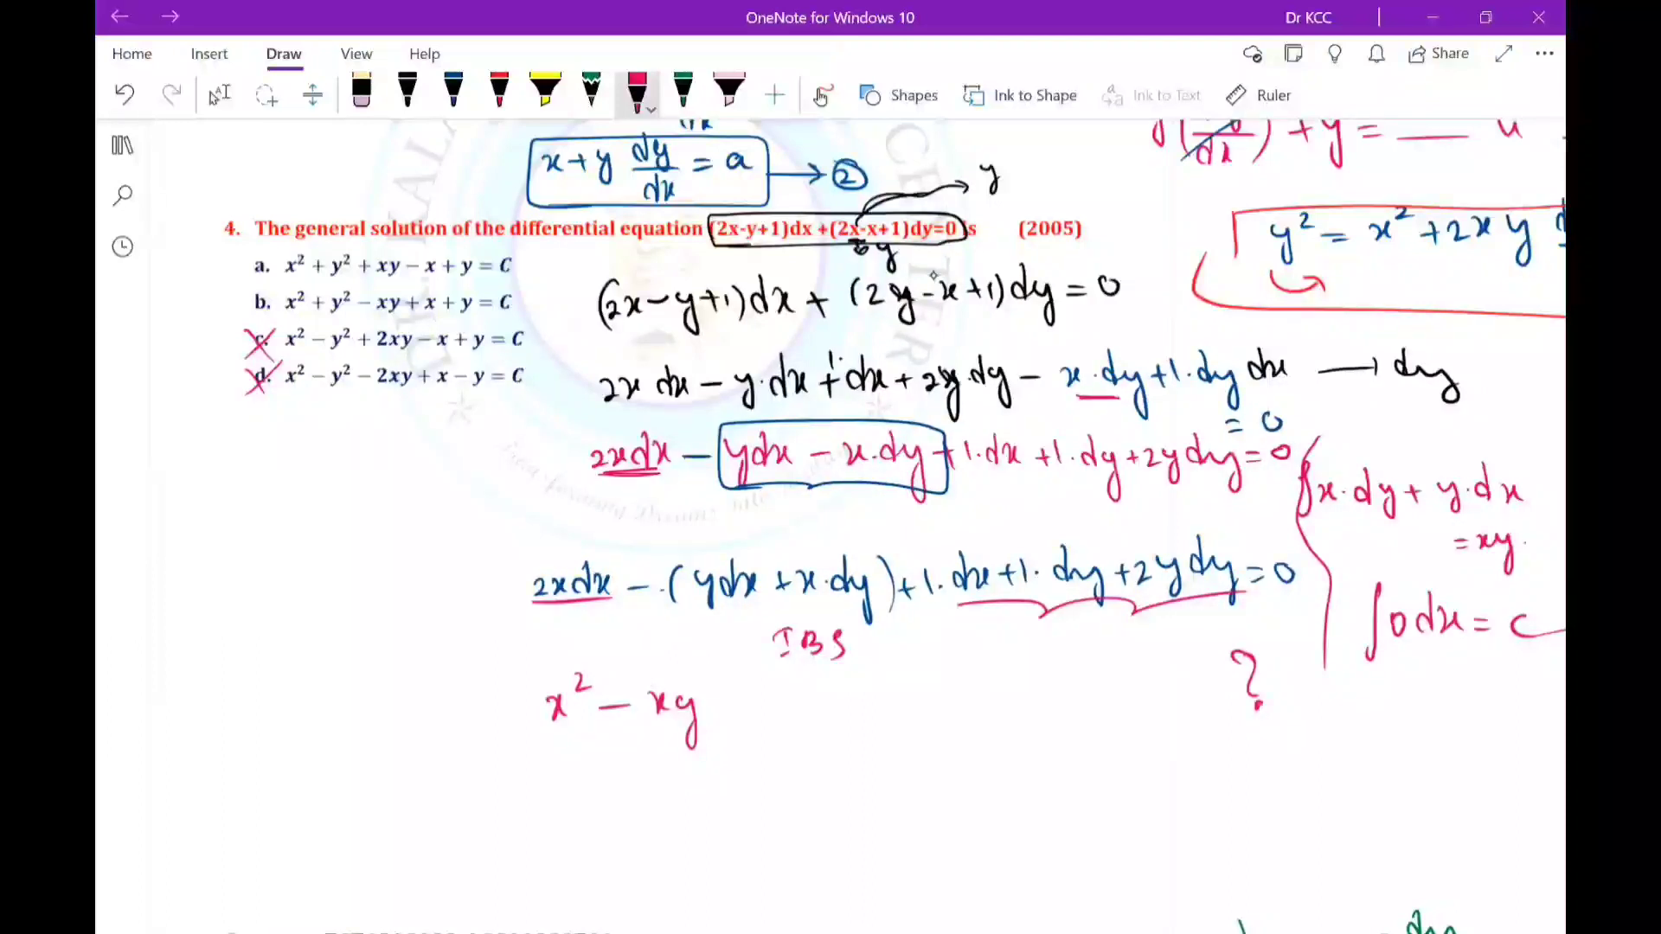
Work ∫2x = 2∫x = x²/2 × 2 at the side, cancelling the twos.
drag(535, 600, 581, 598)
drag(259, 518, 250, 562)
mouse_move(262, 530)
mouse_down()
mouse_move(289, 542)
mouse_move(328, 526)
mouse_up()
drag(314, 536, 353, 537)
drag(374, 502, 363, 536)
drag(375, 517, 407, 515)
mouse_move(394, 526)
mouse_down()
mouse_move(437, 525)
mouse_move(456, 503)
mouse_up()
drag(426, 525, 456, 524)
drag(442, 533, 454, 545)
drag(467, 510, 483, 524)
drag(481, 510, 468, 525)
mouse_move(490, 510)
mouse_down()
mouse_move(507, 524)
mouse_move(512, 505)
mouse_up()
drag(438, 548, 468, 534)
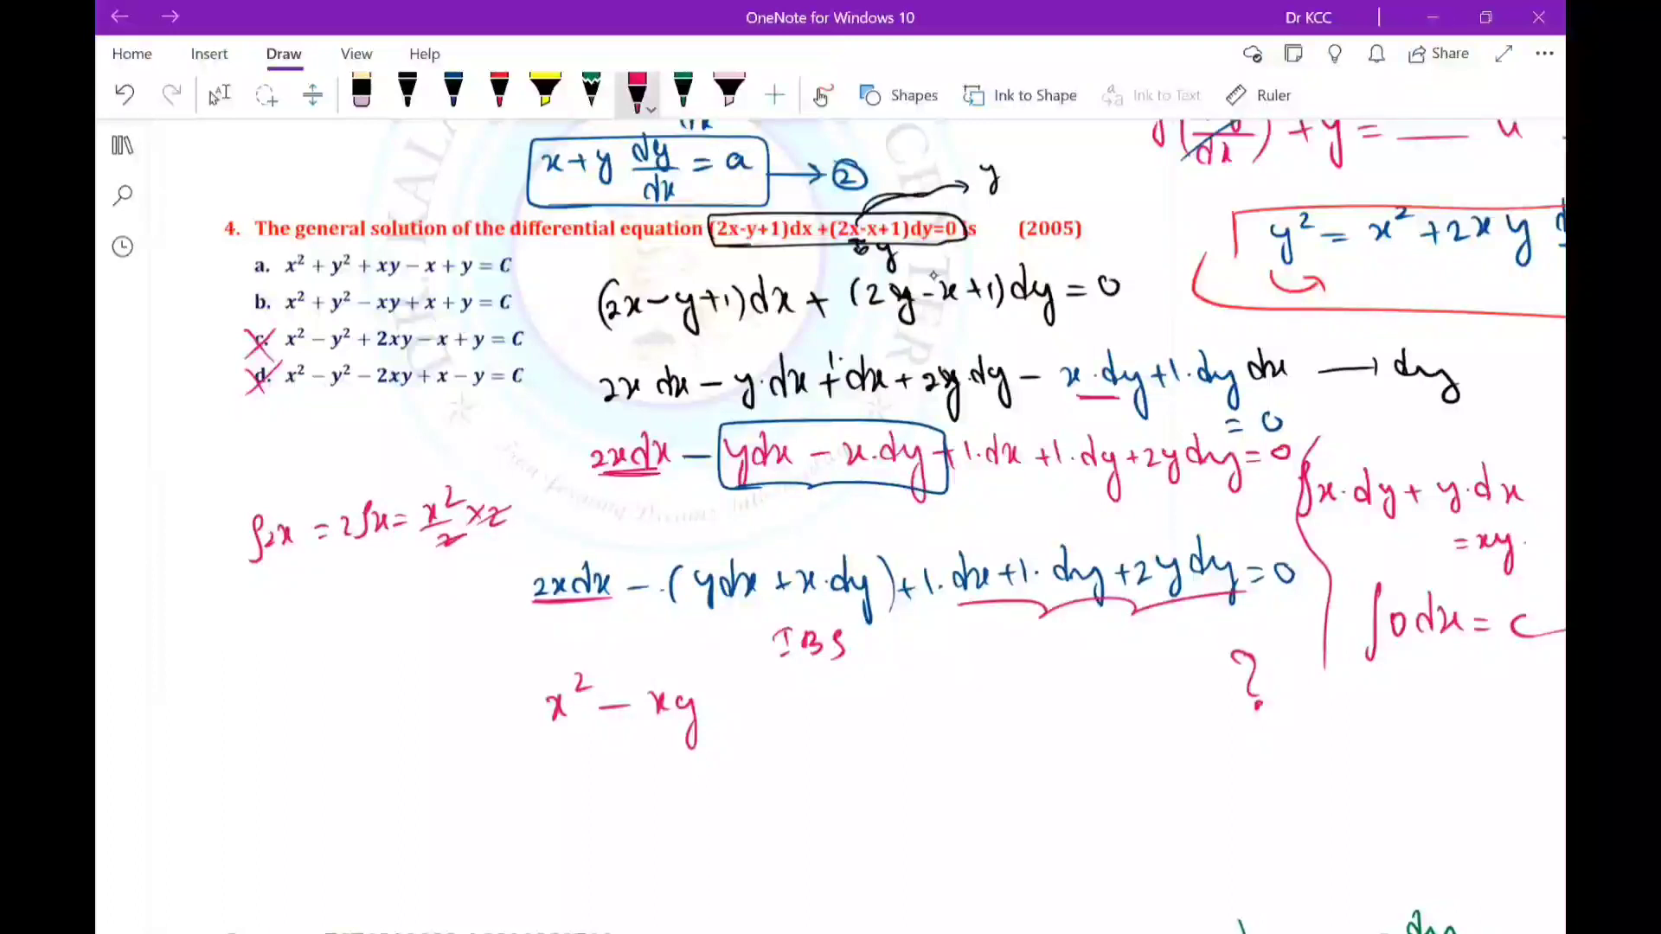
Underline ydx + x·dy and tick option b in darker red.
drag(718, 613, 859, 609)
click(637, 93)
click(500, 93)
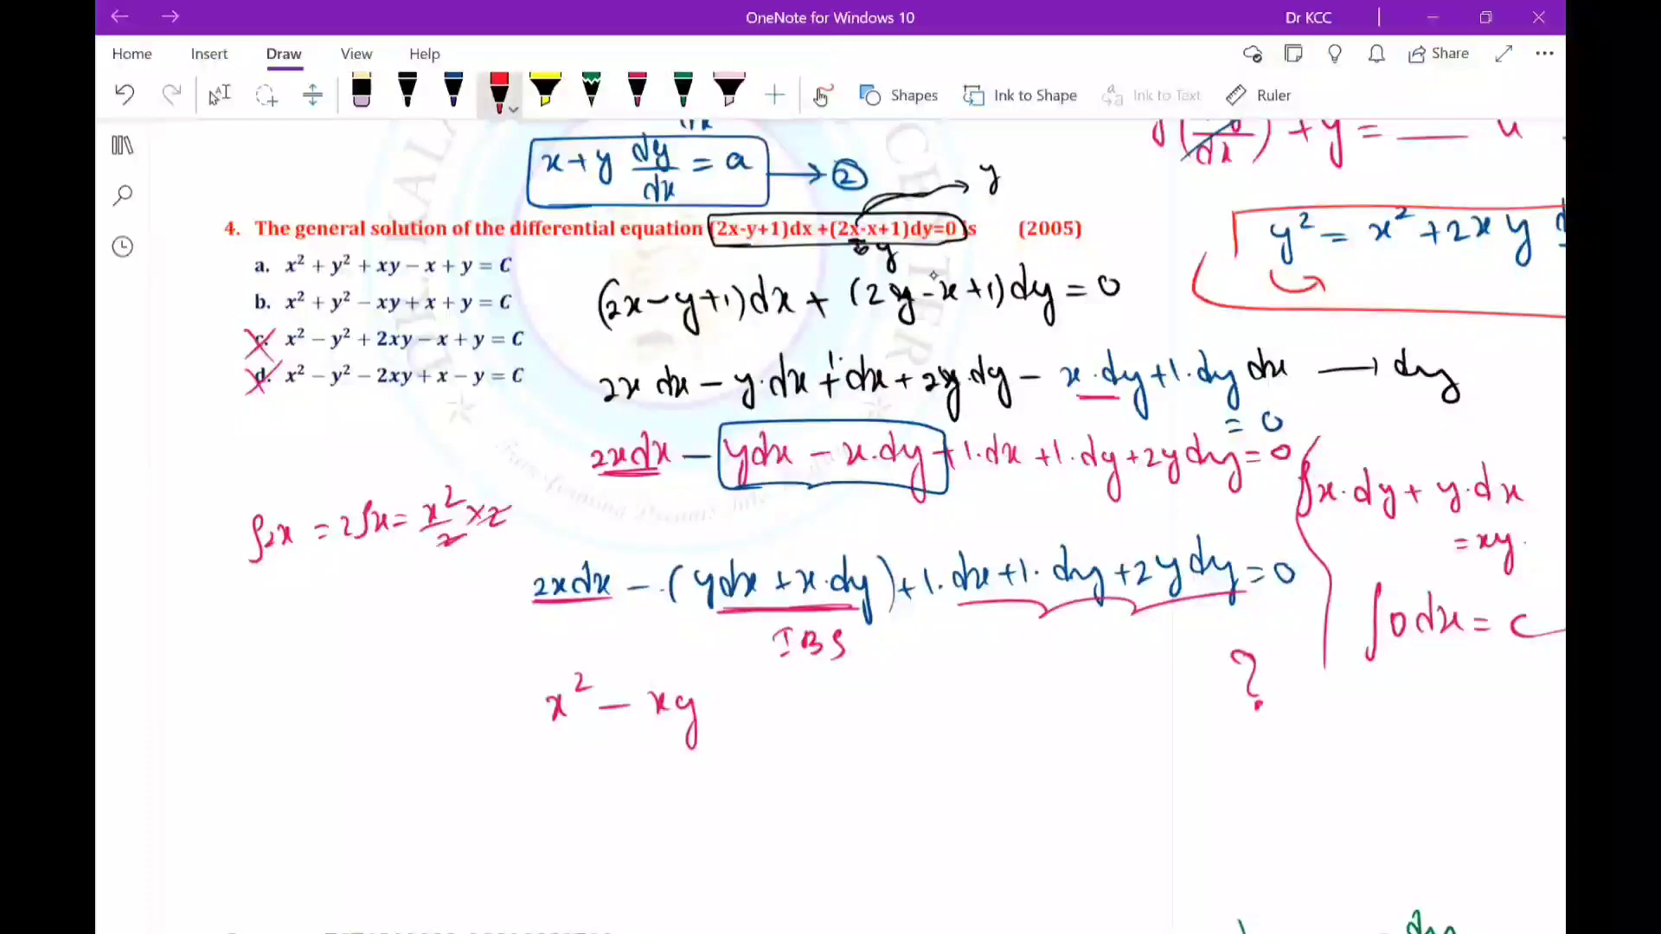
drag(223, 318, 282, 294)
drag(919, 606, 976, 602)
Complete the answer as x² − xy + x + y + y² = c and circle it.
drag(713, 715, 738, 714)
drag(725, 702, 725, 728)
mouse_move(740, 694)
mouse_down()
mouse_move(767, 721)
mouse_move(809, 705)
mouse_up()
mouse_move(796, 692)
mouse_down()
mouse_move(796, 720)
mouse_move(854, 742)
mouse_move(905, 702)
mouse_up()
drag(895, 685, 895, 716)
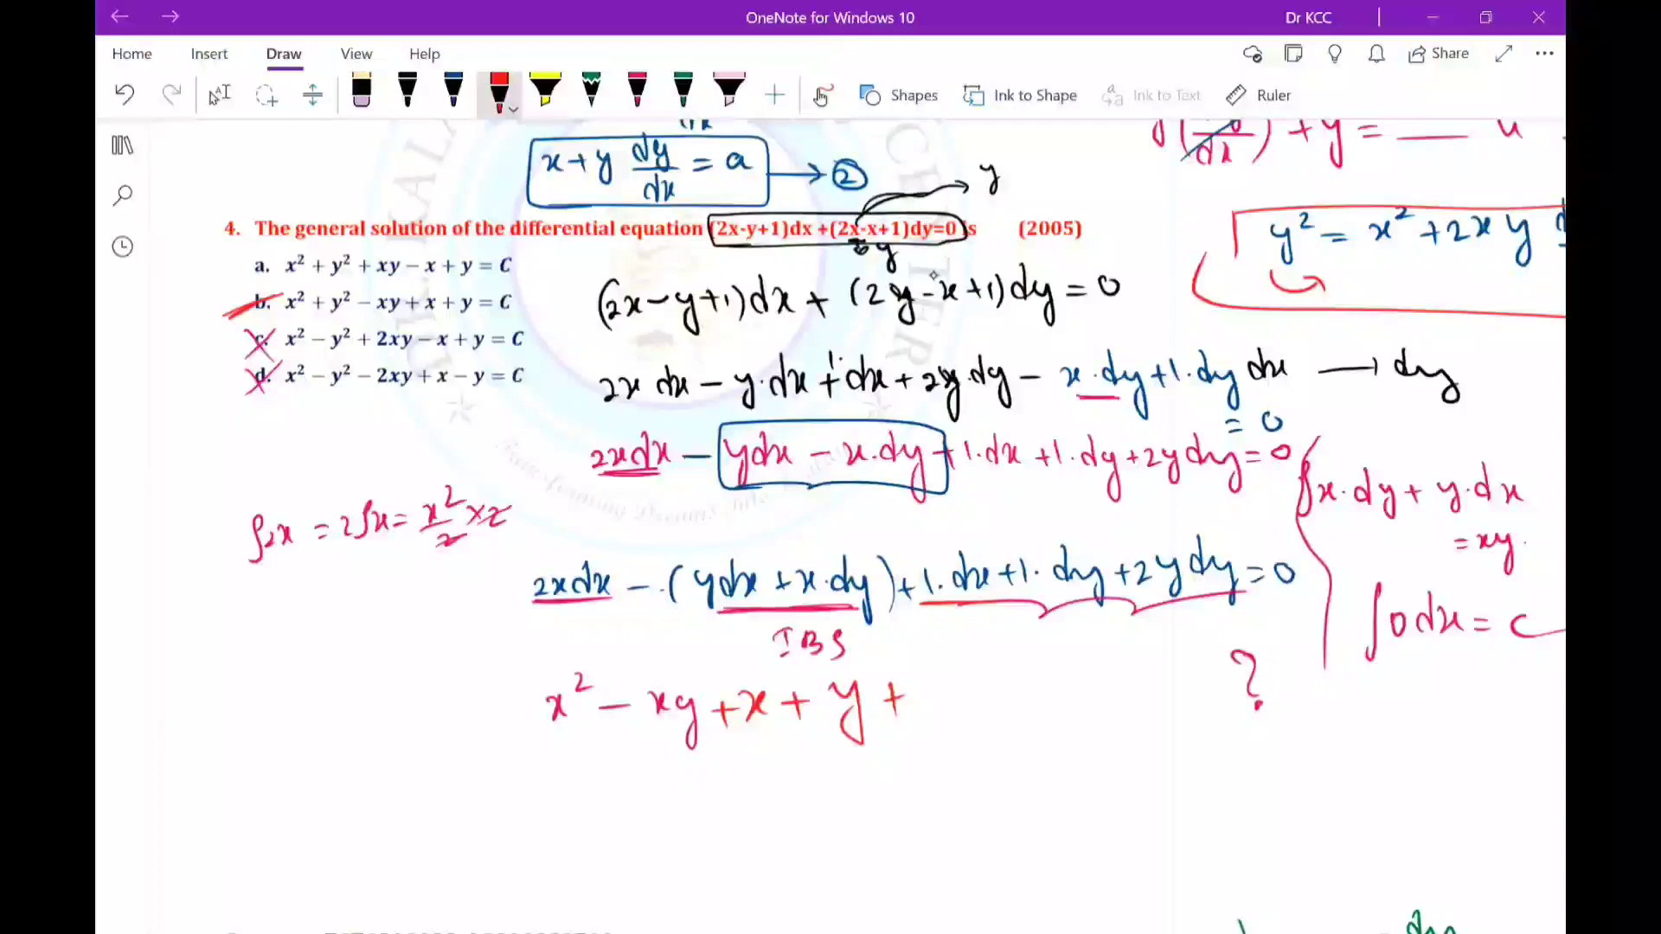
mouse_move(1144, 598)
mouse_down()
mouse_move(1193, 593)
mouse_move(1145, 599)
mouse_up()
drag(941, 688, 946, 728)
drag(967, 679, 1005, 689)
drag(982, 699, 1007, 696)
mouse_move(1057, 682)
mouse_down()
mouse_move(1043, 706)
mouse_move(1067, 703)
mouse_up()
drag(986, 668, 582, 762)
mouse_move(1004, 660)
mouse_down()
mouse_move(522, 716)
mouse_move(673, 760)
mouse_up()
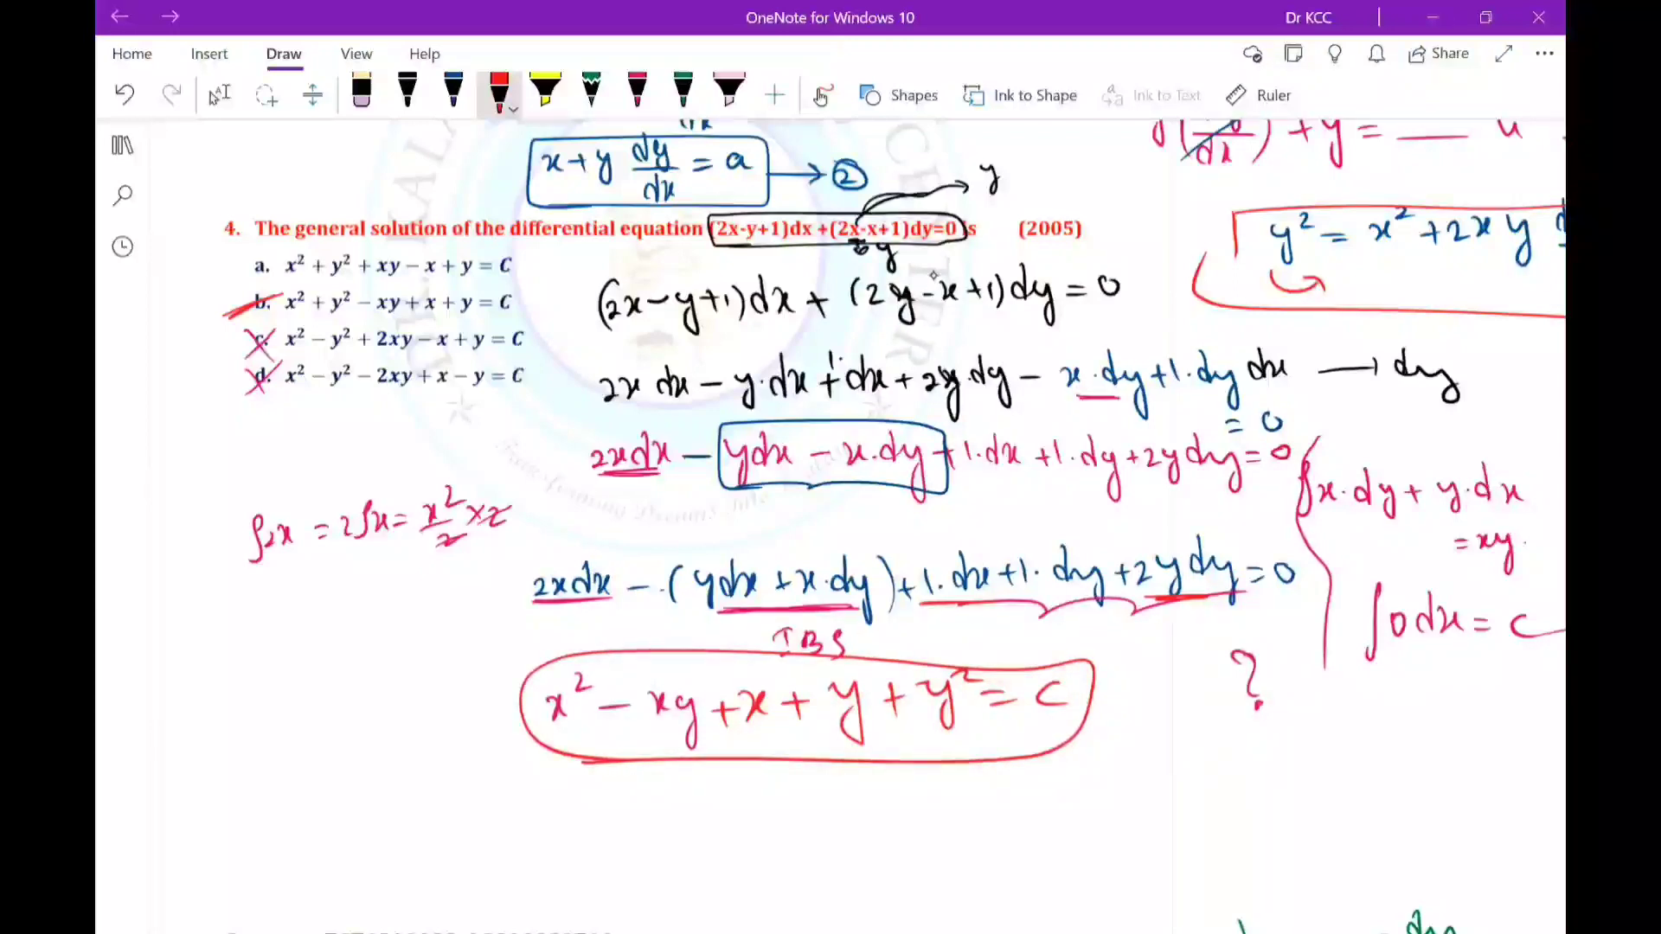
Scroll down to question 13 and underline 1 − x² − y² + x²y² in red.
scroll(933, 275, down, 15)
scroll(934, 275, down, 15)
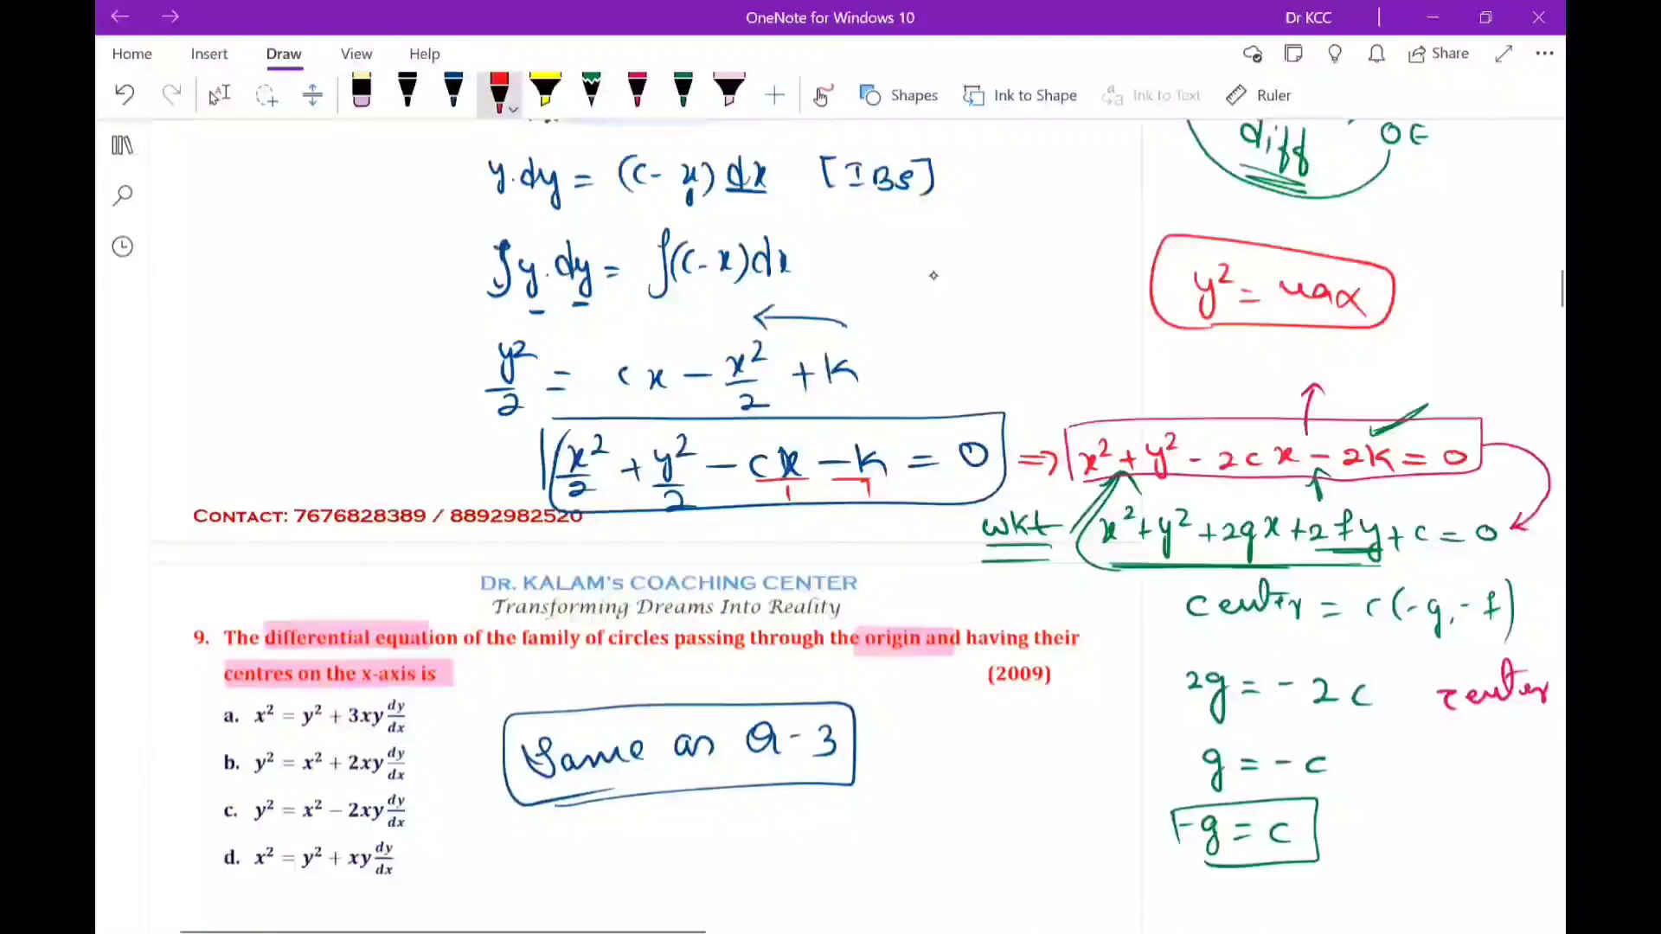
scroll(933, 275, down, 15)
scroll(933, 275, down, 15)
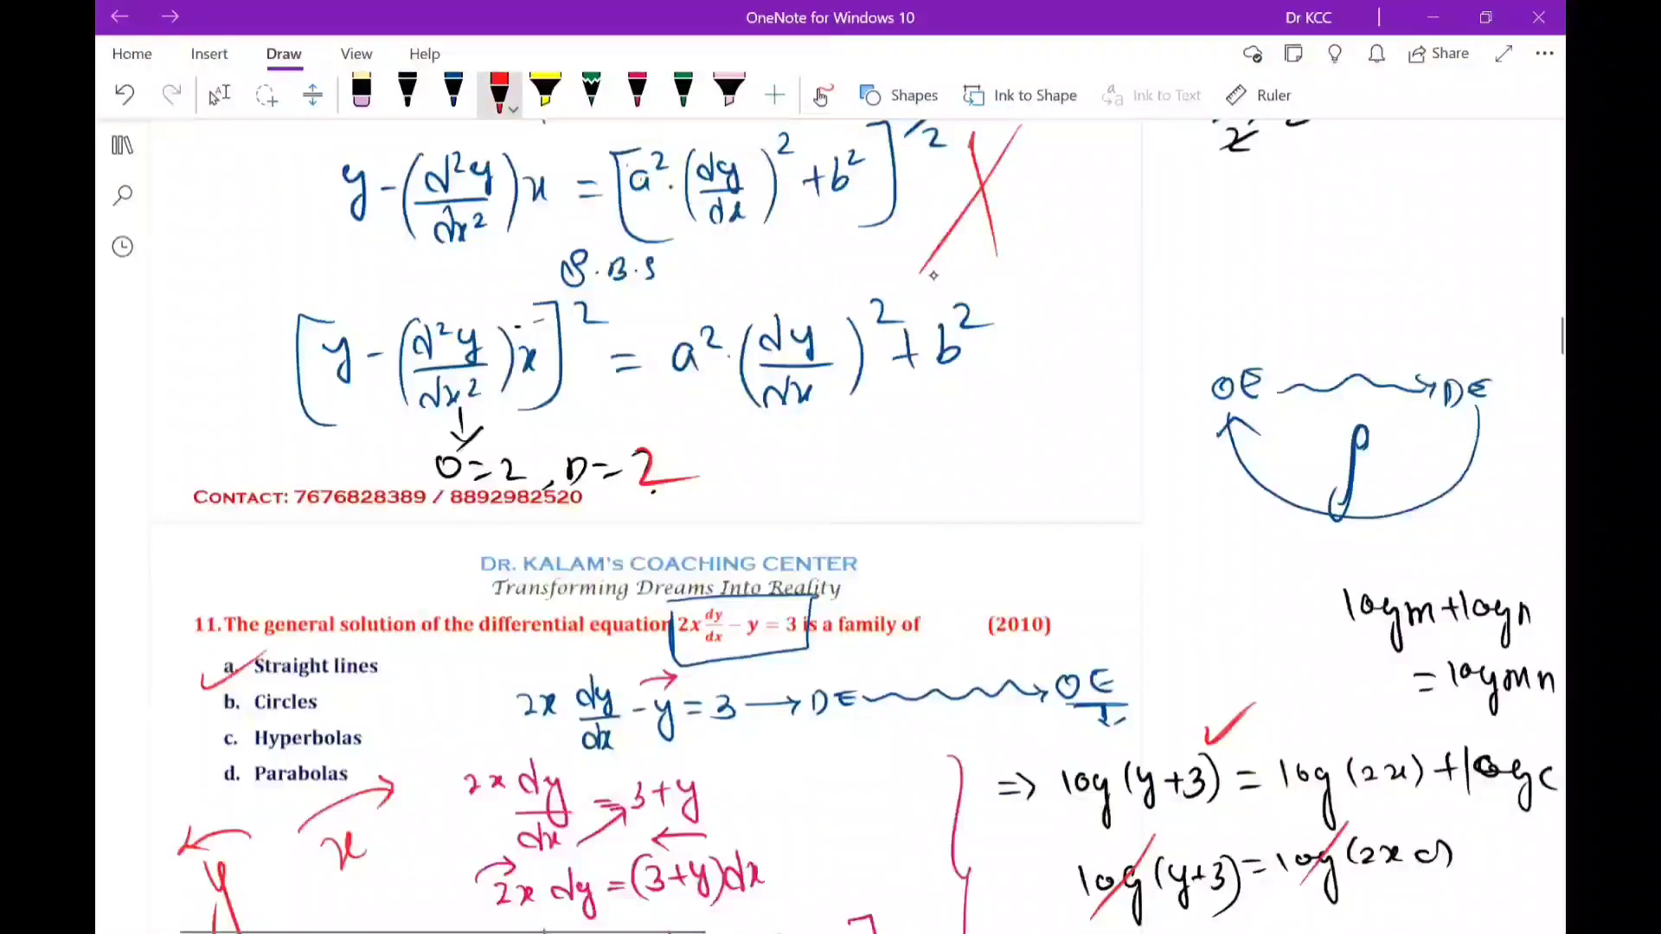
scroll(934, 276, down, 15)
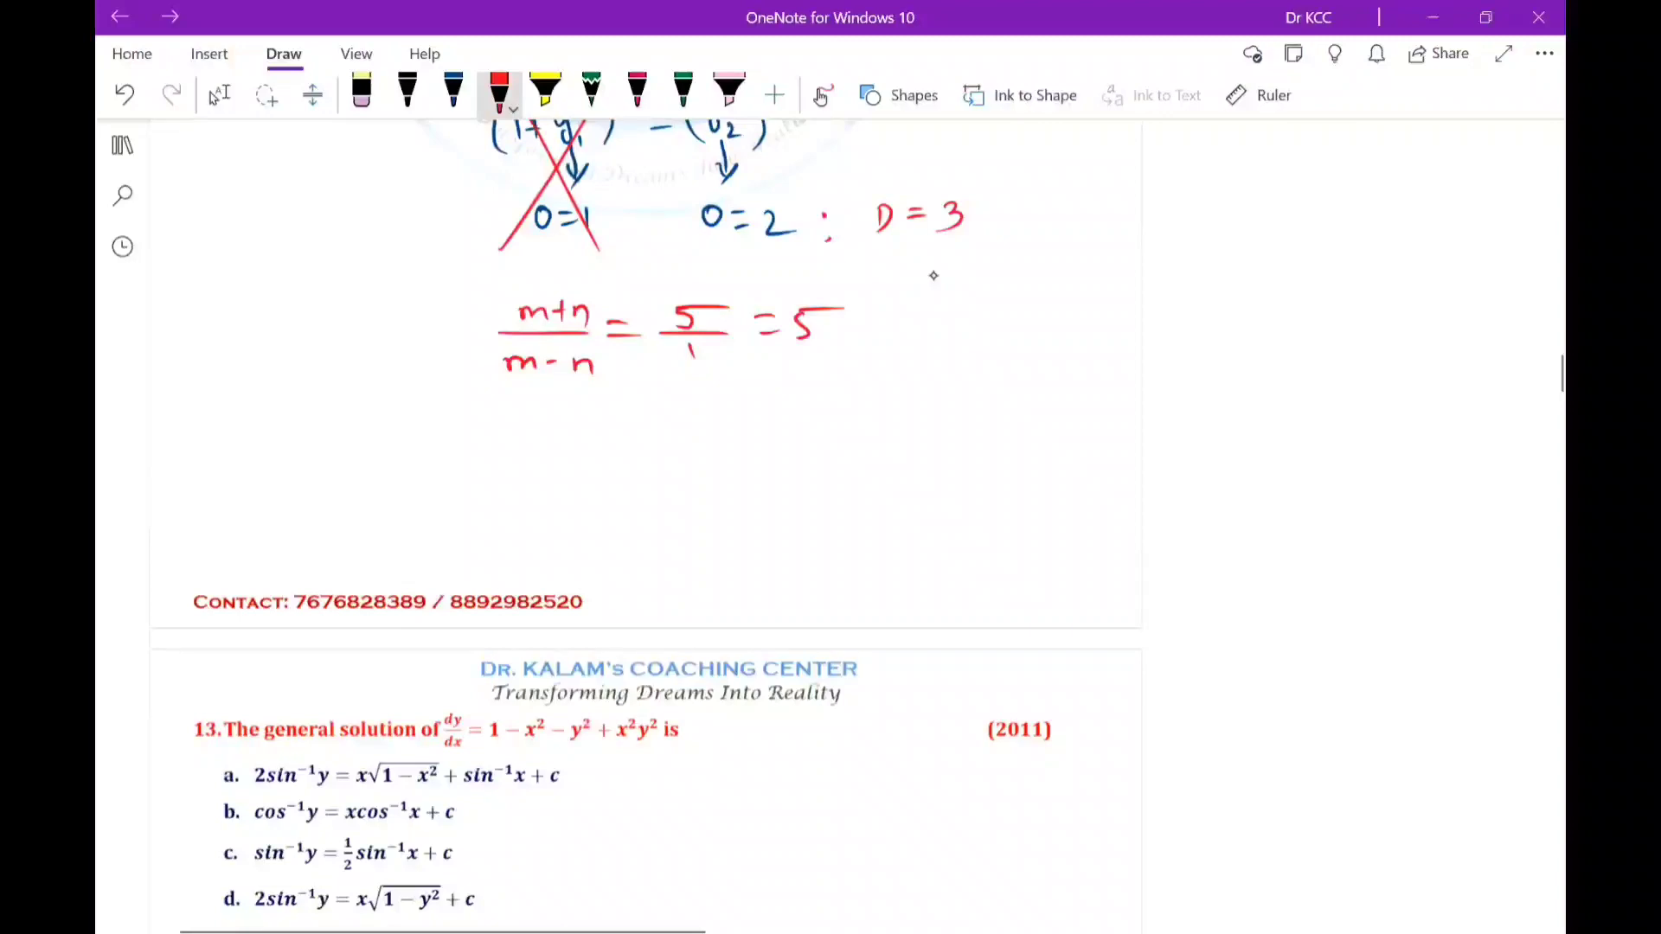
scroll(934, 275, down, 8)
scroll(933, 275, down, 1)
key(Escape)
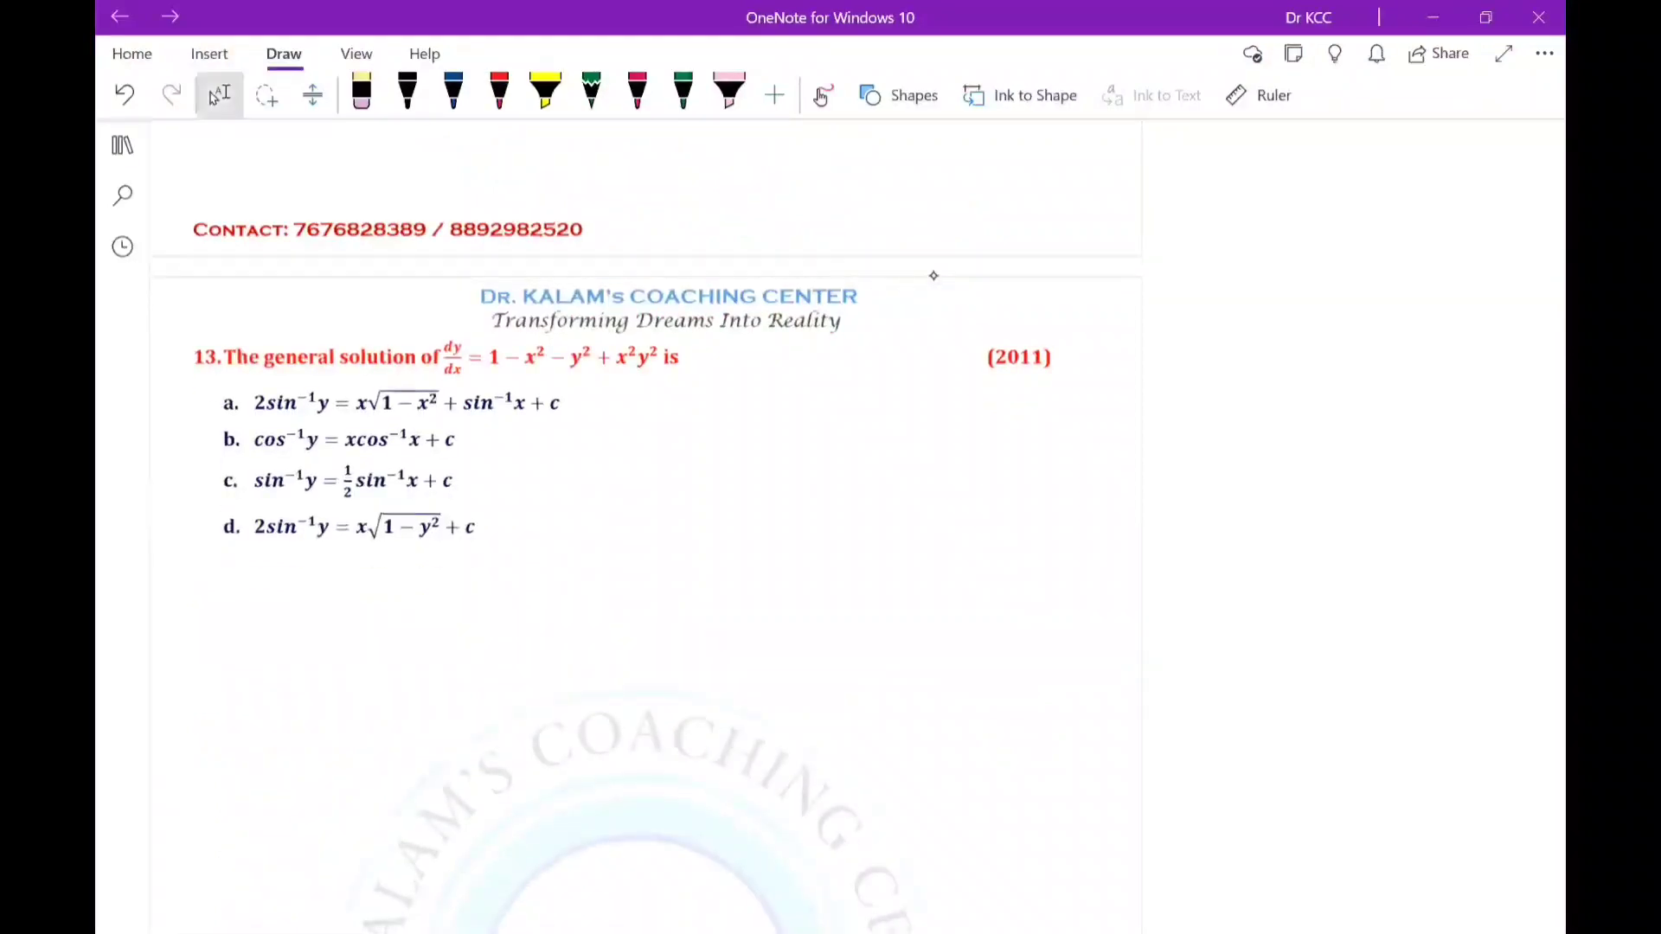
click(499, 94)
drag(489, 377, 645, 376)
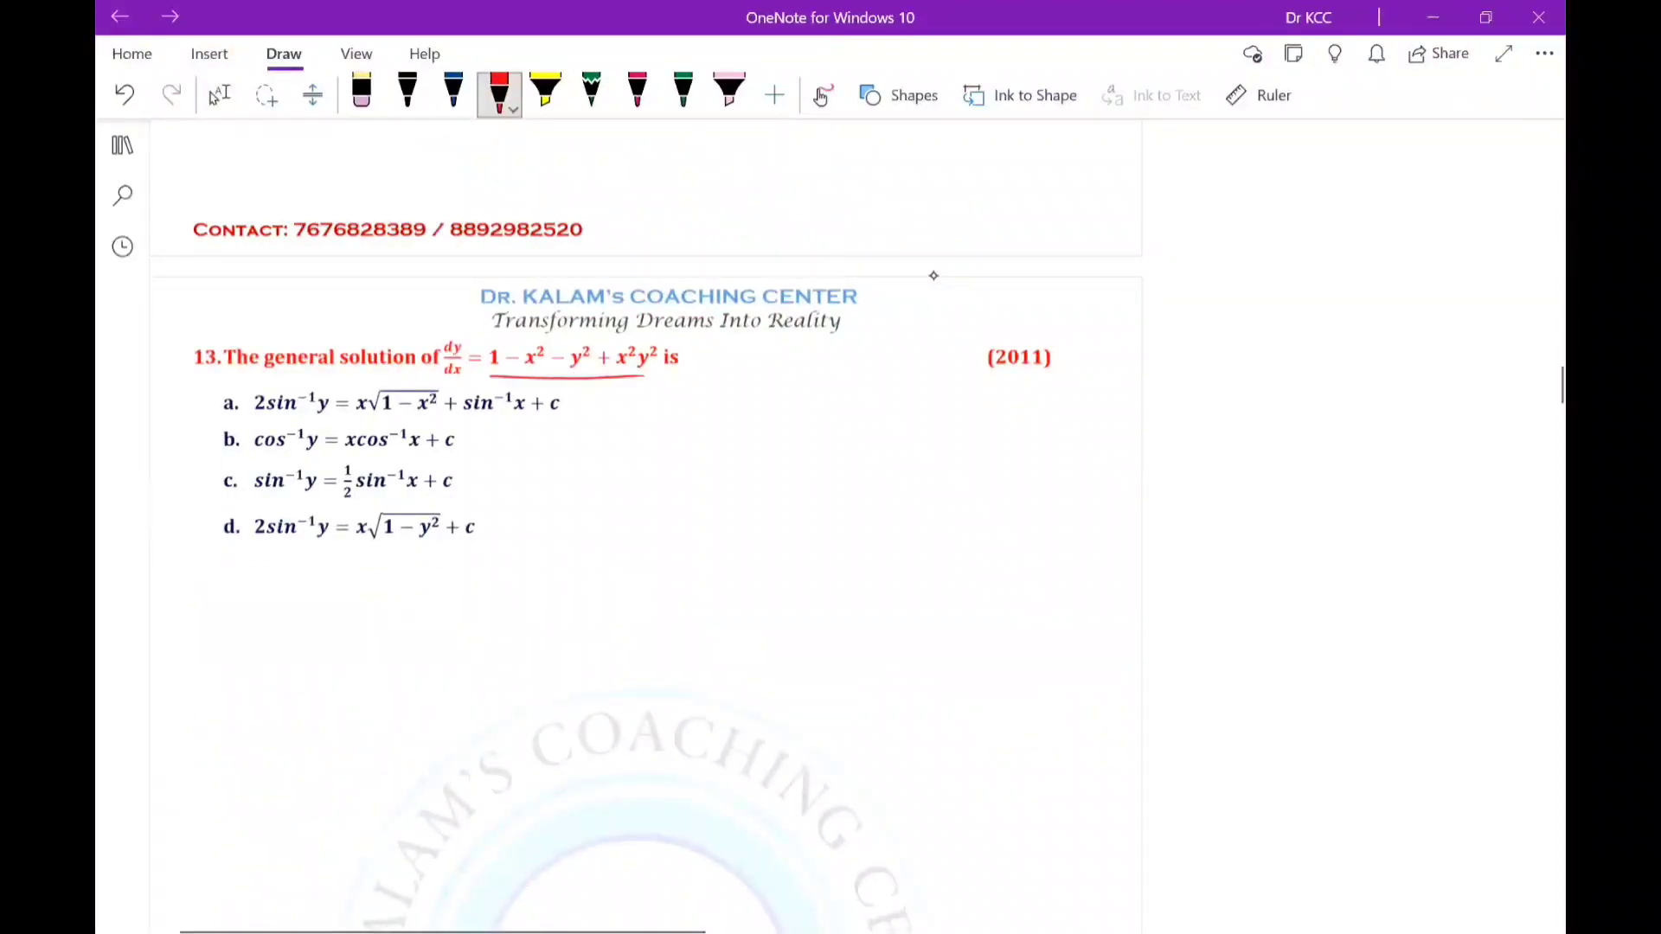
In blue ink, bracket dy/dx and mark it squared.
click(454, 92)
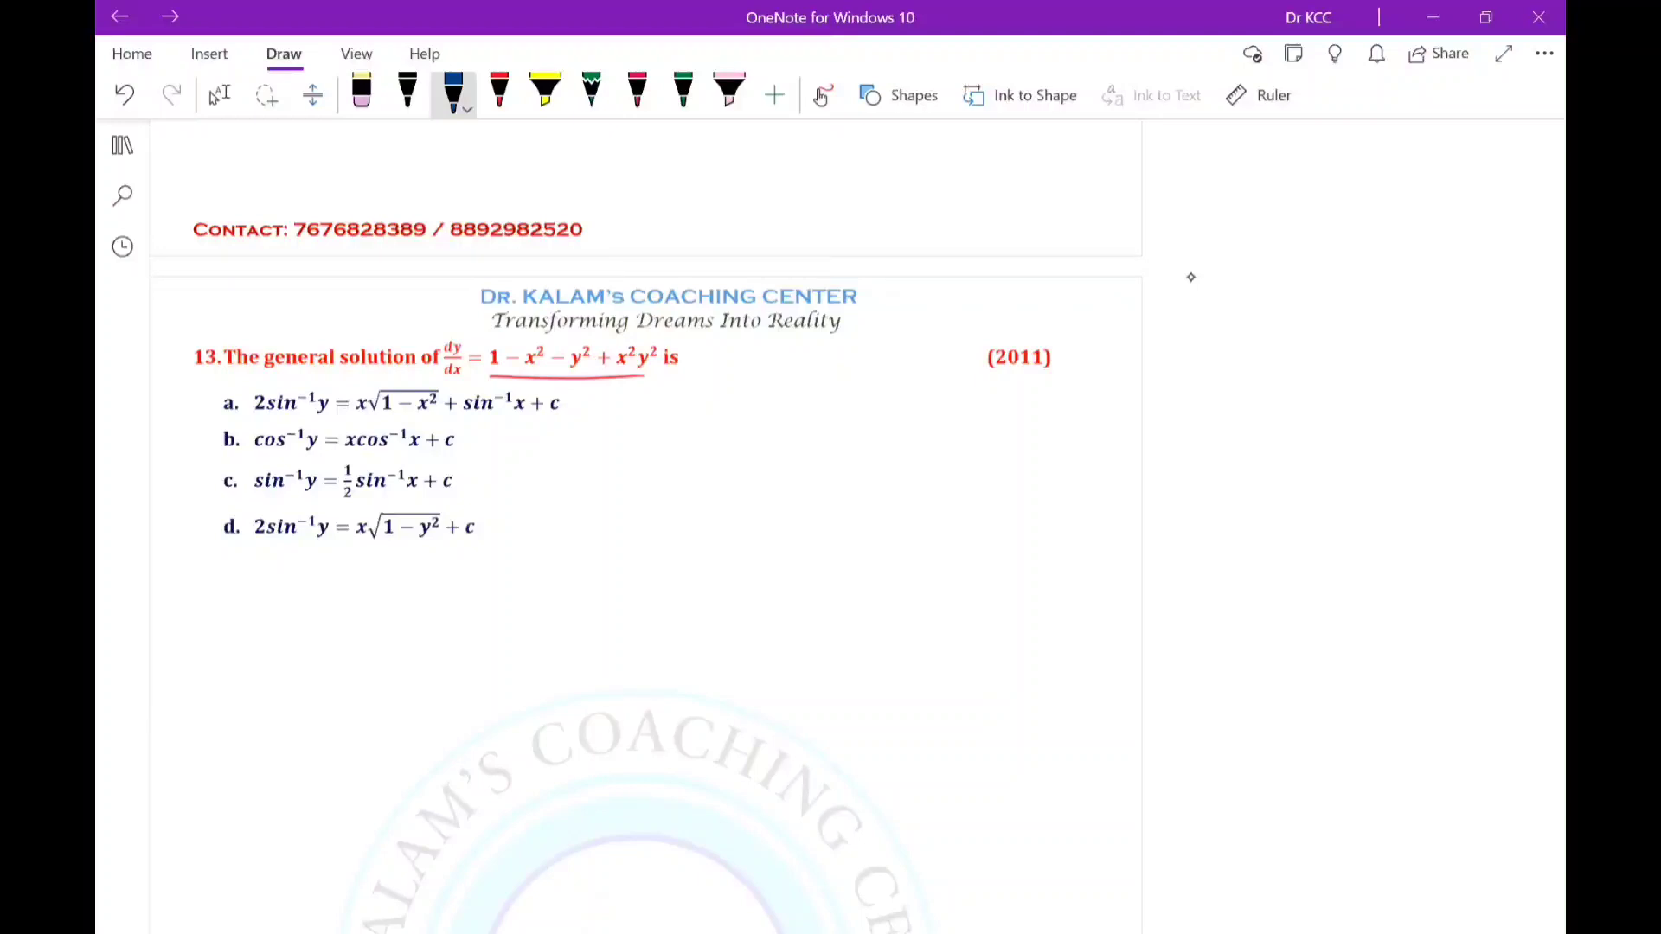
drag(451, 334, 449, 382)
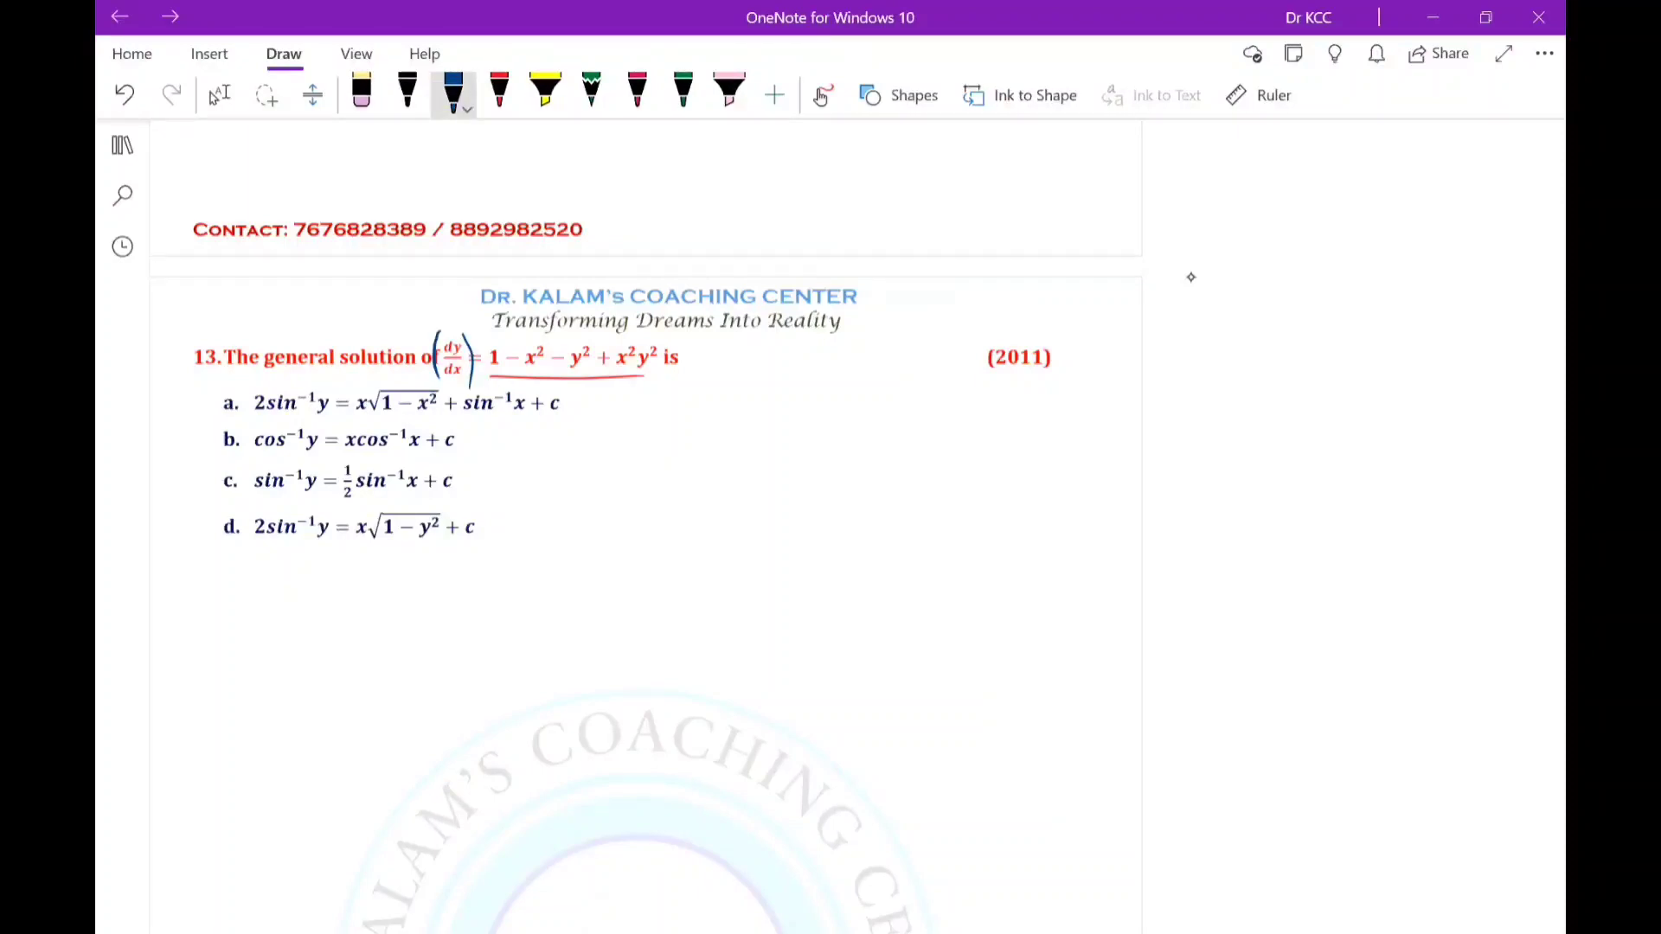
drag(474, 325, 487, 336)
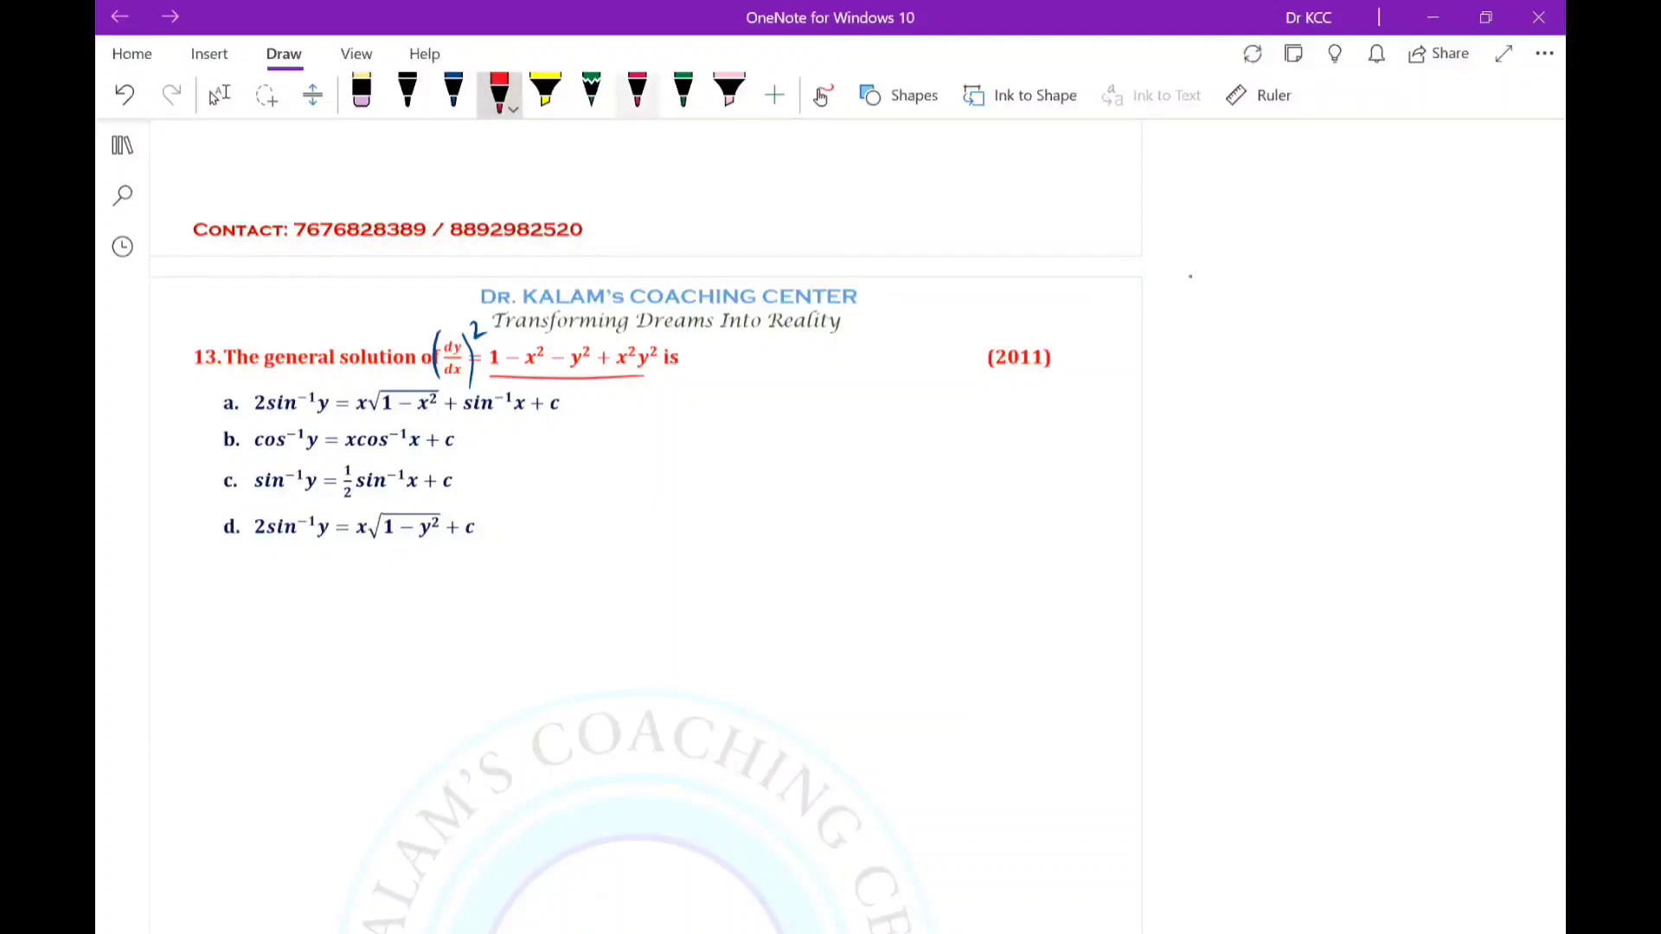
In dark red ink, draw an implies arrow after option a and write (dy/dx)² =.
click(638, 91)
drag(563, 425, 584, 432)
mouse_move(575, 415)
mouse_down()
mouse_move(575, 435)
mouse_move(658, 437)
mouse_up()
mouse_move(641, 443)
mouse_down()
mouse_move(628, 468)
mouse_move(669, 466)
mouse_up()
drag(614, 406, 607, 465)
mouse_move(684, 405)
mouse_down()
mouse_move(711, 432)
mouse_move(773, 431)
mouse_up()
Write the right-hand side 1 − x² − y² + x²y².
mouse_move(788, 425)
mouse_down()
mouse_move(790, 440)
mouse_move(837, 433)
mouse_up()
drag(853, 424, 858, 441)
drag(866, 423, 864, 447)
drag(871, 411, 905, 428)
mouse_move(896, 418)
mouse_down()
mouse_move(896, 439)
mouse_move(916, 433)
mouse_up()
drag(920, 418, 913, 433)
drag(925, 408, 949, 447)
drag(956, 412, 965, 419)
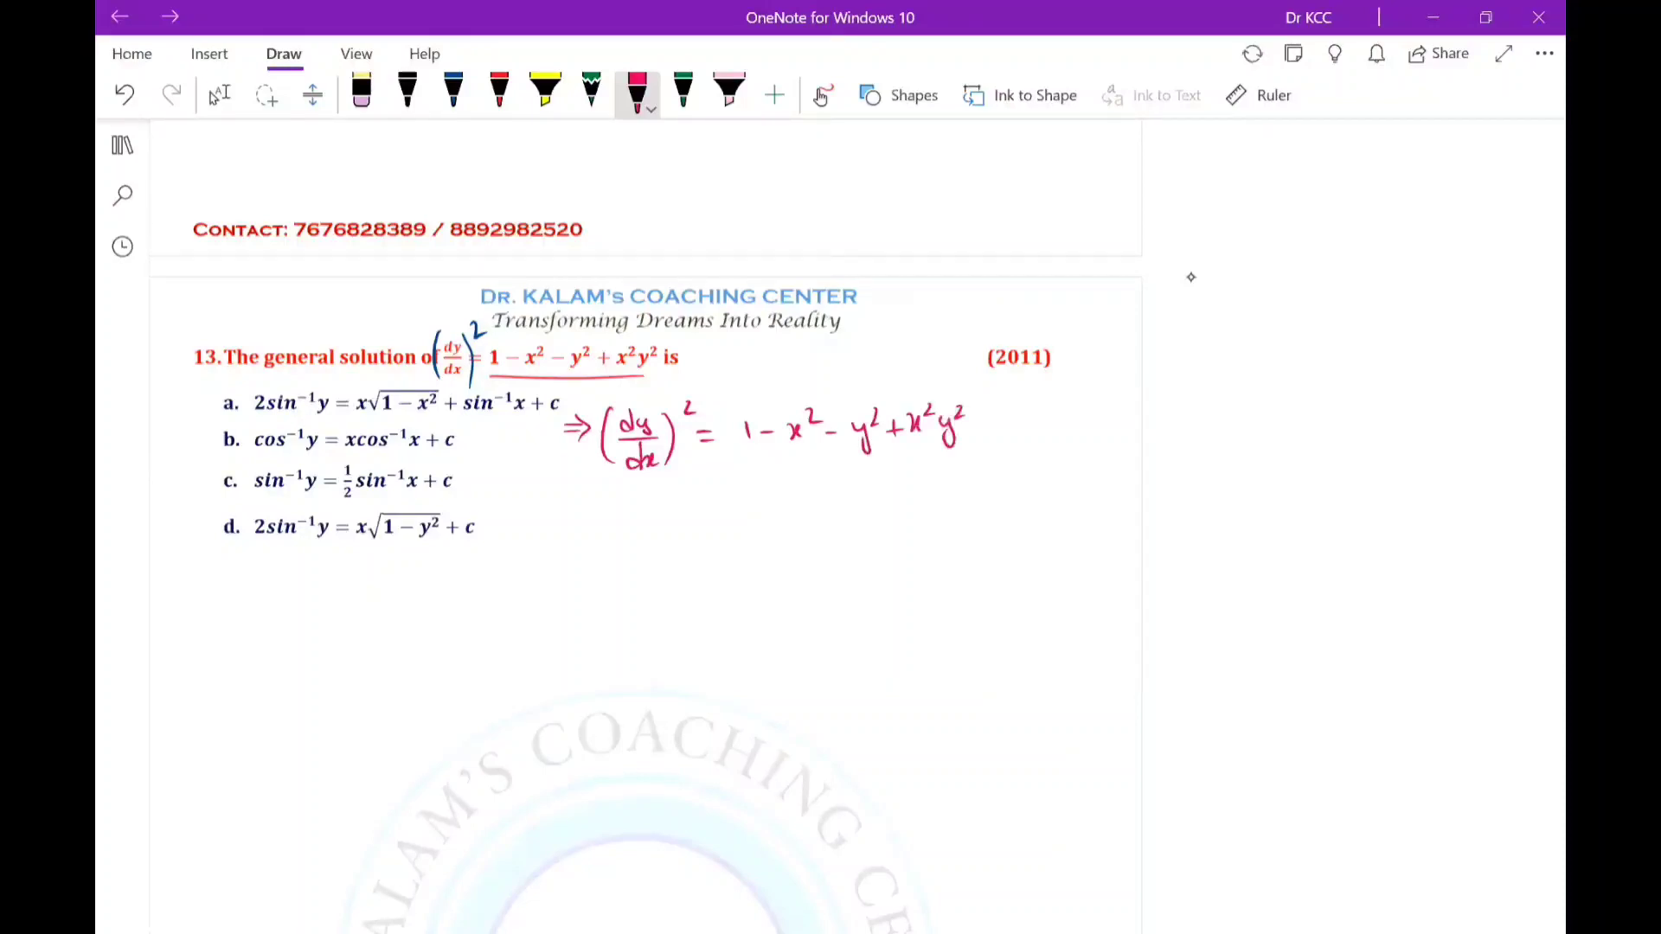
In blue ink, underline the two y² terms.
click(453, 91)
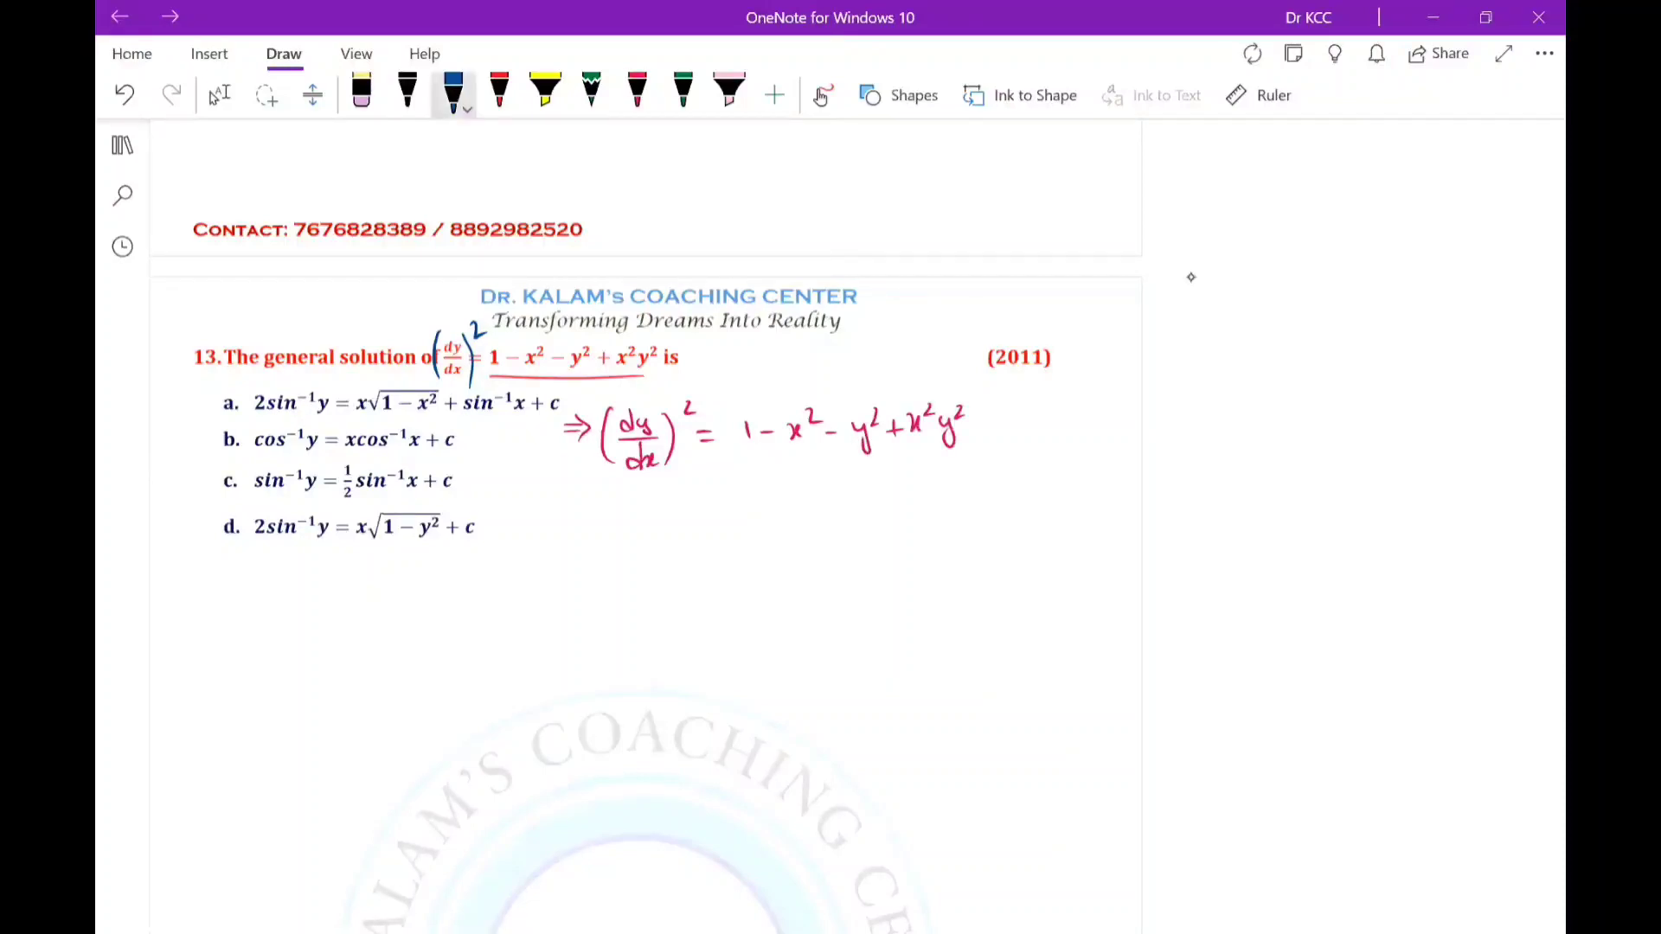
drag(857, 466, 887, 464)
drag(934, 458, 959, 455)
Write the next line = 1 − x² − y²(1 − x²).
drag(703, 518, 720, 520)
drag(706, 527, 720, 526)
drag(736, 515, 738, 526)
drag(750, 520, 756, 519)
drag(770, 511, 775, 530)
drag(789, 506, 825, 521)
mouse_move(844, 513)
mouse_down()
mouse_move(853, 538)
mouse_move(871, 513)
mouse_up()
drag(896, 489, 891, 520)
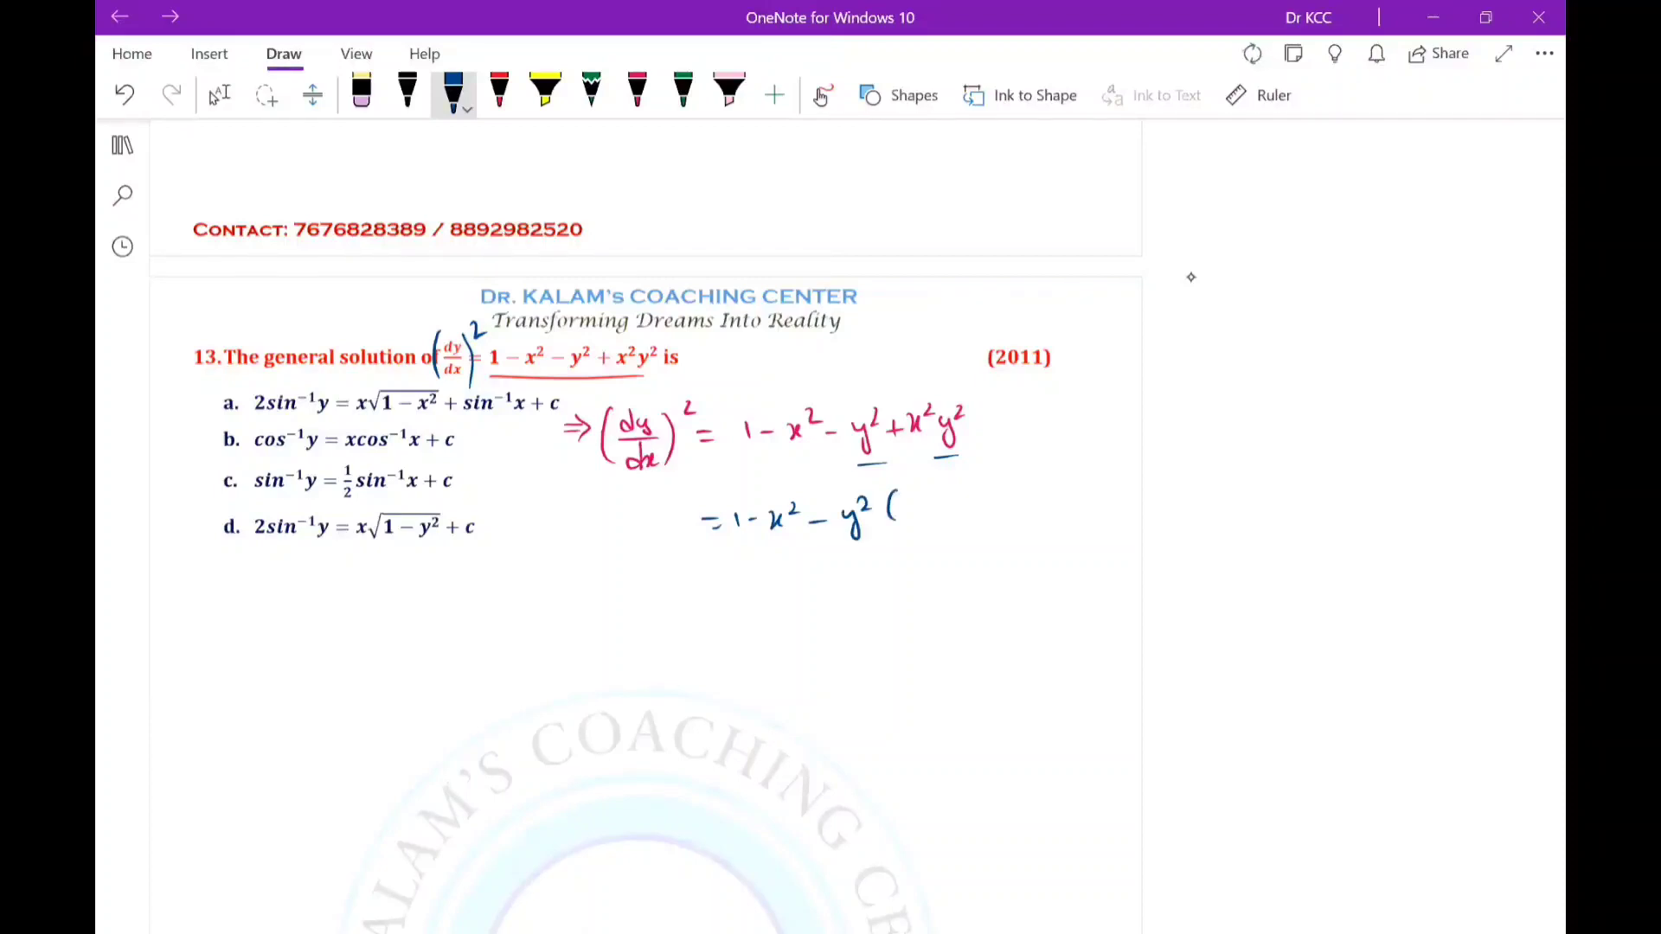
mouse_move(906, 498)
mouse_down()
mouse_move(908, 518)
mouse_move(931, 505)
mouse_up()
mouse_move(943, 497)
mouse_down()
mouse_move(955, 512)
mouse_move(973, 497)
mouse_up()
drag(984, 482, 990, 517)
In red ink, underline both occurrences of 1 − x².
click(638, 91)
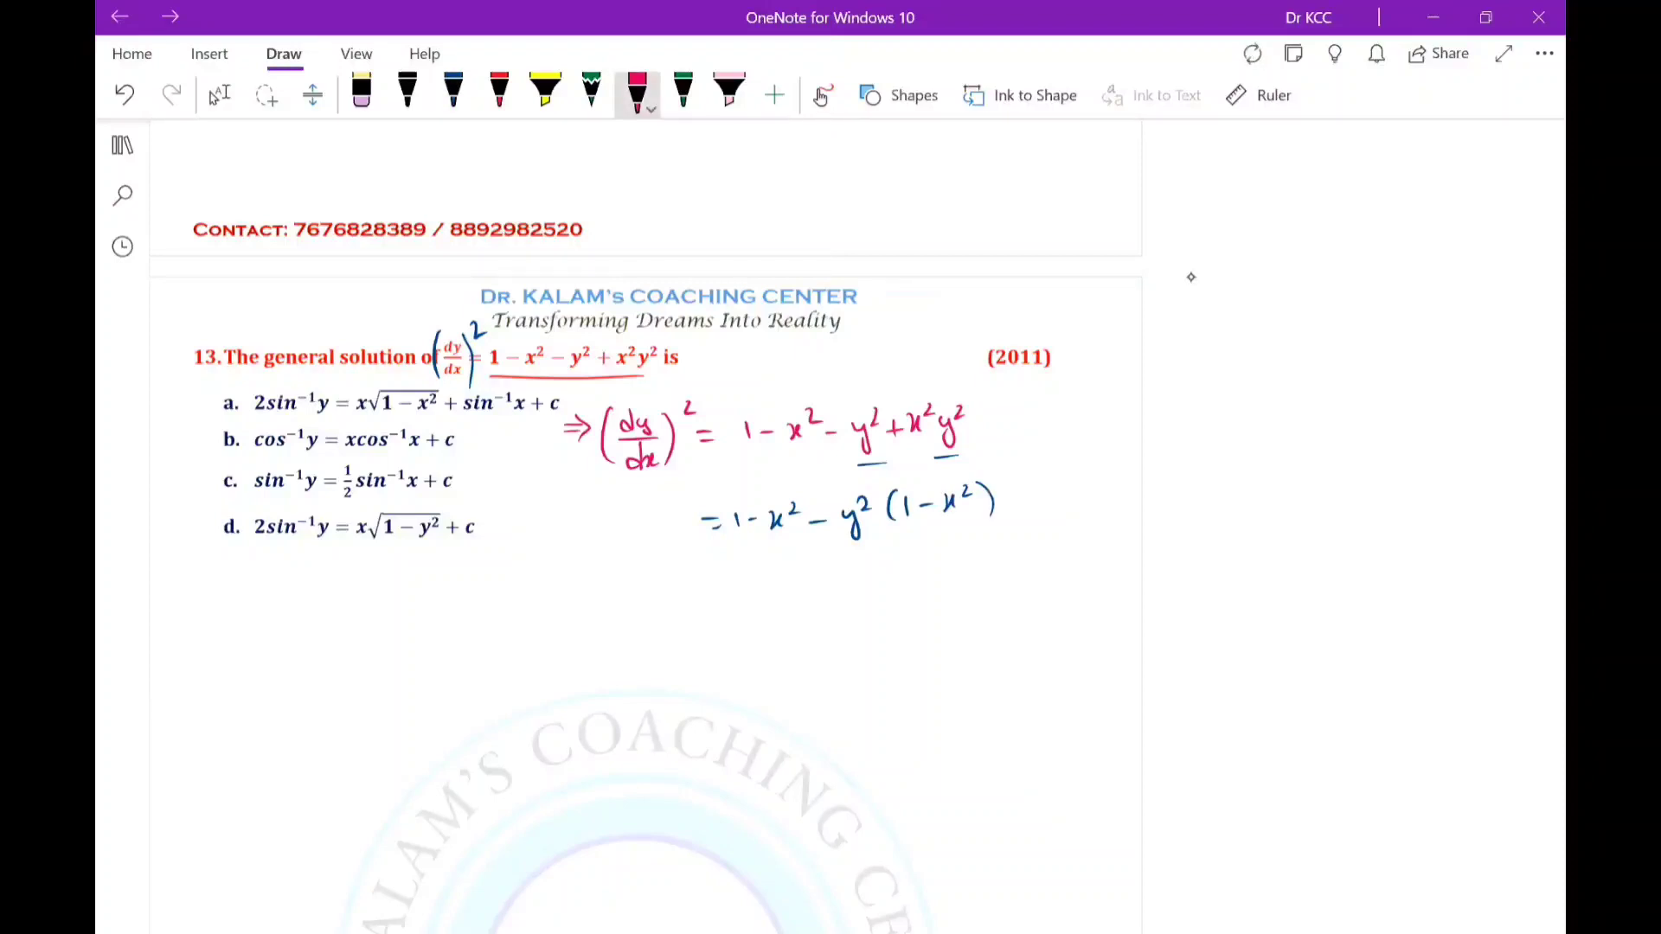
drag(735, 540, 788, 537)
drag(914, 522, 967, 518)
Write the factored line = (1 − x²)(1 − y²).
drag(702, 593, 722, 592)
drag(701, 603, 723, 602)
drag(754, 584, 751, 607)
drag(764, 588, 765, 603)
drag(781, 596, 814, 604)
drag(814, 589, 801, 604)
mouse_move(819, 581)
mouse_down()
mouse_move(834, 614)
mouse_move(875, 595)
mouse_up()
drag(875, 572, 877, 596)
drag(886, 581, 897, 580)
drag(921, 569, 928, 597)
drag(941, 563, 960, 592)
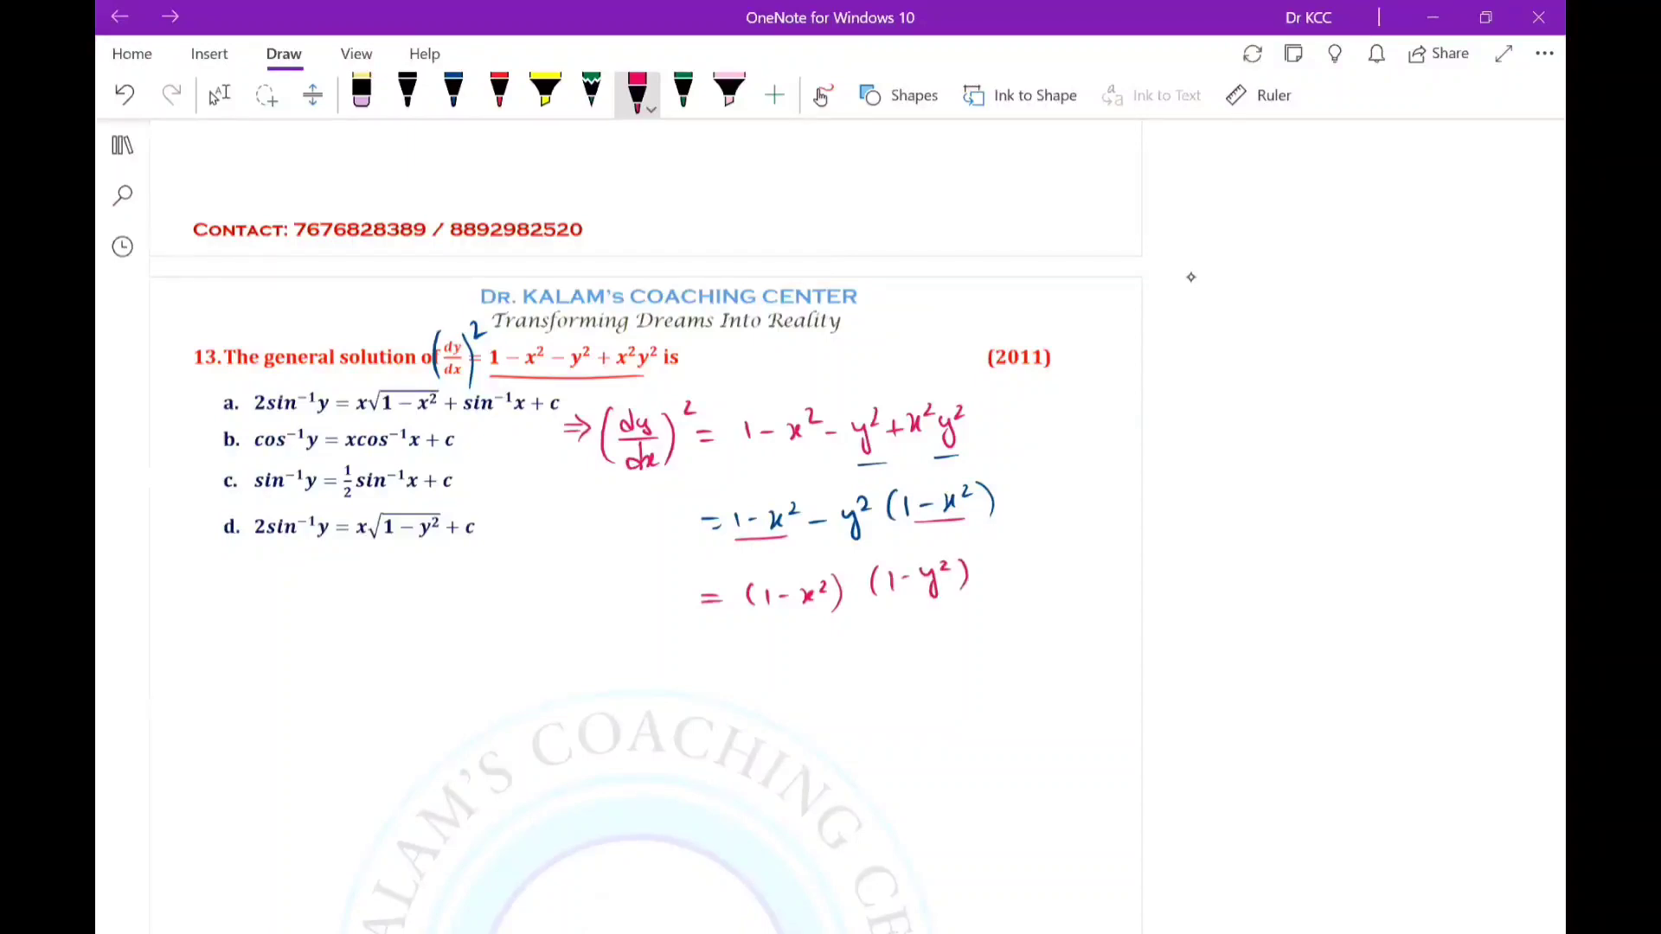
Begin writing dy/dx to the left of the factored line.
drag(640, 568, 631, 597)
drag(650, 581, 658, 605)
mouse_move(634, 608)
mouse_down()
mouse_move(671, 607)
mouse_move(655, 632)
mouse_move(672, 630)
mouse_up()
Bracket and square dy/dx so the line reads (dy/dx)² = (1 − x²)(1 − y²).
drag(623, 563, 616, 624)
drag(679, 588, 685, 634)
drag(702, 571, 714, 583)
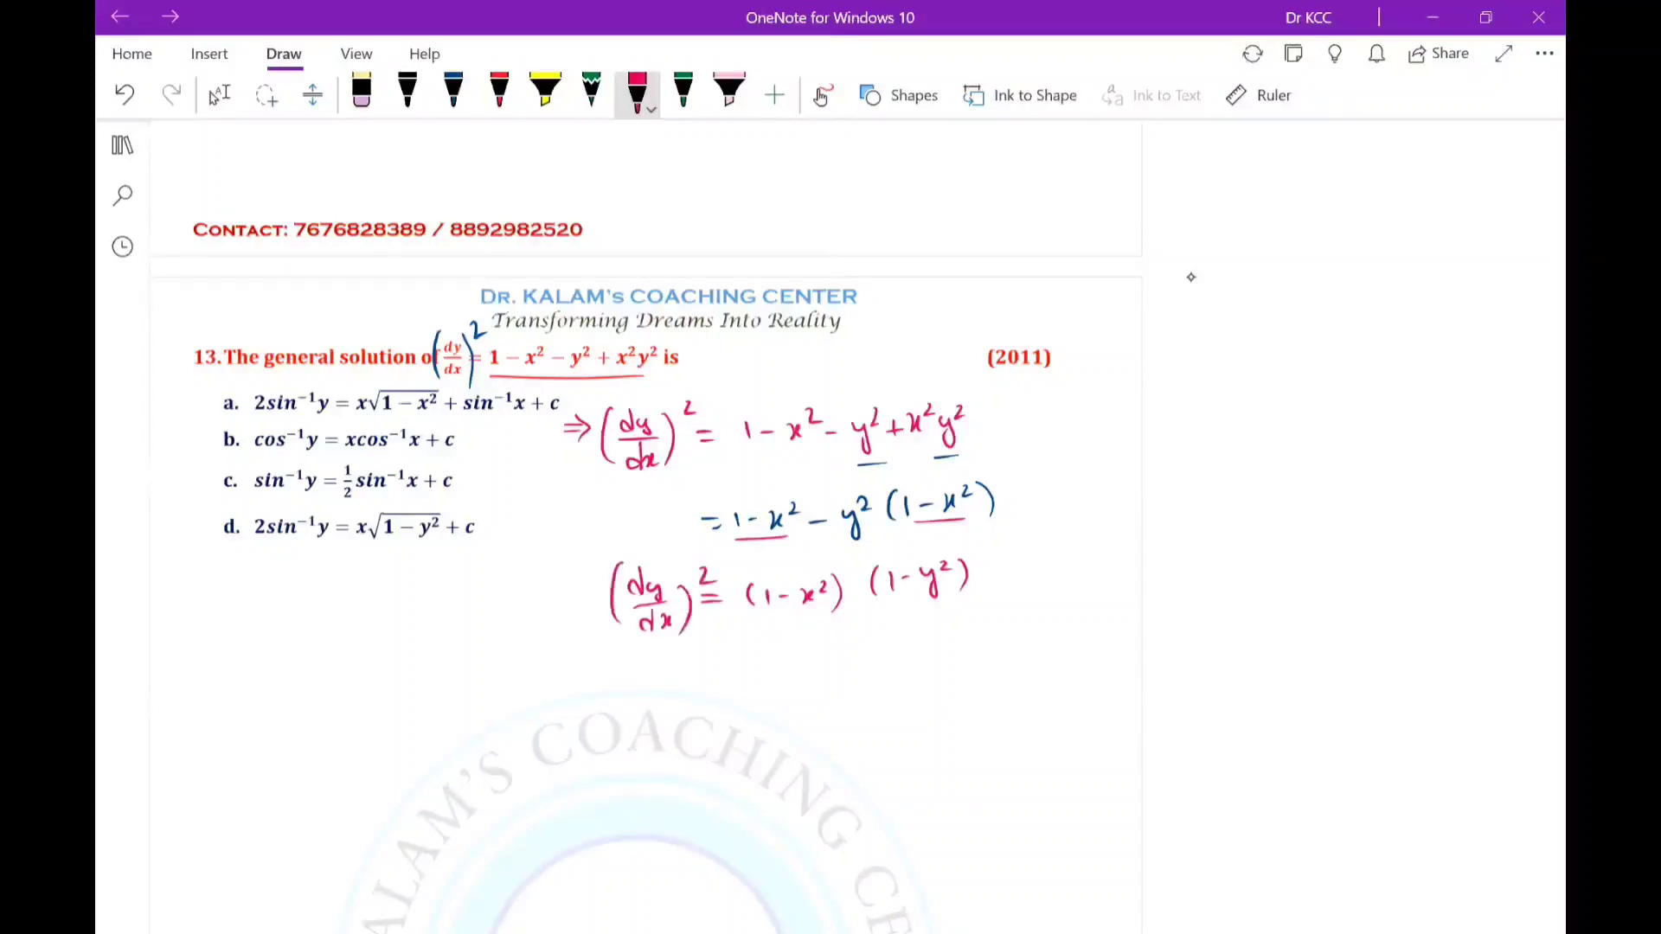
Take square roots: write dy/dx = √(1 − x²)·√(1 − y²) on the next line.
drag(649, 661, 650, 690)
drag(655, 676, 669, 701)
mouse_move(659, 709)
mouse_down()
mouse_move(655, 730)
mouse_move(677, 727)
mouse_up()
drag(677, 709, 664, 729)
drag(693, 684, 704, 682)
mouse_move(692, 693)
mouse_down()
mouse_move(732, 699)
mouse_move(810, 661)
mouse_move(735, 697)
mouse_up()
drag(744, 687, 785, 697)
drag(784, 680, 773, 698)
drag(788, 675, 801, 688)
drag(824, 684, 825, 685)
mouse_move(837, 684)
mouse_down()
mouse_move(908, 649)
mouse_move(860, 684)
mouse_up()
drag(868, 677, 875, 677)
mouse_move(883, 666)
mouse_down()
mouse_move(891, 696)
mouse_move(915, 676)
mouse_up()
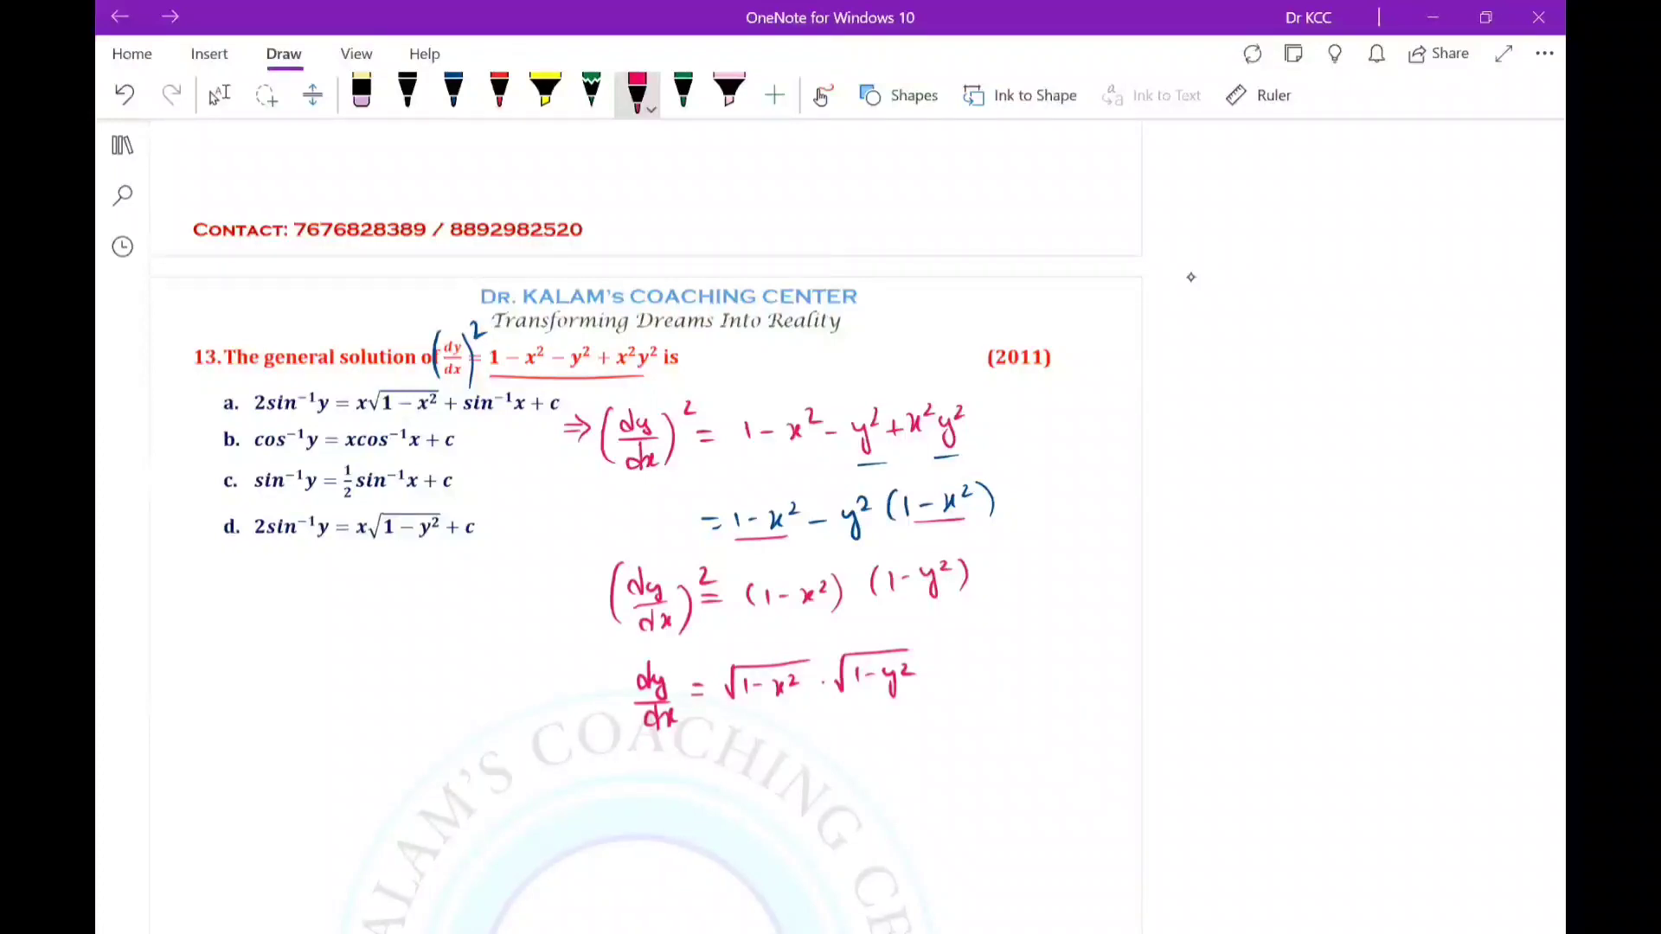
Draw an arrow moving √(1 − y²) across and write dy/√(1 − y²) =.
mouse_move(848, 624)
mouse_down()
mouse_move(888, 642)
mouse_move(849, 632)
mouse_up()
drag(554, 728, 552, 753)
mouse_move(561, 742)
mouse_down()
mouse_move(568, 779)
mouse_move(603, 784)
mouse_move(559, 817)
mouse_up()
drag(567, 809, 575, 809)
drag(585, 803, 595, 837)
drag(612, 794, 622, 808)
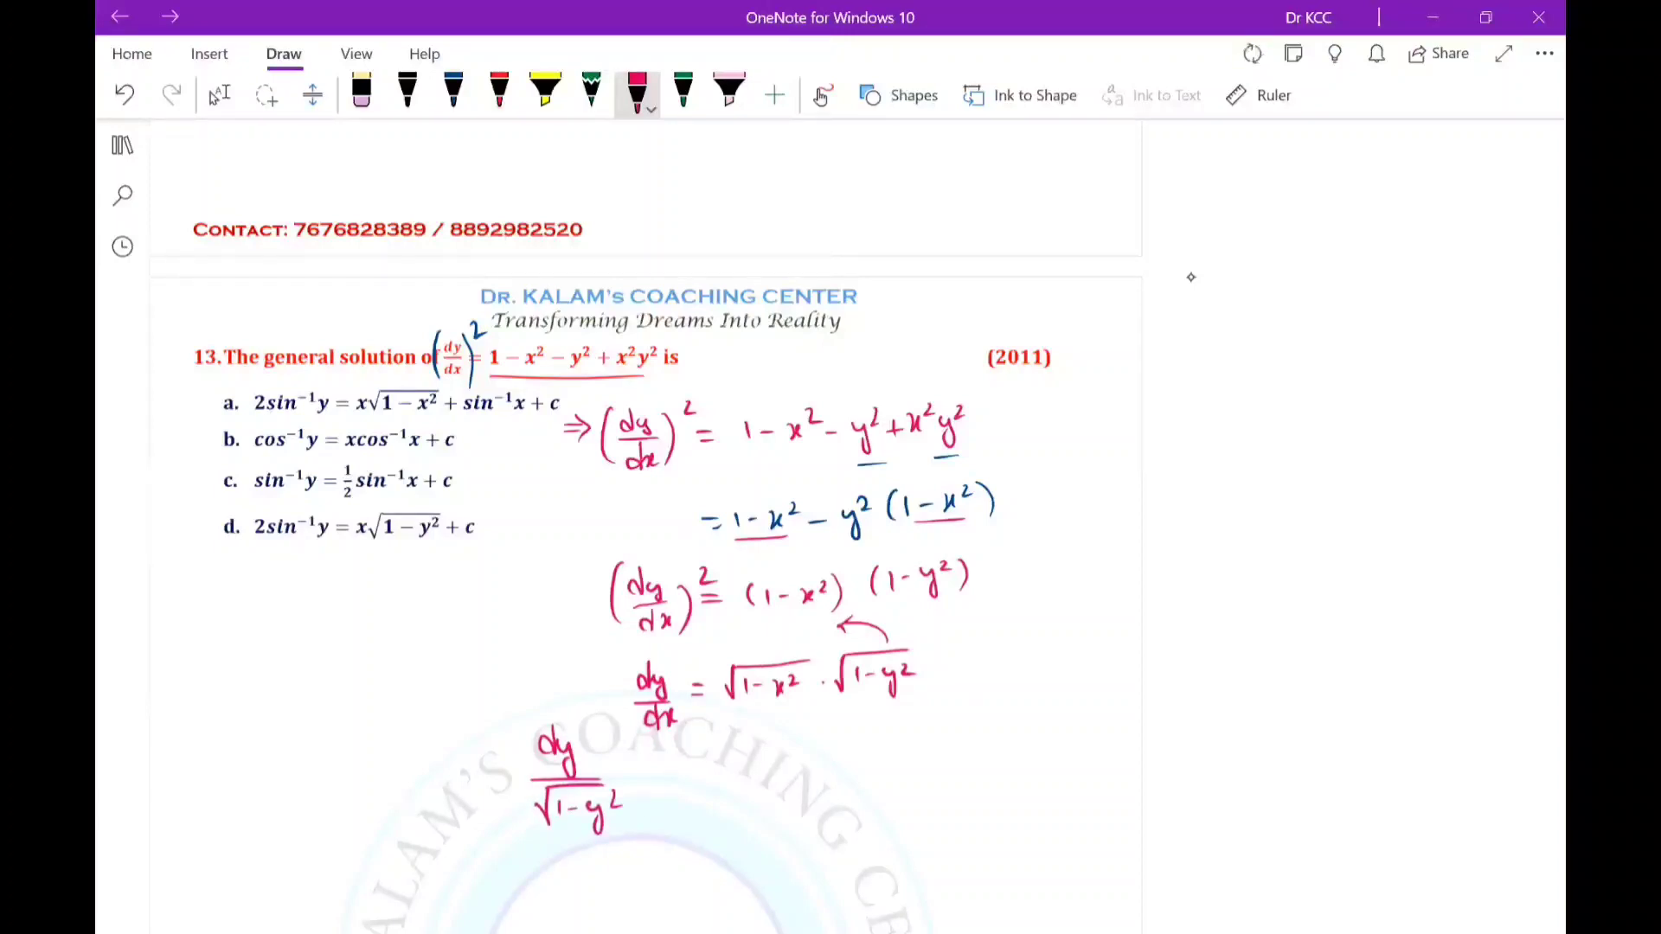
drag(653, 767, 665, 766)
drag(652, 776, 665, 775)
Draw an arrow moving dx across and complete the right side √(1 − x²) dx.
drag(693, 720, 712, 701)
drag(681, 766, 752, 742)
mouse_move(705, 756)
mouse_down()
mouse_move(705, 775)
mouse_move(720, 761)
mouse_move(741, 776)
mouse_up()
drag(742, 758, 730, 777)
drag(746, 752, 757, 760)
drag(773, 737, 775, 770)
drag(781, 751, 793, 770)
drag(794, 750, 781, 771)
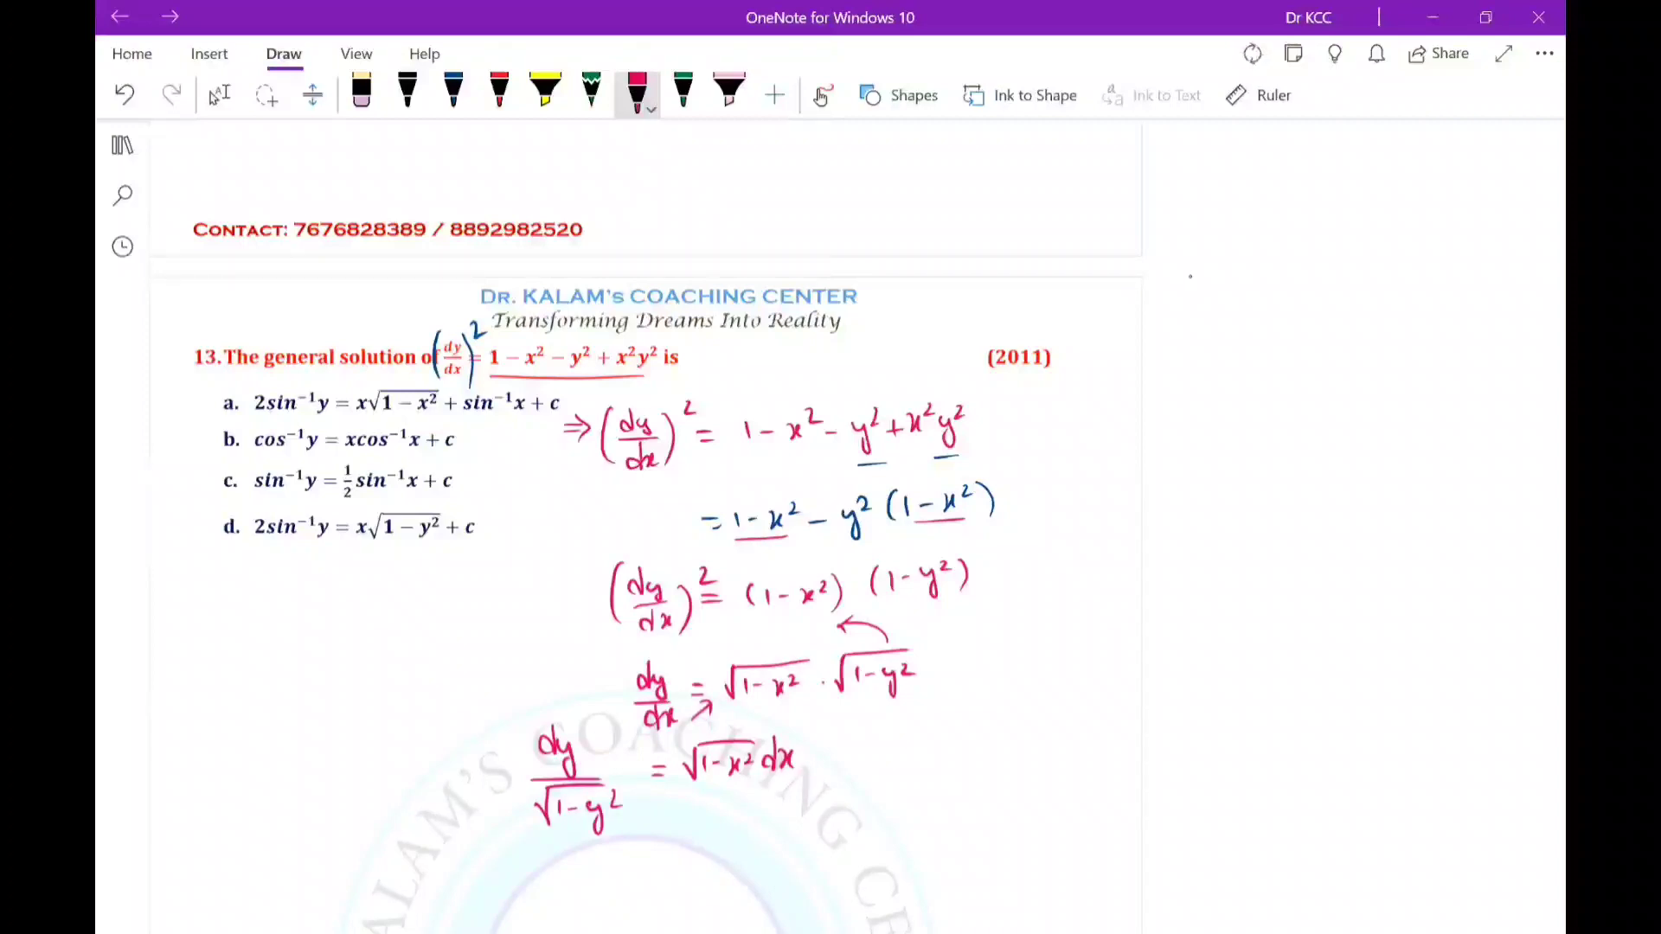
click(408, 91)
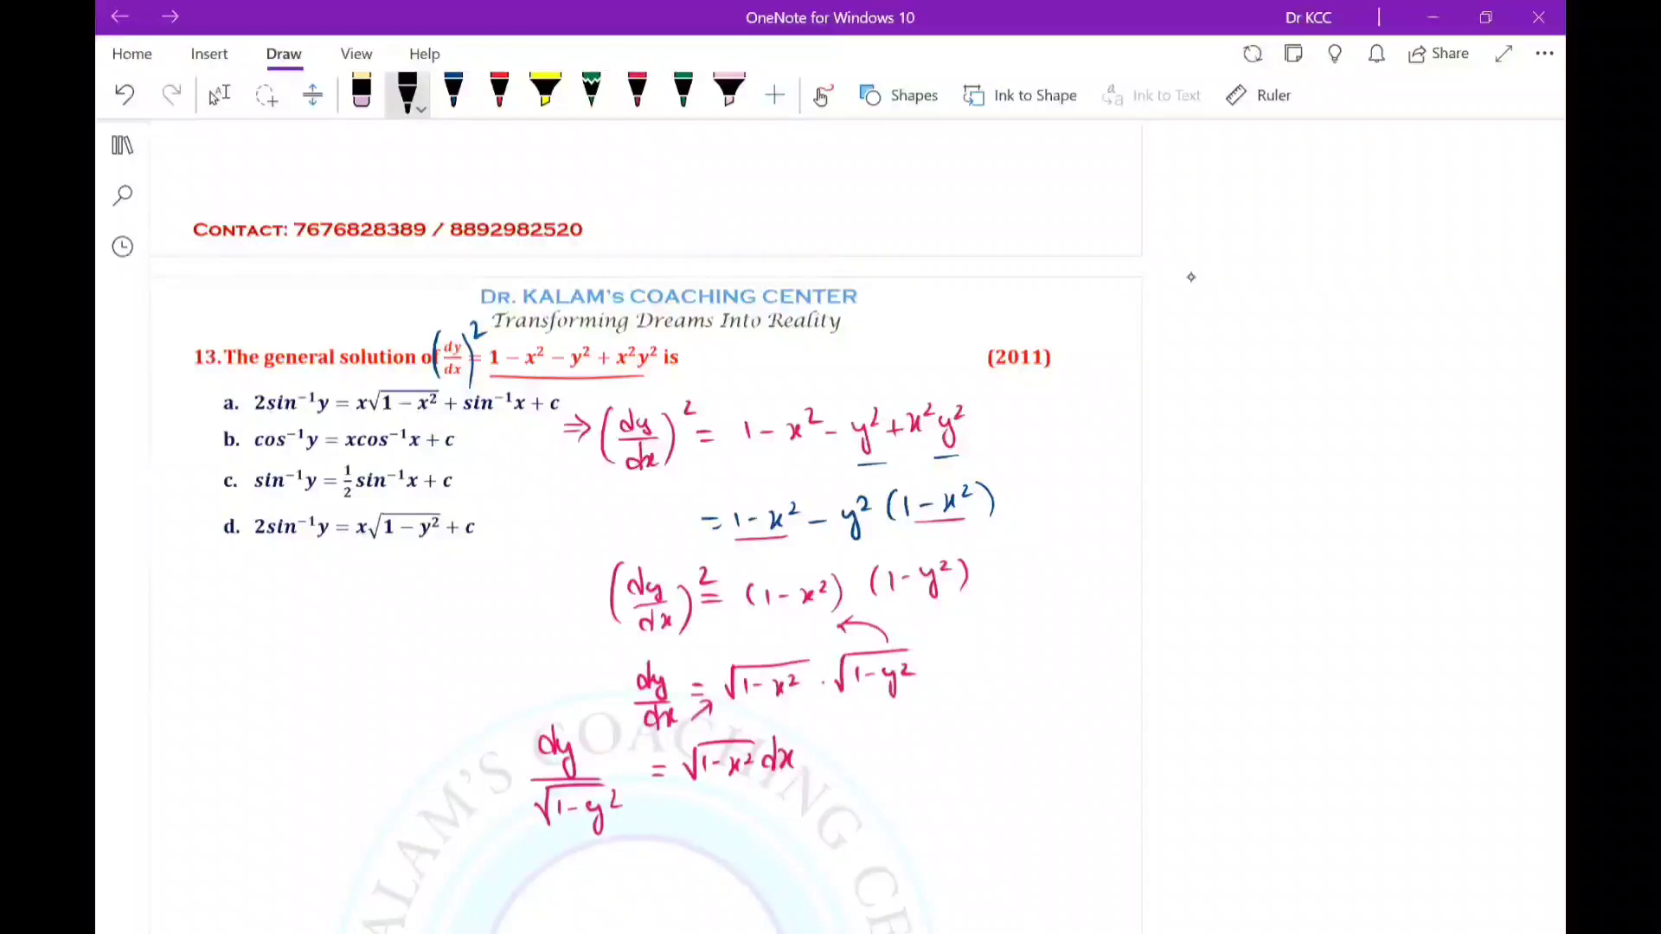
In black ink, write the standard formula start ∫√(a² − x²)dx = x/2.
mouse_move(1073, 519)
mouse_down()
mouse_move(1061, 573)
mouse_move(1142, 516)
mouse_move(1110, 560)
mouse_move(1122, 548)
mouse_up()
drag(1126, 552, 1135, 552)
drag(1144, 543, 1140, 559)
mouse_move(1160, 536)
mouse_down()
mouse_move(1178, 545)
mouse_move(1165, 515)
mouse_up()
mouse_move(1198, 515)
mouse_down()
mouse_move(1193, 552)
mouse_move(1256, 535)
mouse_up()
drag(1243, 546, 1282, 544)
drag(1268, 543, 1306, 545)
mouse_move(1295, 566)
mouse_down()
mouse_move(1320, 580)
mouse_move(1385, 511)
mouse_move(1365, 547)
mouse_up()
Continue the formula with √(a² − x²) + a²/2.
mouse_move(1384, 510)
mouse_down()
mouse_move(1414, 509)
mouse_move(1383, 538)
mouse_up()
drag(1389, 543, 1397, 543)
drag(1401, 536, 1424, 549)
drag(1429, 531, 1438, 538)
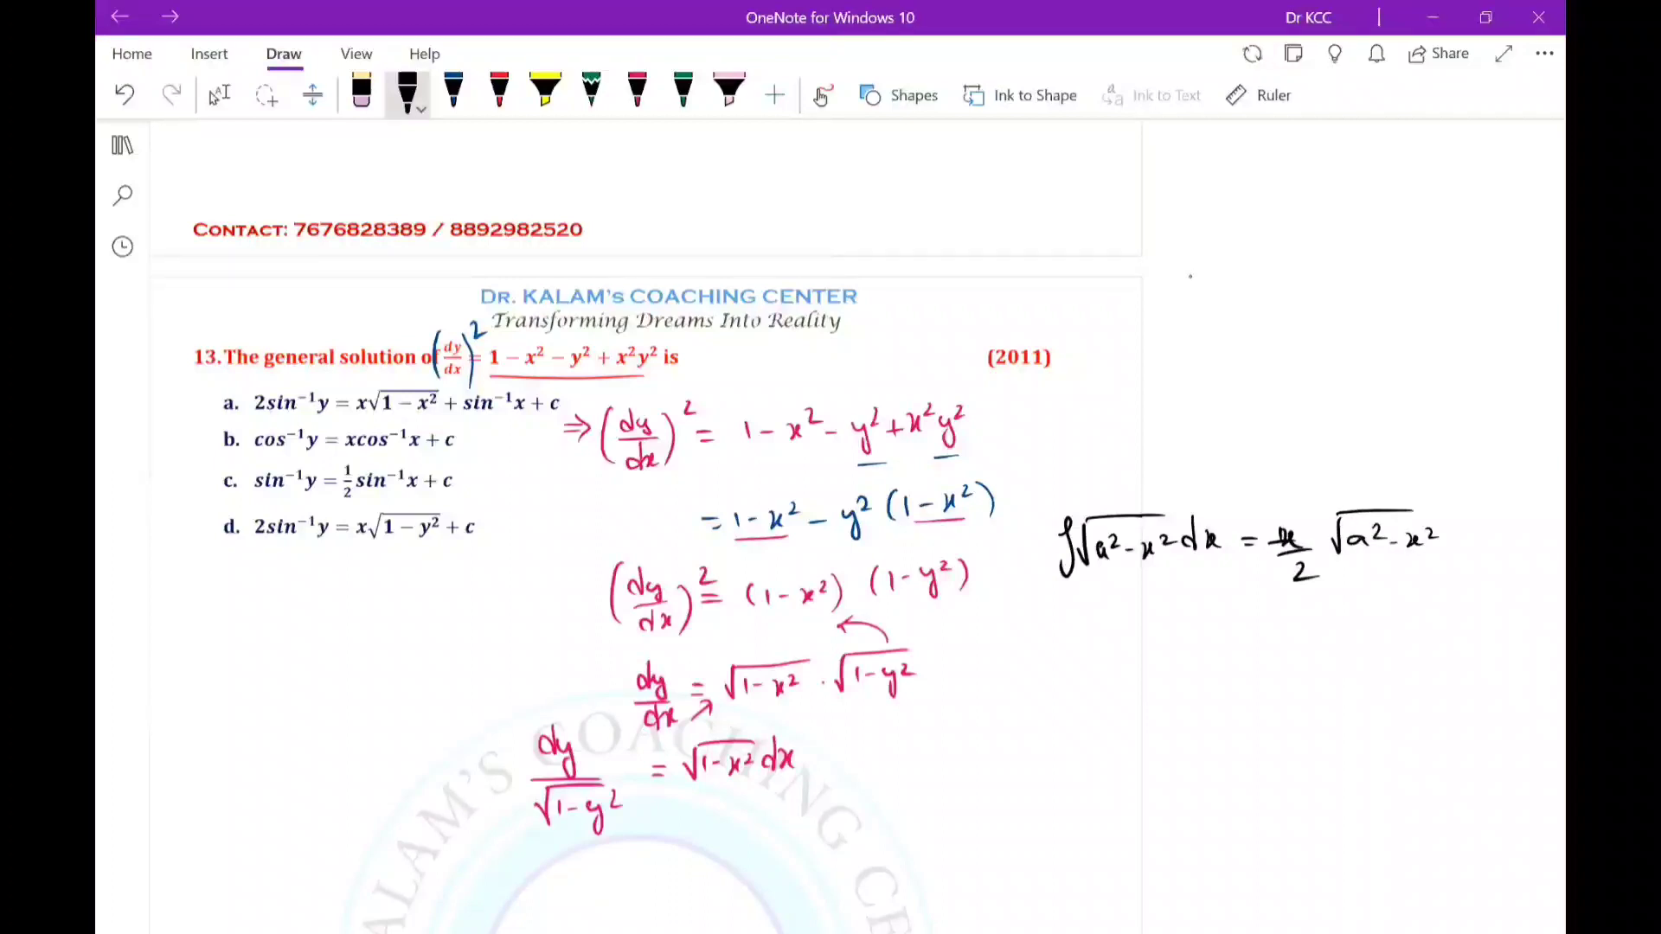
scroll(1191, 277, right, 3)
click(408, 90)
drag(1271, 540, 1326, 540)
drag(1332, 517, 1345, 544)
click(1374, 525)
mouse_move(1328, 562)
mouse_down()
mouse_move(1355, 577)
mouse_move(1366, 544)
mouse_up()
Finish the formula with sin⁻¹(x/a) + c and frame it in a box.
click(1382, 520)
drag(1383, 530, 1412, 543)
drag(1403, 519, 1412, 518)
drag(1422, 509, 1439, 533)
drag(1450, 514, 1459, 530)
mouse_move(1465, 514)
mouse_down()
mouse_move(1456, 531)
mouse_move(1474, 537)
mouse_up()
drag(1470, 542, 1488, 548)
drag(1510, 531, 1525, 530)
drag(1518, 522, 1518, 538)
drag(1540, 524, 1538, 541)
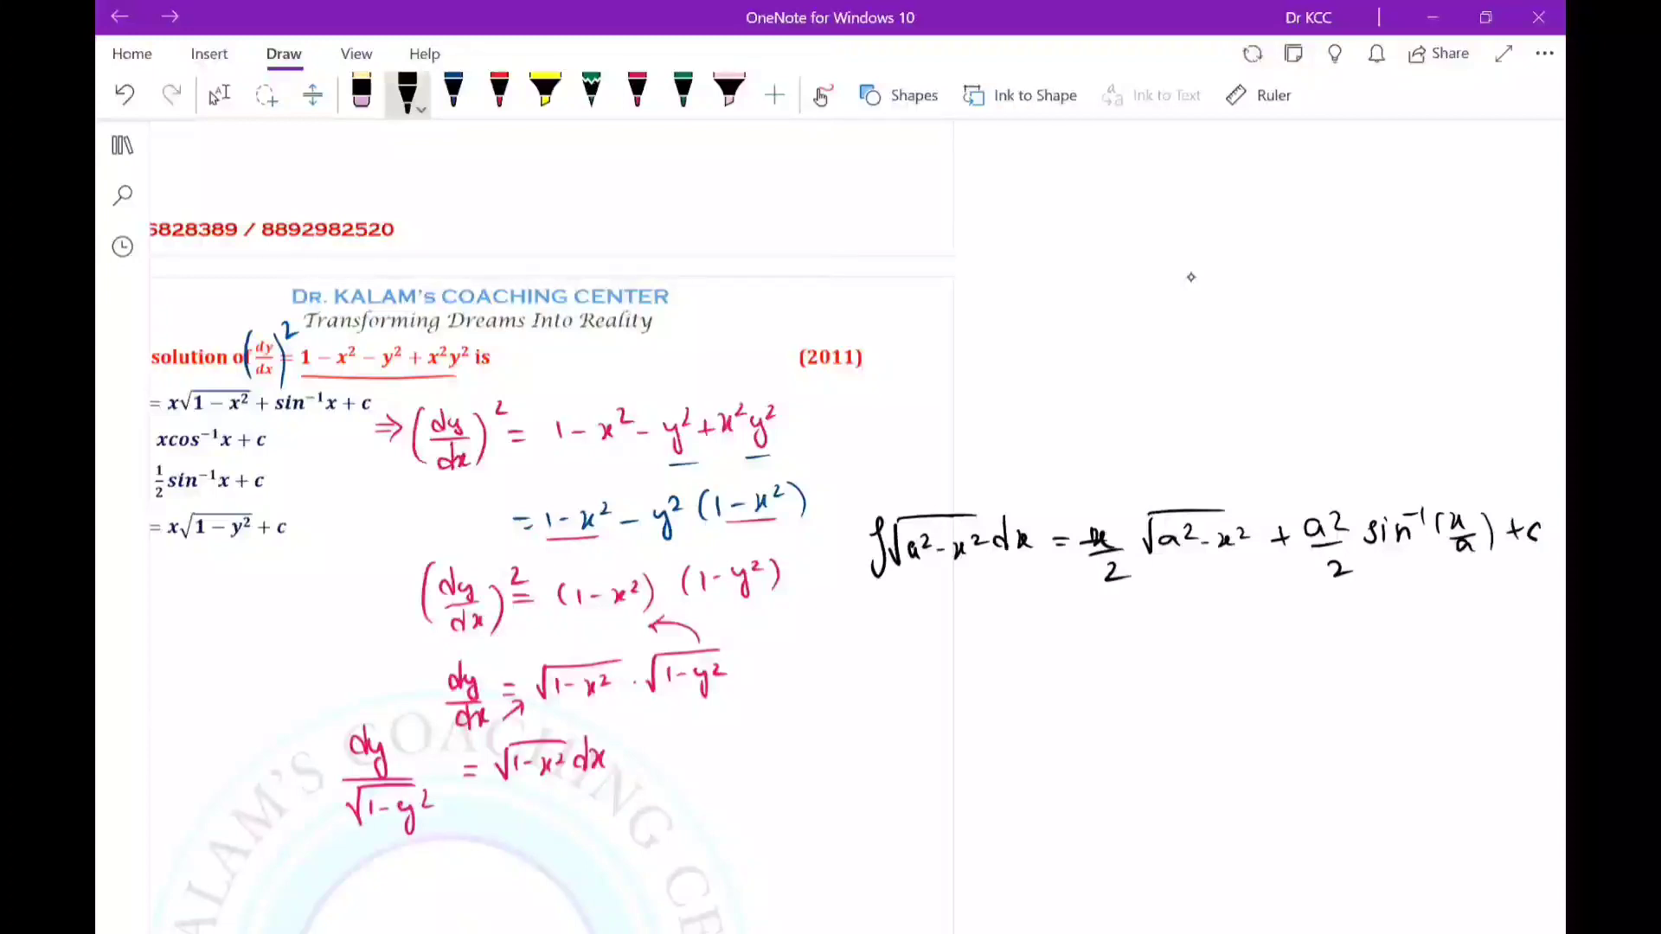
mouse_move(887, 612)
mouse_down()
mouse_move(1374, 597)
mouse_move(1353, 490)
mouse_move(995, 489)
mouse_move(900, 611)
mouse_up()
Underline √(1 − x²) in the working and label it (2BS).
scroll(1191, 276, down, 2)
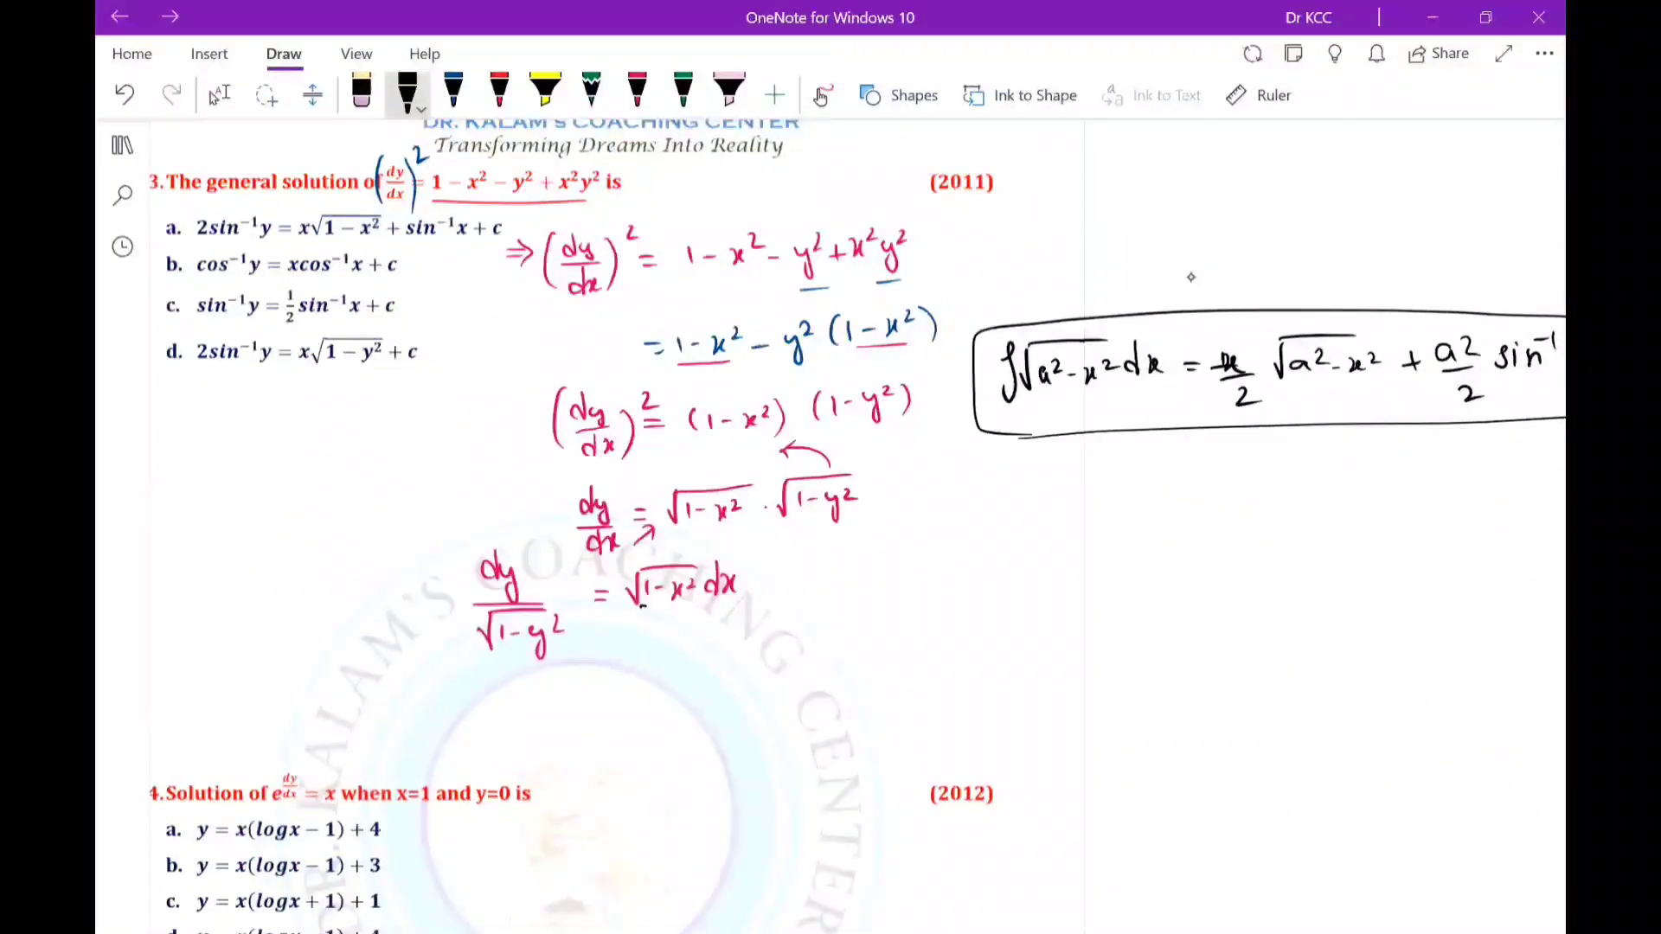
drag(642, 607, 718, 599)
drag(787, 577, 805, 595)
mouse_move(814, 595)
mouse_down()
mouse_move(827, 575)
mouse_move(818, 595)
mouse_up()
drag(843, 576, 833, 594)
mouse_move(853, 571)
mouse_down()
mouse_move(855, 594)
mouse_move(787, 597)
mouse_up()
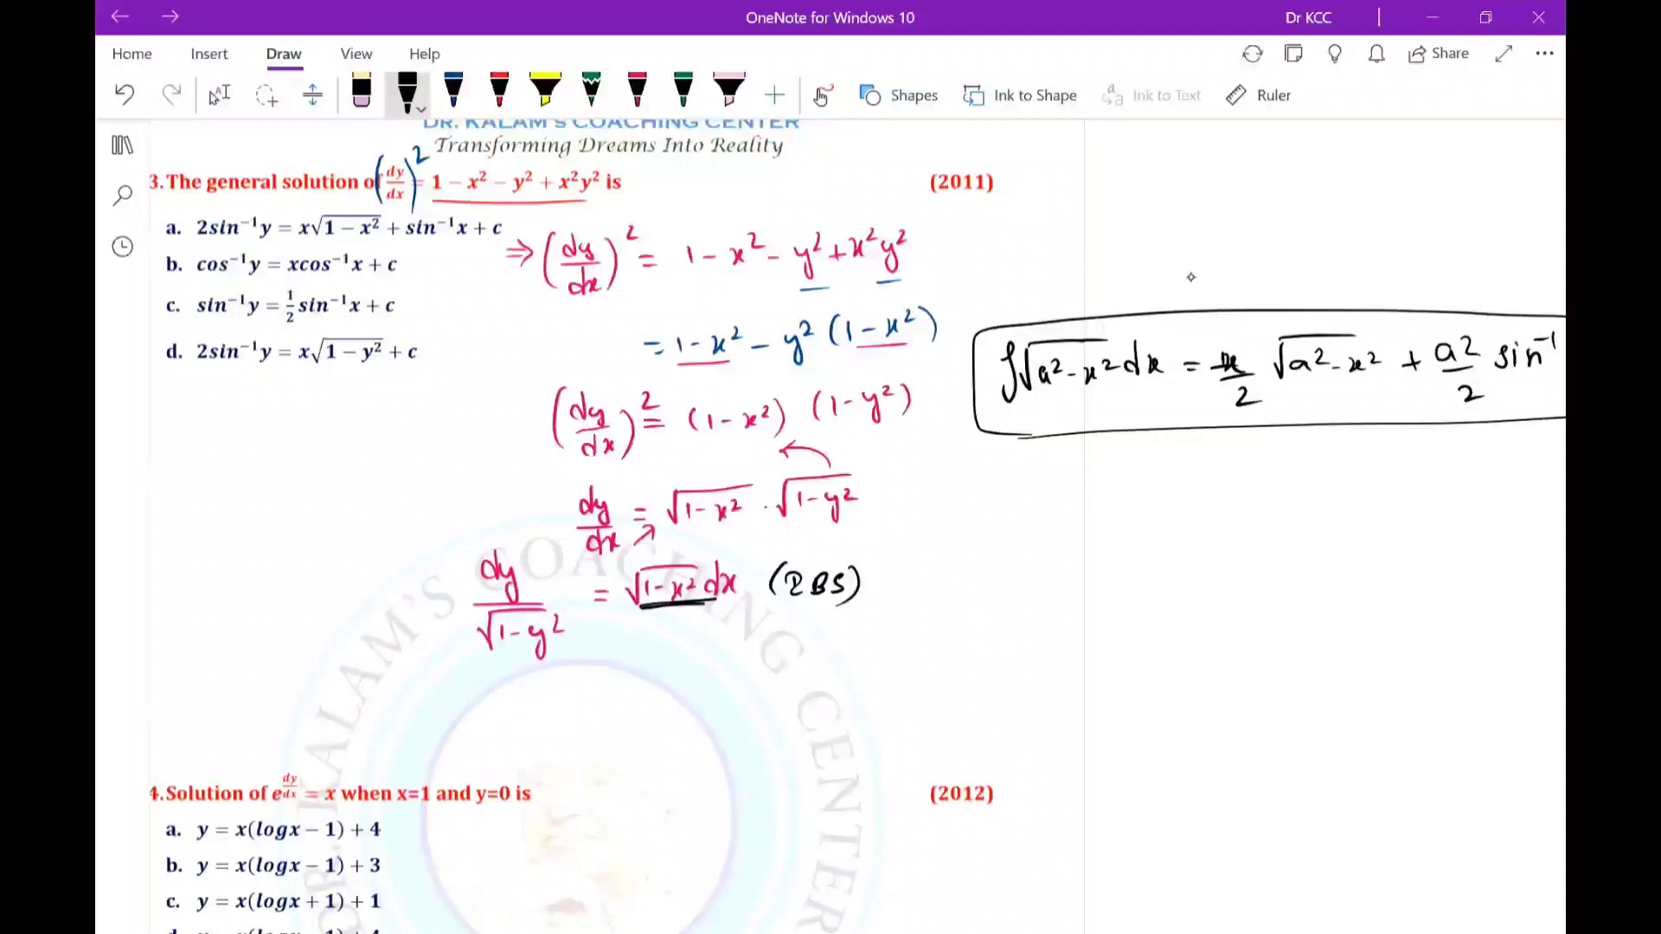
Handwrite the standard integral ∫1/√(1−x²) dx = sin⁻¹x beside the work in black ink.
mouse_move(1214, 150)
mouse_down()
mouse_move(1200, 188)
mouse_move(1243, 166)
mouse_up()
click(219, 94)
drag(1224, 166, 1260, 173)
drag(1244, 189, 1257, 195)
drag(1262, 190, 1274, 202)
drag(1278, 183, 1285, 189)
mouse_move(1311, 169)
mouse_down()
mouse_move(1317, 143)
mouse_move(1325, 176)
mouse_up()
drag(1337, 161, 1324, 176)
drag(1352, 173, 1368, 172)
drag(1351, 181, 1387, 183)
mouse_move(1401, 168)
mouse_down()
mouse_move(1401, 184)
mouse_move(1445, 185)
mouse_move(1452, 157)
mouse_up()
drag(1457, 151, 1459, 166)
drag(1471, 166, 1490, 183)
drag(1486, 164, 1474, 185)
Add integral signs to both sides of dy/√(1−y²) = √(1−x²) dx and begin sin⁻¹y = below.
scroll(1191, 277, down, 2)
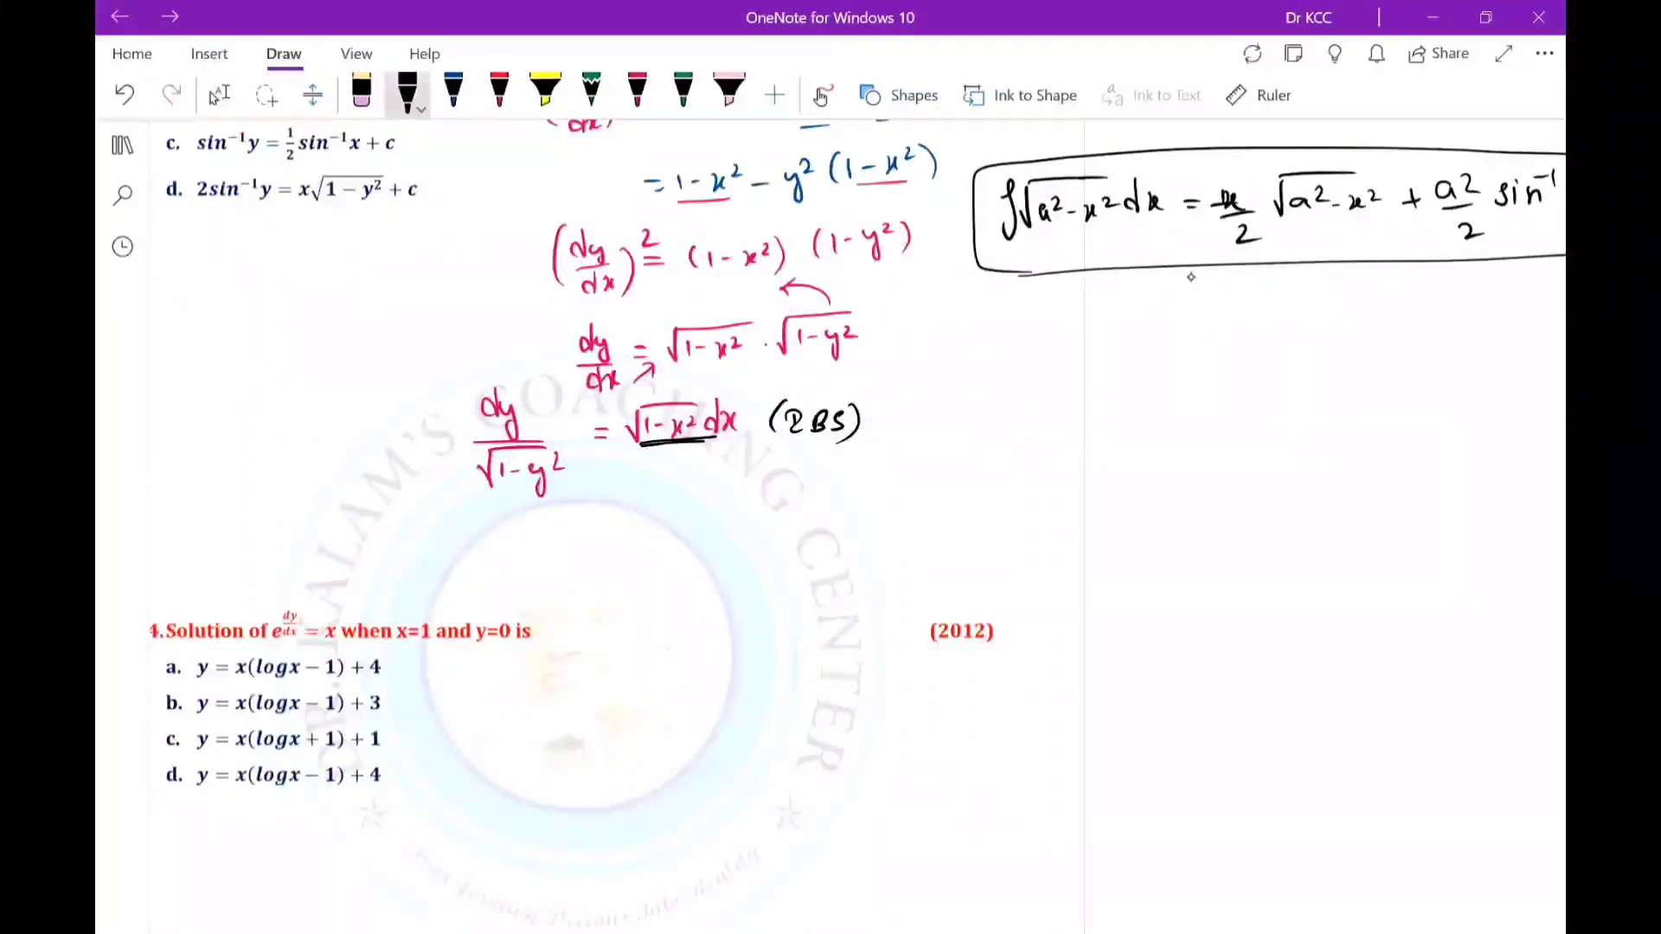
drag(469, 389, 436, 510)
drag(632, 395, 615, 465)
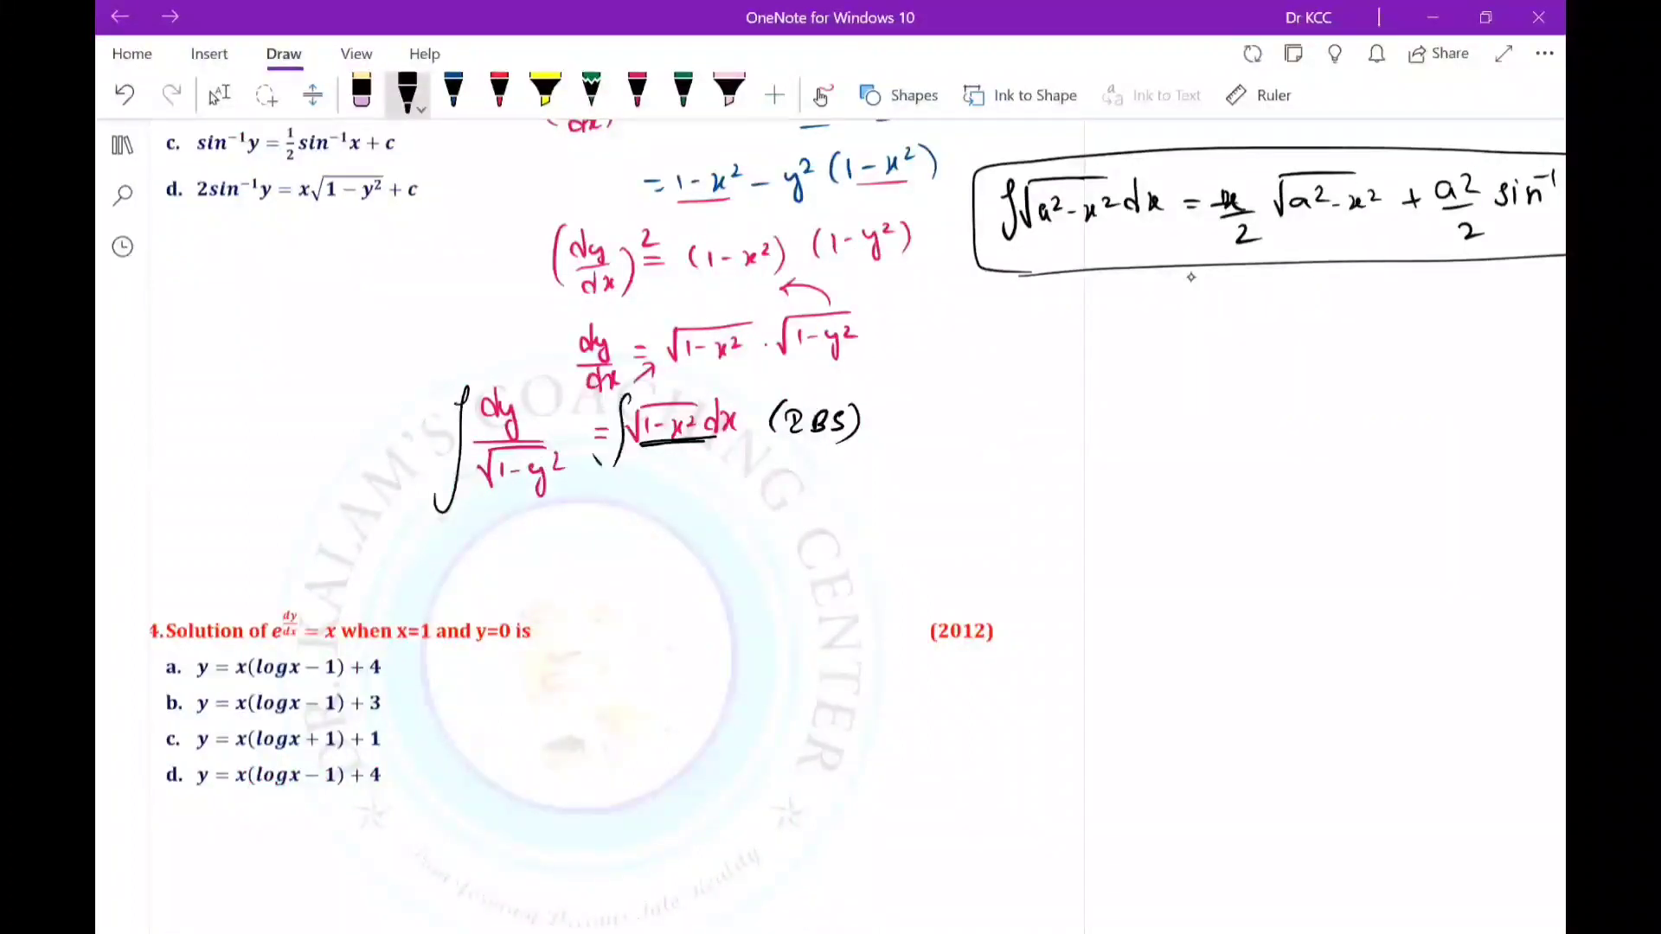
drag(478, 537, 501, 559)
drag(511, 540, 526, 558)
drag(538, 519, 543, 530)
mouse_move(546, 534)
mouse_down()
mouse_move(562, 537)
mouse_move(553, 578)
mouse_move(612, 538)
mouse_up()
drag(598, 550, 620, 548)
Switch to the red pen and cross out option b of question 13.
scroll(830, 519, up, 3)
scroll(831, 519, left, 3)
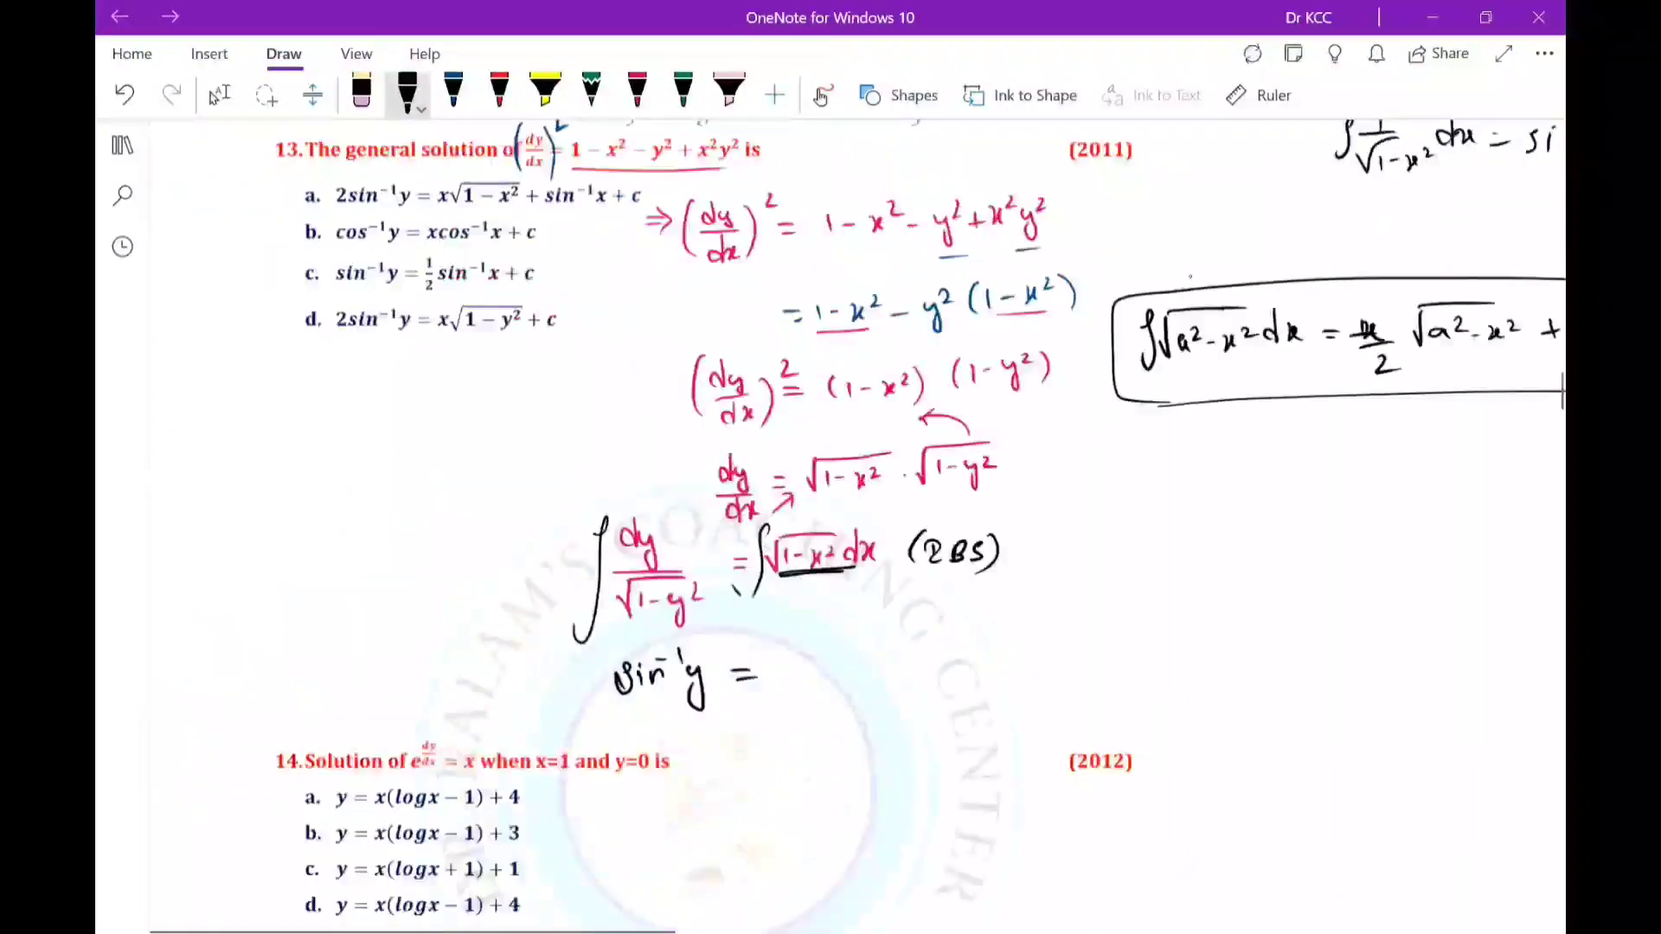
click(219, 93)
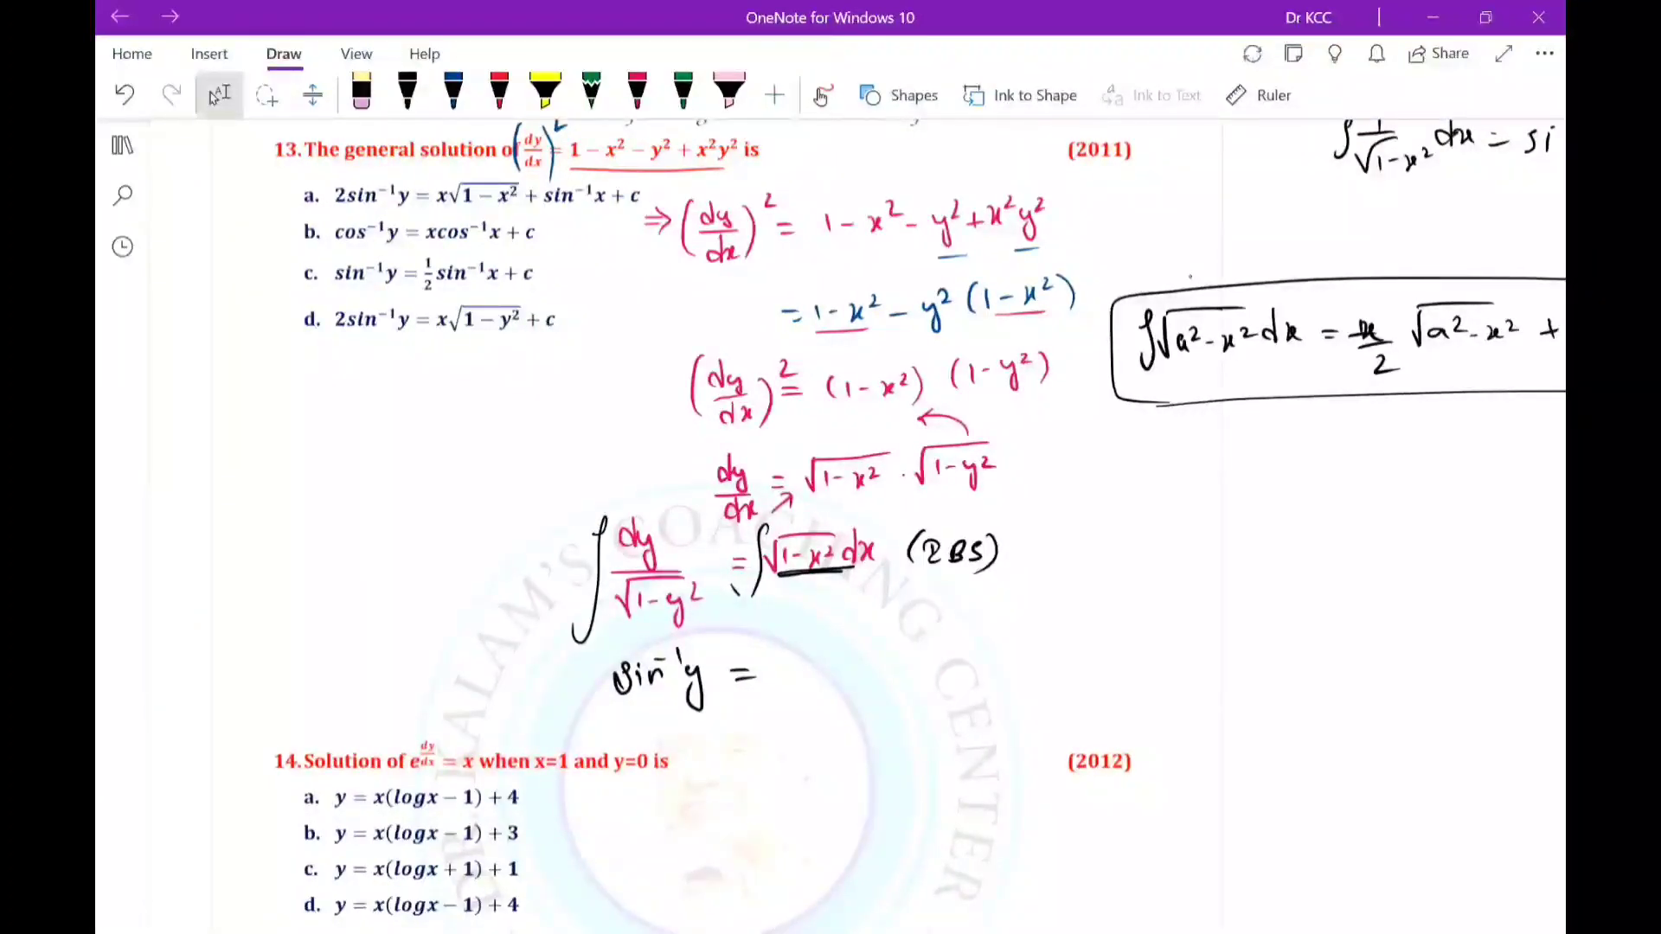
click(407, 94)
click(500, 90)
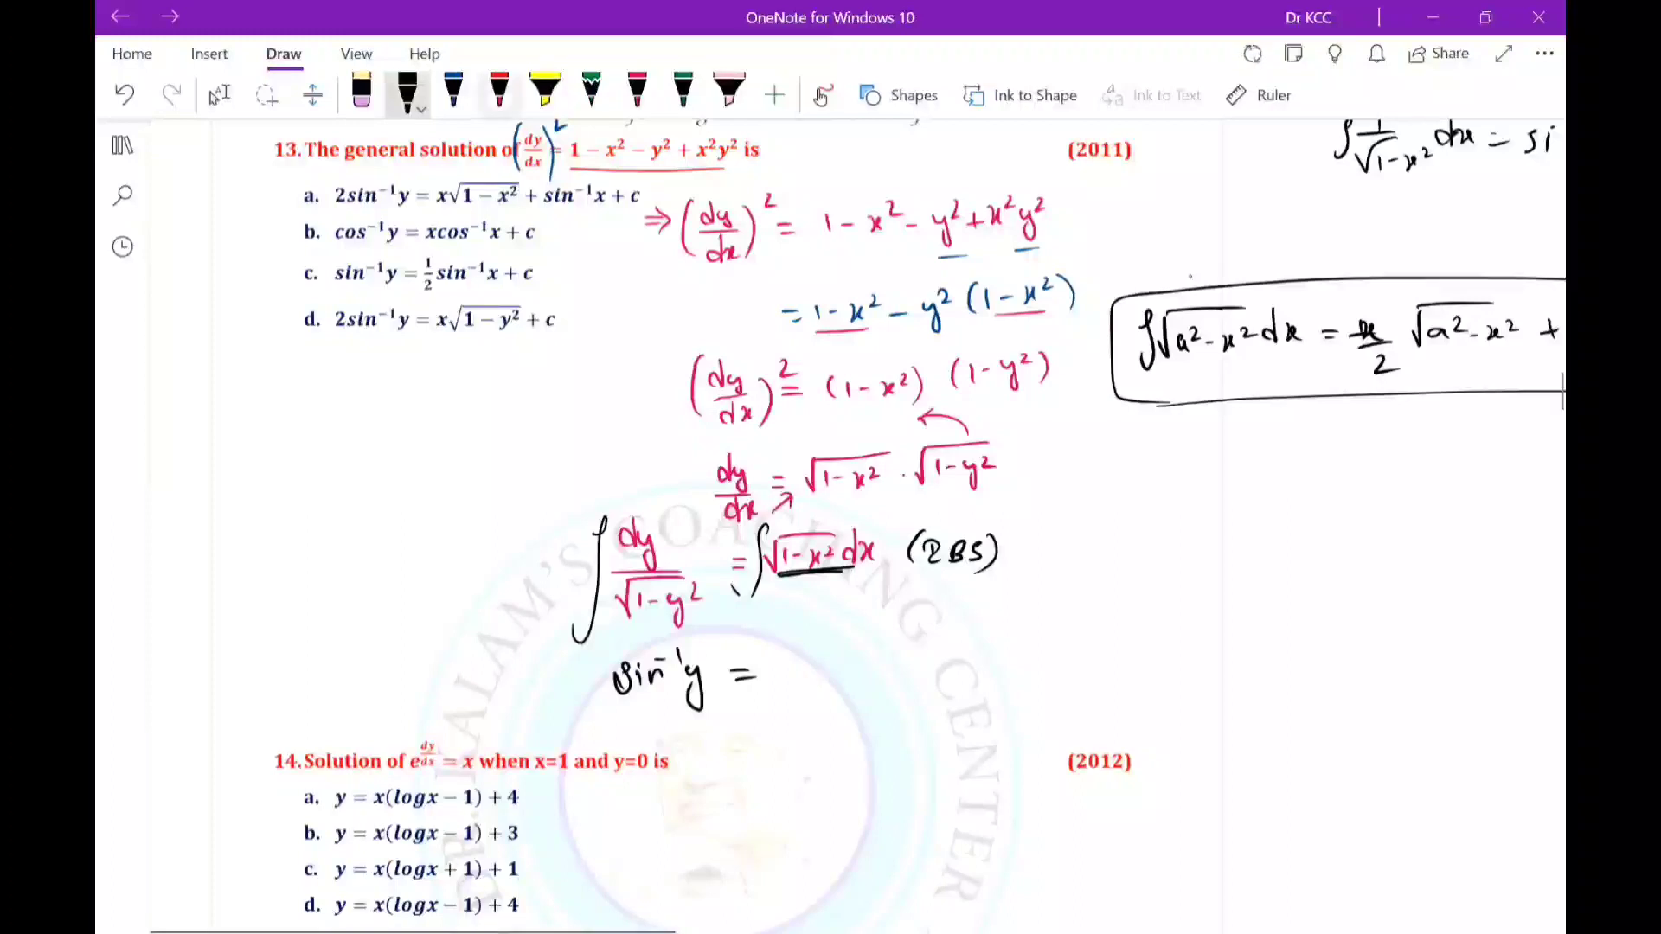
mouse_move(285, 249)
mouse_down()
mouse_move(322, 216)
mouse_move(328, 252)
mouse_up()
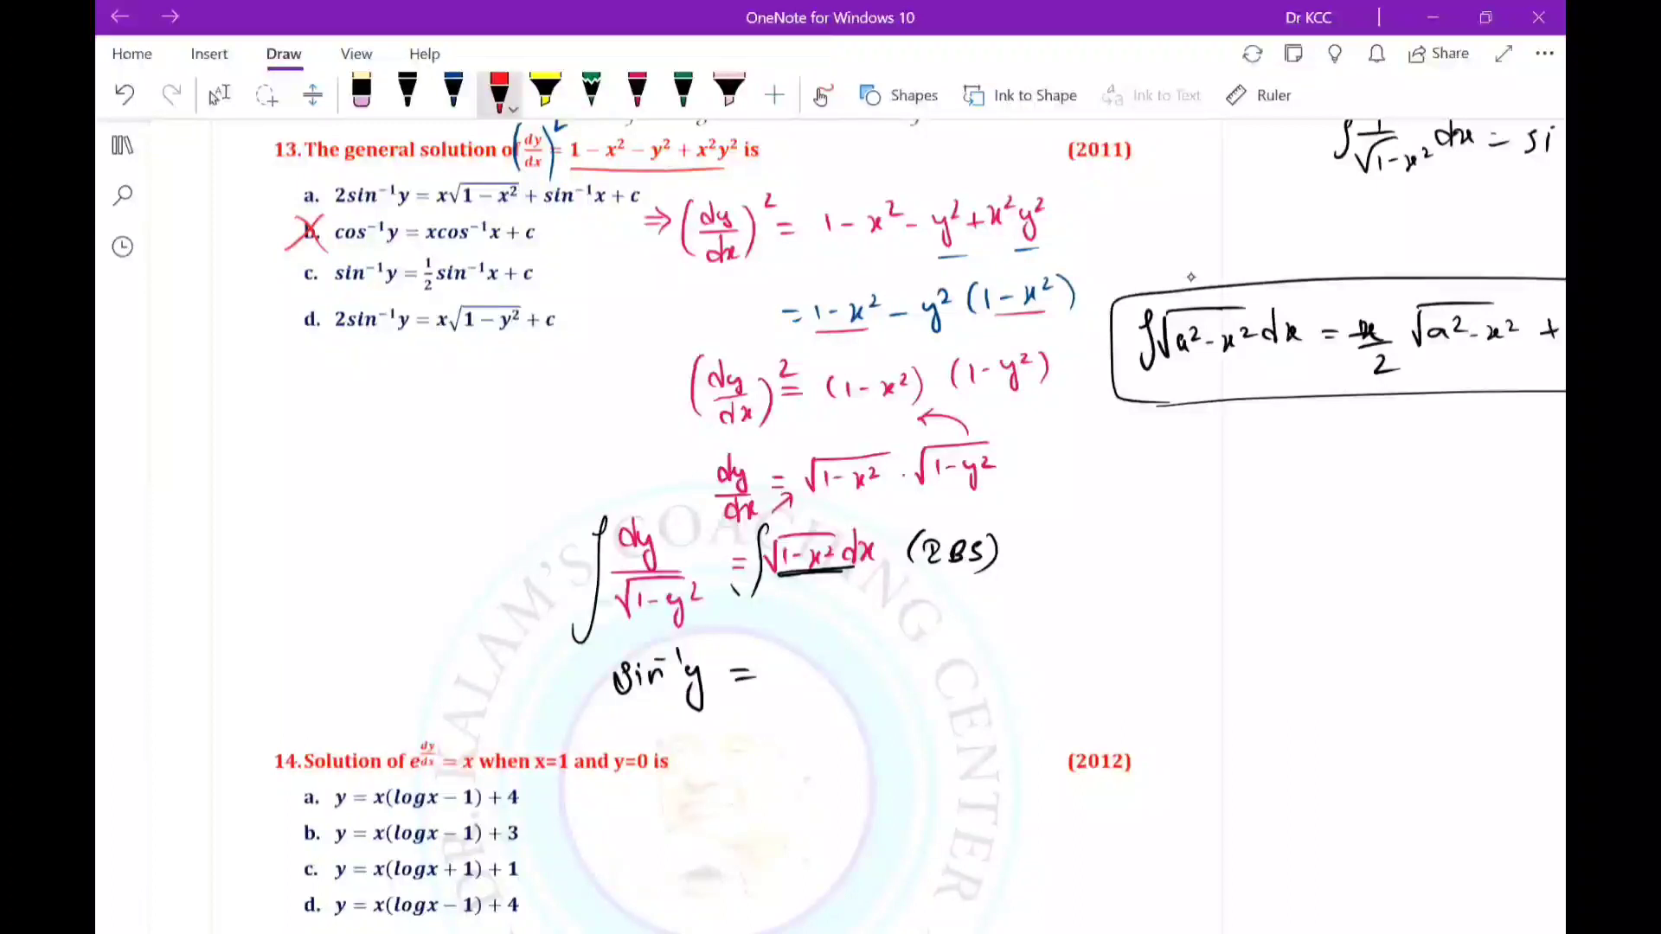
Continue the result with x/2·√(1−x²) after sin⁻¹y =.
mouse_move(776, 650)
mouse_down()
mouse_move(790, 649)
mouse_move(781, 675)
mouse_up()
mouse_move(782, 686)
mouse_down()
mouse_move(794, 698)
mouse_move(913, 637)
mouse_move(890, 680)
mouse_up()
drag(899, 654, 905, 666)
Append + ½ sin⁻¹(x) + to the red result line.
scroll(1191, 277, right, 3)
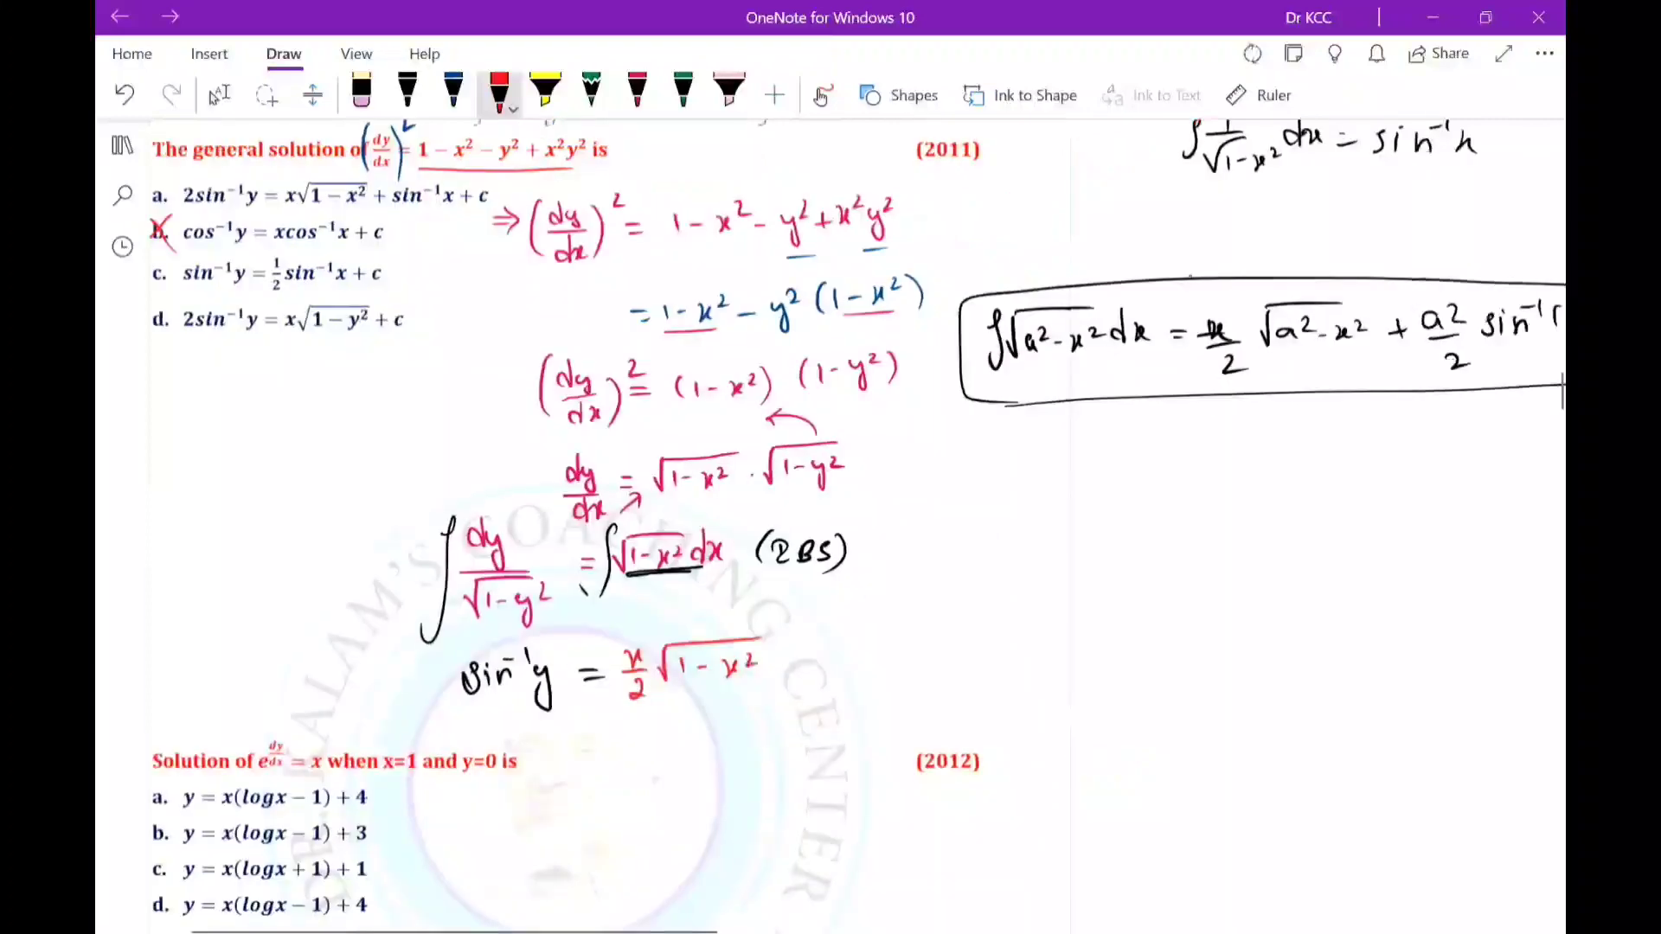
scroll(1191, 277, right, 3)
key(Escape)
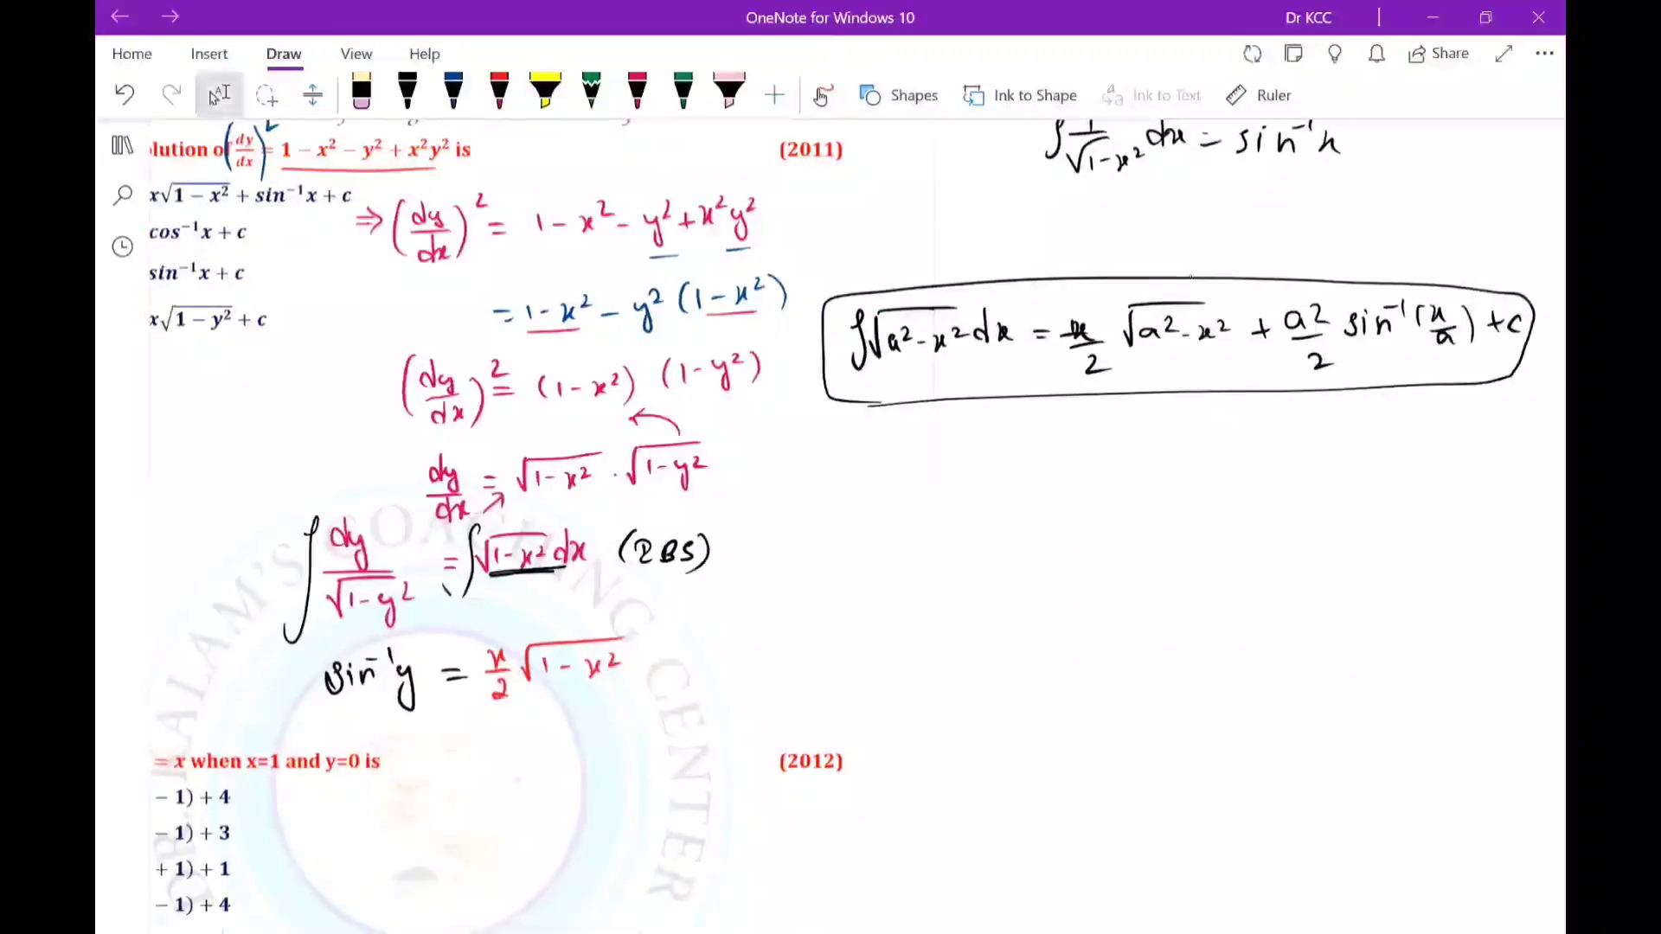
key(Escape)
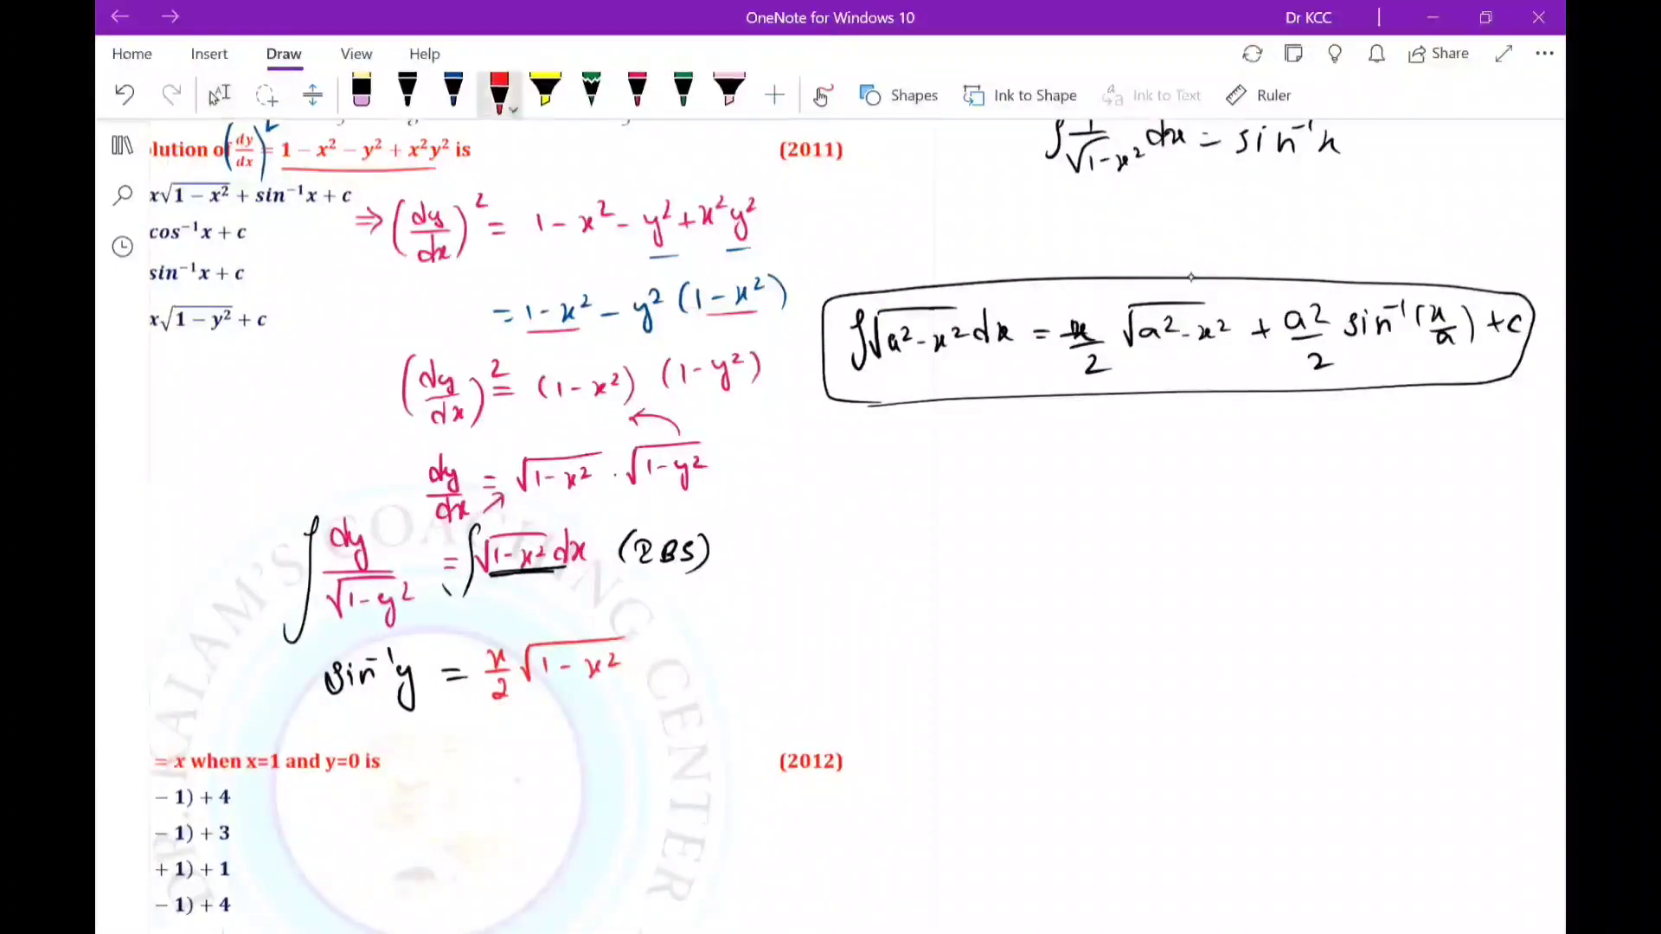
drag(647, 661, 666, 661)
mouse_move(657, 650)
mouse_down()
mouse_move(657, 670)
mouse_move(698, 660)
mouse_up()
mouse_move(687, 662)
mouse_down()
mouse_move(712, 662)
mouse_move(694, 695)
mouse_up()
drag(733, 651, 723, 670)
mouse_move(742, 660)
mouse_down()
mouse_move(771, 666)
mouse_move(772, 648)
mouse_up()
drag(777, 639, 801, 666)
mouse_move(814, 642)
mouse_down()
mouse_move(848, 662)
mouse_move(892, 649)
mouse_up()
drag(883, 639, 883, 660)
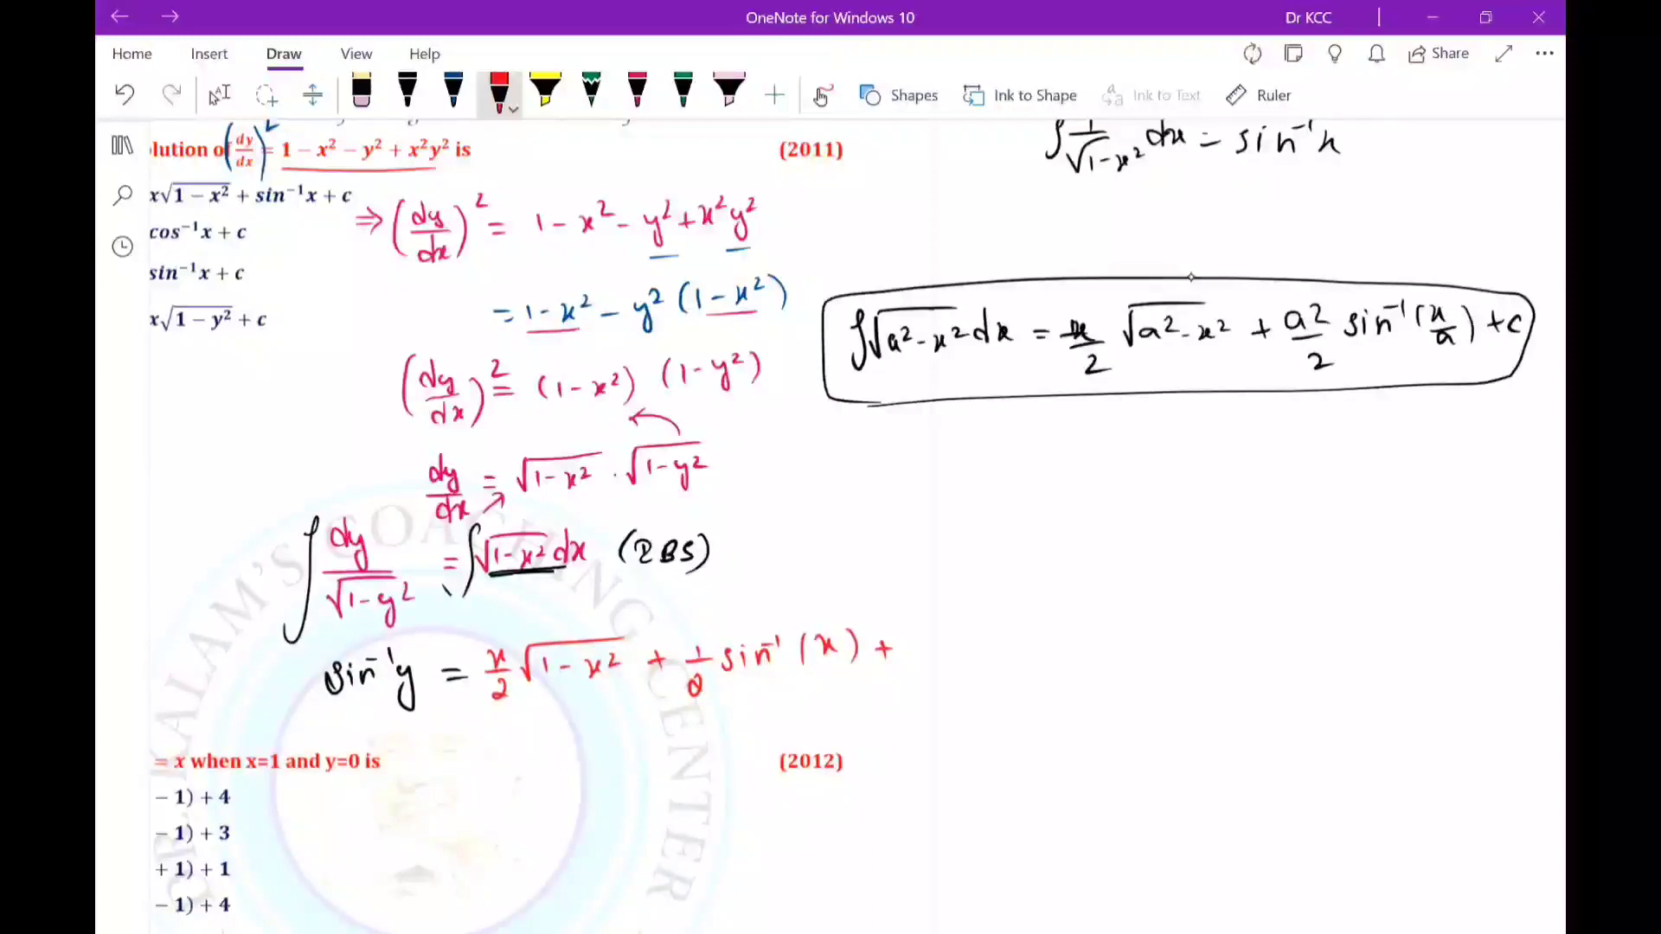
Finish the line with the constant written as c/2 in red ink.
drag(922, 633, 935, 648)
scroll(1191, 277, down, 2)
scroll(1191, 277, down, 2)
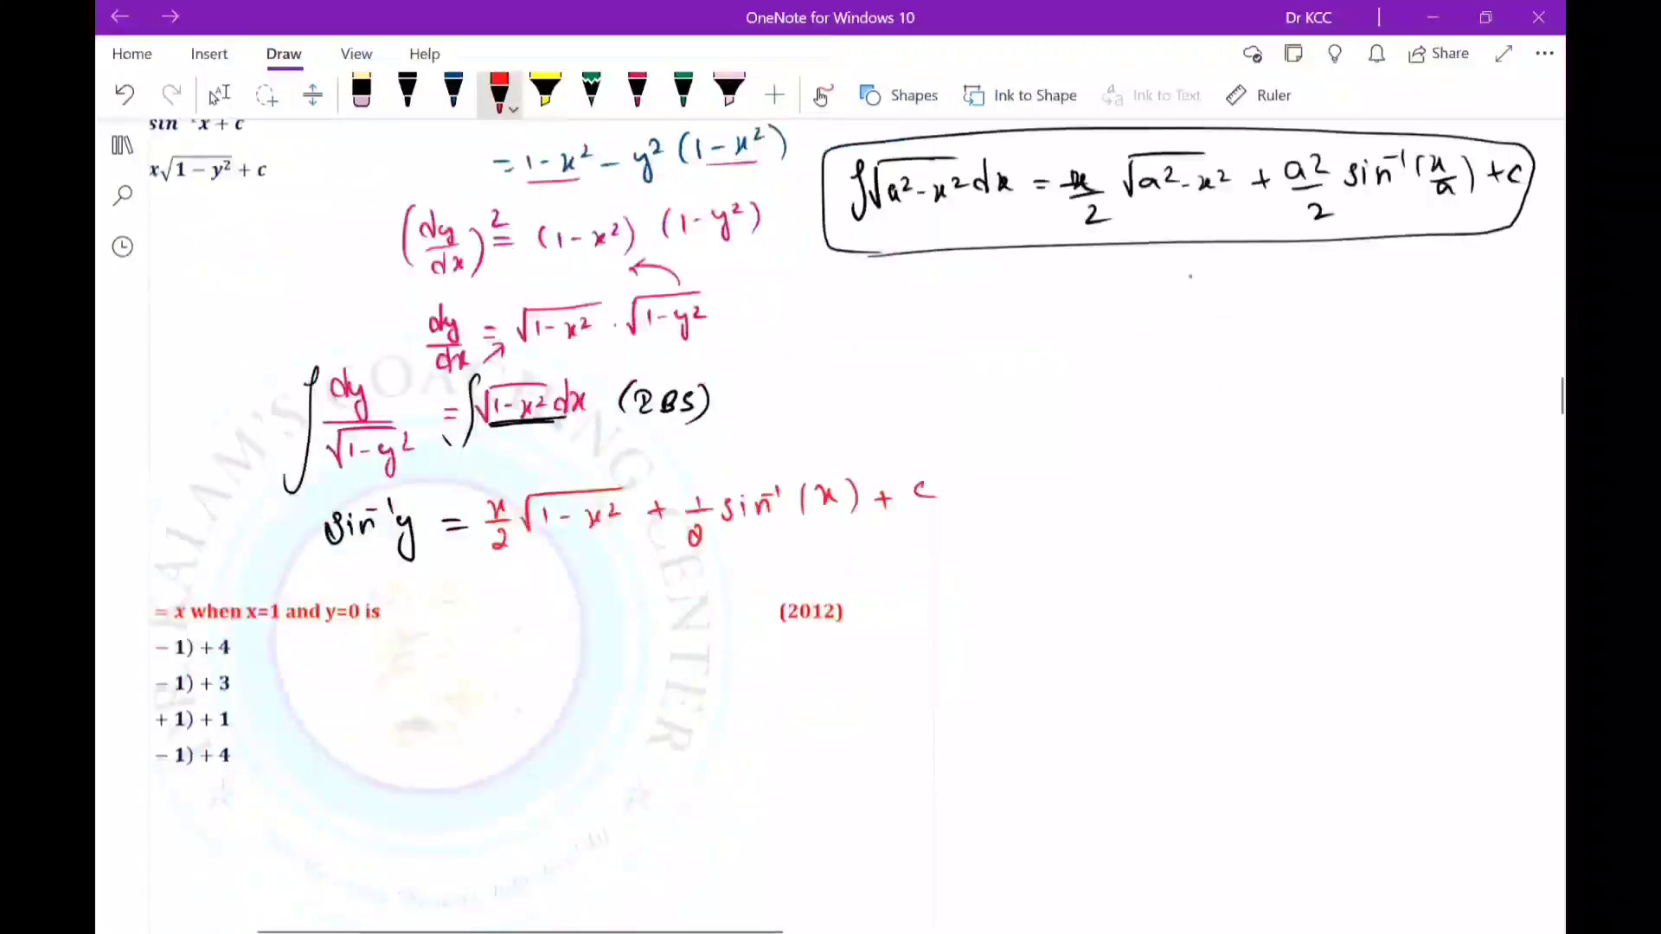
scroll(1190, 277, up, 3)
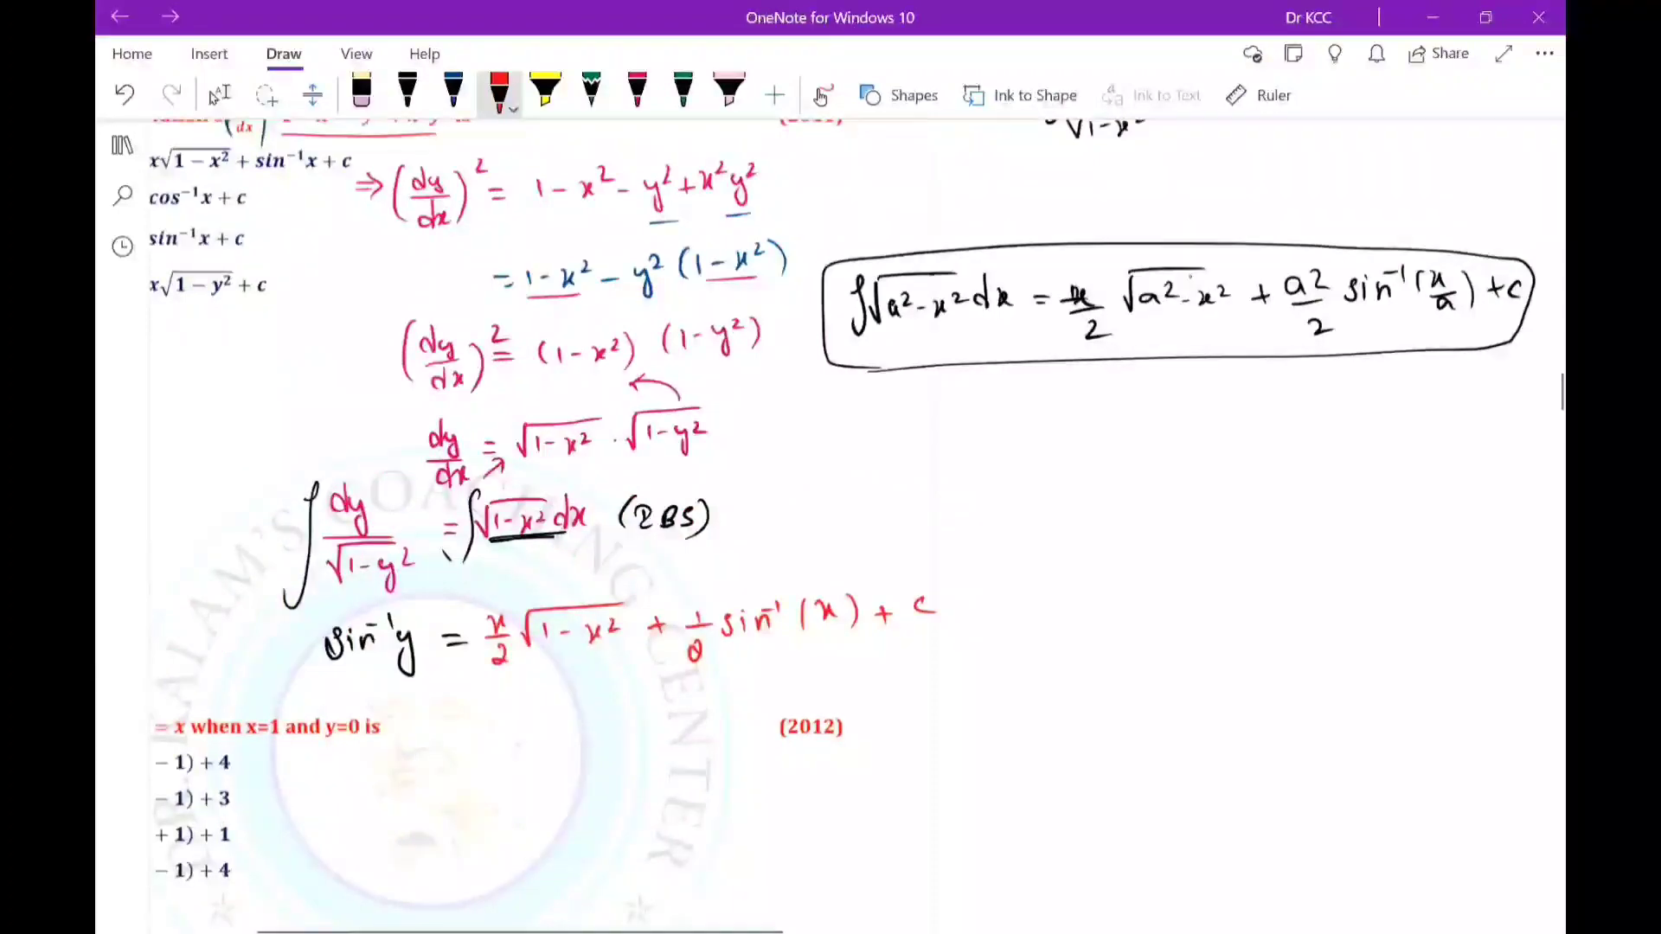
scroll(1191, 277, down, 2)
click(219, 95)
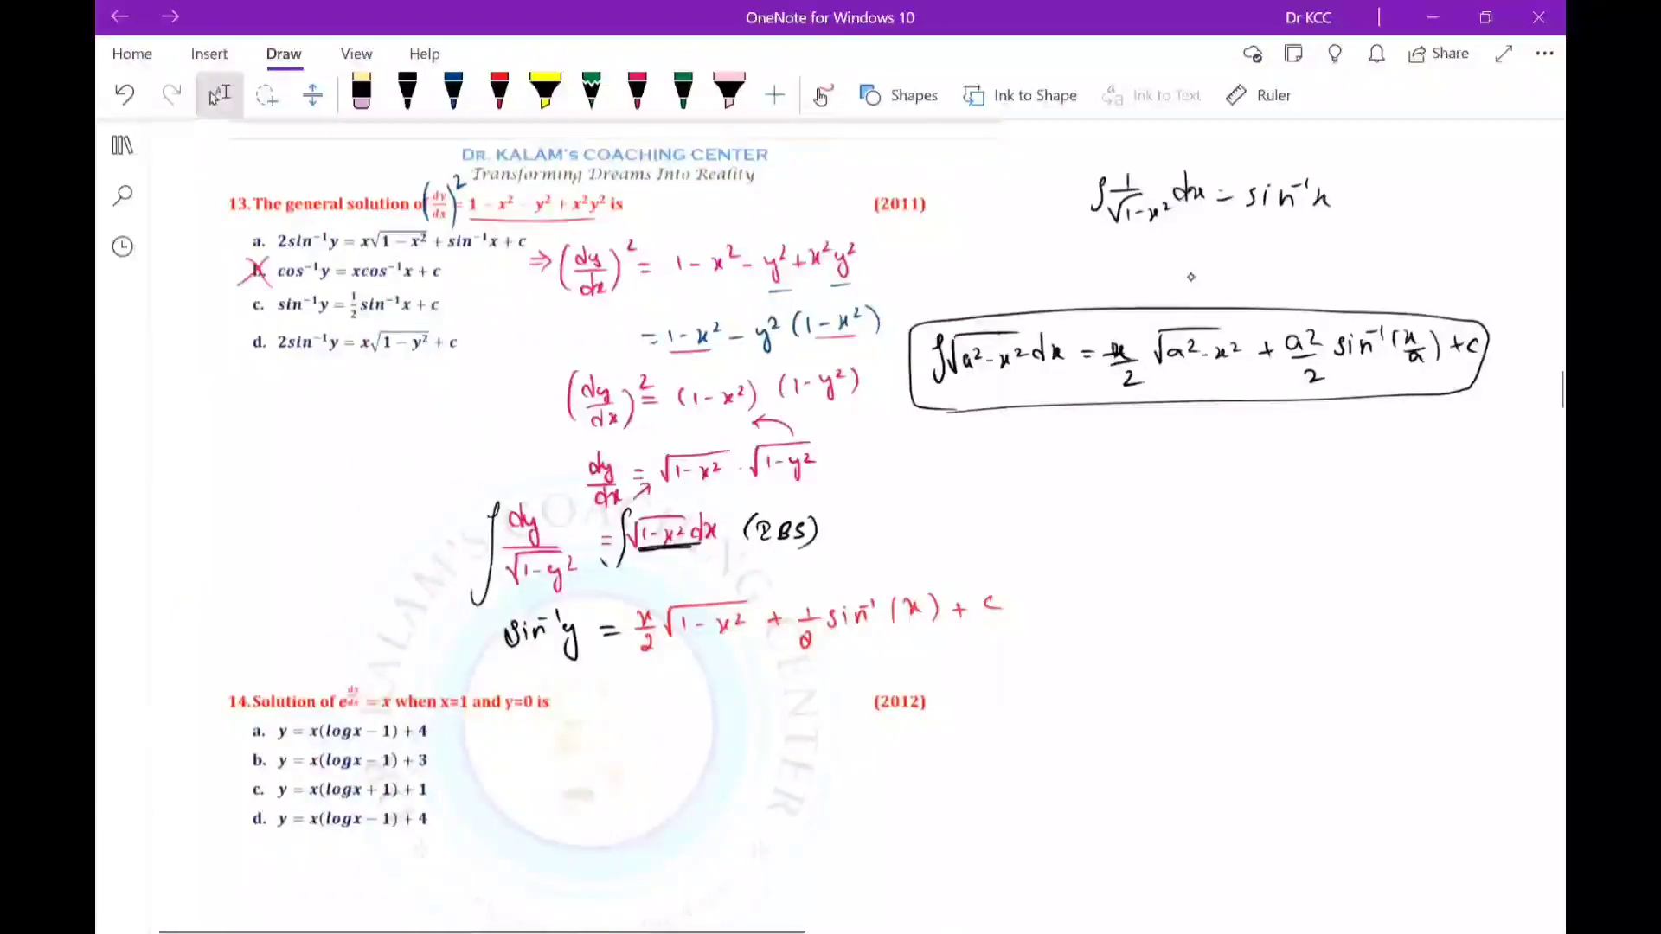
click(499, 91)
drag(985, 621, 1014, 619)
drag(1000, 629, 1029, 645)
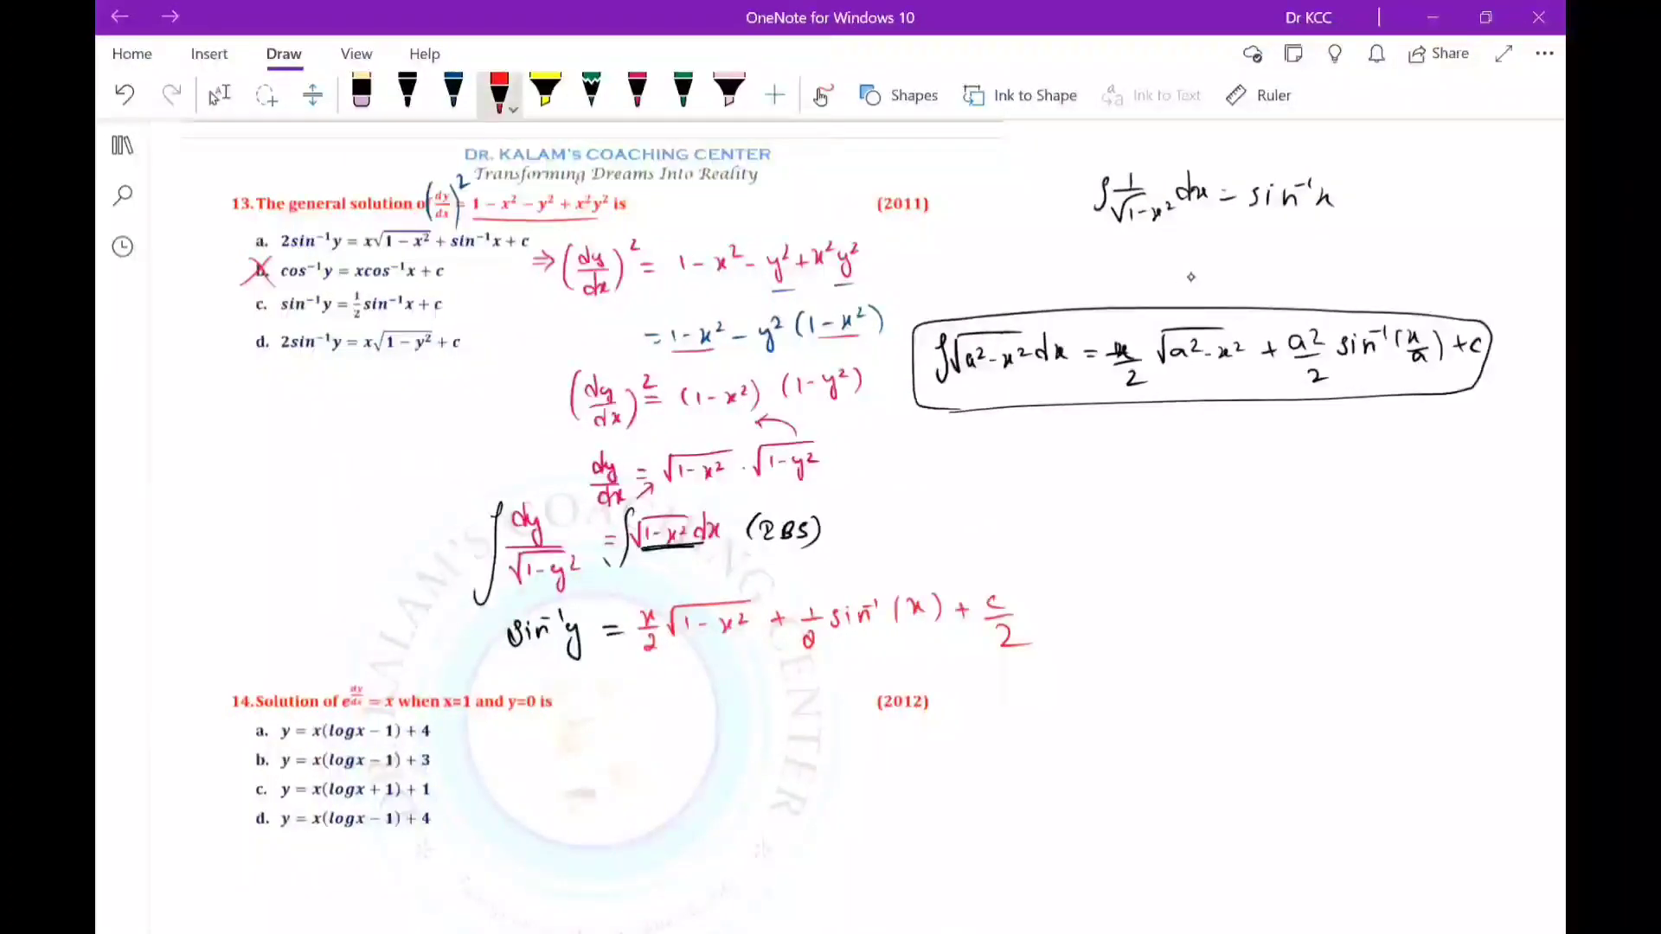
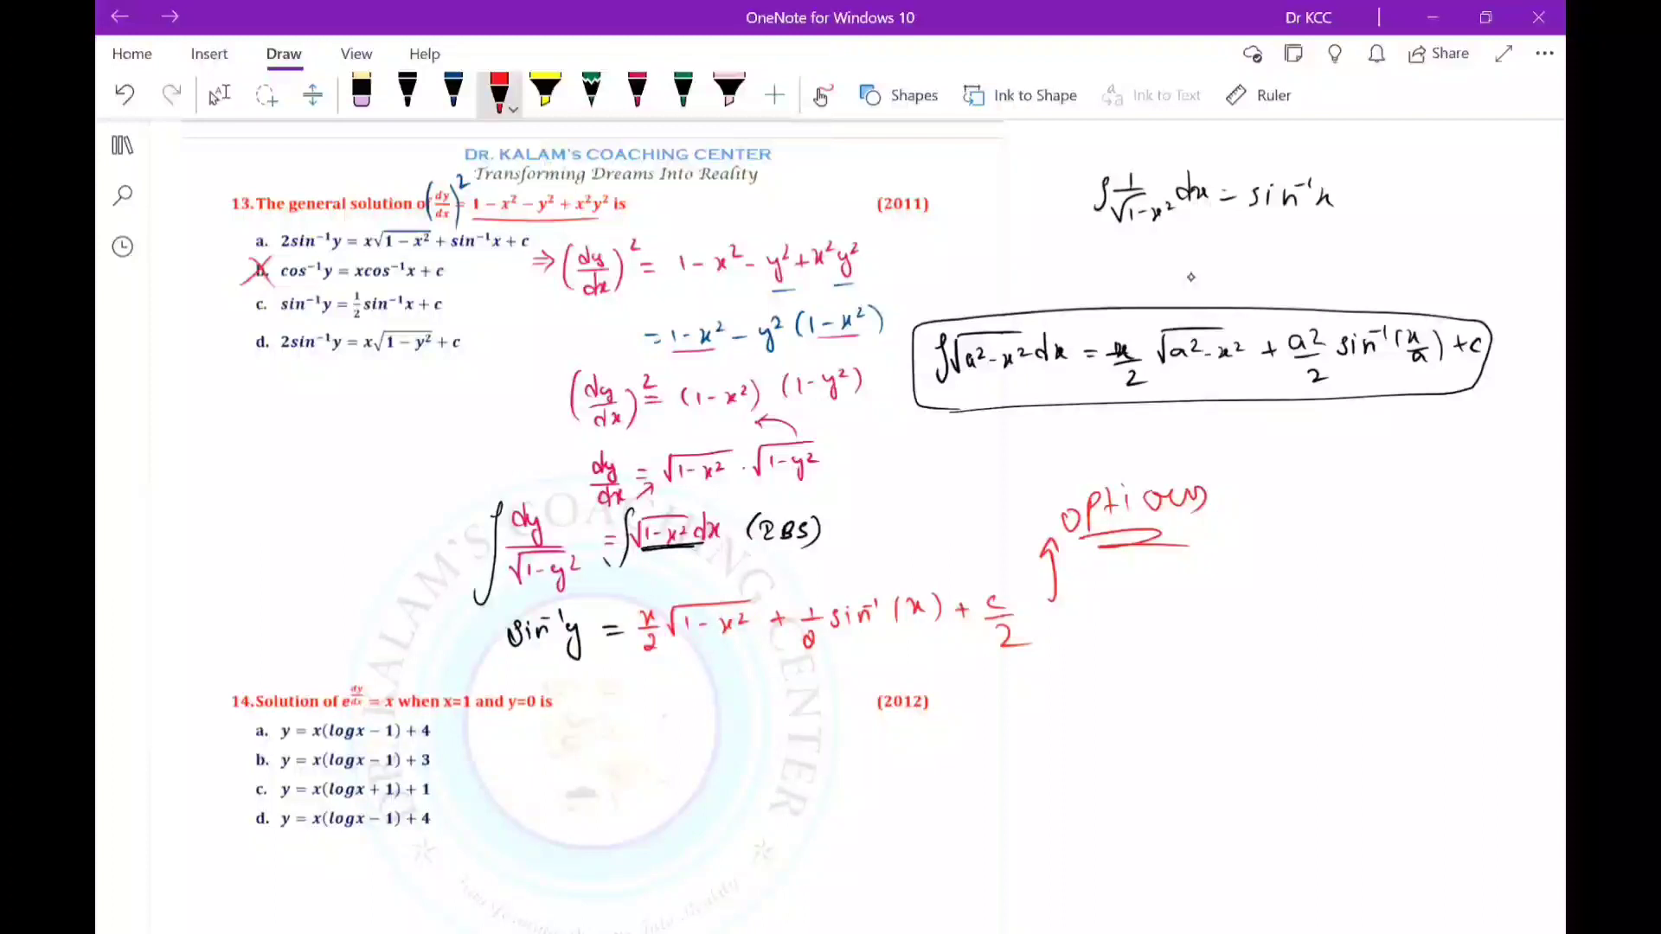
Underline the x/2 term and the half coefficient, add the c/2 fraction bar, and write ⇒ Lem below the options note.
drag(639, 655, 667, 662)
drag(784, 655, 831, 651)
drag(973, 635, 999, 627)
drag(1104, 670, 1136, 668)
drag(1104, 680, 1124, 686)
drag(1163, 659, 1178, 681)
drag(1178, 677, 1239, 680)
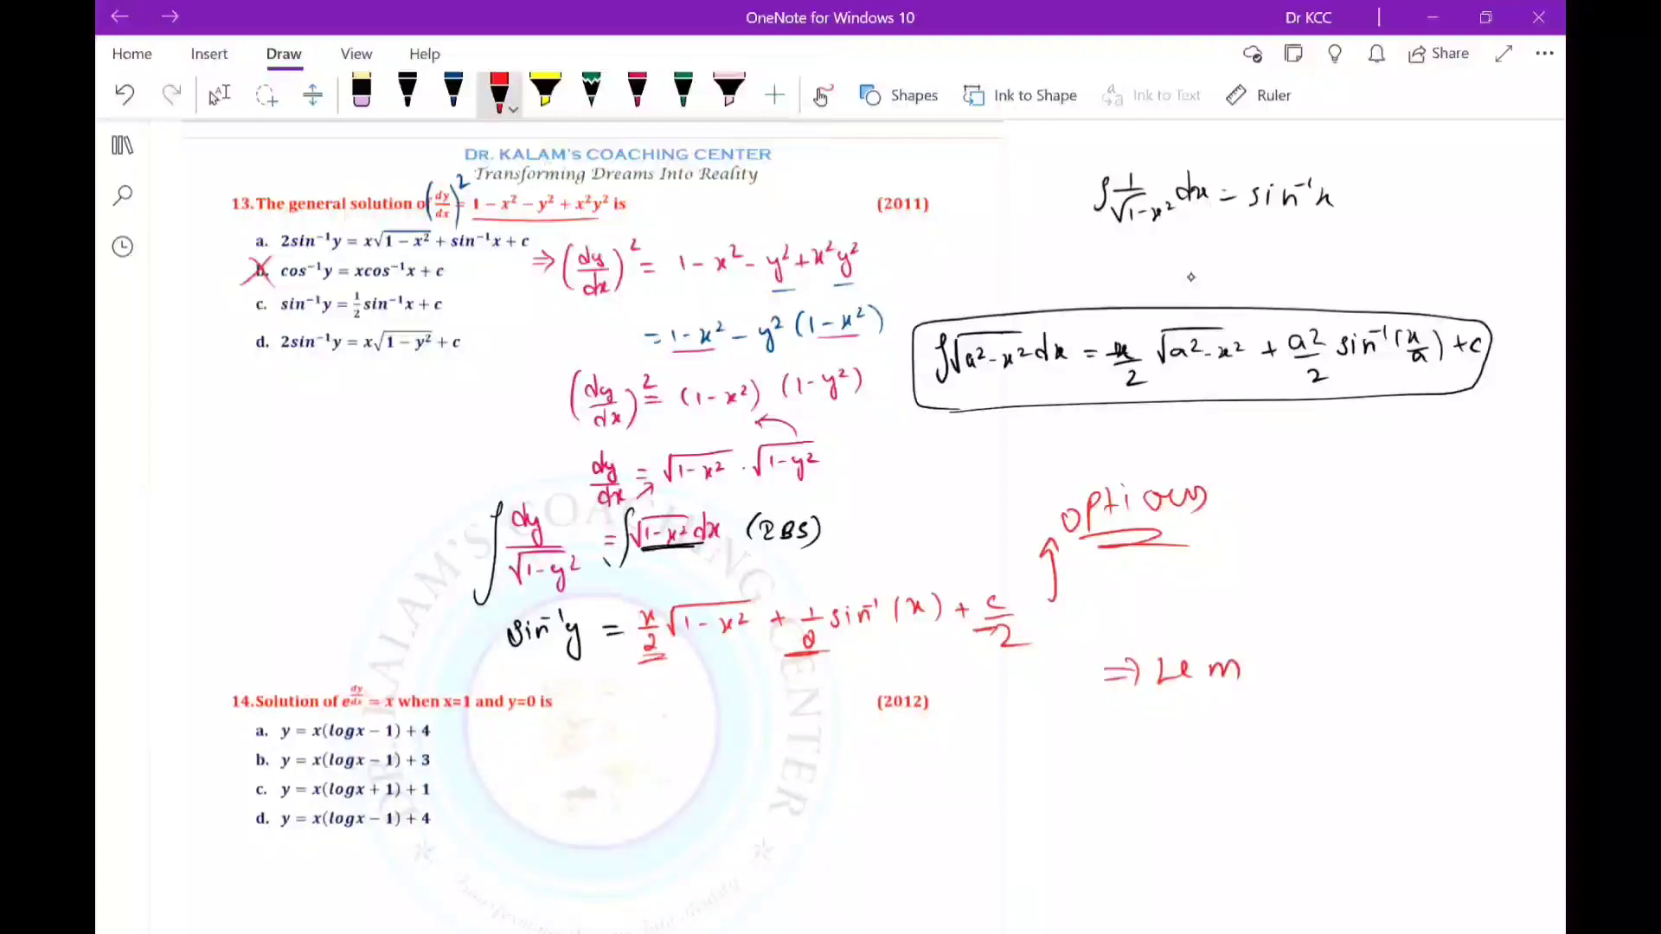
mouse_move(591, 664)
mouse_down()
mouse_move(642, 662)
mouse_move(595, 671)
mouse_up()
In a different red, cross out option c, mark option a, and arrow the sin⁻¹y result to it.
click(638, 91)
mouse_move(251, 305)
mouse_down()
mouse_move(272, 292)
mouse_move(274, 327)
mouse_up()
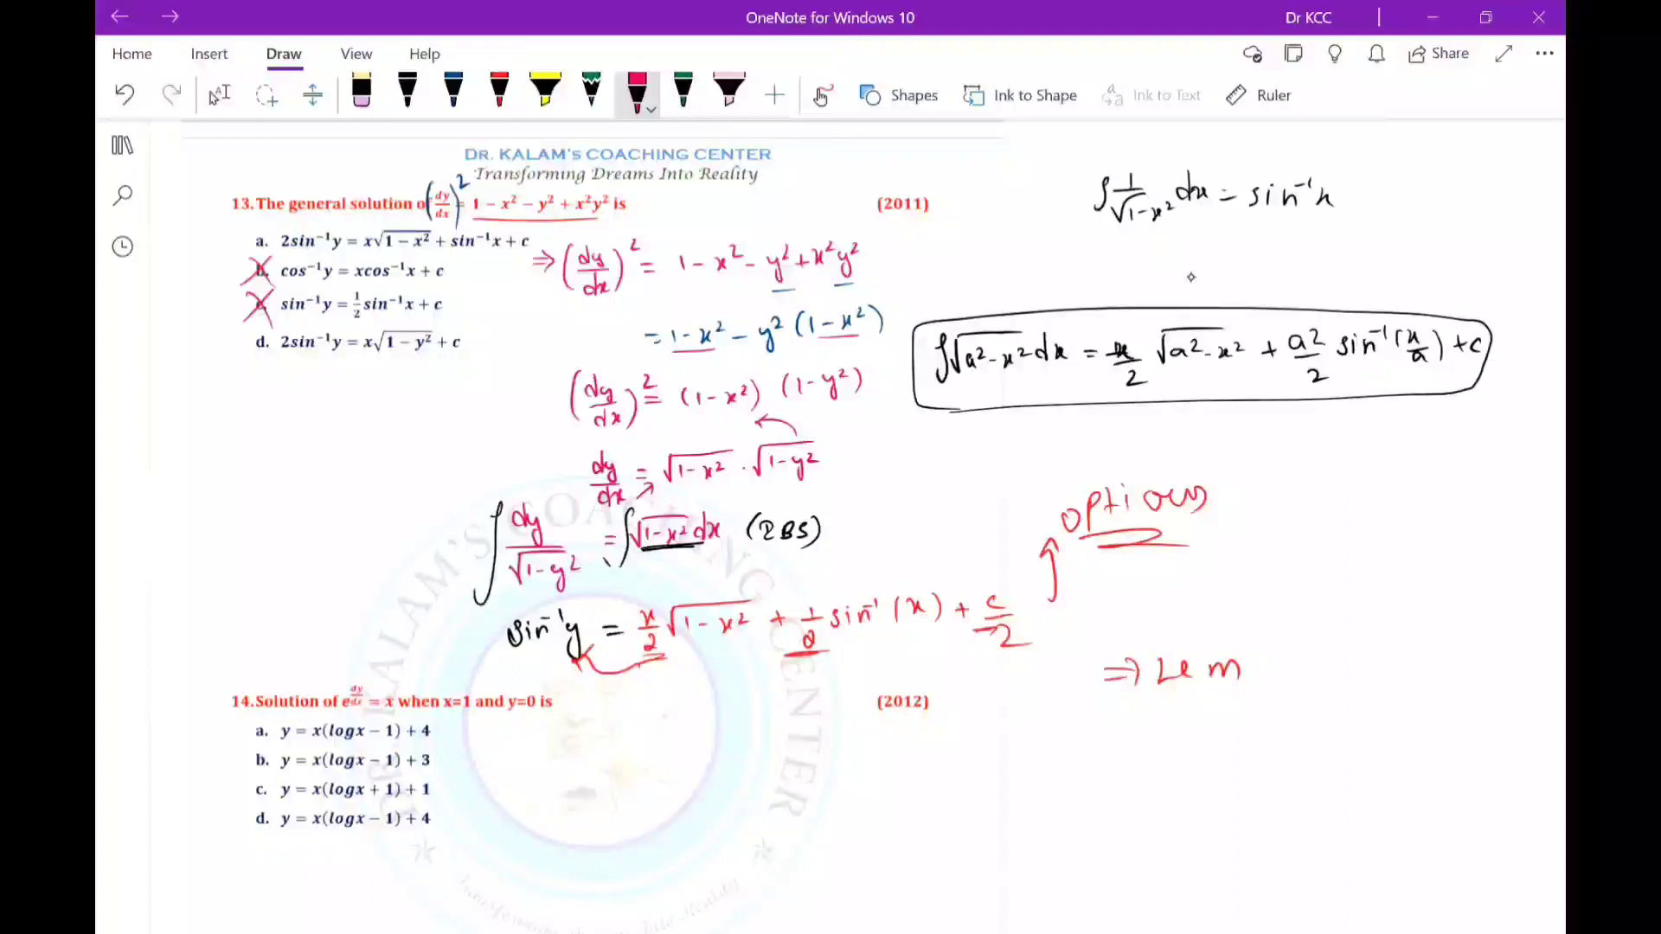
drag(241, 250, 297, 228)
mouse_move(519, 651)
mouse_down()
mouse_move(246, 553)
mouse_move(223, 253)
mouse_move(229, 278)
mouse_up()
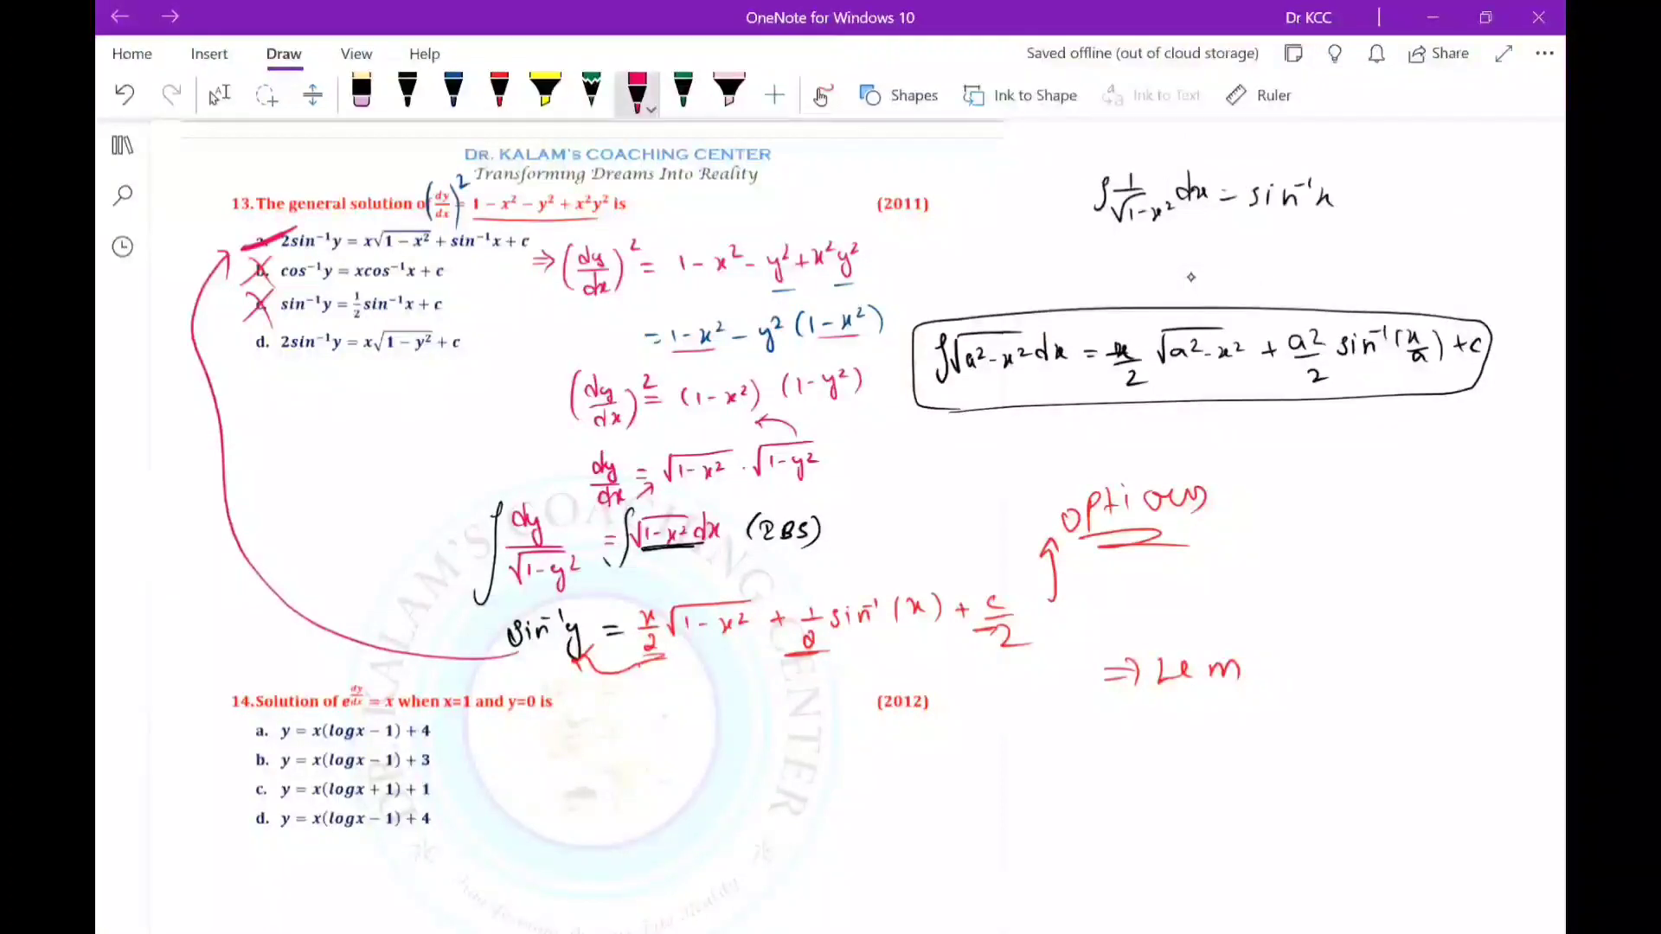
Scroll down to question 14's four options with blank space below, and reselect the red pen.
scroll(1191, 277, down, 2)
scroll(1190, 277, down, 1)
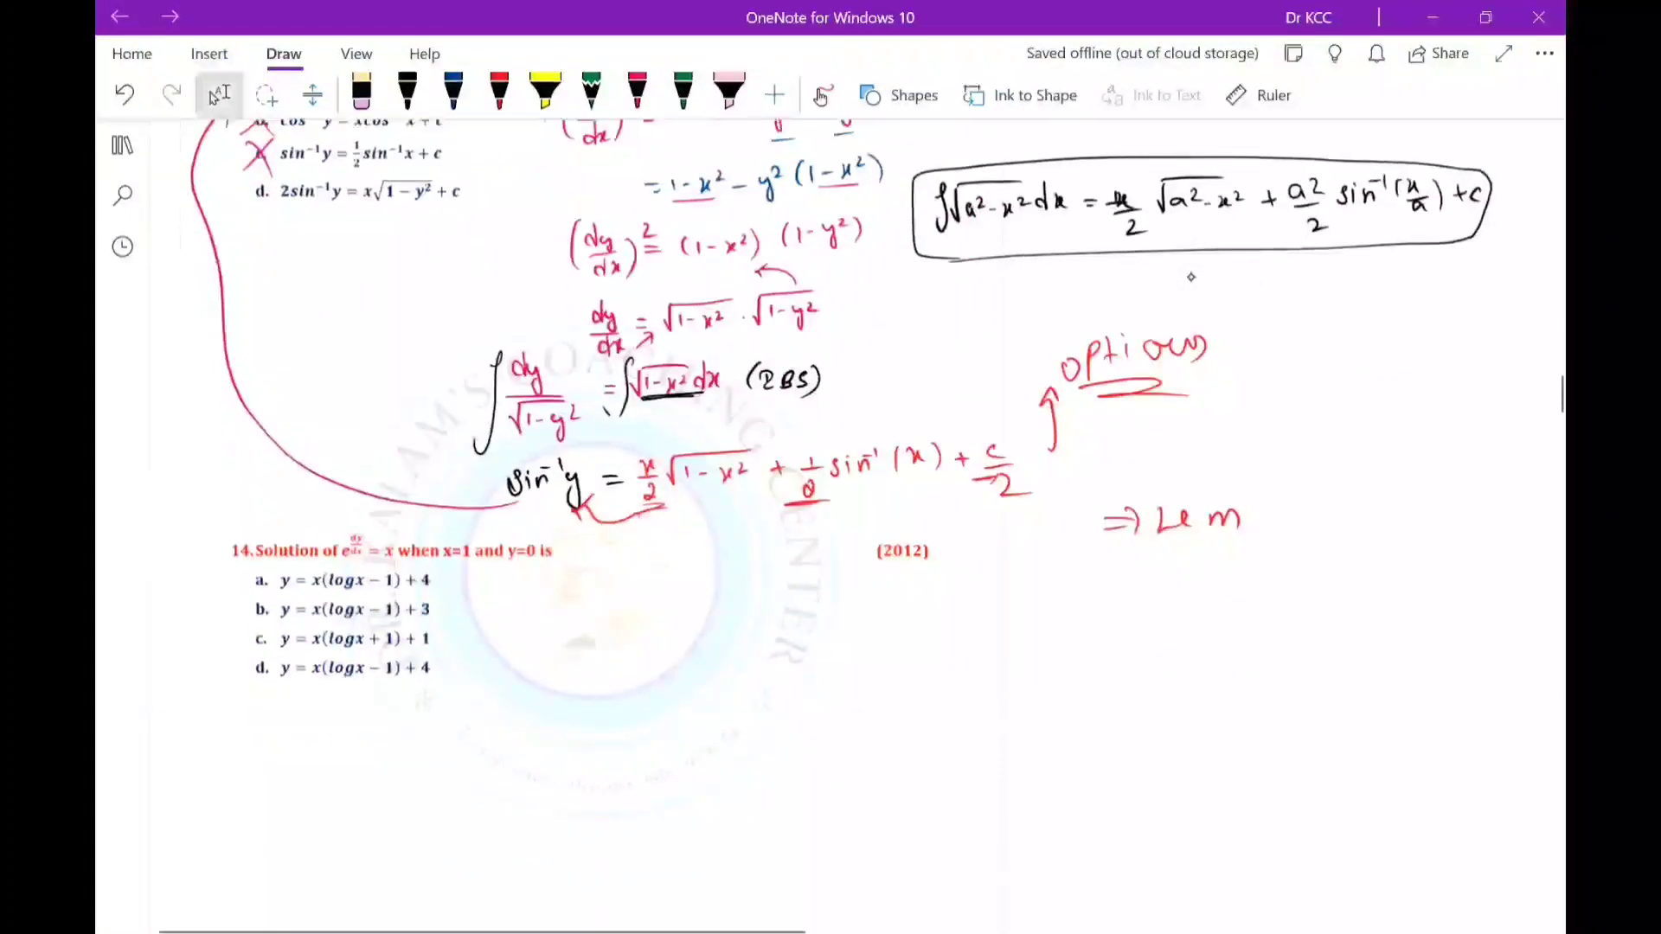
scroll(1191, 277, down, 1)
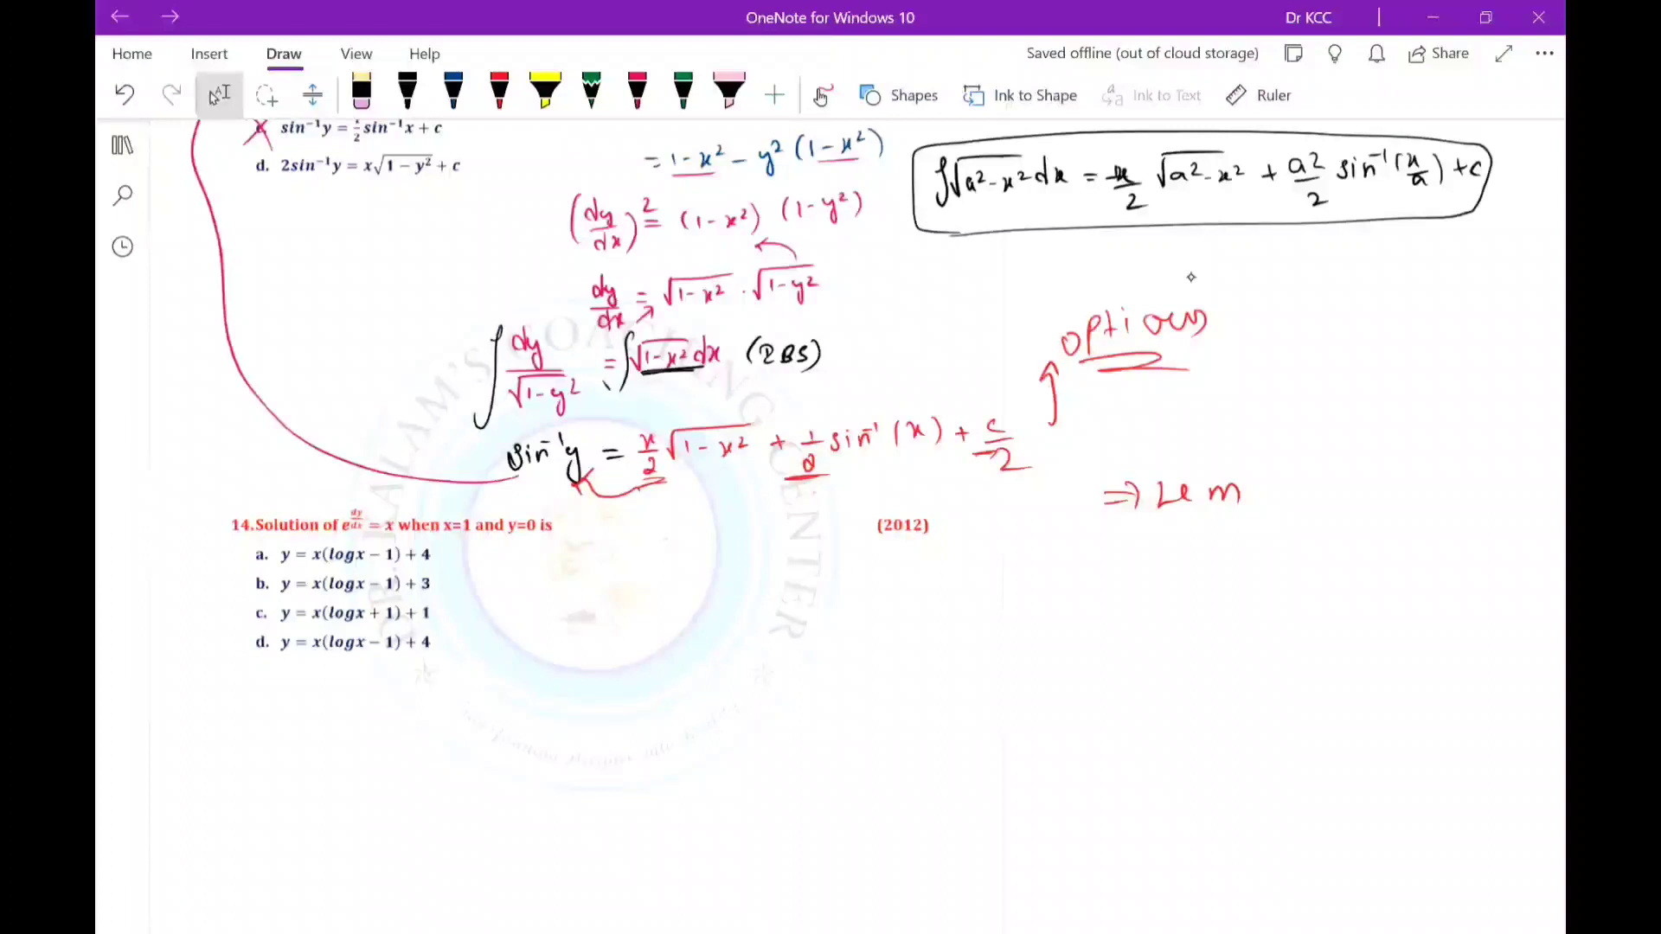
scroll(1191, 277, up, 3)
scroll(1191, 277, down, 4)
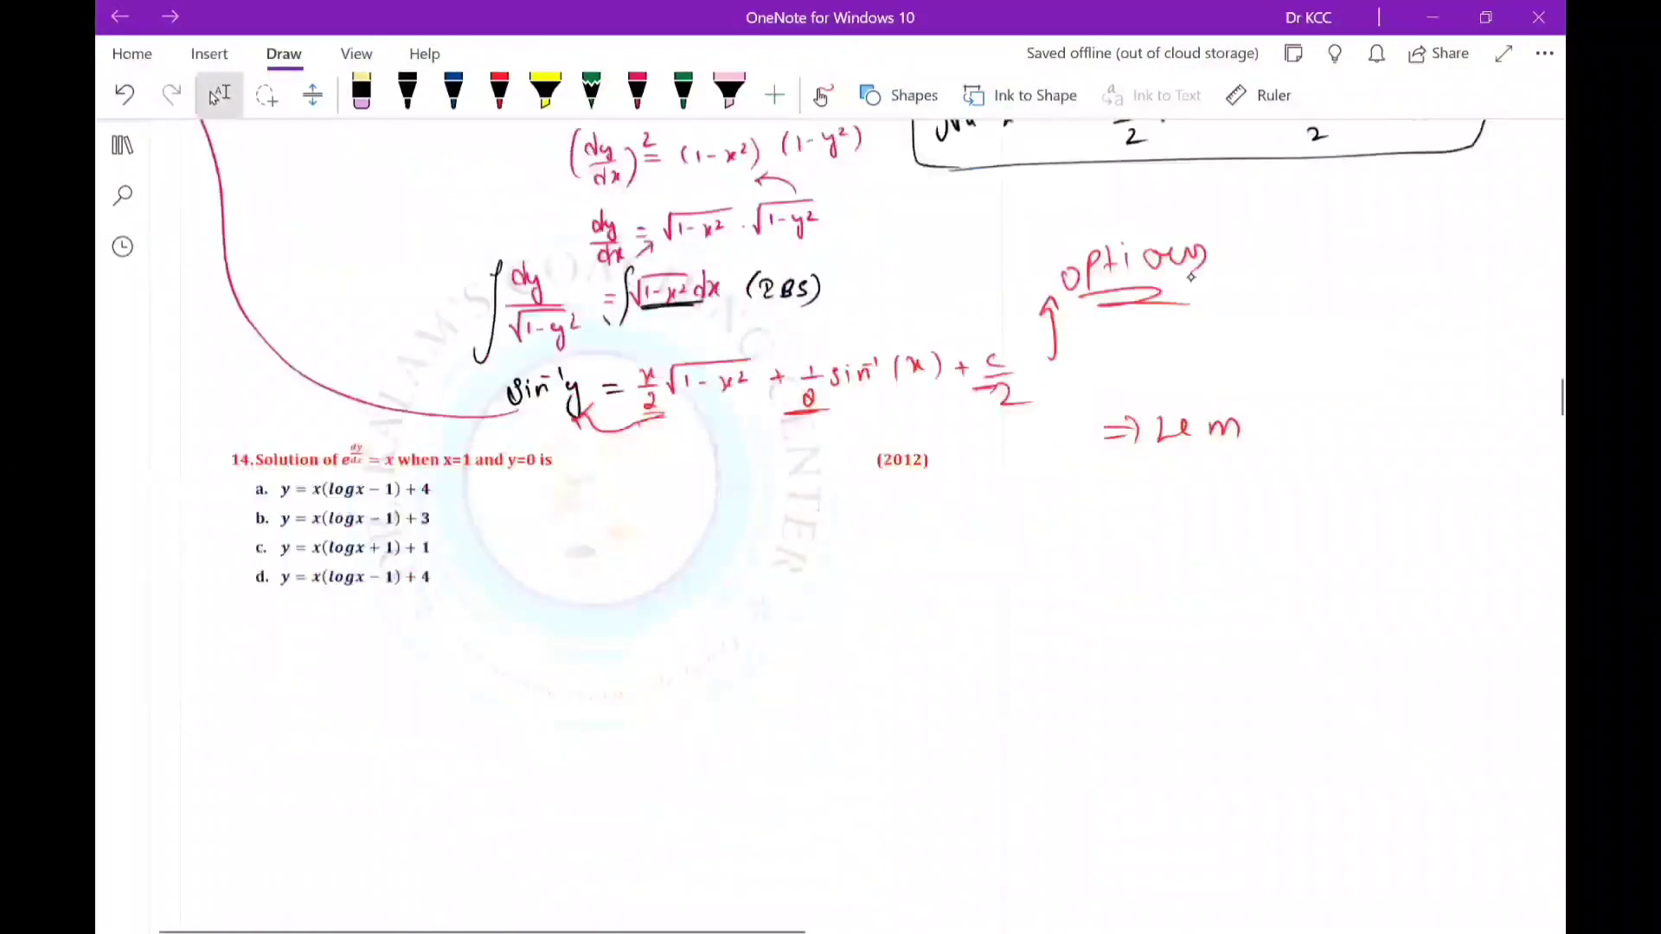
scroll(1190, 277, down, 1)
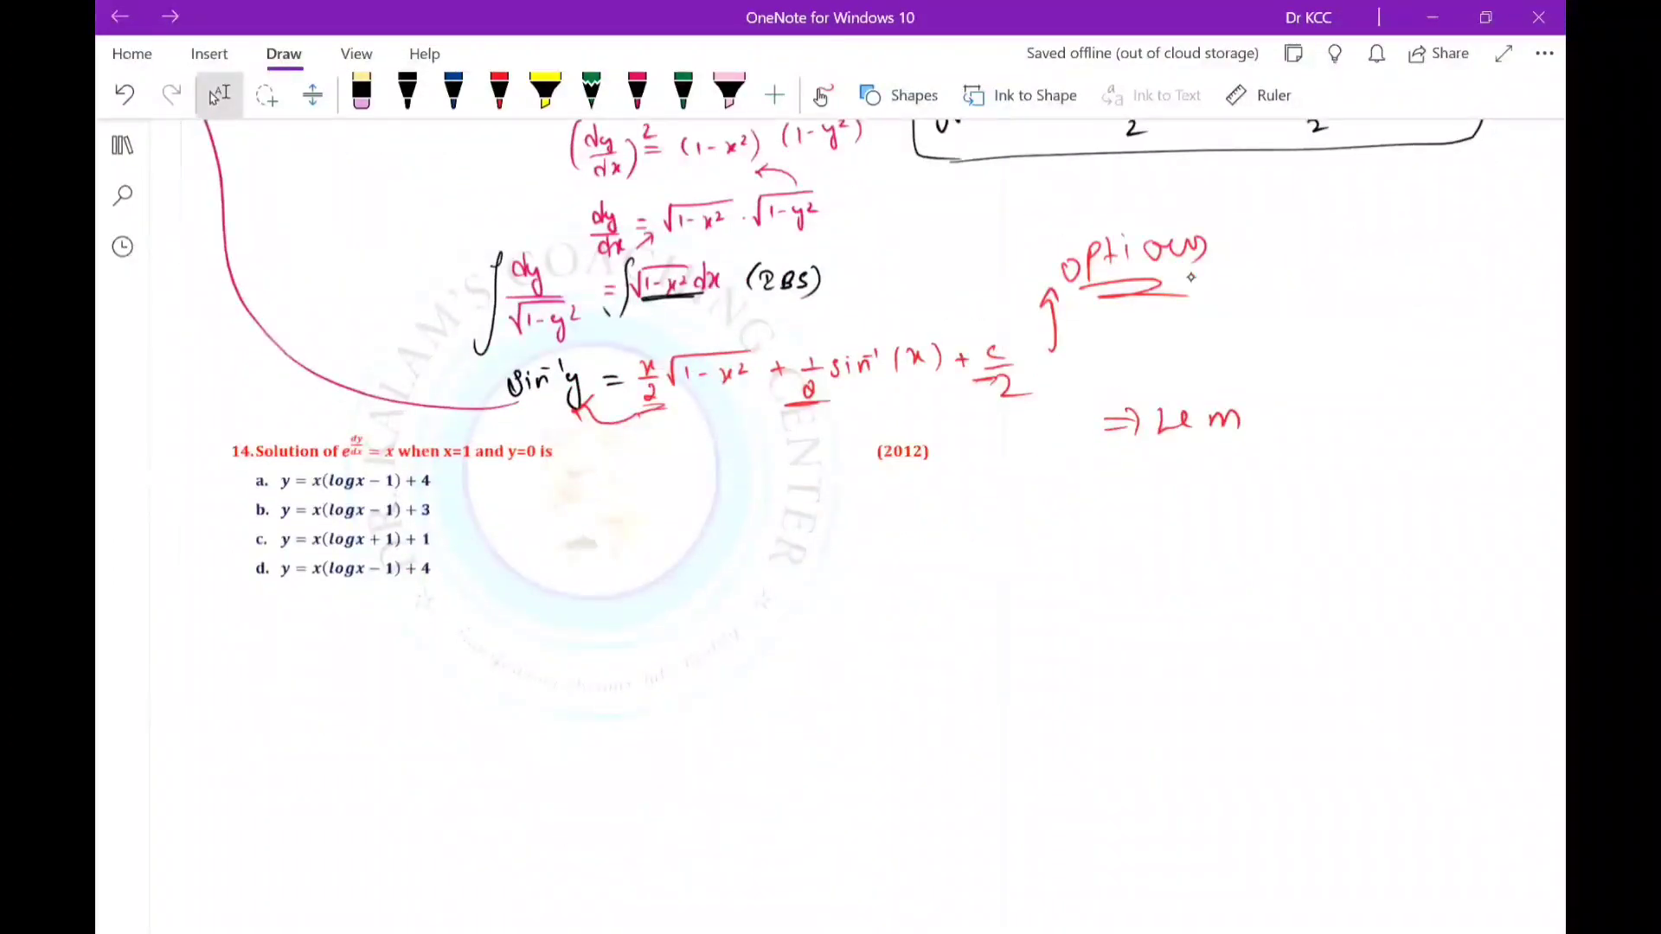
scroll(1190, 277, down, 5)
scroll(1190, 277, up, 1)
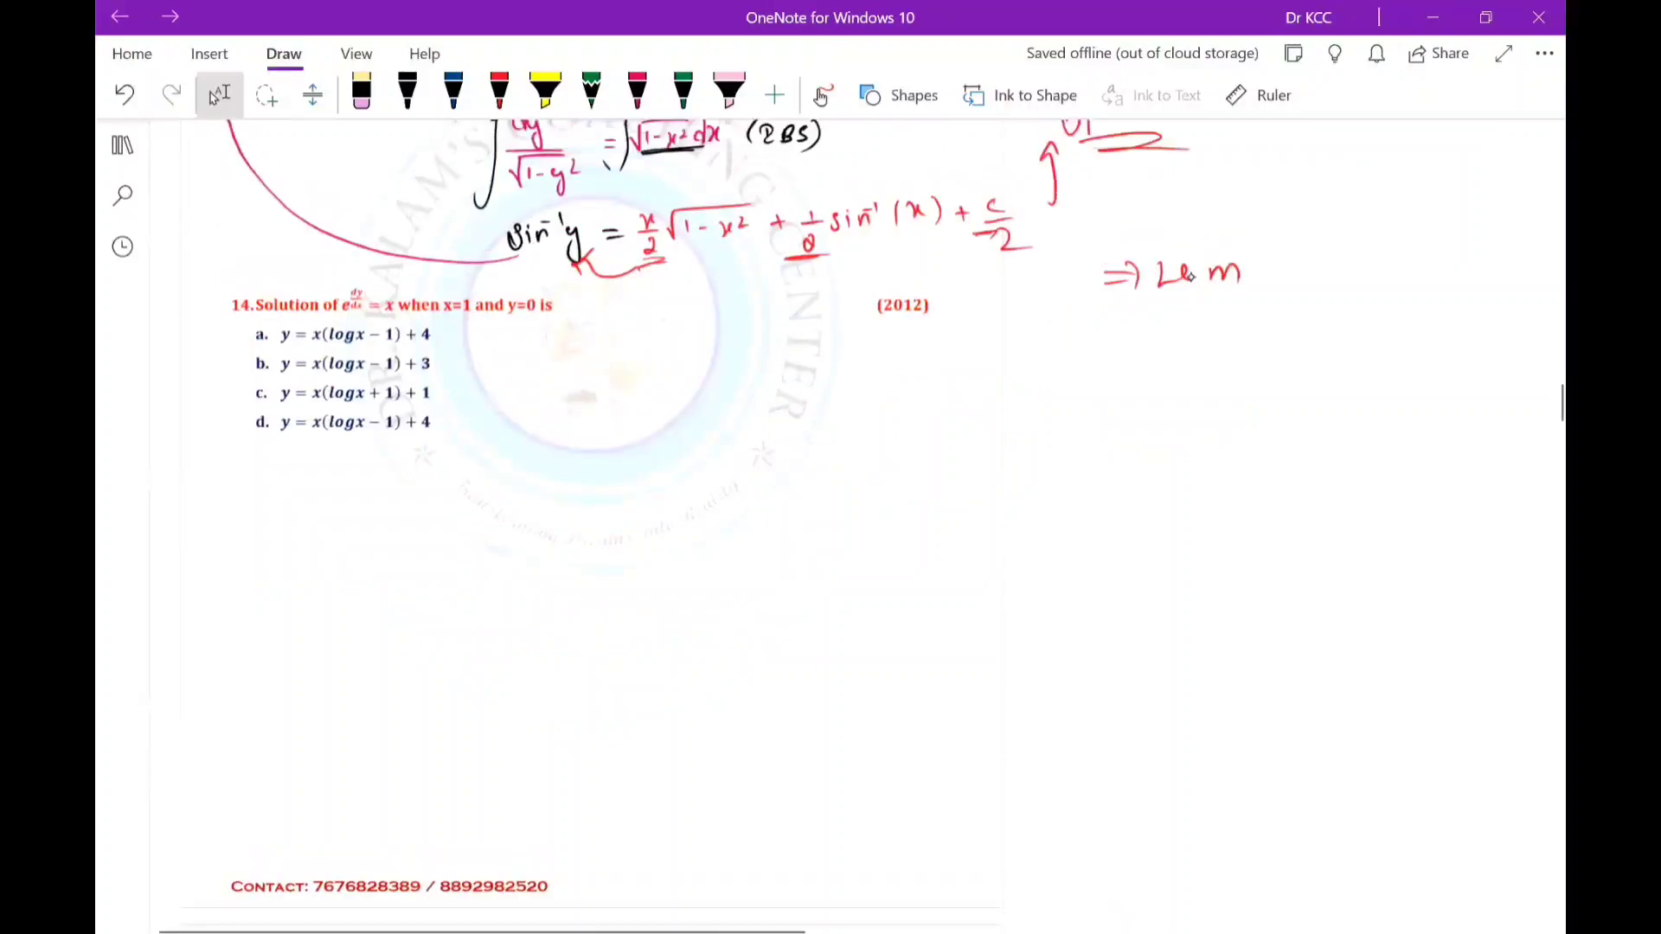
click(638, 90)
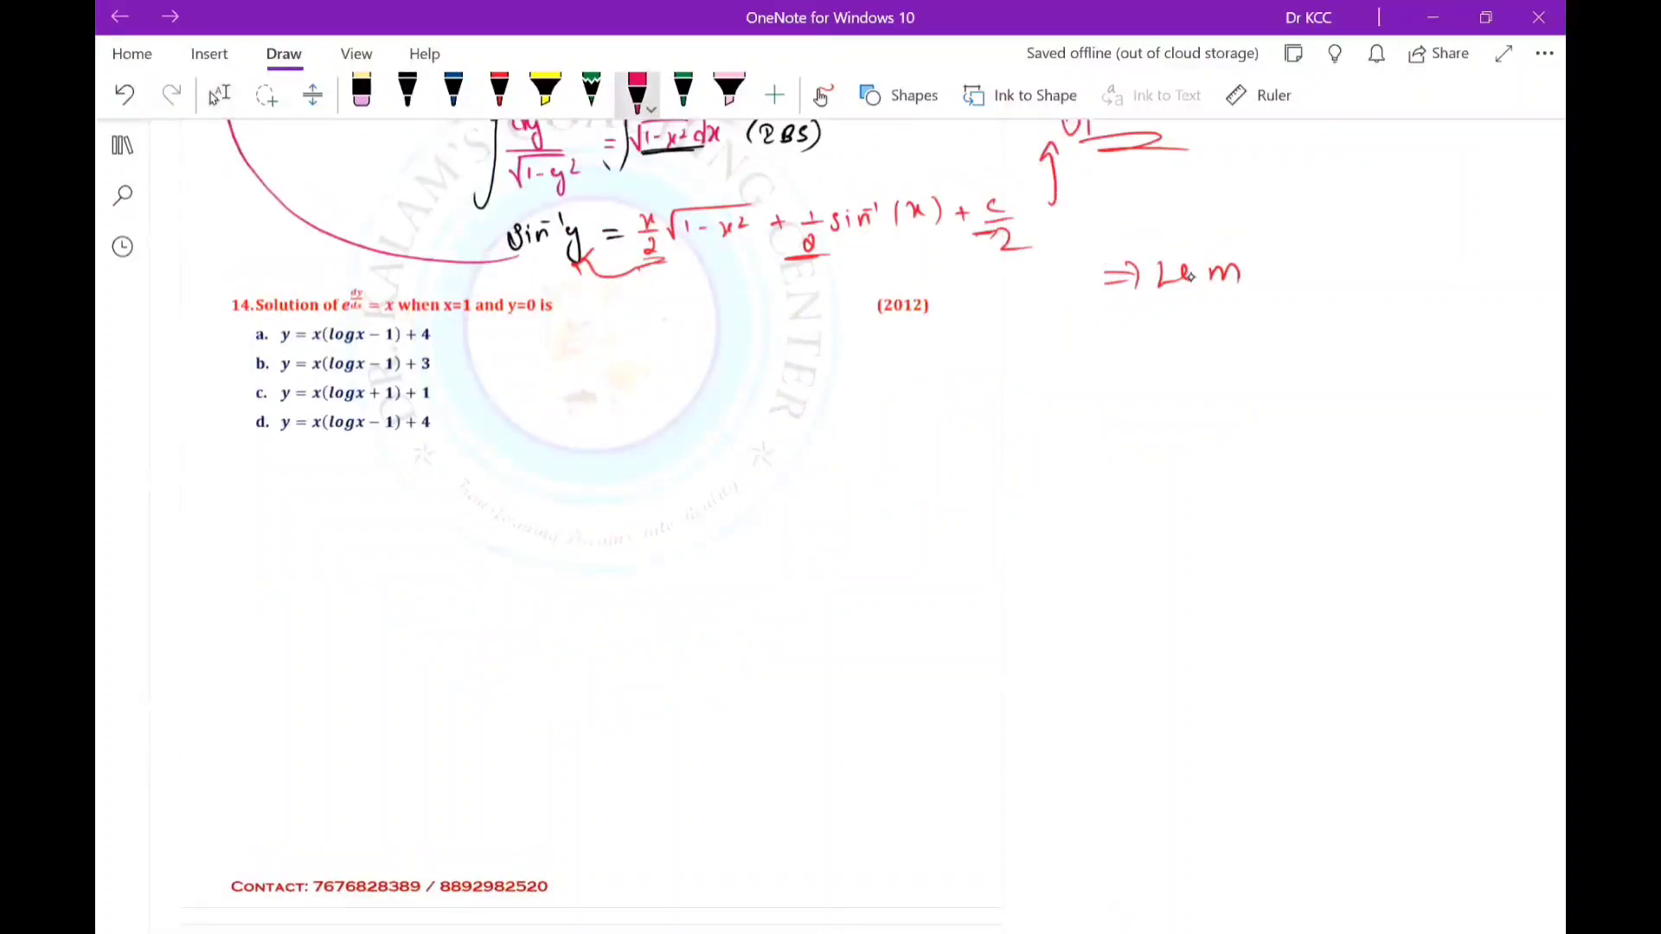
Write e^(dy/dx) = x and 'Taking log on B.S' in red under question 14.
drag(518, 391, 531, 400)
drag(538, 340, 559, 358)
drag(578, 339, 576, 357)
drag(585, 345, 613, 388)
drag(594, 396, 615, 395)
drag(624, 382, 632, 403)
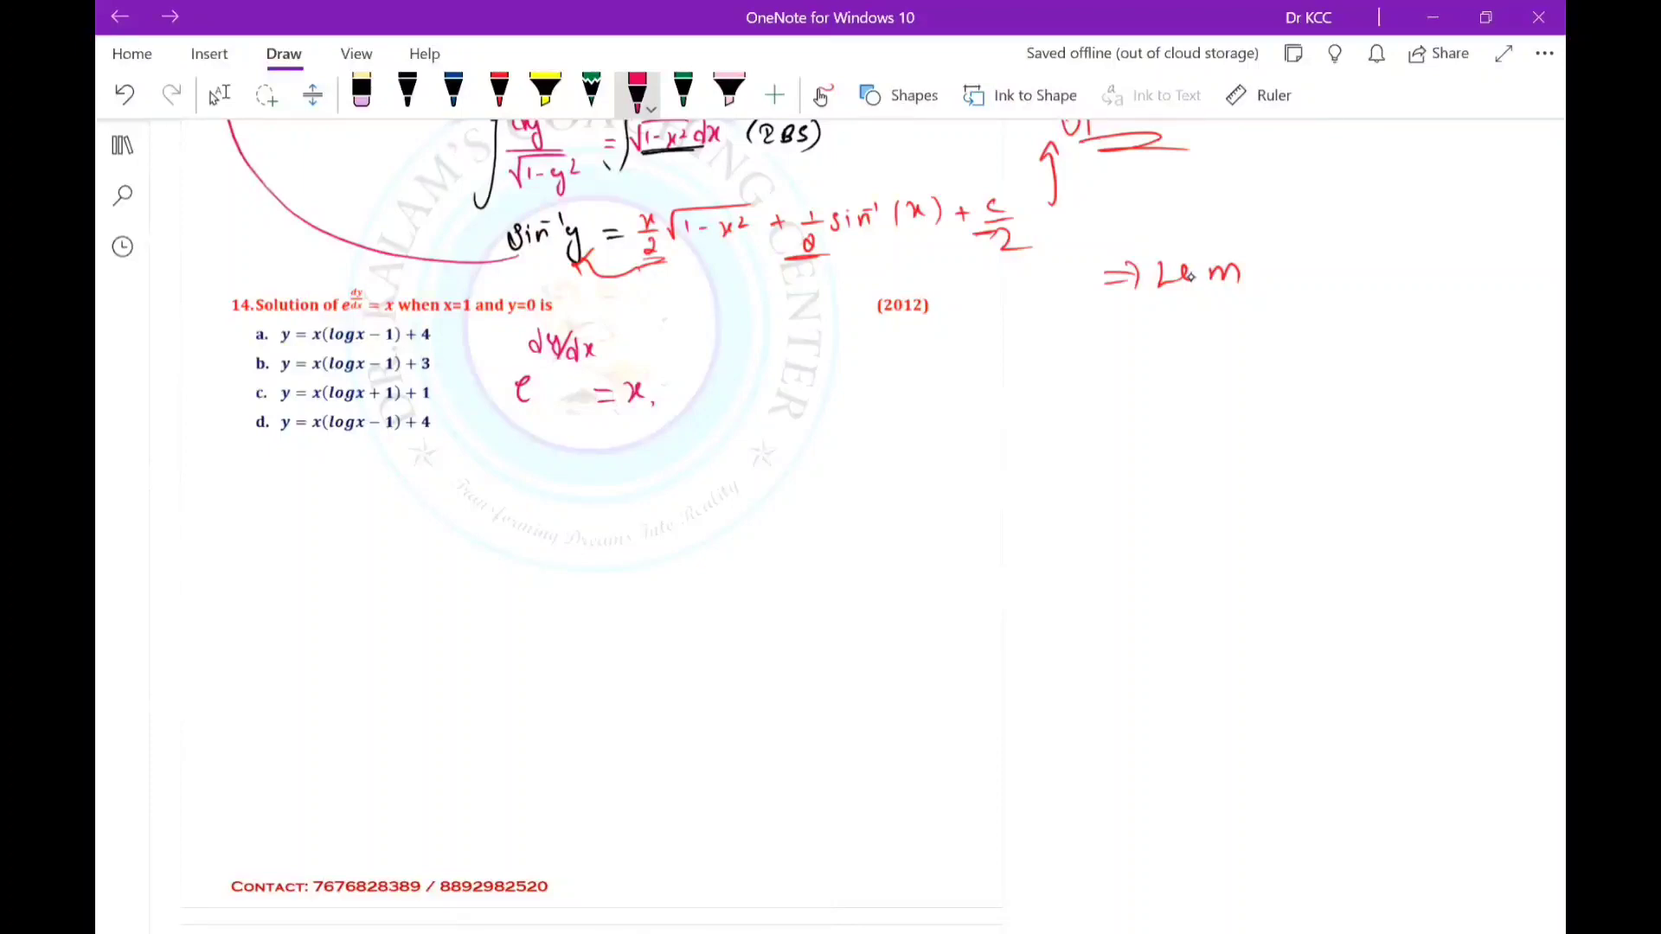
mouse_move(543, 433)
mouse_down()
mouse_move(585, 439)
mouse_move(607, 471)
mouse_move(674, 471)
mouse_move(707, 424)
mouse_move(746, 431)
mouse_up()
click(641, 425)
drag(758, 435, 793, 431)
click(797, 419)
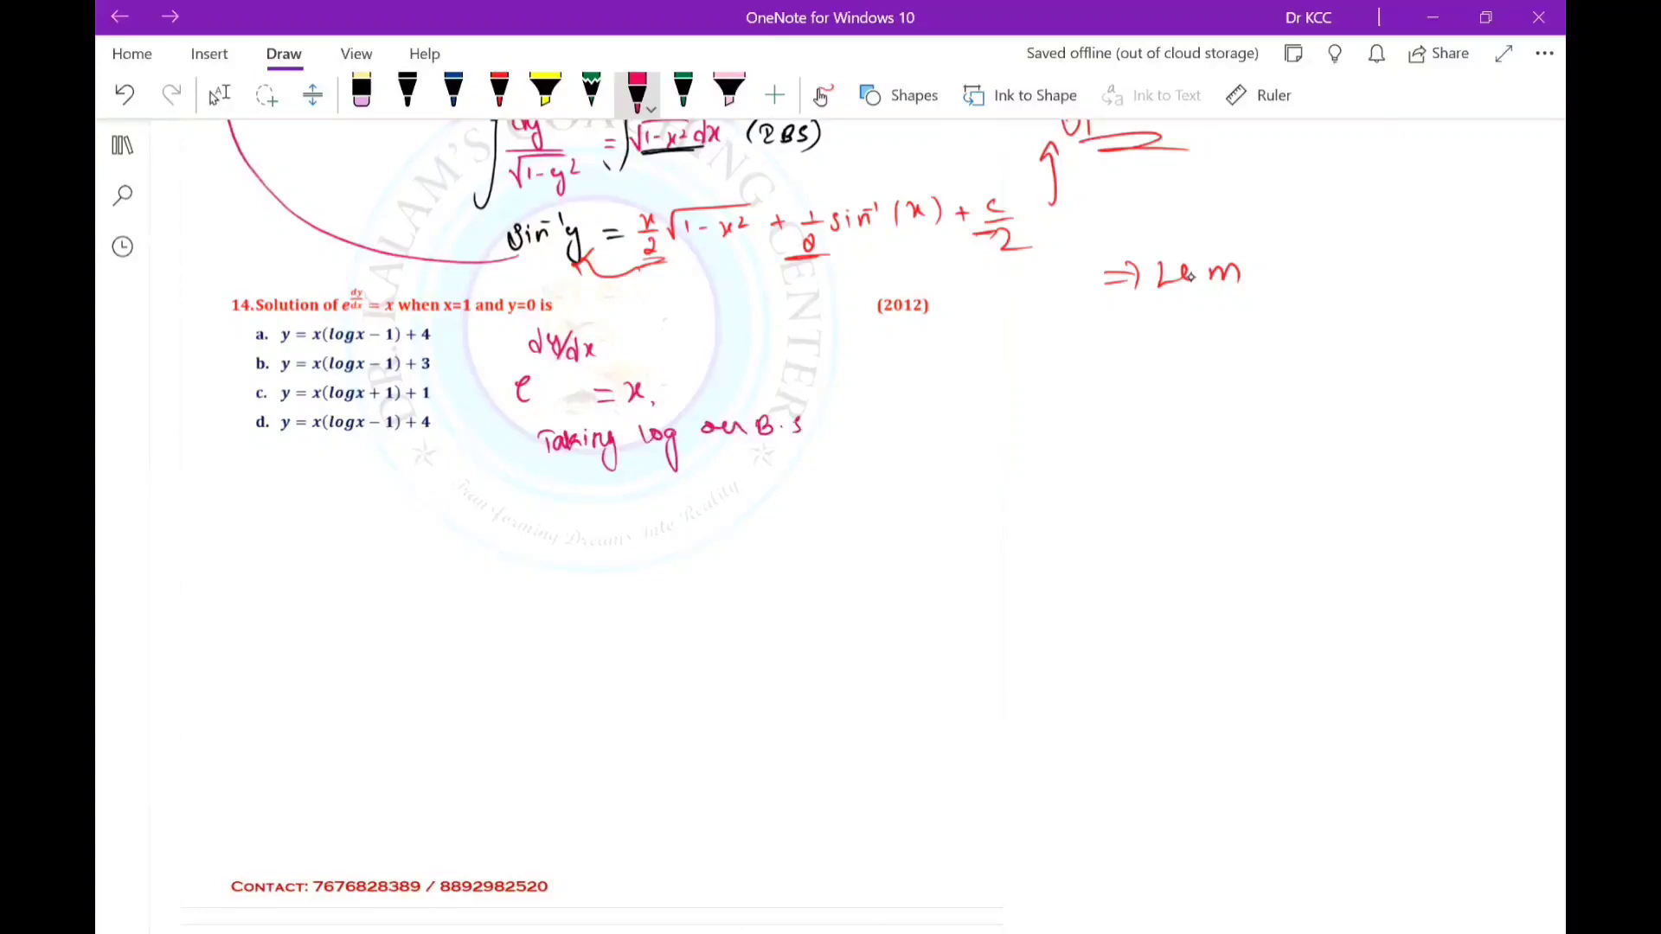
Write log e^(dy/dx) = log x on the next line.
drag(473, 522, 475, 549)
mouse_move(485, 532)
mouse_down()
mouse_move(509, 577)
mouse_move(533, 511)
mouse_up()
drag(546, 498, 554, 523)
mouse_move(565, 519)
mouse_down()
mouse_move(575, 500)
mouse_move(584, 524)
mouse_move(621, 532)
mouse_up()
drag(635, 524, 637, 542)
drag(651, 527, 650, 528)
drag(666, 527, 668, 558)
drag(677, 524, 685, 542)
drag(685, 524, 675, 542)
In blue ink, arrow the exponent down and write dy/dx = log x below.
click(454, 89)
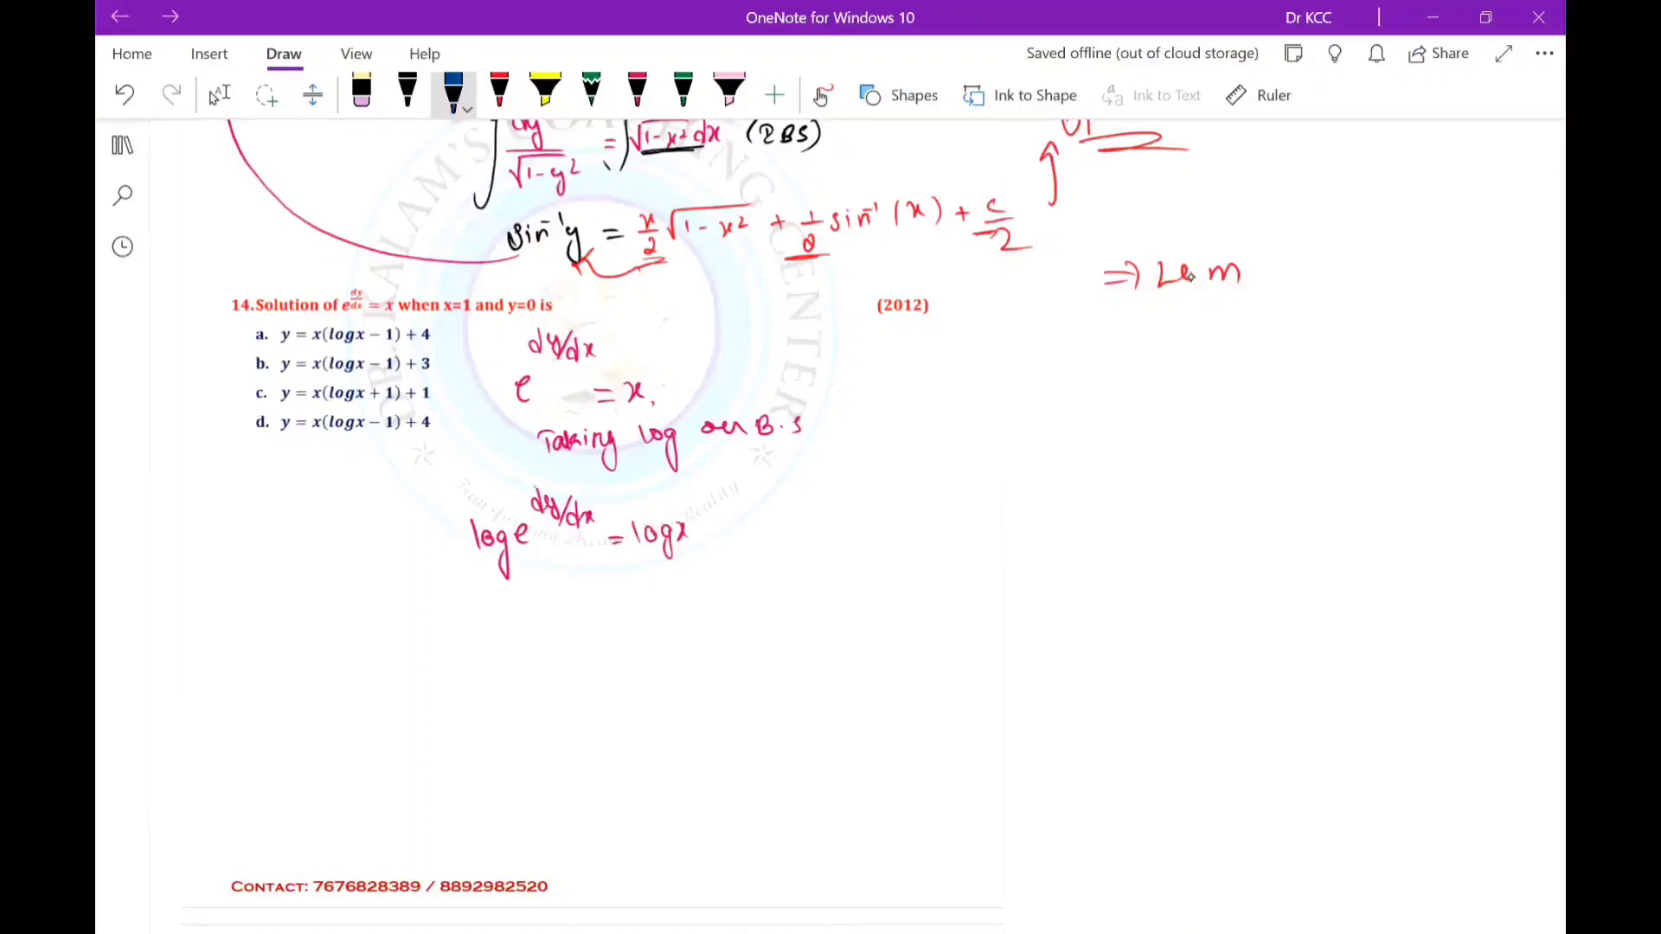
drag(534, 479, 452, 510)
drag(517, 612, 519, 624)
drag(523, 618, 541, 641)
drag(520, 653, 518, 668)
mouse_move(529, 655)
mouse_down()
mouse_move(546, 666)
mouse_move(585, 636)
mouse_up()
drag(603, 619, 606, 634)
drag(619, 620, 618, 620)
mouse_move(634, 617)
mouse_down()
mouse_move(638, 655)
mouse_move(663, 632)
mouse_up()
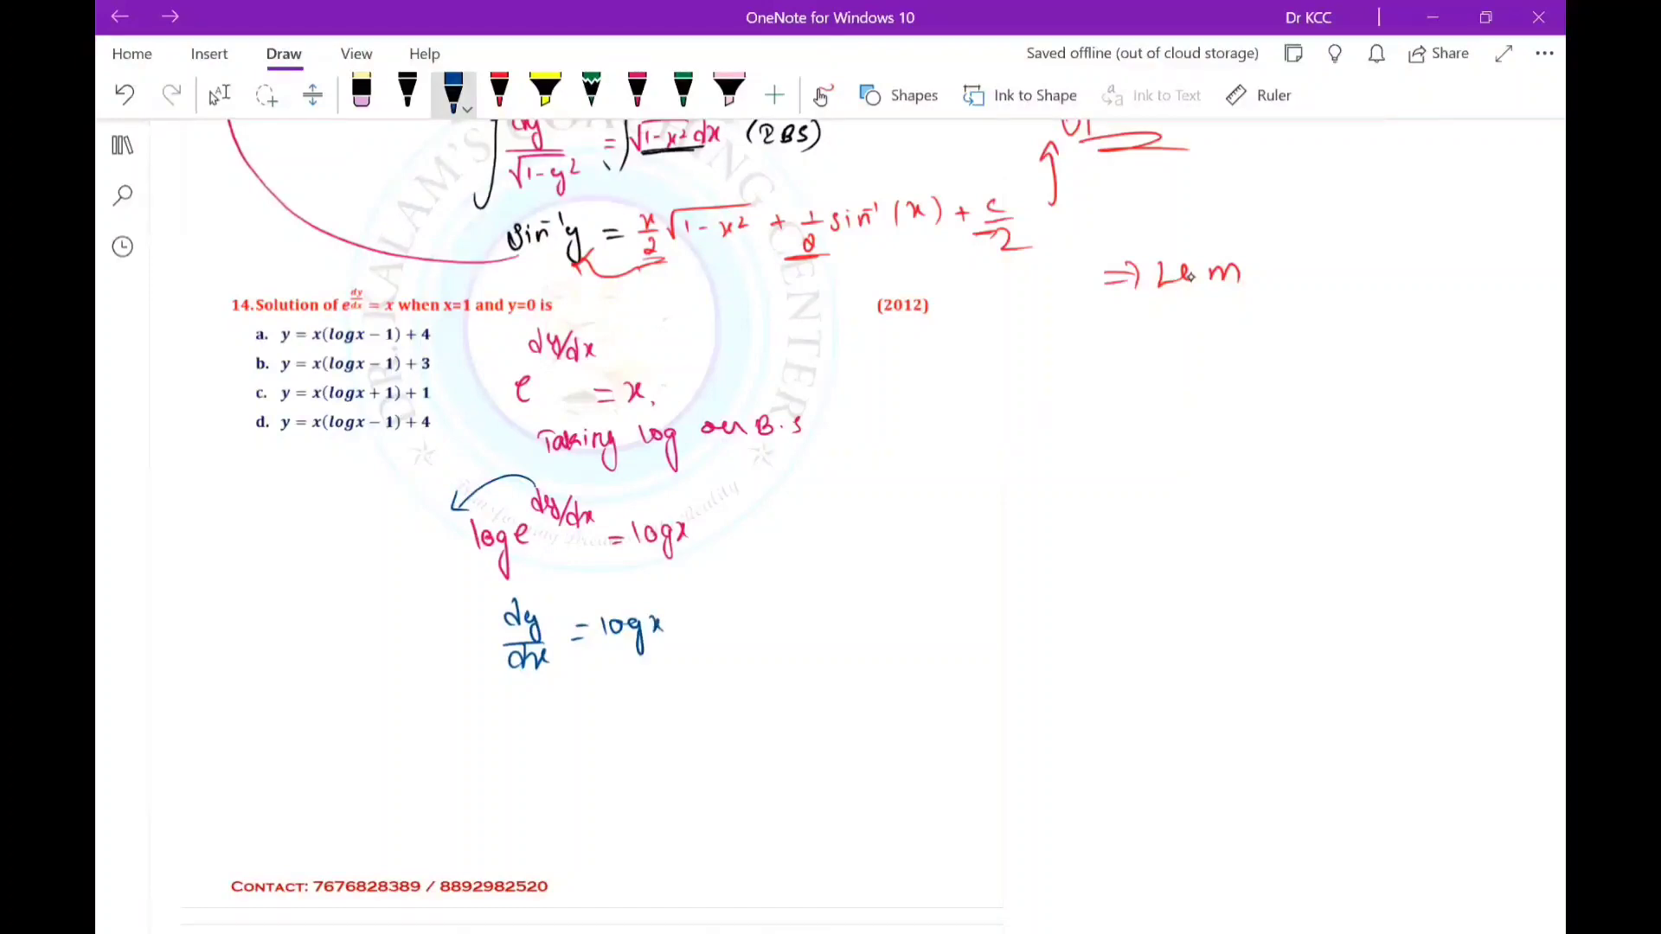
Further down, write dy = log x·dx in blue under dy/dx = log x.
scroll(1190, 276, down, 1)
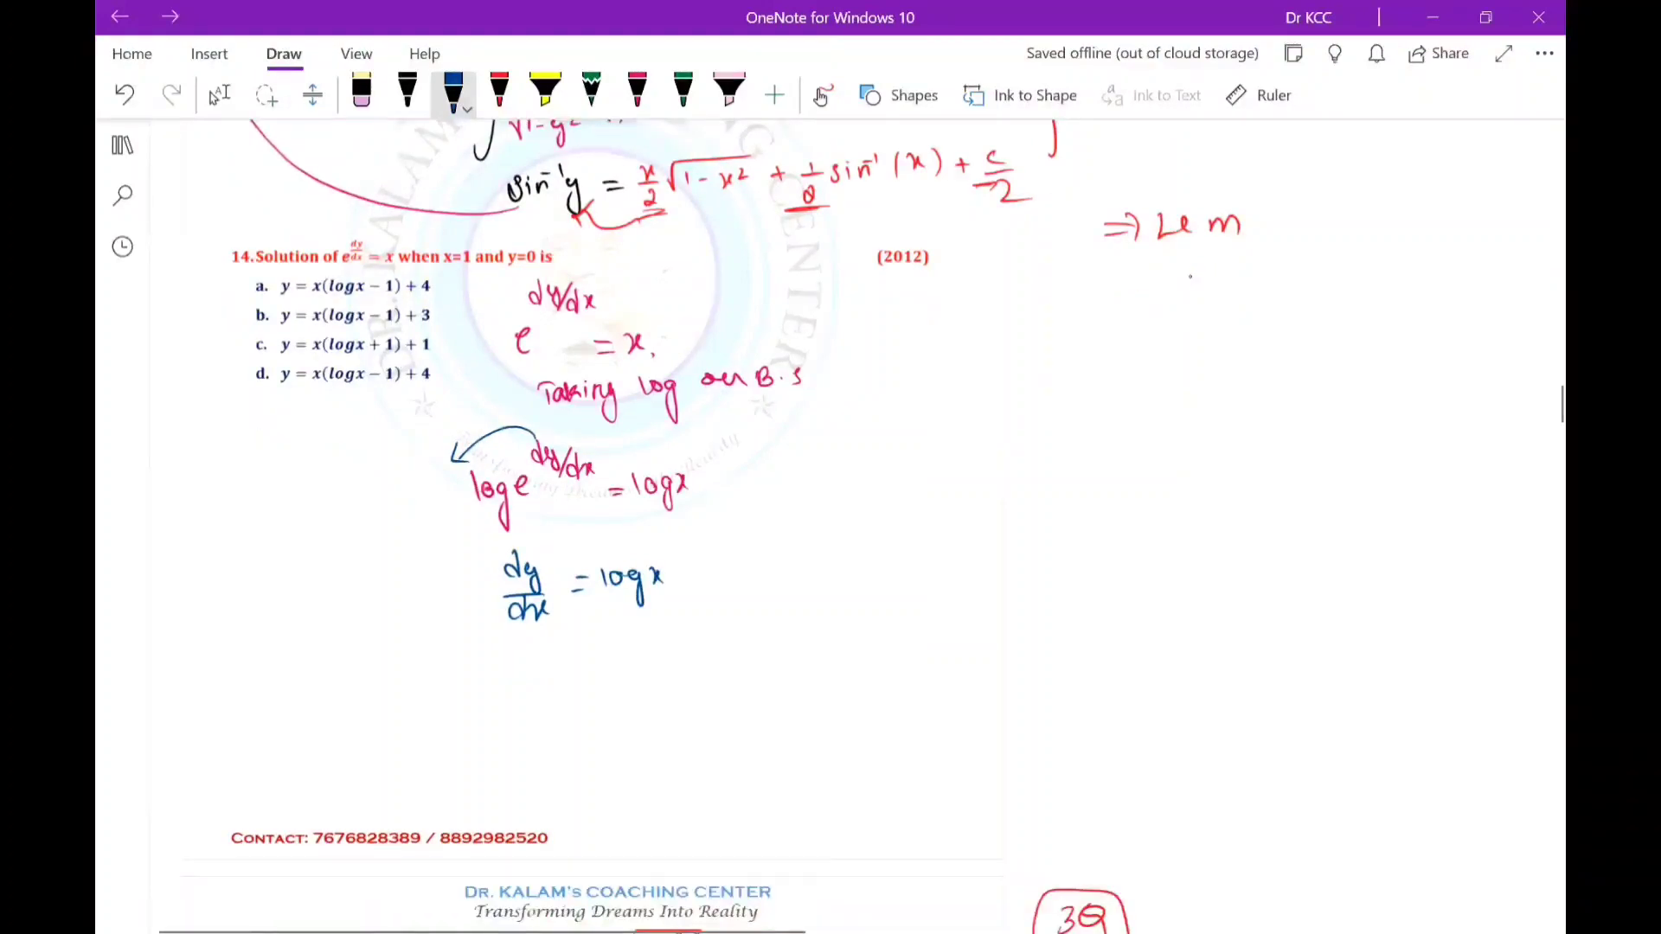
click(218, 93)
scroll(606, 519, down, 1)
scroll(605, 519, down, 1)
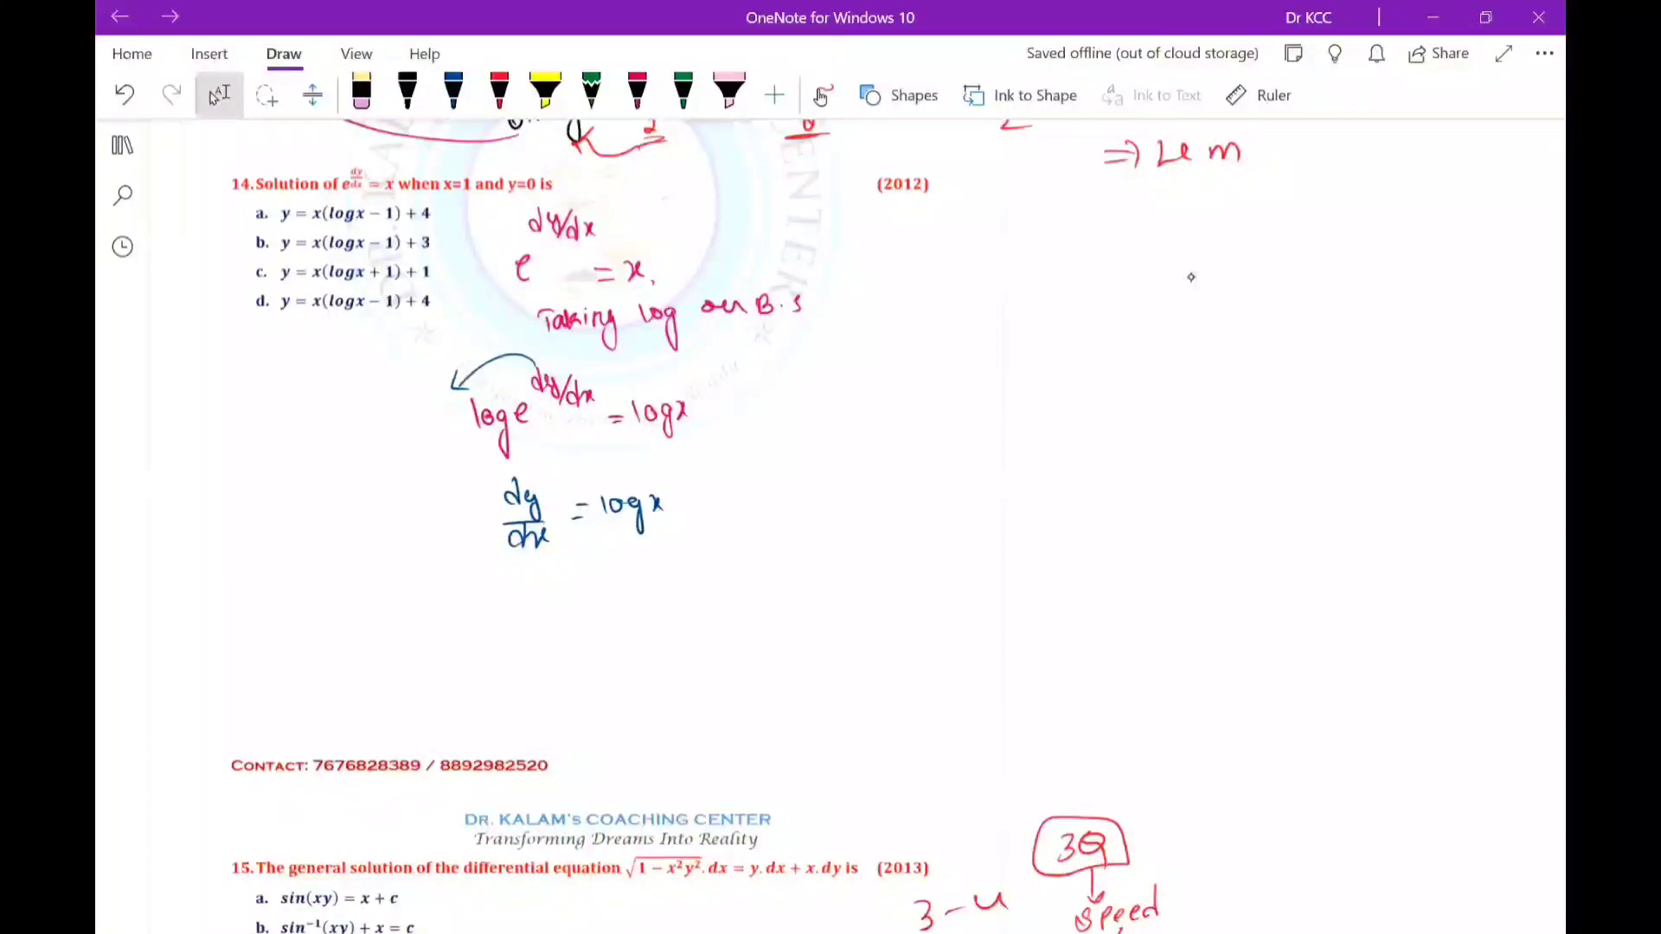
click(453, 91)
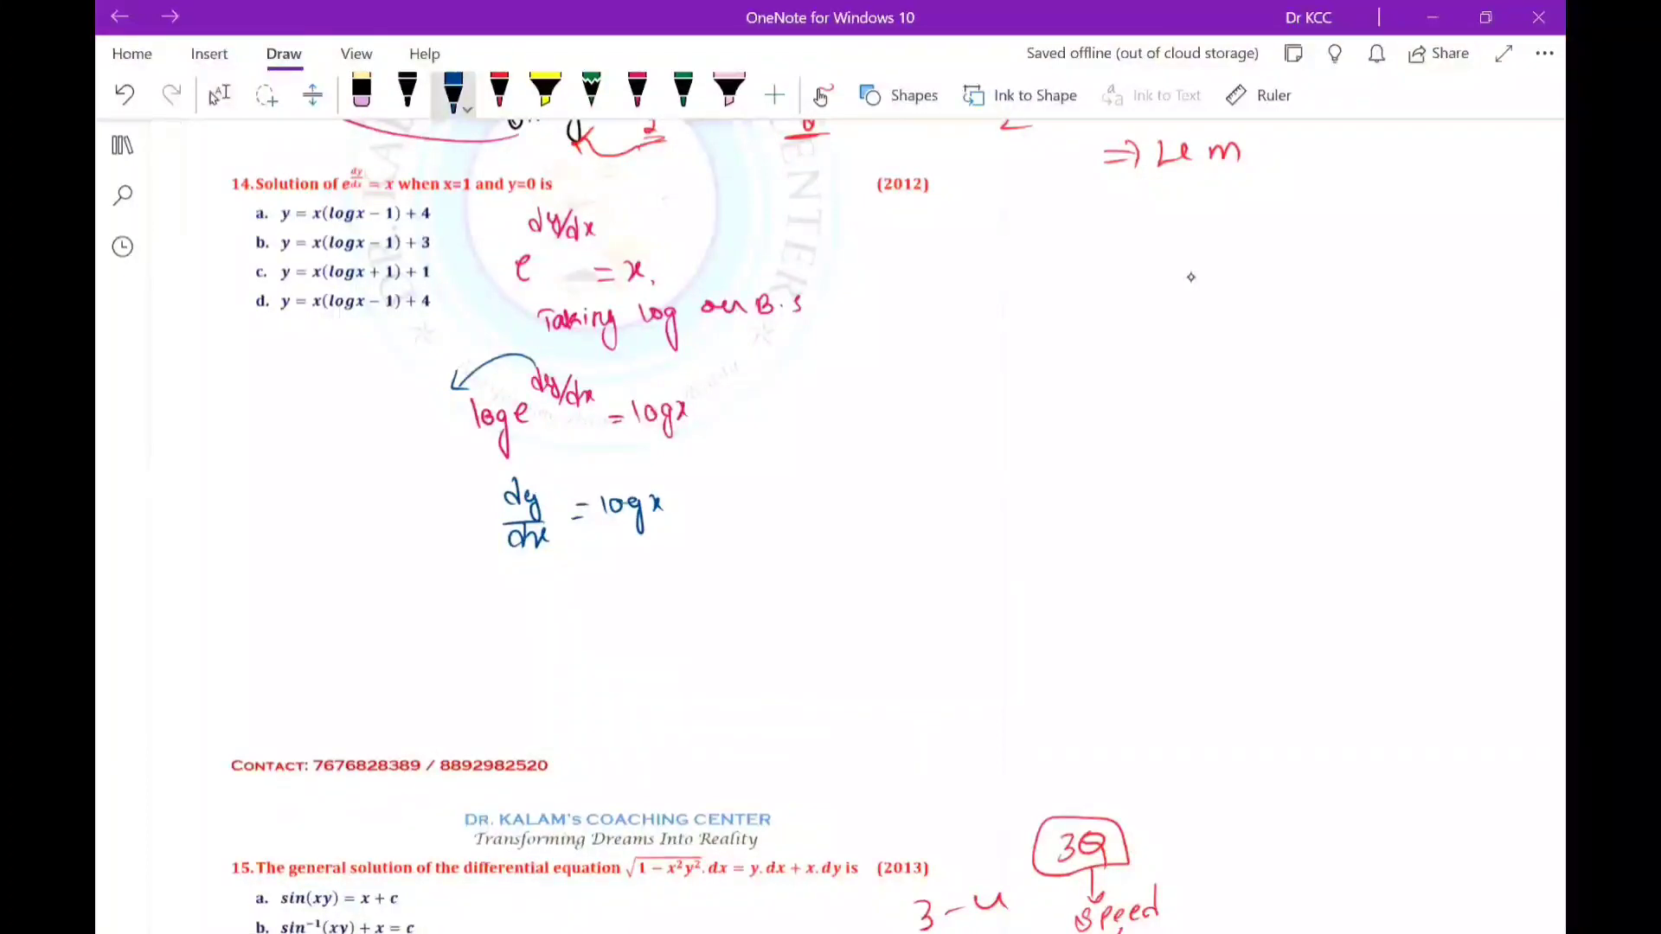
drag(510, 591, 510, 619)
mouse_move(524, 597)
mouse_down()
mouse_move(529, 635)
mouse_move(561, 604)
mouse_up()
drag(550, 617, 616, 603)
mouse_move(637, 600)
mouse_down()
mouse_move(629, 626)
mouse_move(653, 617)
mouse_up()
drag(654, 597, 641, 618)
click(661, 607)
drag(681, 599, 706, 610)
drag(707, 592, 692, 610)
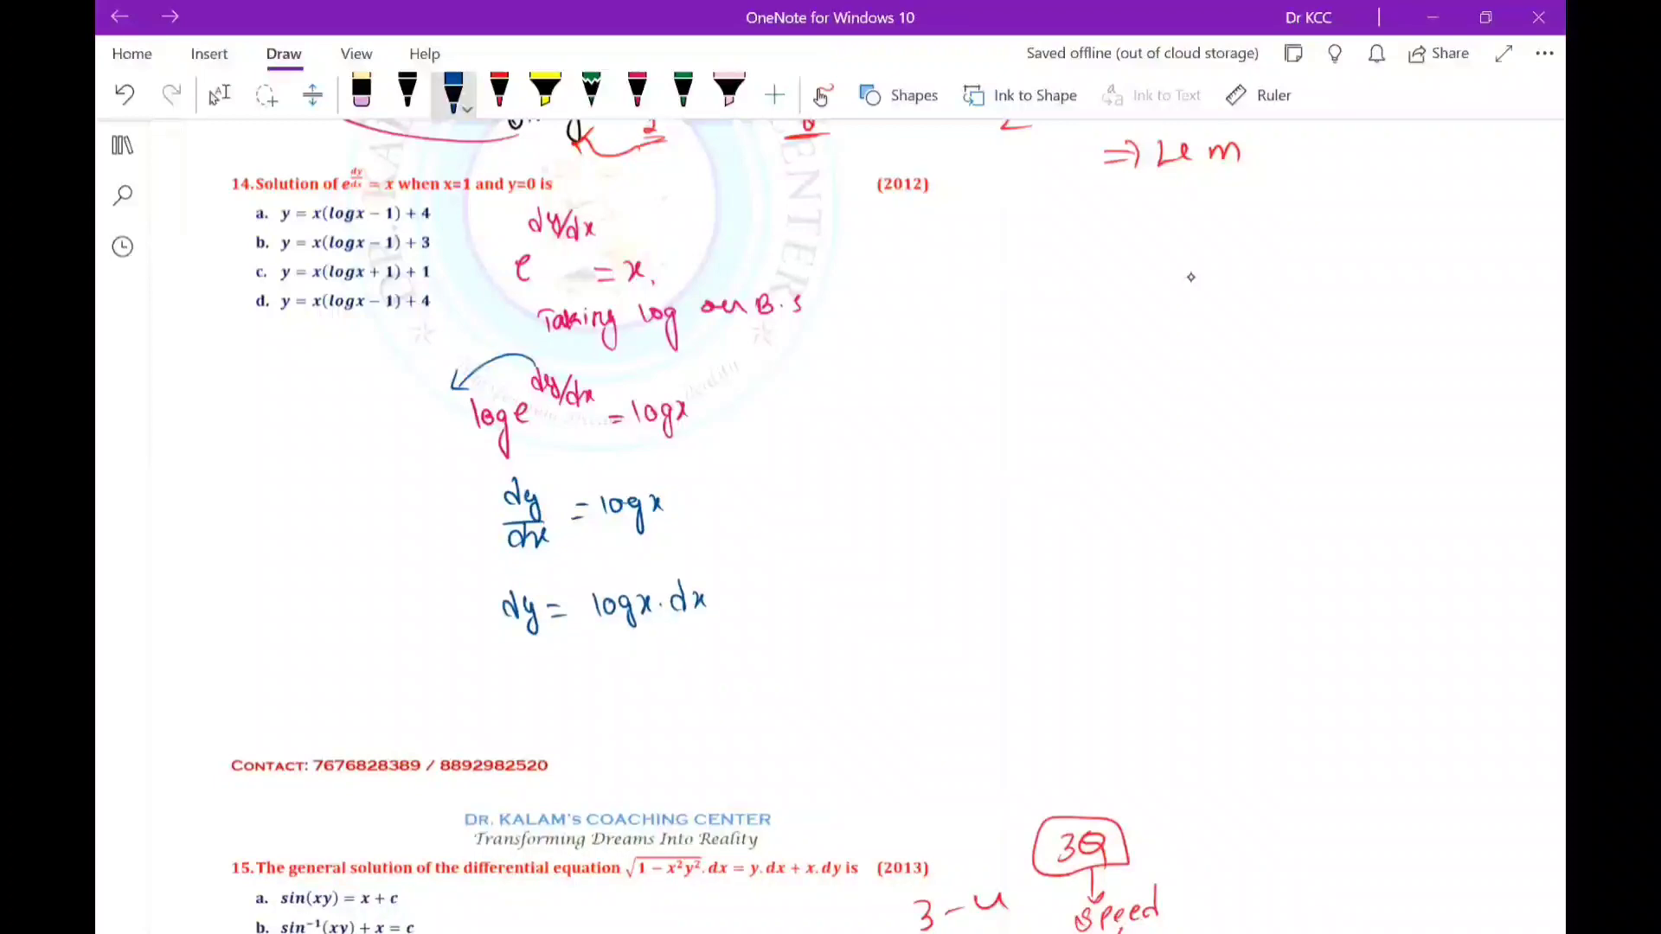
Write the first part of the integration-by-parts formula, ∫uv dx = u∫v dx −, at the right.
mouse_move(1082, 222)
mouse_down()
mouse_move(1100, 218)
mouse_move(1064, 259)
mouse_up()
drag(1107, 218, 1161, 242)
drag(1185, 223, 1198, 234)
drag(1213, 214, 1230, 214)
mouse_move(1244, 213)
mouse_down()
mouse_move(1258, 204)
mouse_move(1246, 245)
mouse_up()
drag(1265, 221, 1310, 197)
click(1284, 226)
mouse_move(1318, 232)
mouse_down()
mouse_move(1328, 216)
mouse_move(1335, 233)
mouse_up()
drag(1347, 223, 1390, 251)
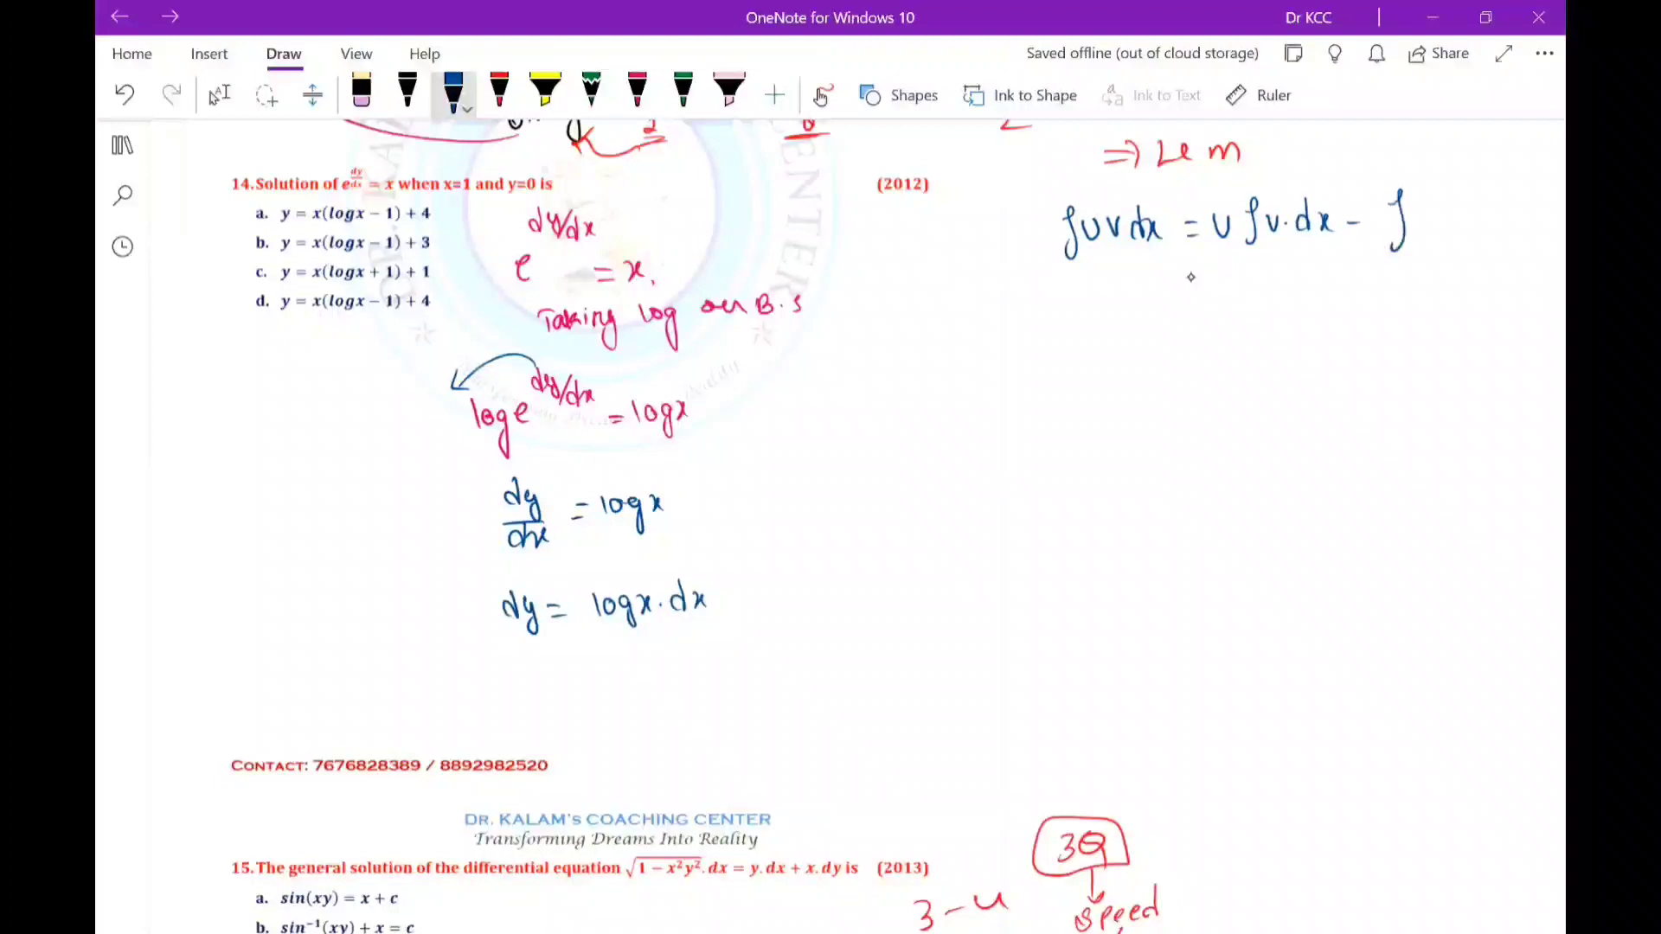
Complete the formula with the second term using d/dx of u and ∫v dx.
drag(1438, 197, 1431, 218)
drag(1426, 228, 1449, 227)
mouse_move(1439, 235)
mouse_down()
mouse_move(1441, 253)
mouse_move(1467, 254)
mouse_up()
drag(1459, 205, 1507, 243)
drag(1526, 211, 1538, 227)
mouse_move(1546, 199)
mouse_down()
mouse_move(1546, 237)
mouse_move(1566, 235)
mouse_up()
scroll(1190, 277, right, 2)
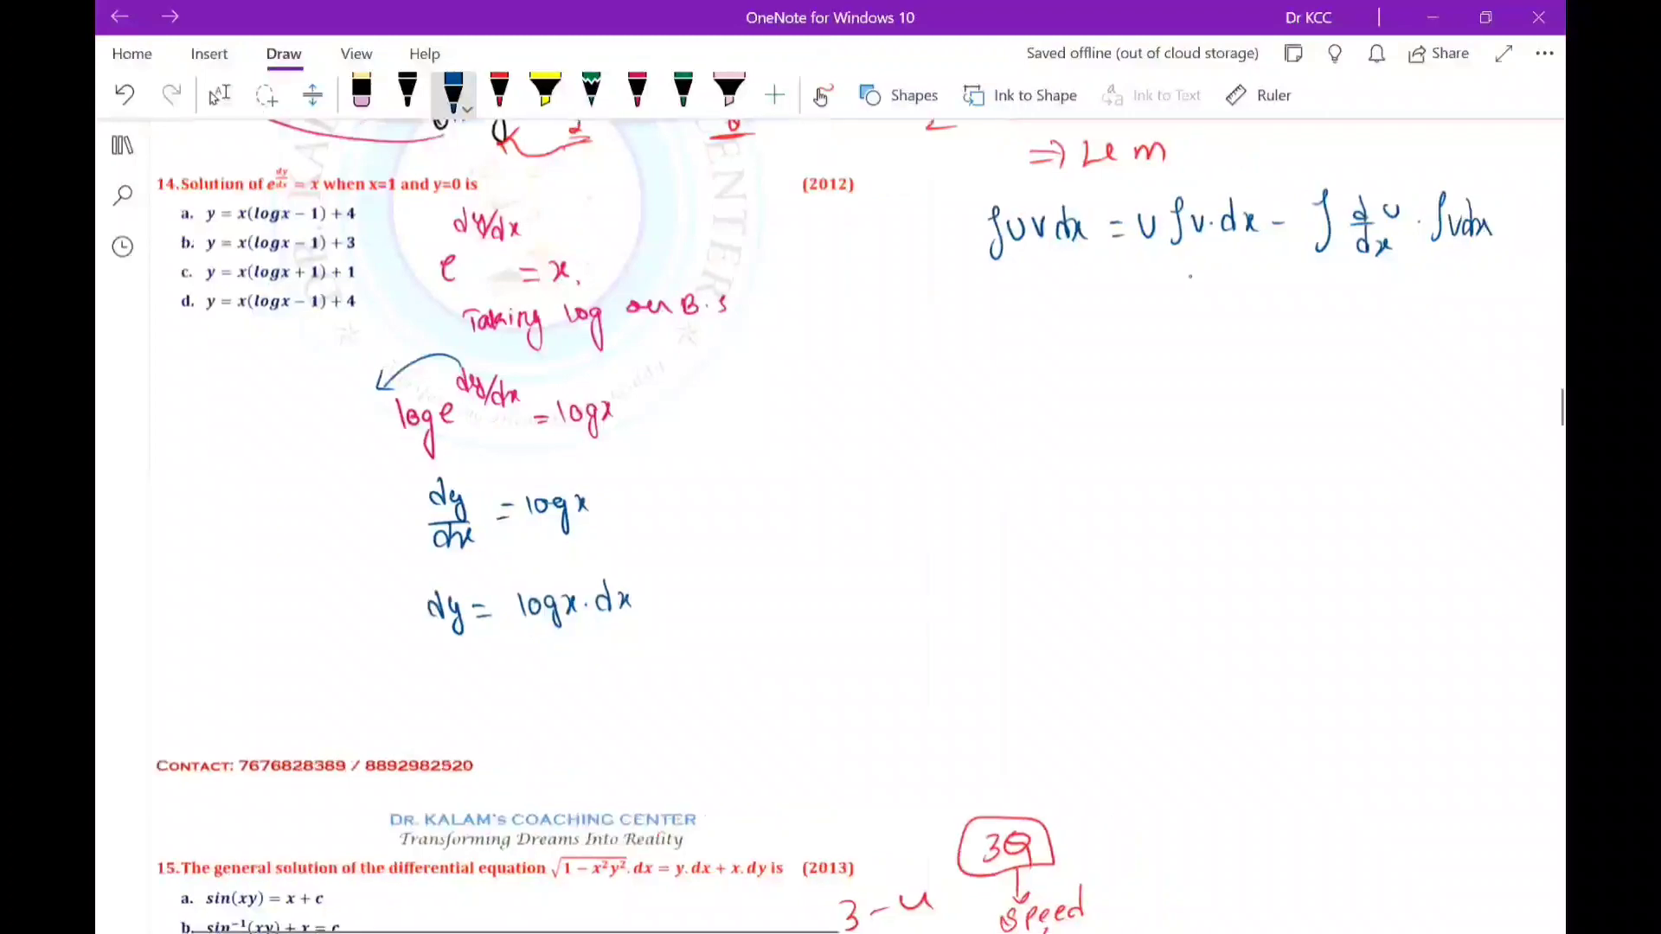
scroll(1191, 277, left, 2)
scroll(1191, 277, right, 1)
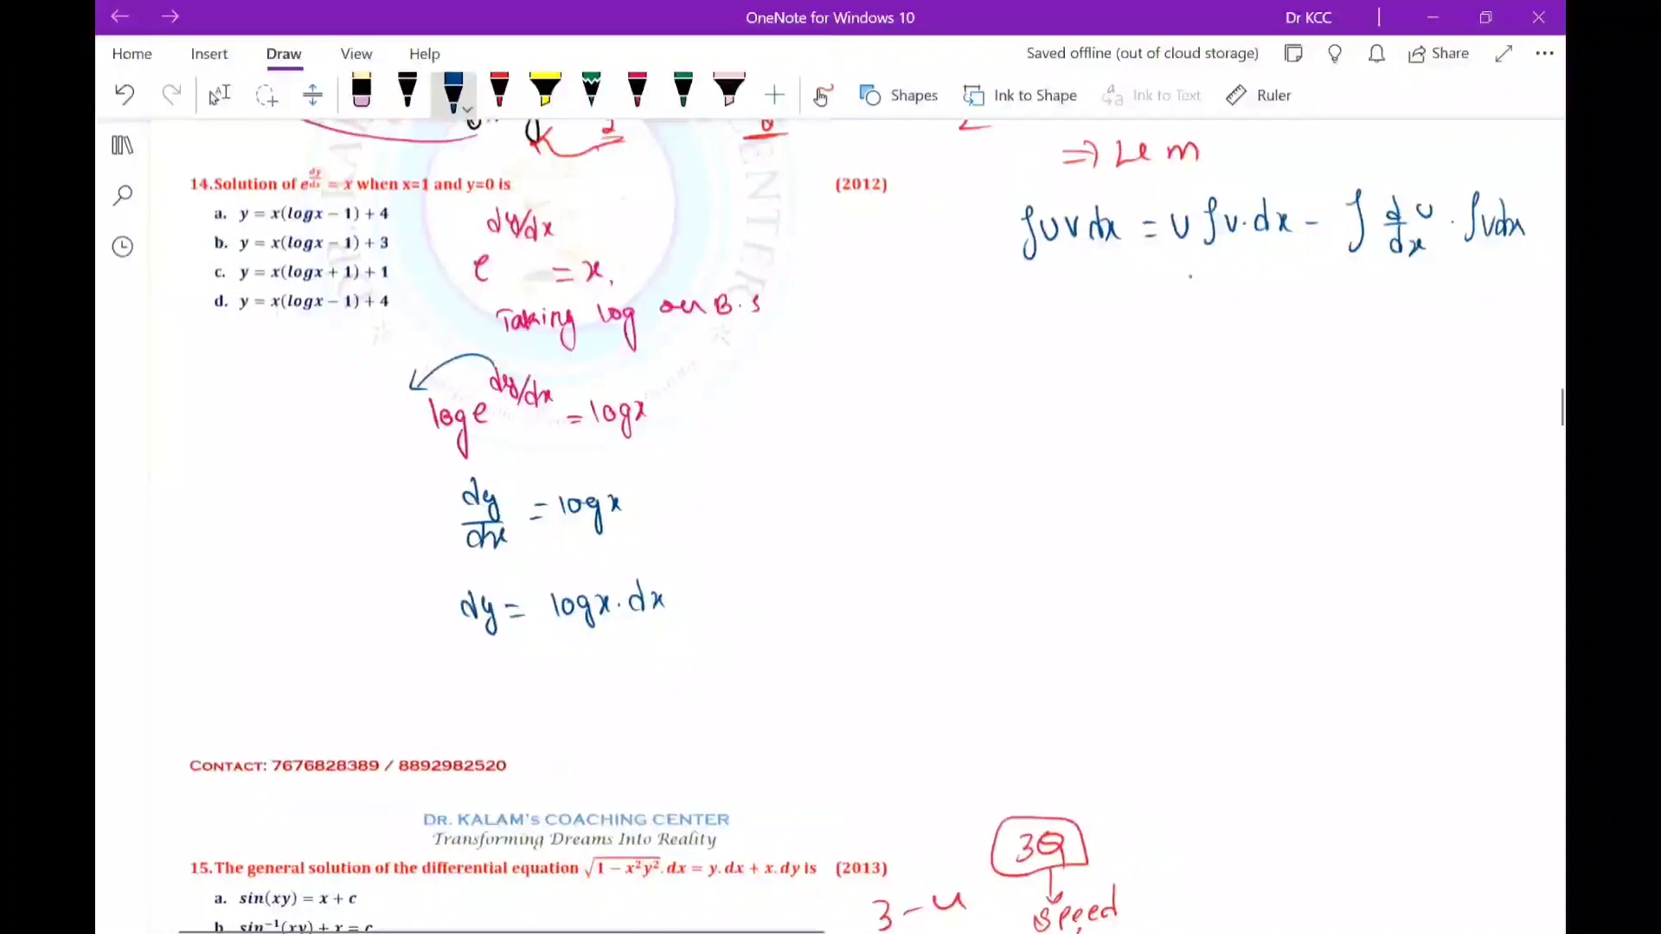
Add ⇒ before the formula and write '⇒ ?LATE' beneath it, double-underlined.
key(Escape)
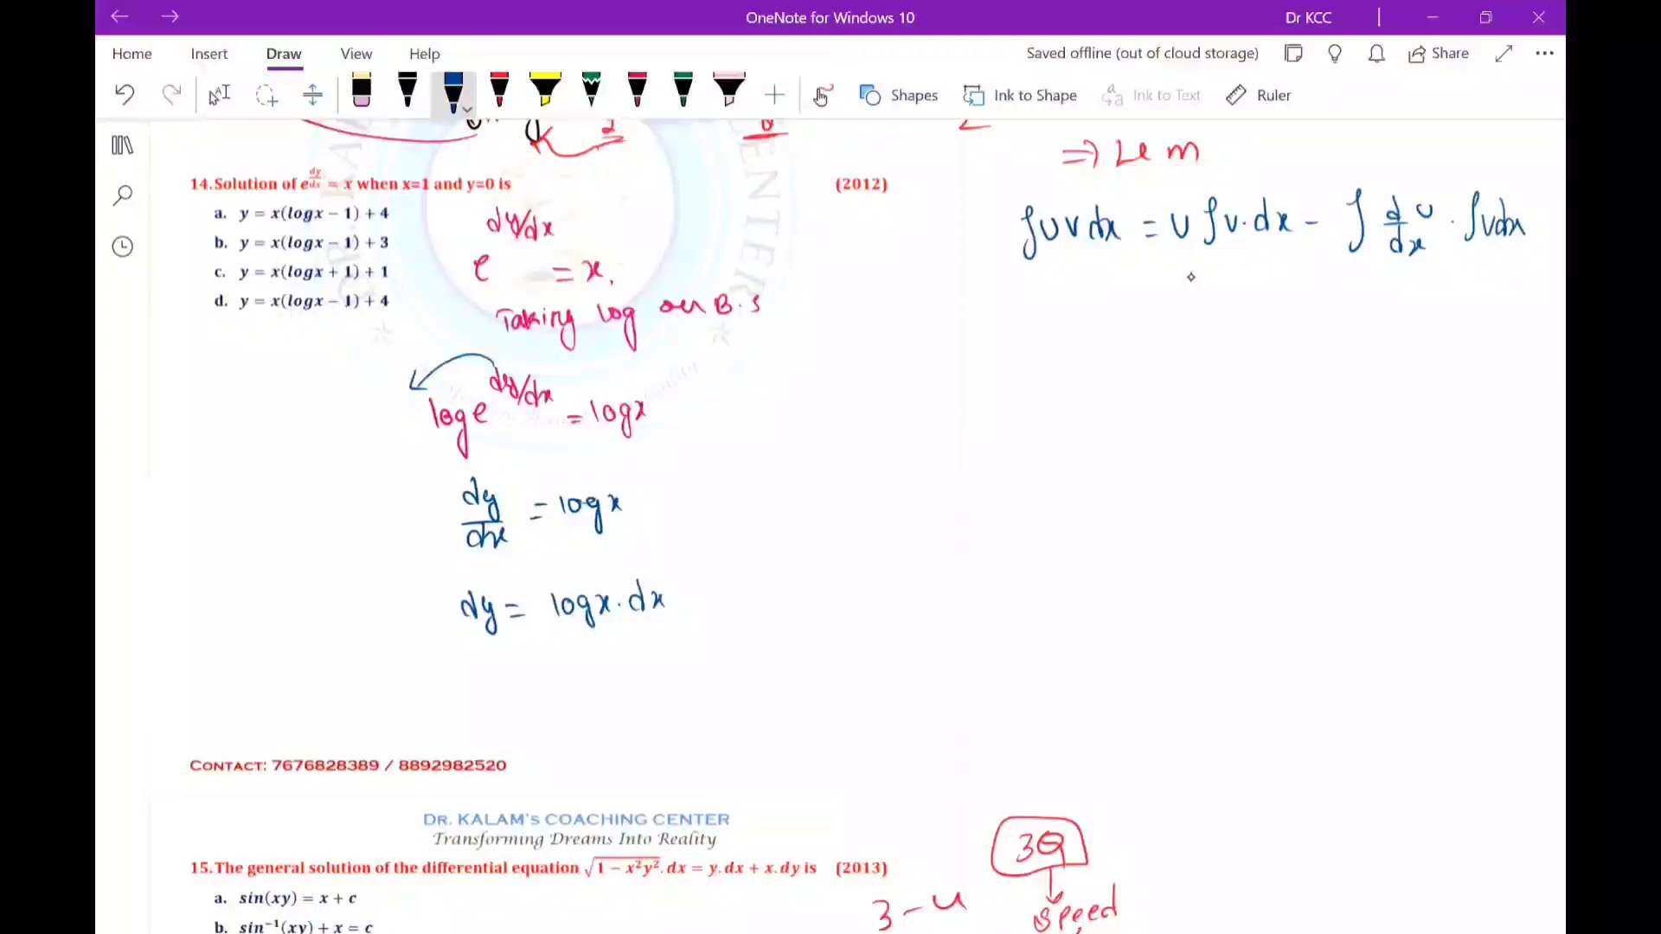
drag(973, 223, 1001, 232)
mouse_move(974, 295)
mouse_down()
mouse_move(1001, 296)
mouse_move(996, 310)
mouse_up()
mouse_move(1047, 289)
mouse_down()
mouse_move(1050, 312)
mouse_move(1094, 312)
mouse_up()
mouse_move(1102, 304)
mouse_down()
mouse_move(1117, 288)
mouse_move(1118, 308)
mouse_up()
drag(1123, 289, 1144, 288)
mouse_move(1134, 289)
mouse_down()
mouse_move(1134, 307)
mouse_move(1168, 305)
mouse_up()
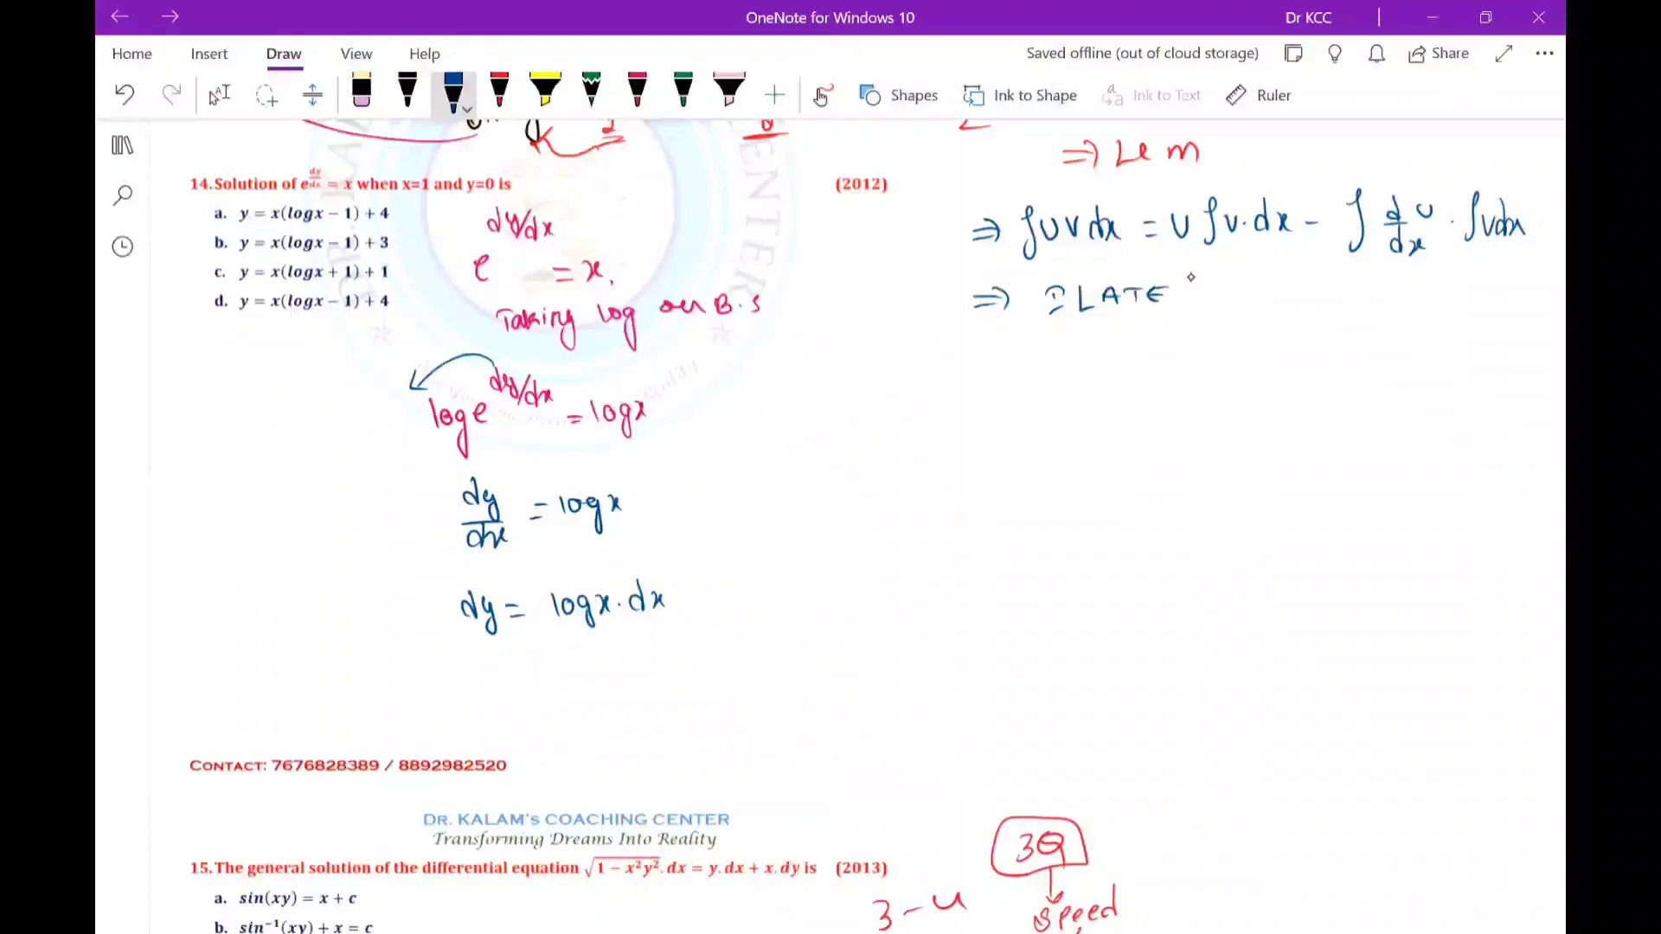
drag(1063, 319, 1147, 321)
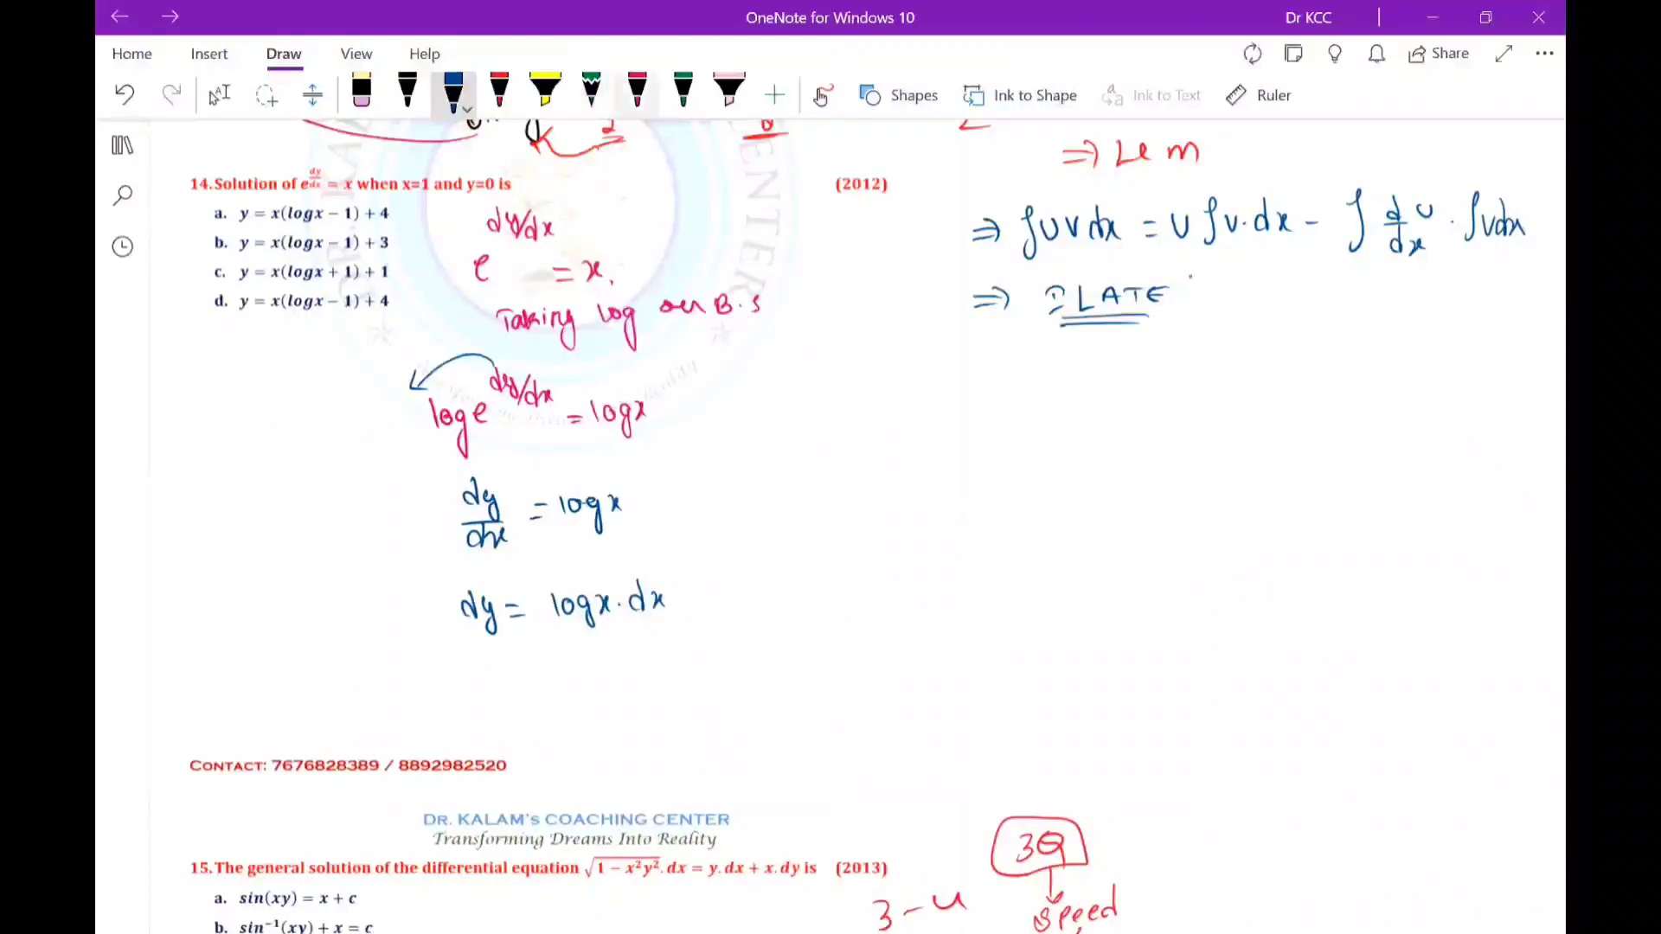
click(638, 91)
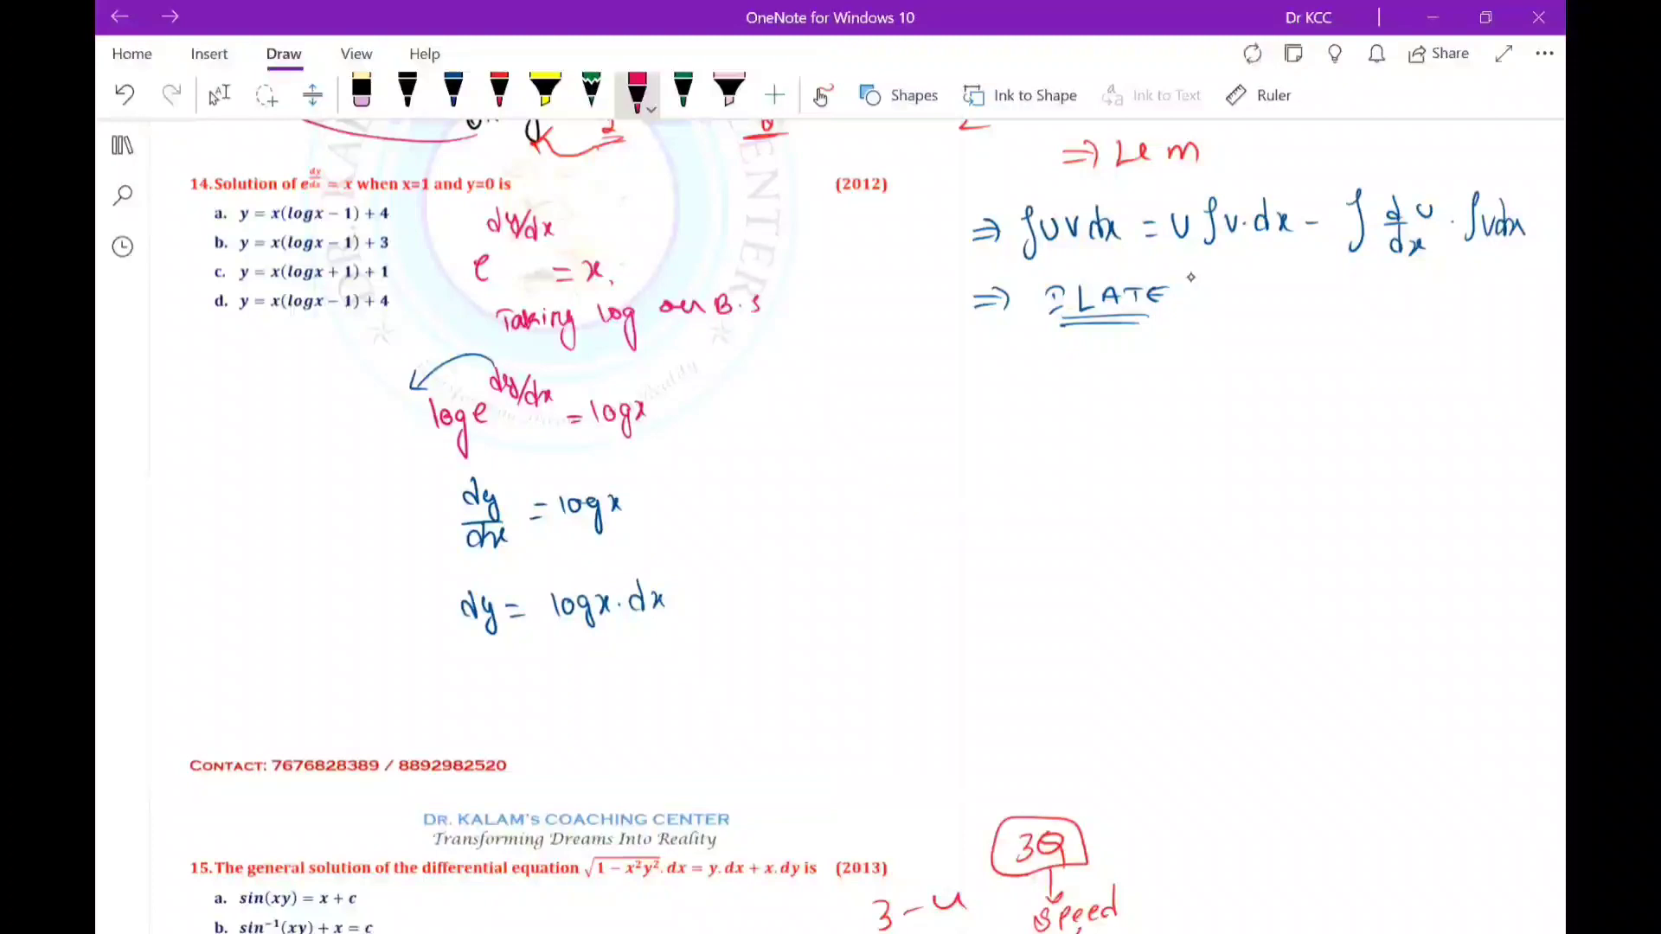
Underline log x·dx in red and write ∫dy = ∫log x·dx at the right.
drag(523, 623, 636, 620)
drag(823, 355, 811, 395)
drag(846, 349, 836, 386)
drag(849, 371, 864, 410)
drag(887, 378, 905, 377)
mouse_move(888, 386)
mouse_down()
mouse_move(945, 404)
mouse_move(996, 377)
mouse_up()
mouse_move(1016, 374)
mouse_down()
mouse_move(1009, 410)
mouse_move(1042, 396)
mouse_up()
click(1051, 389)
mouse_move(1041, 372)
mouse_down()
mouse_move(1026, 398)
mouse_move(1073, 394)
mouse_up()
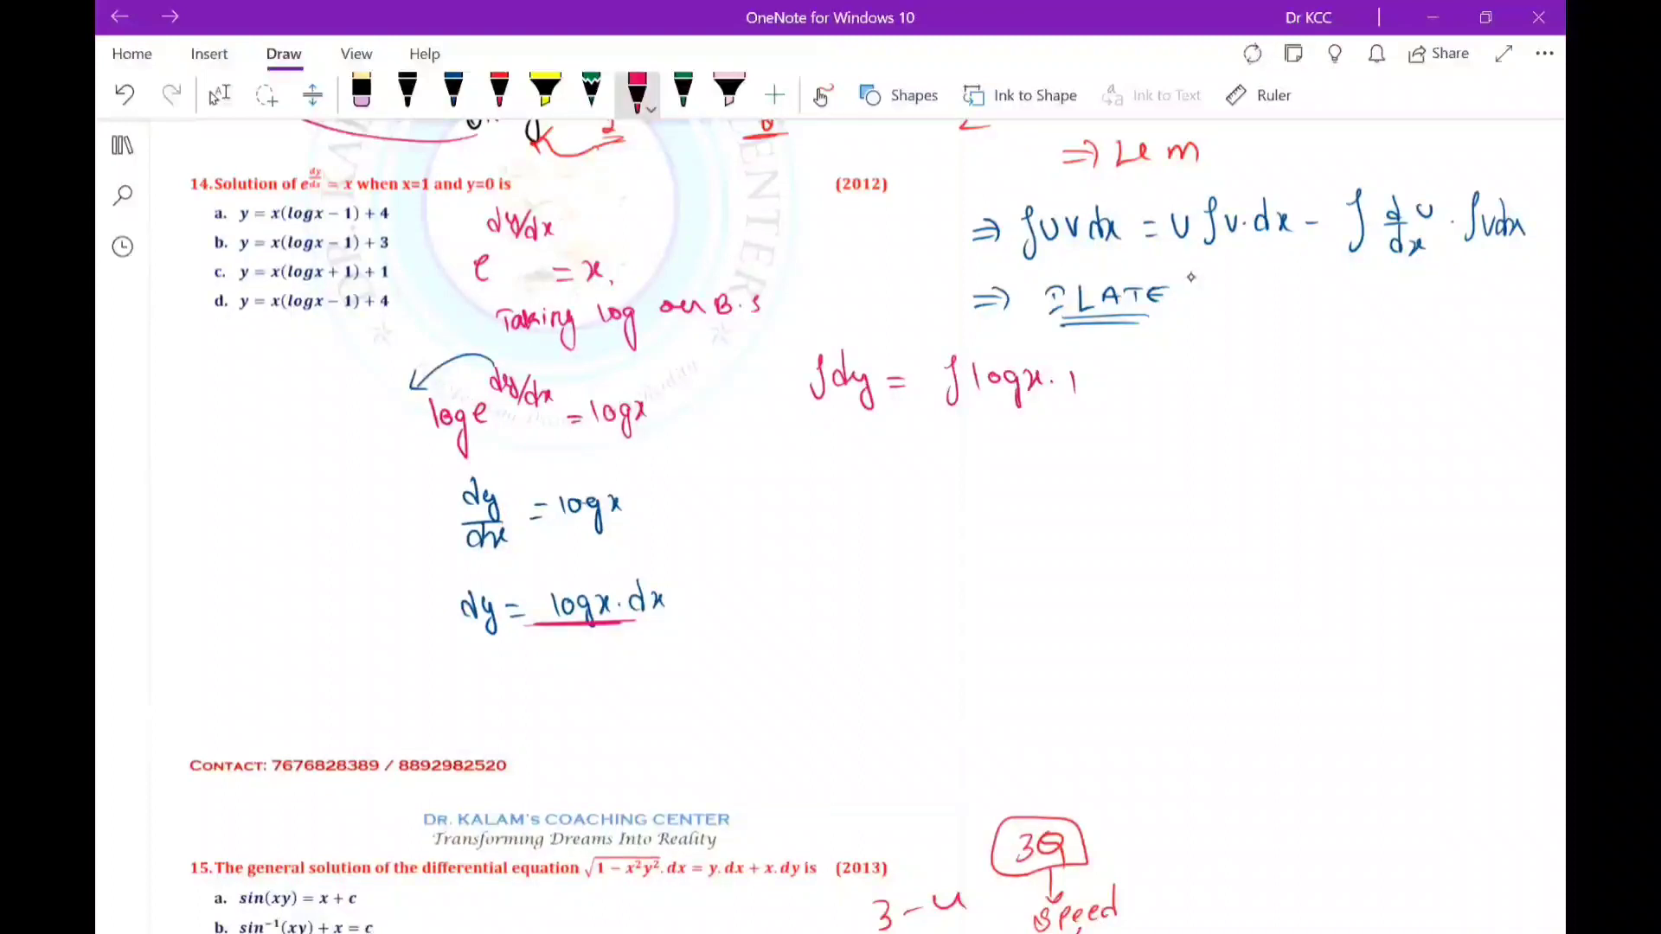
drag(1109, 371, 1111, 383)
drag(1115, 368, 1128, 381)
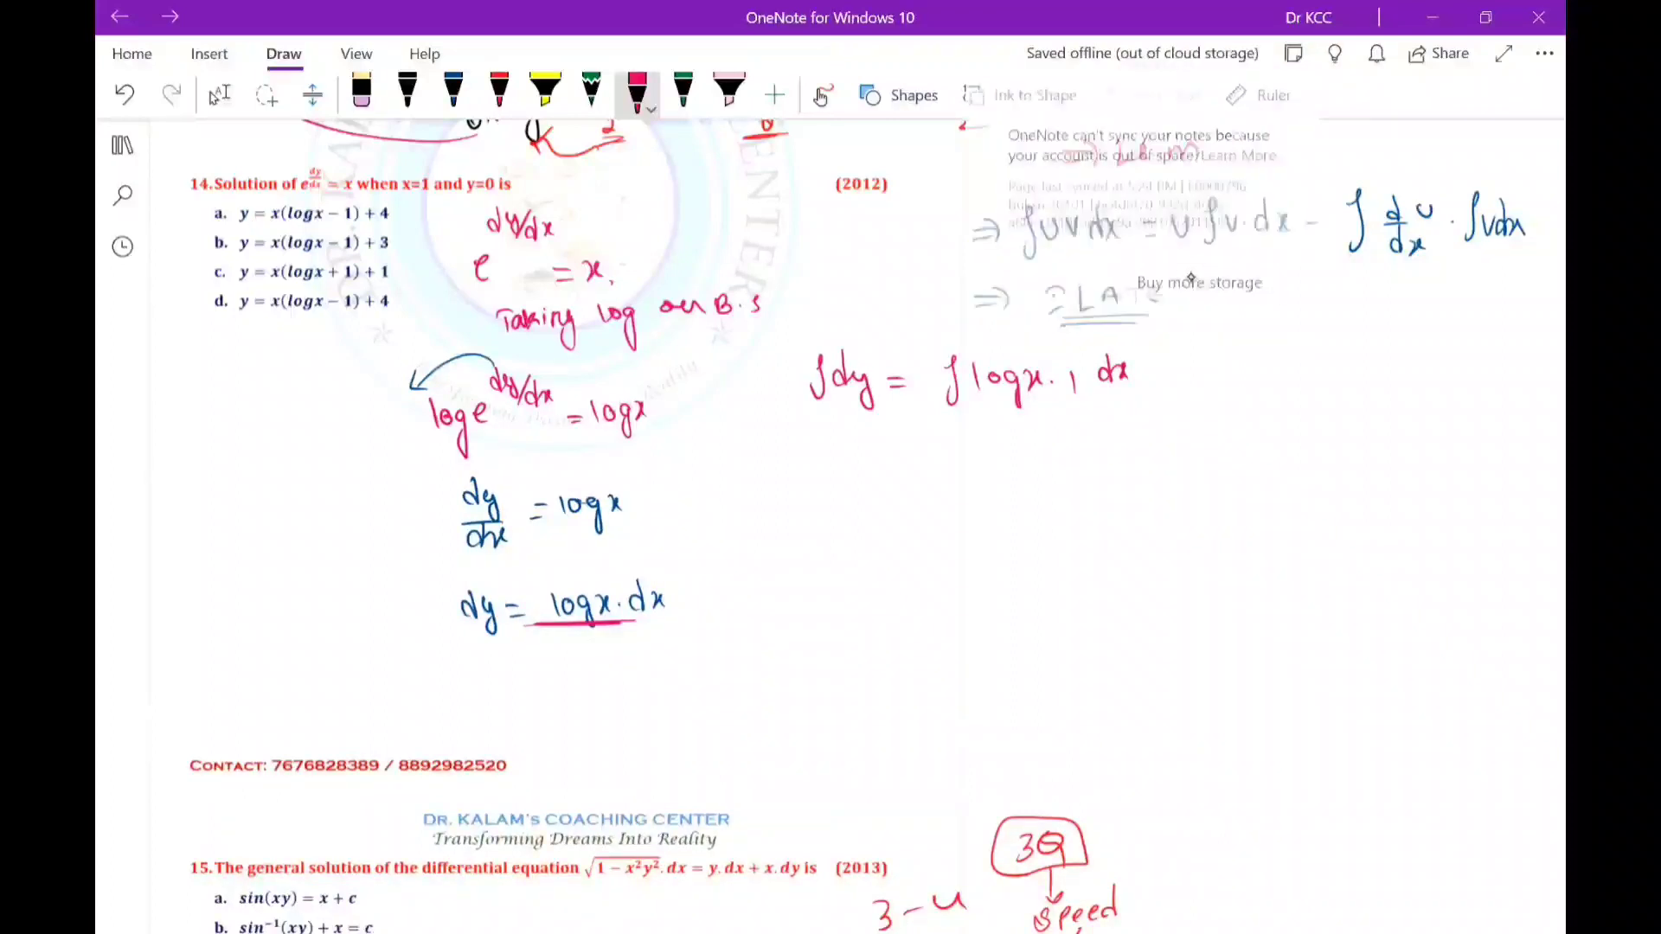
Write y = log x·x − ∫(1/x)·x dx, cancelling the x's.
drag(841, 448, 853, 486)
drag(873, 458, 879, 459)
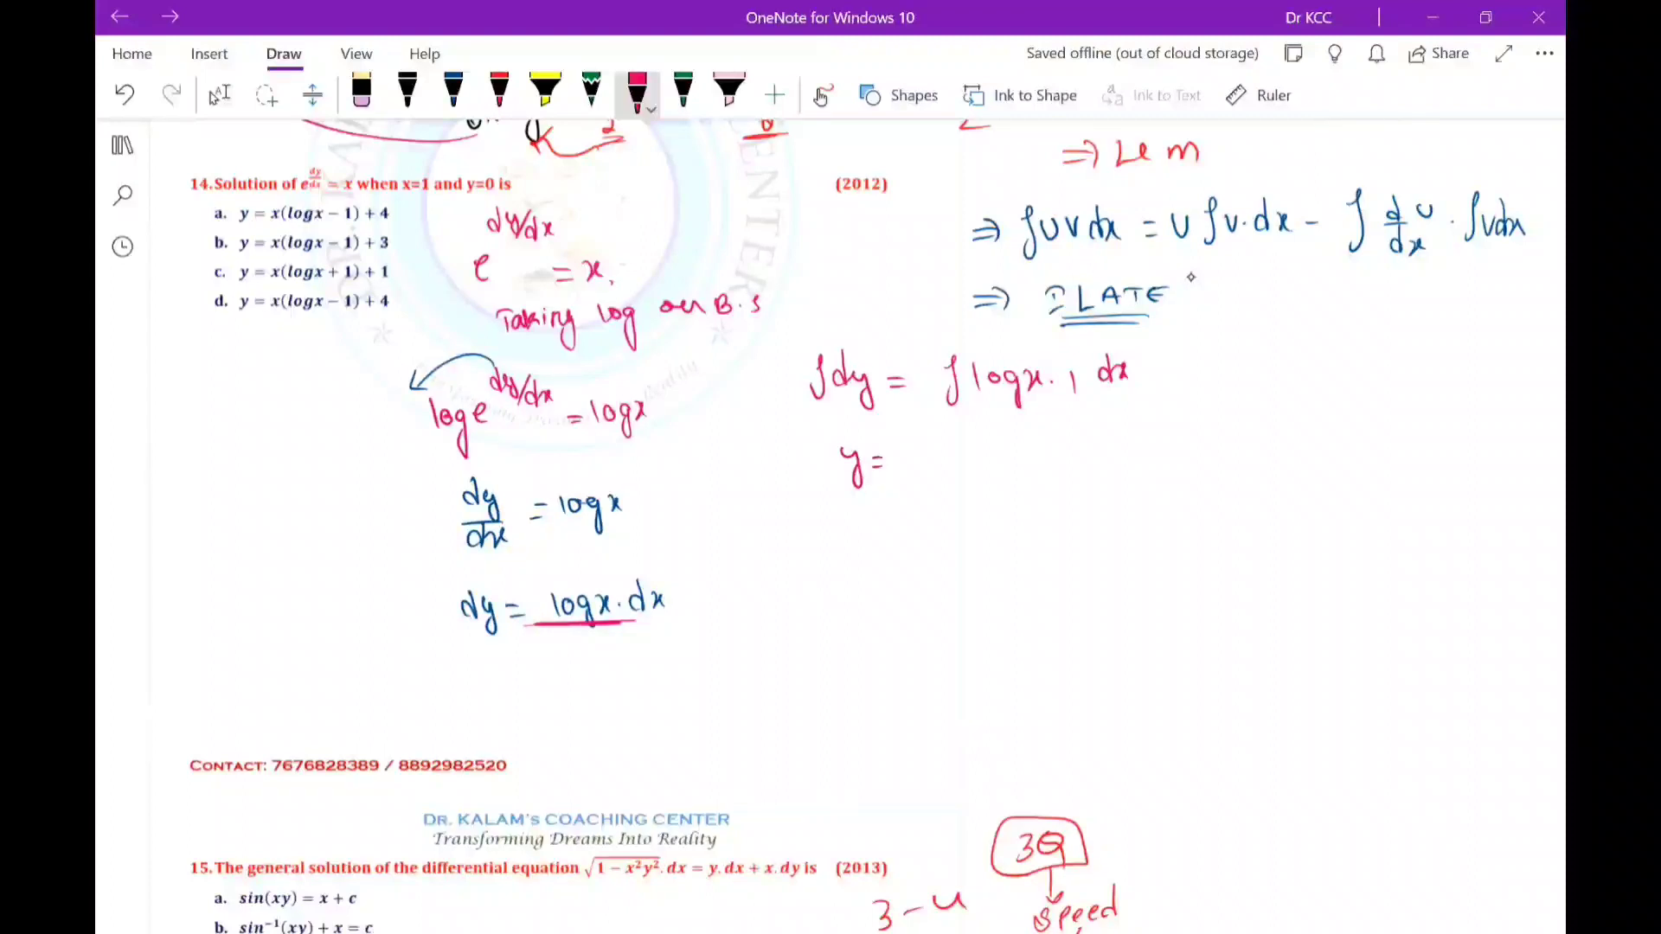
drag(912, 447, 910, 468)
drag(924, 451, 922, 466)
mouse_move(955, 452)
mouse_down()
mouse_move(944, 487)
mouse_move(964, 466)
mouse_up()
click(995, 459)
drag(1012, 447, 1016, 463)
drag(1047, 451, 1066, 451)
drag(1098, 433, 1102, 451)
drag(1084, 455, 1129, 453)
drag(1108, 467, 1124, 485)
mouse_move(1168, 435)
mouse_down()
mouse_move(1166, 456)
mouse_move(1192, 450)
mouse_up()
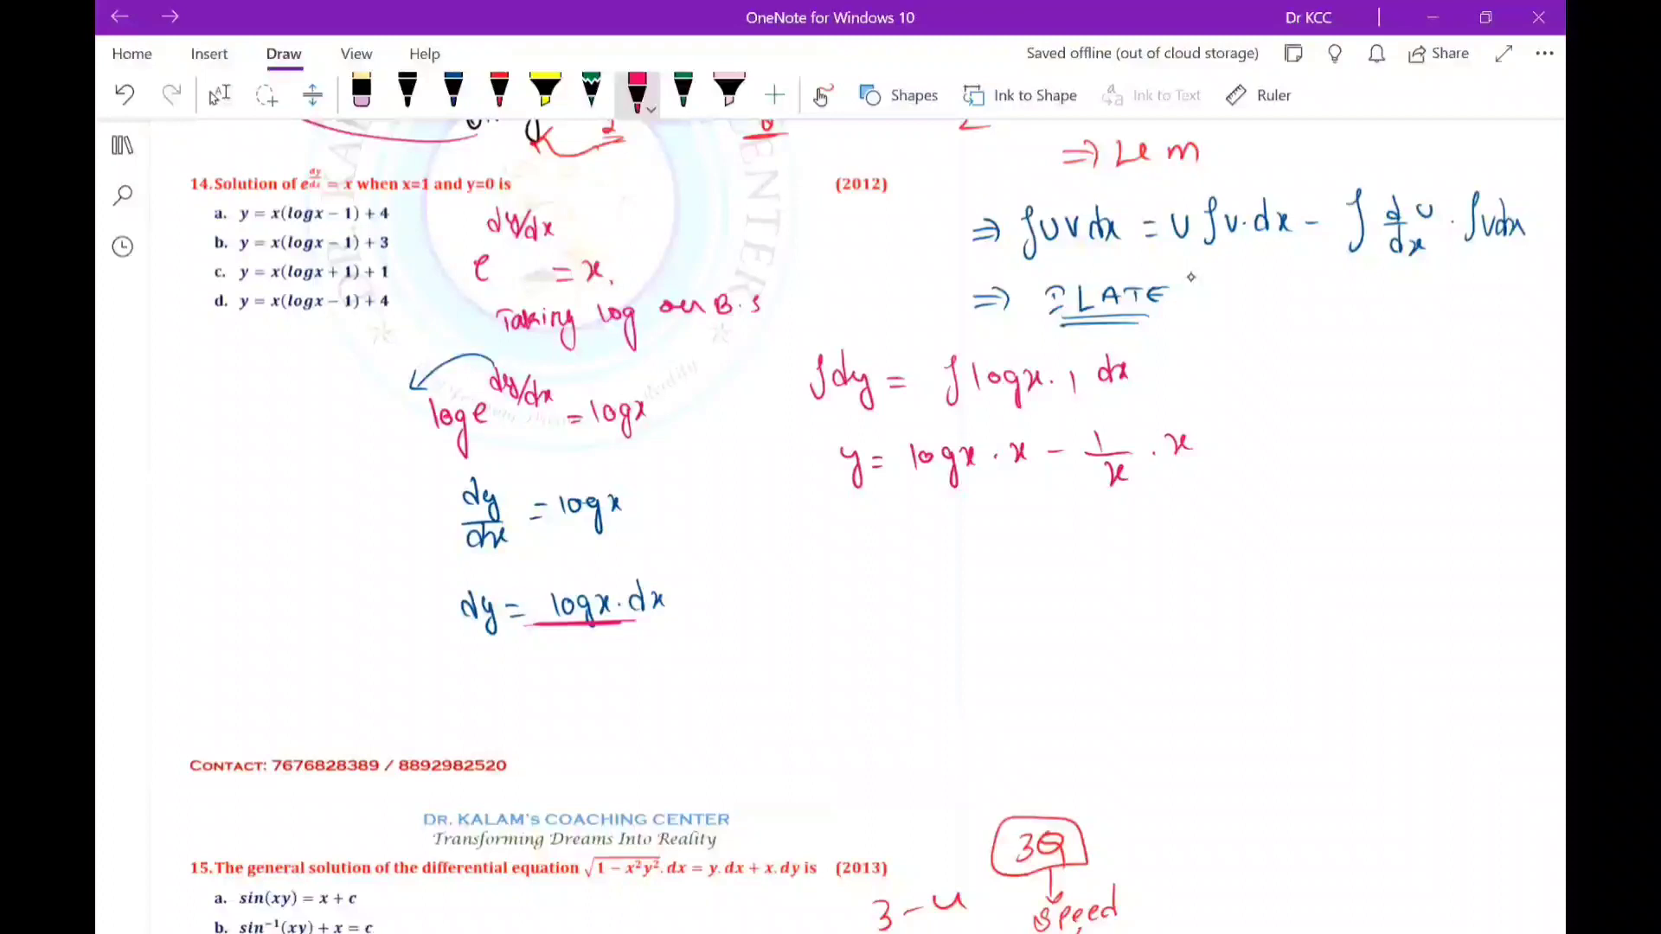
mouse_move(1083, 417)
mouse_down()
mouse_move(1069, 507)
mouse_move(1203, 430)
mouse_up()
Write y = x log x − x + c on a new line, adding the missing dx above.
mouse_move(861, 528)
mouse_down()
mouse_move(874, 568)
mouse_move(915, 536)
mouse_up()
drag(902, 546, 958, 548)
mouse_move(963, 523)
mouse_down()
mouse_move(1005, 571)
mouse_move(1040, 543)
mouse_up()
drag(1057, 538, 1073, 538)
drag(1226, 437, 1252, 452)
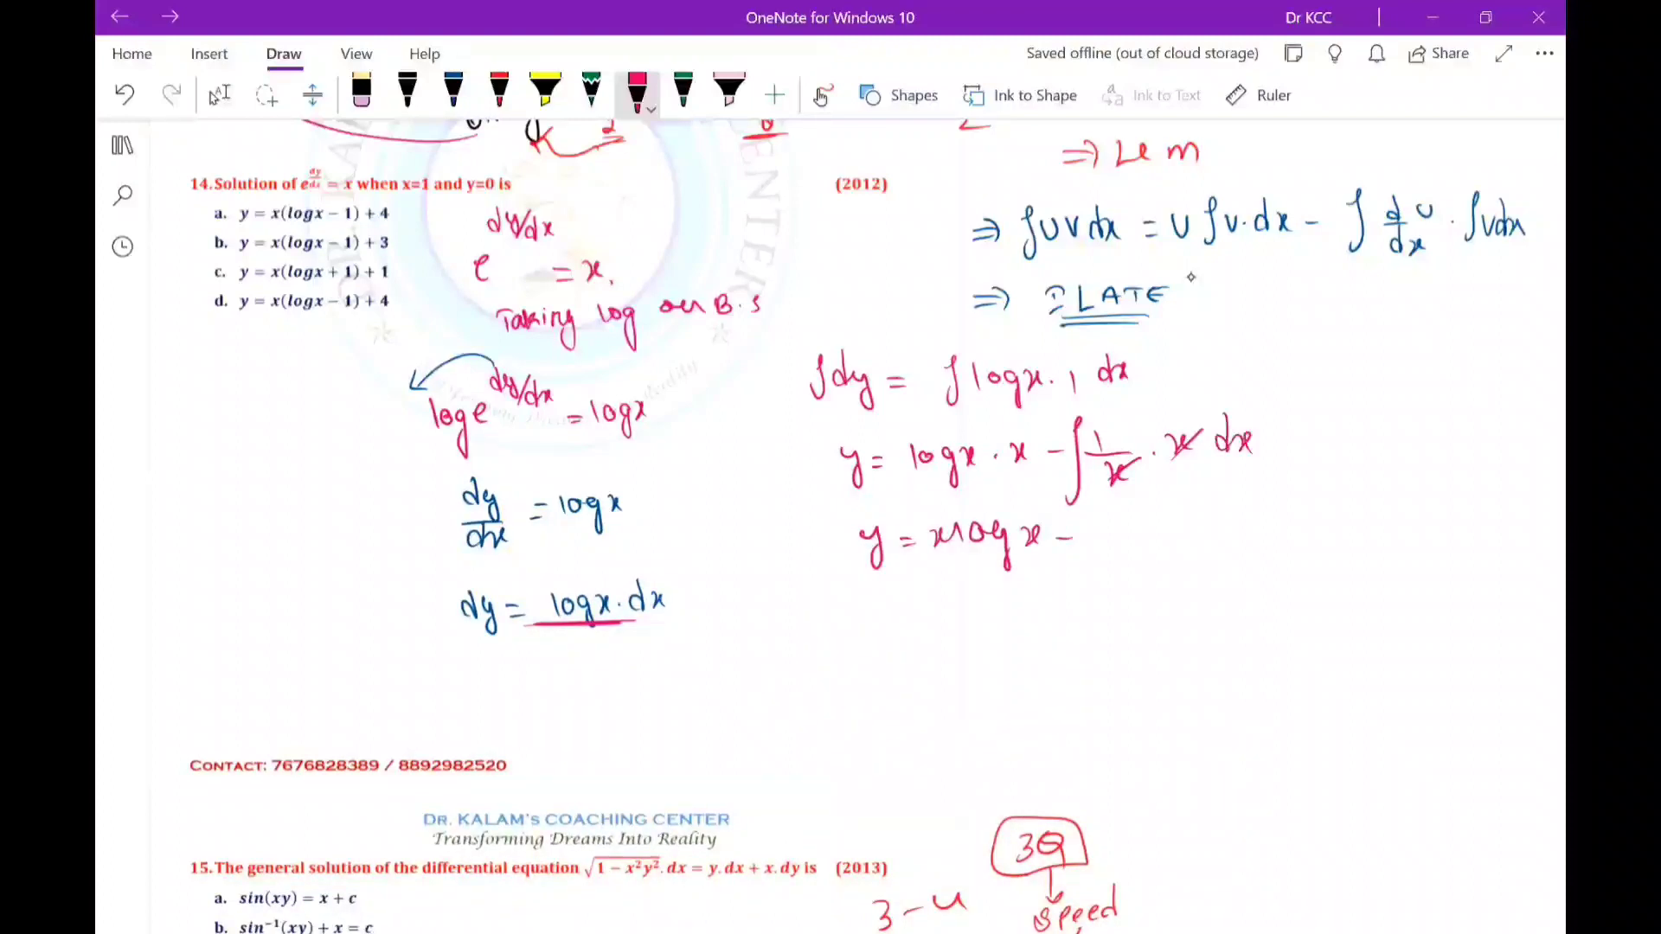
drag(1094, 523, 1108, 543)
mouse_move(1144, 535)
mouse_down()
mouse_move(1162, 536)
mouse_move(1154, 552)
mouse_up()
drag(1191, 528, 1189, 547)
Box the condition x=1, y=0 and begin rewriting as y = x(log x − 1) +.
drag(417, 163, 396, 184)
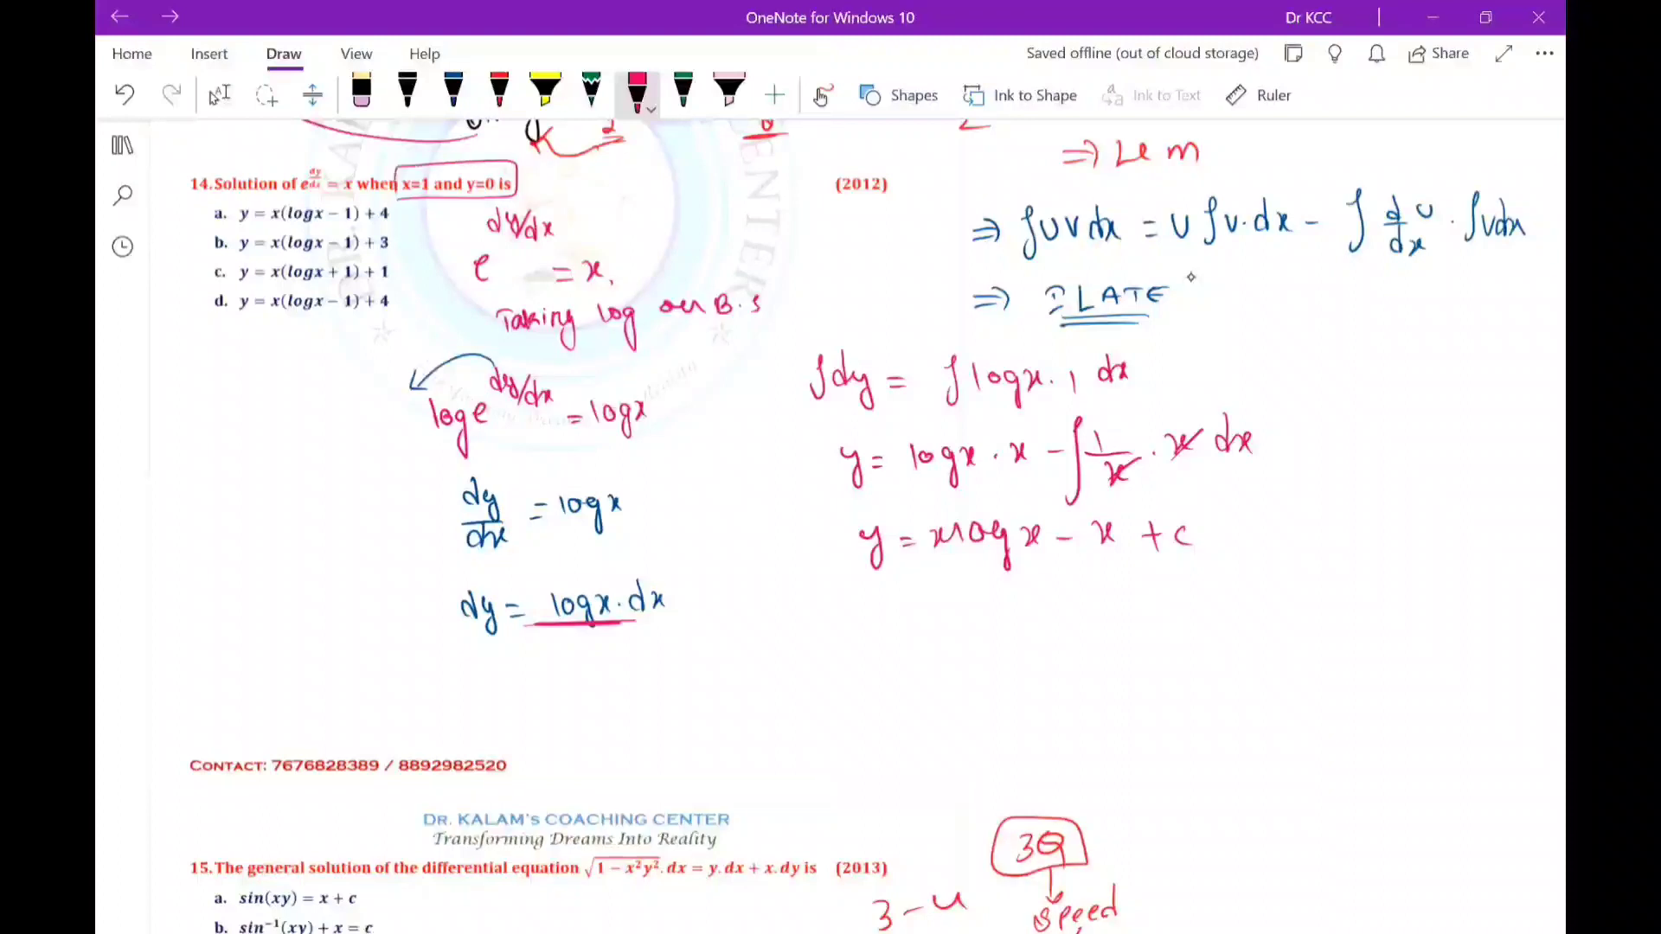
mouse_move(852, 610)
mouse_down()
mouse_move(865, 646)
mouse_move(903, 616)
mouse_up()
drag(887, 630, 936, 632)
mouse_move(947, 613)
mouse_down()
mouse_move(940, 633)
mouse_move(978, 626)
mouse_up()
mouse_move(1000, 617)
mouse_down()
mouse_move(1011, 605)
mouse_move(1004, 622)
mouse_up()
drag(1034, 606, 1030, 646)
drag(1044, 600, 1060, 622)
drag(1060, 600, 1045, 622)
drag(1073, 607, 1090, 615)
mouse_move(1097, 592)
mouse_down()
mouse_move(1099, 621)
mouse_move(1147, 610)
mouse_up()
mouse_move(1137, 598)
mouse_down()
mouse_move(1137, 622)
mouse_move(1175, 616)
mouse_up()
Begin the substitution line in red ink with 0 = below the solution.
scroll(1191, 277, down, 2)
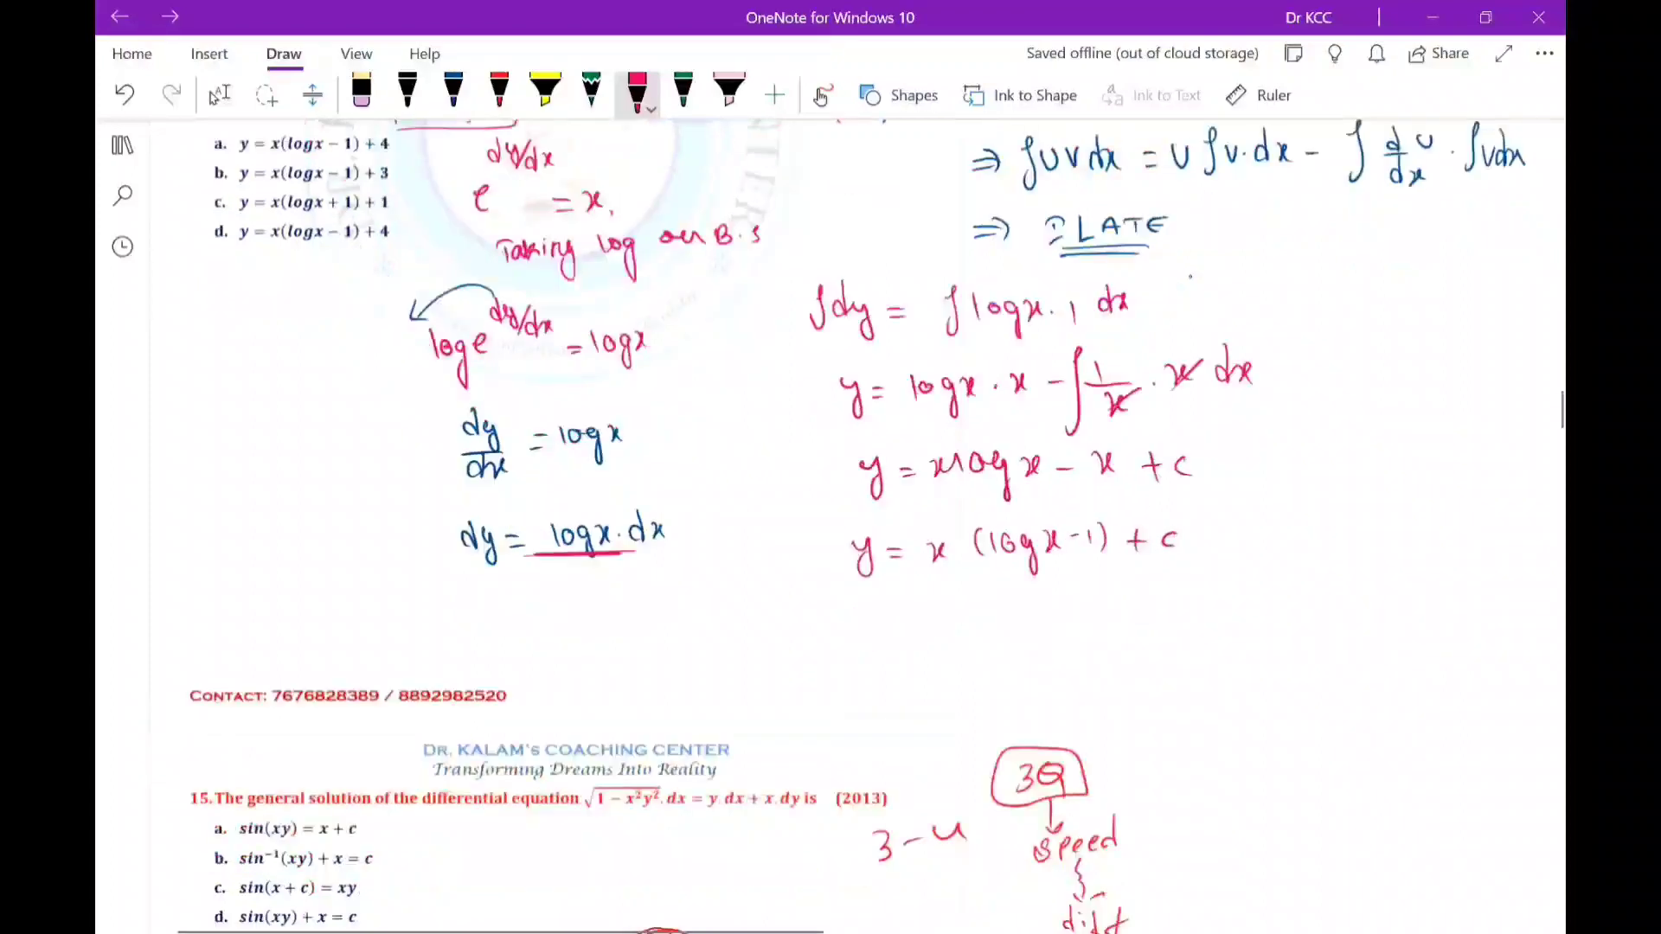
drag(857, 608, 865, 635)
scroll(1191, 276, up, 3)
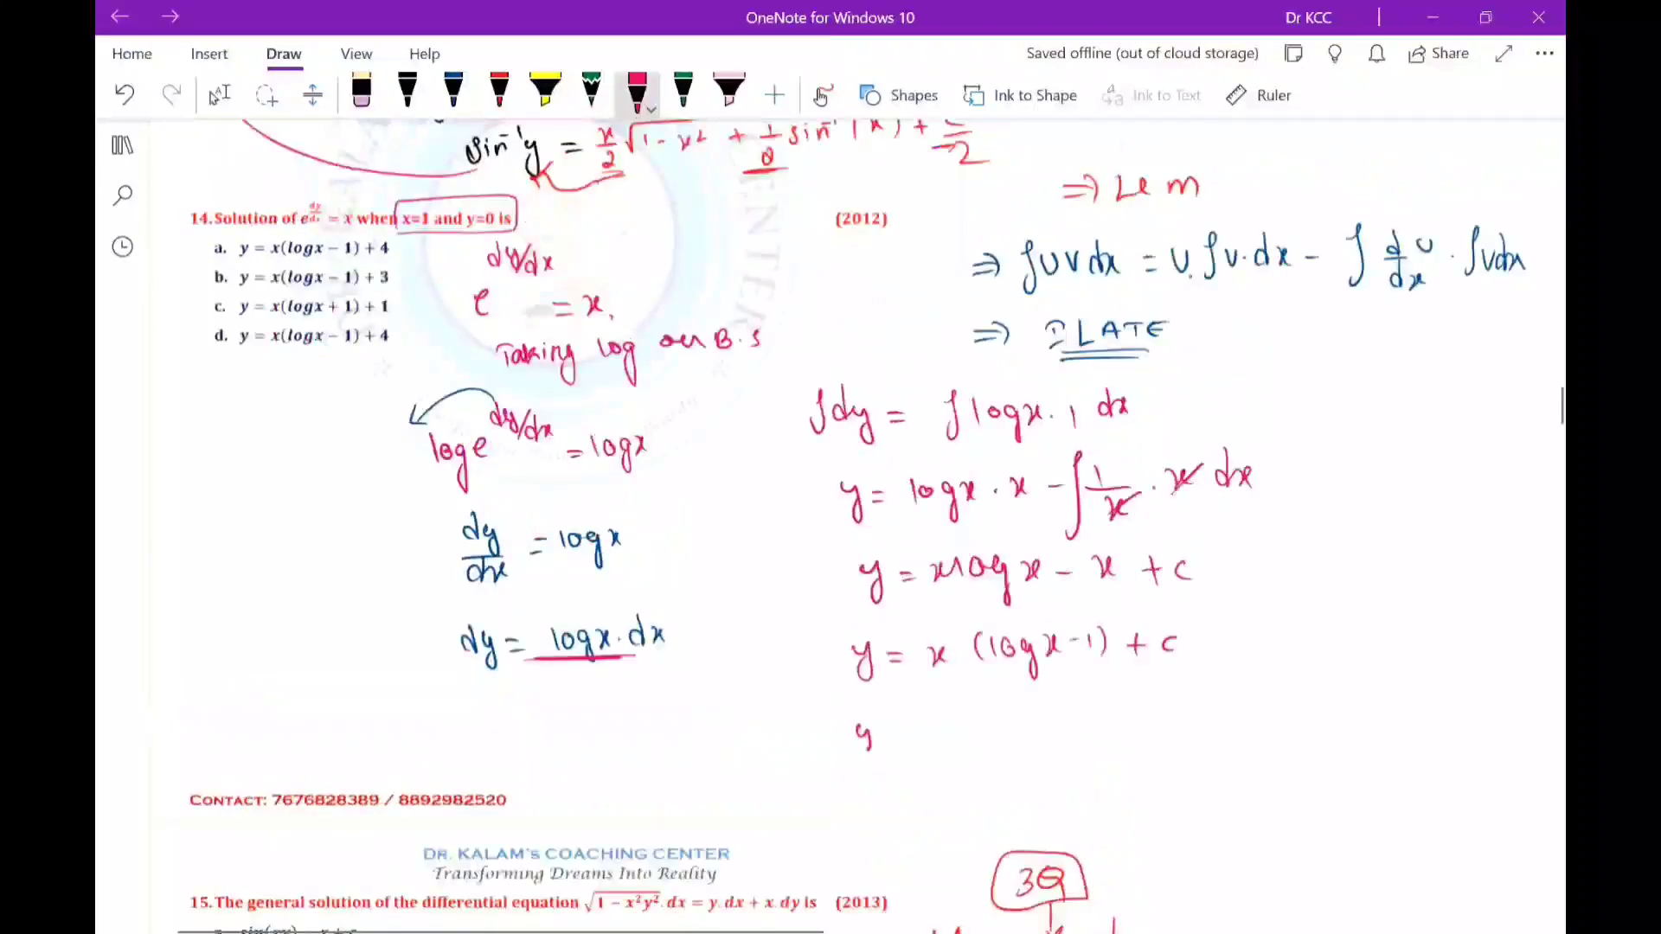
scroll(1190, 277, down, 1)
mouse_move(867, 698)
mouse_down()
mouse_move(847, 704)
mouse_move(911, 699)
mouse_up()
drag(887, 710, 912, 709)
Complete the first substituted line as 0 = 1(log1 − 1) + c.
scroll(900, 701, up, 3)
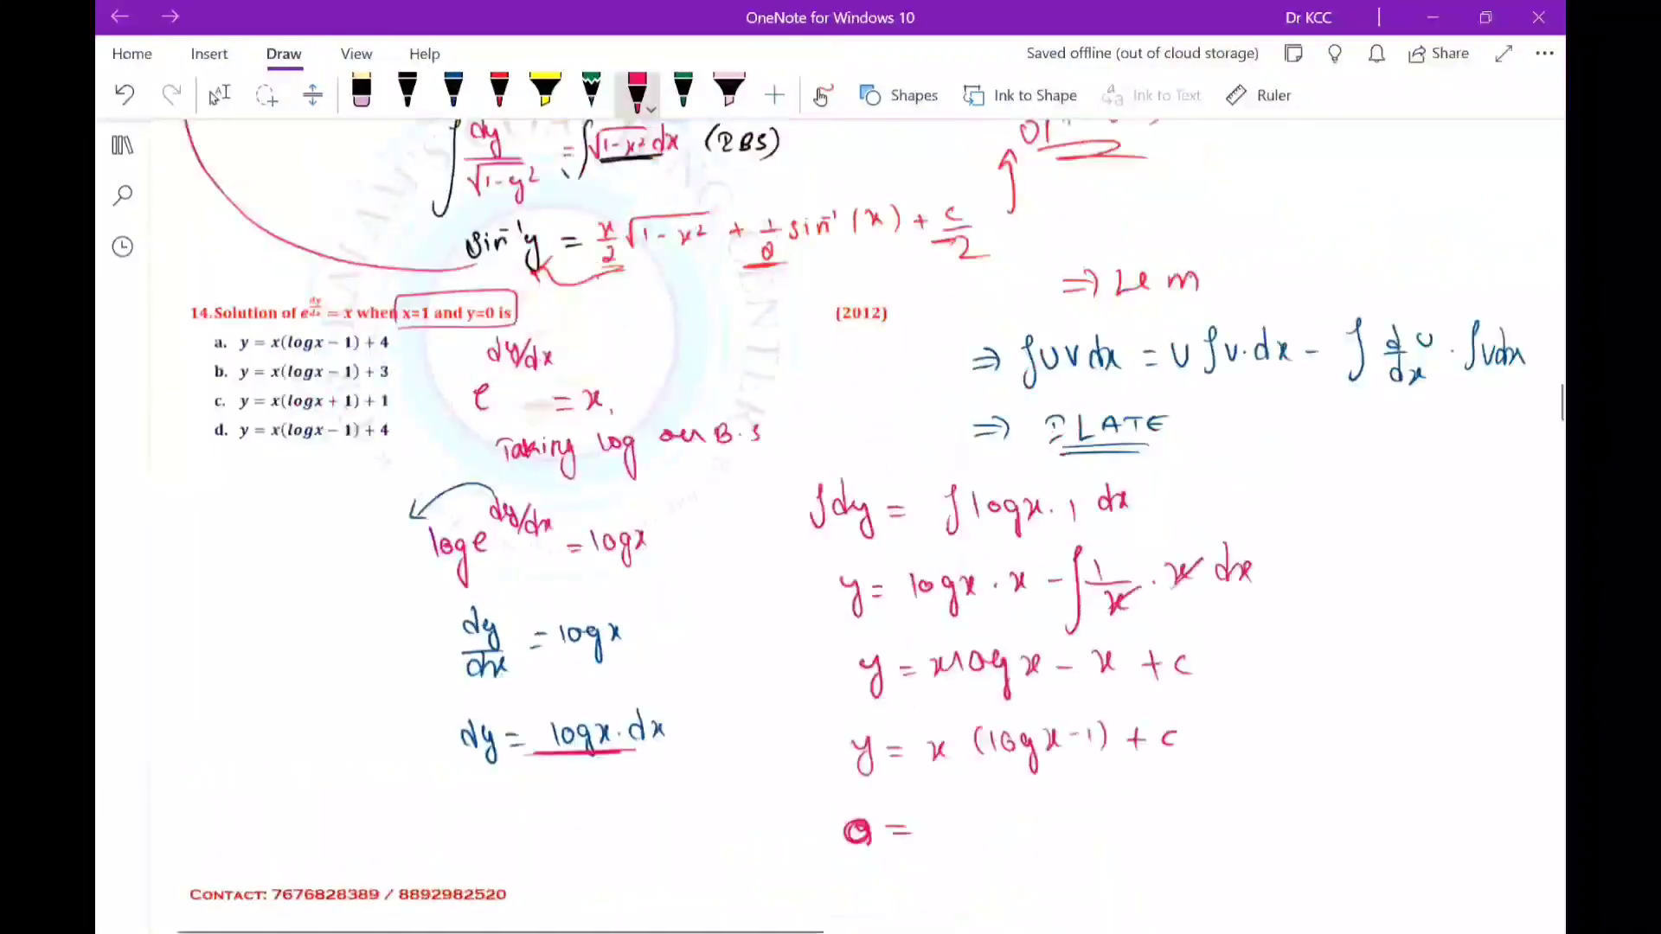
scroll(830, 519, down, 1)
scroll(831, 519, down, 1)
click(219, 95)
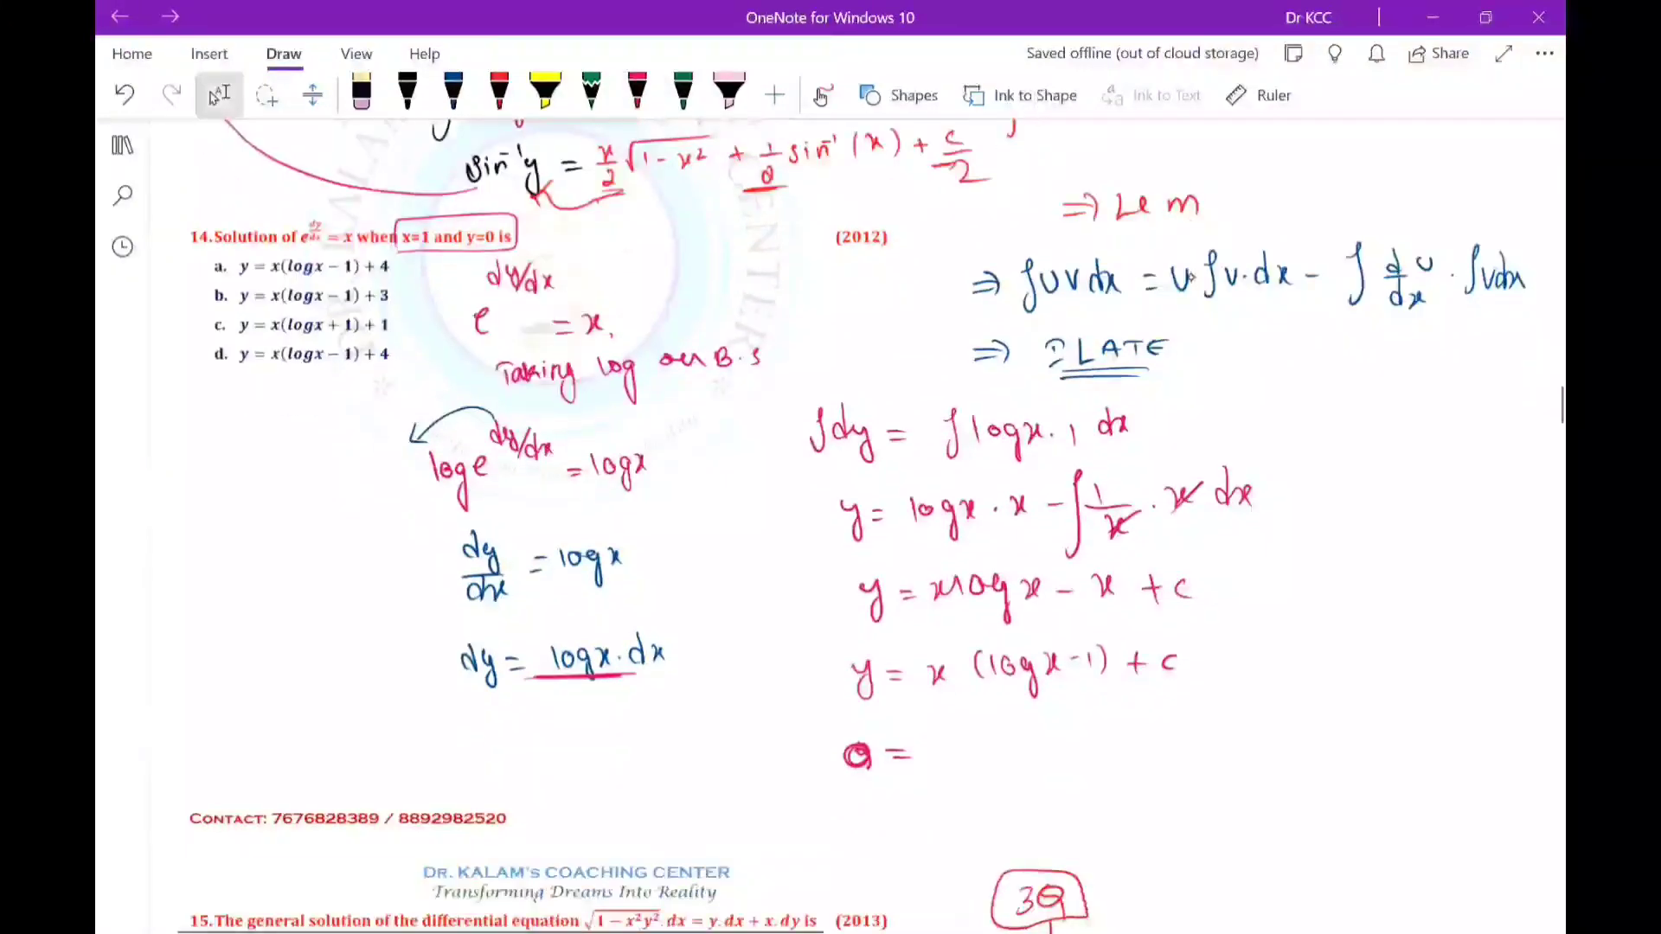
click(638, 91)
drag(937, 736, 939, 756)
mouse_move(977, 728)
mouse_down()
mouse_move(975, 751)
mouse_move(1023, 732)
mouse_move(1024, 768)
mouse_up()
drag(1039, 734, 1040, 749)
drag(1048, 743, 1058, 742)
drag(1073, 732, 1075, 746)
mouse_move(1084, 737)
mouse_down()
mouse_move(1099, 734)
mouse_move(1095, 756)
mouse_up()
mouse_move(1116, 735)
mouse_down()
mouse_move(1136, 732)
mouse_move(1125, 751)
mouse_up()
drag(1166, 727, 1166, 744)
Write the simplified line 0 = 1(0 − 1) + c beneath it.
scroll(1192, 401, down, 3)
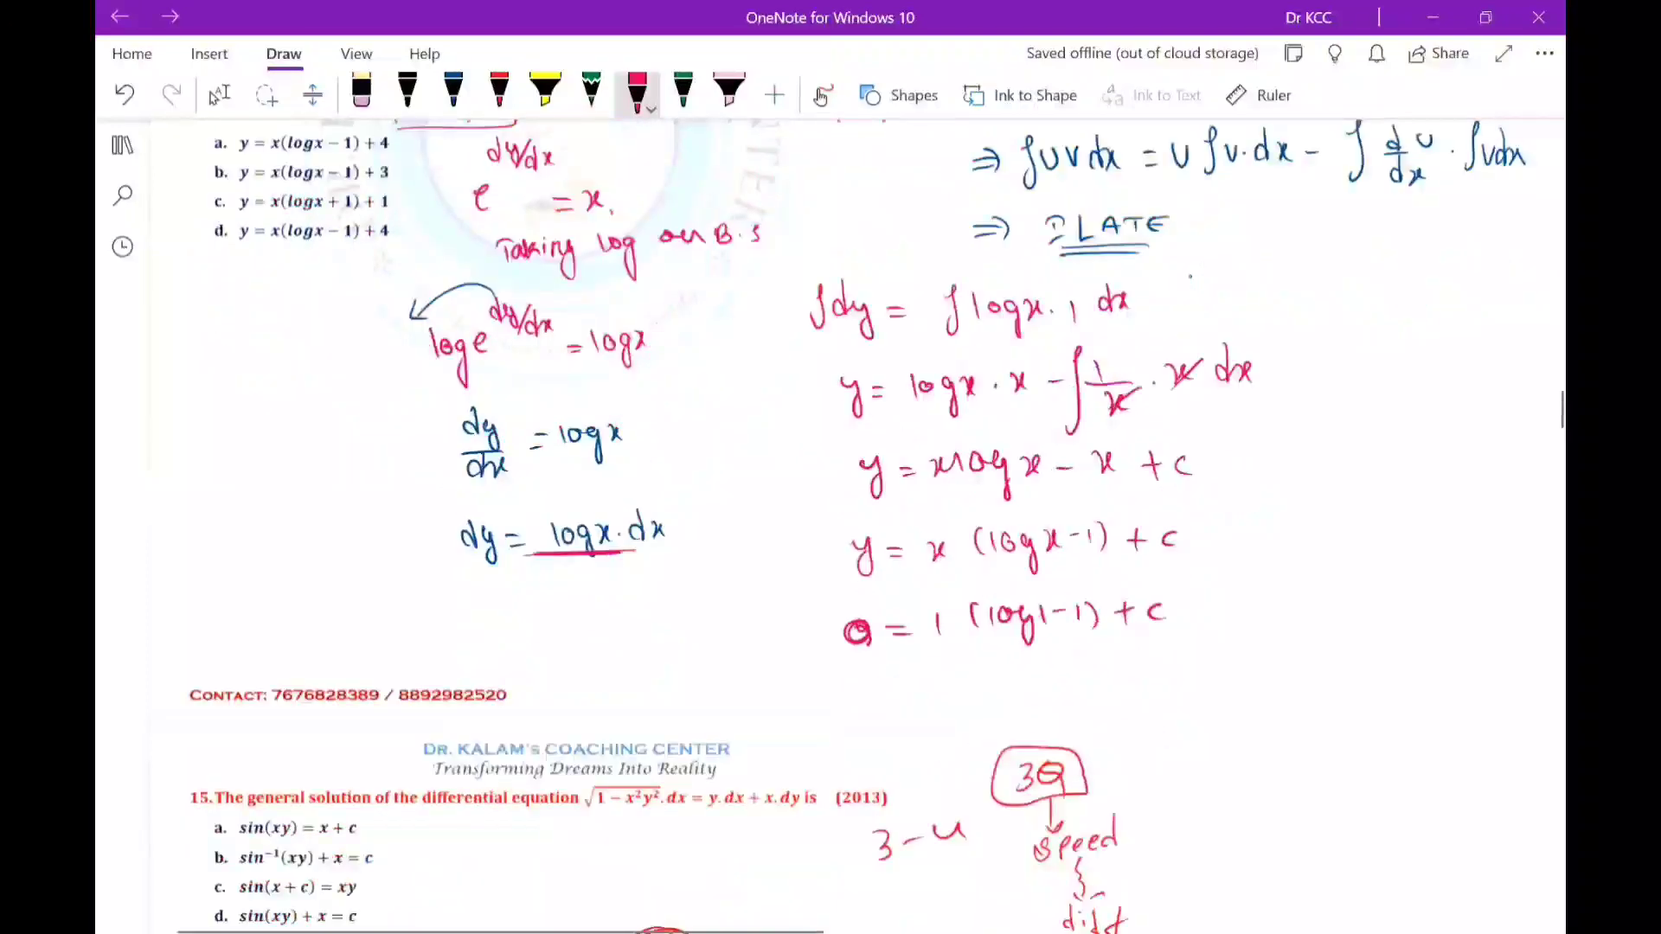
drag(900, 661, 945, 663)
drag(930, 676, 977, 672)
mouse_move(1001, 647)
mouse_down()
mouse_move(1000, 677)
mouse_move(1015, 656)
mouse_up()
drag(1039, 663, 1054, 663)
mouse_move(1071, 649)
mouse_down()
mouse_move(1073, 673)
mouse_move(1120, 661)
mouse_up()
mouse_move(1109, 650)
mouse_down()
mouse_move(1109, 672)
mouse_move(1140, 674)
mouse_up()
Add ⇒ c = 1 beside the general solution and box it.
drag(1266, 462, 1302, 460)
drag(1266, 474, 1302, 472)
mouse_move(1298, 455)
mouse_down()
mouse_move(1298, 478)
mouse_move(1353, 471)
mouse_up()
drag(1360, 456, 1384, 456)
drag(1360, 469, 1385, 469)
mouse_move(1403, 452)
mouse_down()
mouse_move(1403, 472)
mouse_move(1441, 451)
mouse_move(1319, 450)
mouse_up()
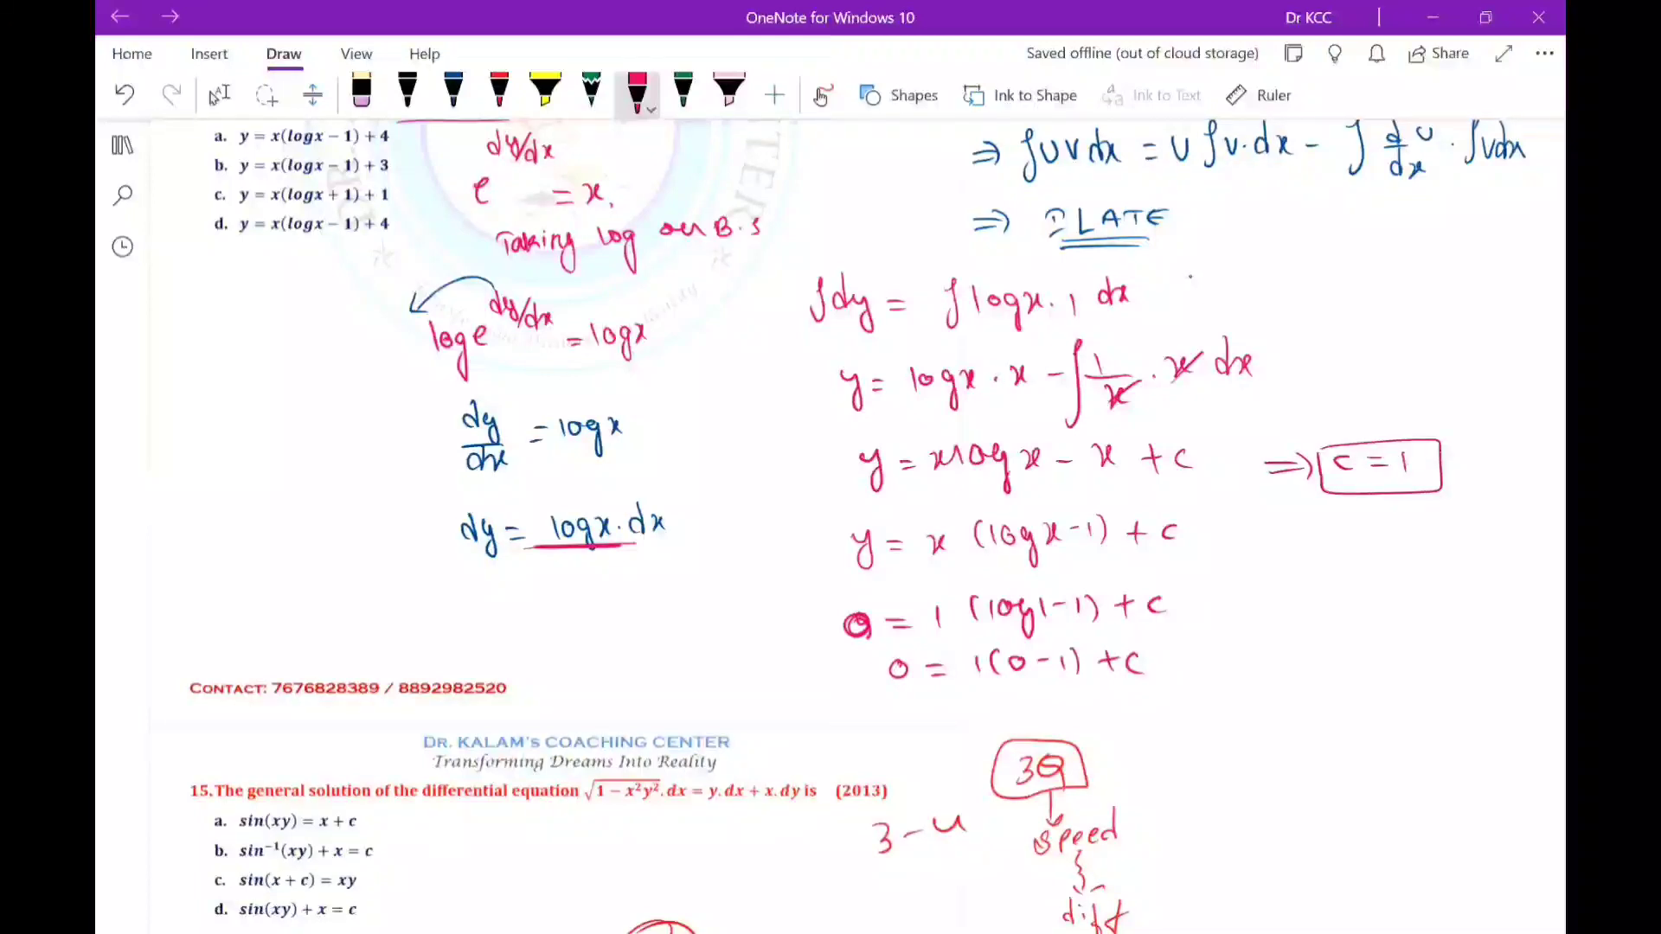
scroll(865, 502, up, 1)
click(219, 95)
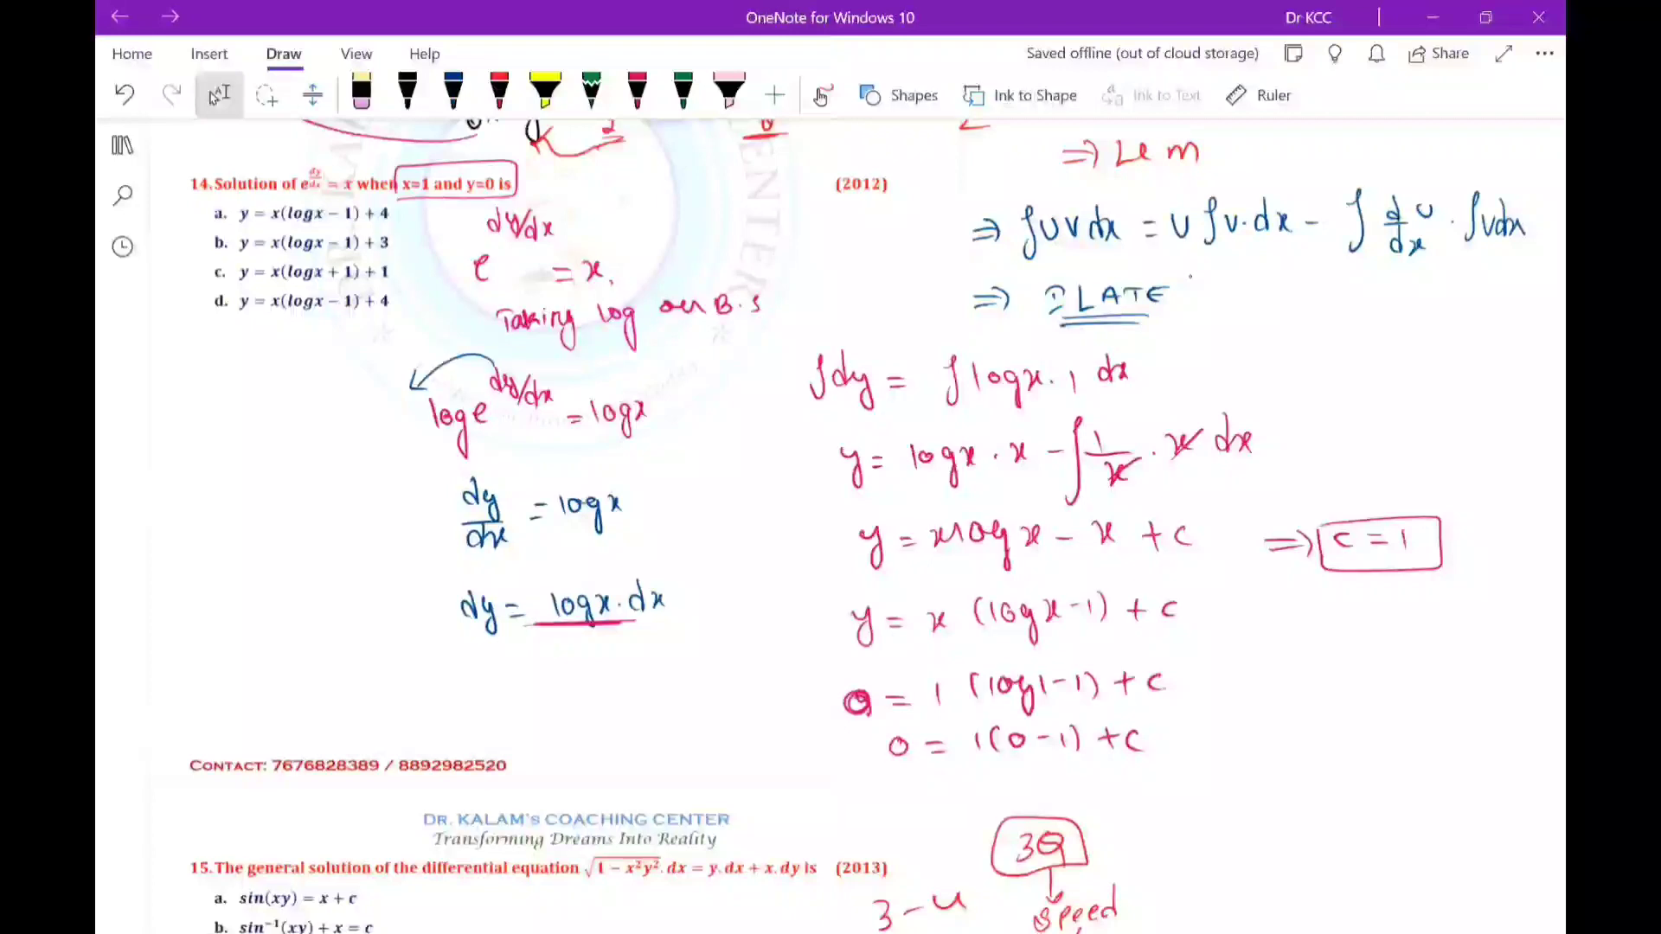
In red ink, tick and circle option c of question 14, then underline ∫uv dx and LATE.
click(638, 94)
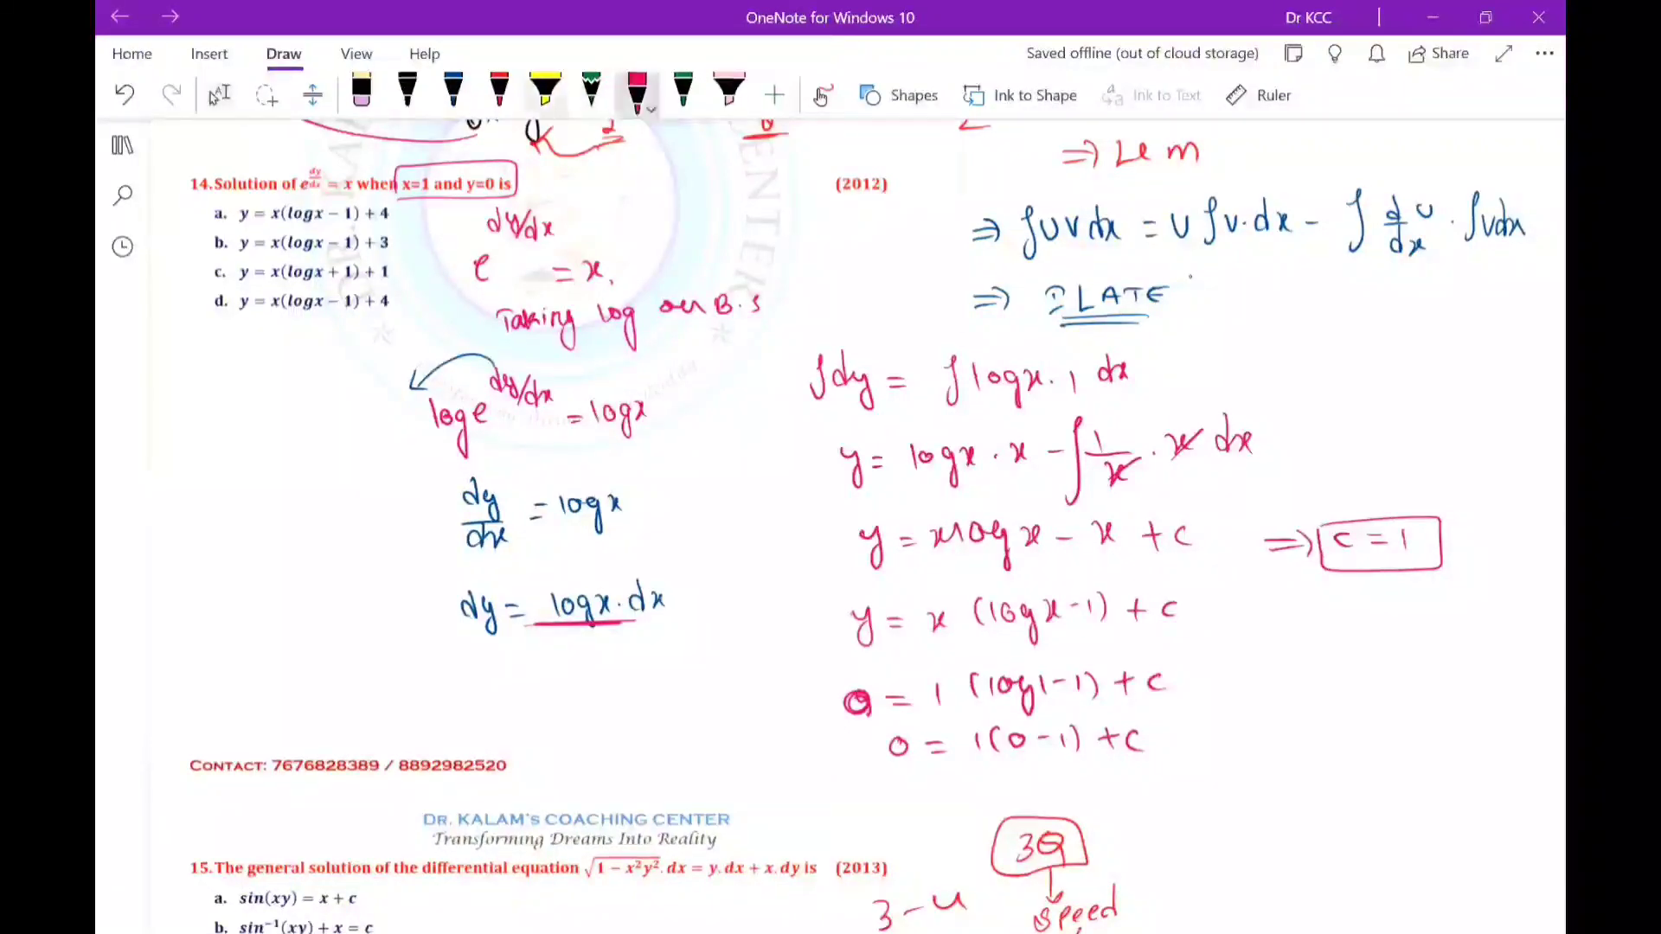
click(499, 94)
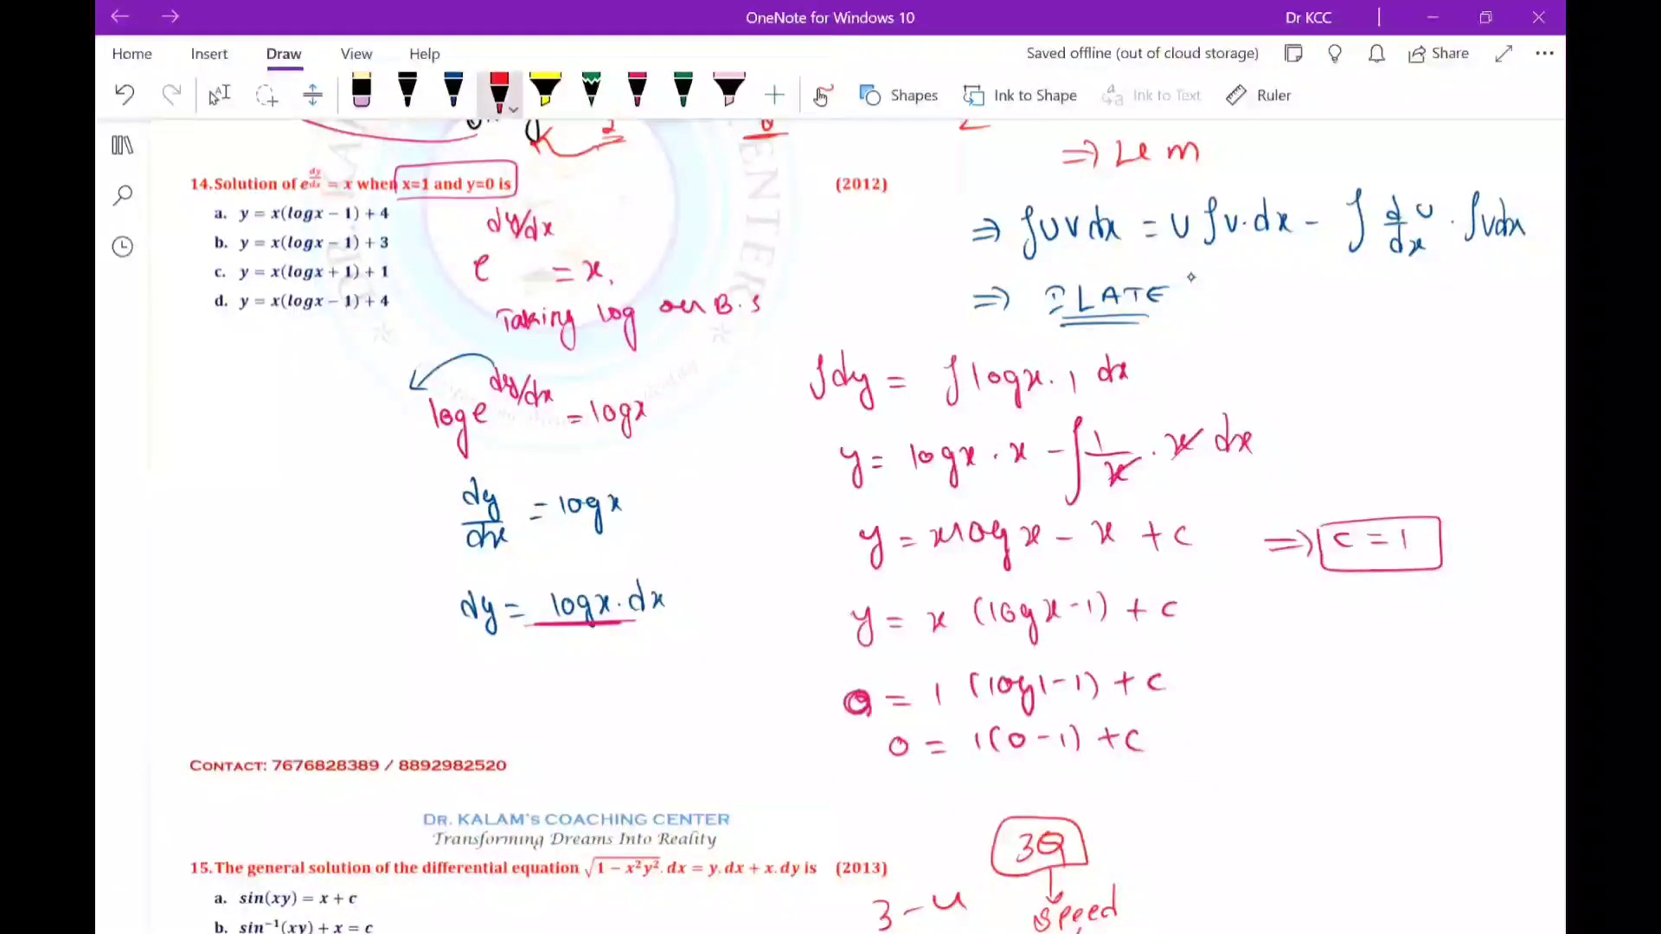
drag(199, 280, 236, 269)
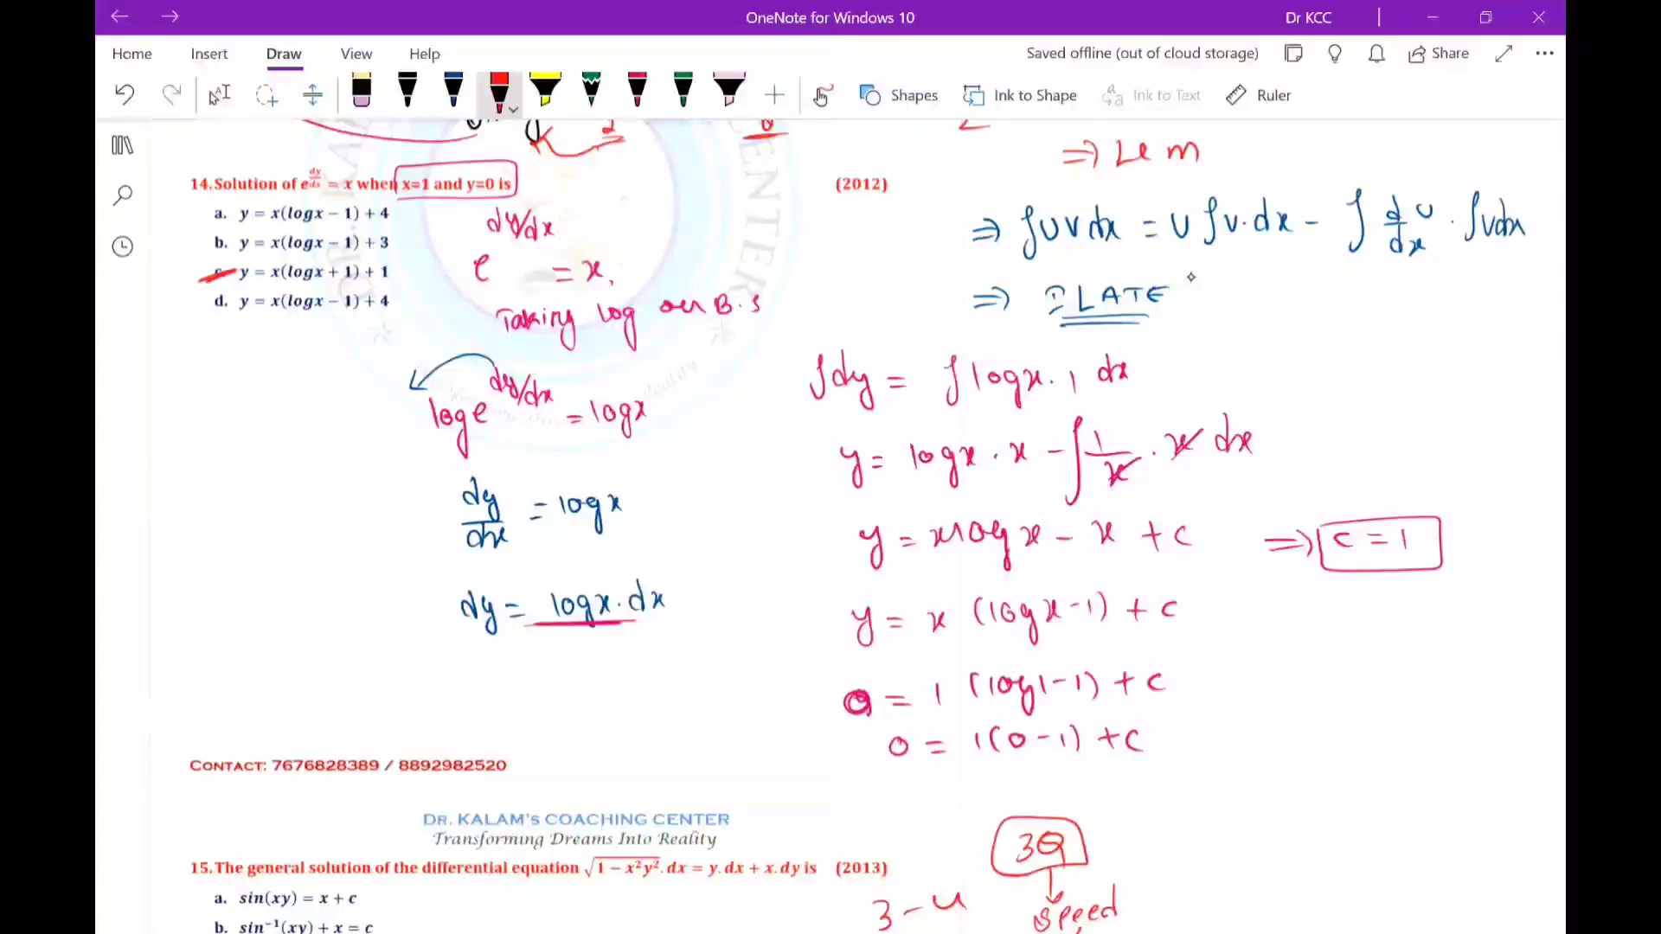
drag(302, 279, 376, 283)
mouse_move(359, 268)
mouse_down()
mouse_move(400, 251)
mouse_move(363, 279)
mouse_up()
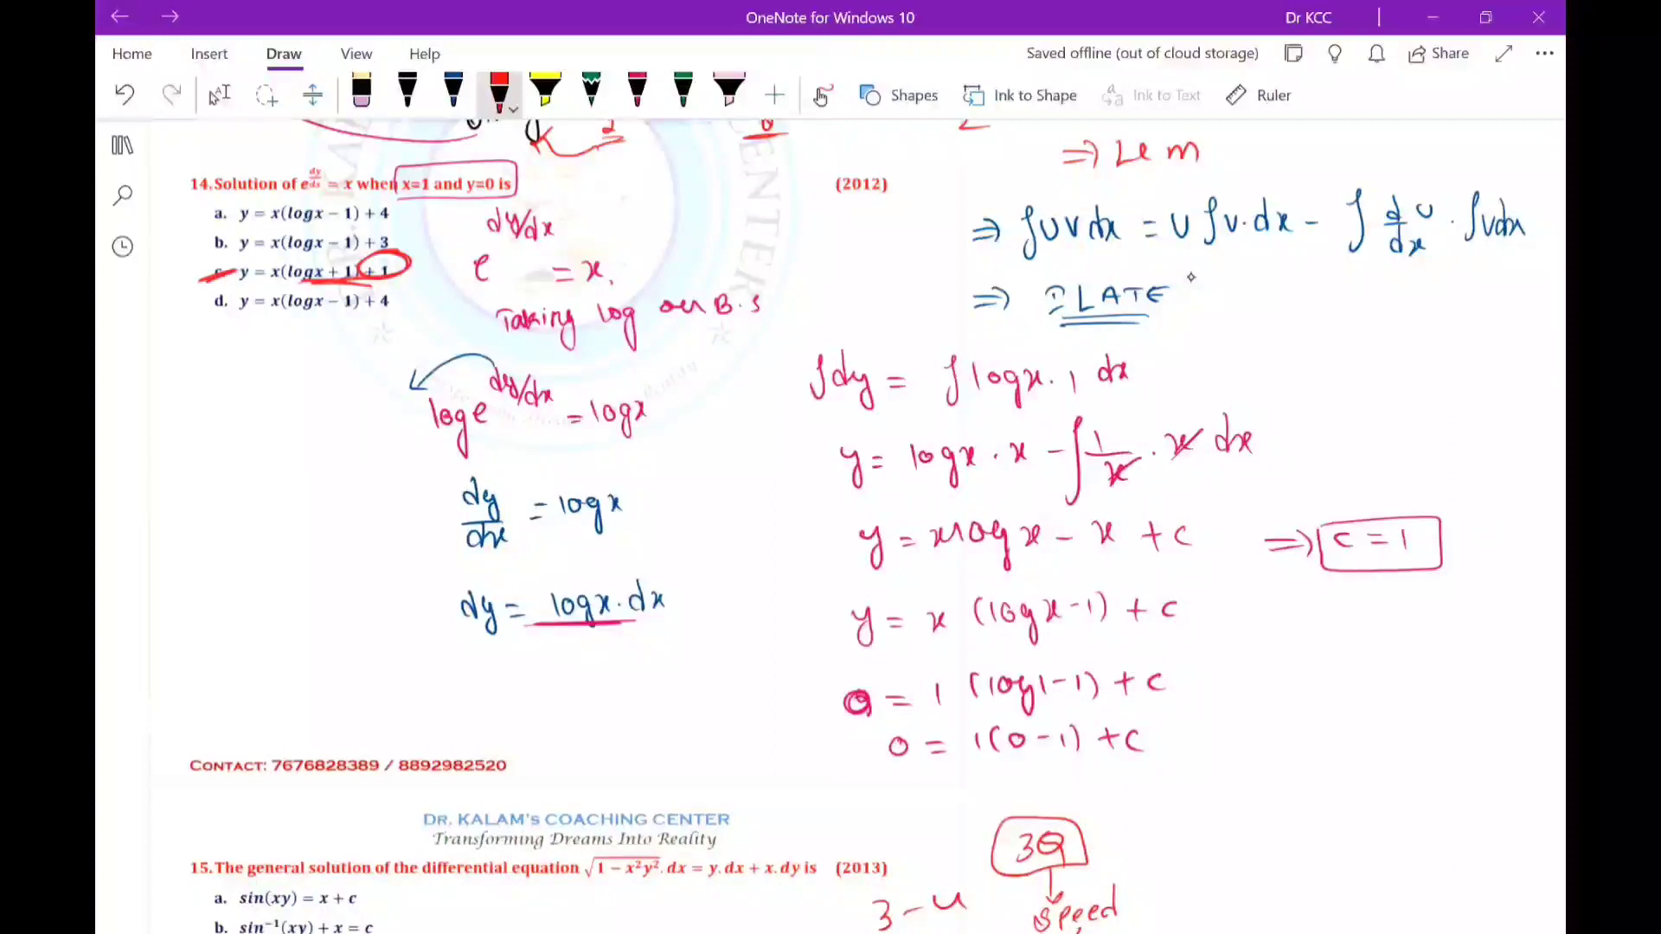
drag(1053, 250, 1295, 247)
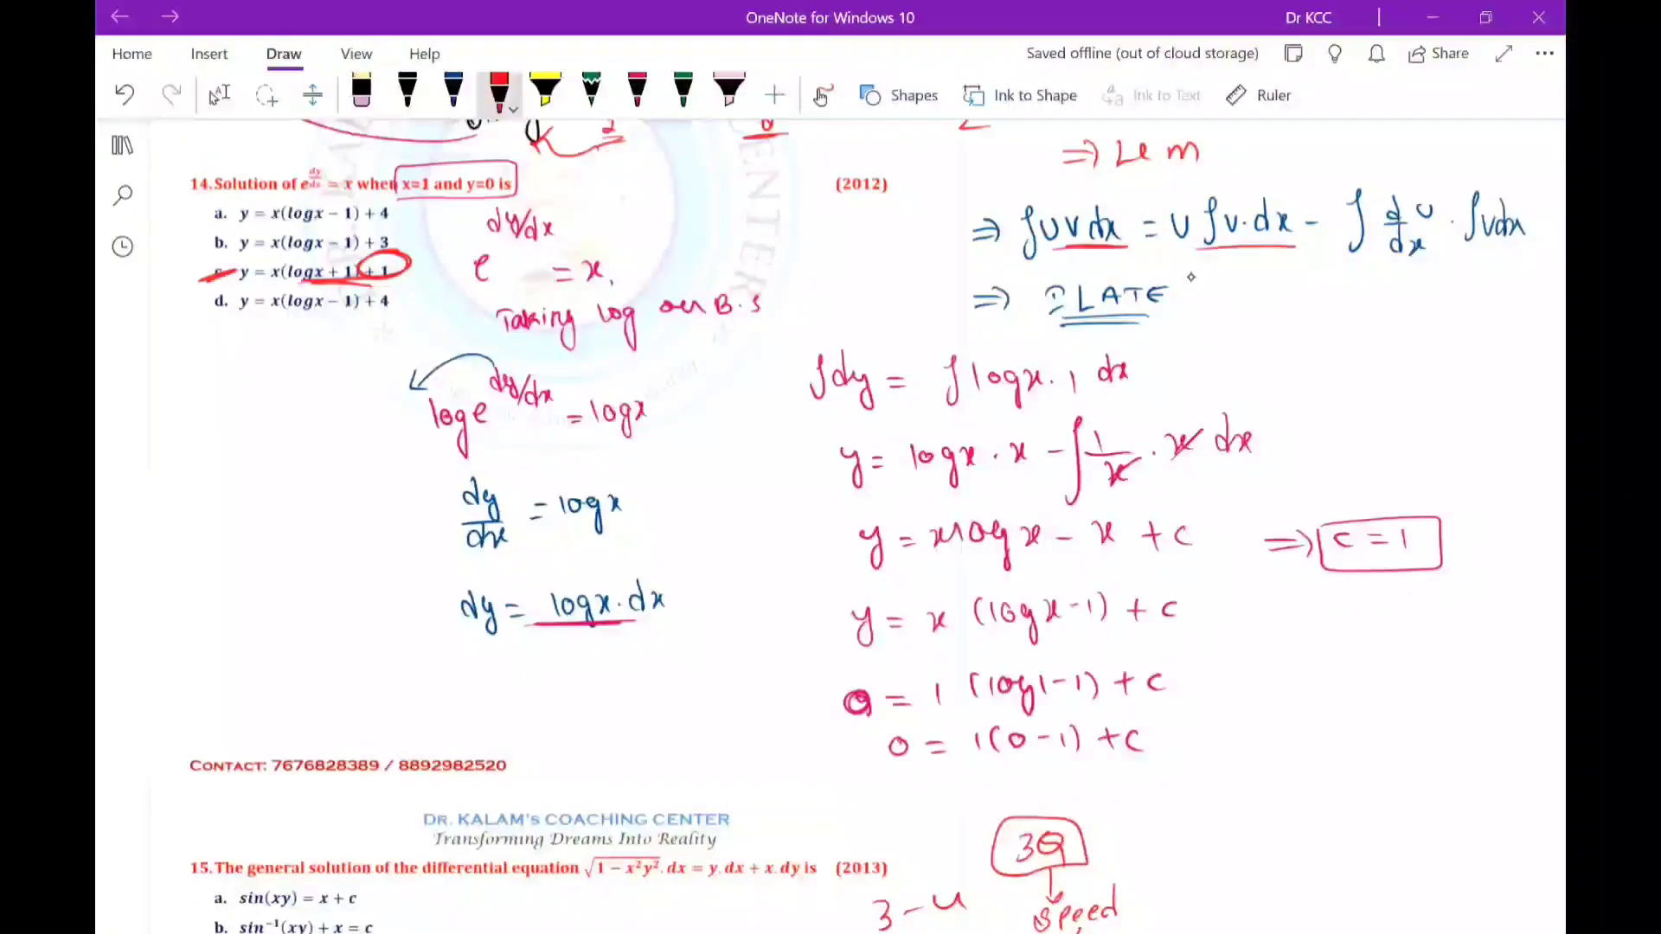
drag(1059, 315, 1151, 317)
Undo the circled 7, boxed 3Q and speed notes beside question 15, then select black ink.
scroll(1116, 314, down, 3)
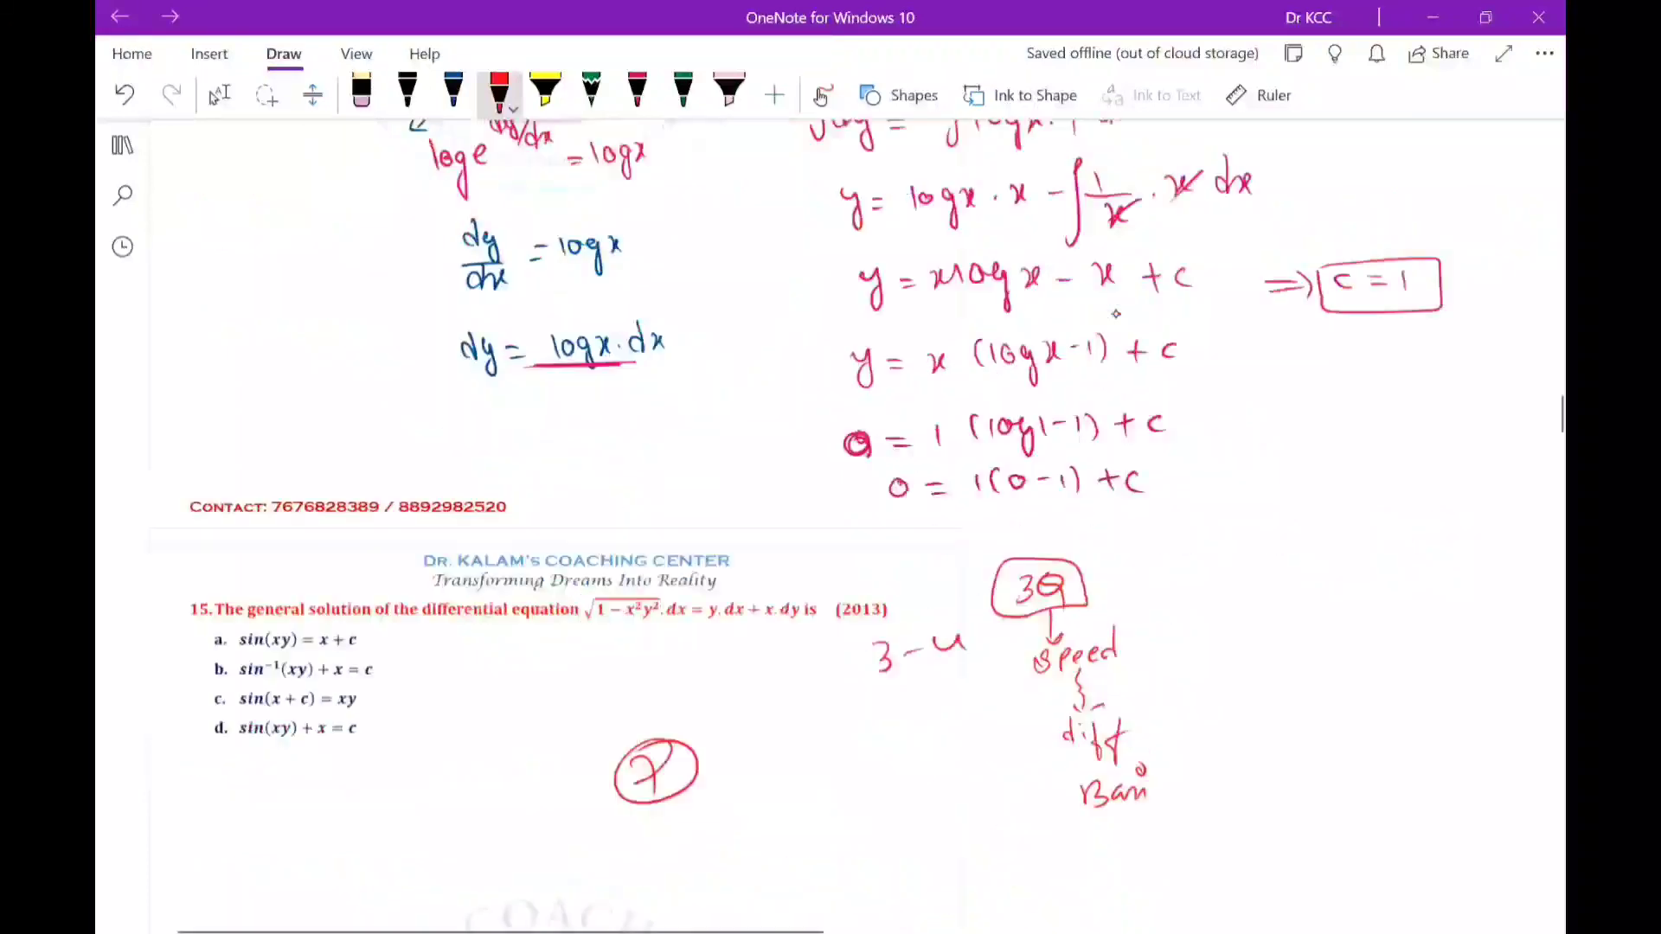
scroll(1116, 314, down, 2)
click(220, 94)
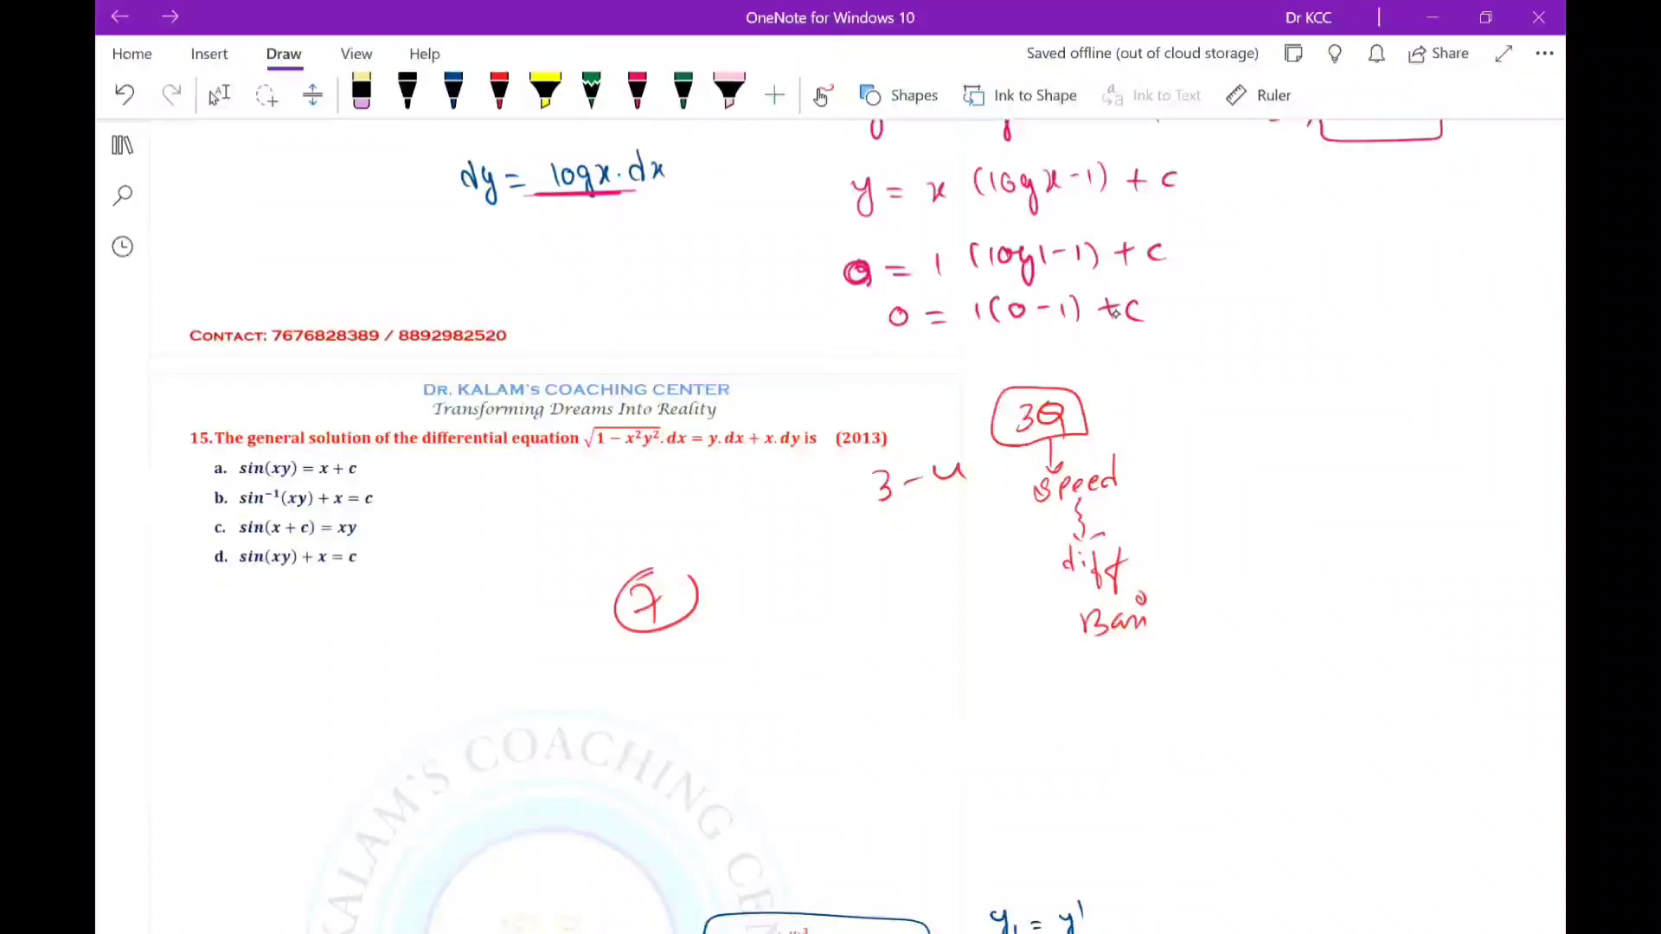
key(ctrl+z)
key(ctrl+z)
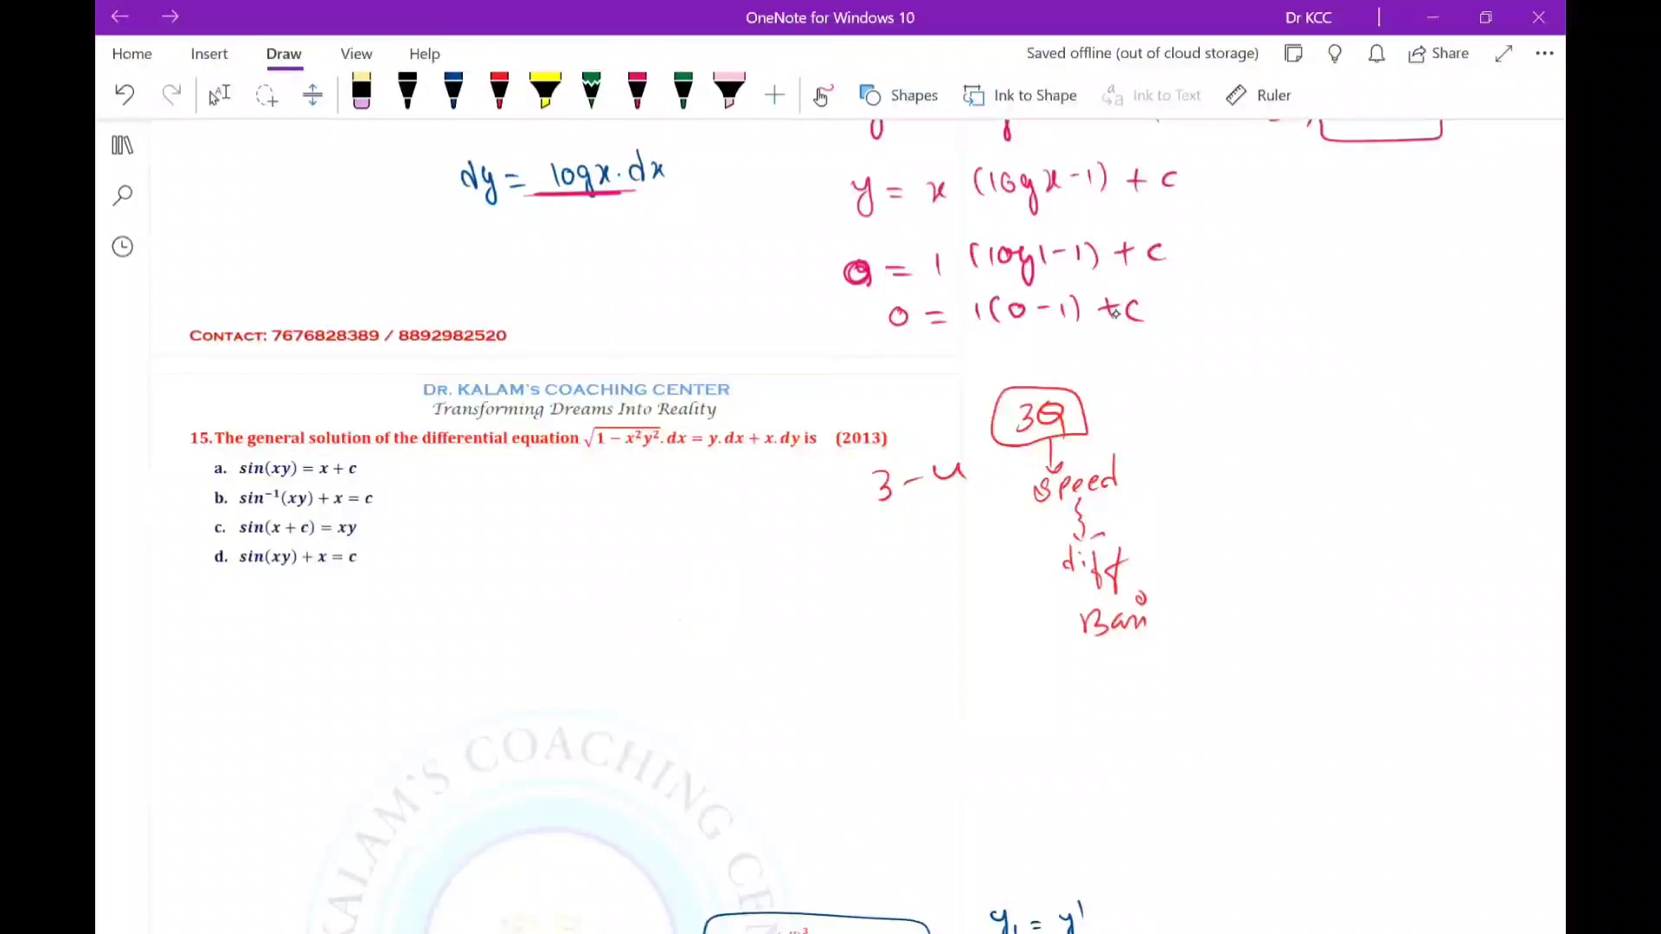
key(ctrl+z)
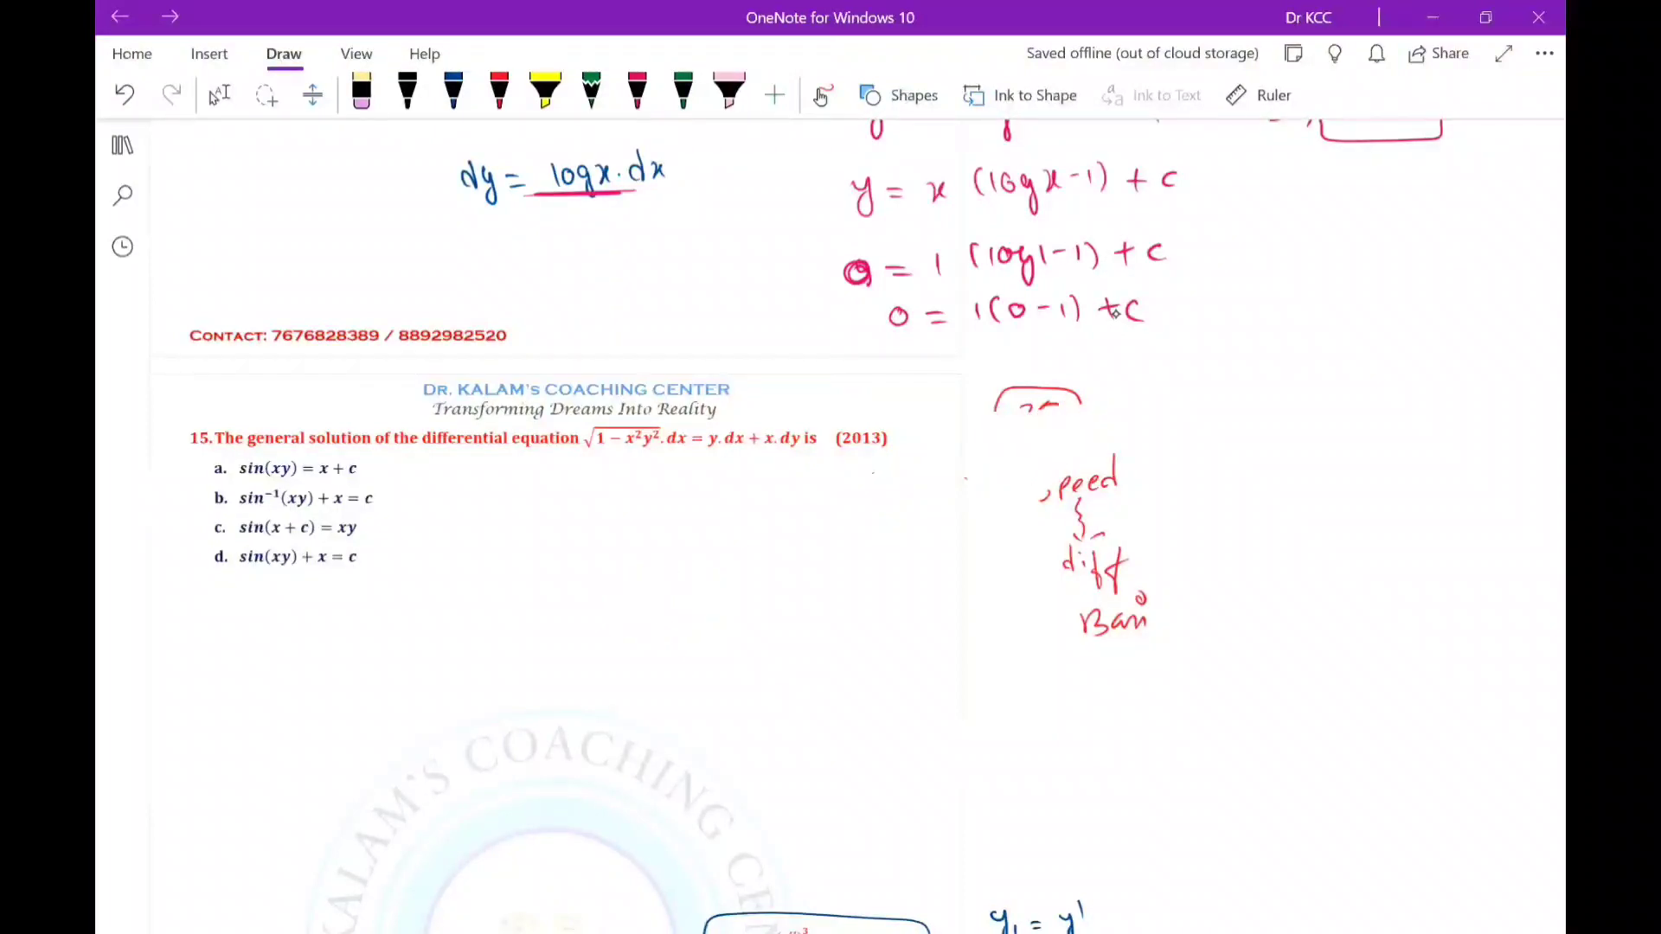
key(ctrl+z)
key(ctrl+z)
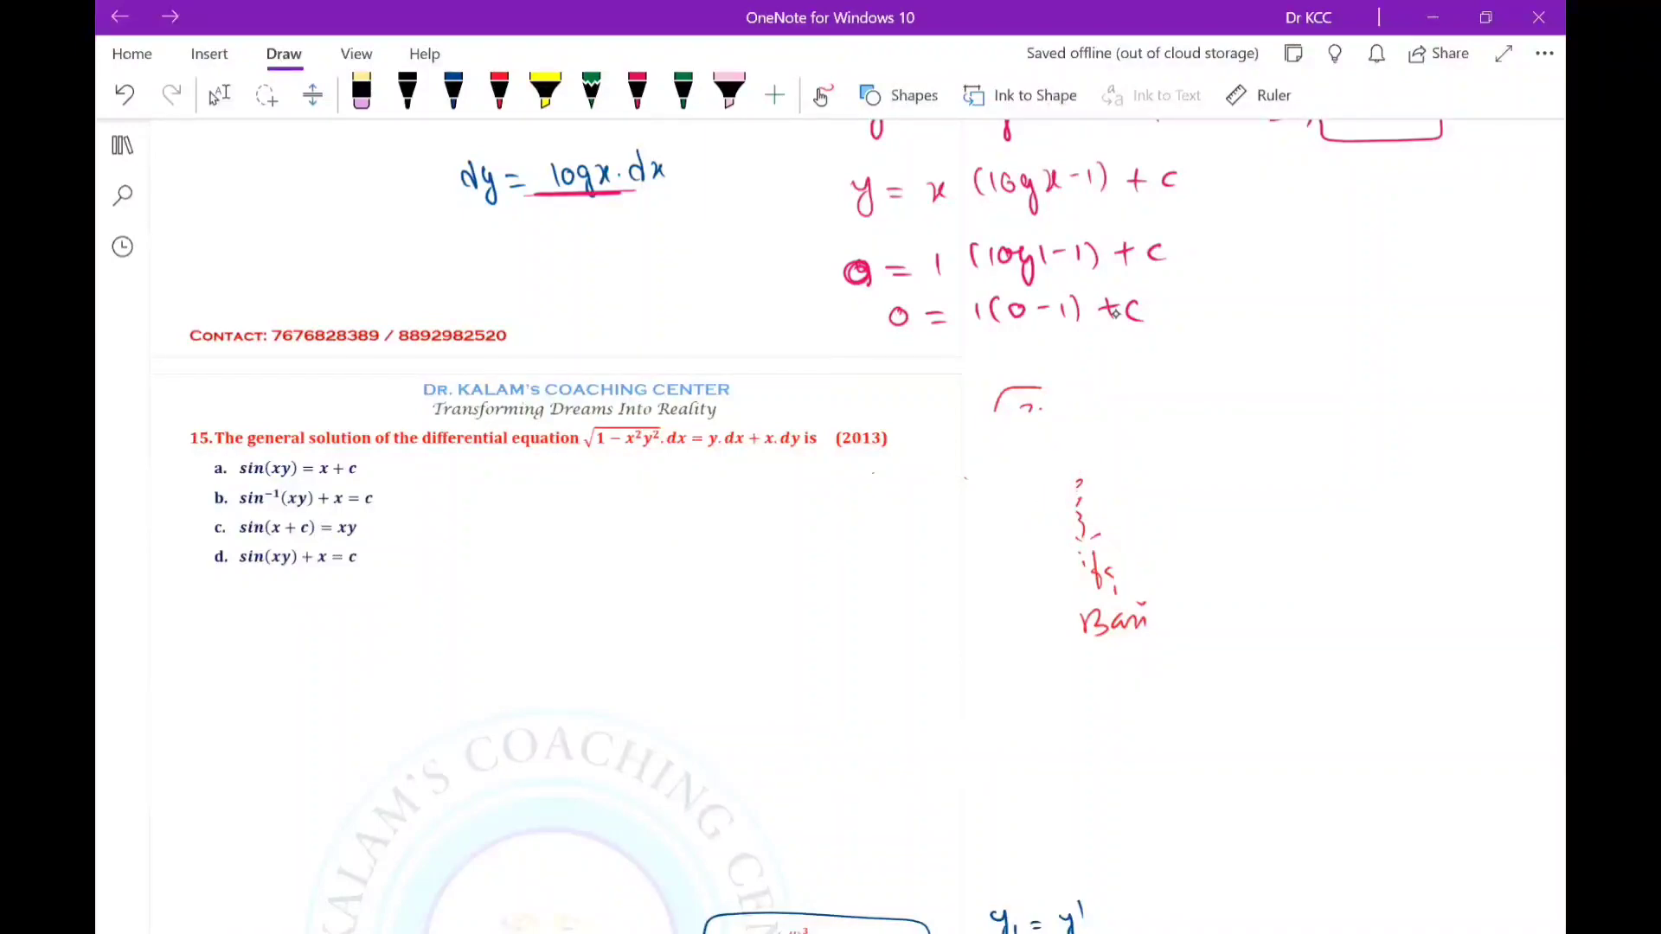
key(ctrl+z)
key(ctrl+z)
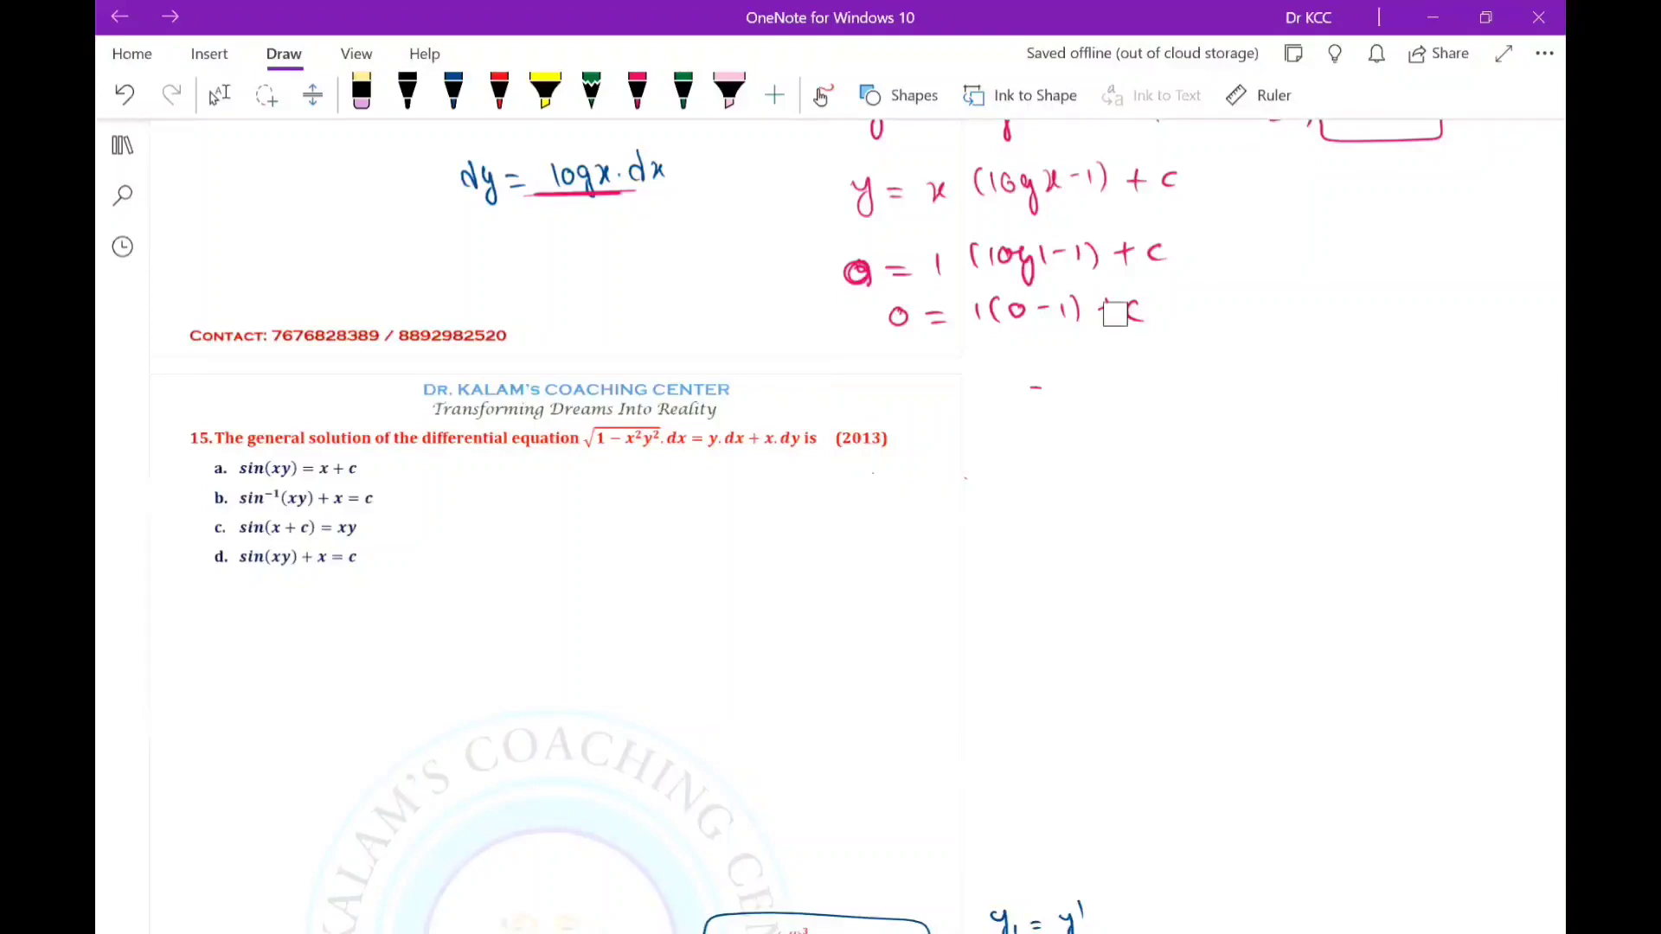
click(408, 91)
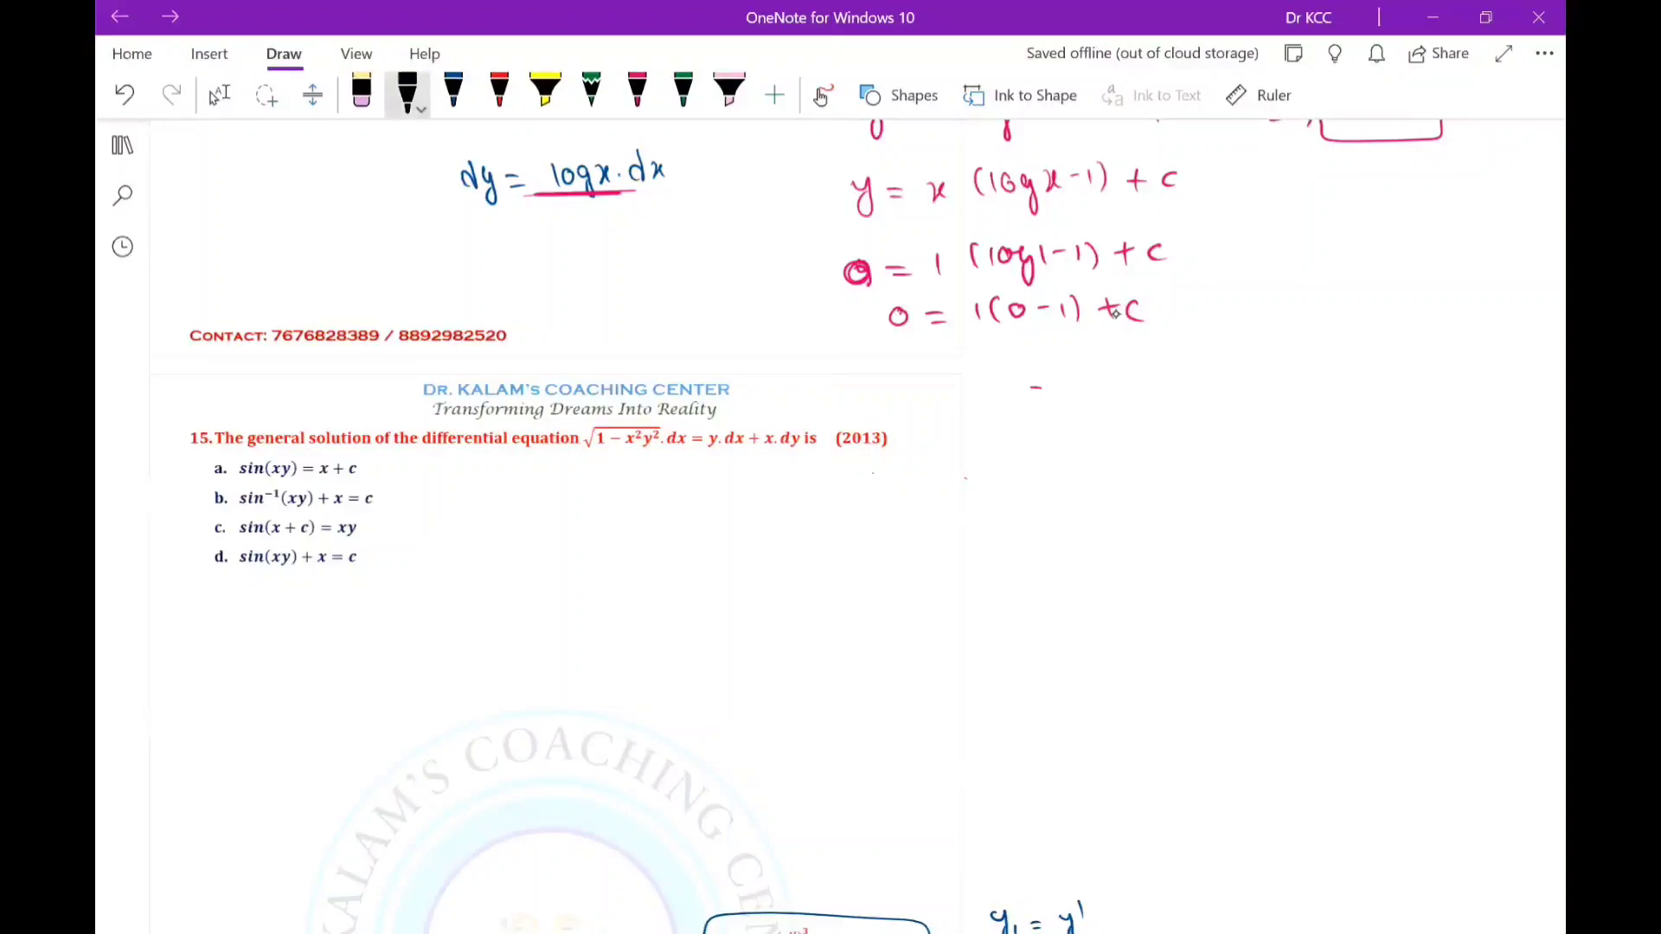
Copy question 15's equation in black ink as √(1 − x²y²) dx = y dx + x dy.
mouse_move(448, 505)
mouse_down()
mouse_move(450, 492)
mouse_move(567, 487)
mouse_up()
drag(475, 517, 484, 517)
drag(496, 512, 513, 529)
mouse_move(518, 504)
mouse_down()
mouse_move(545, 540)
mouse_move(572, 512)
mouse_up()
drag(593, 512, 618, 524)
drag(627, 512, 666, 538)
mouse_move(679, 512)
mouse_down()
mouse_move(692, 493)
mouse_move(706, 518)
mouse_move(730, 509)
mouse_move(722, 522)
mouse_up()
mouse_move(737, 495)
mouse_down()
mouse_move(747, 514)
mouse_move(782, 512)
mouse_up()
click(764, 508)
drag(795, 497, 808, 538)
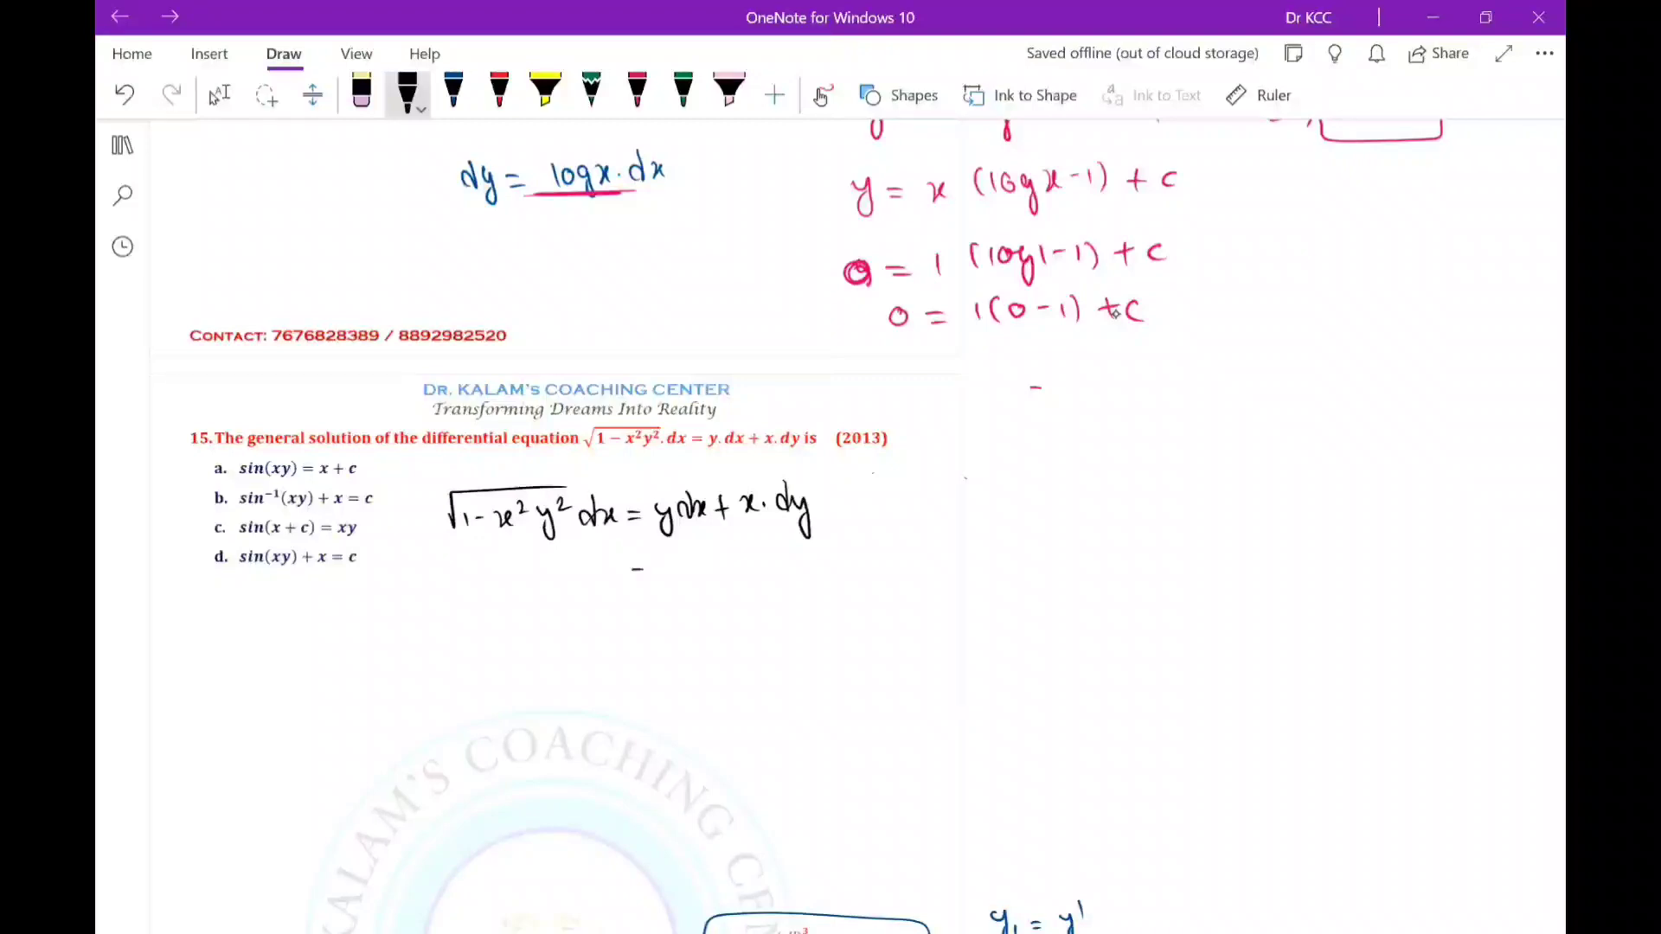
Note ⇒ y·dx + x dy = d(xy) to the right of the question.
drag(630, 576, 649, 576)
key(ctrl+z)
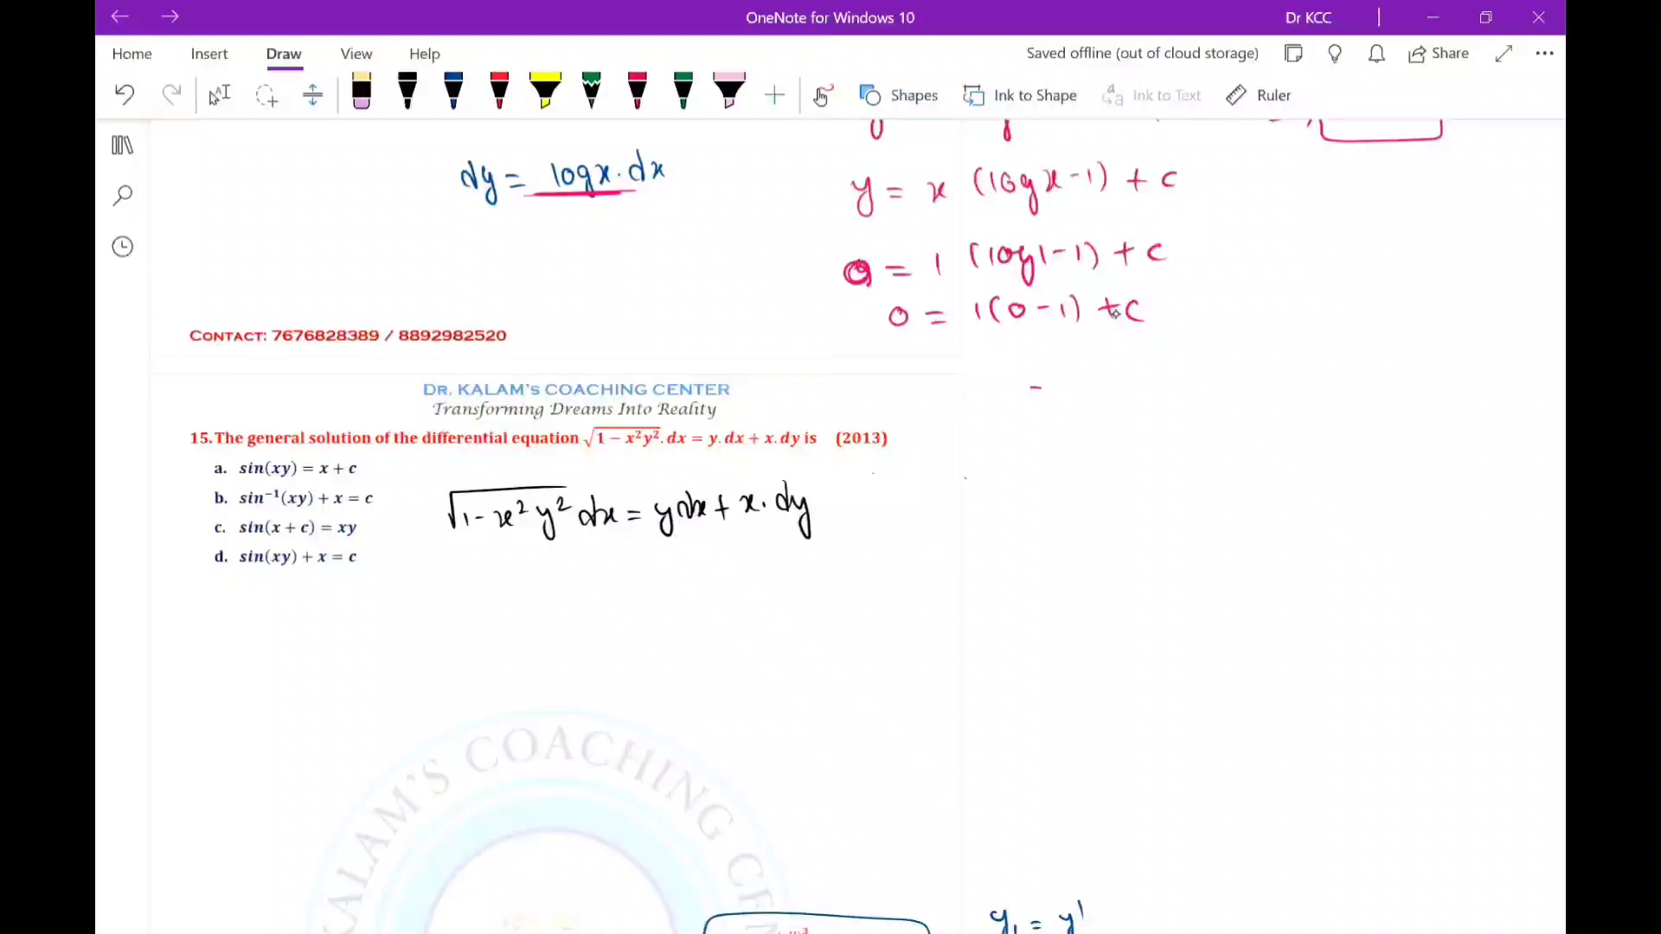
click(408, 91)
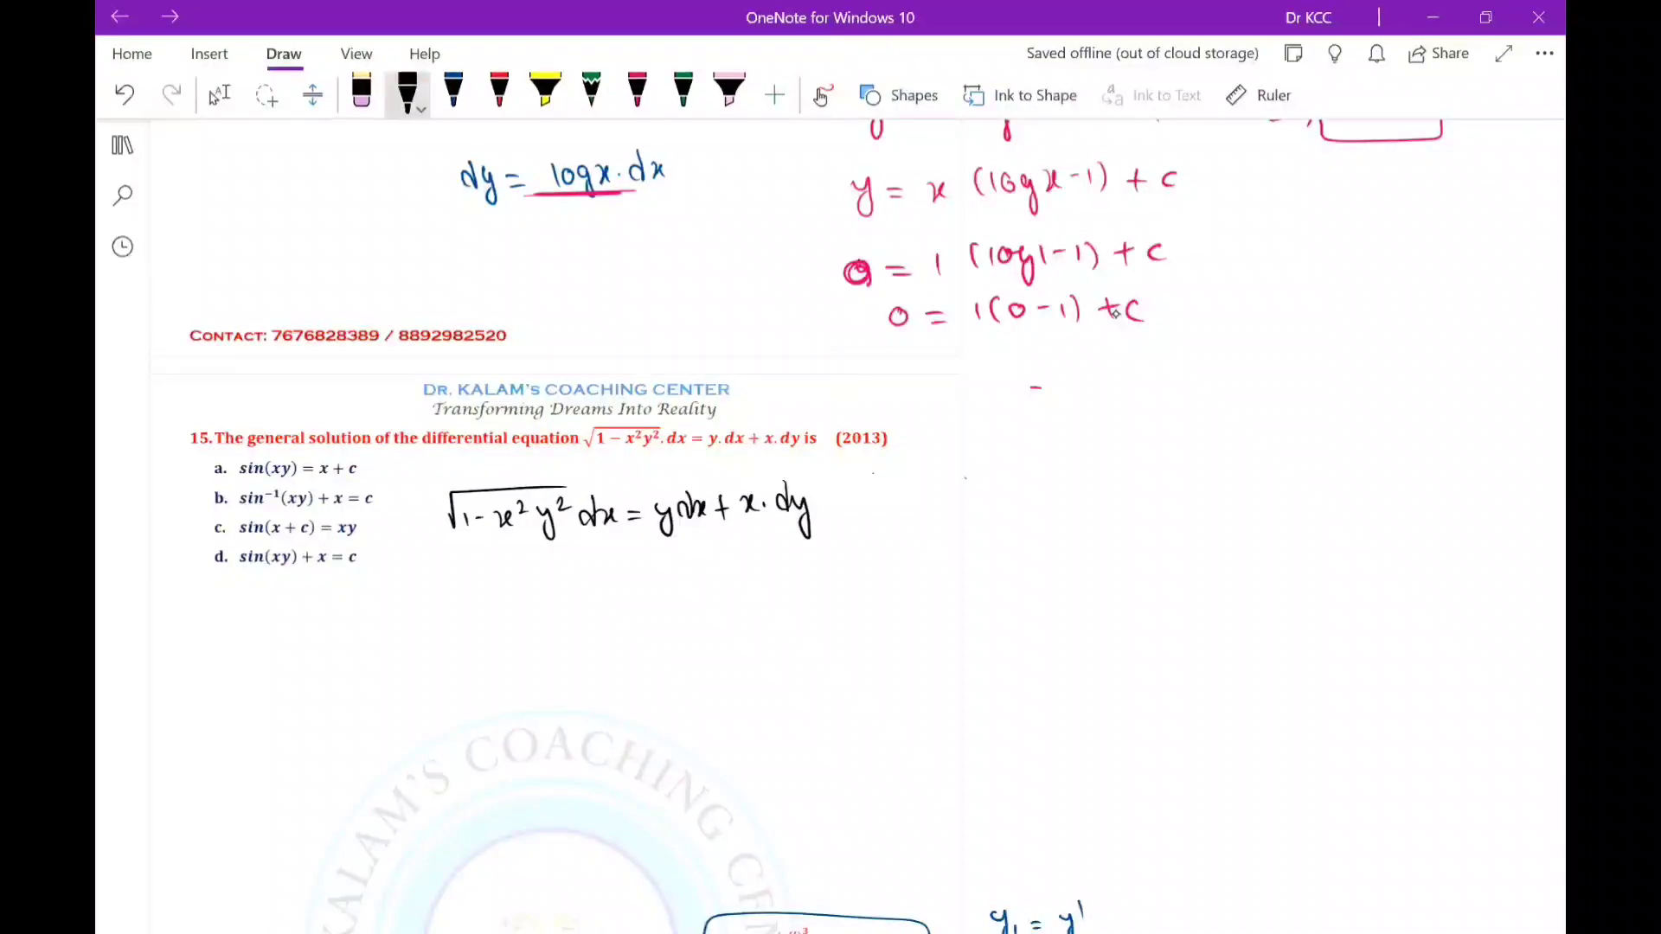
mouse_move(1097, 423)
mouse_down()
mouse_move(1114, 462)
mouse_move(1139, 443)
mouse_up()
mouse_move(1164, 413)
mouse_down()
mouse_move(1162, 452)
mouse_move(1182, 432)
mouse_move(1197, 455)
mouse_move(1230, 441)
mouse_up()
mouse_move(1219, 429)
mouse_down()
mouse_move(1220, 453)
mouse_move(1290, 450)
mouse_move(1316, 491)
mouse_move(1375, 441)
mouse_move(1373, 458)
mouse_move(1427, 462)
mouse_up()
drag(1442, 441, 1503, 496)
mouse_move(1037, 435)
mouse_down()
mouse_move(1071, 440)
mouse_move(1066, 465)
mouse_up()
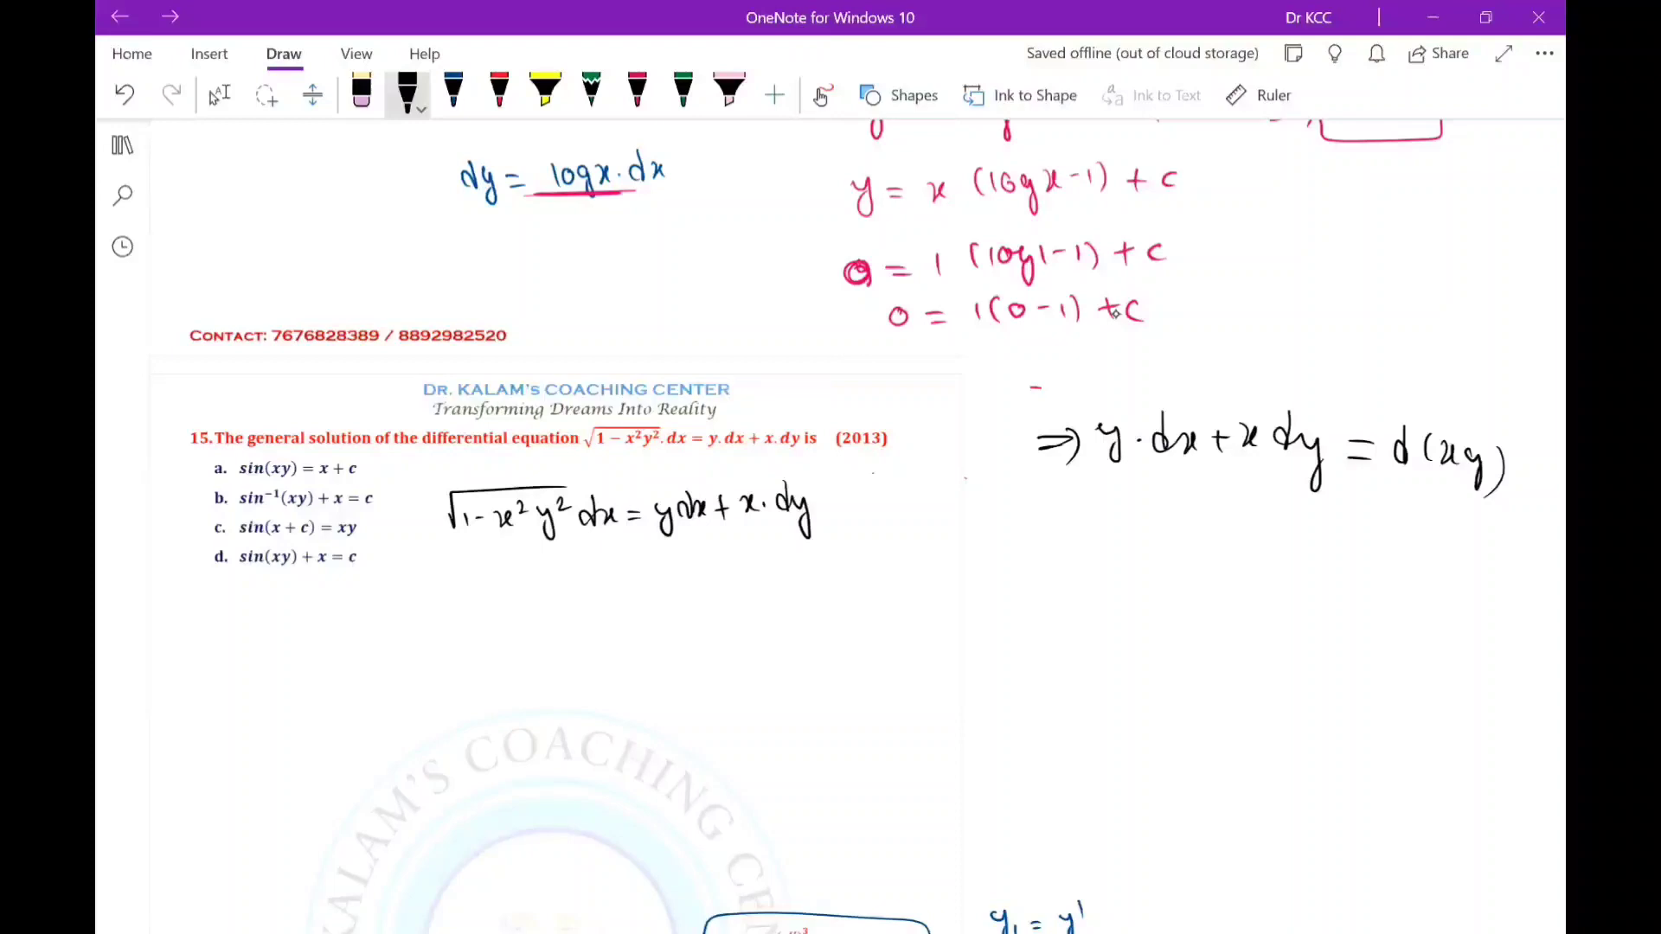
Start the next line as √(1 − x²y²) = d(xy), erasing a stray mark.
mouse_move(630, 584)
mouse_down()
mouse_move(681, 571)
mouse_move(687, 600)
mouse_up()
click(697, 585)
click(729, 91)
mouse_move(670, 582)
mouse_down()
mouse_move(697, 587)
mouse_move(684, 594)
mouse_up()
click(408, 91)
mouse_move(699, 566)
mouse_down()
mouse_move(695, 591)
mouse_move(727, 596)
mouse_up()
drag(734, 571, 761, 613)
drag(455, 586, 551, 560)
drag(480, 587, 501, 591)
mouse_move(512, 587)
mouse_down()
mouse_move(528, 603)
mouse_move(543, 591)
mouse_up()
mouse_move(551, 584)
mouse_down()
mouse_move(561, 616)
mouse_move(585, 588)
mouse_up()
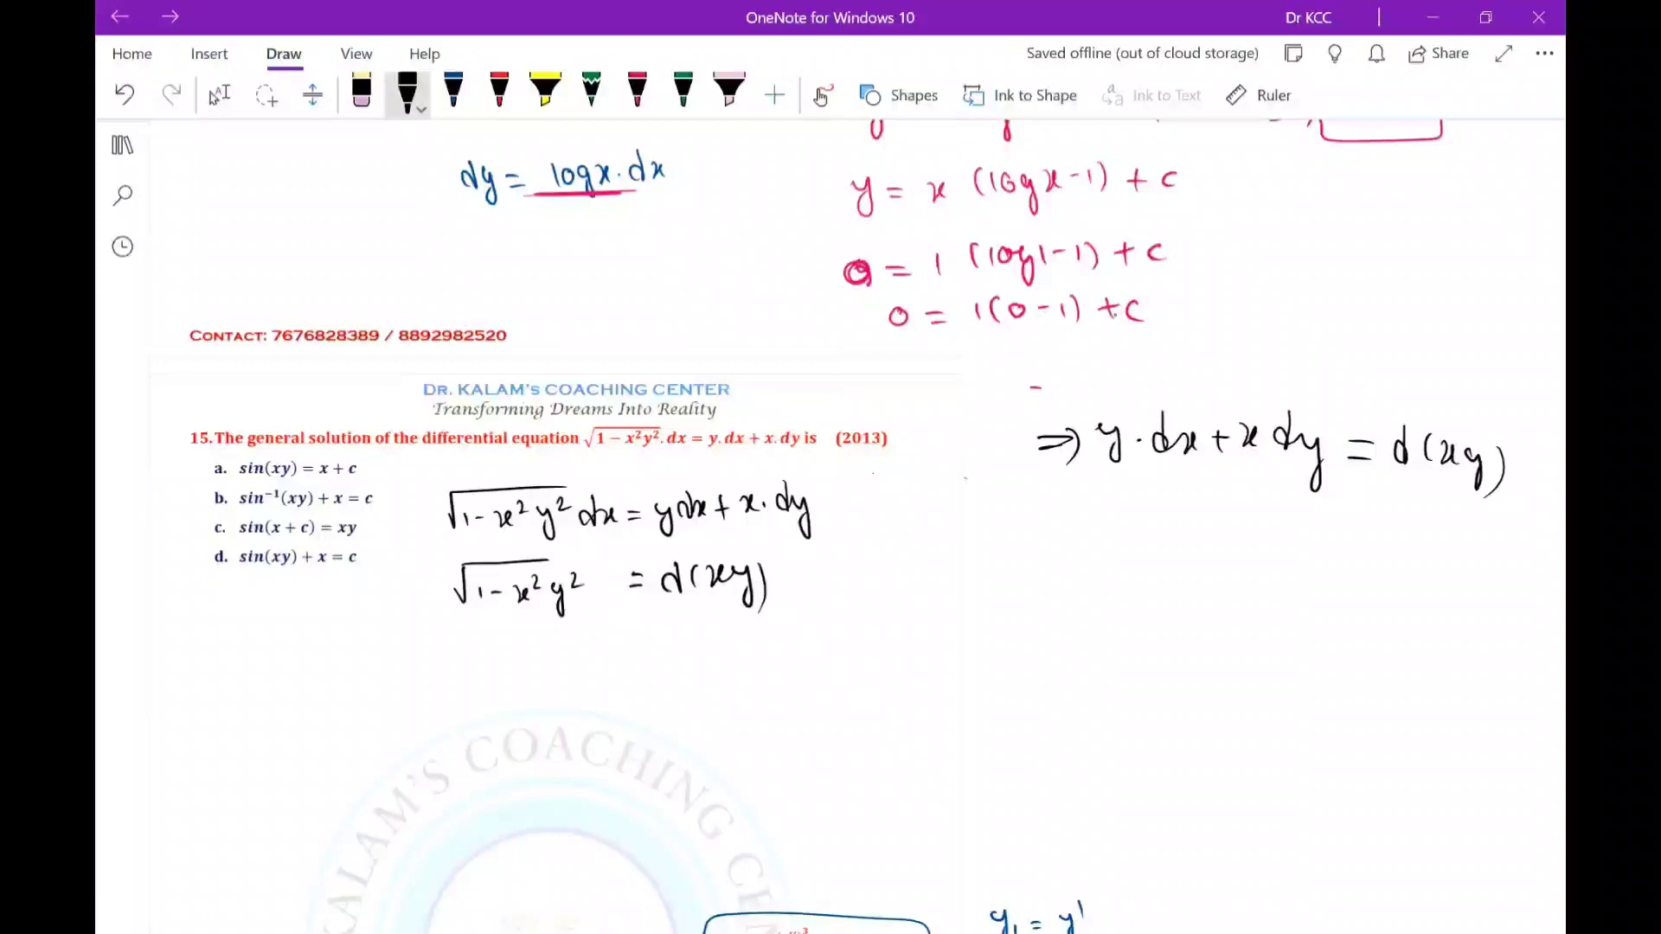
scroll(831, 519, down, 2)
click(219, 95)
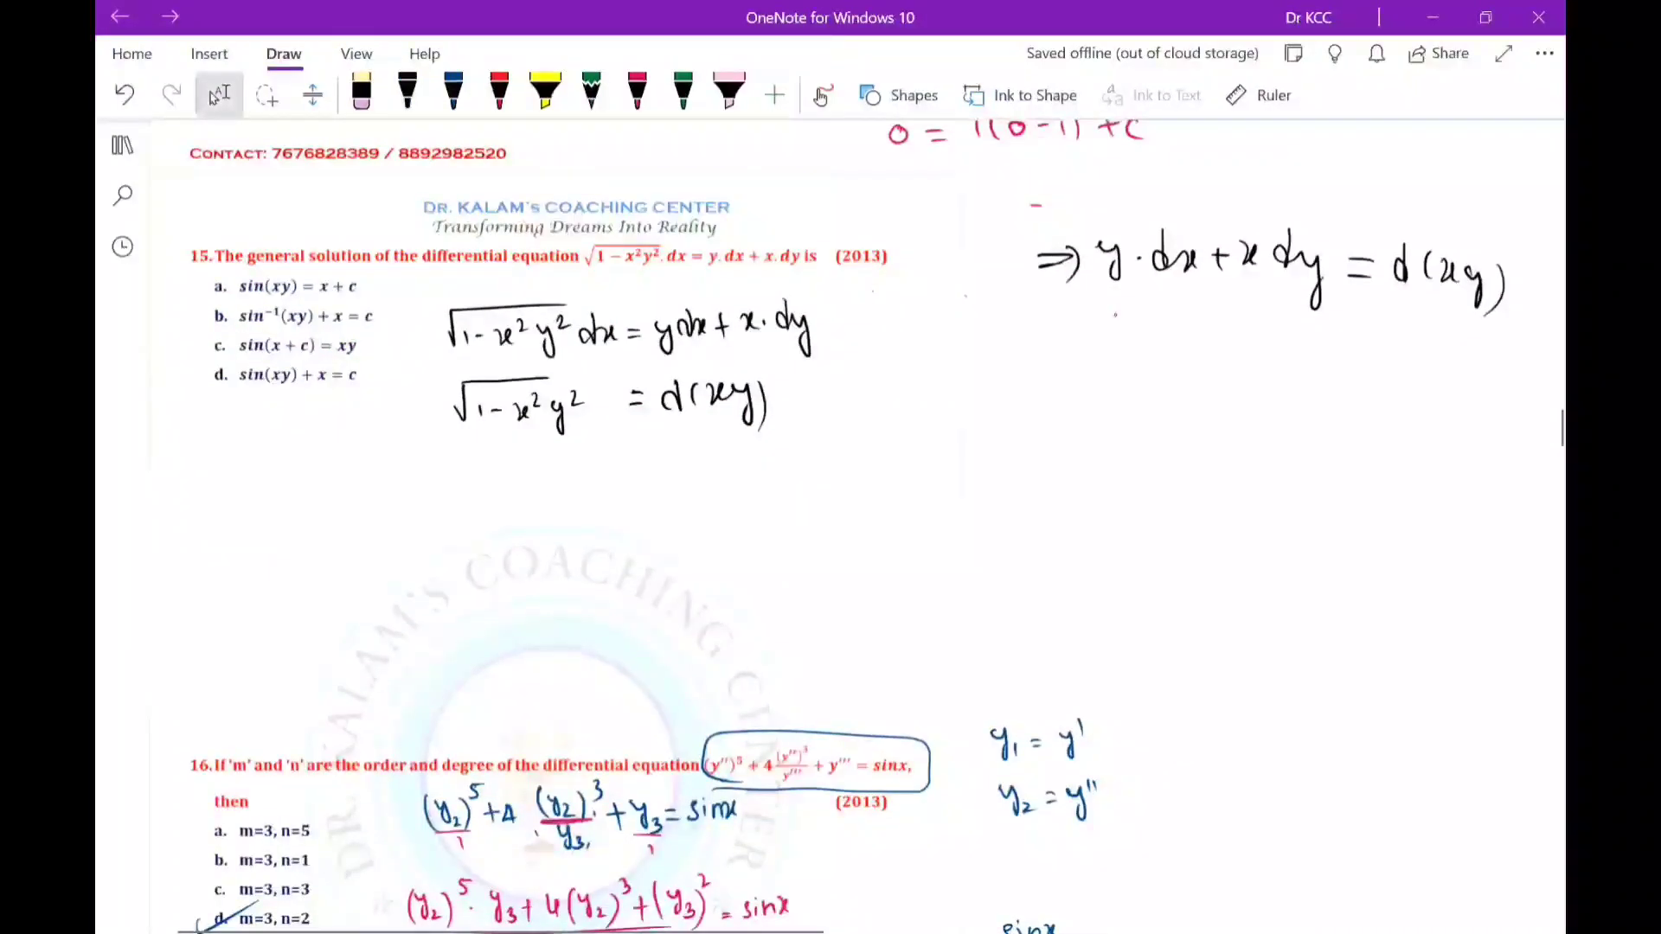
Add dx to the second line and begin dx = d(xy) on a new line.
click(408, 91)
drag(609, 390, 595, 416)
drag(613, 400, 625, 418)
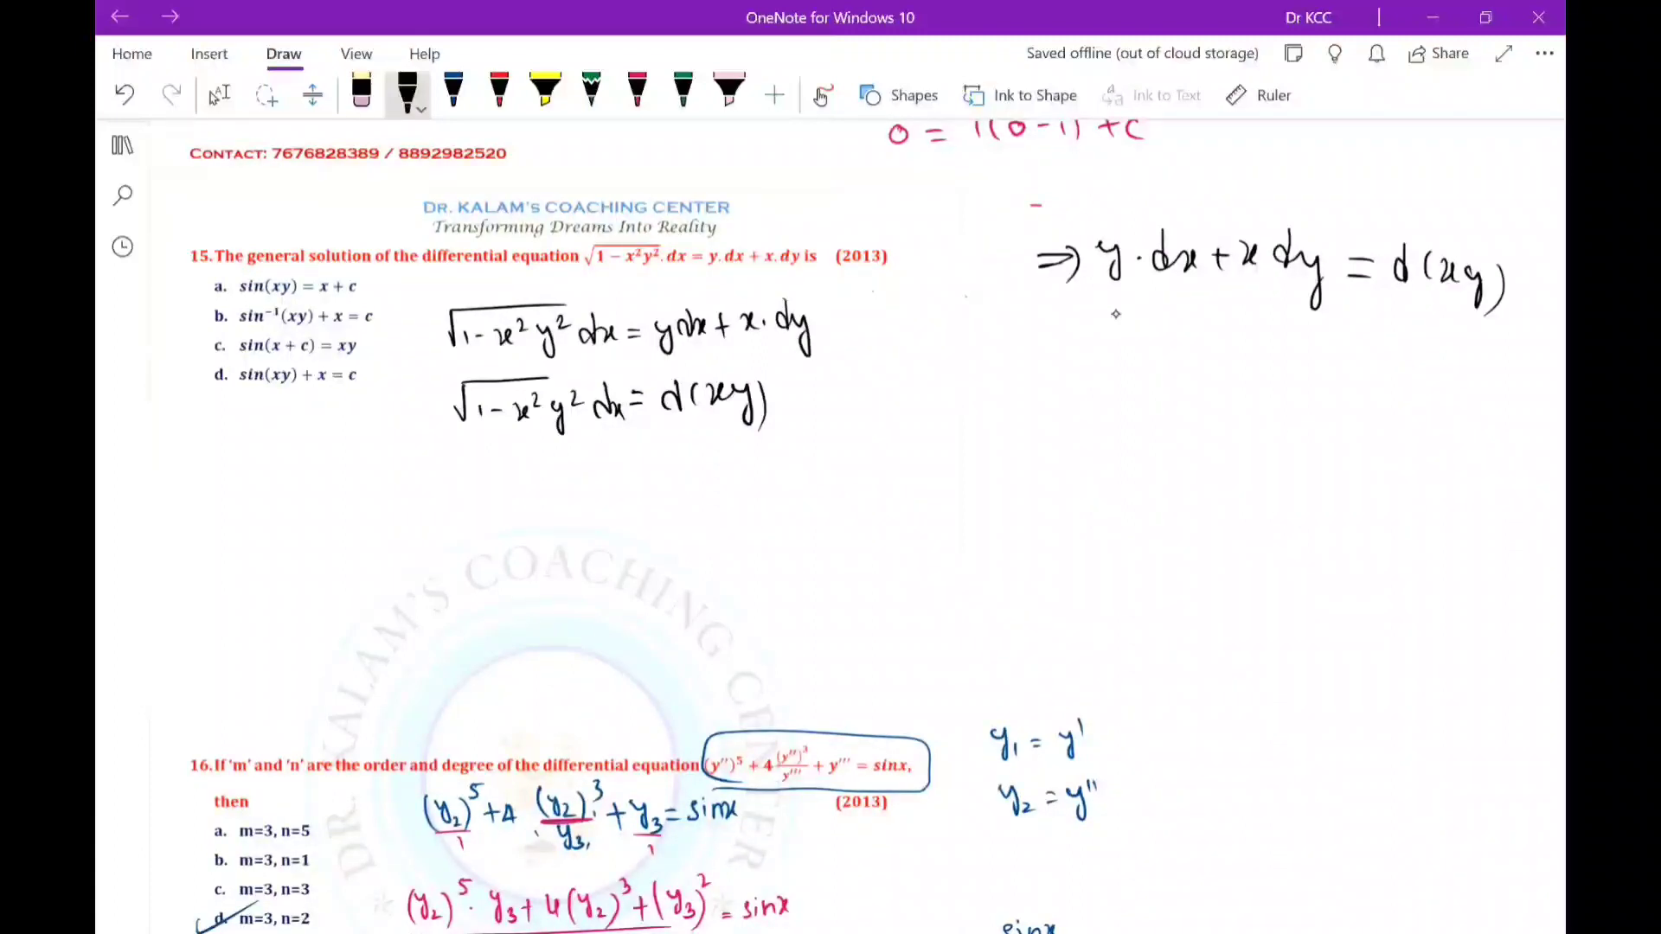
drag(522, 467, 526, 490)
drag(533, 468, 540, 490)
drag(563, 473, 577, 474)
drag(563, 484, 577, 485)
drag(634, 444, 637, 476)
drag(643, 450, 647, 474)
mouse_move(670, 458)
mouse_down()
mouse_move(684, 486)
mouse_move(647, 480)
mouse_move(699, 484)
mouse_up()
Finish the fraction with √(1 − x²y²) as the denominator.
drag(607, 489, 706, 487)
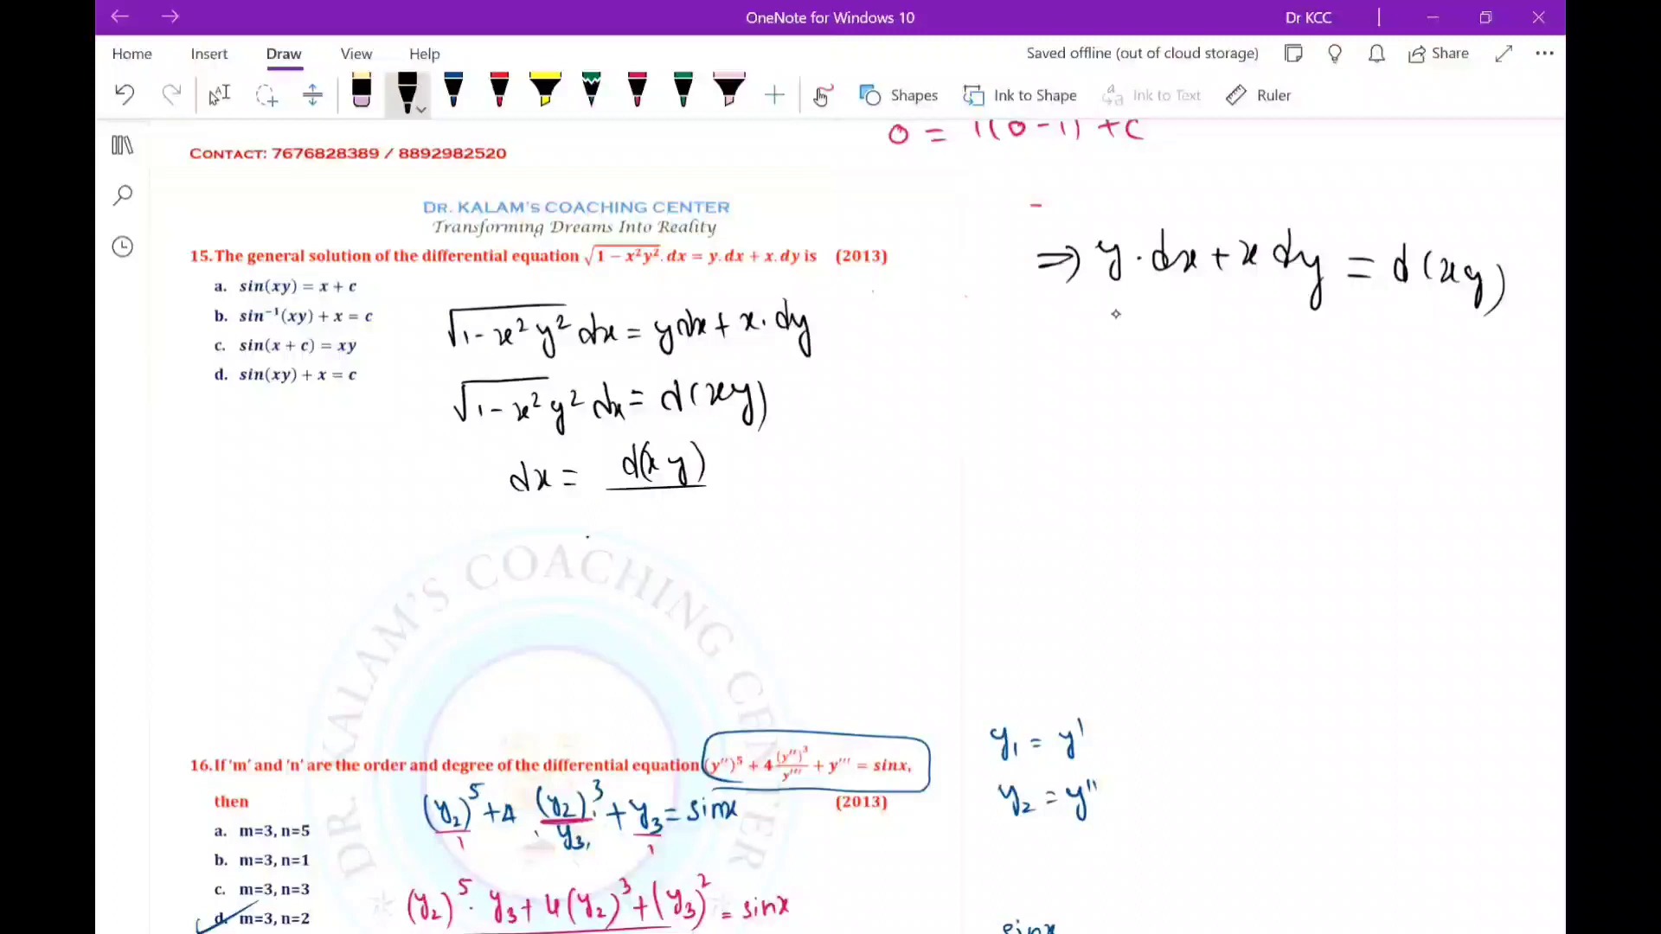
drag(588, 537, 717, 503)
mouse_move(578, 534)
mouse_down()
mouse_move(656, 508)
mouse_move(630, 546)
mouse_move(654, 537)
mouse_up()
mouse_move(666, 529)
mouse_down()
mouse_move(678, 546)
mouse_move(692, 533)
mouse_up()
mouse_move(700, 525)
mouse_down()
mouse_move(711, 564)
mouse_move(745, 534)
mouse_up()
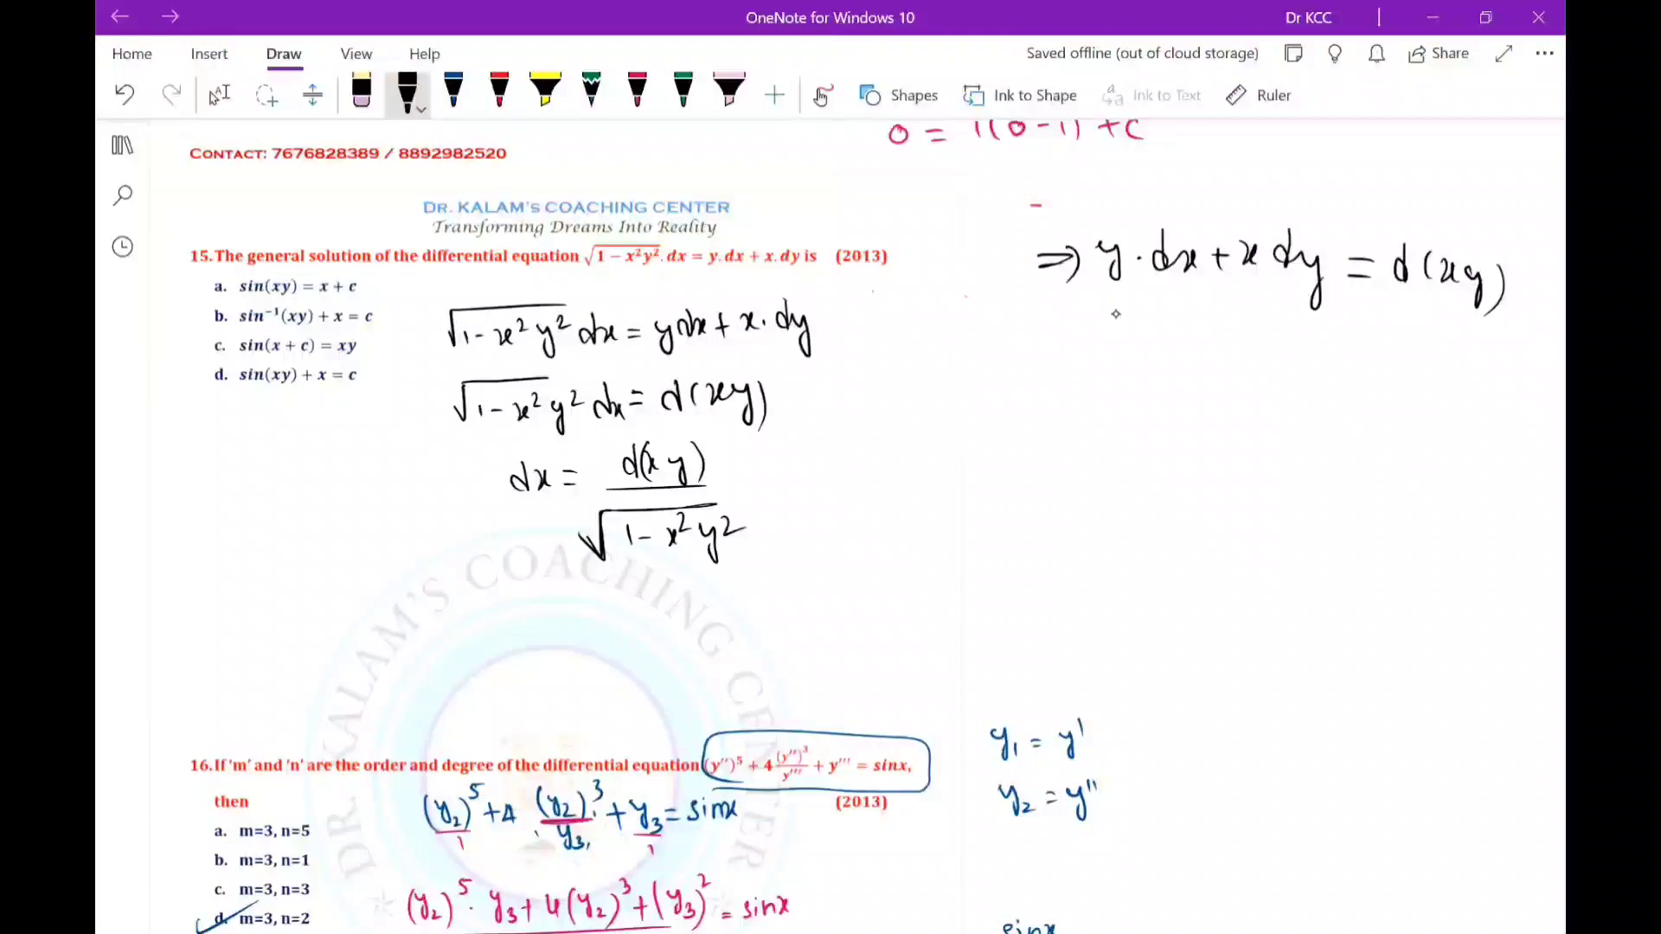
Write a side note grouping d(xy) and x²y² with an arrow to p.
mouse_move(1067, 363)
mouse_down()
mouse_move(1072, 396)
mouse_move(1101, 382)
mouse_move(1125, 398)
mouse_up()
drag(1133, 381, 1146, 414)
mouse_move(1171, 382)
mouse_down()
mouse_move(1176, 415)
mouse_move(1135, 474)
mouse_up()
drag(1138, 443, 1173, 493)
drag(1183, 445, 1201, 458)
mouse_move(1204, 385)
mouse_down()
mouse_move(1239, 463)
mouse_move(1216, 468)
mouse_up()
mouse_move(1222, 379)
mouse_down()
mouse_move(1218, 400)
mouse_move(1293, 422)
mouse_up()
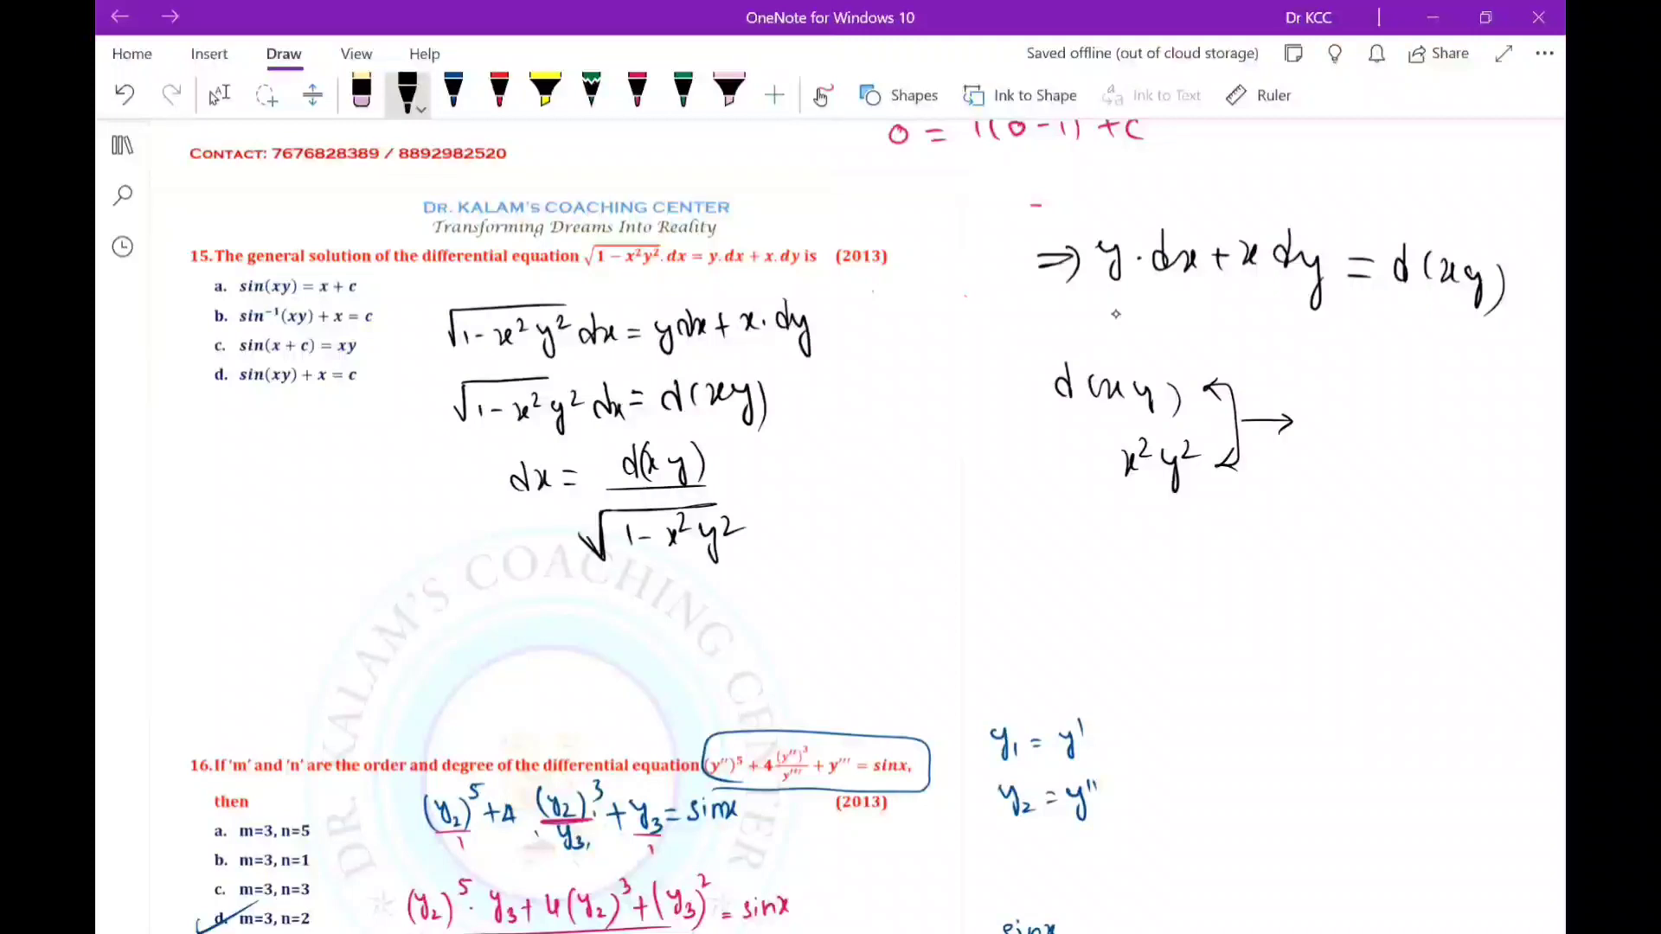
drag(1310, 407, 1340, 456)
drag(1376, 422, 1406, 448)
Write p = xy below the side note and box it.
drag(1264, 488, 1300, 499)
drag(1289, 508, 1300, 507)
drag(1331, 486, 1336, 504)
mouse_move(1355, 492)
mouse_down()
mouse_move(1385, 506)
mouse_move(1377, 521)
mouse_up()
drag(1259, 457, 1246, 543)
drag(1260, 456, 1246, 519)
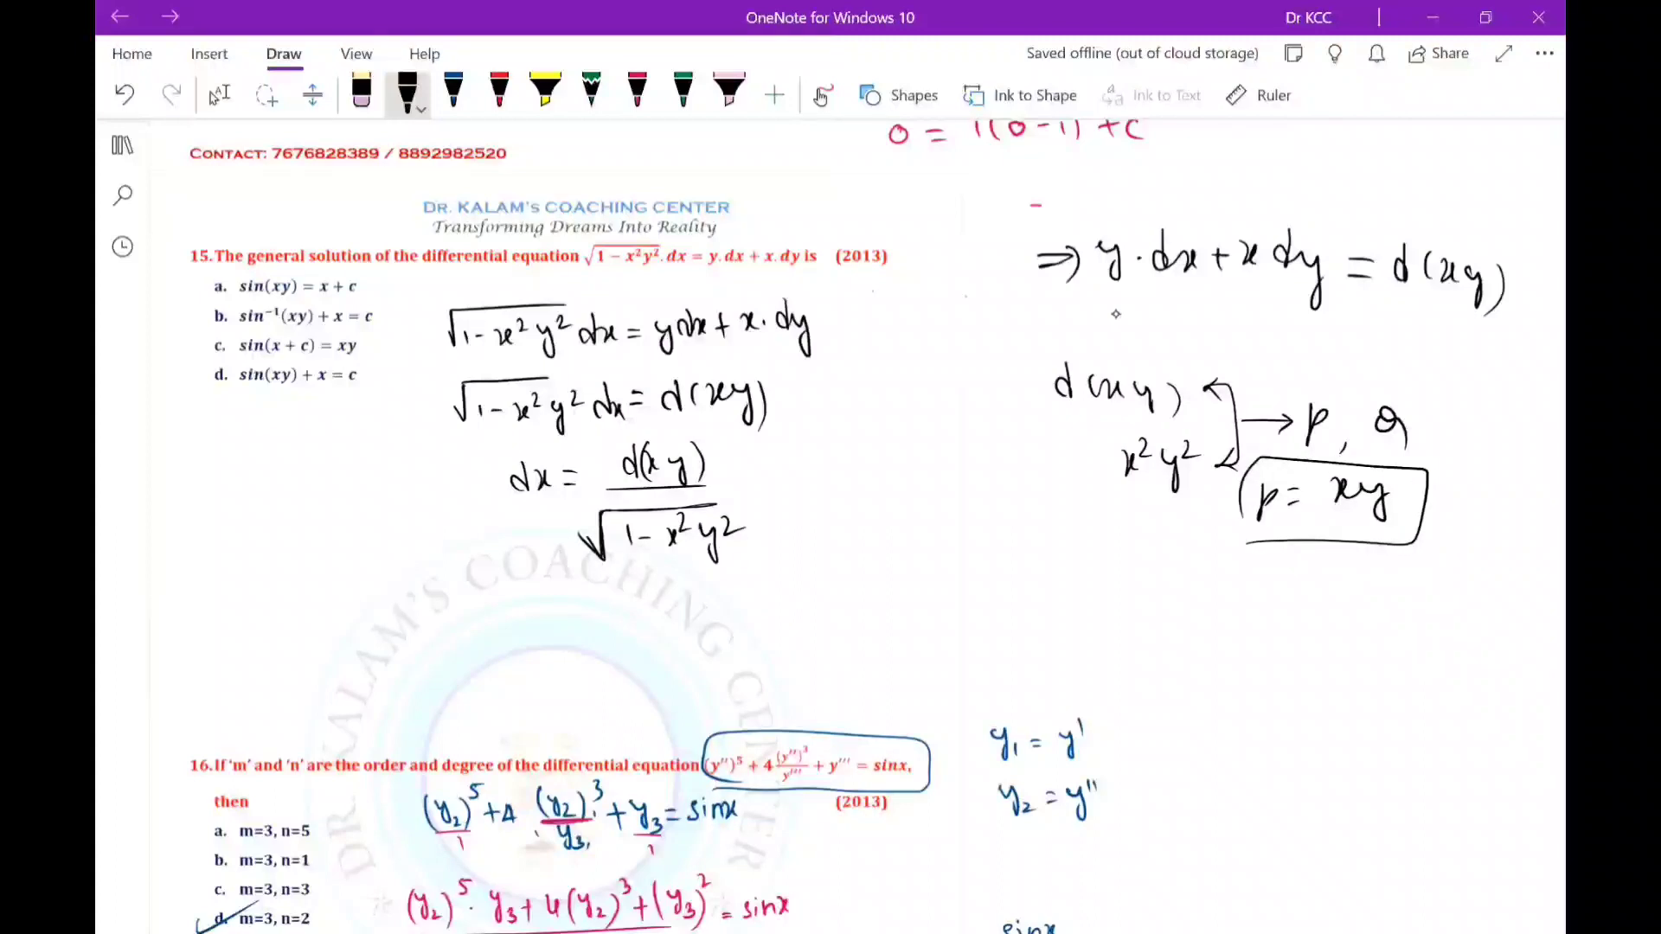
Mark [IBS], add integral signs to both sides, and start x = below.
mouse_move(794, 458)
mouse_down()
mouse_move(786, 489)
mouse_move(864, 486)
mouse_up()
drag(881, 450, 888, 504)
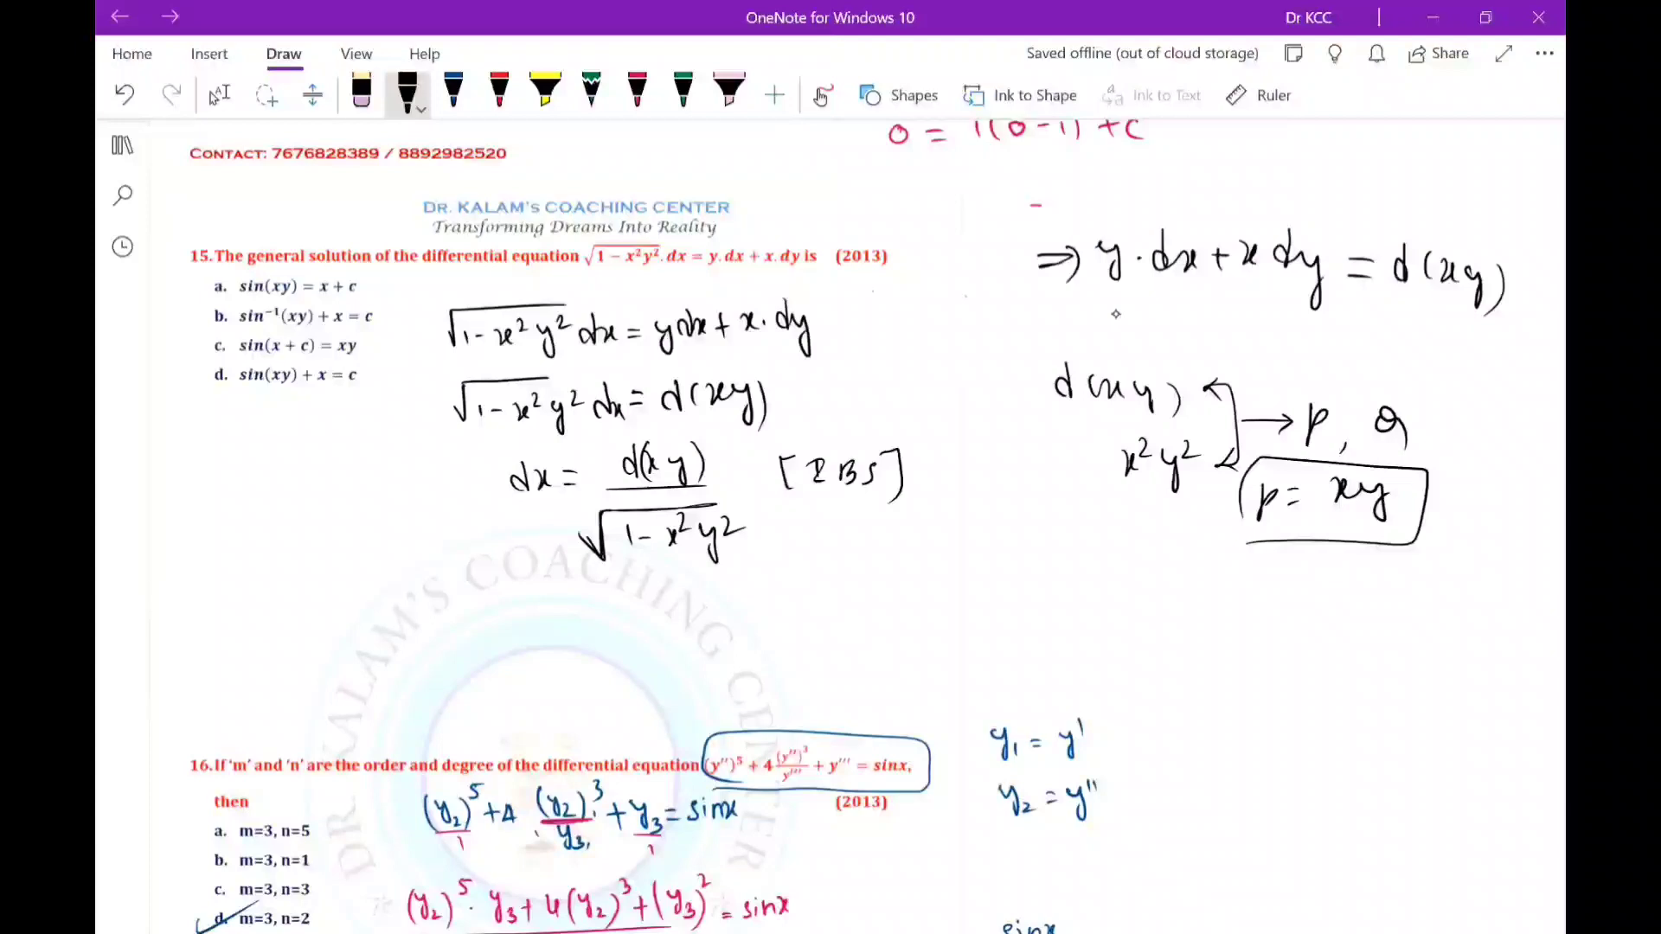
drag(488, 456, 469, 522)
drag(597, 451, 574, 519)
mouse_move(495, 596)
mouse_down()
mouse_move(504, 620)
mouse_move(565, 604)
mouse_up()
drag(548, 612, 569, 612)
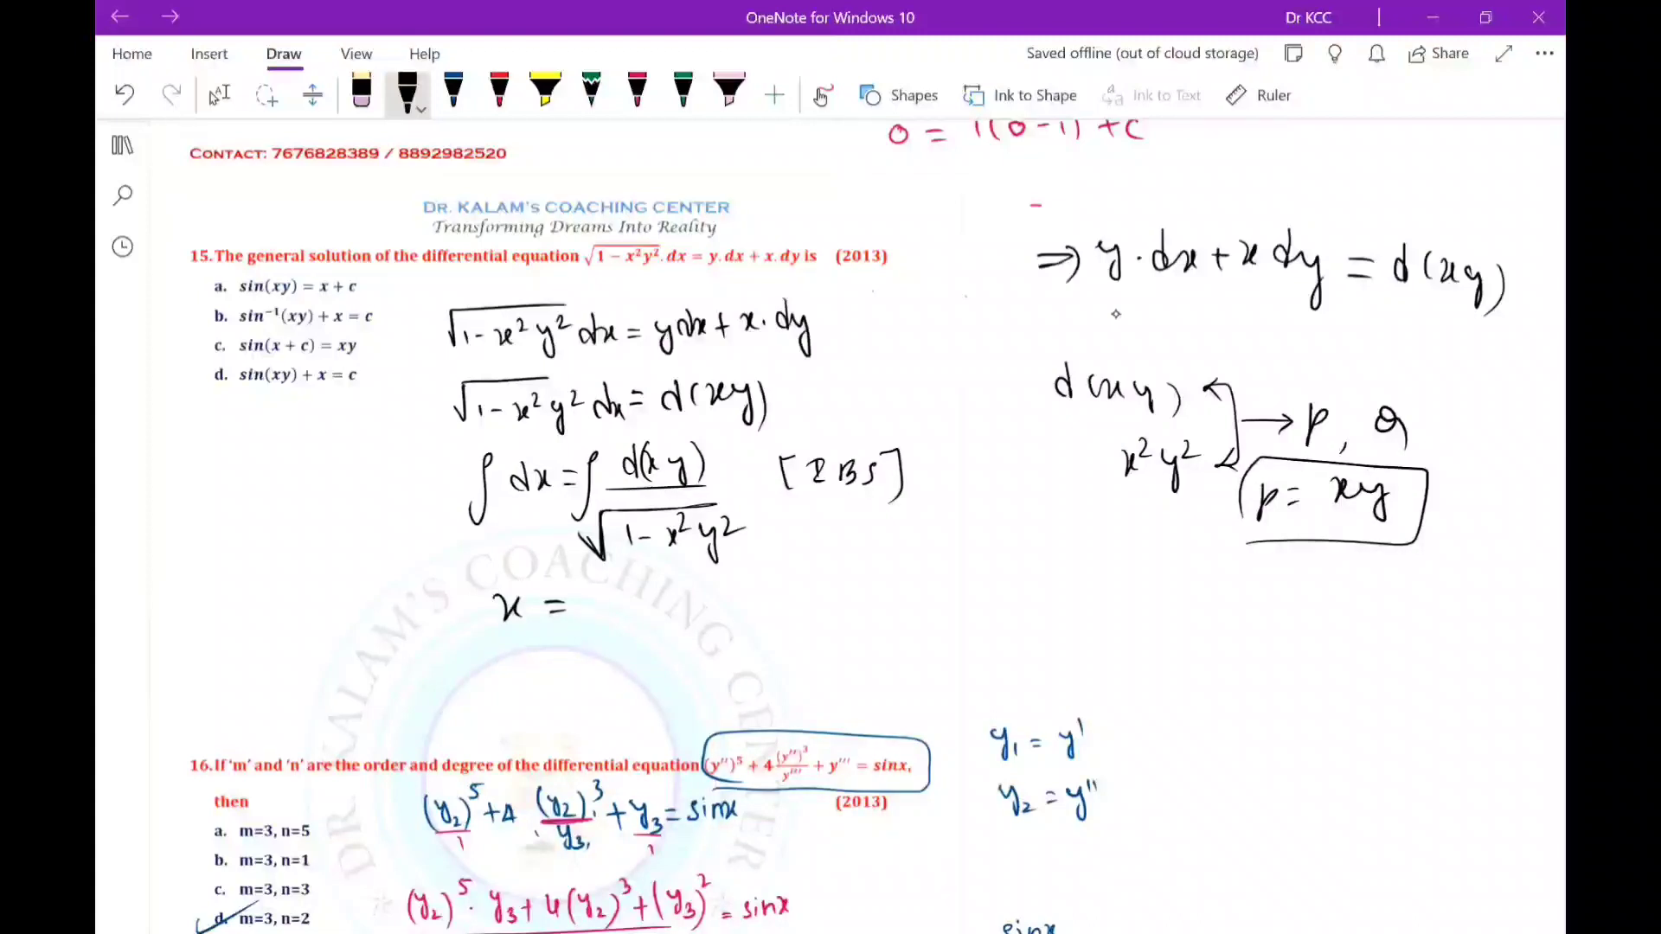
Draw an arrow from [2B5] and write ∫dp/√(1 − p²) beside the working.
mouse_move(738, 496)
mouse_down()
mouse_move(1016, 527)
mouse_move(1073, 593)
mouse_up()
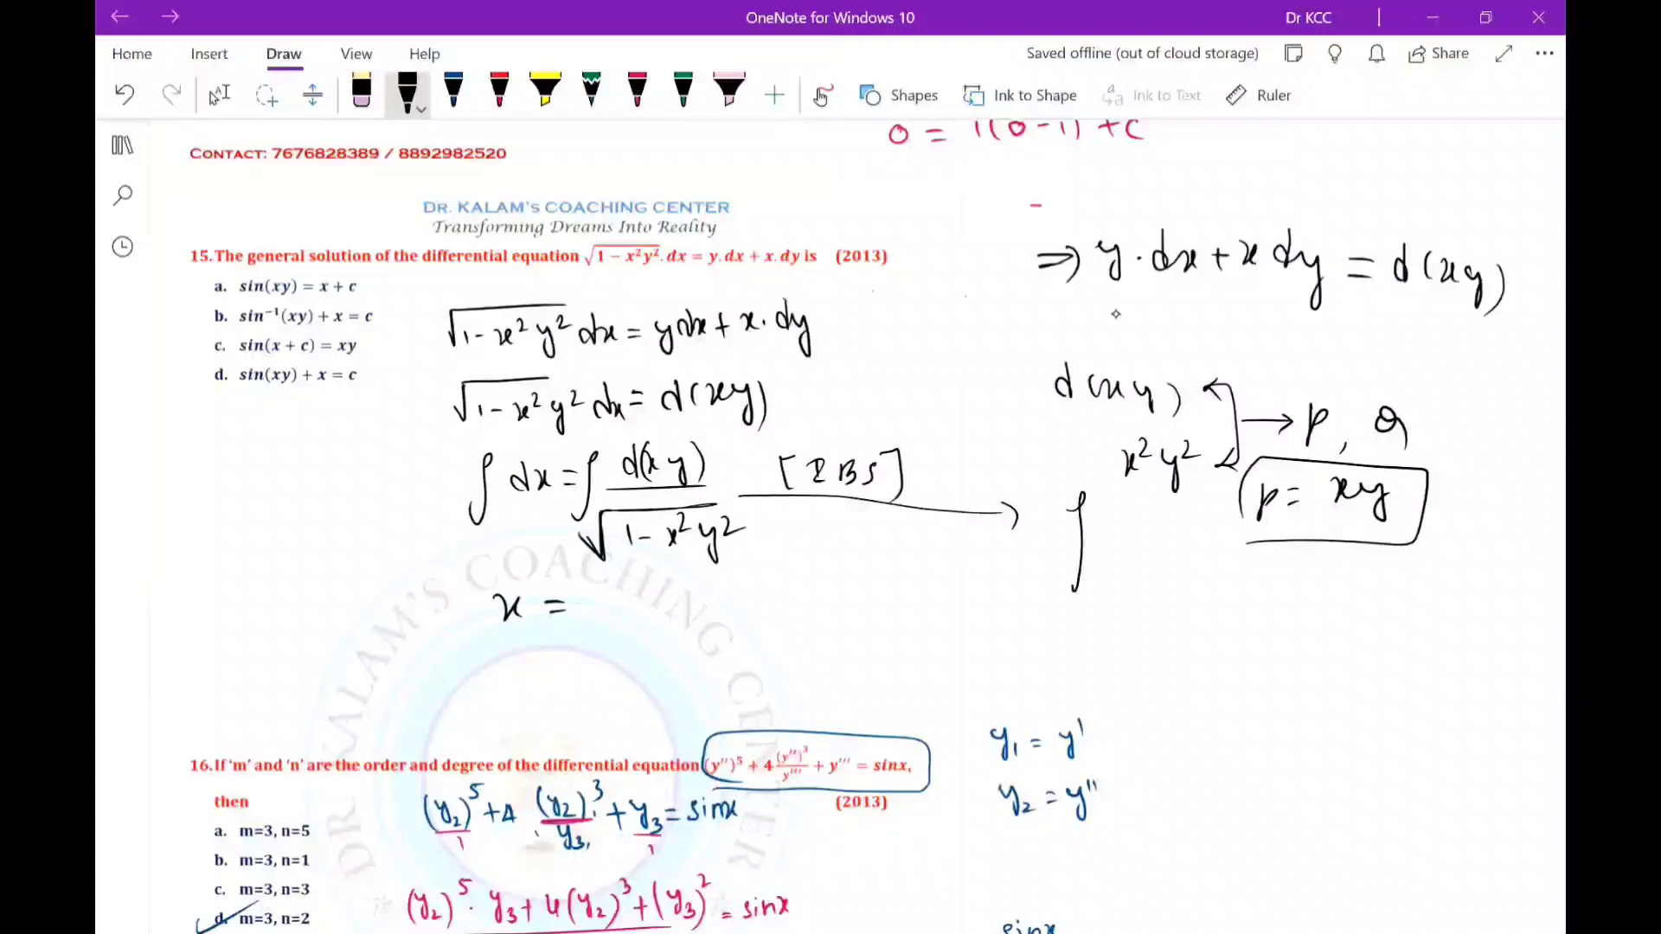
drag(1111, 512, 1111, 544)
drag(1118, 523, 1123, 547)
drag(1097, 547, 1149, 545)
mouse_move(1101, 577)
mouse_down()
mouse_move(1104, 593)
mouse_move(1158, 561)
mouse_move(1123, 595)
mouse_up()
drag(1134, 586, 1145, 585)
drag(1152, 579, 1192, 584)
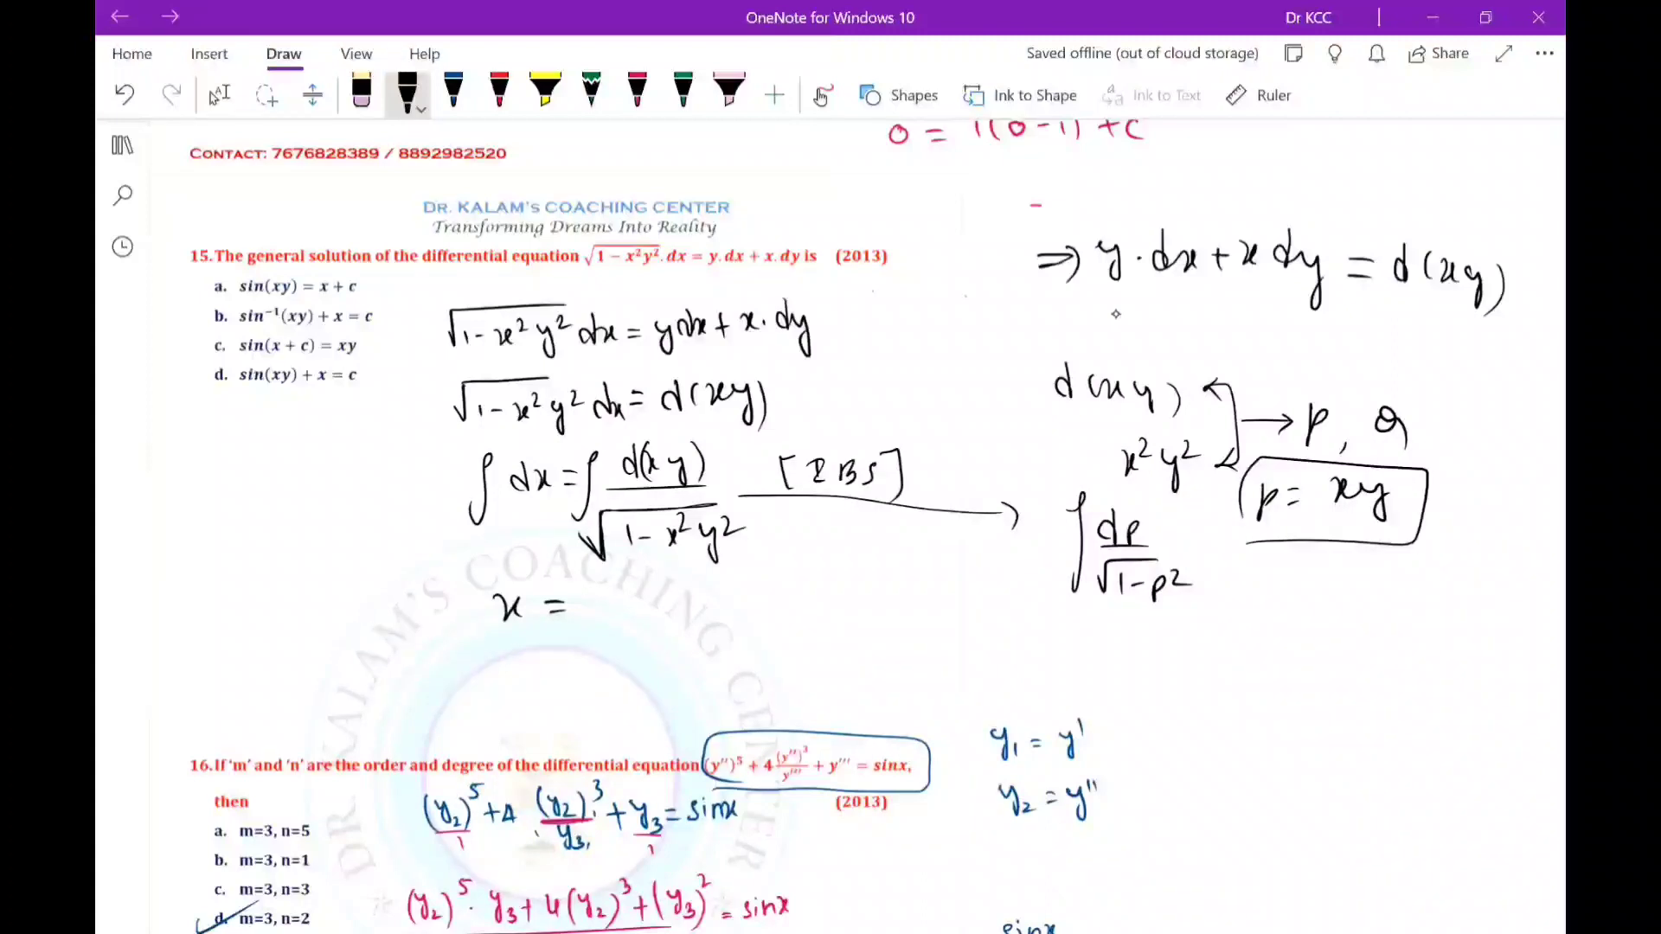
Complete the result as x = sin⁻¹(xy) under the integral.
drag(580, 593, 581, 609)
drag(607, 595, 638, 613)
click(608, 583)
drag(649, 588, 652, 587)
drag(655, 578, 668, 614)
drag(682, 592, 711, 611)
mouse_move(714, 595)
mouse_down()
mouse_move(725, 633)
mouse_move(781, 610)
mouse_move(829, 623)
mouse_up()
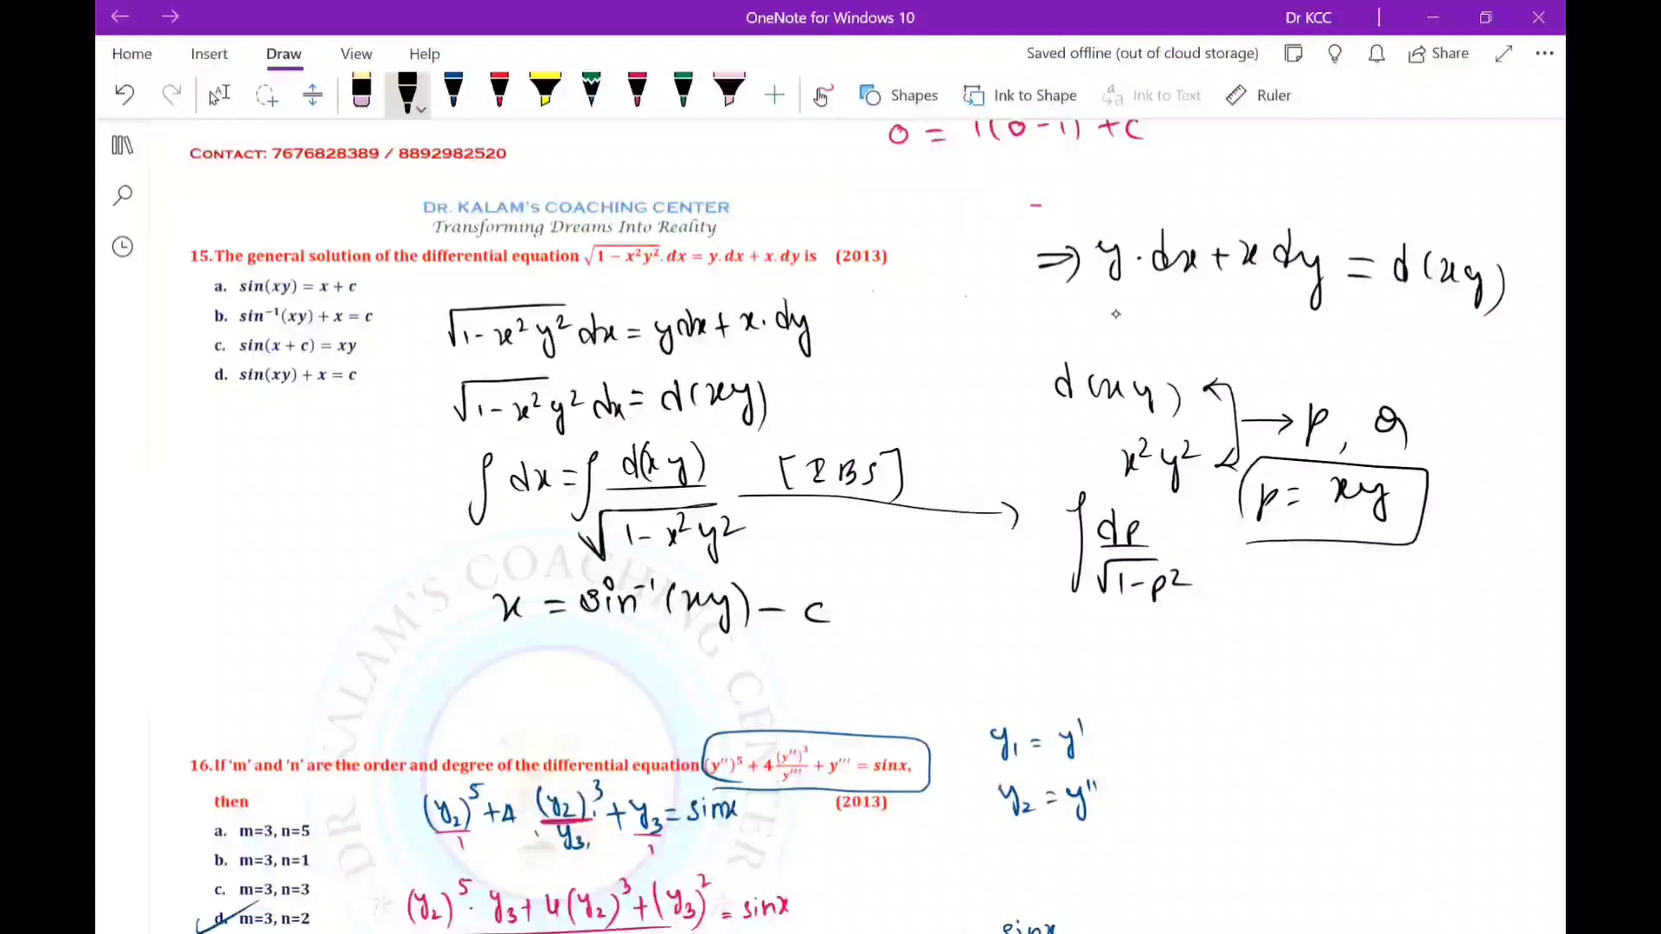
In red ink, cross out option a of question 15 and write sin x = xy + c.
click(500, 91)
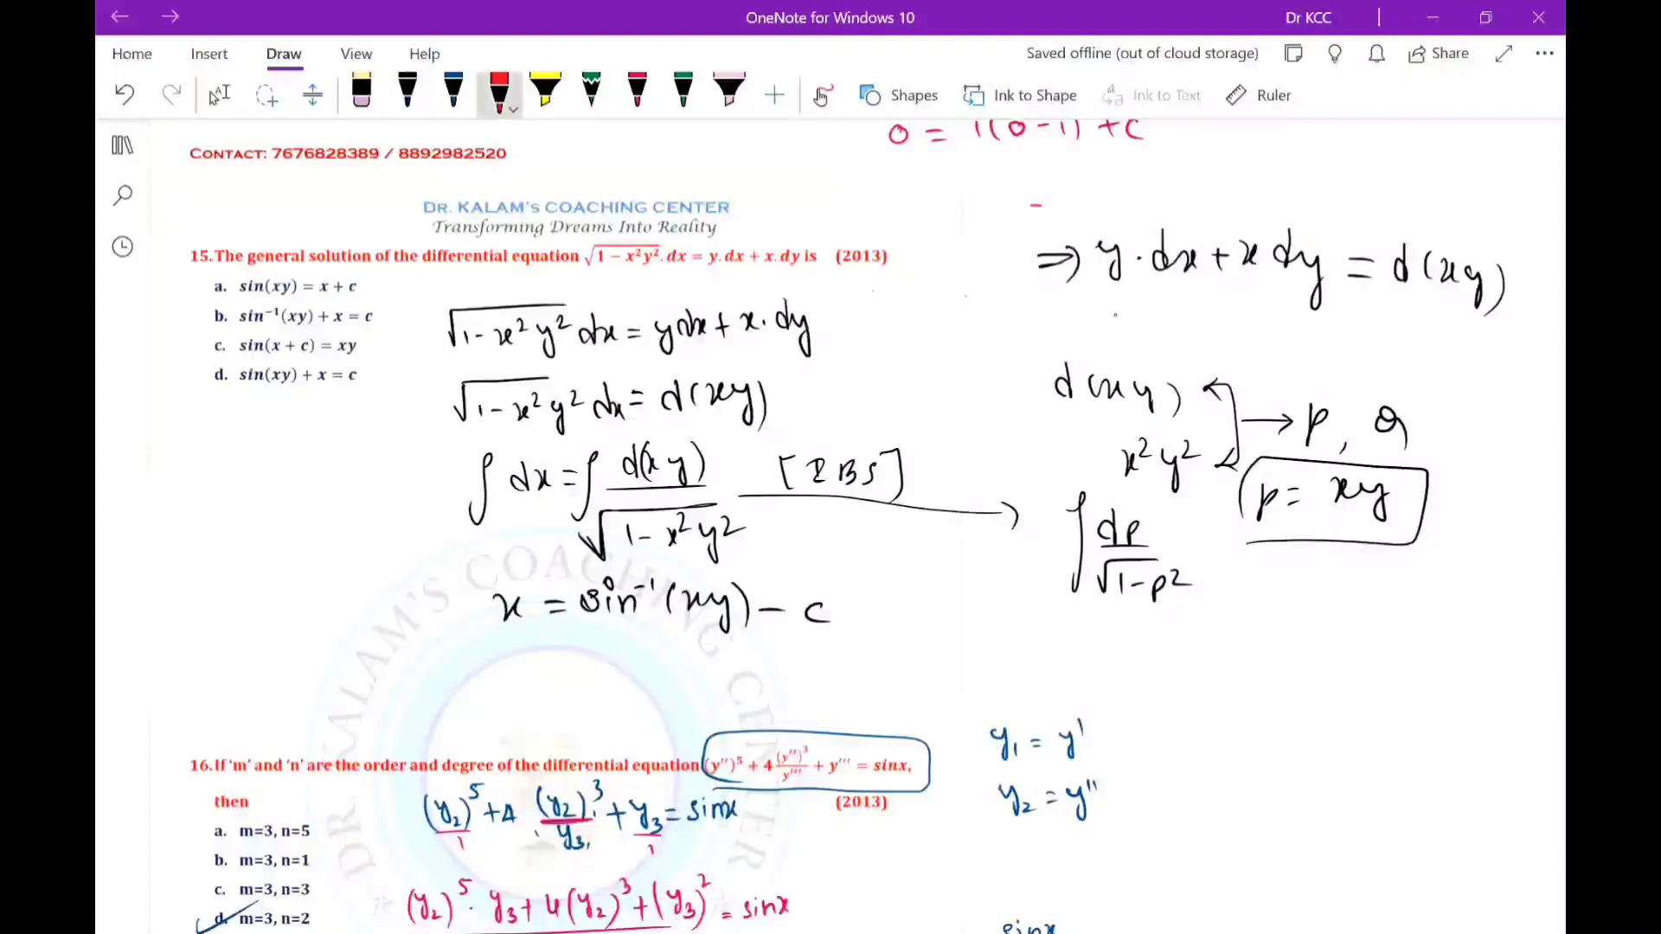
mouse_move(208, 274)
mouse_down()
mouse_move(228, 297)
mouse_move(203, 297)
mouse_up()
mouse_move(637, 620)
mouse_down()
mouse_move(582, 631)
mouse_move(582, 649)
mouse_move(496, 692)
mouse_move(635, 685)
mouse_up()
mouse_move(640, 671)
mouse_down()
mouse_move(647, 710)
mouse_move(687, 693)
mouse_up()
drag(725, 669, 723, 685)
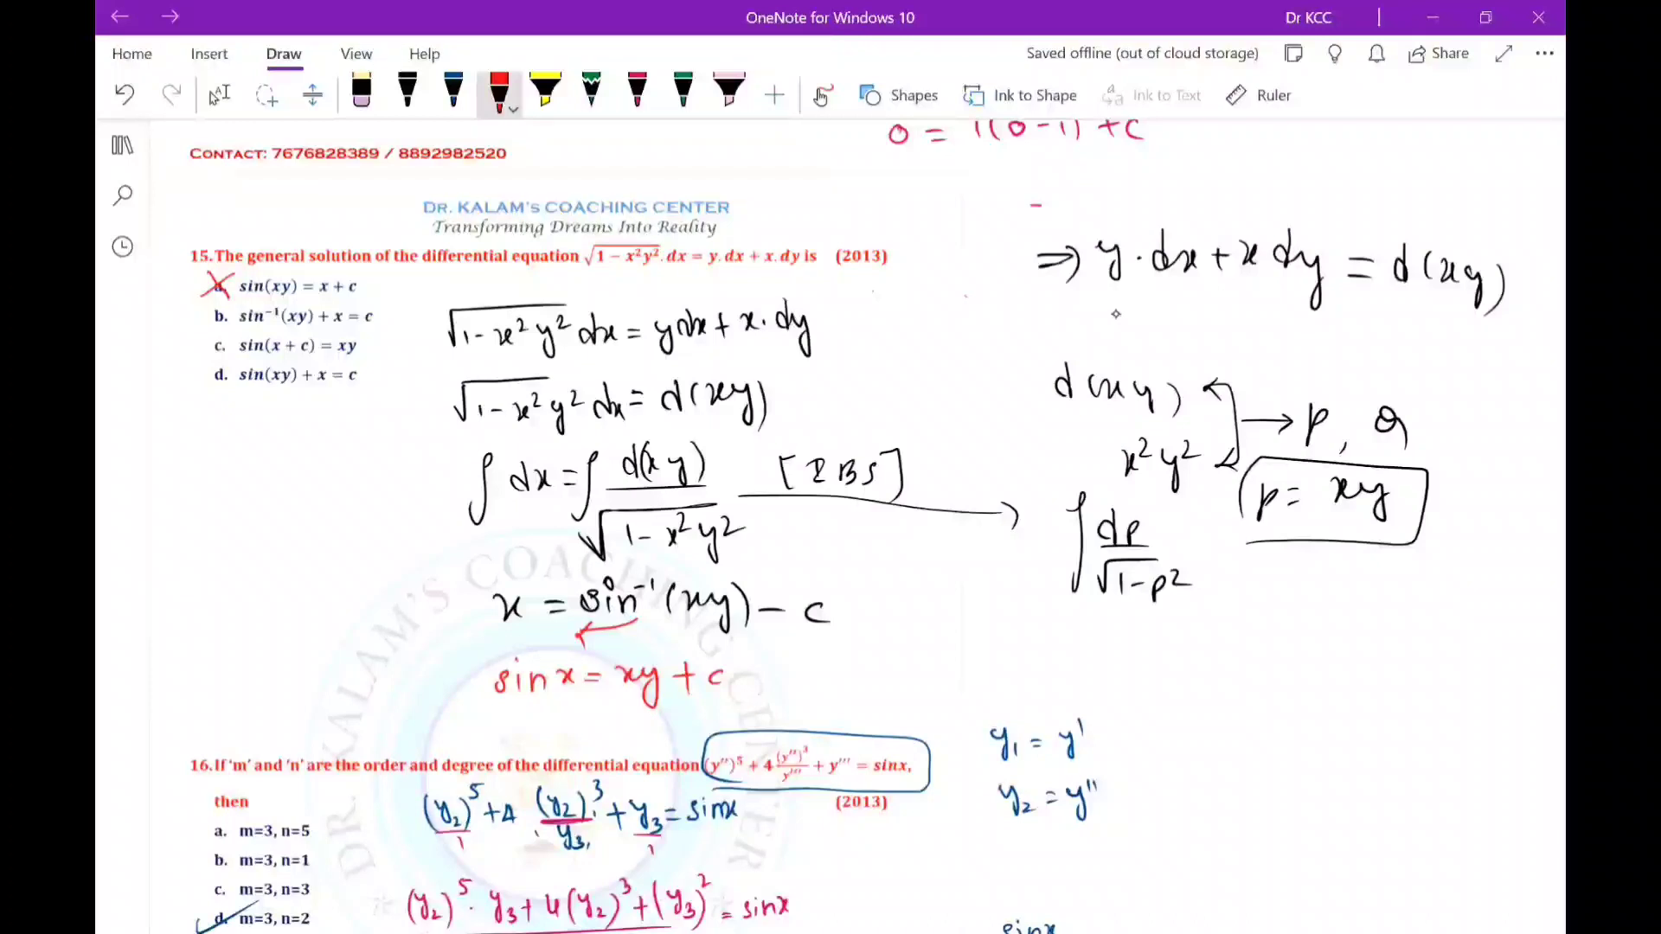
Correct the constant to −c and strike through option c.
mouse_move(675, 677)
mouse_down()
mouse_move(718, 678)
mouse_move(699, 681)
mouse_up()
click(499, 91)
drag(731, 673, 734, 685)
drag(190, 354, 255, 334)
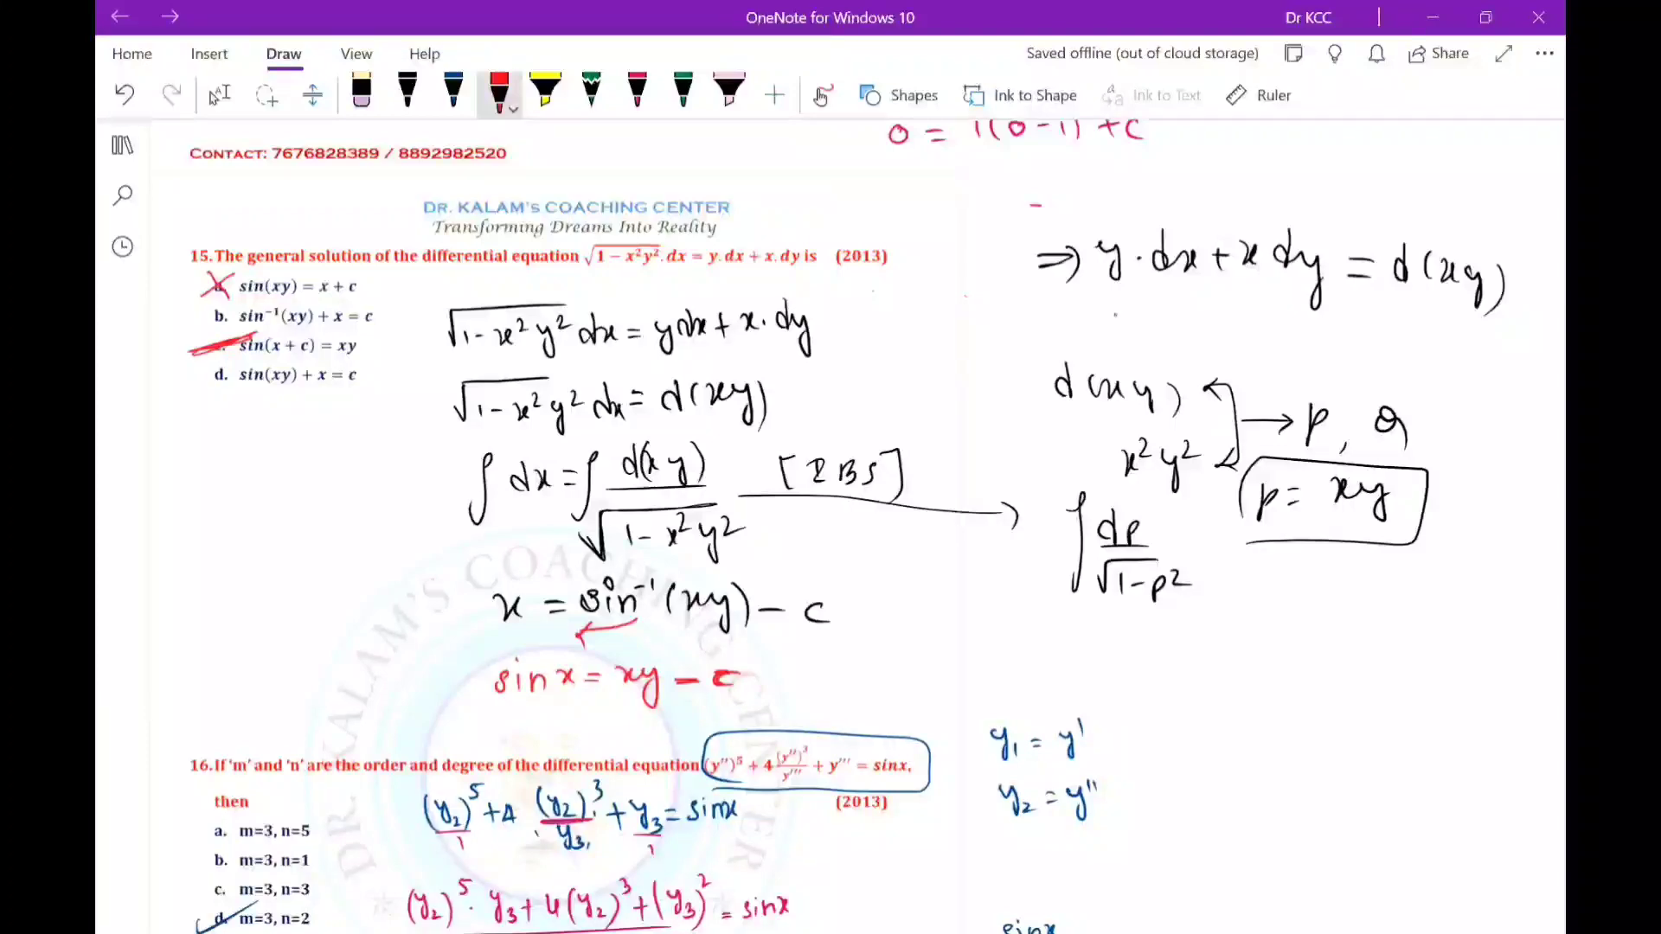
scroll(830, 520, down, 5)
scroll(831, 519, down, 1)
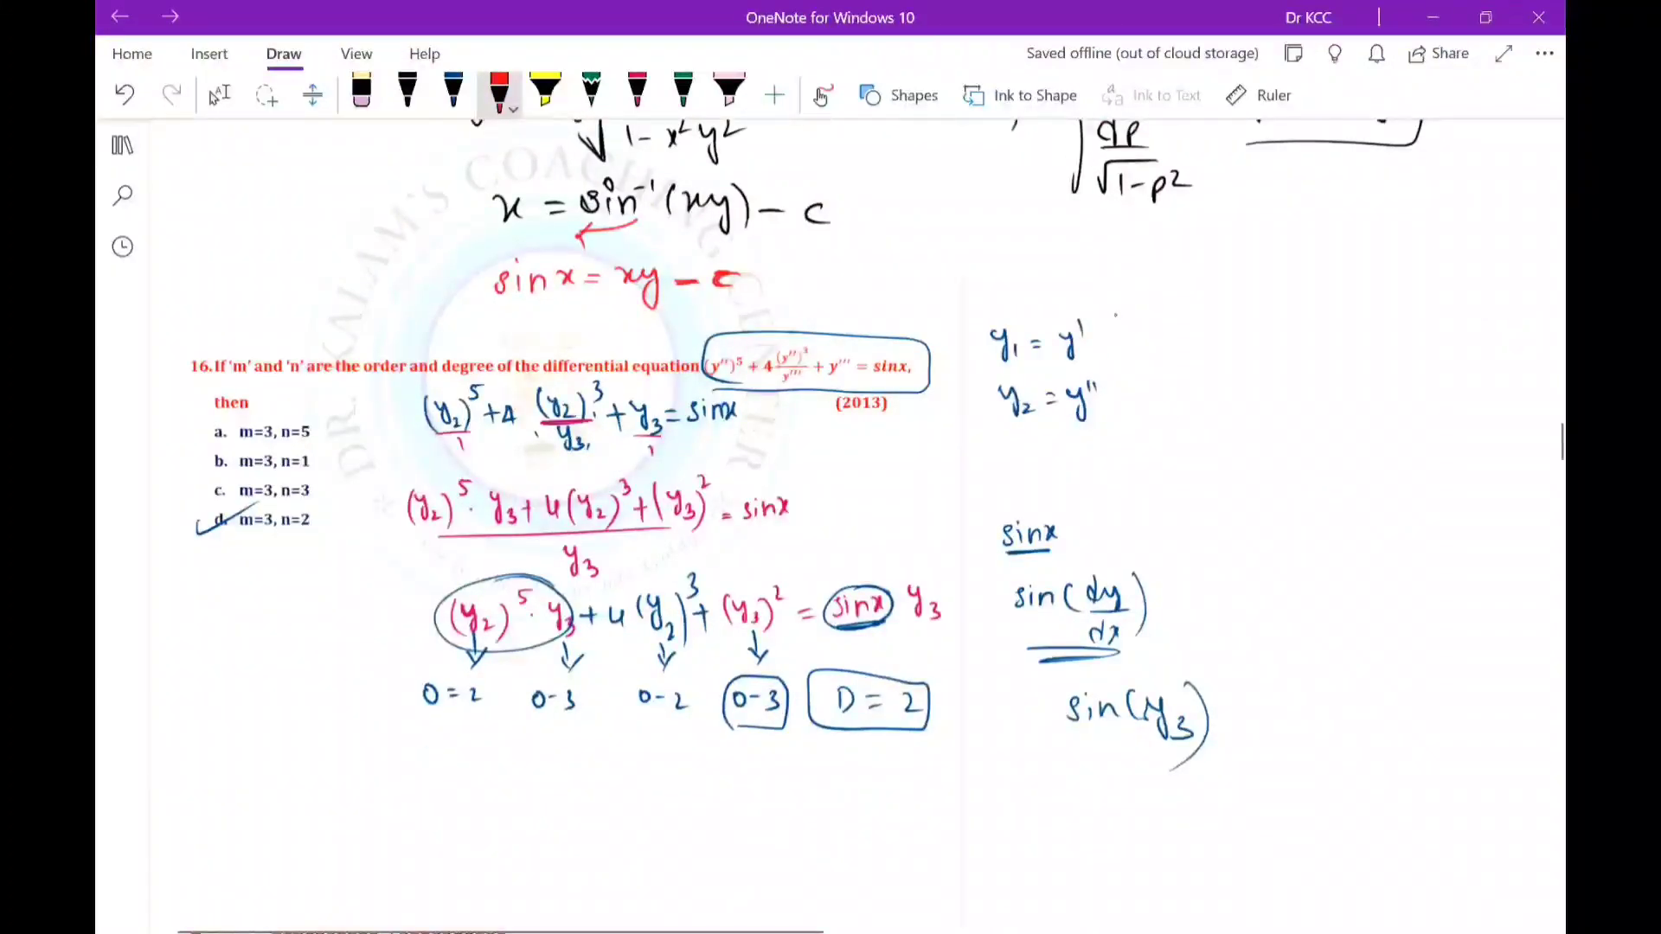
Stop inking, scroll past questions 17–20 to question 21, then reselect the red pen.
click(216, 95)
scroll(831, 519, down, 4)
scroll(830, 520, down, 5)
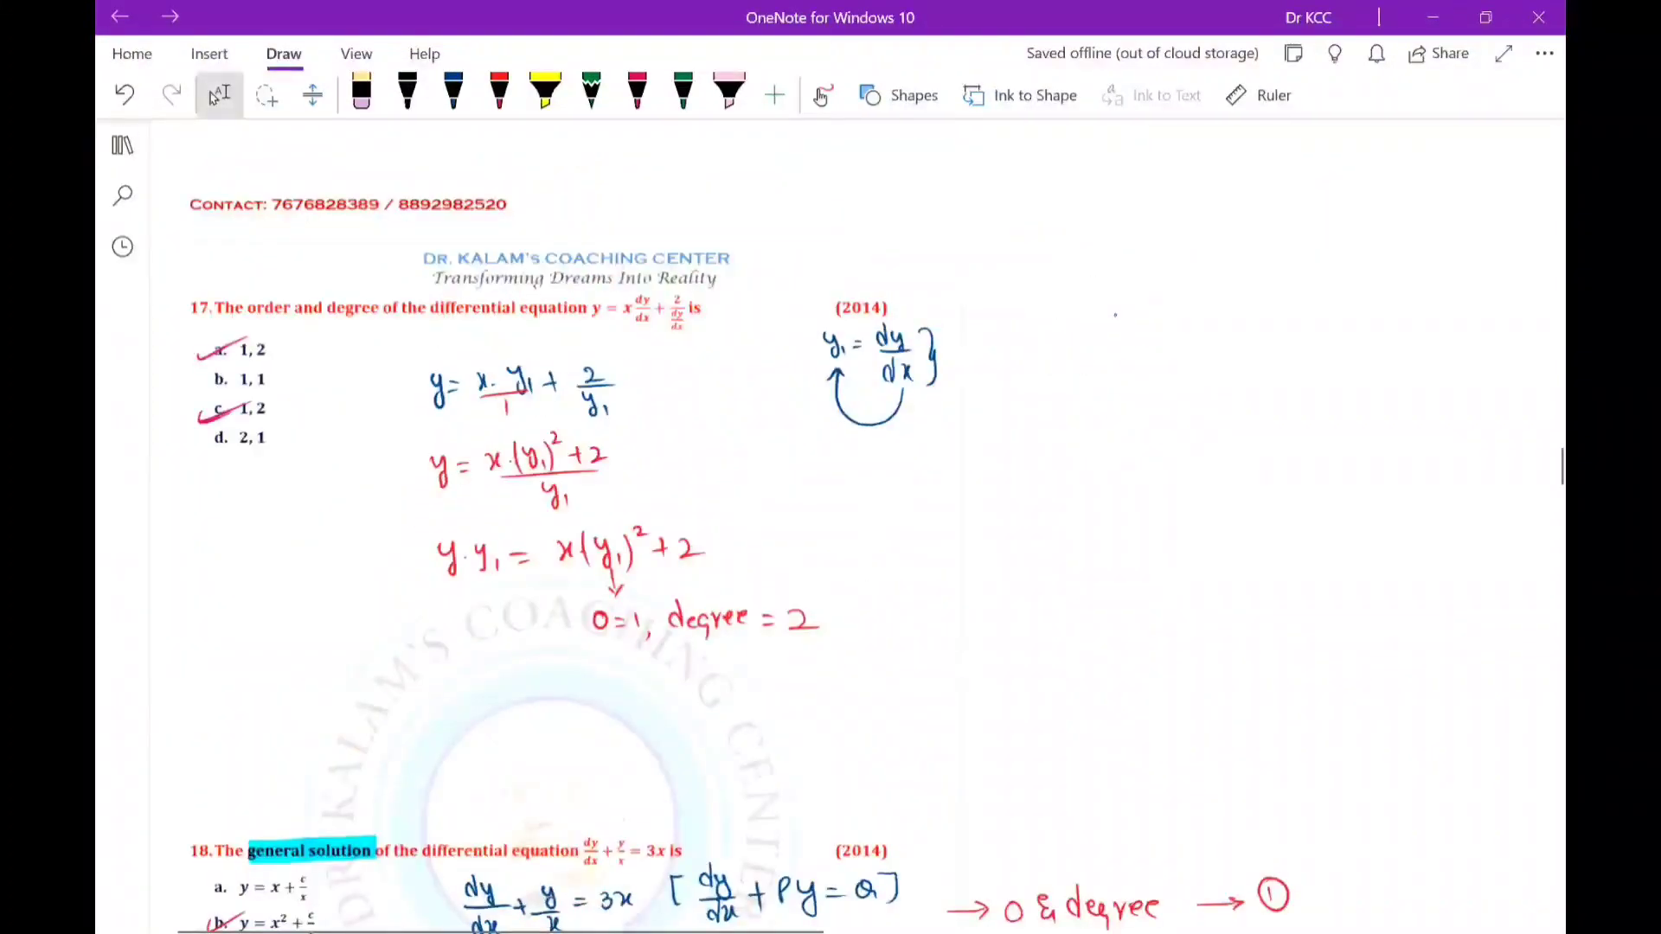
scroll(831, 519, down, 10)
scroll(831, 519, down, 3)
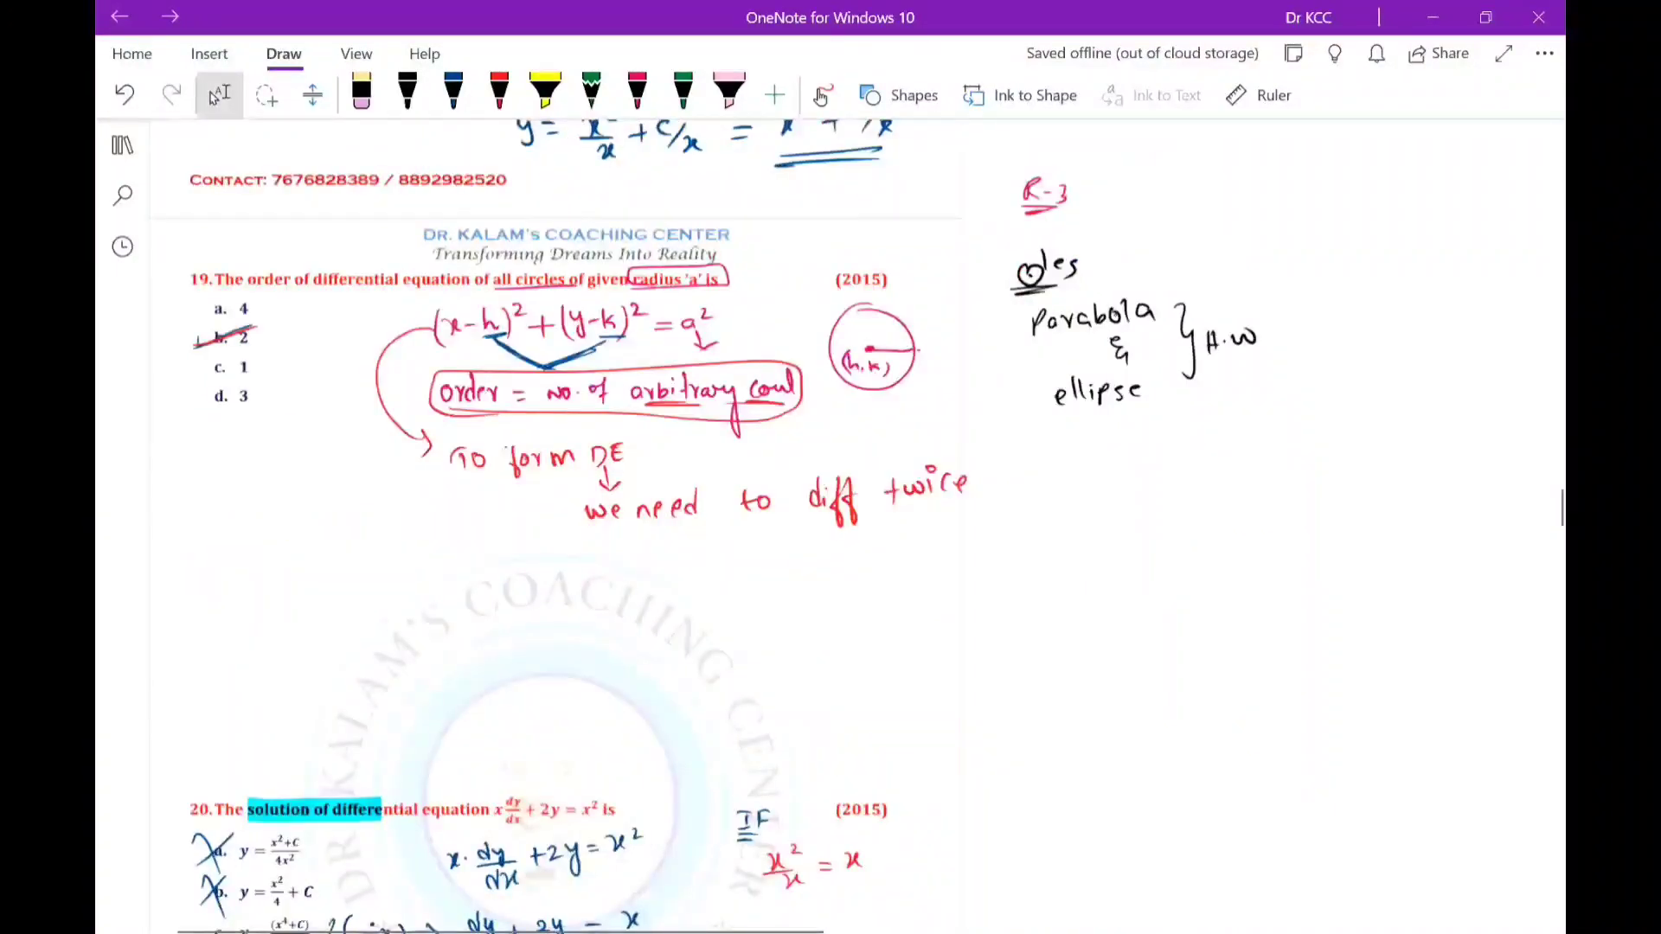
scroll(831, 520, down, 4)
scroll(830, 519, down, 4)
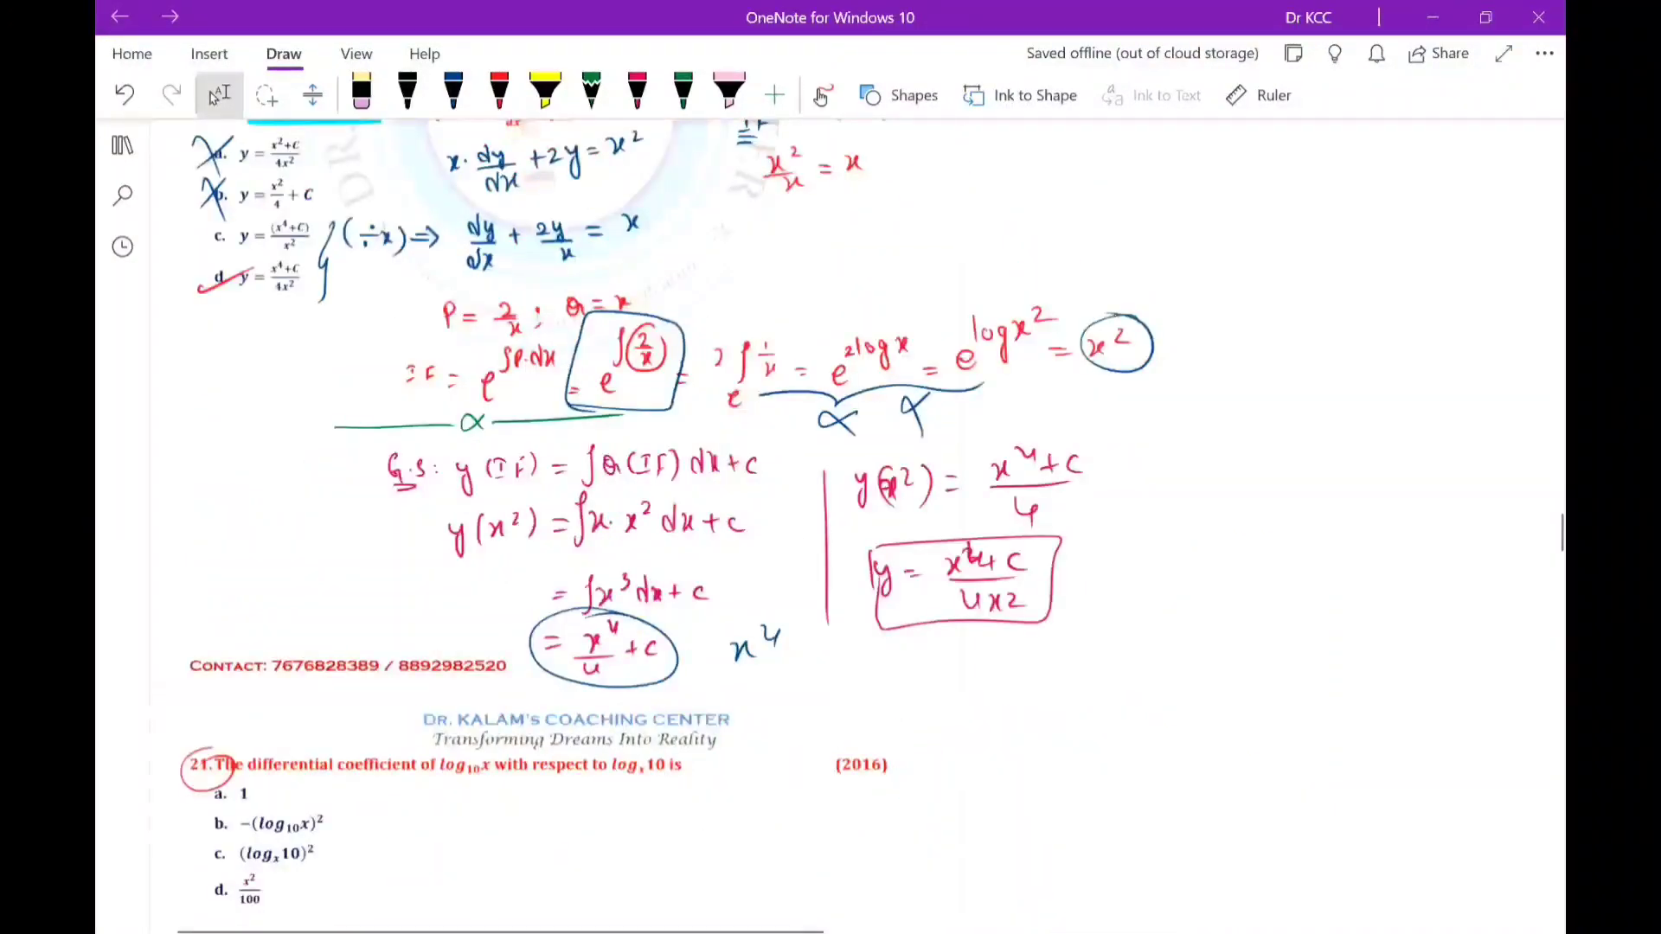
scroll(830, 519, down, 5)
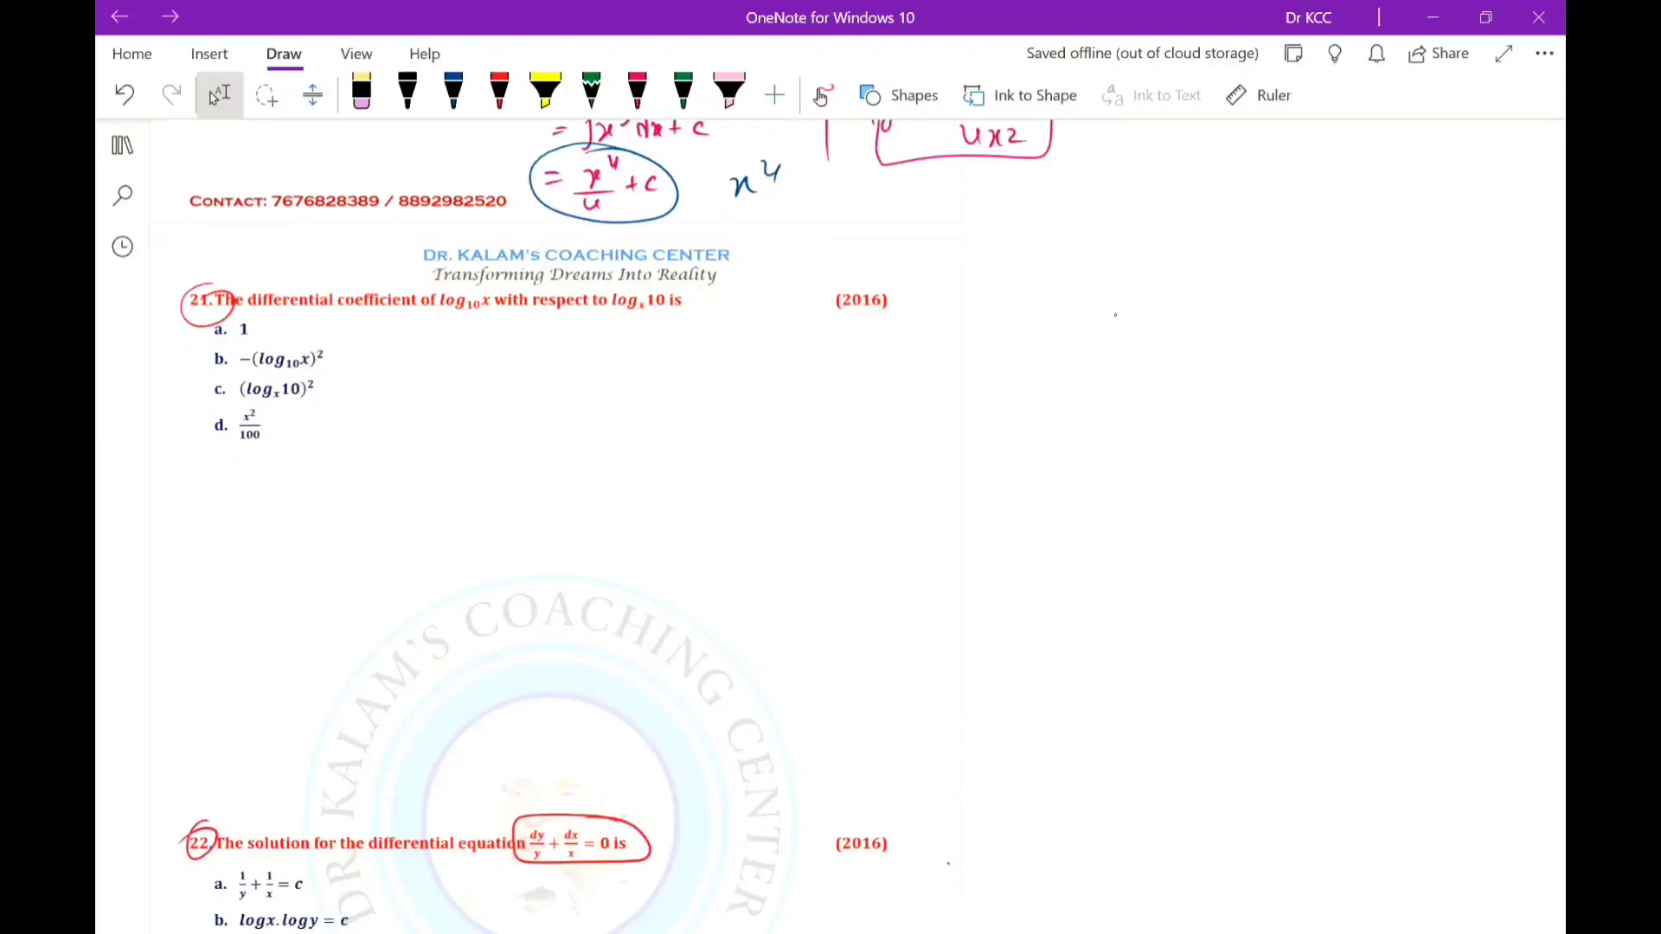
click(499, 91)
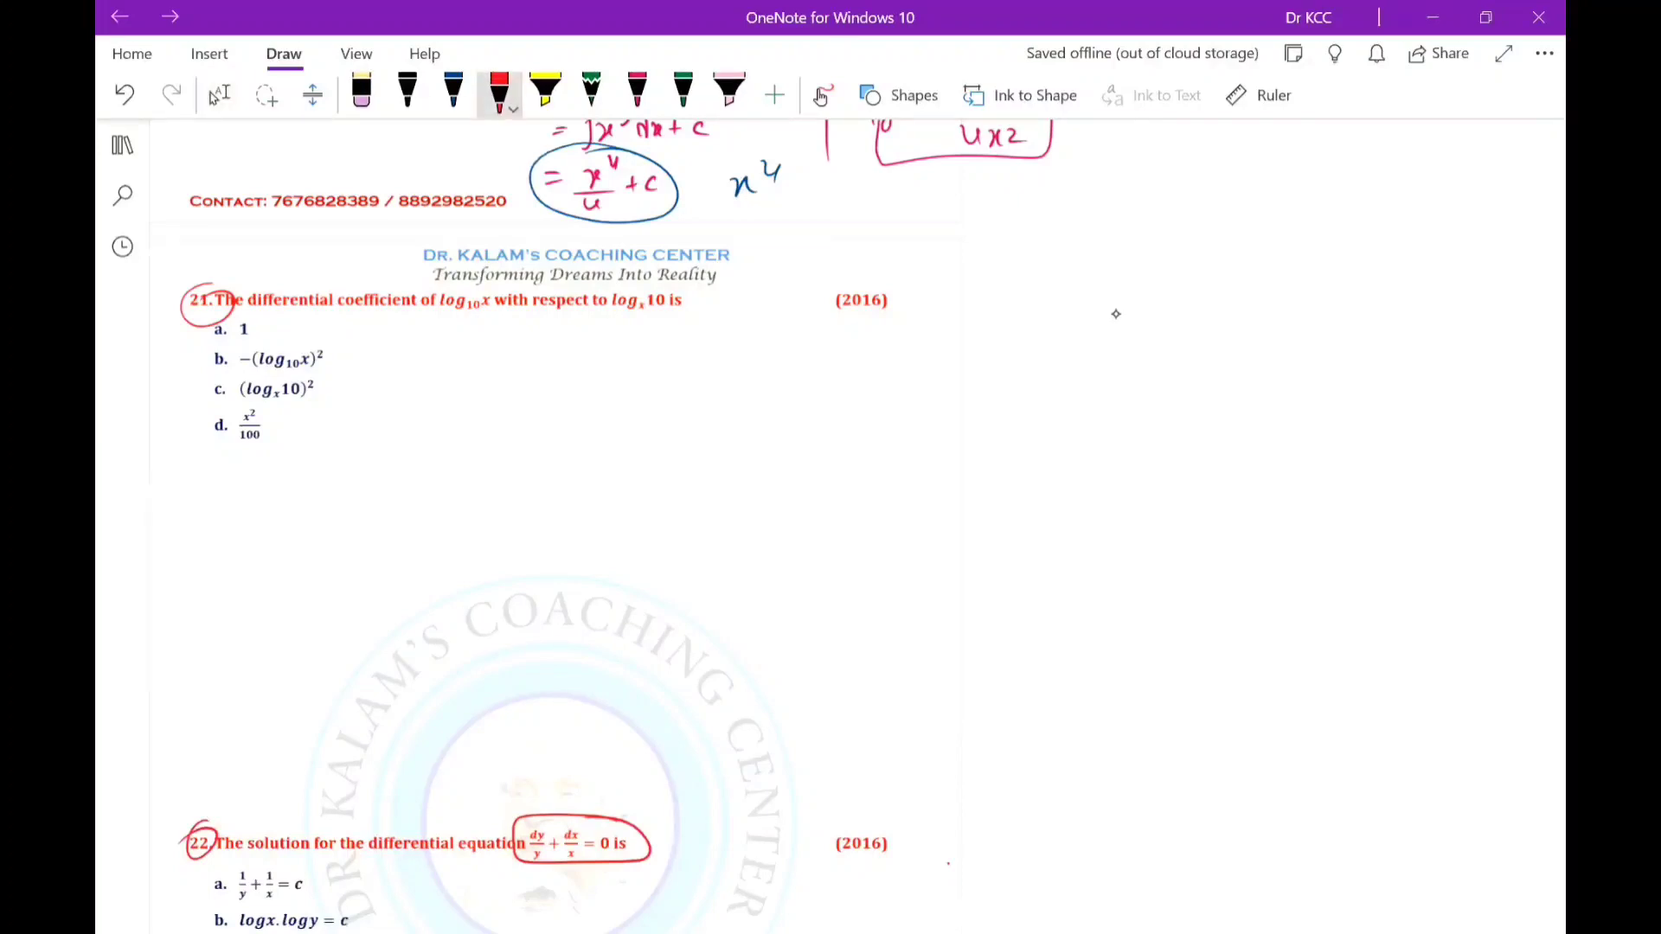
Circle log₁₀x in red and write 'log₁₀x w.r.t. logₓ10' under question 21.
mouse_move(423, 314)
mouse_down()
mouse_move(478, 315)
mouse_move(492, 284)
mouse_up()
mouse_move(431, 345)
mouse_down()
mouse_move(432, 375)
mouse_move(438, 357)
mouse_move(464, 407)
mouse_move(481, 357)
mouse_move(477, 409)
mouse_up()
drag(490, 391, 567, 375)
click(571, 371)
drag(577, 361, 609, 375)
click(594, 371)
drag(600, 363, 637, 367)
drag(653, 352, 651, 354)
drag(673, 349, 681, 408)
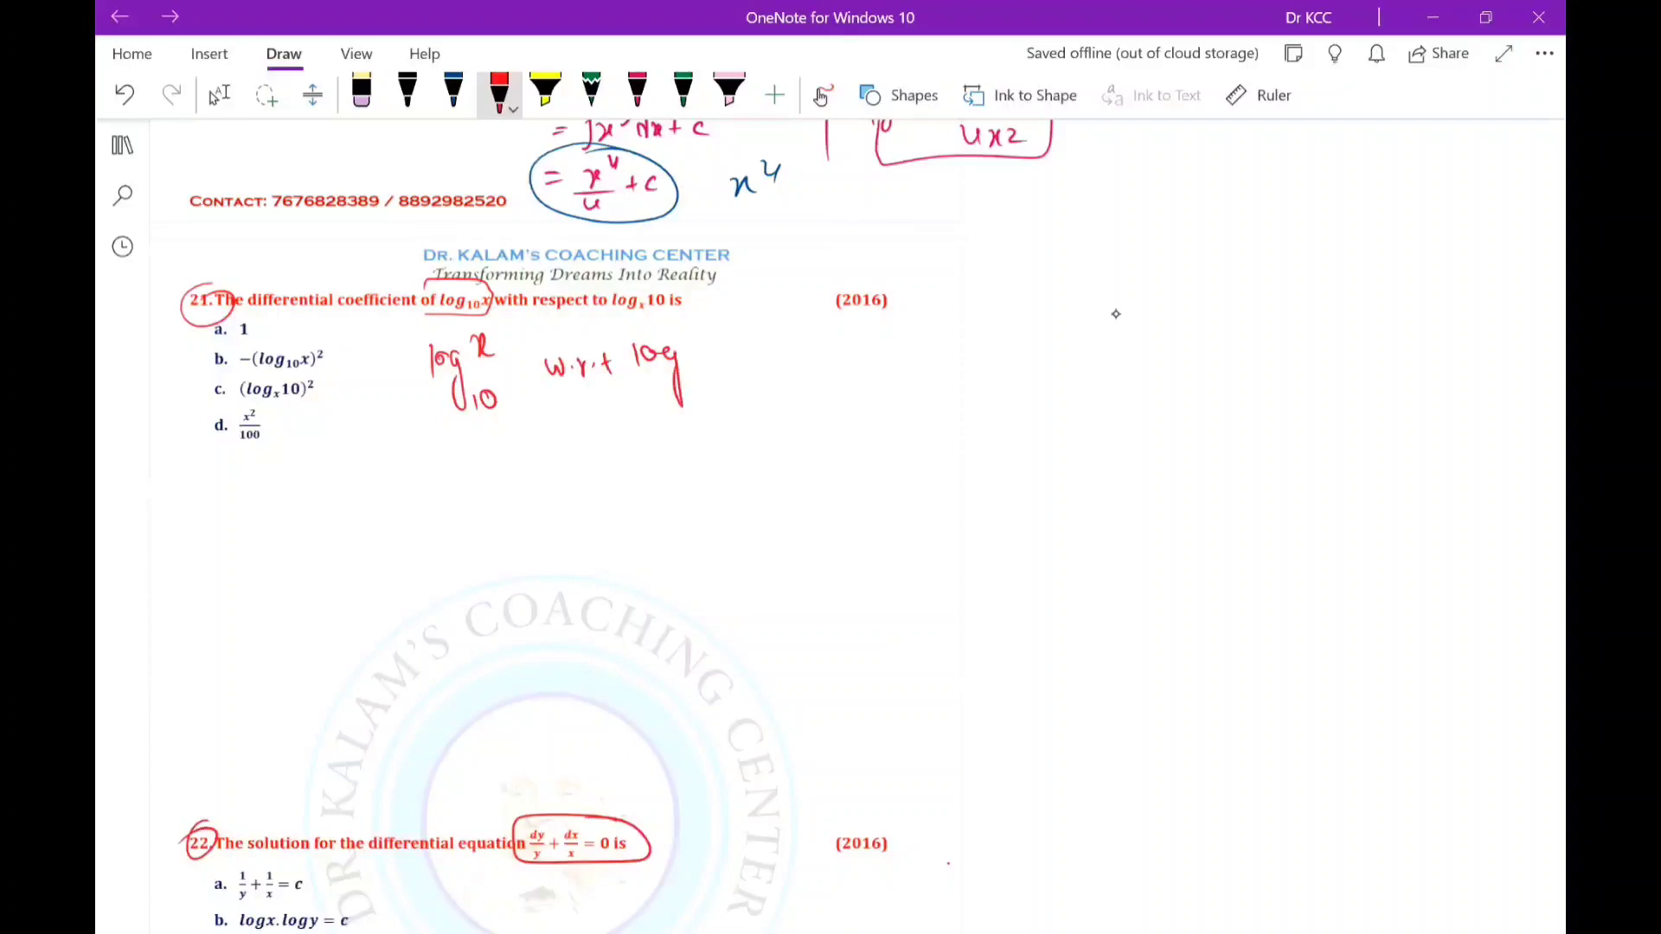
drag(695, 343, 697, 360)
drag(712, 343, 715, 407)
Switch to blue ink and add small marks beside question 21's heading.
click(453, 91)
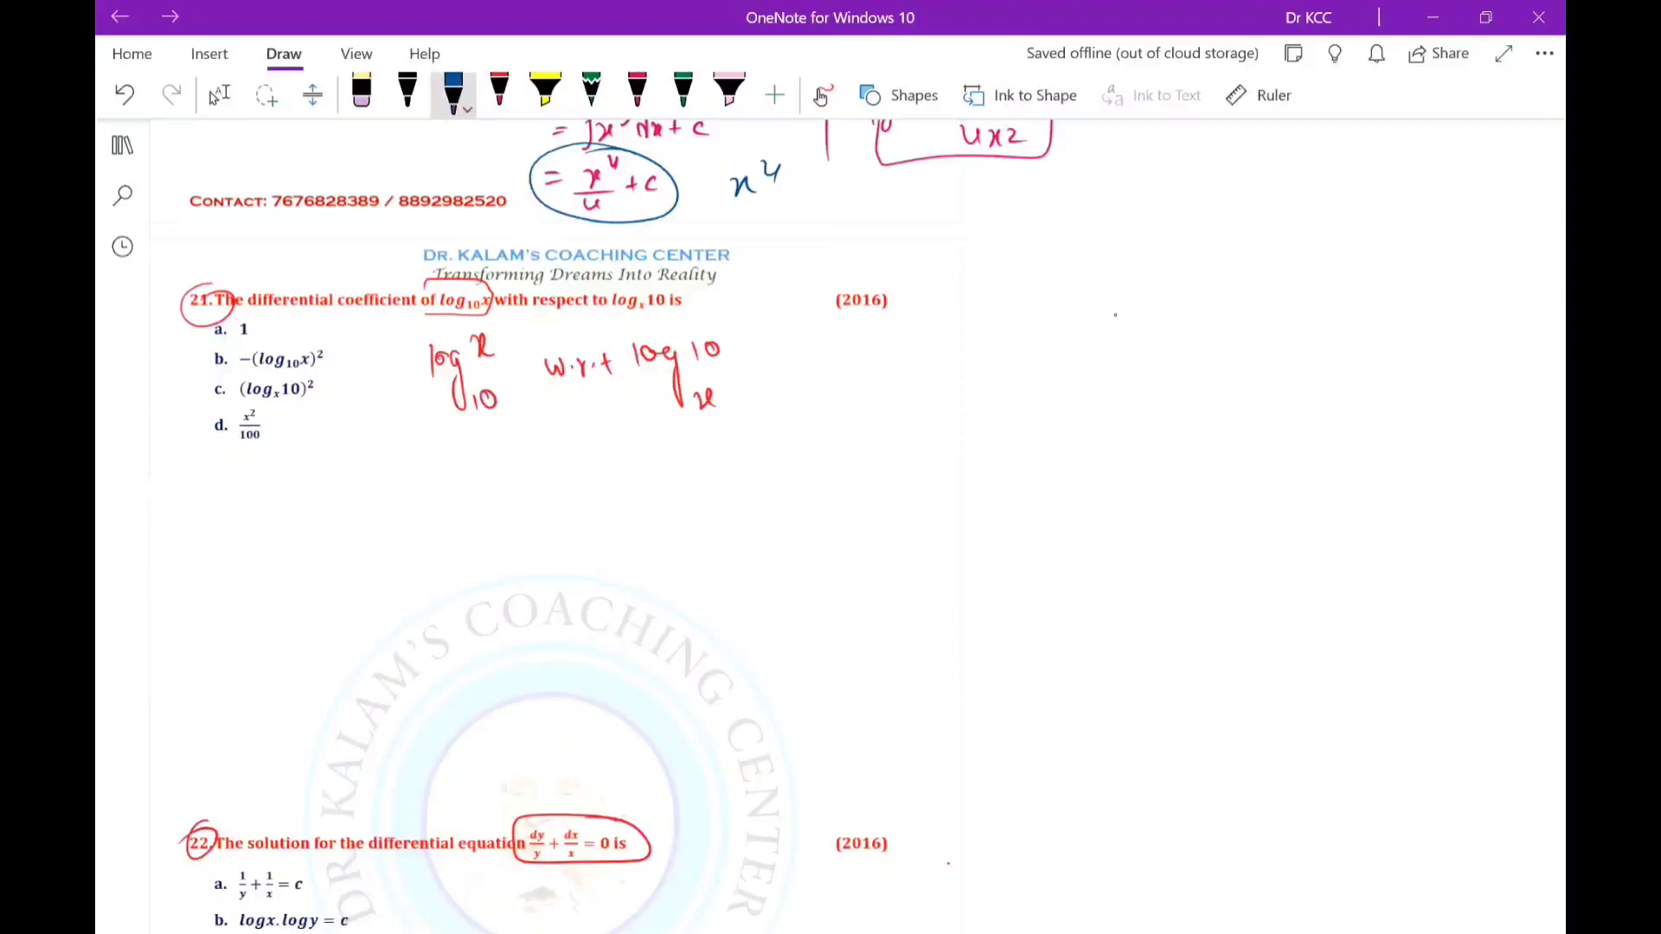
mouse_move(219, 252)
mouse_down()
mouse_move(206, 270)
mouse_move(220, 271)
mouse_up()
mouse_move(243, 248)
mouse_down()
mouse_move(231, 267)
mouse_move(245, 265)
mouse_up()
drag(204, 273, 245, 288)
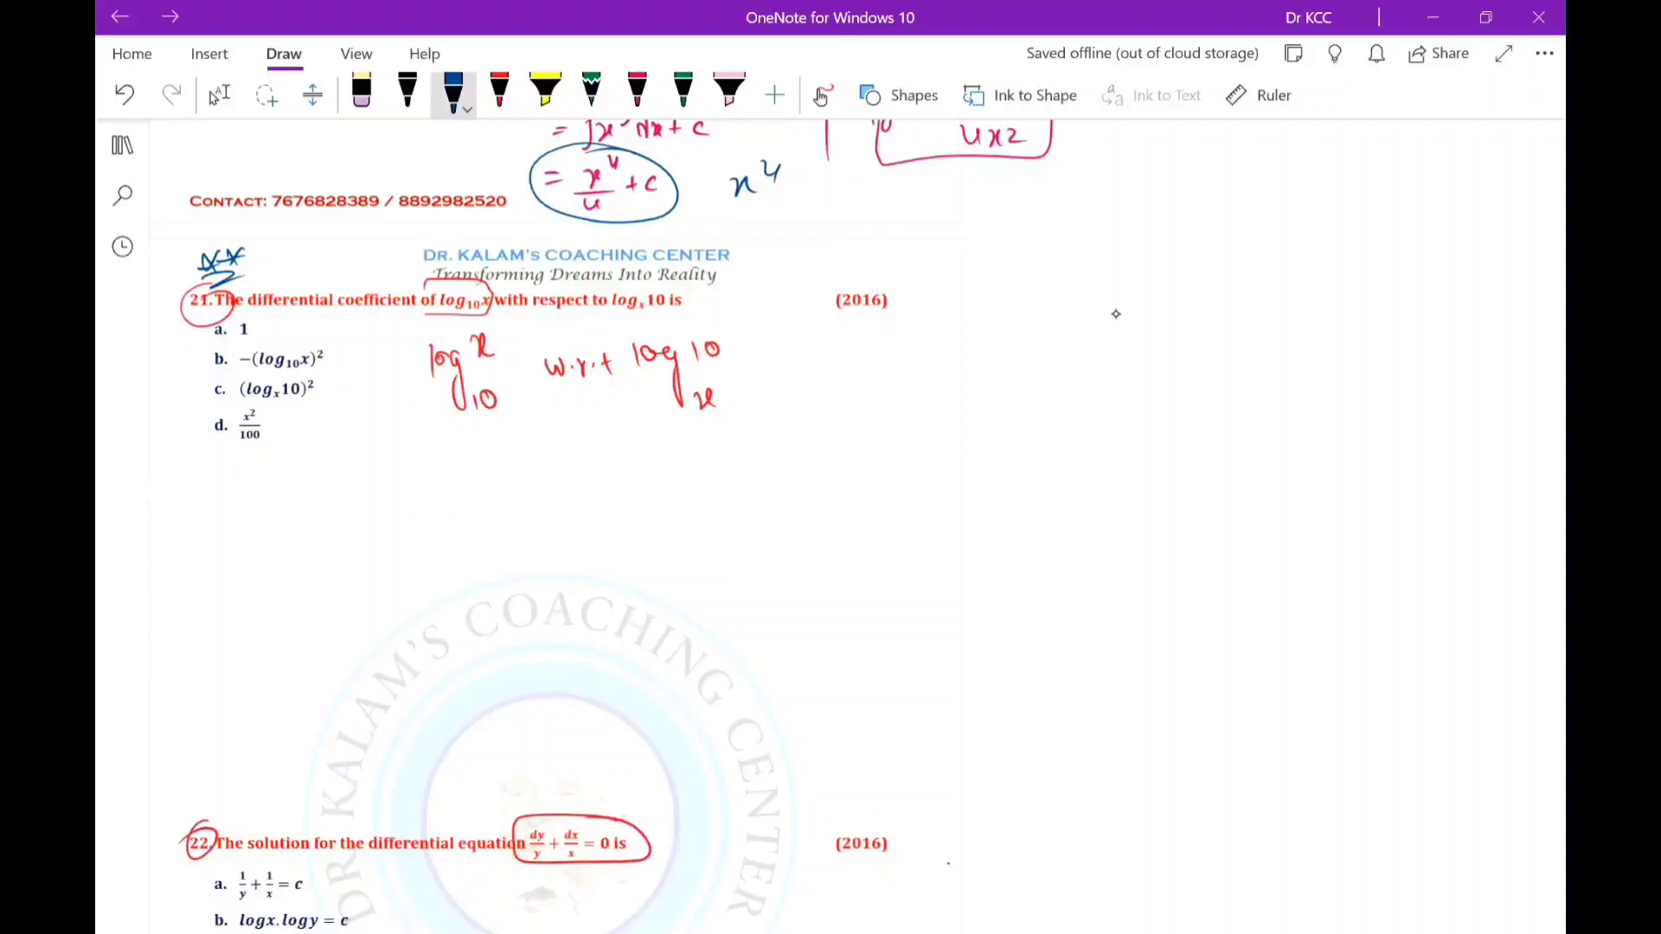
Below the options, write 'let y = log₁₀x ;' in blue.
mouse_move(367, 456)
mouse_down()
mouse_move(368, 470)
mouse_move(394, 446)
mouse_move(427, 490)
mouse_up()
click(421, 456)
drag(444, 460, 451, 466)
drag(464, 445, 472, 466)
drag(474, 452, 496, 486)
mouse_move(504, 441)
mouse_down()
mouse_move(517, 452)
mouse_move(497, 486)
mouse_up()
drag(517, 469, 515, 471)
click(554, 453)
drag(558, 472, 610, 476)
Continue the line with Z = logₓ10.
drag(617, 461, 629, 460)
click(649, 449)
drag(616, 469, 651, 466)
drag(661, 455, 662, 455)
drag(681, 453, 686, 495)
drag(705, 438, 707, 450)
mouse_move(717, 437)
mouse_down()
mouse_move(702, 497)
mouse_move(717, 496)
mouse_up()
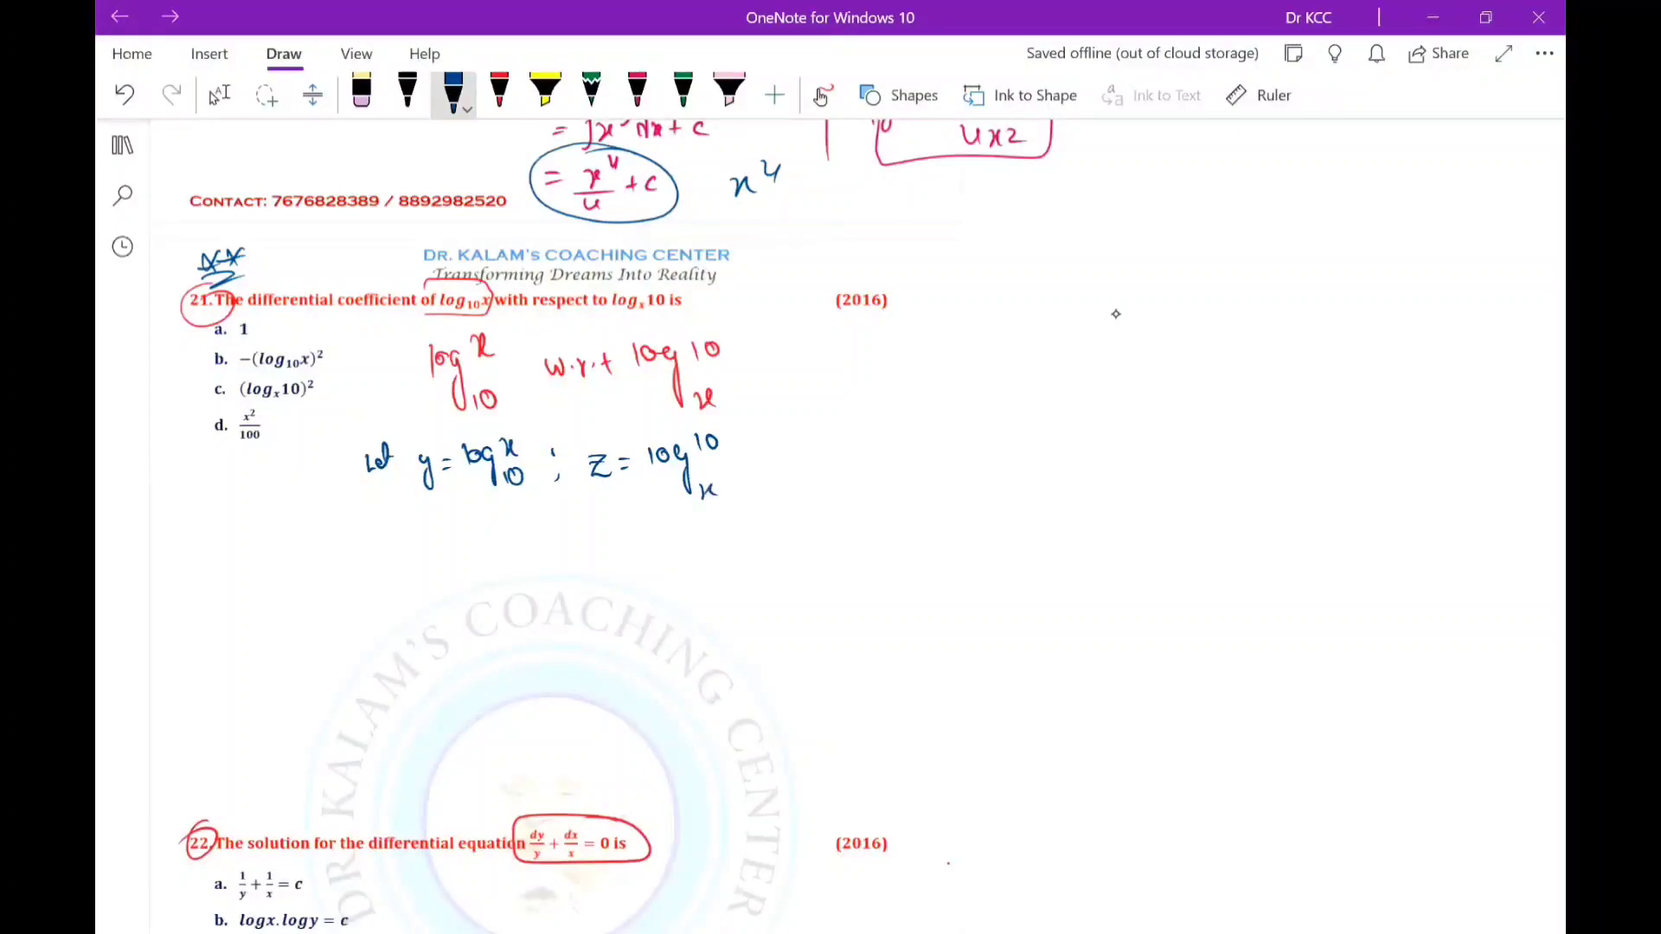
Write y·z = log₁₀x · logₓ10 in blue below the definitions.
mouse_move(385, 552)
mouse_down()
mouse_move(397, 585)
mouse_move(467, 558)
mouse_up()
drag(456, 569, 467, 567)
mouse_move(488, 550)
mouse_down()
mouse_move(489, 565)
mouse_move(502, 550)
mouse_up()
drag(524, 548, 517, 588)
mouse_move(534, 553)
mouse_down()
mouse_move(549, 543)
mouse_move(538, 564)
mouse_up()
drag(544, 572, 543, 587)
drag(549, 572, 554, 588)
click(570, 564)
mouse_move(596, 542)
mouse_down()
mouse_move(597, 559)
mouse_move(609, 549)
mouse_up()
drag(626, 545, 616, 577)
mouse_move(637, 536)
mouse_down()
mouse_move(637, 551)
mouse_move(658, 540)
mouse_move(648, 580)
mouse_up()
drag(655, 568, 642, 590)
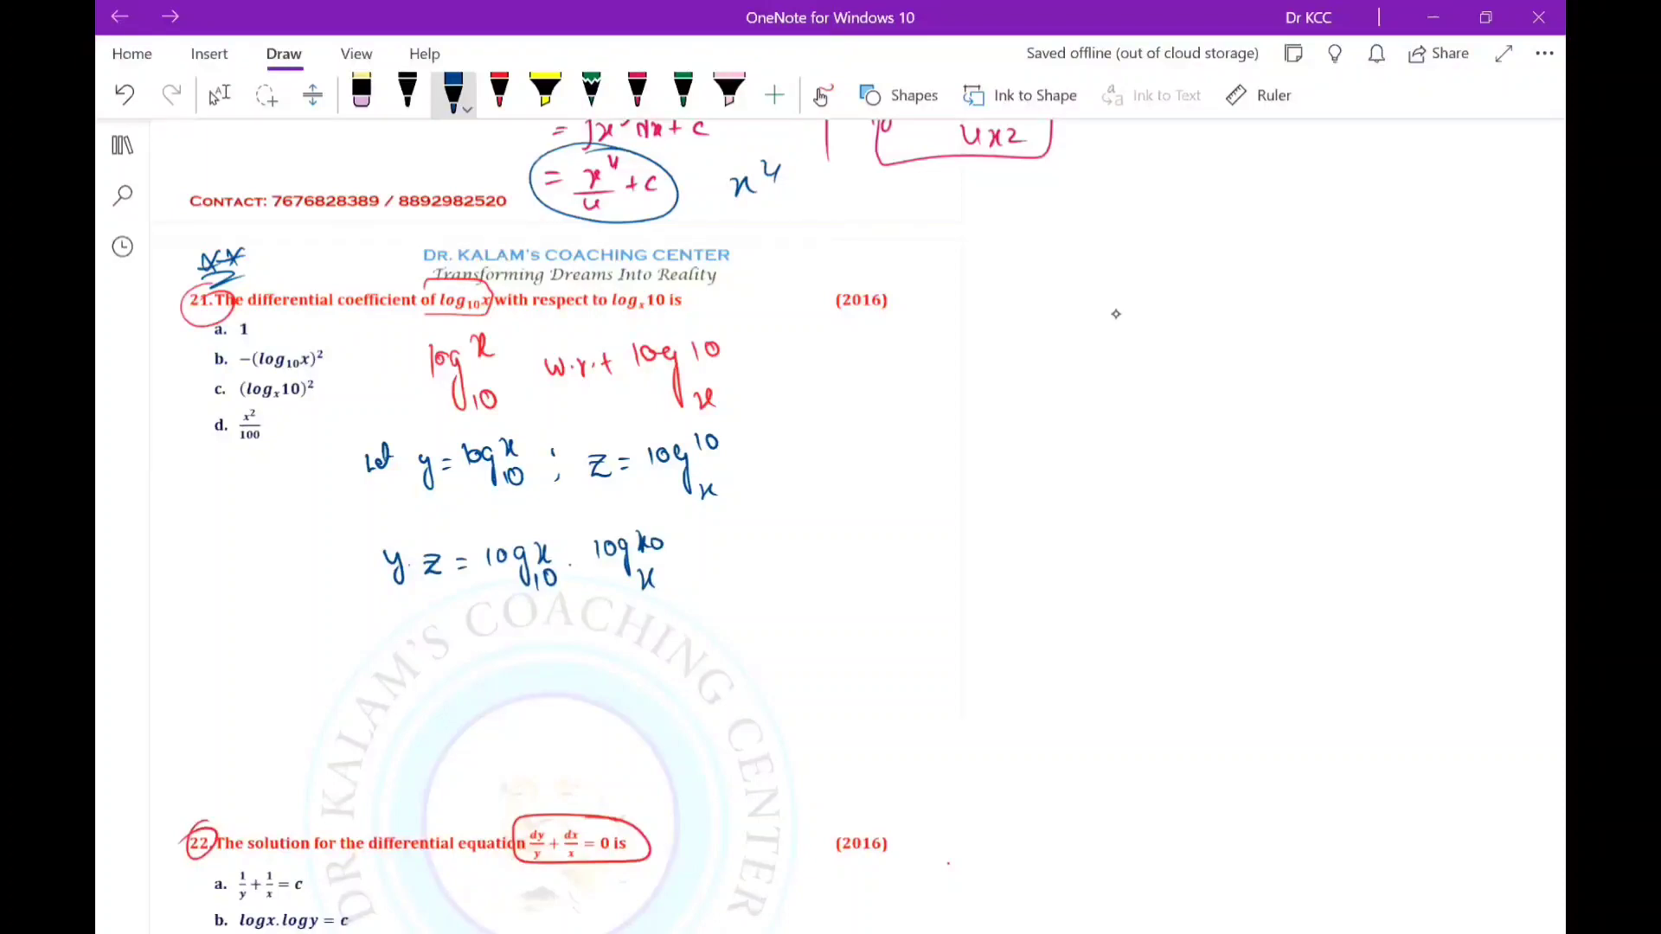
To the right, add a braced note log_b a = log_e a / log_e b with an arrow.
drag(828, 379, 838, 442)
drag(865, 380, 865, 396)
drag(884, 384, 883, 384)
mouse_move(905, 384)
mouse_down()
mouse_move(898, 412)
mouse_move(927, 398)
mouse_move(923, 431)
mouse_move(955, 394)
mouse_up()
drag(941, 405, 979, 393)
drag(995, 383, 996, 388)
drag(1013, 381, 1006, 418)
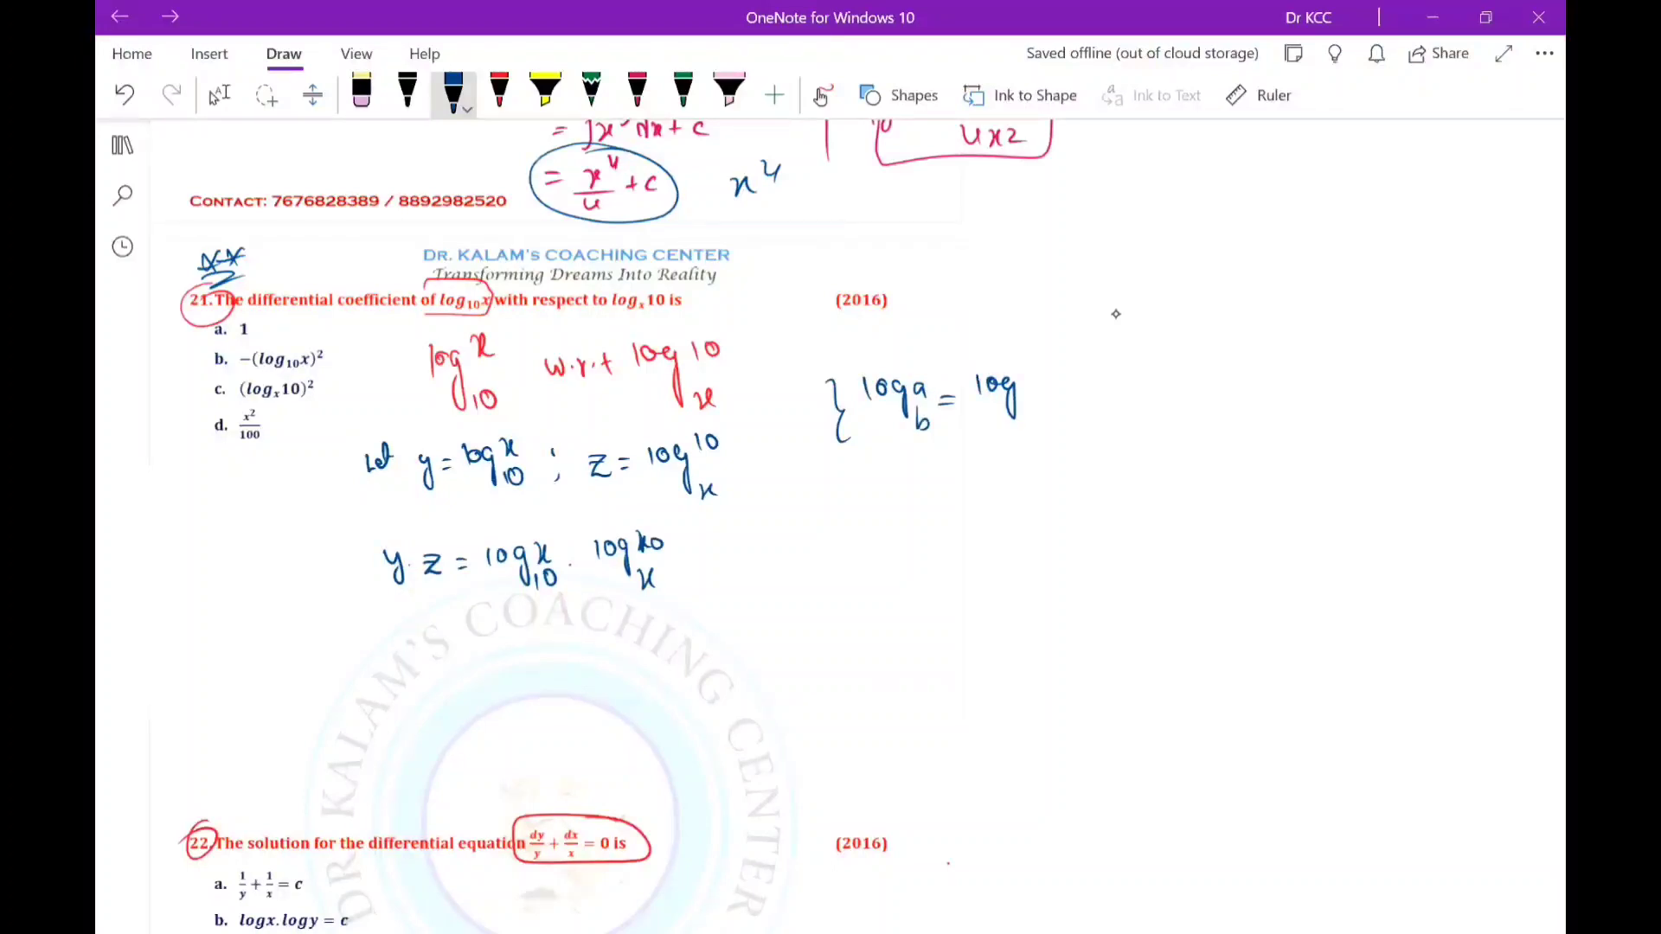
drag(1035, 377, 1053, 427)
drag(987, 449, 1007, 457)
drag(1026, 451, 1025, 493)
drag(1037, 441, 1057, 500)
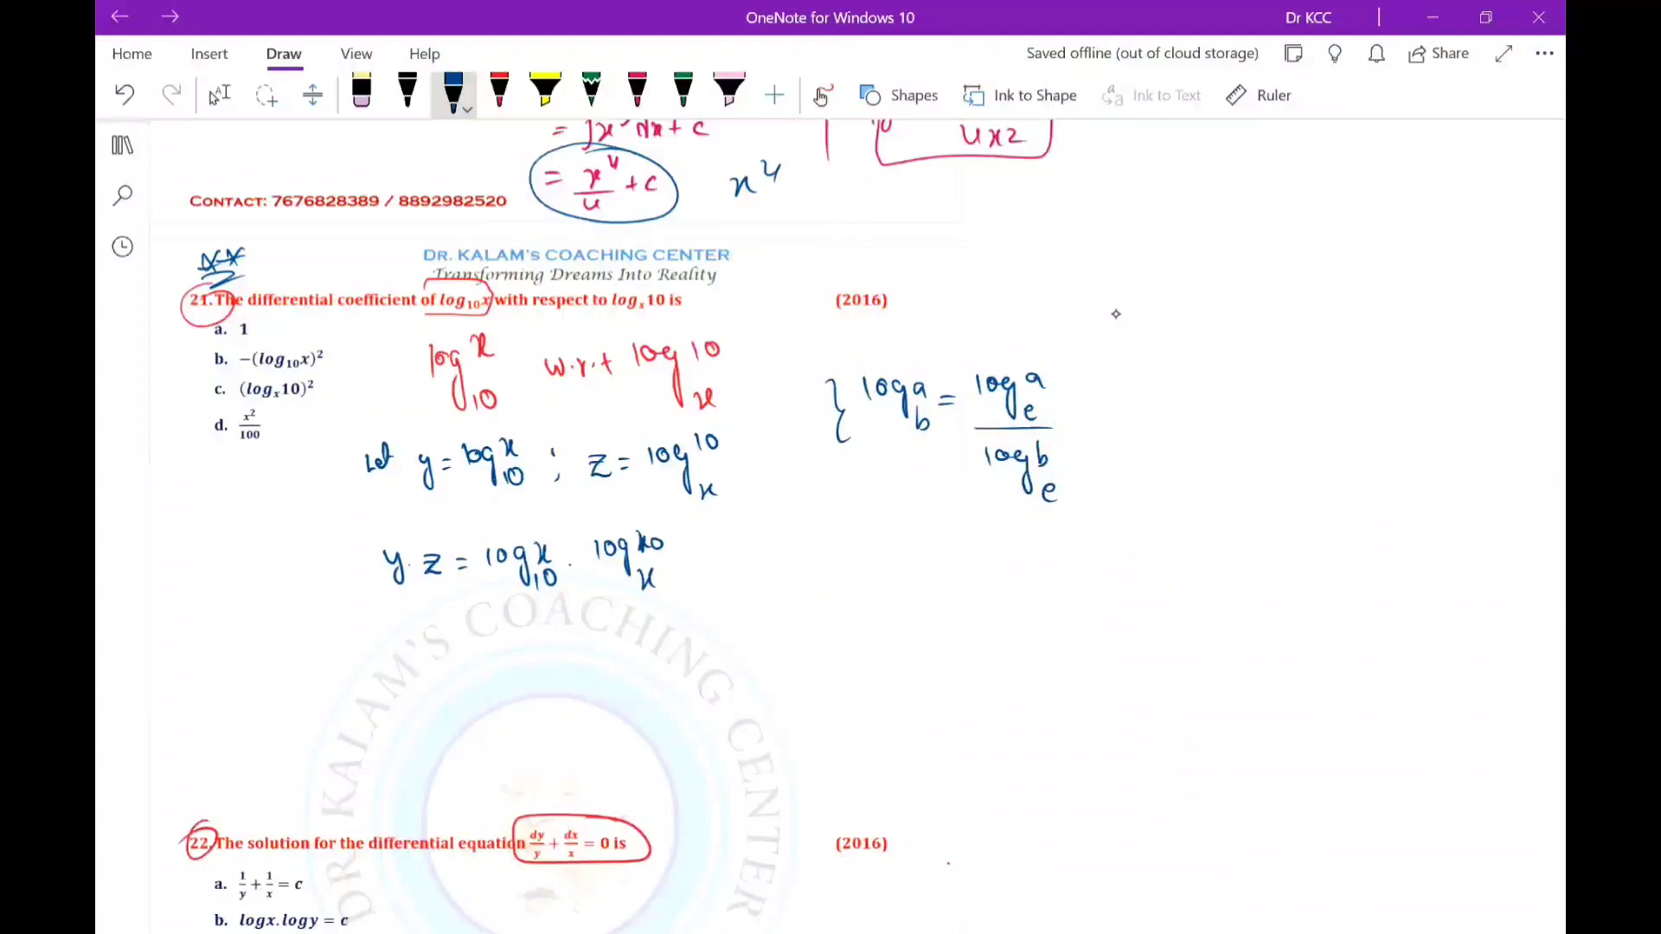
drag(915, 433, 967, 434)
In red ink, begin the next line with ⇒ y·z =.
scroll(865, 525, left, 1)
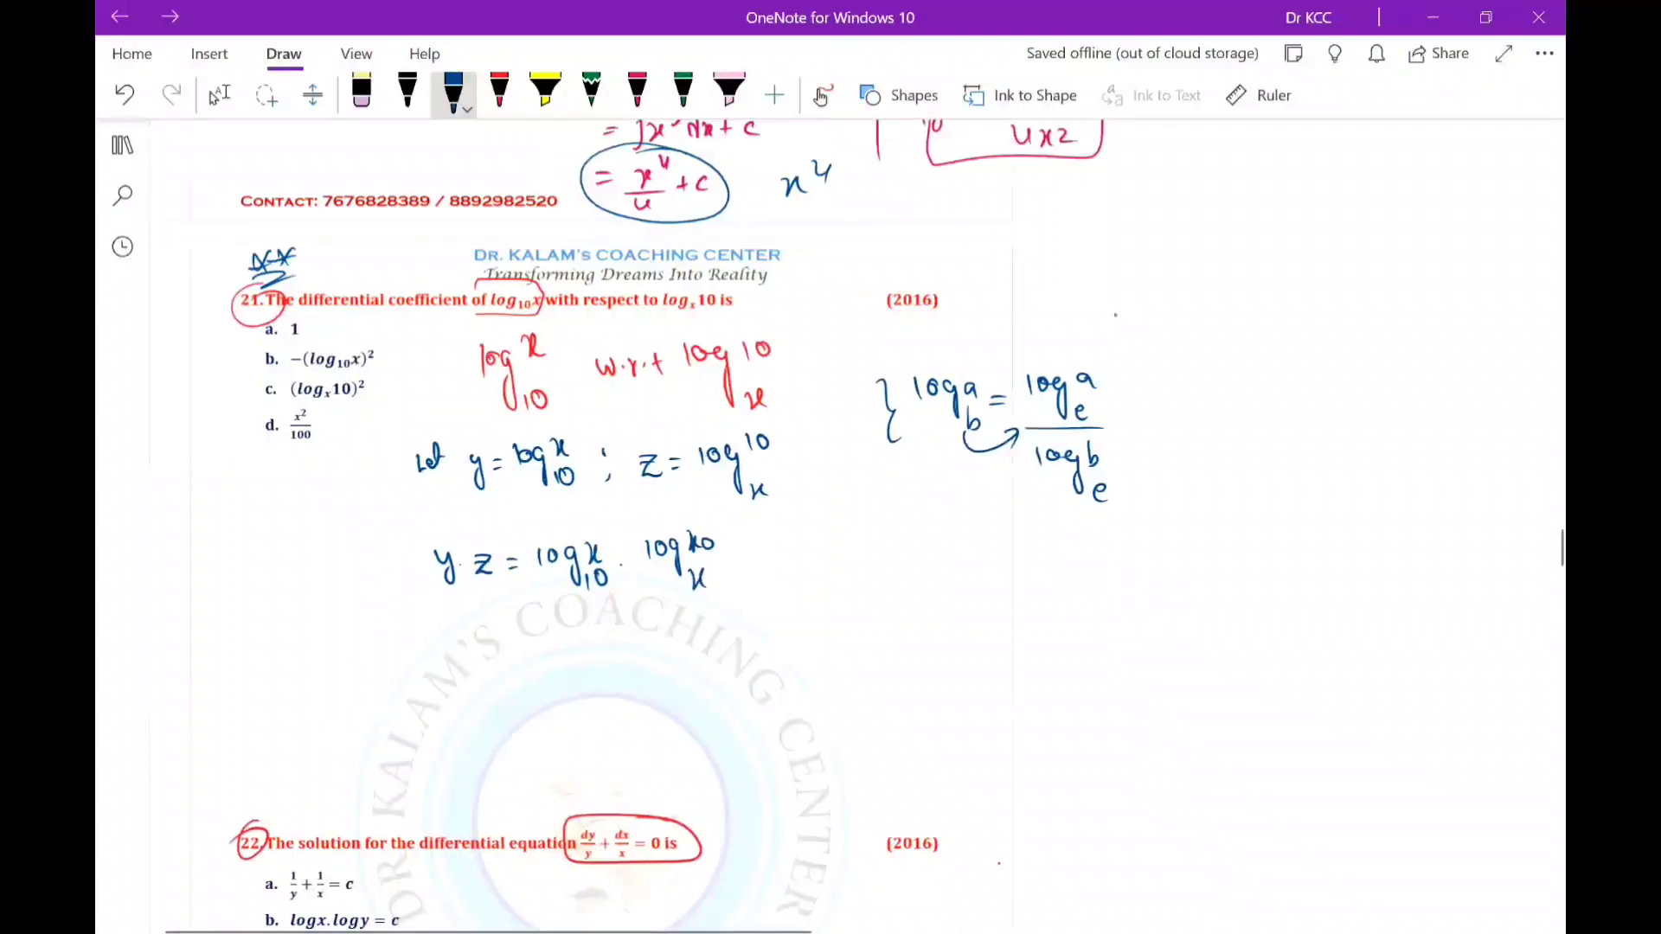
scroll(631, 525, right, 2)
scroll(591, 527, right, 2)
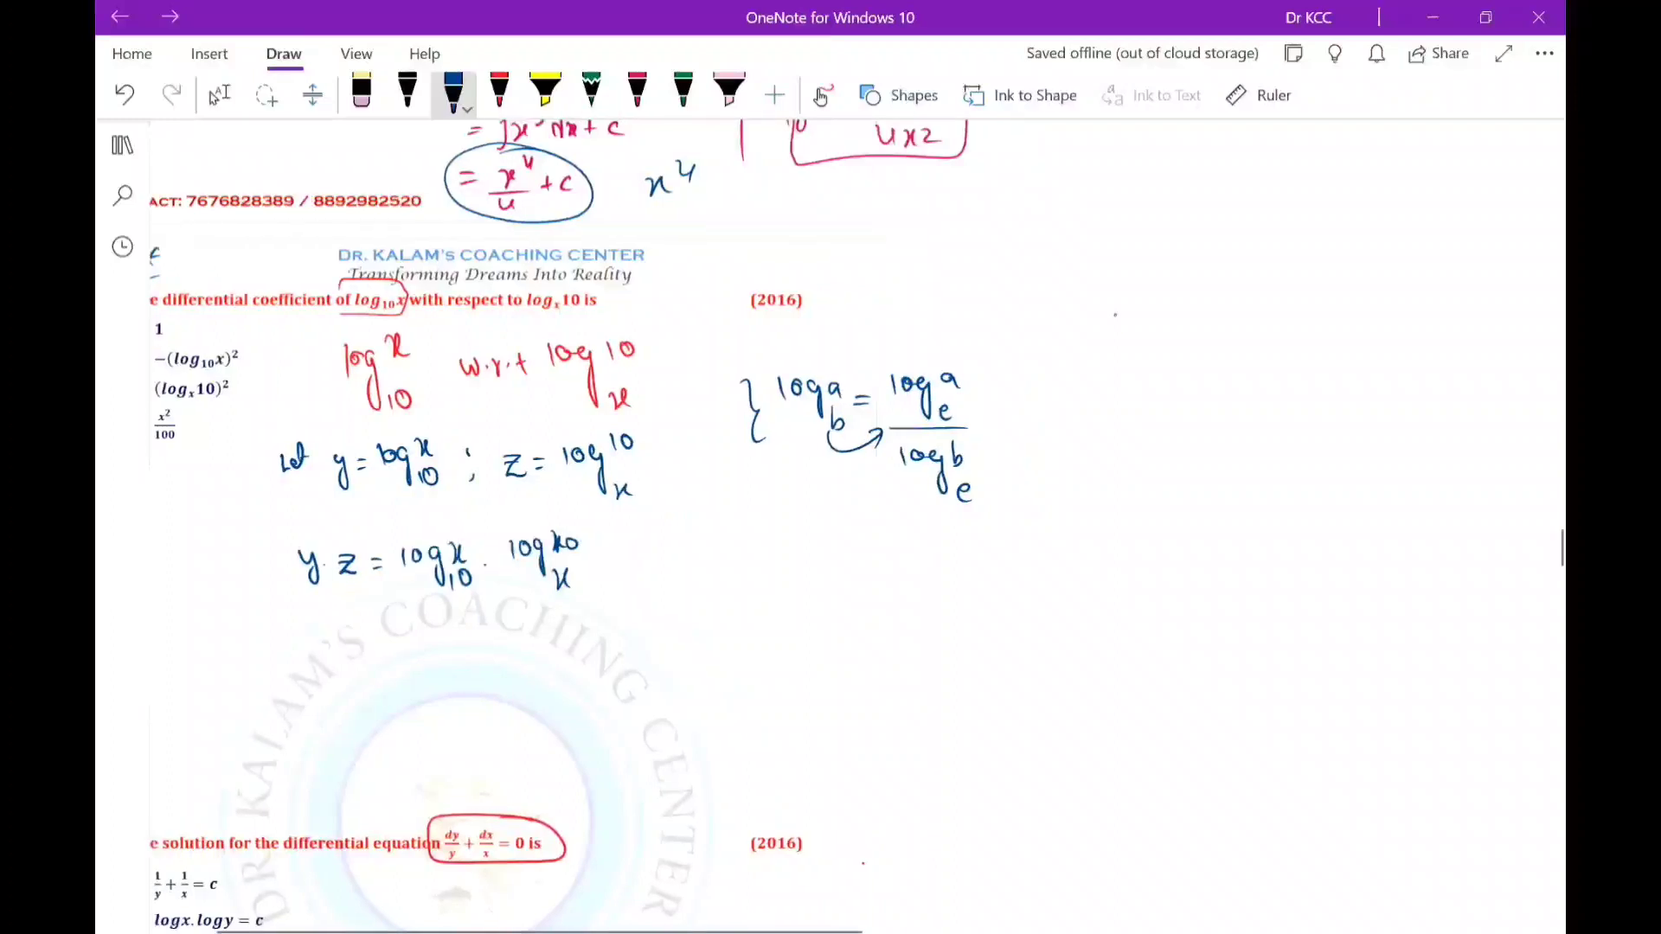
click(500, 91)
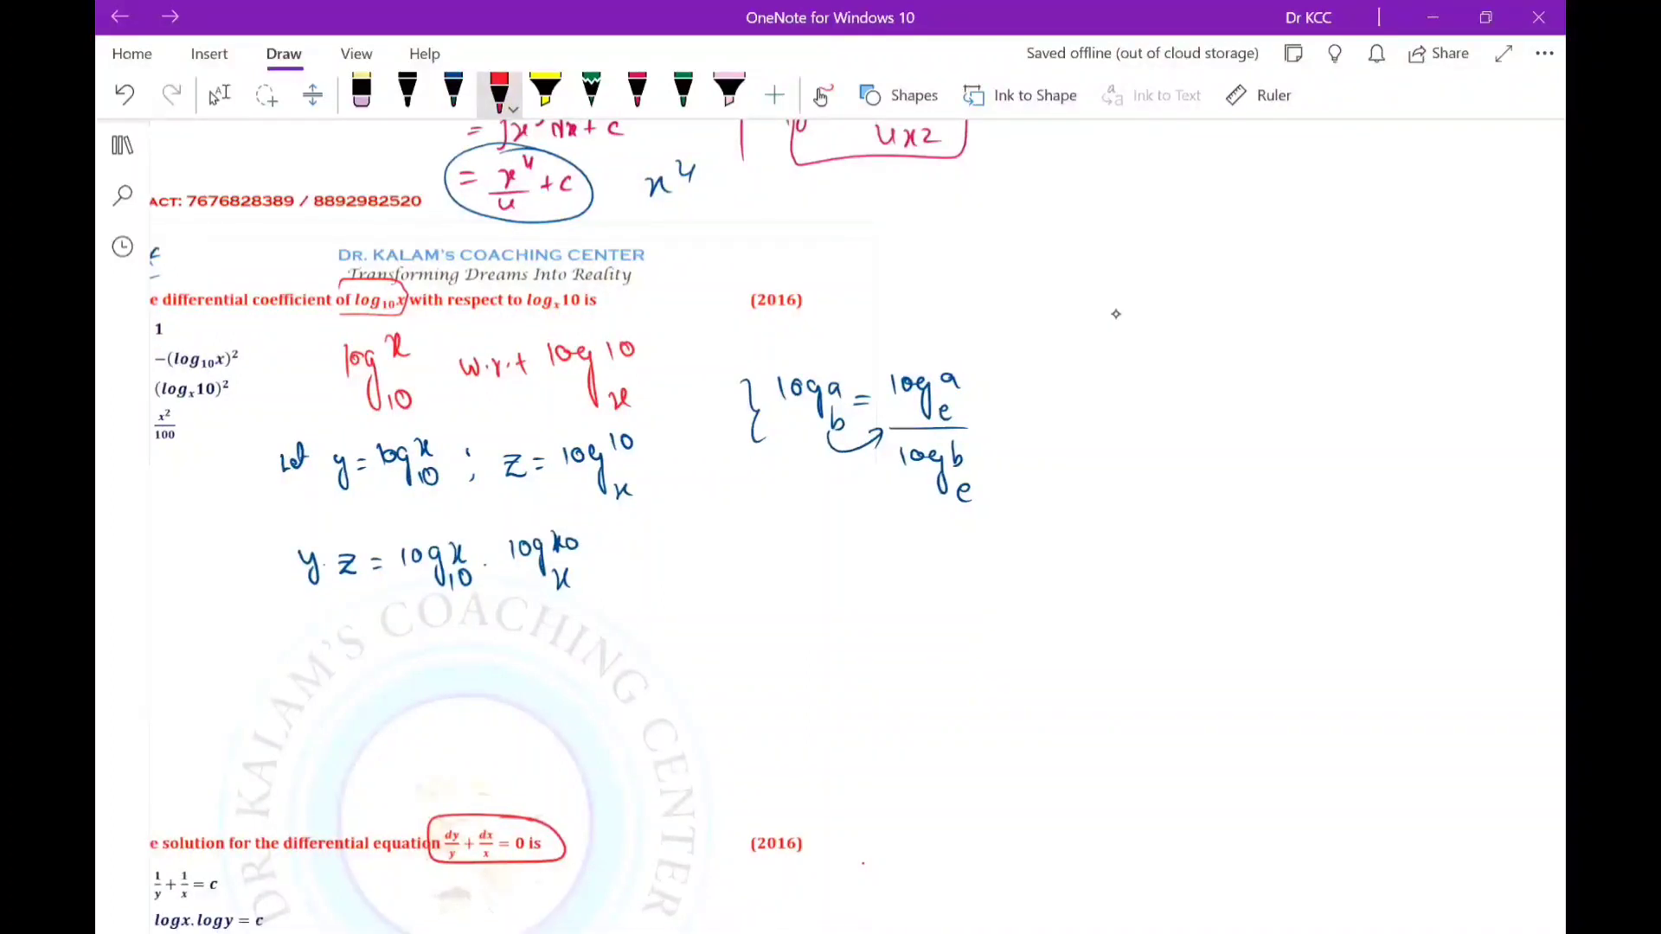
drag(357, 645, 372, 644)
drag(357, 650, 426, 673)
click(432, 657)
drag(448, 645, 464, 662)
drag(486, 649, 500, 648)
drag(487, 657, 524, 648)
Write the product (logₑx / logₑ10) × (logₑ10 / logₑx) in red.
drag(543, 629, 542, 631)
drag(559, 633, 561, 662)
drag(567, 630, 568, 647)
drag(571, 658, 578, 661)
mouse_move(519, 670)
mouse_down()
mouse_move(597, 666)
mouse_move(529, 706)
mouse_move(542, 693)
mouse_up()
mouse_move(555, 693)
mouse_down()
mouse_move(563, 723)
mouse_move(577, 701)
mouse_up()
drag(586, 688, 587, 729)
drag(622, 648, 635, 668)
mouse_move(634, 649)
mouse_down()
mouse_move(623, 668)
mouse_move(665, 636)
mouse_up()
drag(689, 627, 680, 649)
drag(695, 617, 698, 653)
mouse_move(647, 660)
mouse_down()
mouse_move(710, 657)
mouse_move(661, 698)
mouse_move(671, 680)
mouse_up()
mouse_move(692, 679)
mouse_down()
mouse_move(688, 717)
mouse_move(713, 671)
mouse_move(718, 718)
mouse_up()
Switch to black ink and write = 1 after the fractions.
click(638, 91)
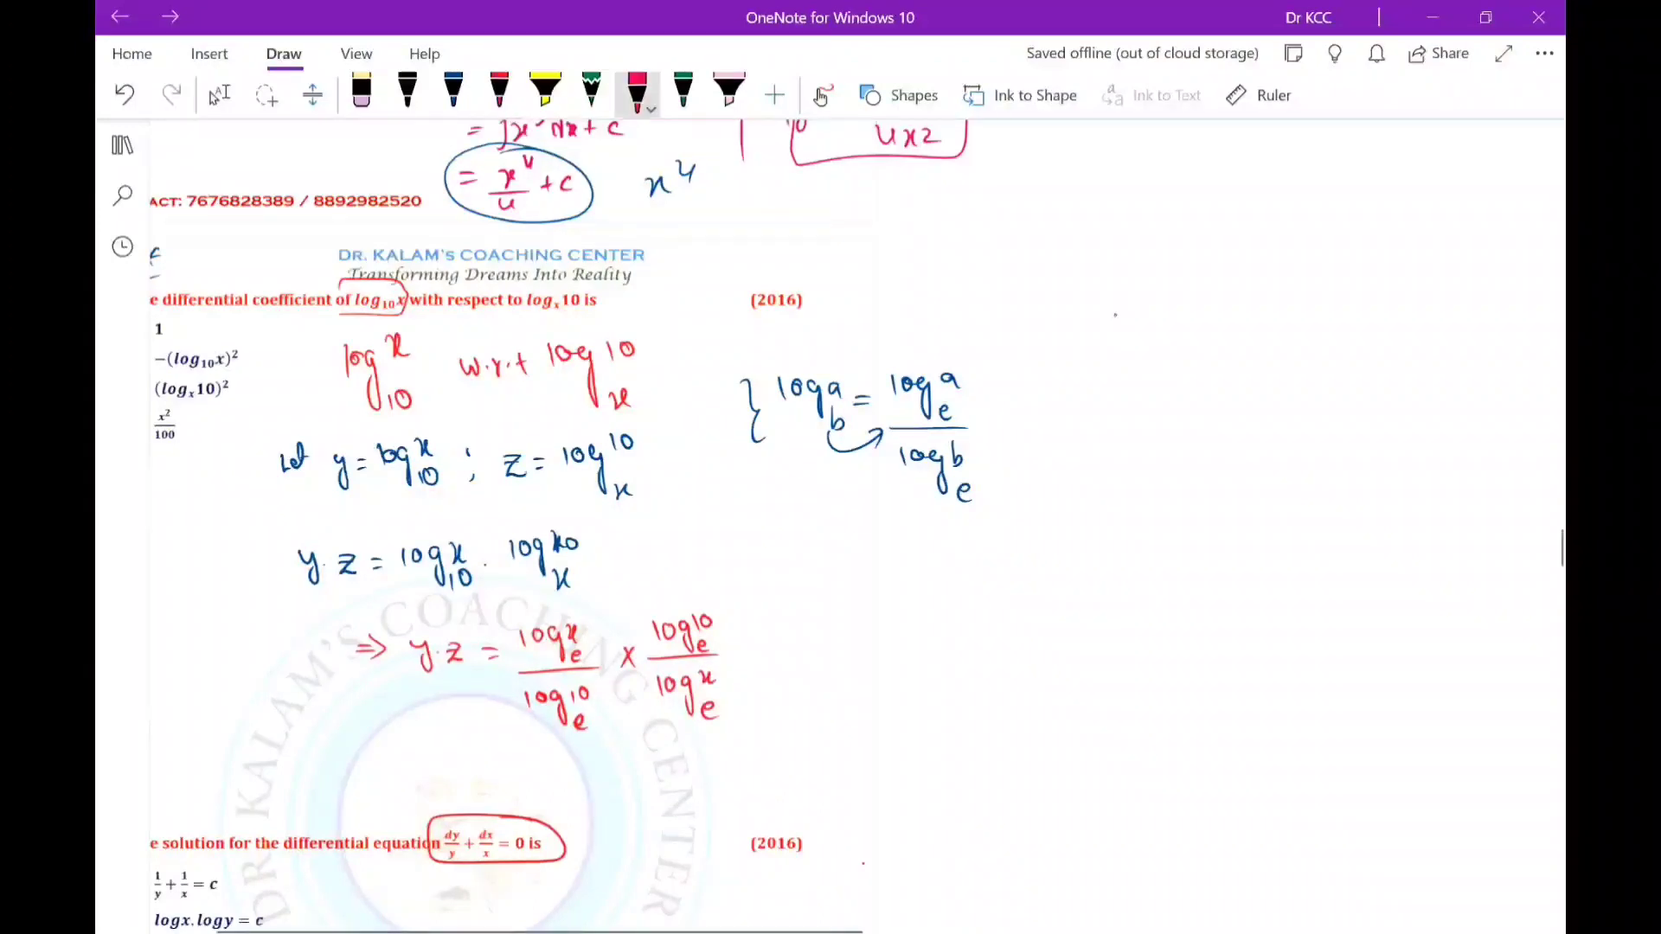
click(408, 91)
drag(749, 648, 764, 647)
drag(750, 655, 785, 668)
To the right, write yz = 1 and begin y = 1/Z beneath it.
scroll(830, 519, right, 3)
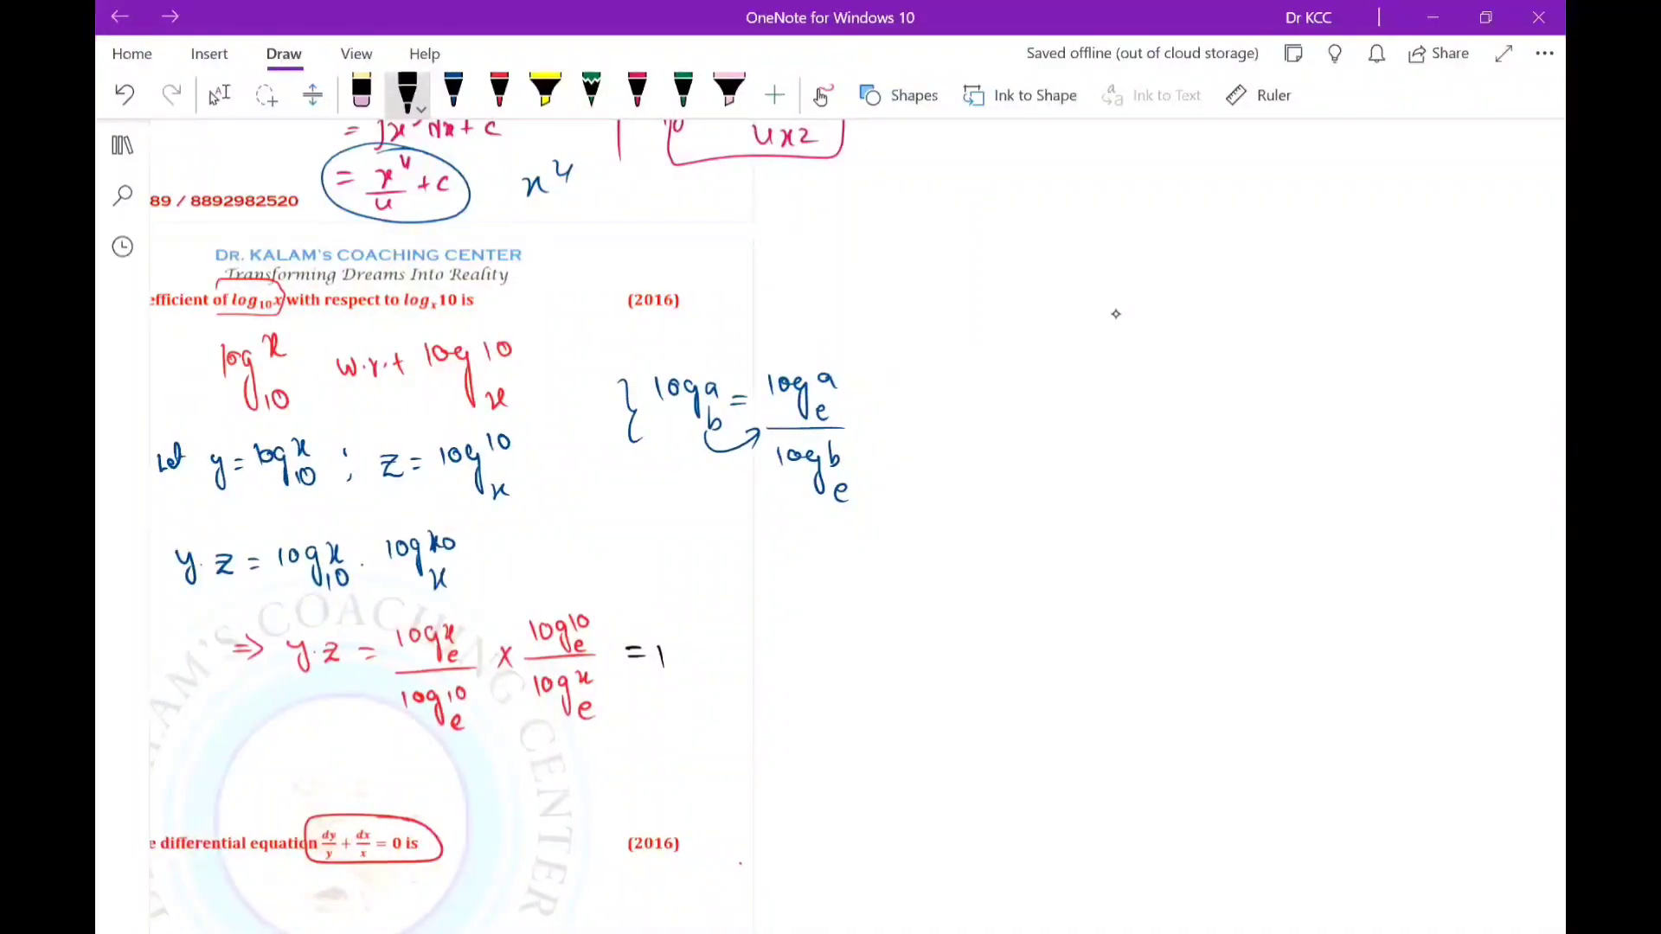
drag(813, 539, 820, 573)
mouse_move(839, 545)
mouse_down()
mouse_move(846, 563)
mouse_move(897, 548)
mouse_up()
drag(884, 560, 898, 560)
drag(929, 543, 932, 565)
drag(833, 610, 844, 639)
drag(865, 612, 875, 610)
drag(865, 619, 924, 606)
mouse_move(910, 614)
mouse_down()
mouse_move(941, 611)
mouse_move(942, 643)
mouse_up()
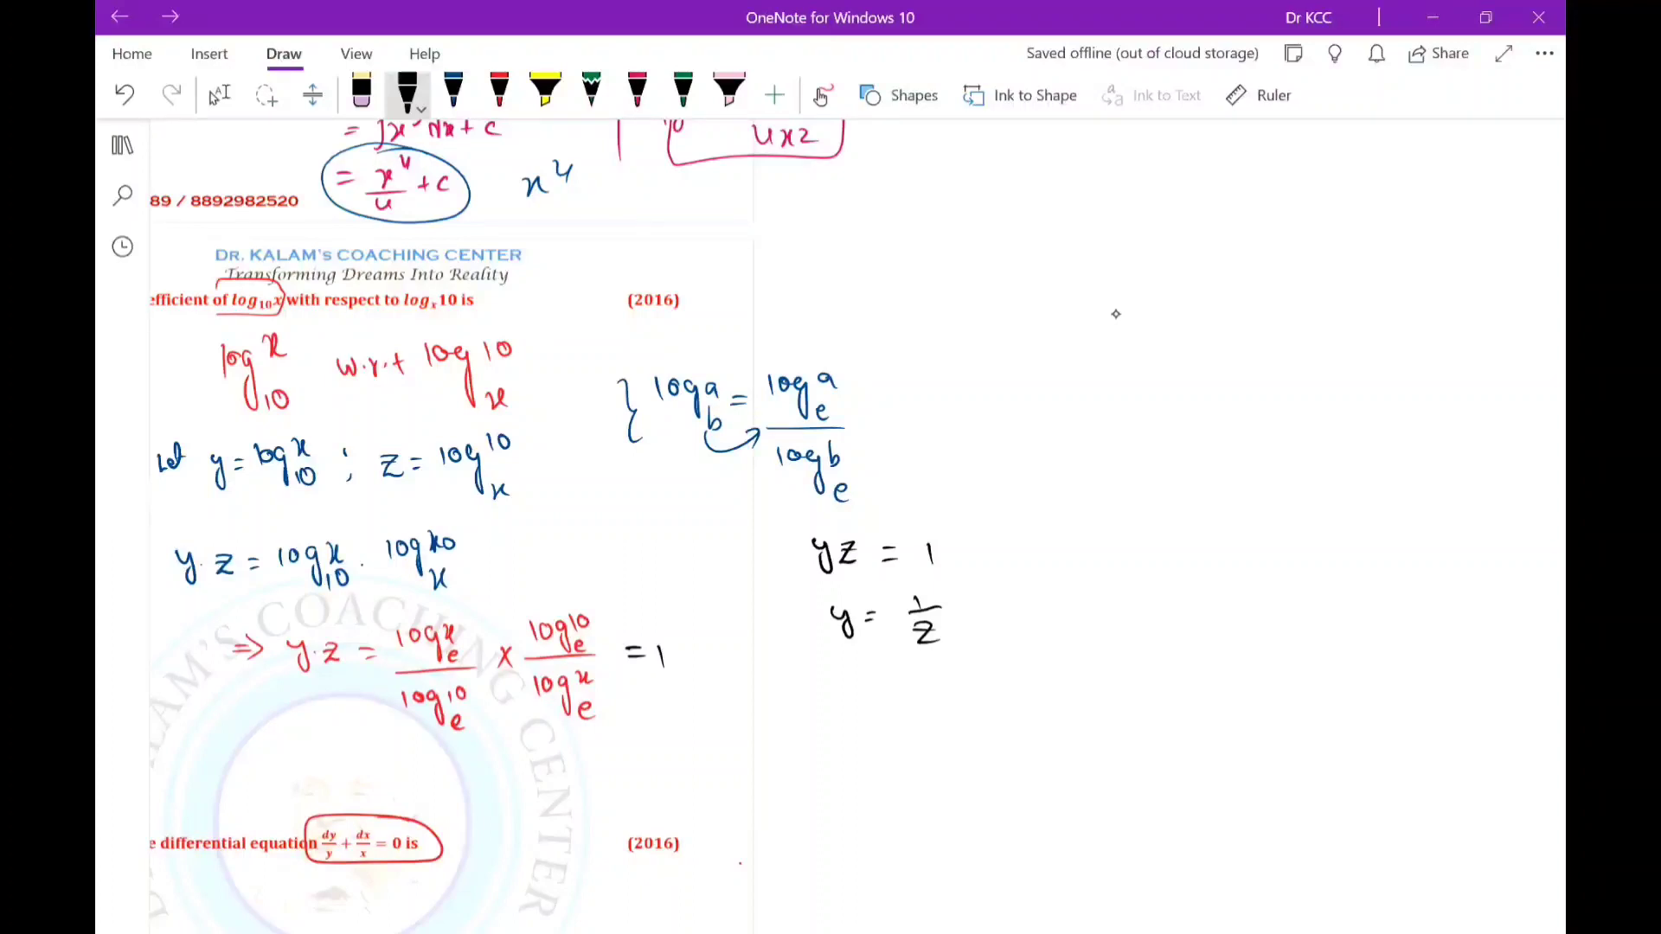
Write 'diff w.r.t Z' in black ink below y = 1/Z.
mouse_move(845, 651)
mouse_down()
mouse_move(832, 679)
mouse_move(850, 682)
mouse_up()
mouse_move(861, 660)
mouse_down()
mouse_move(874, 715)
mouse_move(859, 697)
mouse_up()
mouse_move(889, 659)
mouse_down()
mouse_move(882, 713)
mouse_move(947, 674)
mouse_move(995, 673)
mouse_up()
click(953, 676)
click(980, 673)
mouse_move(988, 664)
mouse_down()
mouse_move(1059, 673)
mouse_move(1078, 655)
mouse_up()
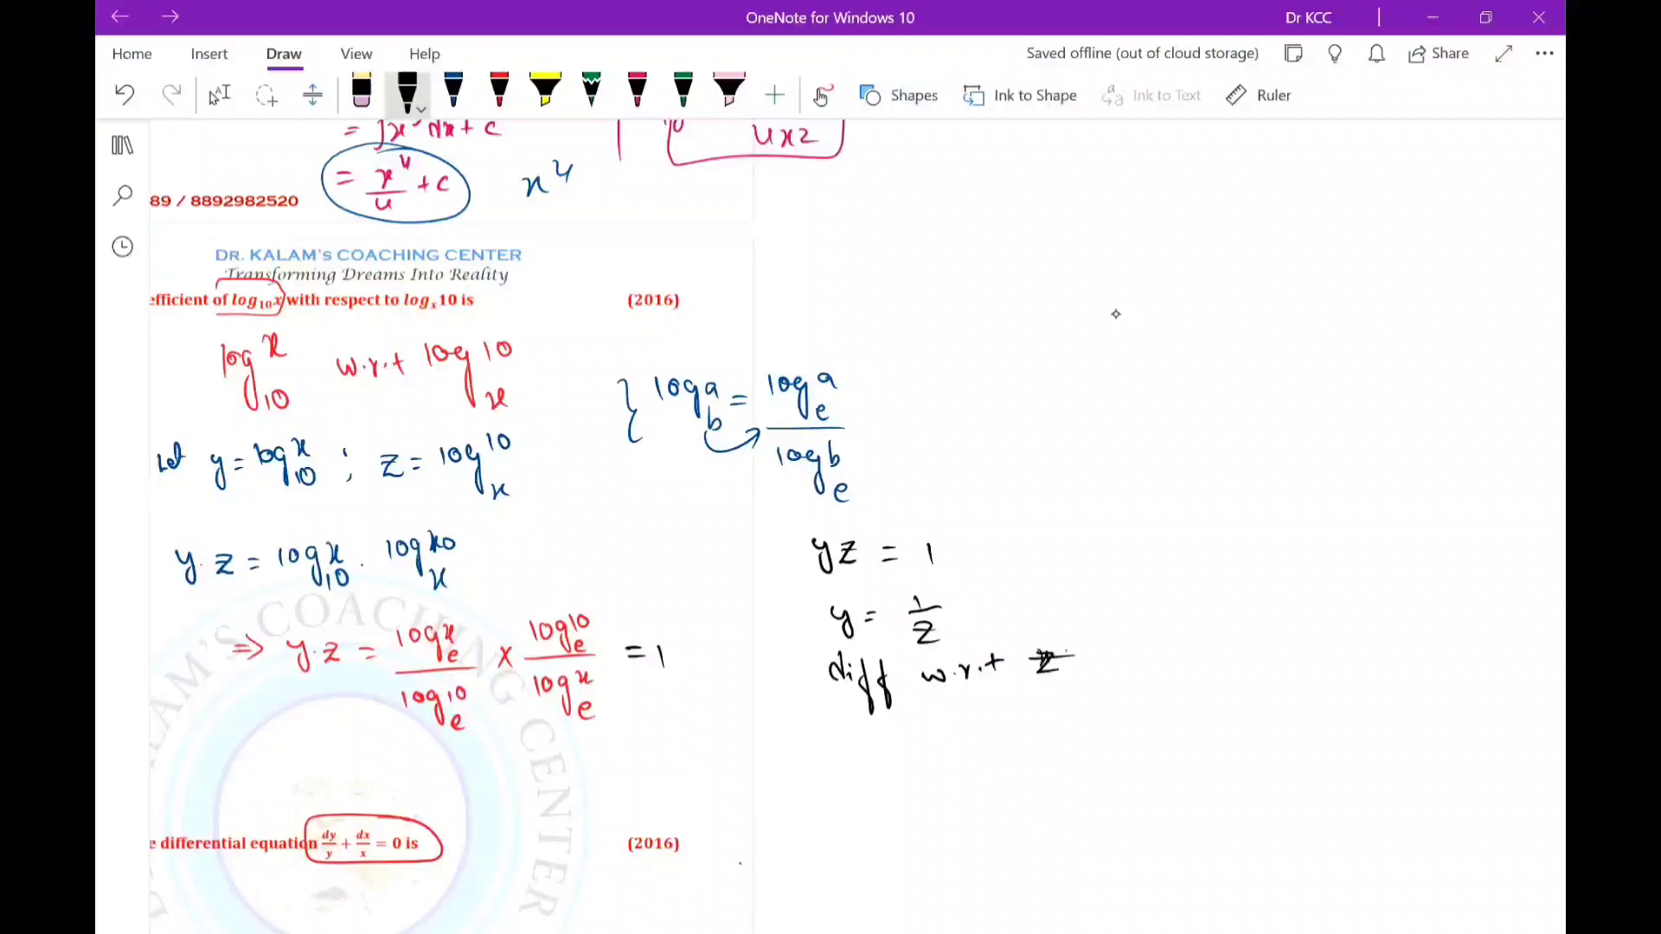
Write dy/dz = −1/Z² beneath the note.
drag(829, 740, 852, 770)
drag(819, 768, 869, 766)
drag(839, 783, 826, 805)
mouse_move(846, 785)
mouse_down()
mouse_move(875, 806)
mouse_move(913, 775)
mouse_up()
drag(938, 762, 995, 758)
drag(967, 742, 972, 758)
mouse_move(964, 784)
mouse_down()
mouse_move(989, 806)
mouse_move(1017, 788)
mouse_up()
Add the side example d/dx(1/x) = −1/x² to the upper right.
drag(1245, 288, 1247, 302)
mouse_move(1236, 303)
mouse_down()
mouse_move(1260, 303)
mouse_move(1265, 331)
mouse_up()
drag(1301, 275, 1301, 310)
drag(1311, 290, 1327, 311)
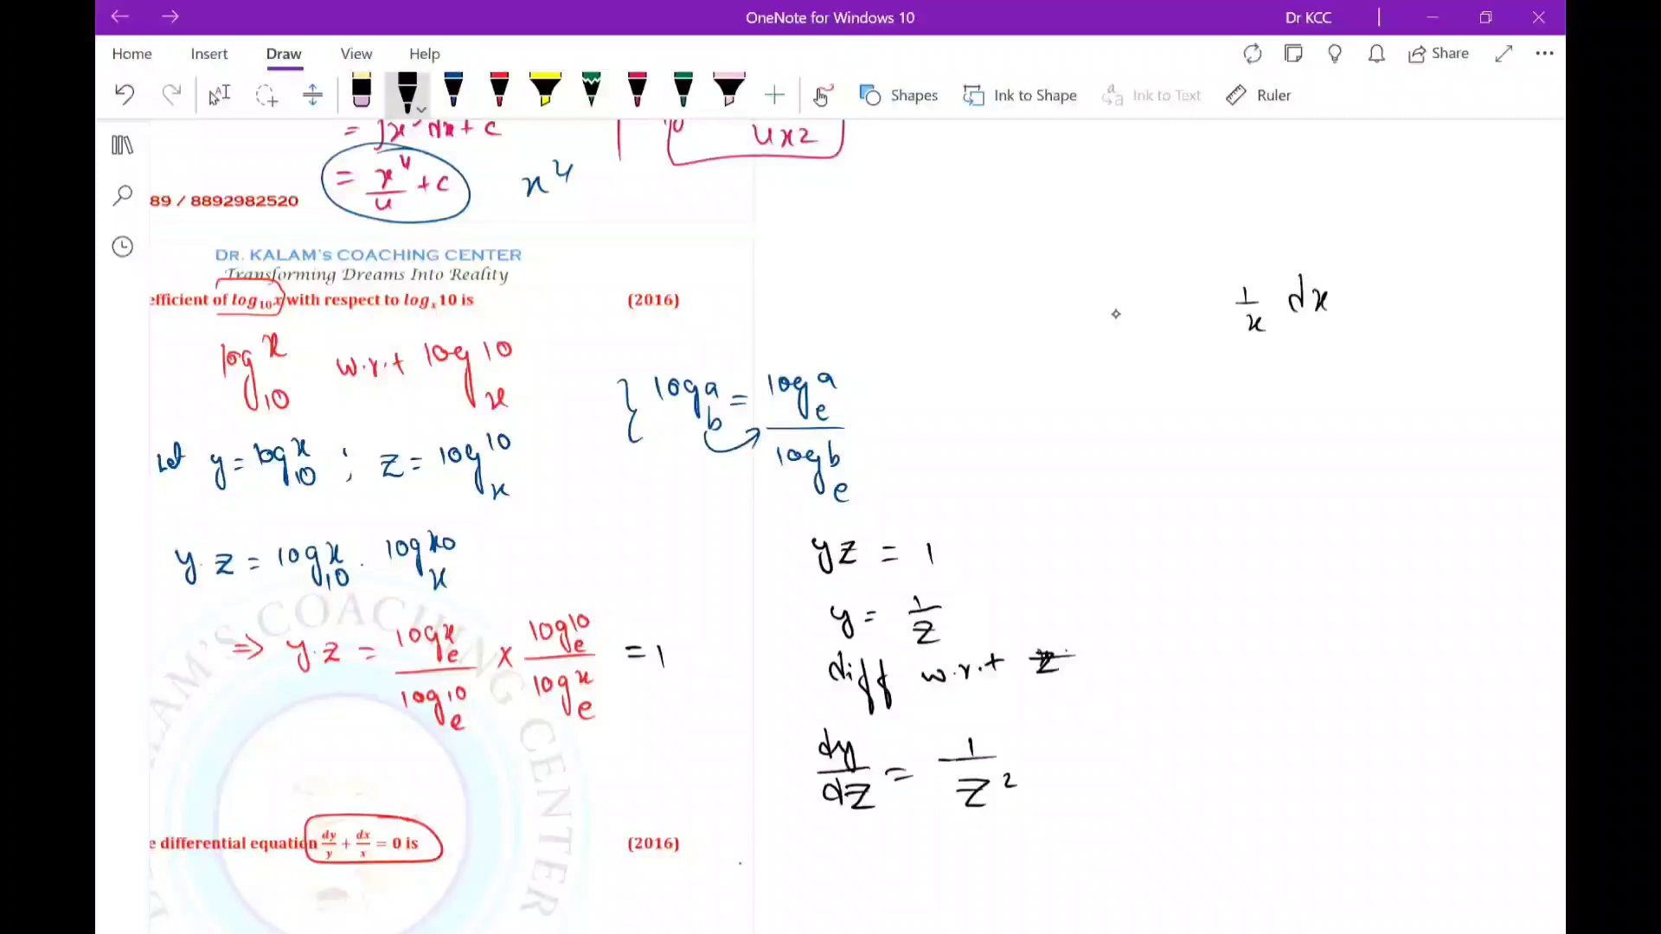
drag(1201, 294, 1187, 308)
drag(1201, 277, 1203, 311)
drag(1182, 321, 1229, 316)
mouse_move(1192, 333)
mouse_down()
mouse_move(1184, 356)
mouse_move(1218, 355)
mouse_up()
drag(1247, 270, 1246, 346)
drag(1293, 294, 1333, 307)
drag(1354, 303, 1462, 301)
drag(1436, 320, 1463, 343)
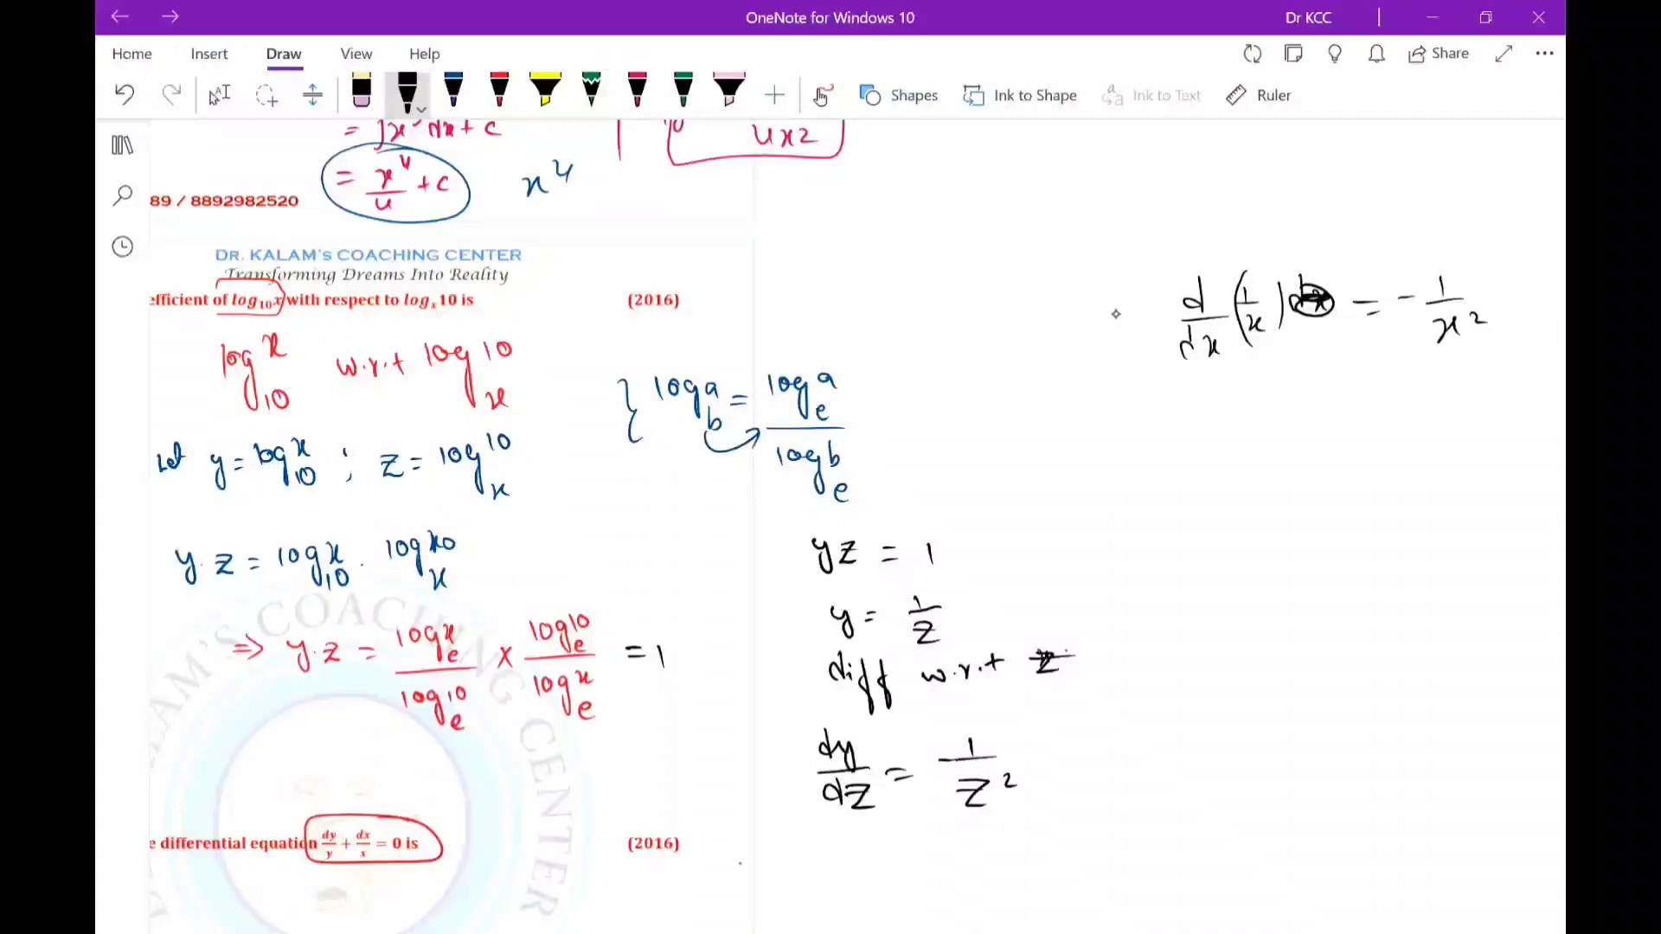
Extend the derivative line with = −Z⁻².
drag(1036, 746, 1061, 748)
drag(1042, 757, 1064, 759)
mouse_move(1087, 751)
mouse_down()
mouse_move(1149, 763)
mouse_move(1174, 735)
mouse_up()
drag(1178, 728, 1192, 736)
scroll(1115, 315, down, 1)
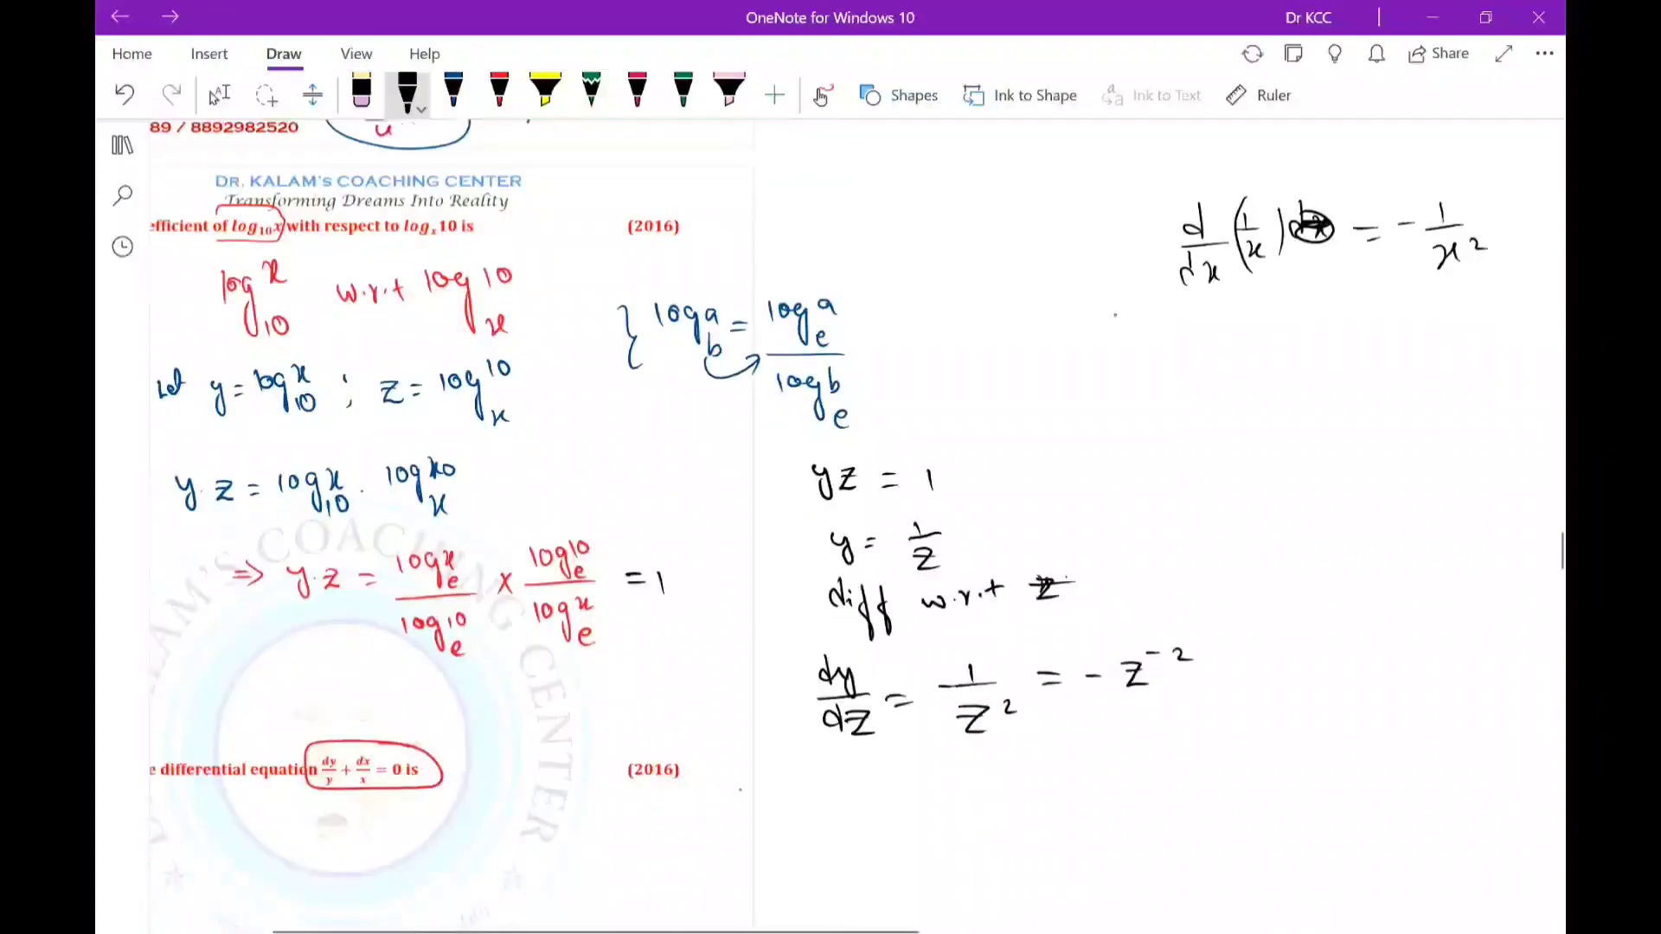
In black ink, write the next line as = −(log_x 10.
key(Escape)
click(408, 91)
drag(1040, 759, 1063, 769)
drag(1073, 761, 1092, 759)
mouse_move(1134, 733)
mouse_down()
mouse_move(1129, 790)
mouse_move(1146, 757)
mouse_up()
drag(1159, 745, 1158, 746)
drag(1180, 742, 1189, 779)
drag(1199, 740, 1214, 738)
drag(1209, 768, 1223, 785)
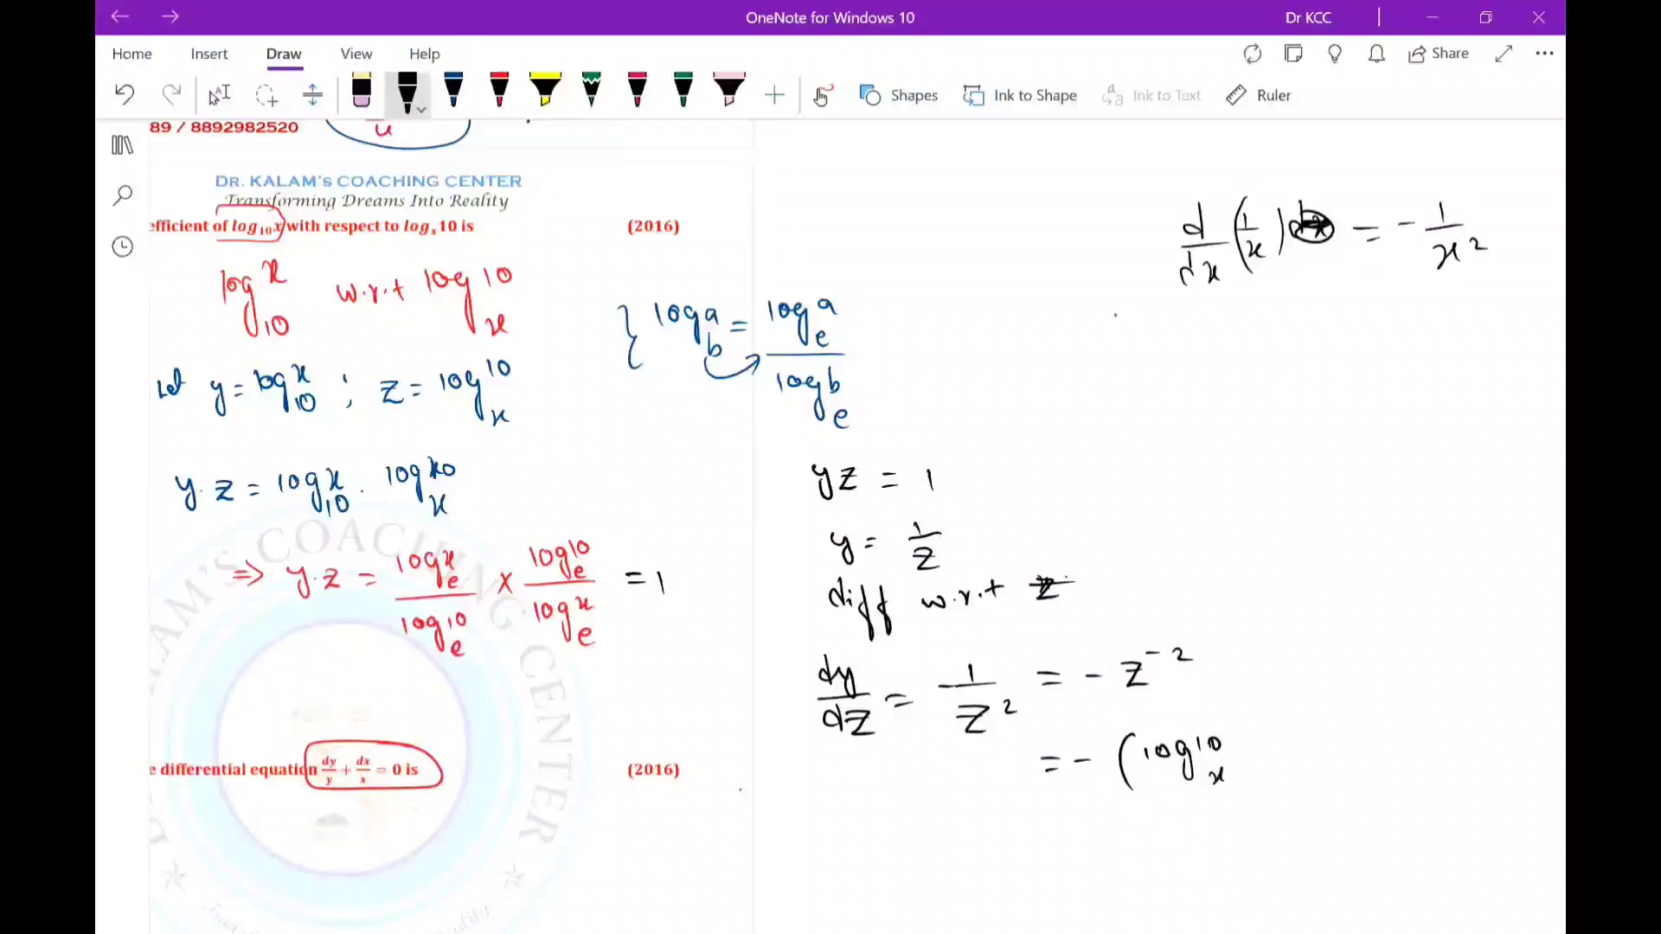
Close the bracket and add the −2 exponent, giving −(log_x 10)⁻².
scroll(831, 519, left, 3)
drag(1426, 733, 1432, 786)
drag(1416, 707, 1426, 708)
drag(1446, 704, 1462, 718)
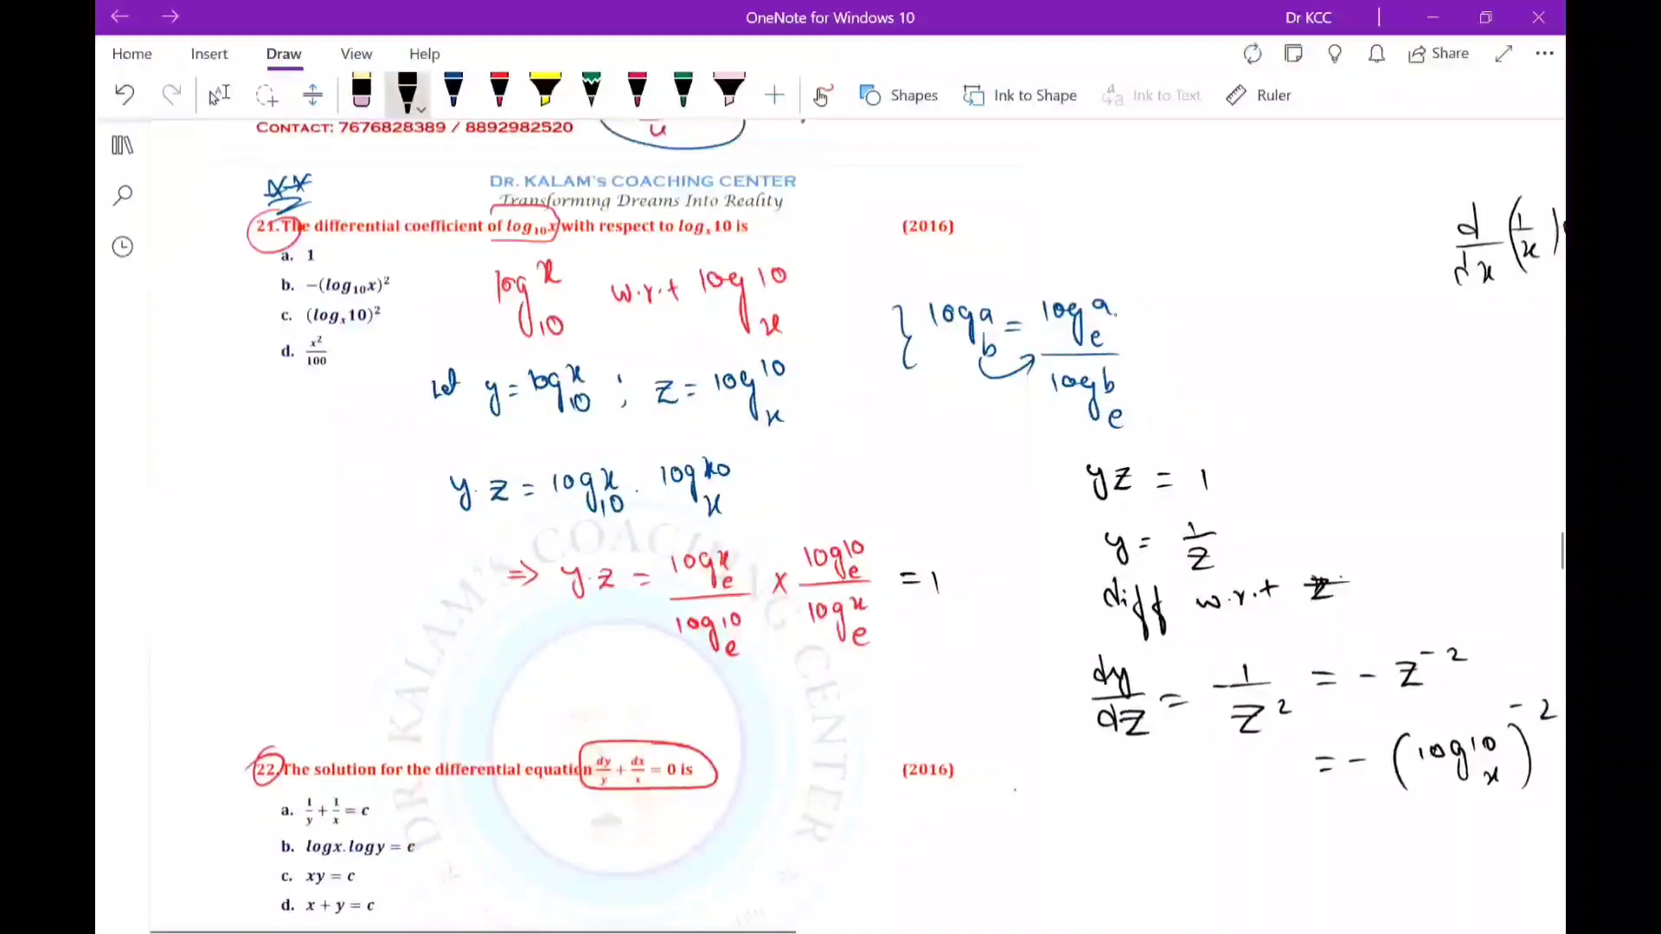
scroll(831, 519, left, 1)
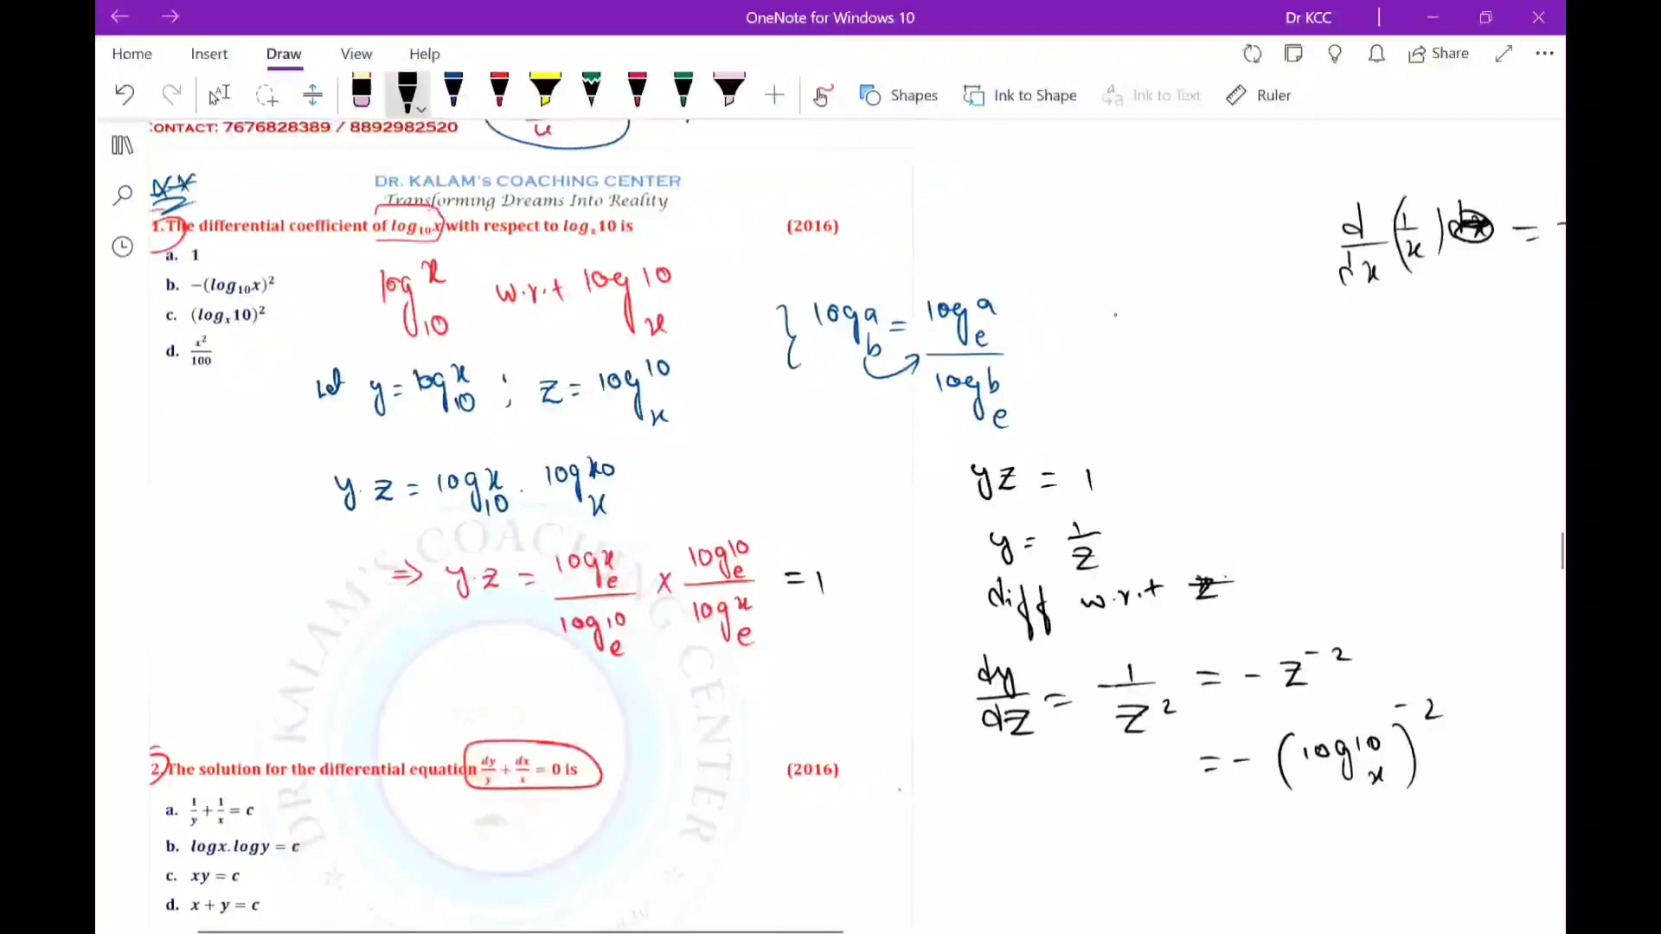
Pan over to question 4, toggle Lasso Select, and return to the black pen.
scroll(831, 520, right, 1)
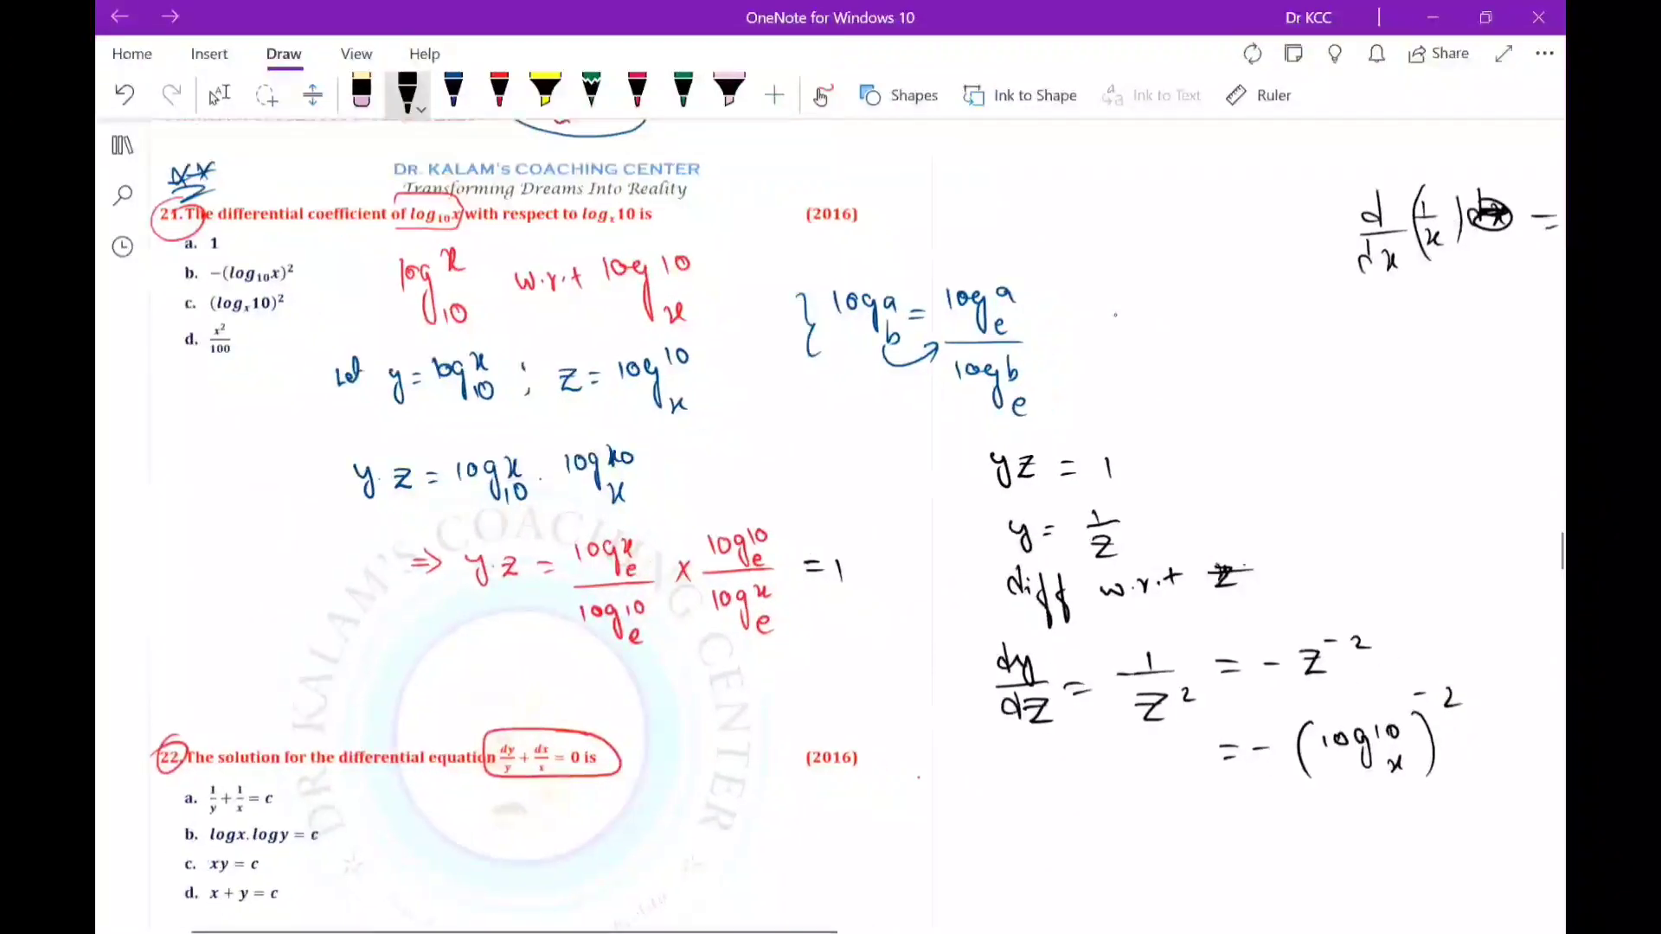
click(220, 95)
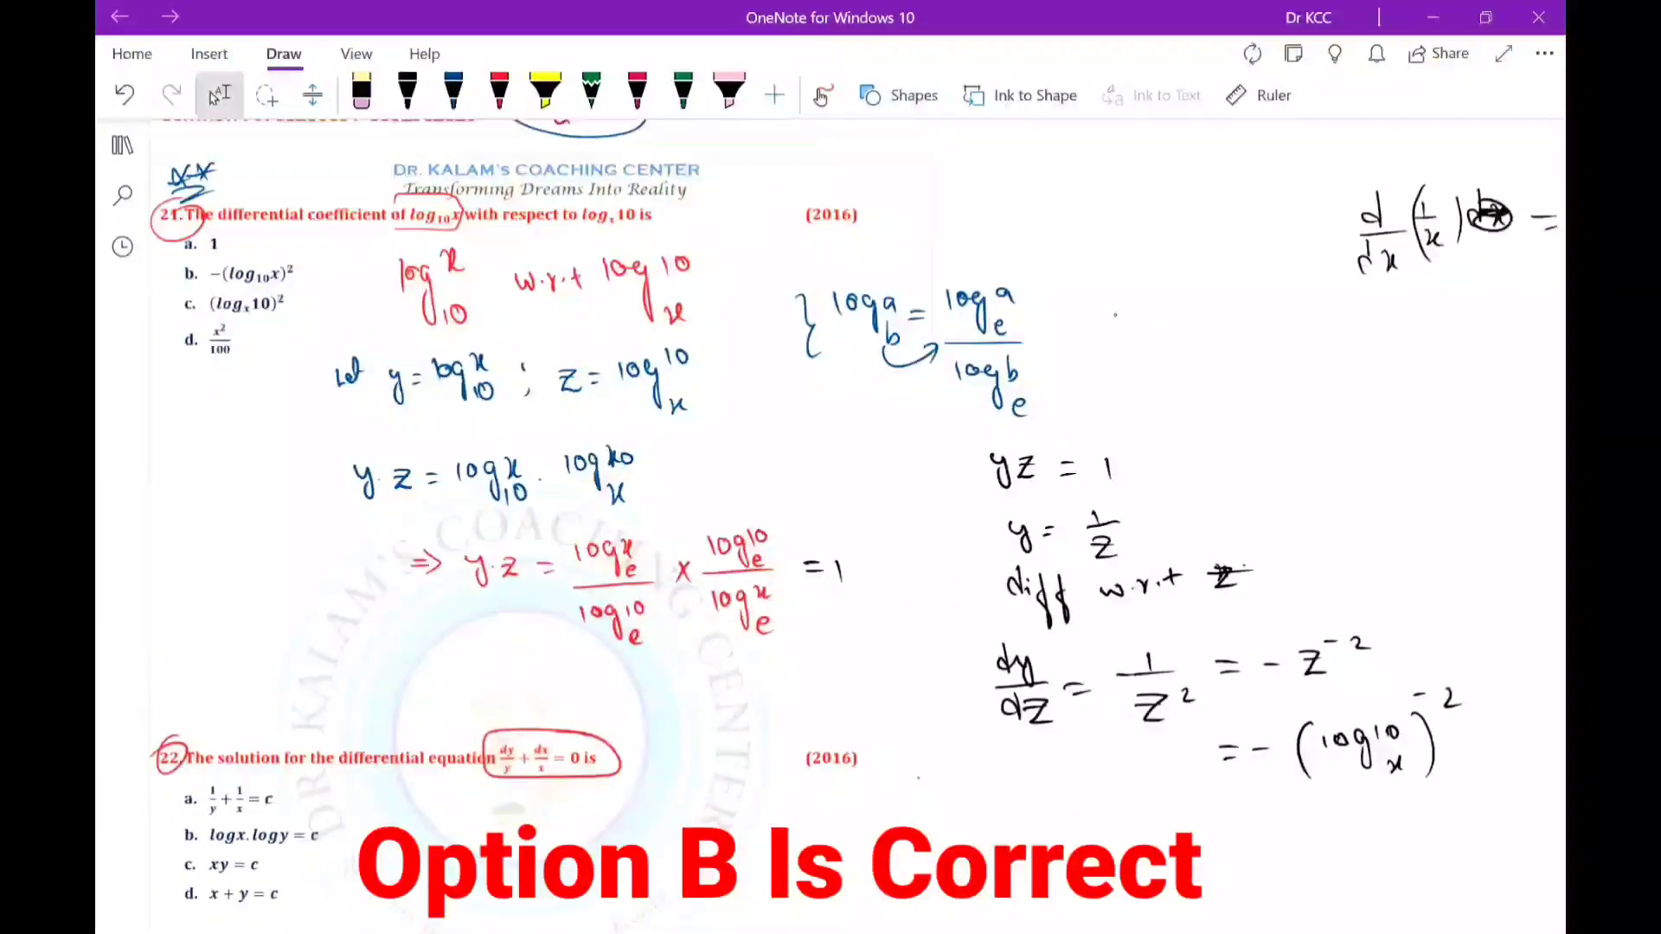
scroll(831, 519, right, 1)
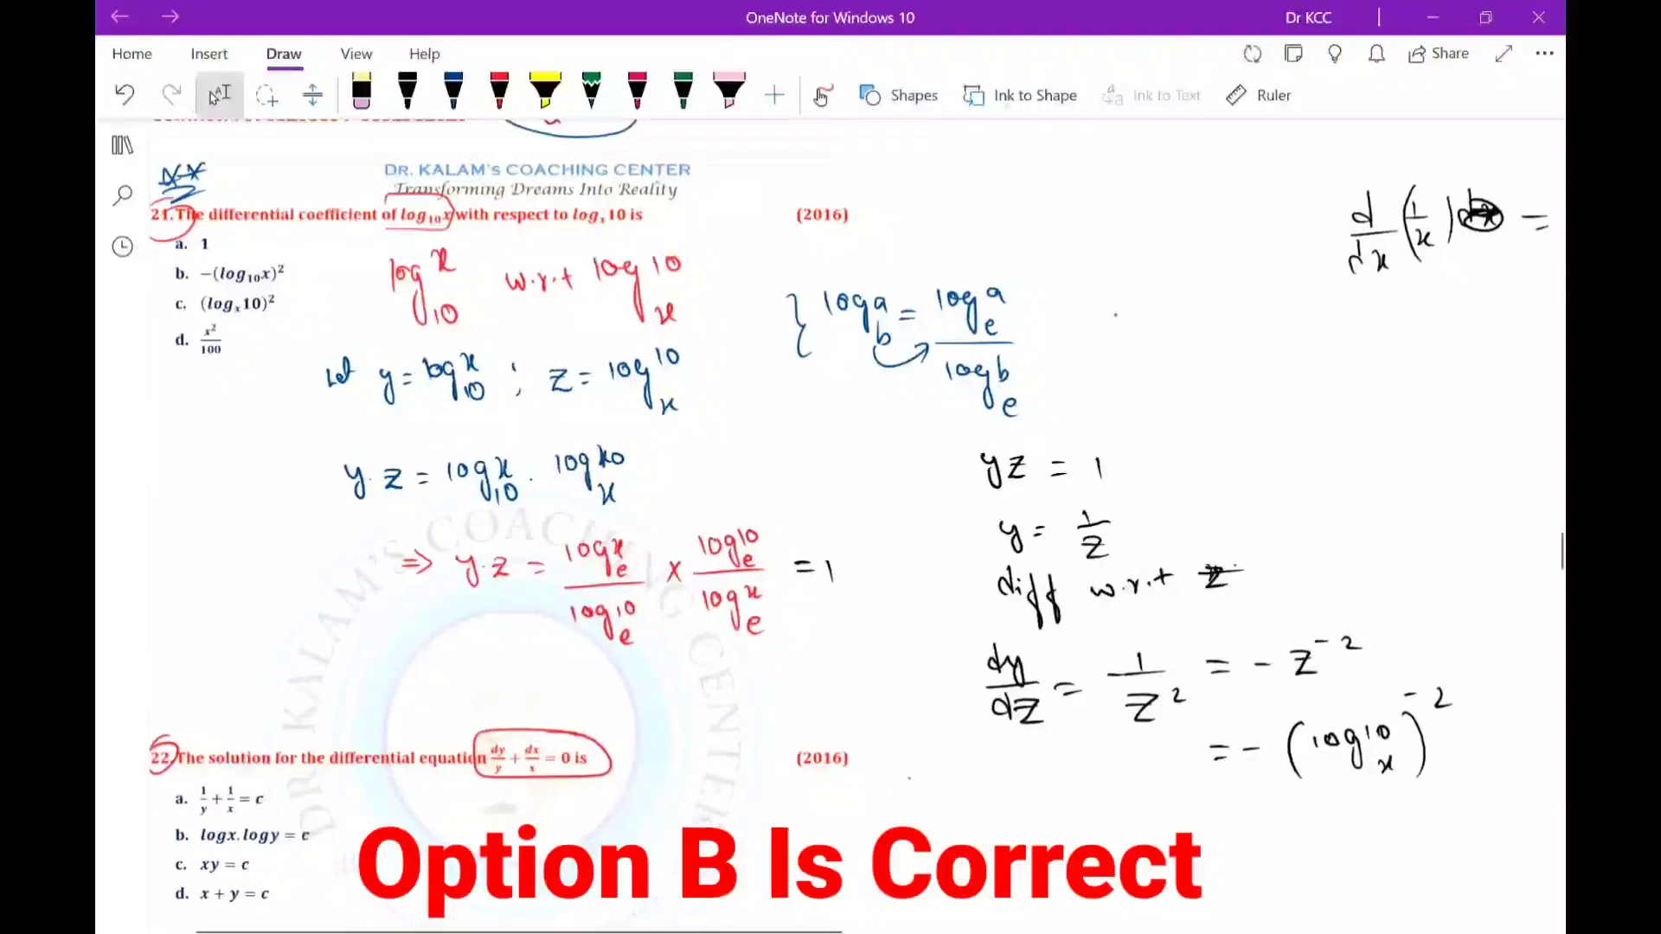
click(406, 91)
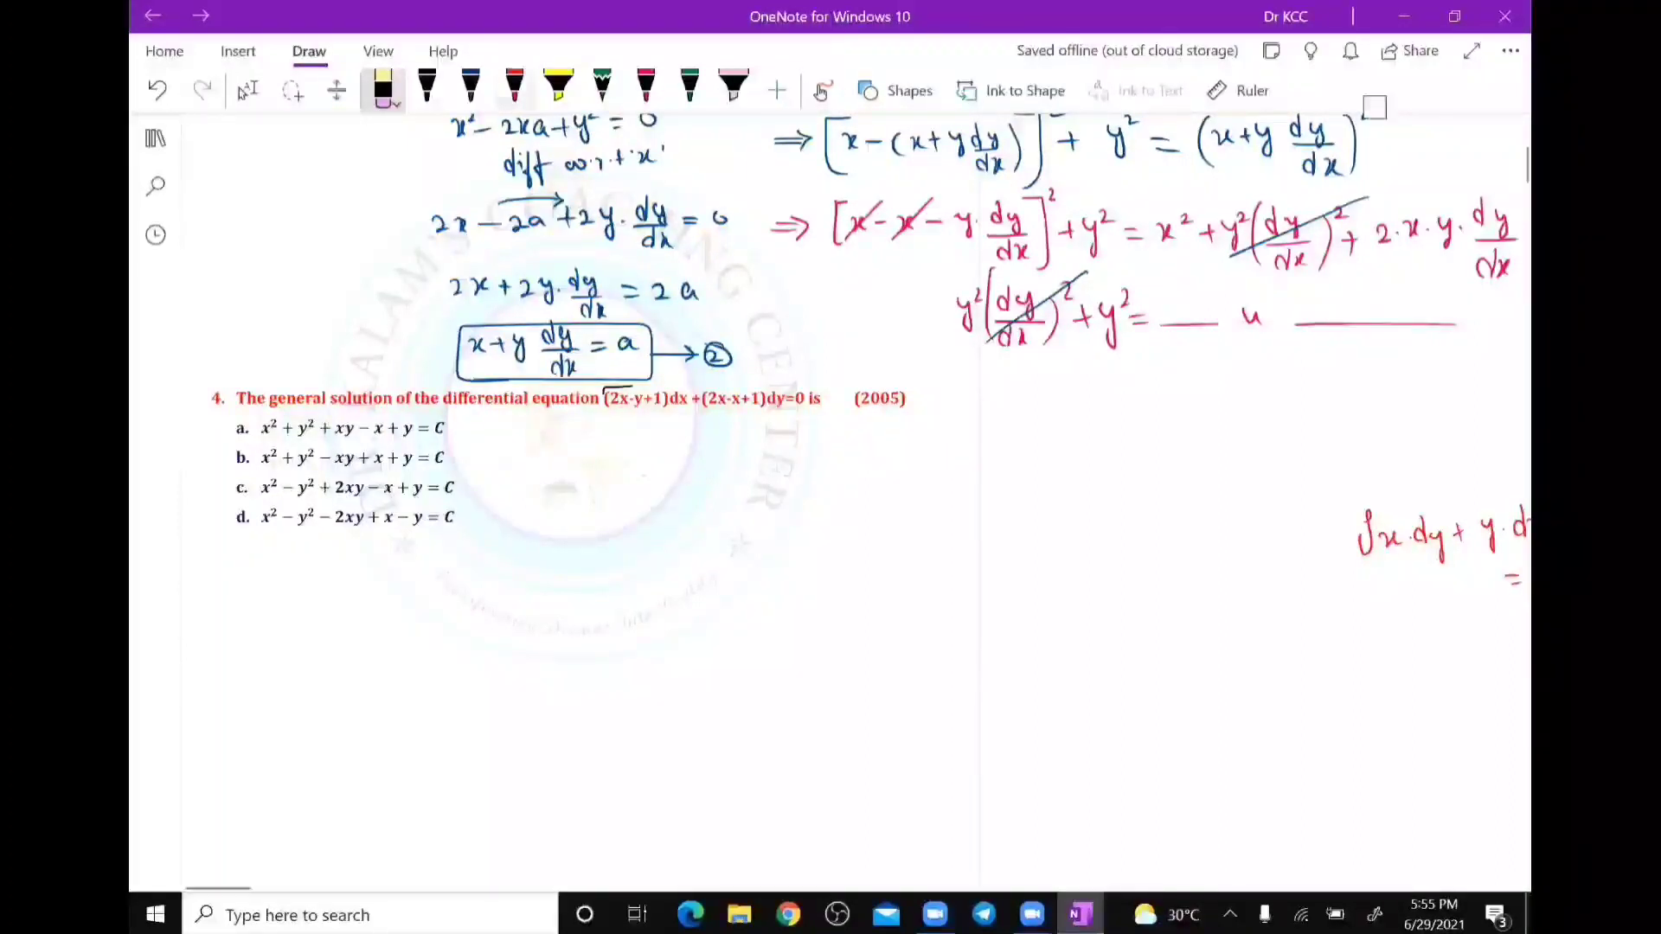
In red ink, write an underlined IF heading, add dx → dy, and box question 4's equation.
click(514, 86)
drag(1035, 386, 1049, 386)
drag(1034, 400, 1061, 405)
drag(1038, 412, 1061, 411)
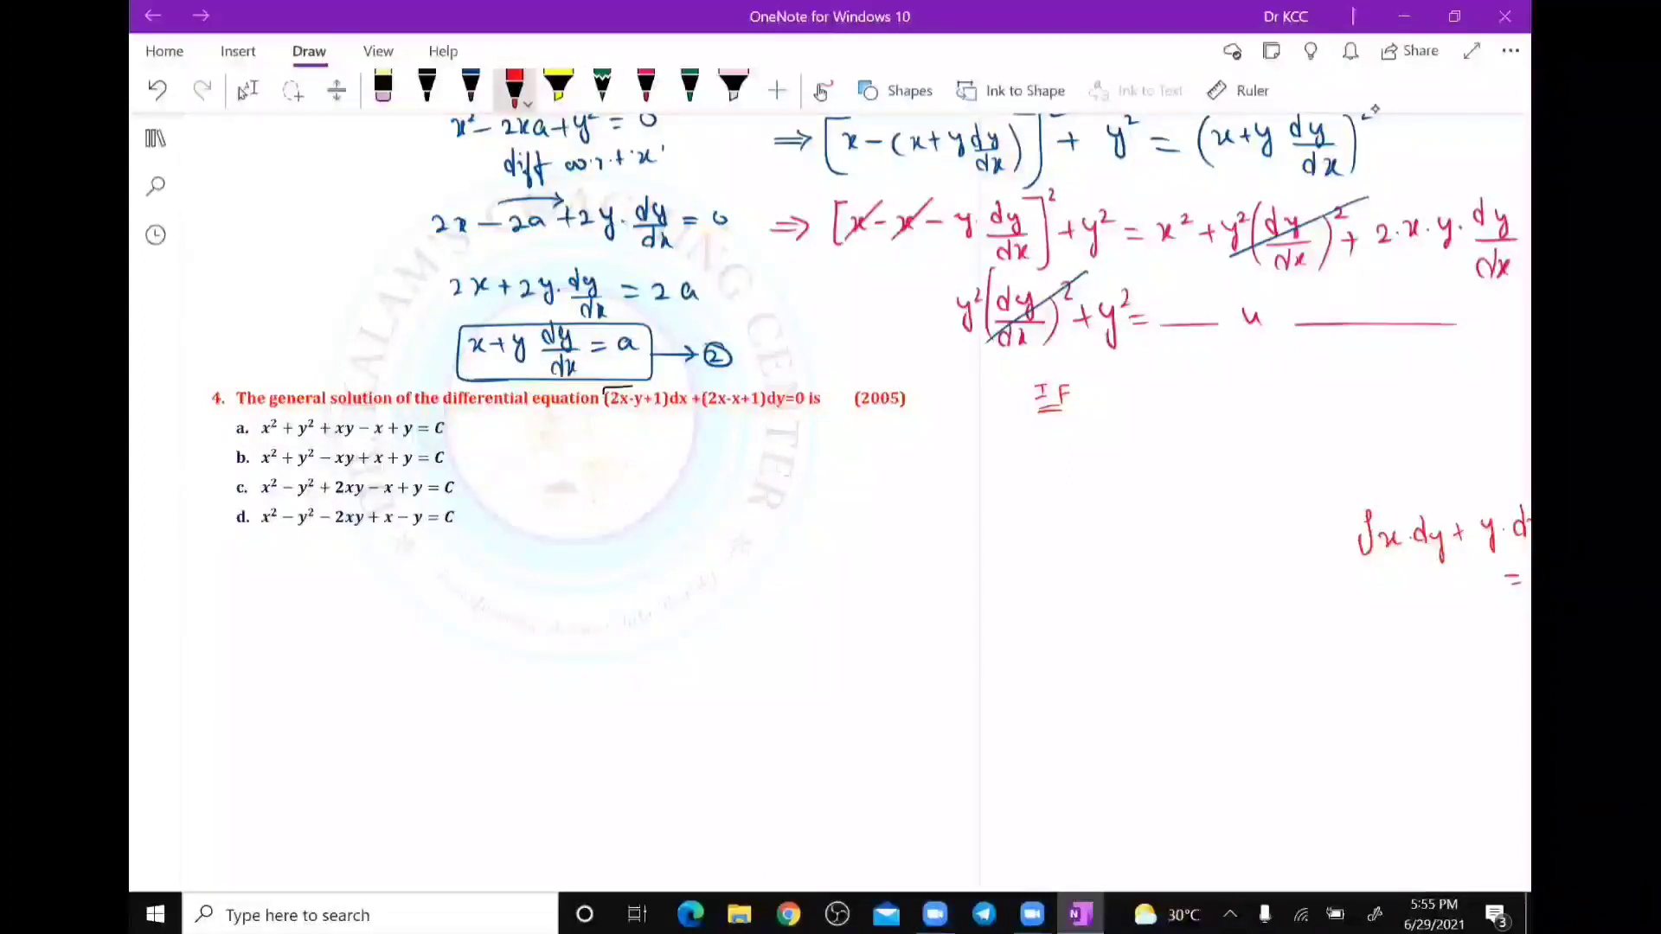
mouse_move(1013, 422)
mouse_down()
mouse_move(1013, 455)
mouse_move(1087, 444)
mouse_up()
mouse_move(1093, 441)
mouse_down()
mouse_move(1121, 450)
mouse_move(1132, 479)
mouse_up()
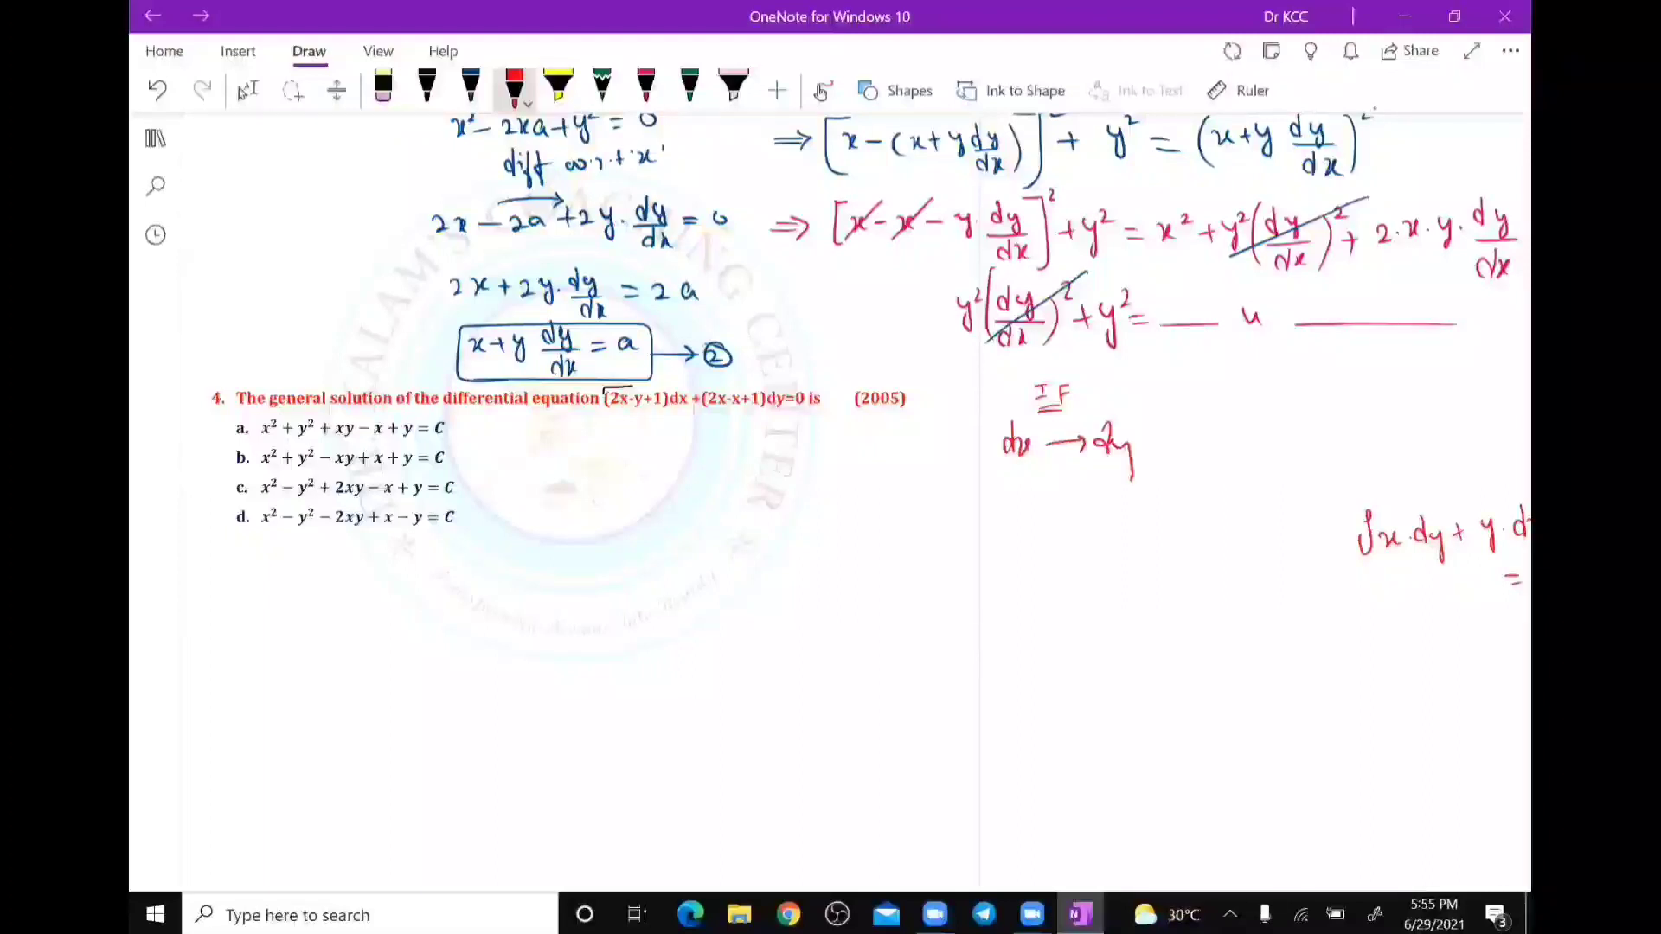
mouse_move(608, 412)
mouse_down()
mouse_move(735, 414)
mouse_move(819, 386)
mouse_move(613, 385)
mouse_move(606, 413)
mouse_up()
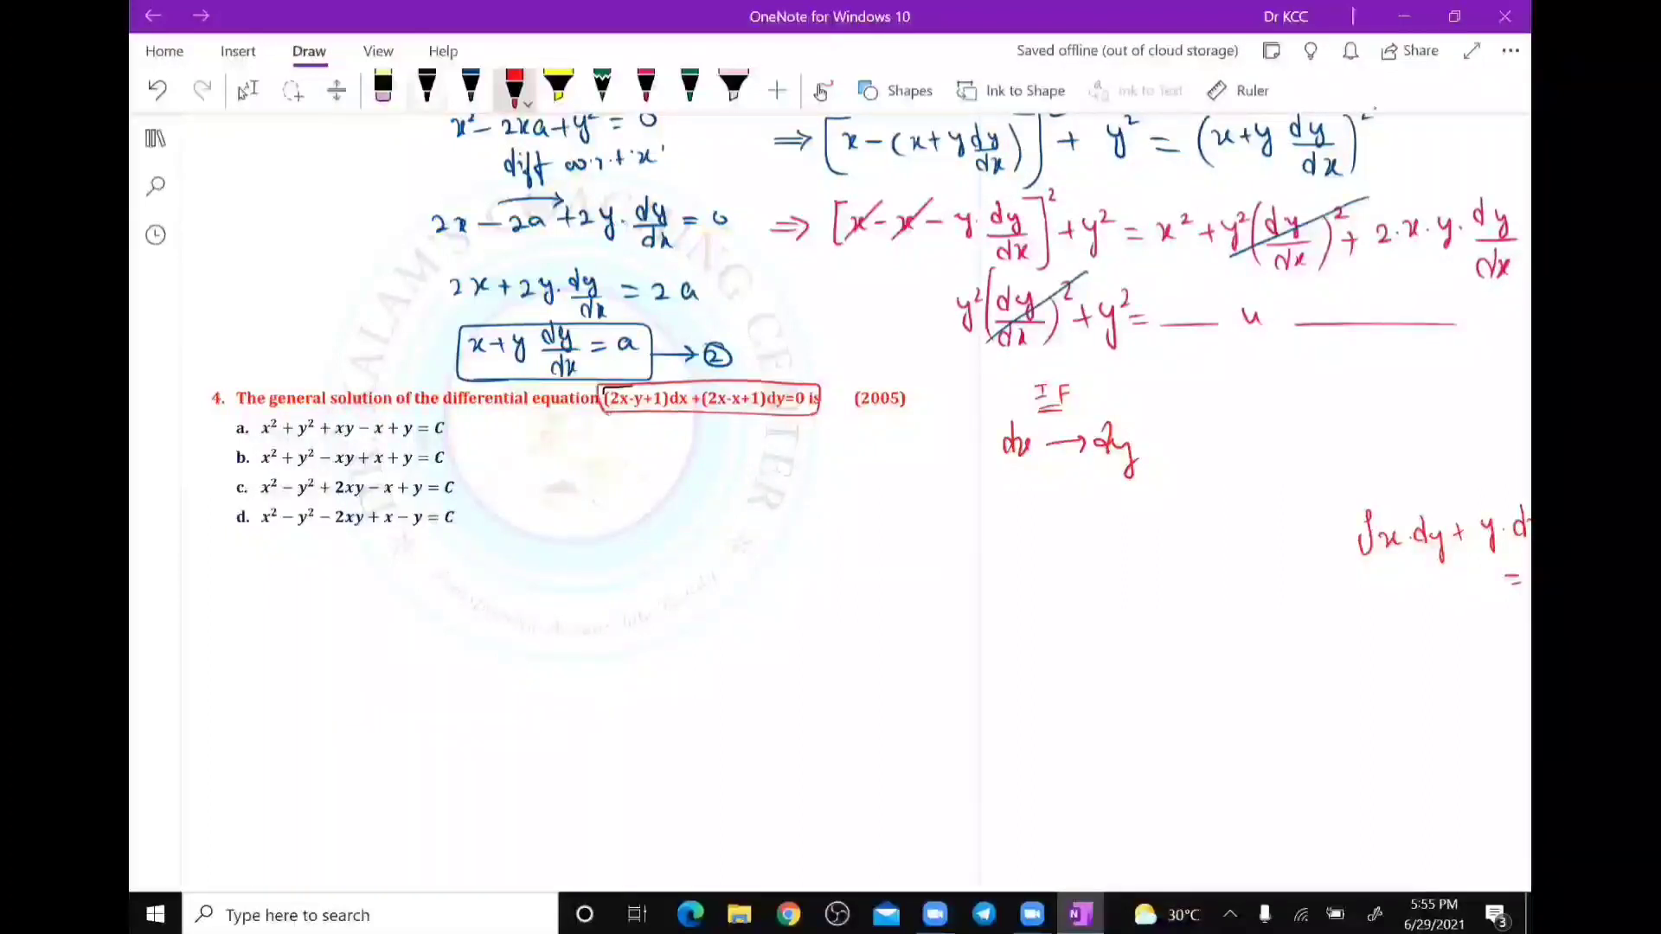
In black ink, begin rewriting the equation as (2x − y + 1)dx +.
click(426, 87)
drag(534, 472, 547, 486)
mouse_move(552, 469)
mouse_down()
mouse_move(560, 488)
mouse_move(591, 477)
mouse_move(617, 499)
mouse_move(647, 476)
mouse_up()
drag(640, 468, 640, 483)
drag(657, 466, 659, 484)
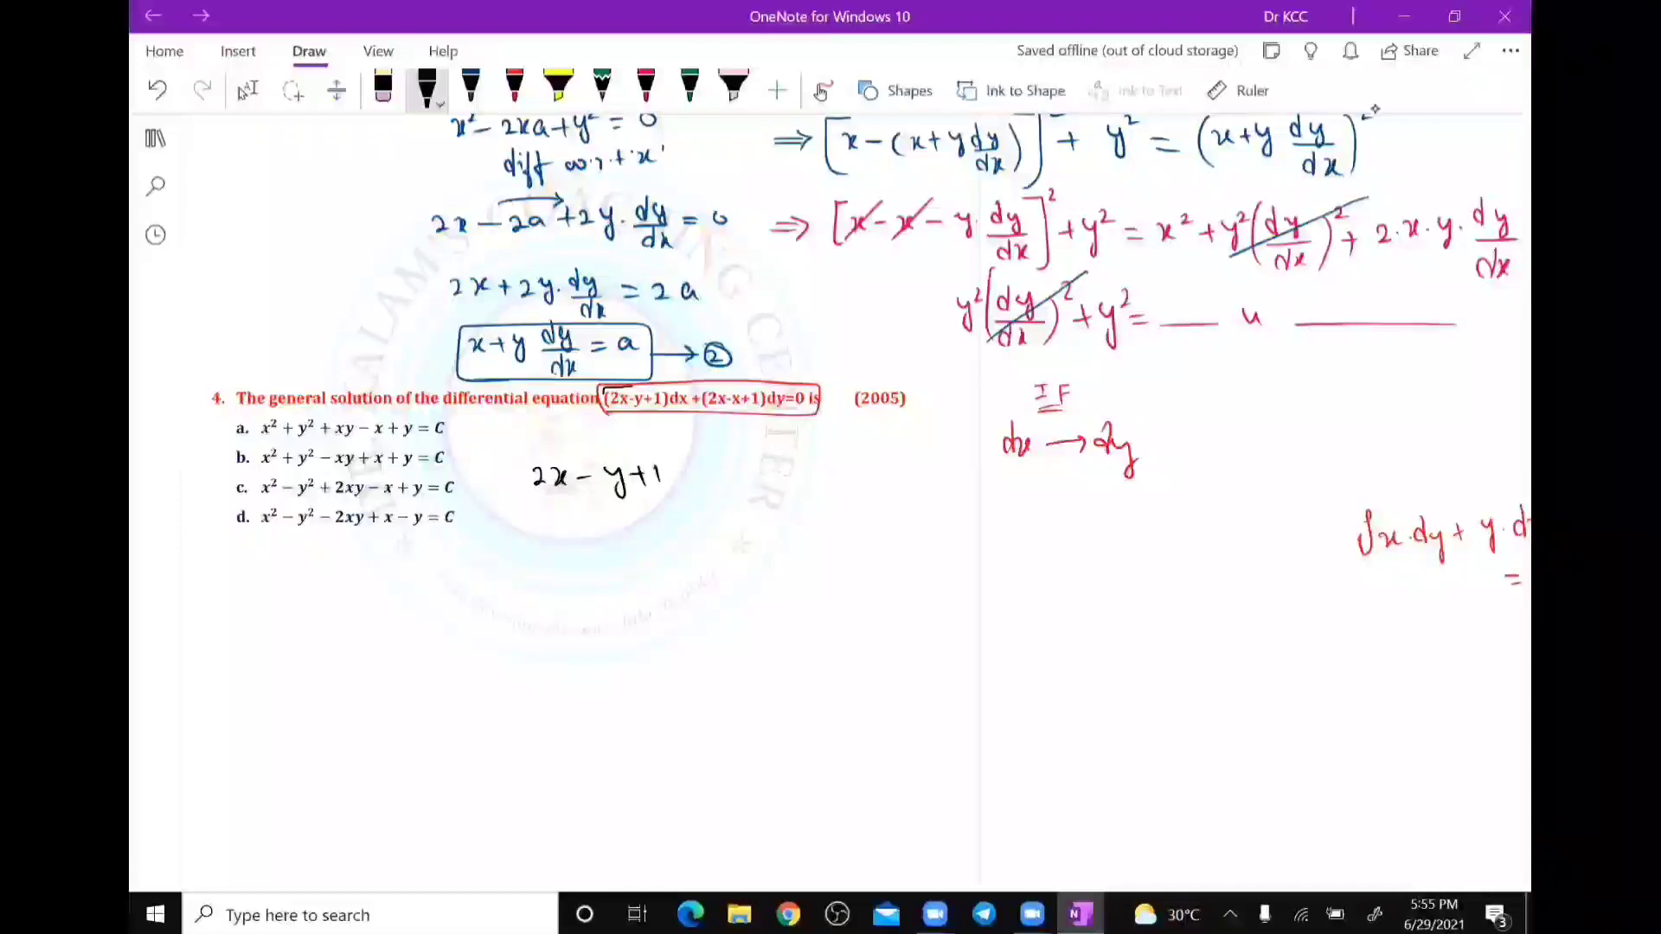
drag(530, 459, 526, 496)
drag(667, 459, 668, 489)
mouse_move(701, 460)
mouse_down()
mouse_move(705, 484)
mouse_move(740, 470)
mouse_up()
drag(733, 463, 755, 480)
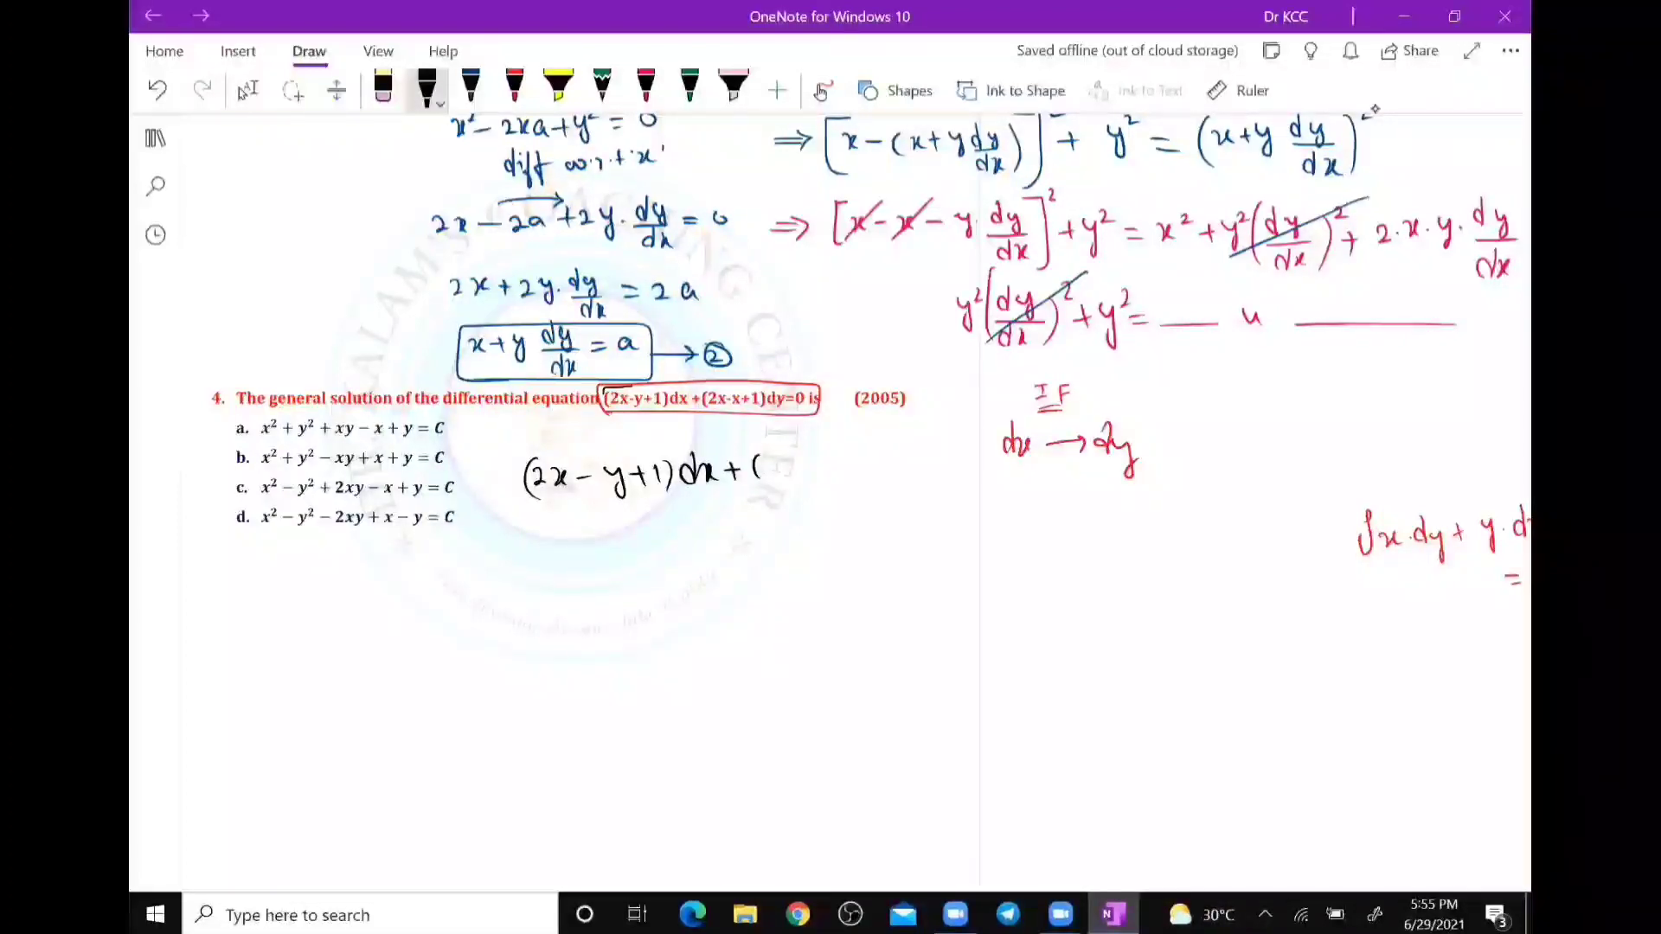
Draw an arrow from the printed equation, finish (2y − x + 1)dy = 0, and start the expansion with 2x.
mouse_move(722, 409)
mouse_down()
mouse_move(787, 497)
mouse_move(870, 478)
mouse_up()
mouse_move(876, 456)
mouse_down()
mouse_move(878, 478)
mouse_move(913, 470)
mouse_move(915, 495)
mouse_move(942, 463)
mouse_up()
drag(926, 470, 943, 470)
drag(962, 459, 959, 460)
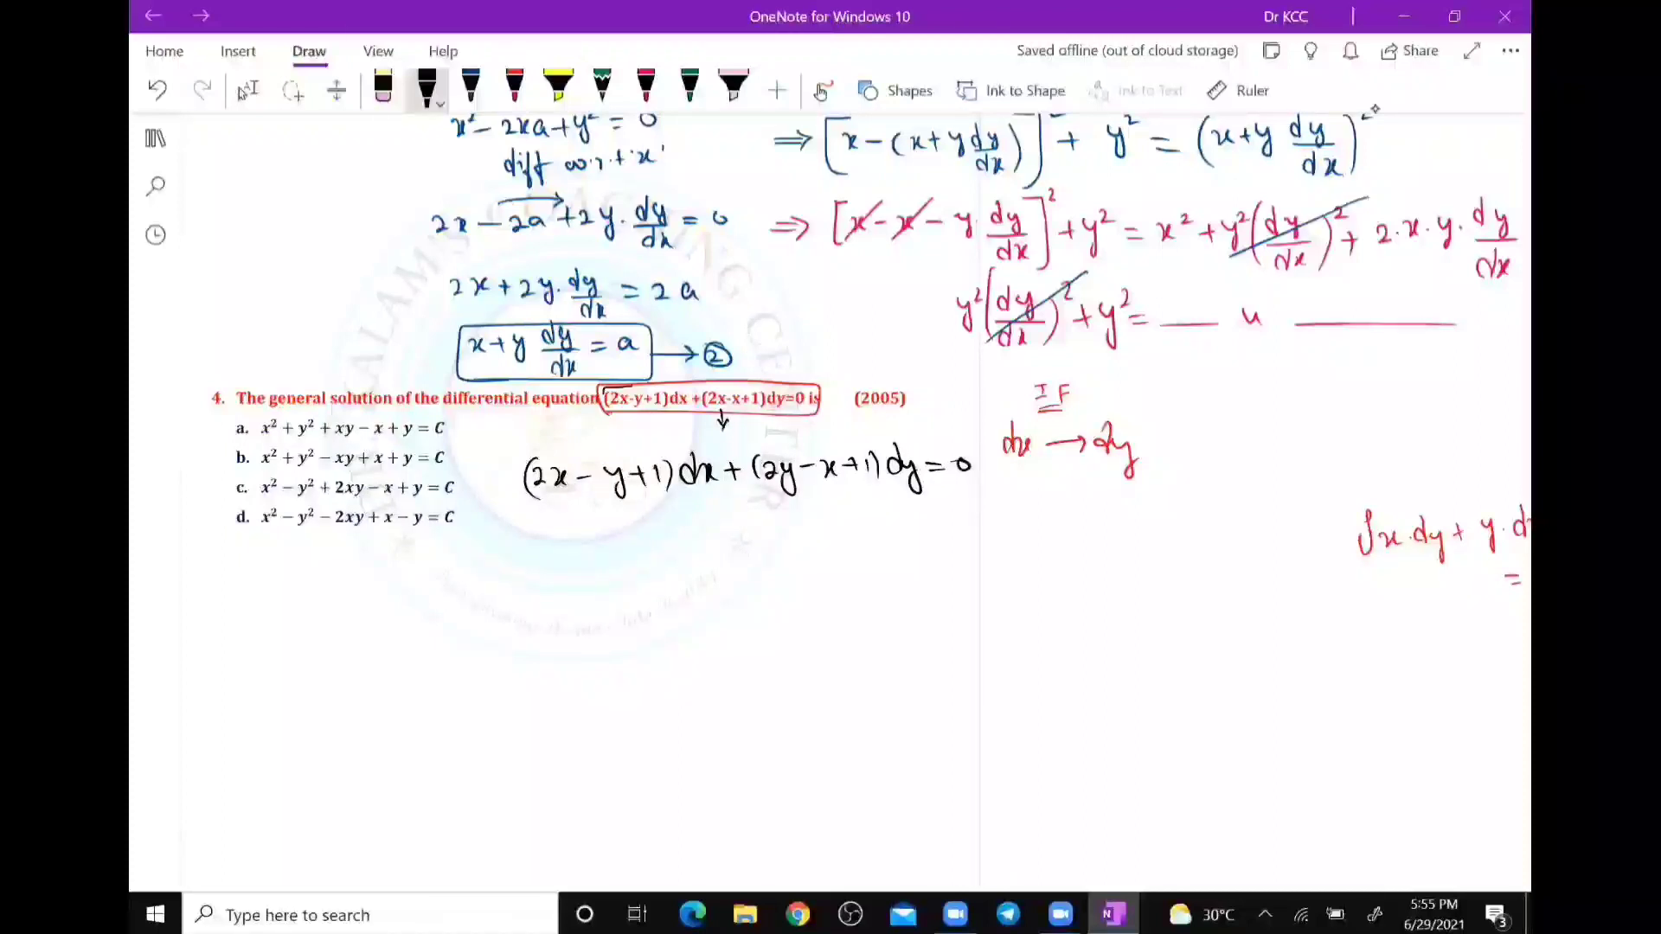
drag(520, 552, 545, 566)
mouse_move(554, 548)
mouse_down()
mouse_move(542, 568)
mouse_move(593, 539)
mouse_move(602, 566)
mouse_up()
Continue the black expansion with 2x·dx − y·dx + 1·dx +.
mouse_move(600, 549)
mouse_down()
mouse_move(589, 566)
mouse_move(711, 562)
mouse_up()
click(665, 559)
mouse_move(711, 539)
mouse_down()
mouse_move(696, 562)
mouse_move(736, 546)
mouse_up()
drag(728, 537, 729, 556)
drag(743, 535, 744, 557)
click(756, 546)
drag(781, 521, 779, 554)
mouse_move(783, 540)
mouse_down()
mouse_move(798, 536)
mouse_move(789, 553)
mouse_up()
drag(811, 546, 833, 544)
drag(822, 532, 822, 561)
drag(851, 540, 865, 552)
Finish the expansion with 2y·dy − x·dy + 1·dy.
drag(876, 535, 886, 567)
click(901, 544)
drag(922, 529, 914, 554)
mouse_move(931, 534)
mouse_down()
mouse_move(945, 570)
mouse_move(970, 542)
mouse_up()
drag(980, 526, 994, 541)
click(1006, 537)
mouse_move(993, 525)
mouse_down()
mouse_move(980, 544)
mouse_move(1036, 547)
mouse_move(1044, 564)
mouse_move(1088, 542)
mouse_up()
drag(1082, 534, 1082, 552)
drag(1096, 528, 1125, 554)
click(1100, 543)
drag(1130, 538, 1137, 567)
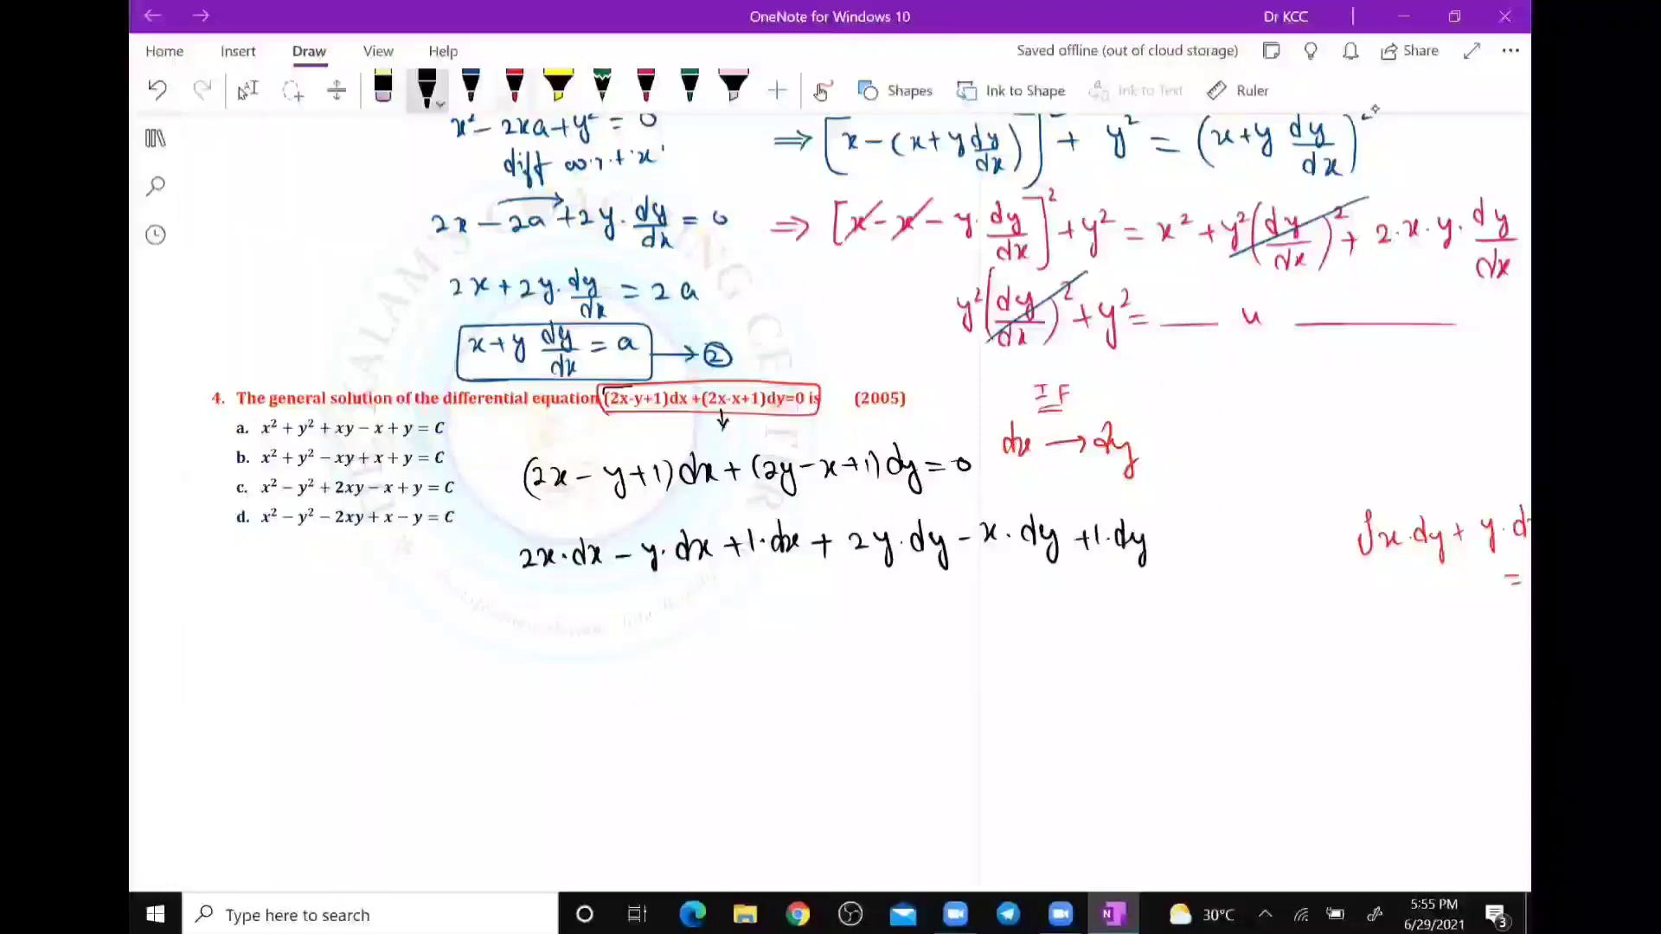
In dark blue ink, start the regrouped line ⇒ 2x·dx + 2y·dy +.
click(471, 87)
drag(422, 634, 517, 647)
drag(520, 633, 535, 644)
click(549, 641)
drag(569, 625, 562, 645)
drag(578, 634, 642, 640)
drag(636, 632, 636, 648)
drag(645, 633, 653, 643)
drag(654, 630, 661, 631)
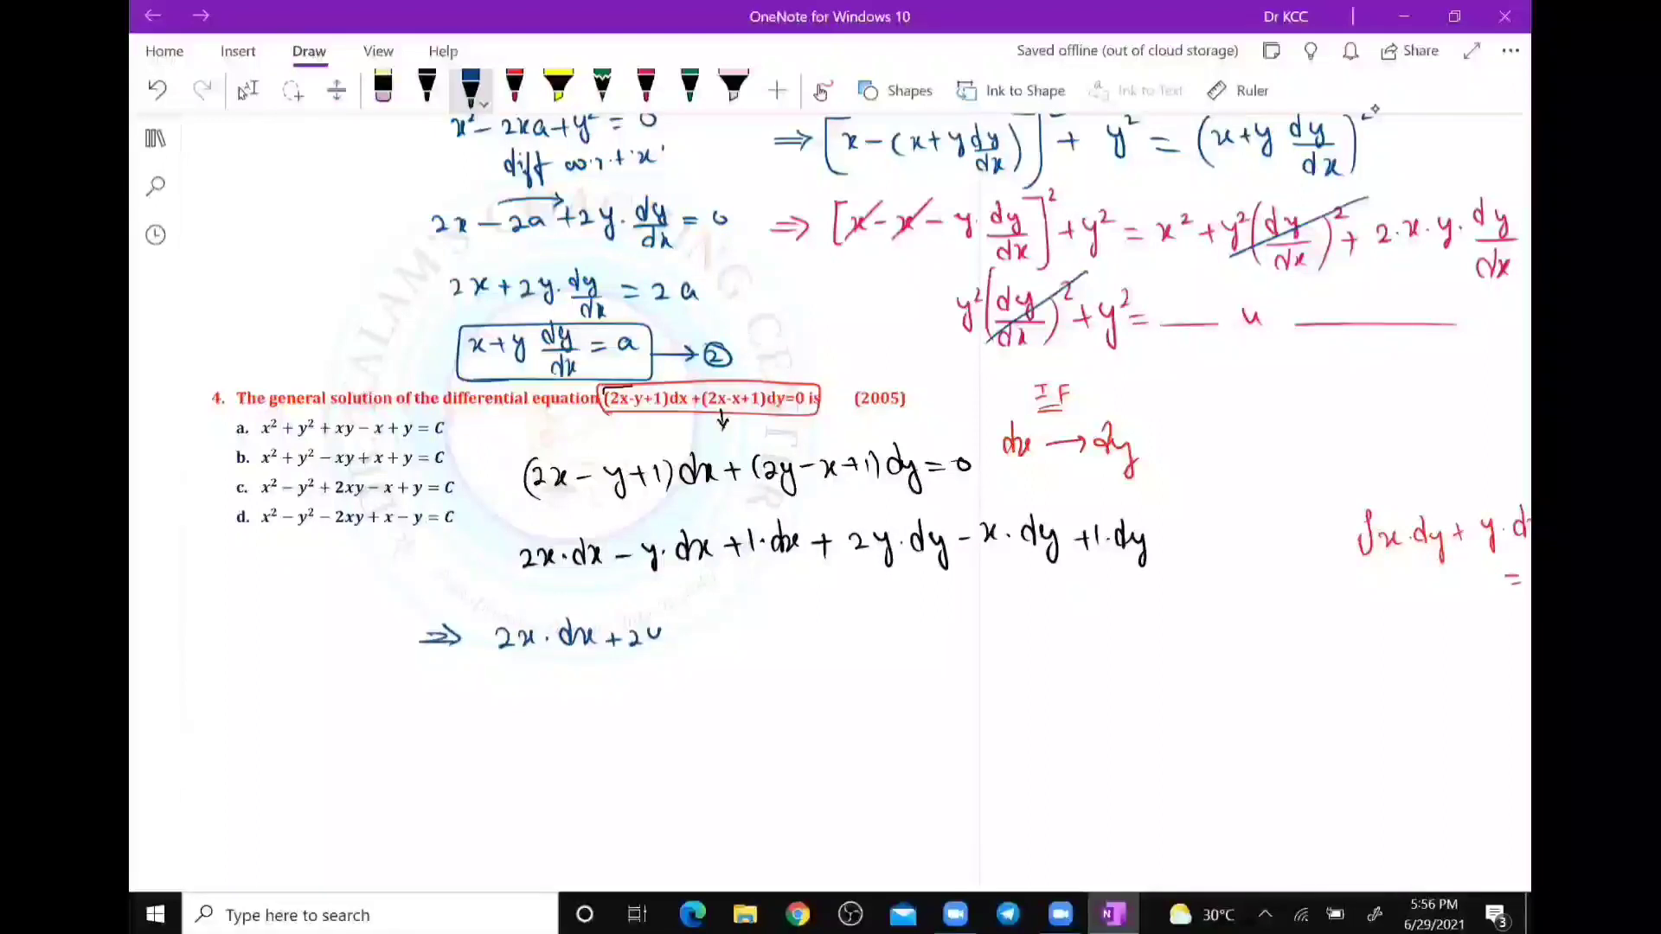
drag(661, 631, 661, 662)
click(675, 641)
drag(699, 640, 701, 622)
drag(711, 635, 718, 662)
drag(734, 640, 748, 640)
mouse_move(741, 631)
mouse_down()
mouse_move(740, 647)
mouse_move(761, 641)
mouse_up()
Continue the regrouped line with 1·dx + 1·dy − x·.
click(776, 636)
drag(803, 633, 804, 613)
drag(812, 630, 816, 644)
mouse_move(832, 633)
mouse_down()
mouse_move(855, 633)
mouse_move(843, 649)
mouse_up()
drag(864, 625, 866, 645)
click(877, 637)
drag(902, 610, 900, 642)
mouse_move(910, 626)
mouse_down()
mouse_move(922, 663)
mouse_move(955, 625)
mouse_up()
drag(966, 616, 970, 636)
click(990, 629)
drag(1002, 606, 1004, 635)
drag(1017, 613, 1034, 632)
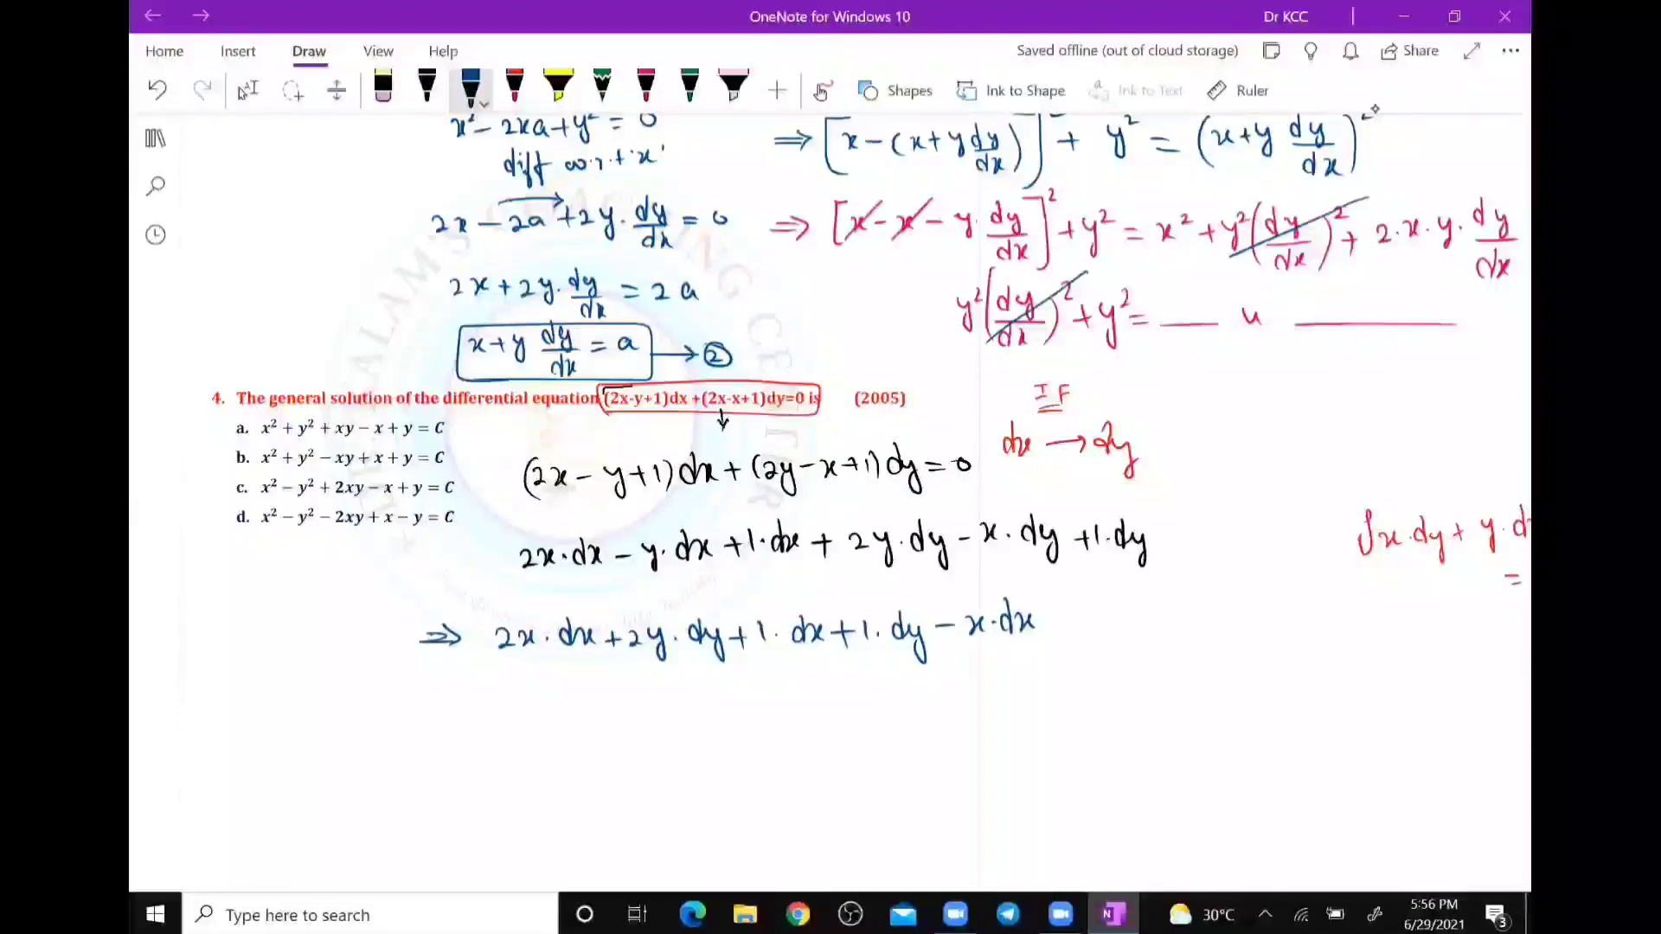
Undo the mistaken dx, write dy instead, and end the line with − y·dx = 0.
key(ctrl+z)
key(ctrl+z)
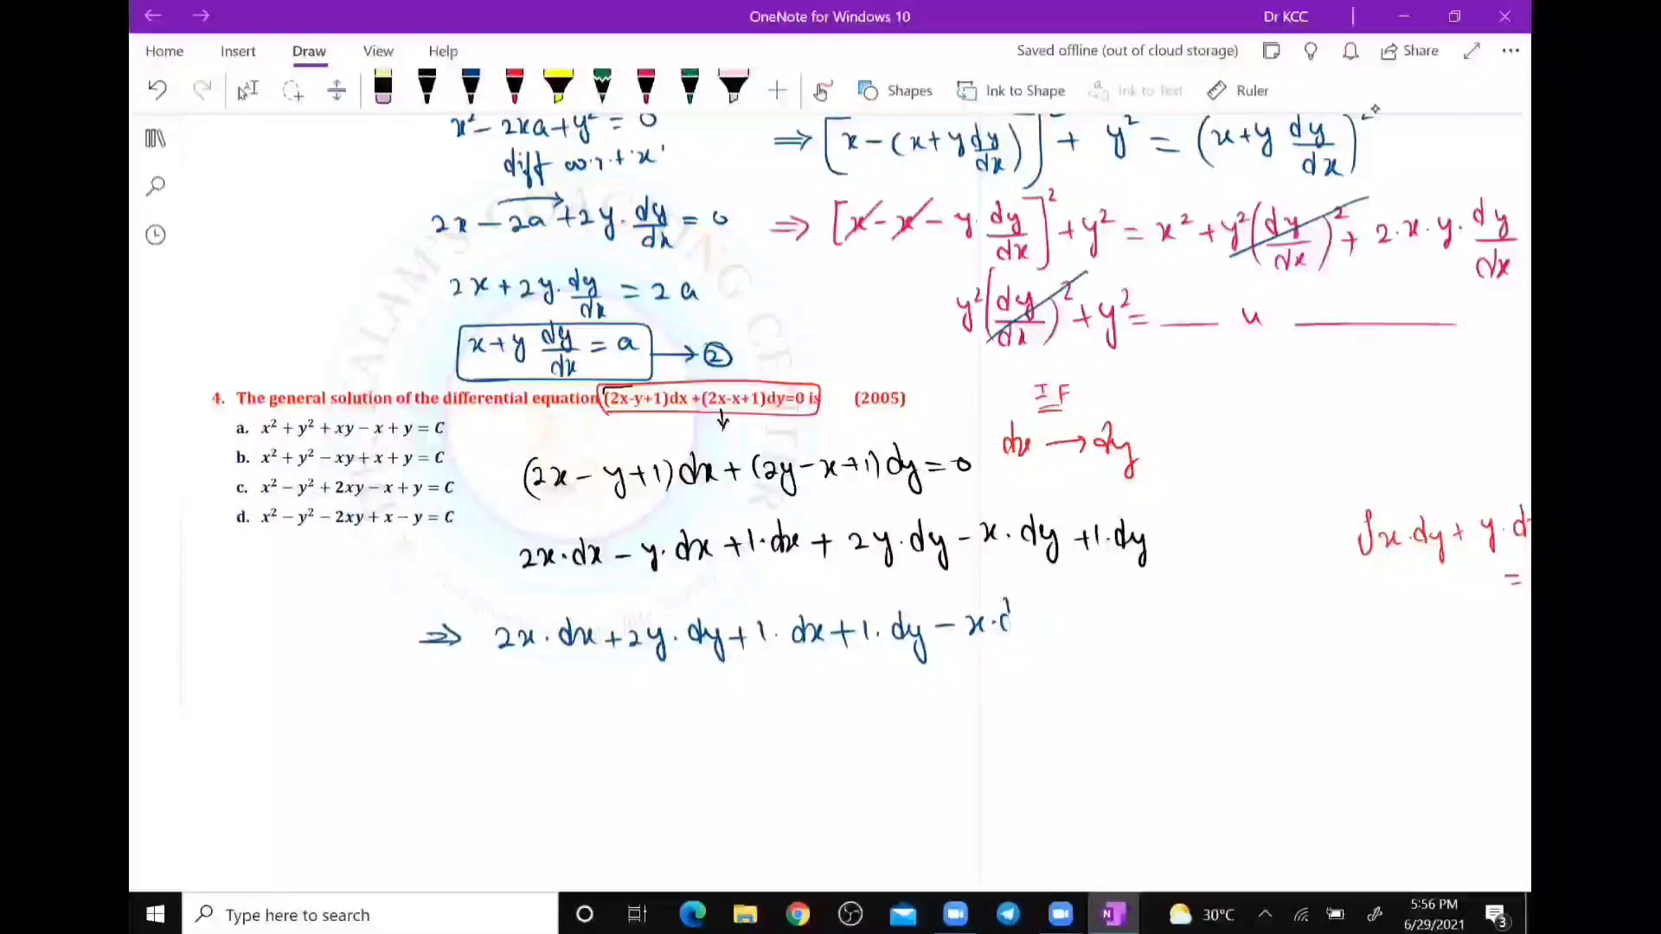
click(471, 87)
drag(1021, 616, 1042, 658)
click(1089, 607)
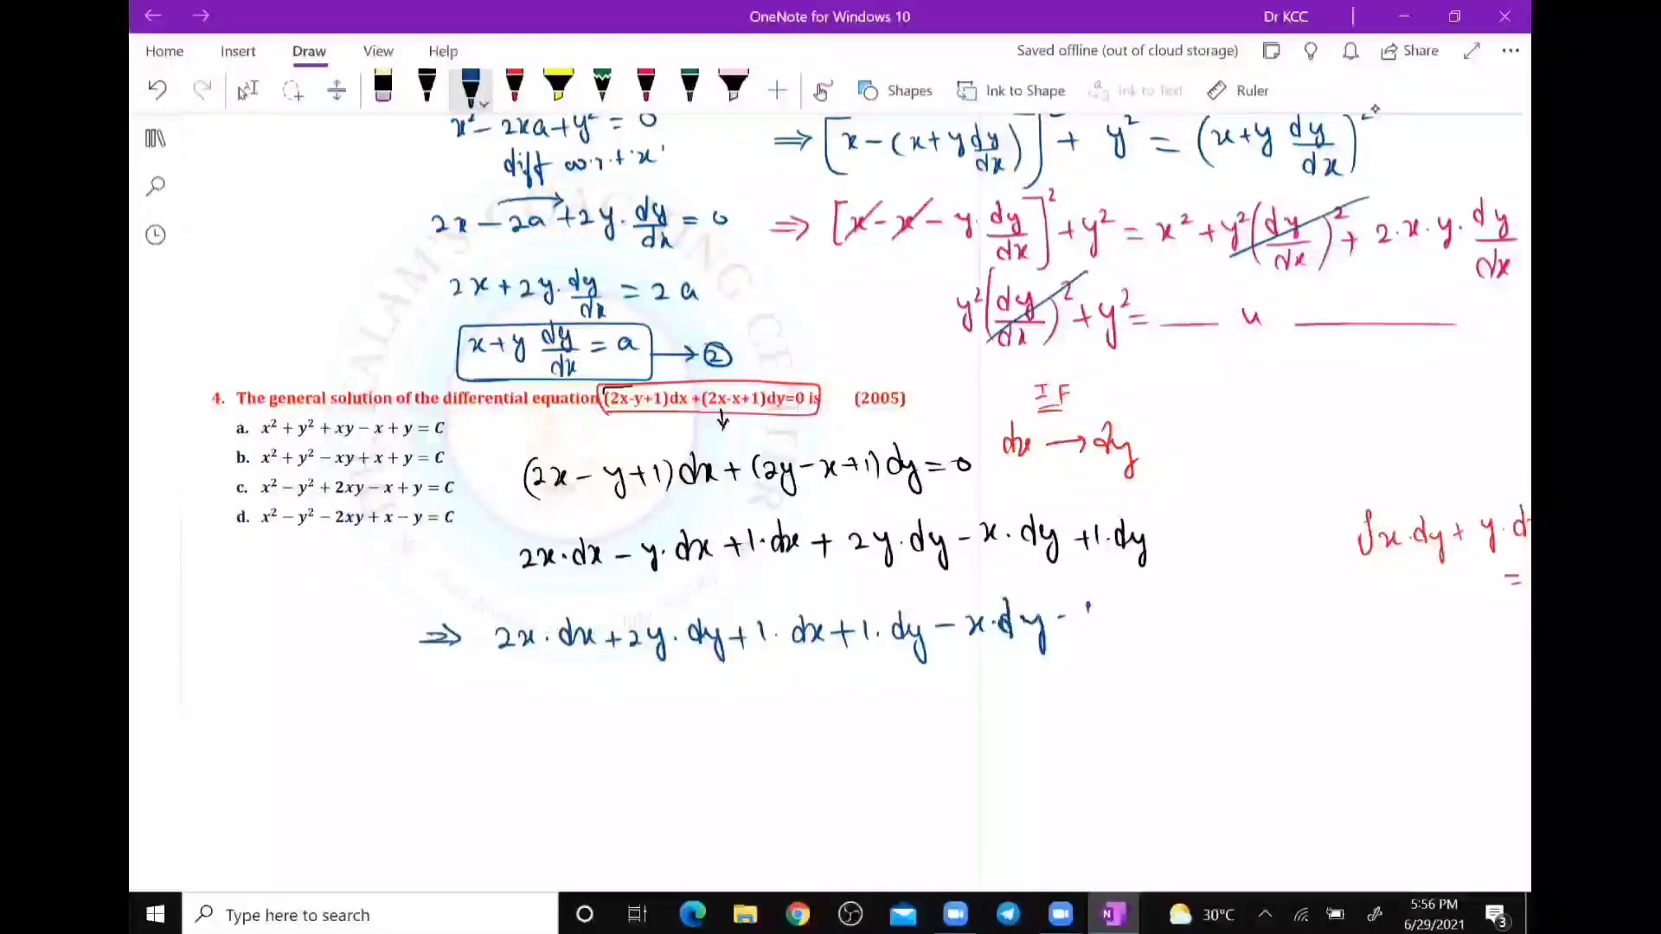
drag(1088, 606, 1104, 647)
click(1125, 617)
drag(1151, 612, 1153, 590)
mouse_move(1161, 608)
mouse_down()
mouse_move(1178, 625)
mouse_move(1217, 607)
mouse_up()
drag(1198, 618, 1217, 617)
drag(1239, 598, 1237, 600)
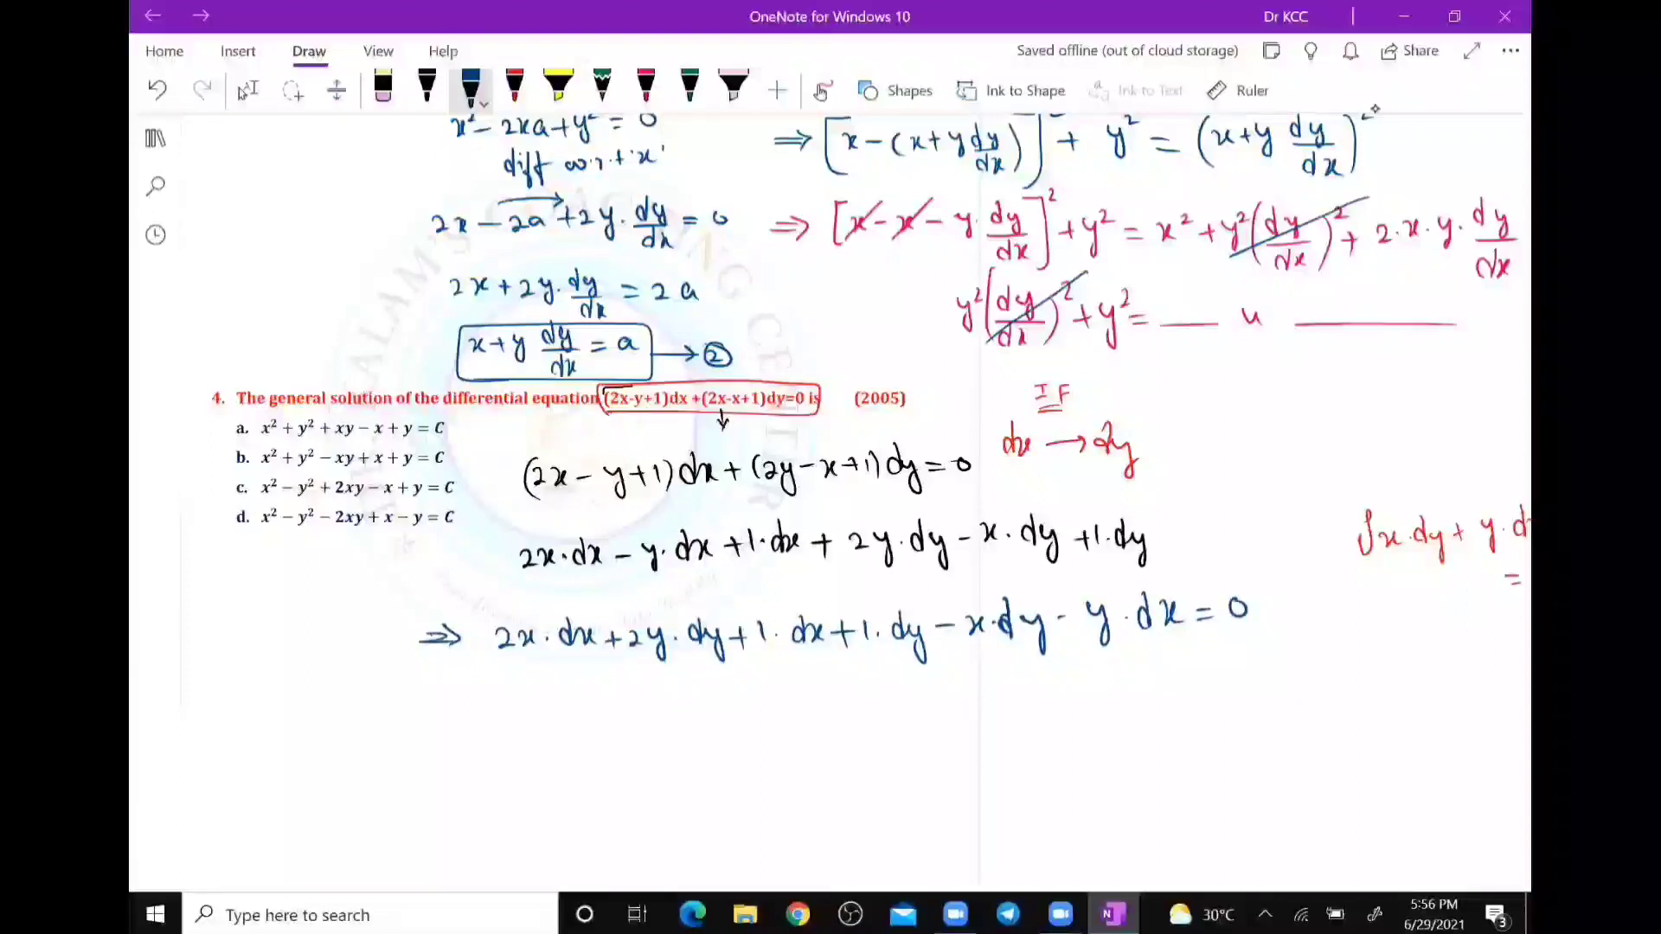
Write the [2B5] tag after = 0 in blue, then switch to red ink.
drag(1292, 594, 1291, 620)
drag(1309, 595, 1353, 620)
drag(1371, 588, 1372, 621)
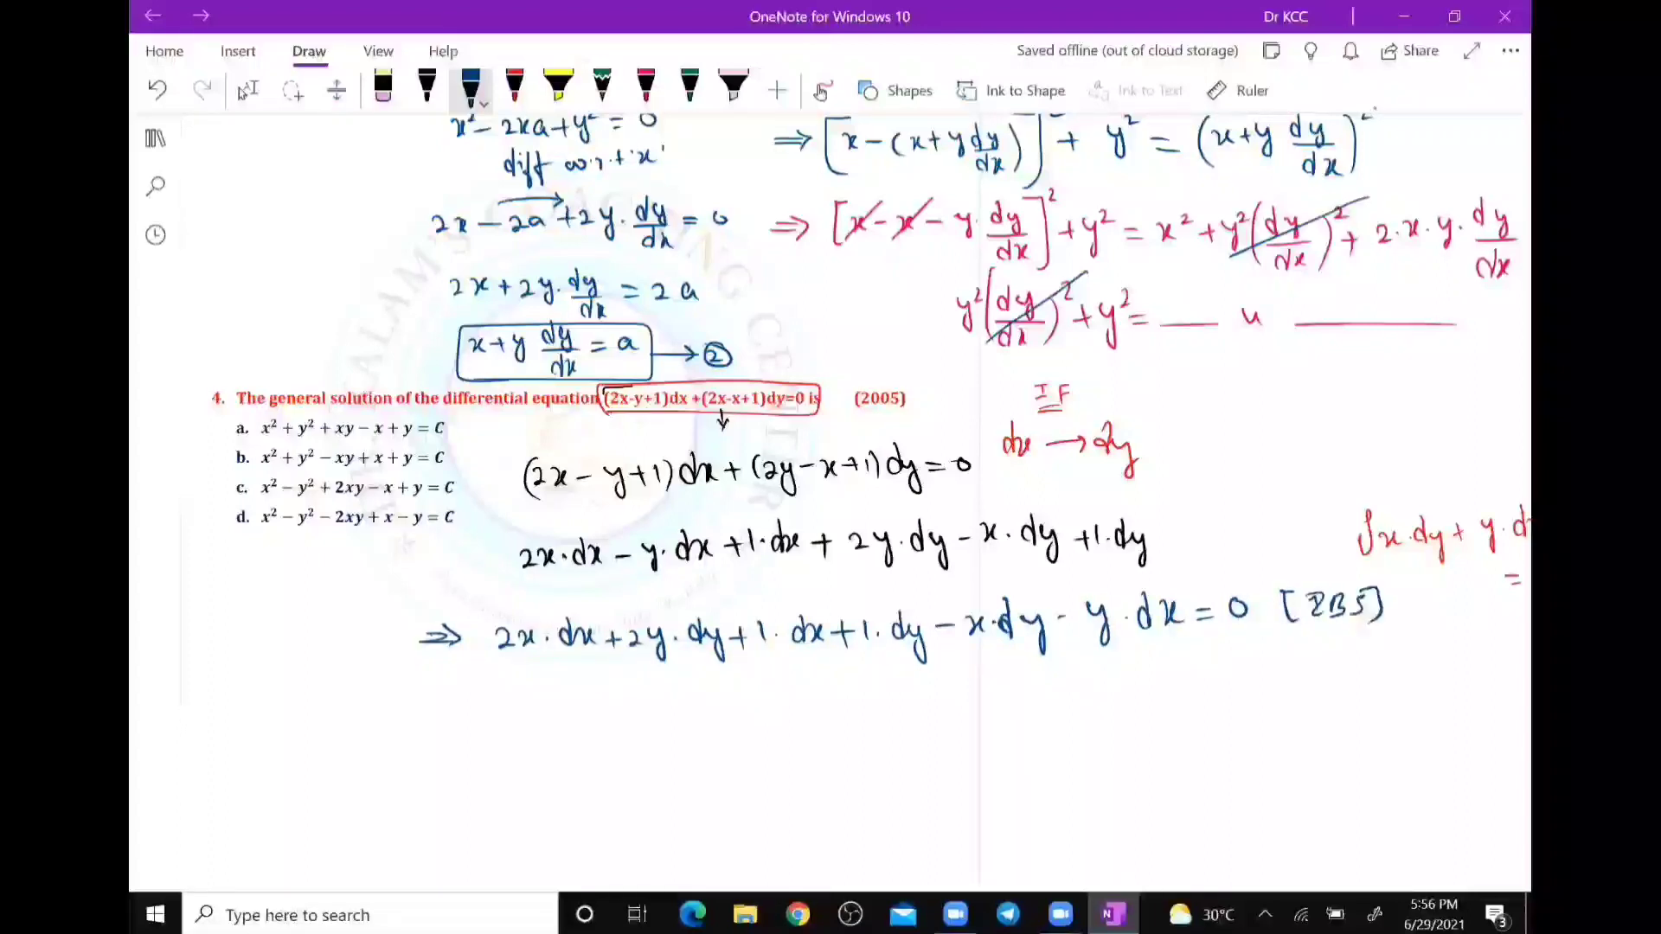
click(427, 87)
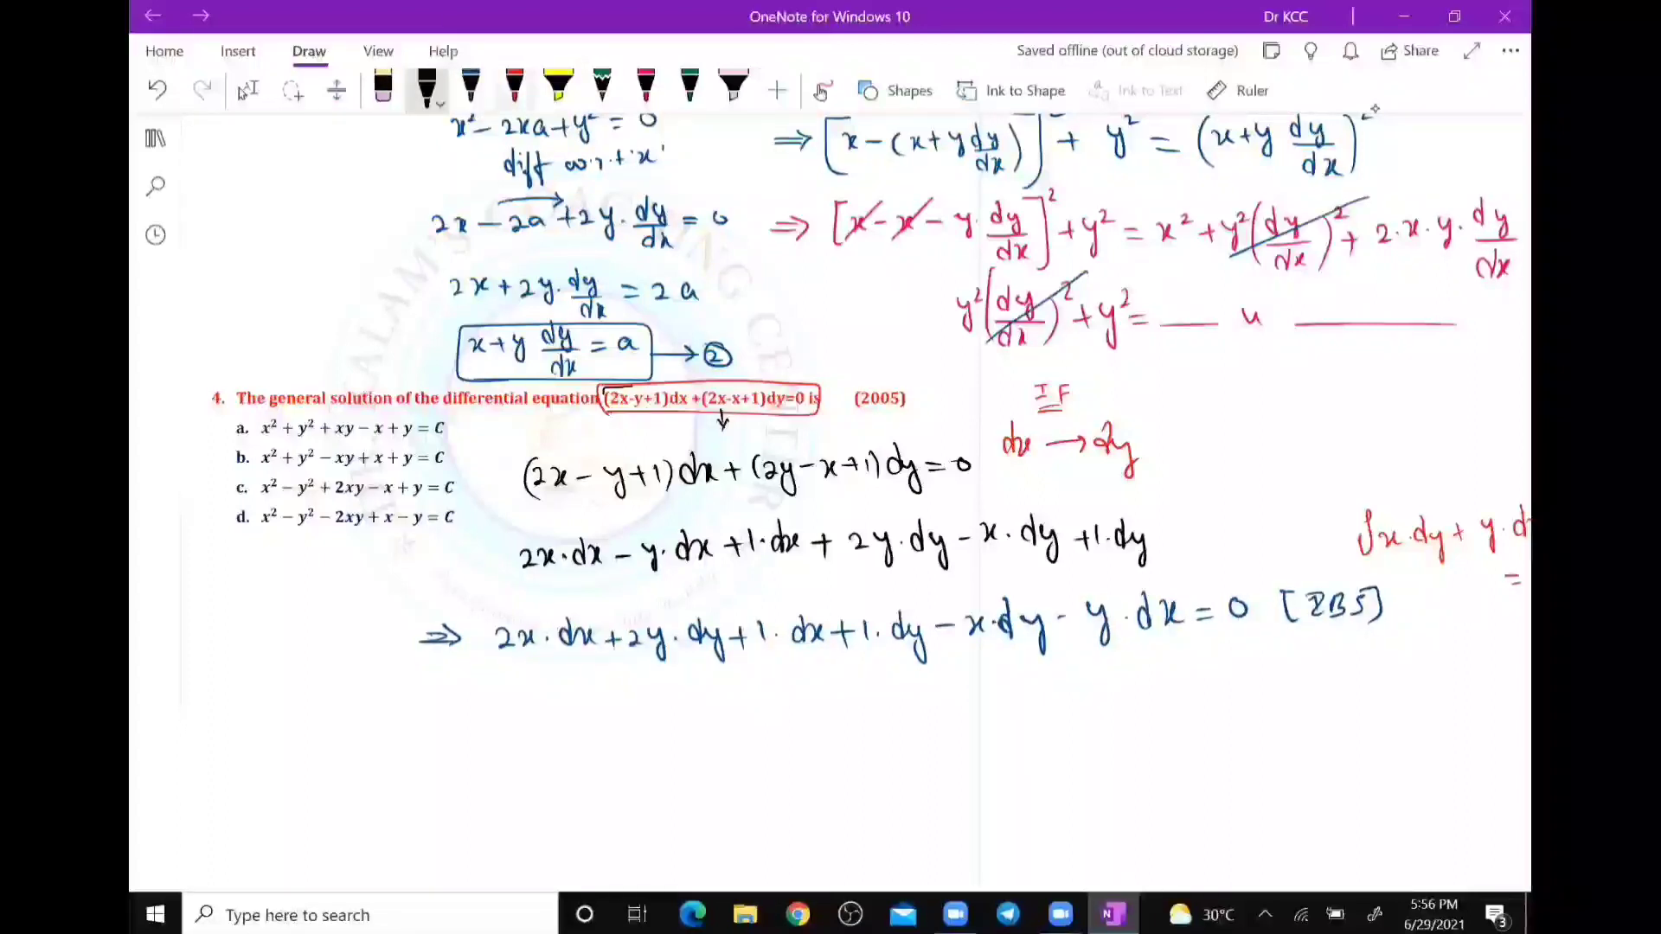
click(515, 87)
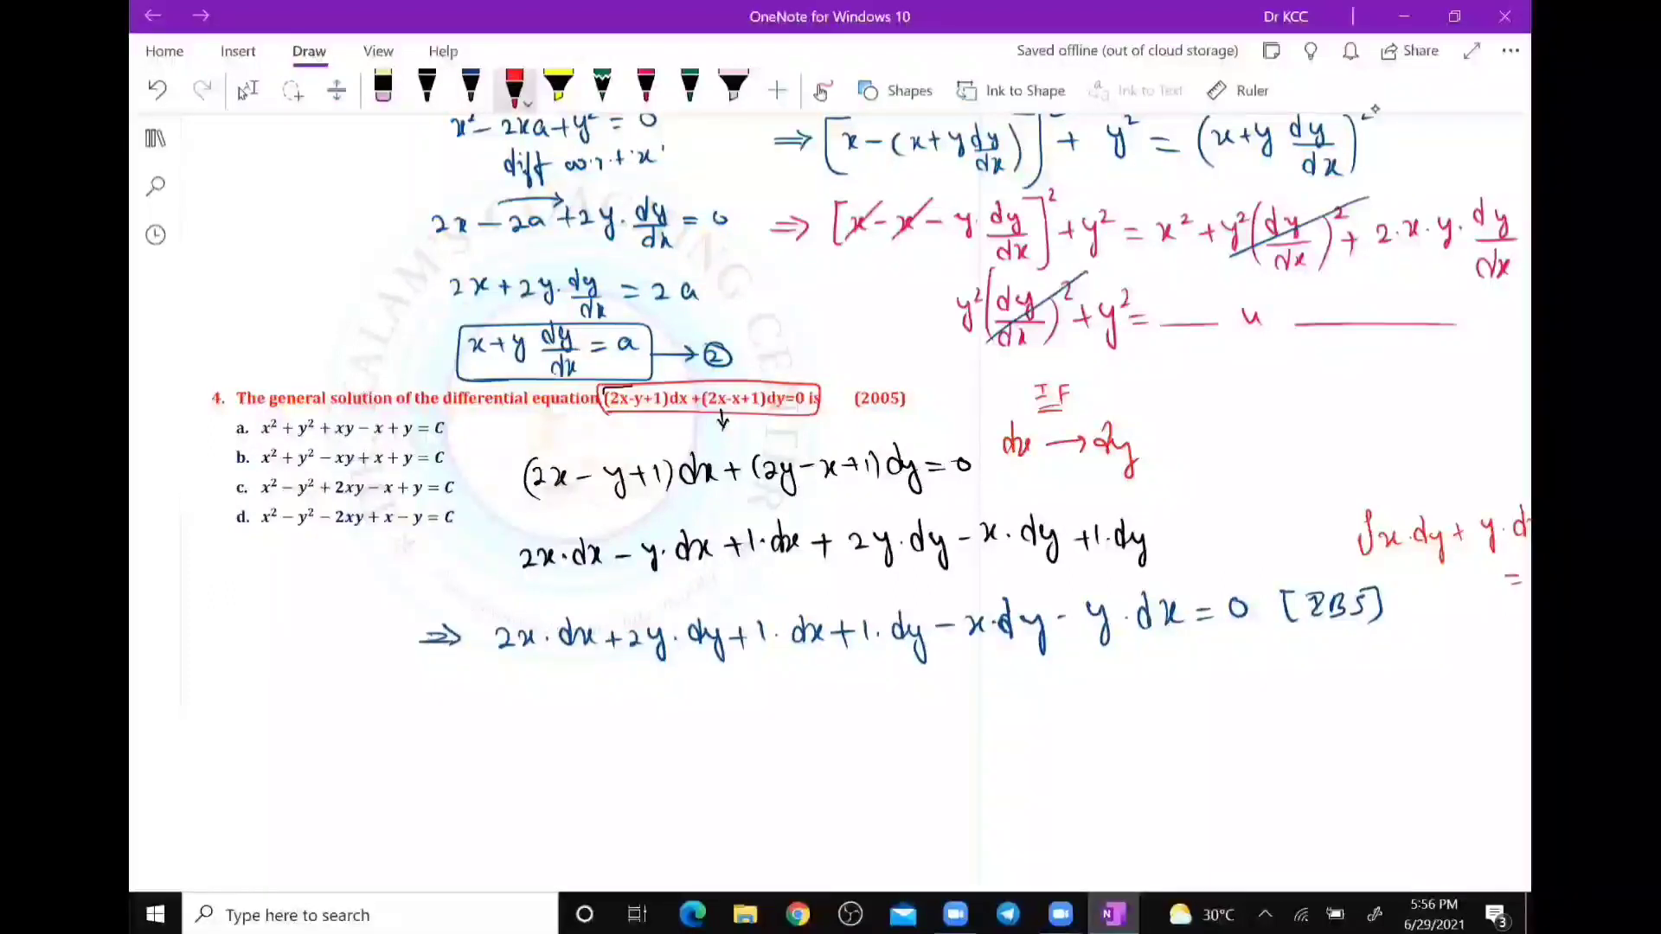
Put integral signs before 2x·dx, 2y·dy, 1·dx and 1·dy.
drag(497, 612, 473, 679)
drag(634, 625, 617, 666)
drag(757, 601, 741, 663)
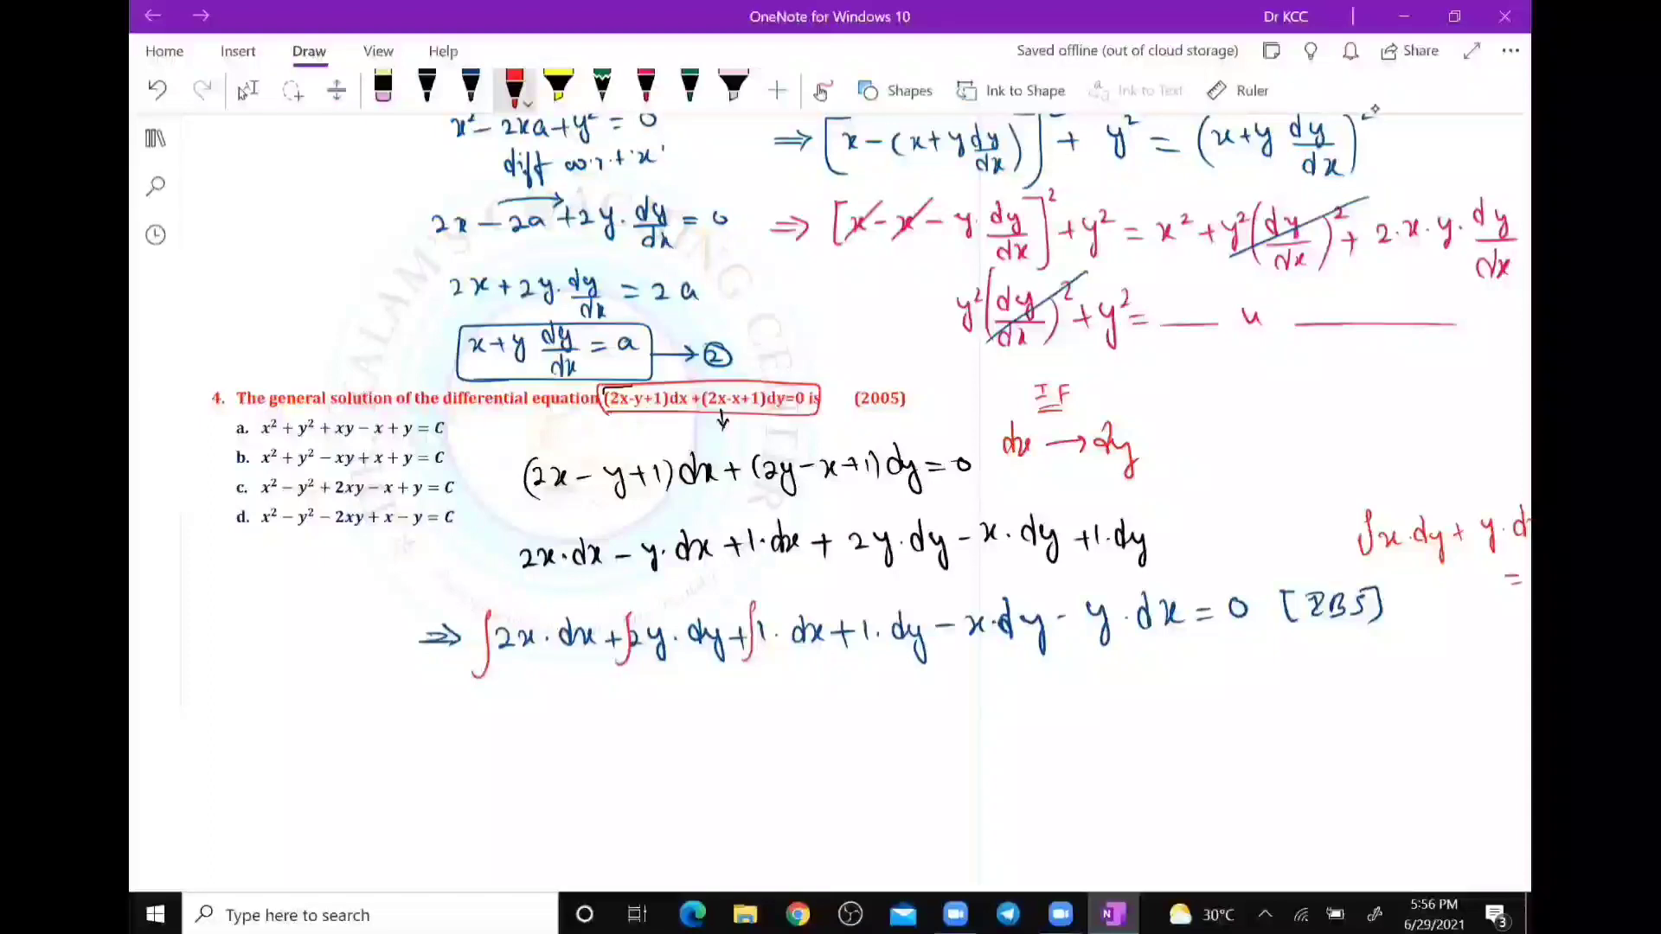
drag(868, 597, 853, 662)
Write the integrated result 2x²/2 + 2y²/2 + x + y below in red.
drag(478, 722, 493, 738)
mouse_move(491, 719)
mouse_down()
mouse_move(525, 729)
mouse_move(504, 763)
mouse_up()
drag(533, 738, 549, 738)
mouse_move(541, 729)
mouse_down()
mouse_move(541, 749)
mouse_move(590, 738)
mouse_move(610, 754)
mouse_move(640, 730)
mouse_up()
mouse_move(581, 753)
mouse_down()
mouse_move(639, 755)
mouse_move(631, 779)
mouse_up()
drag(645, 745, 668, 745)
drag(657, 736, 656, 759)
drag(682, 734, 690, 753)
drag(715, 746, 734, 746)
mouse_move(725, 733)
mouse_down()
mouse_move(725, 762)
mouse_move(758, 746)
mouse_up()
mouse_move(772, 725)
mouse_down()
mouse_move(761, 774)
mouse_move(816, 737)
mouse_up()
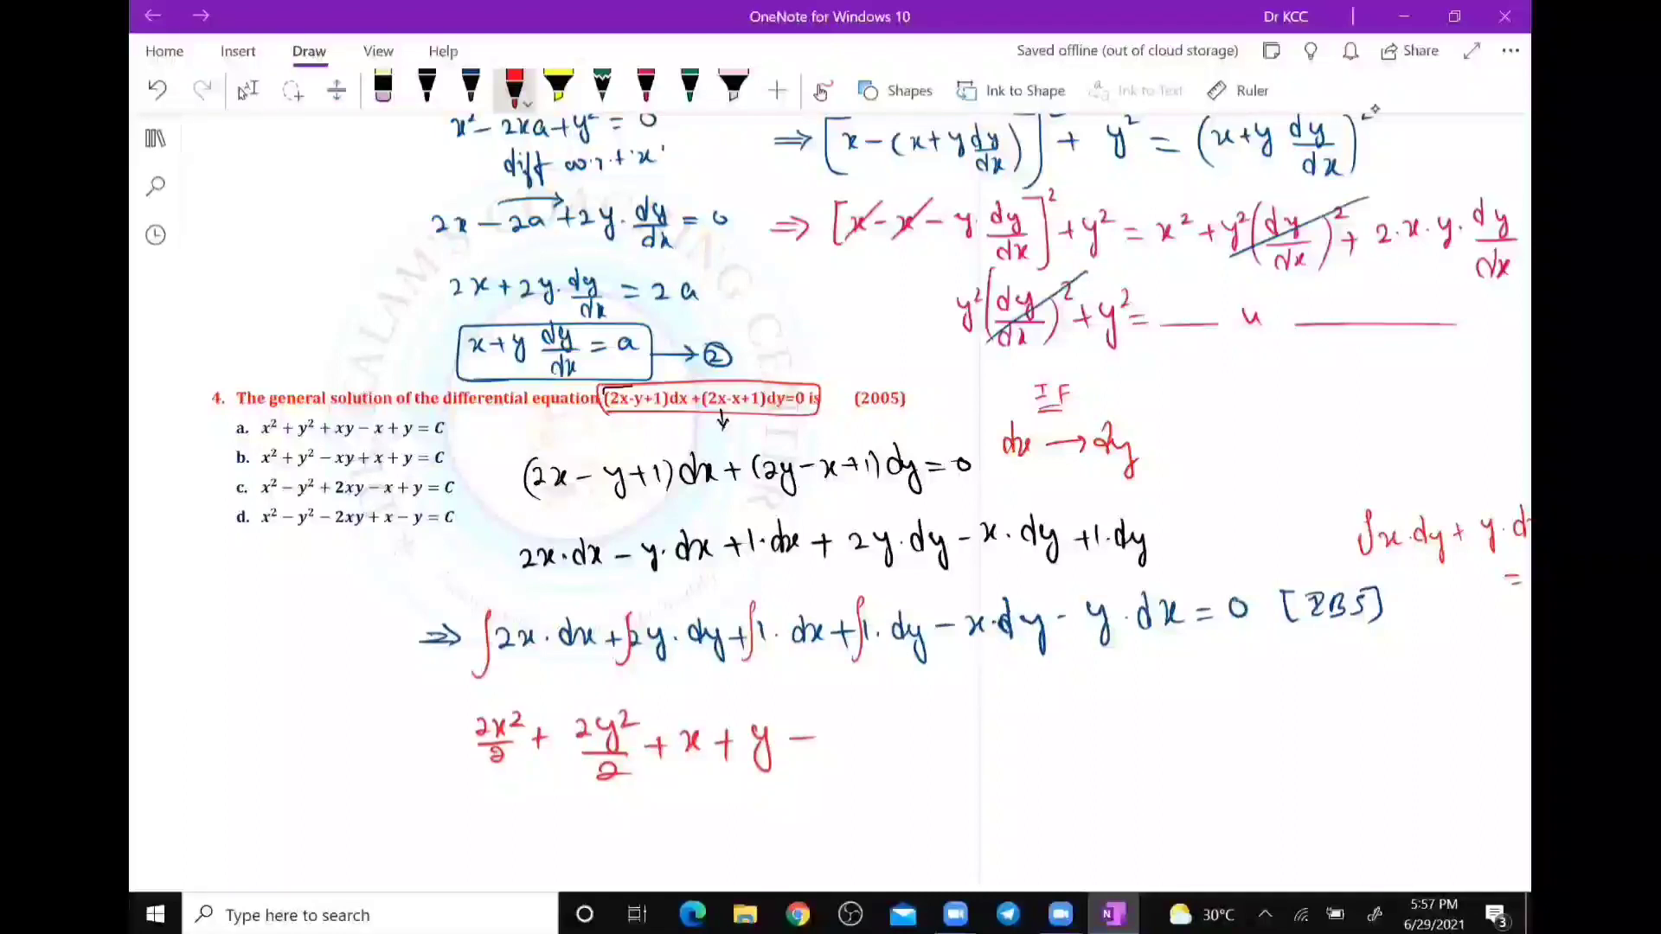
Double-underline x·dy − y·dx and begin rewriting it as −x·dy + under the hook arrow.
drag(970, 648, 1182, 637)
mouse_move(969, 650)
mouse_down()
mouse_move(1179, 641)
mouse_move(1255, 660)
mouse_move(1237, 699)
mouse_up()
drag(1242, 689, 1277, 698)
drag(1298, 692, 1301, 680)
mouse_move(1308, 691)
mouse_down()
mouse_move(1327, 724)
mouse_move(1347, 692)
mouse_up()
mouse_move(1342, 684)
mouse_down()
mouse_move(1340, 703)
mouse_move(1360, 692)
mouse_move(1380, 716)
mouse_up()
Finish the red rewrite as −x·dy + y·dx.
click(1405, 701)
drag(1421, 680, 1417, 699)
drag(1432, 680, 1443, 694)
drag(1449, 678, 1436, 695)
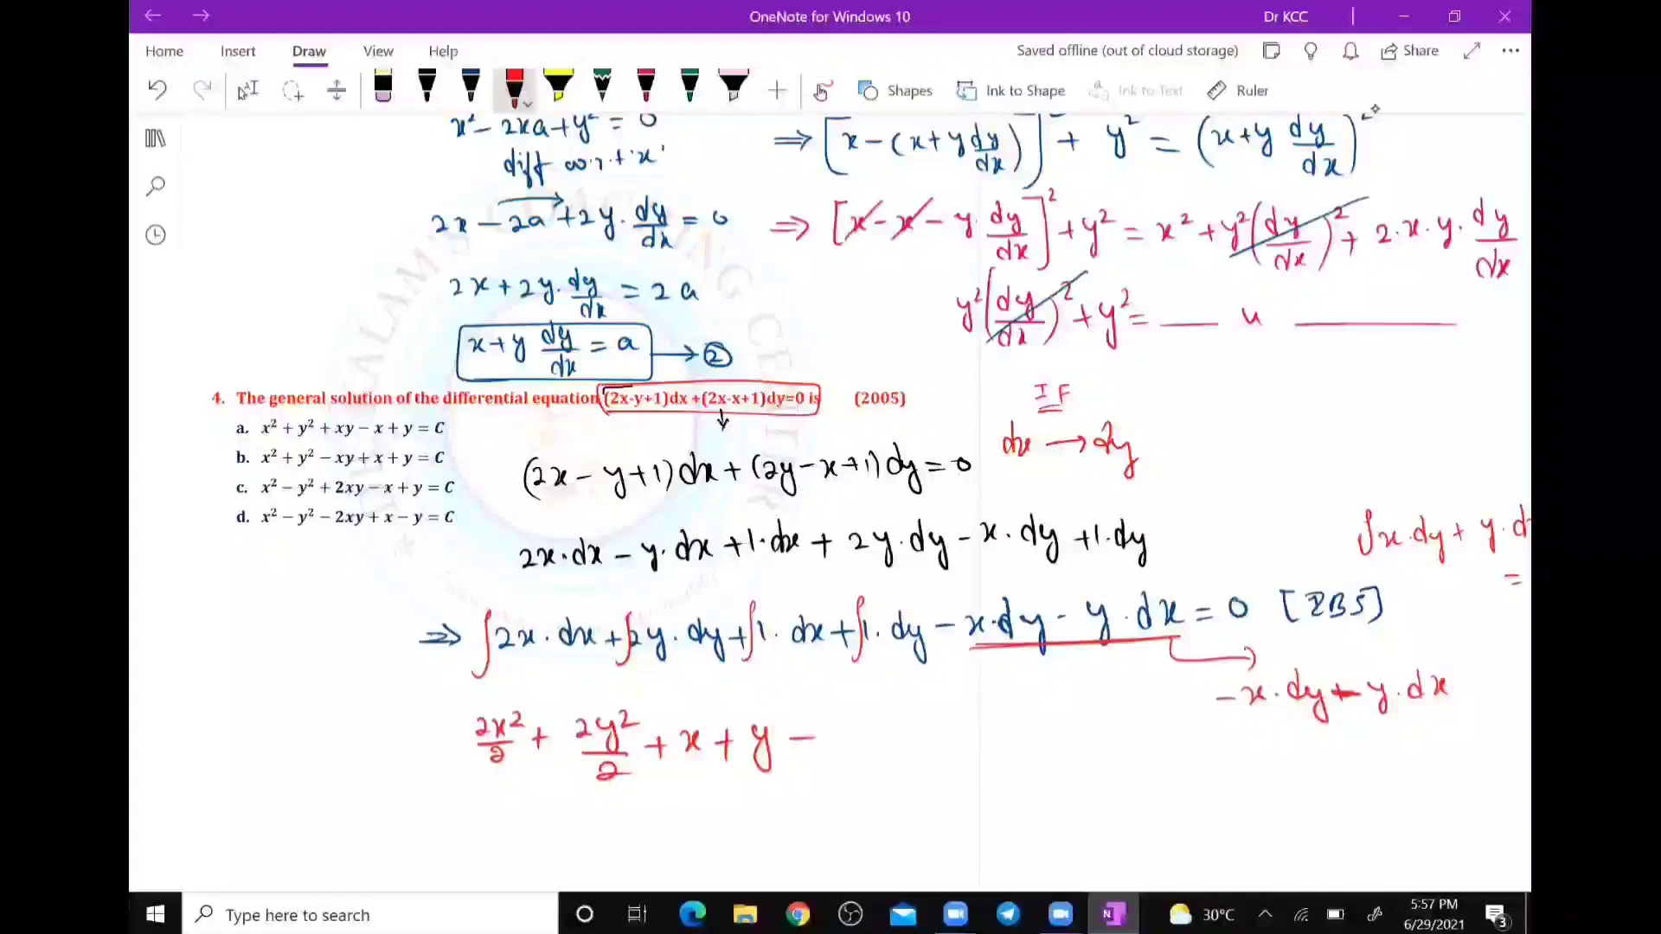
Regroup it on the next line as −[x dy + y dx], then take the dark blue pen.
drag(1225, 744, 1246, 742)
drag(1189, 763, 1232, 771)
drag(1253, 751, 1277, 770)
drag(1302, 753, 1298, 768)
drag(1308, 755, 1324, 792)
drag(1342, 763, 1356, 761)
drag(1375, 754, 1352, 775)
mouse_move(1389, 747)
mouse_down()
mouse_move(1385, 777)
mouse_move(1437, 764)
mouse_up()
drag(1444, 723, 1447, 772)
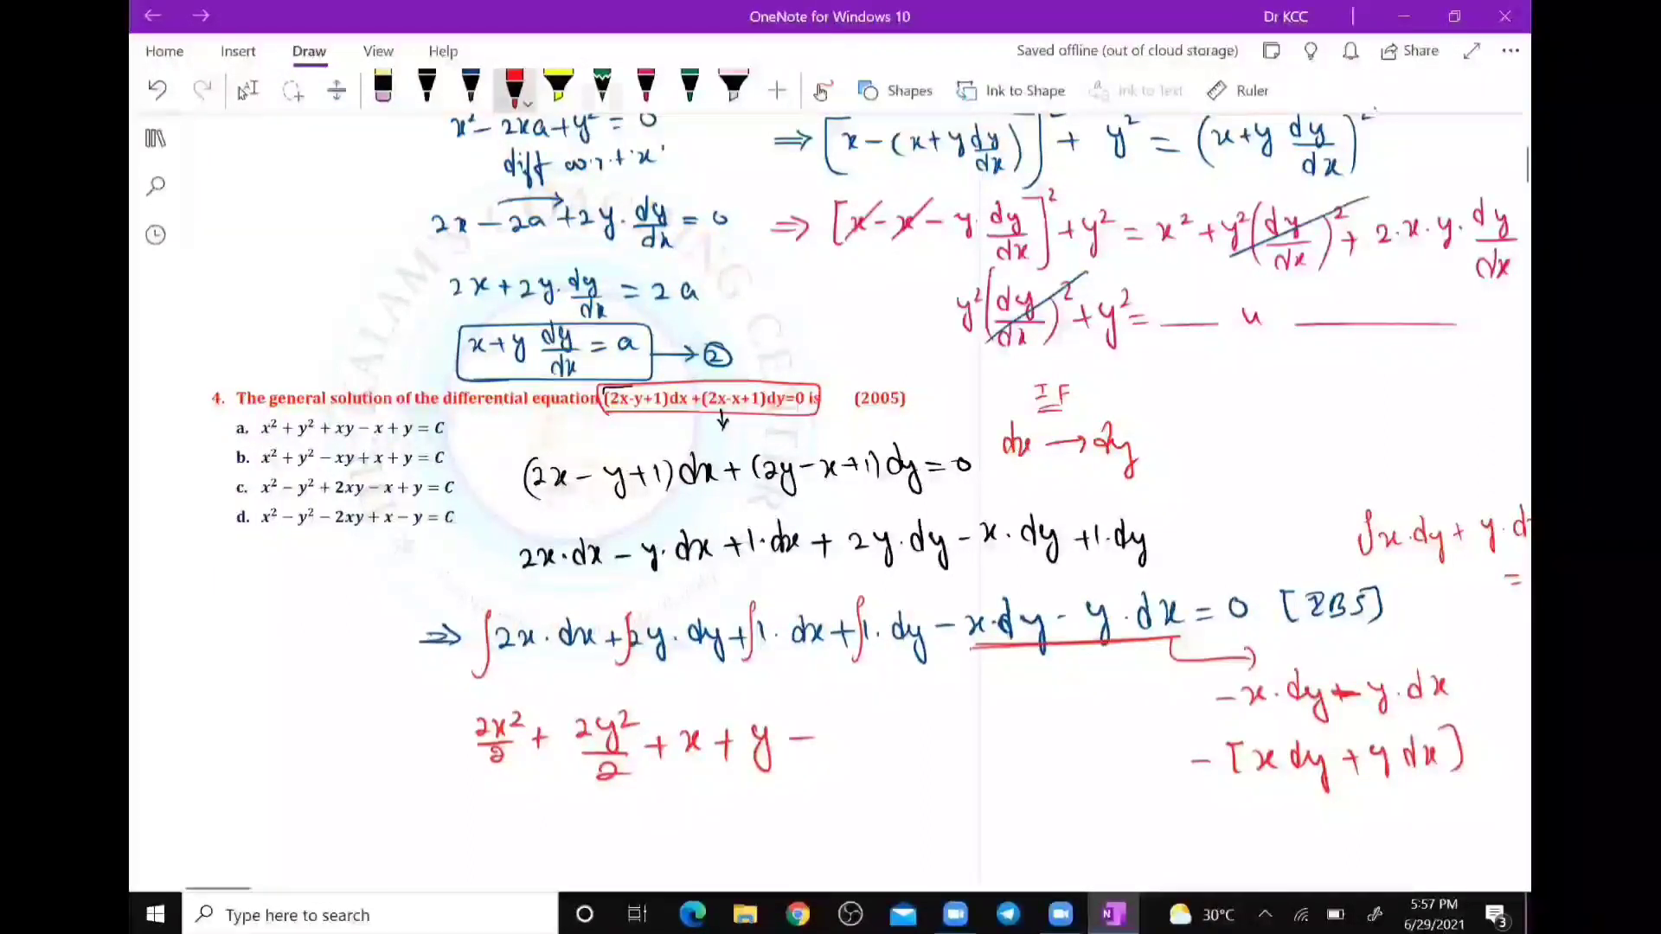
click(470, 86)
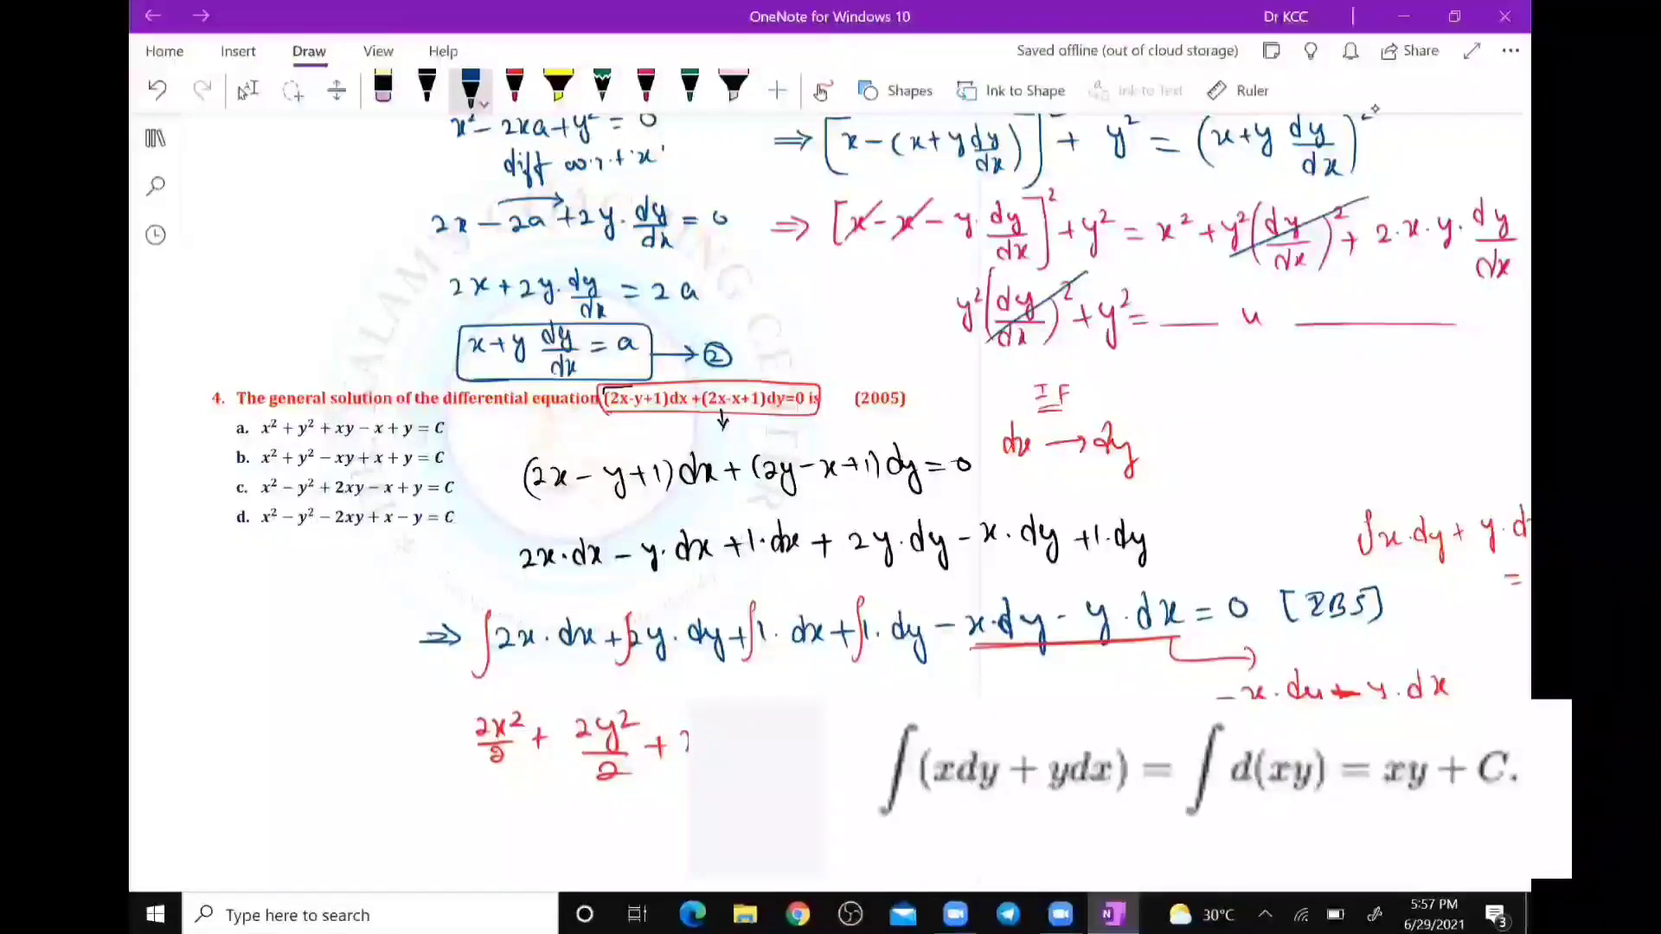
Underline x·dy − y·dx again in blue and arrow it to the result line's end.
click(248, 90)
scroll(692, 433, down, 3)
scroll(692, 433, right, 2)
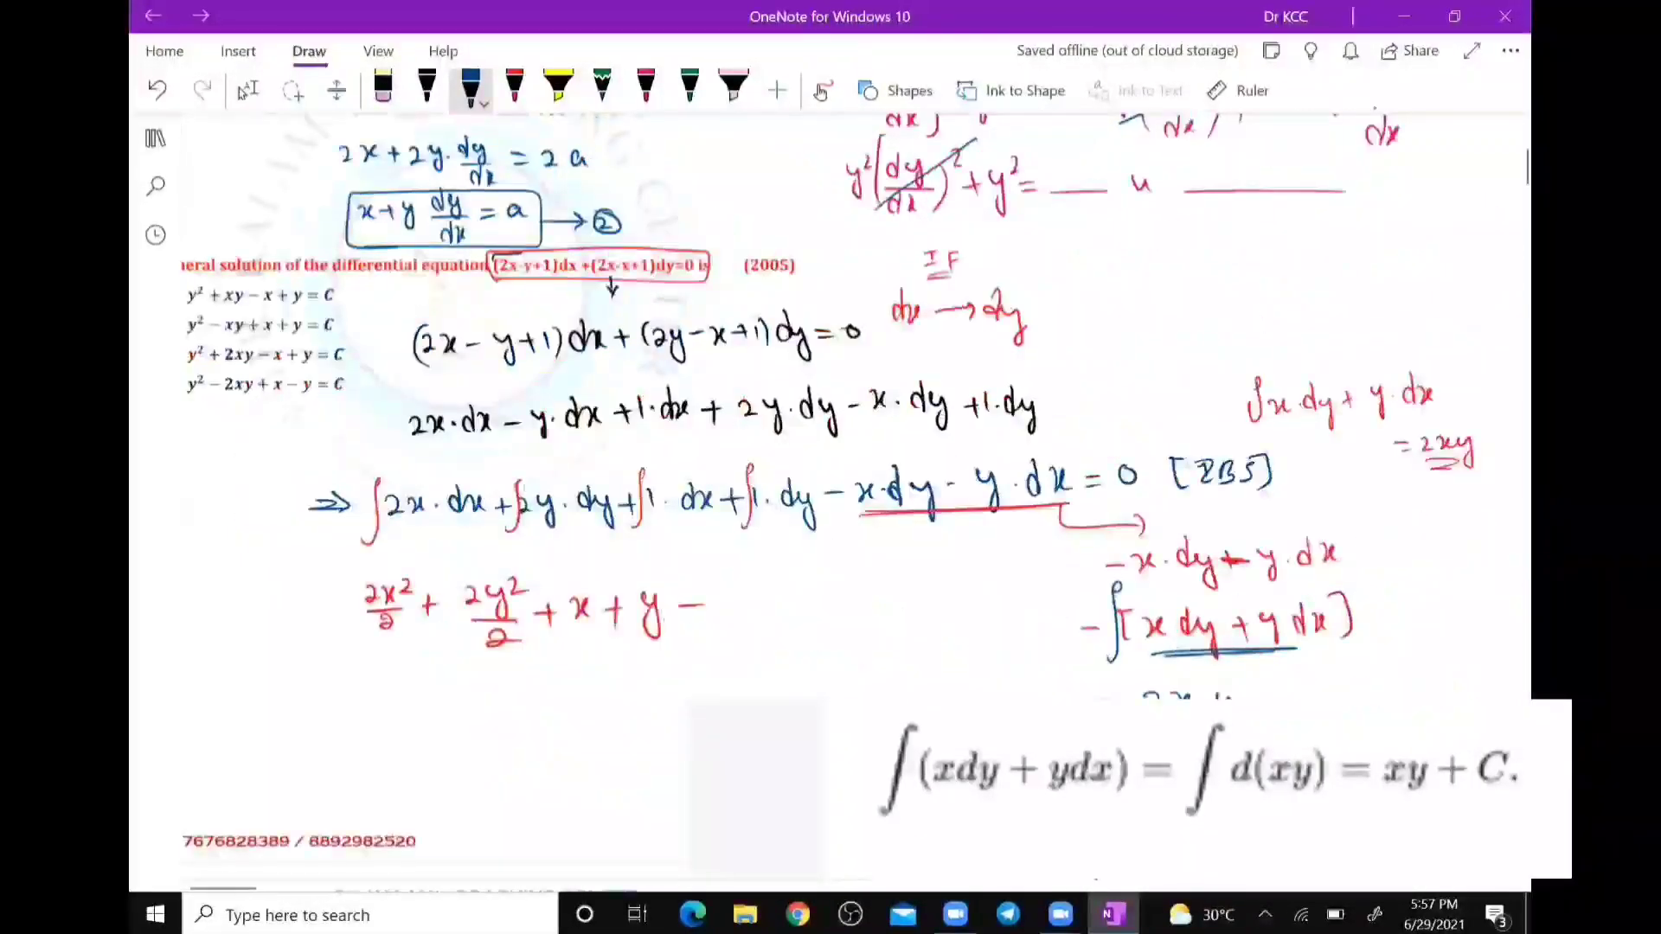
click(471, 87)
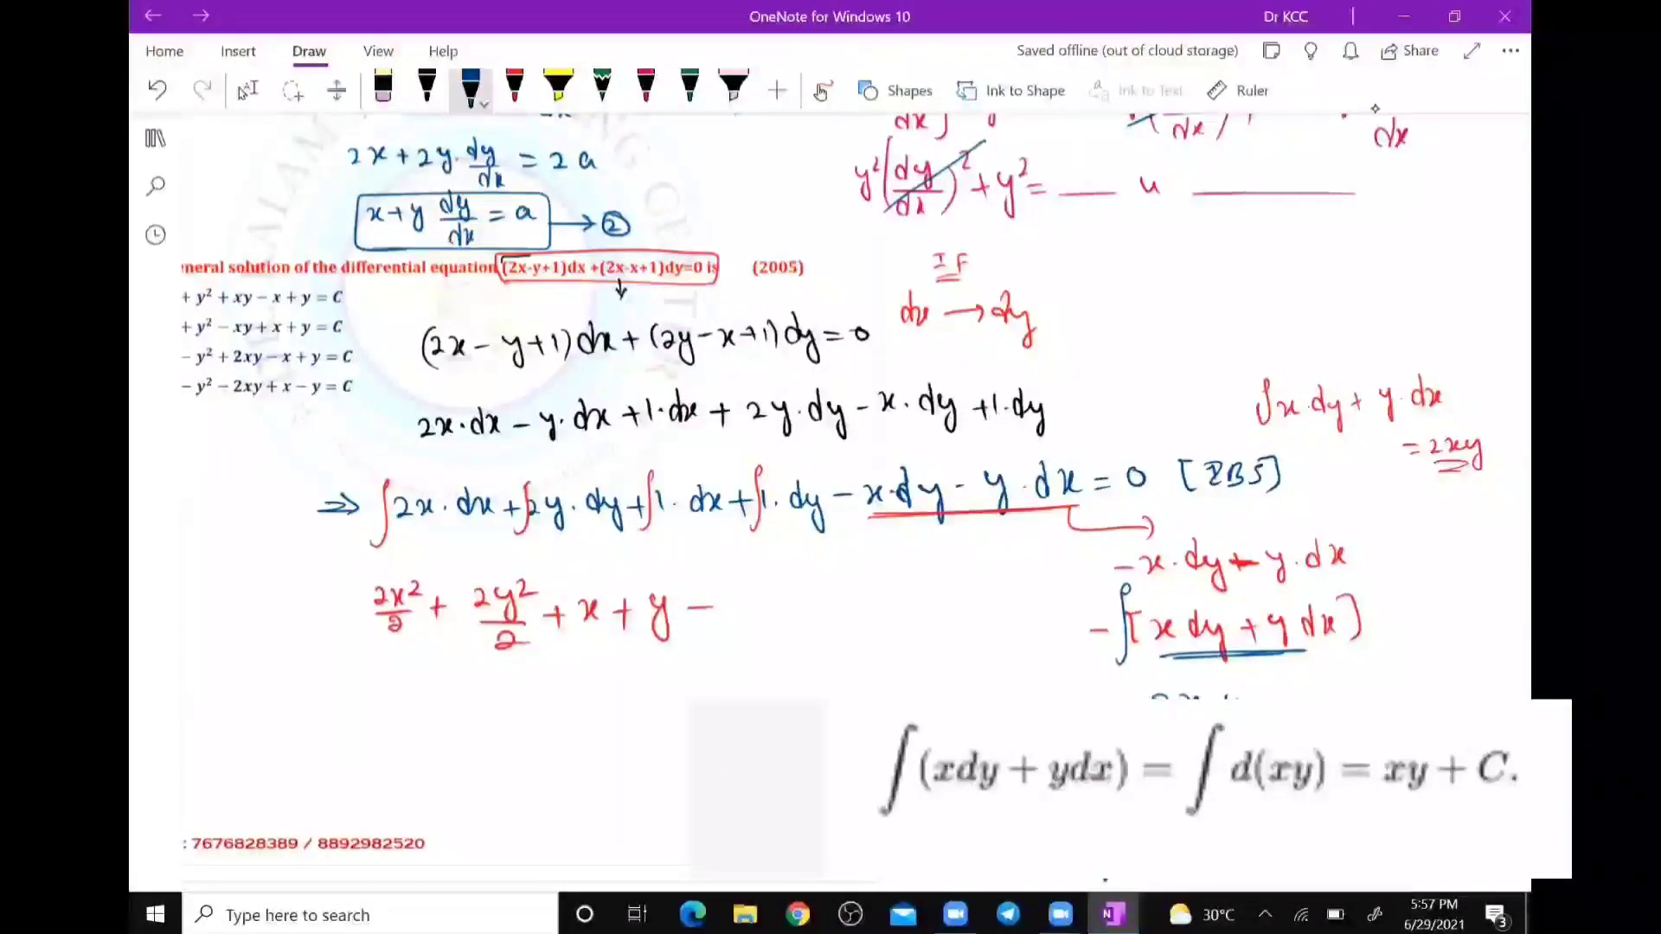
drag(862, 517, 1083, 514)
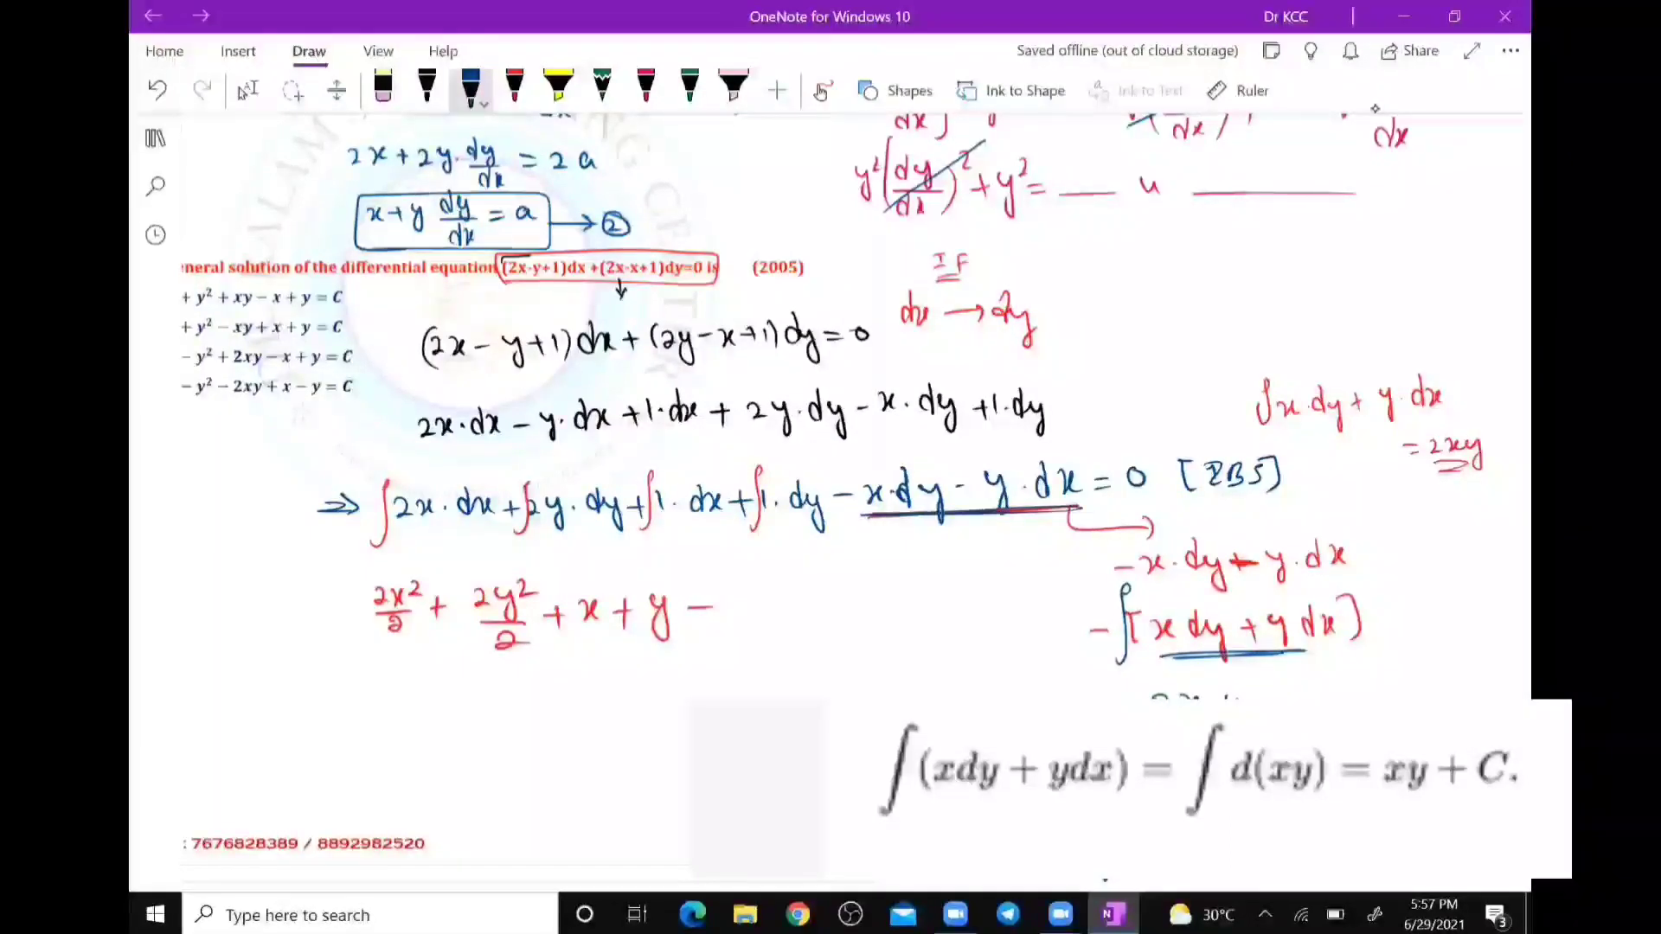
mouse_move(891, 520)
mouse_down()
mouse_move(768, 574)
mouse_move(783, 582)
mouse_move(734, 620)
mouse_move(752, 616)
mouse_up()
Complete the result line with 2xy = C.
drag(752, 604, 770, 619)
mouse_move(775, 605)
mouse_down()
mouse_move(794, 616)
mouse_move(786, 666)
mouse_up()
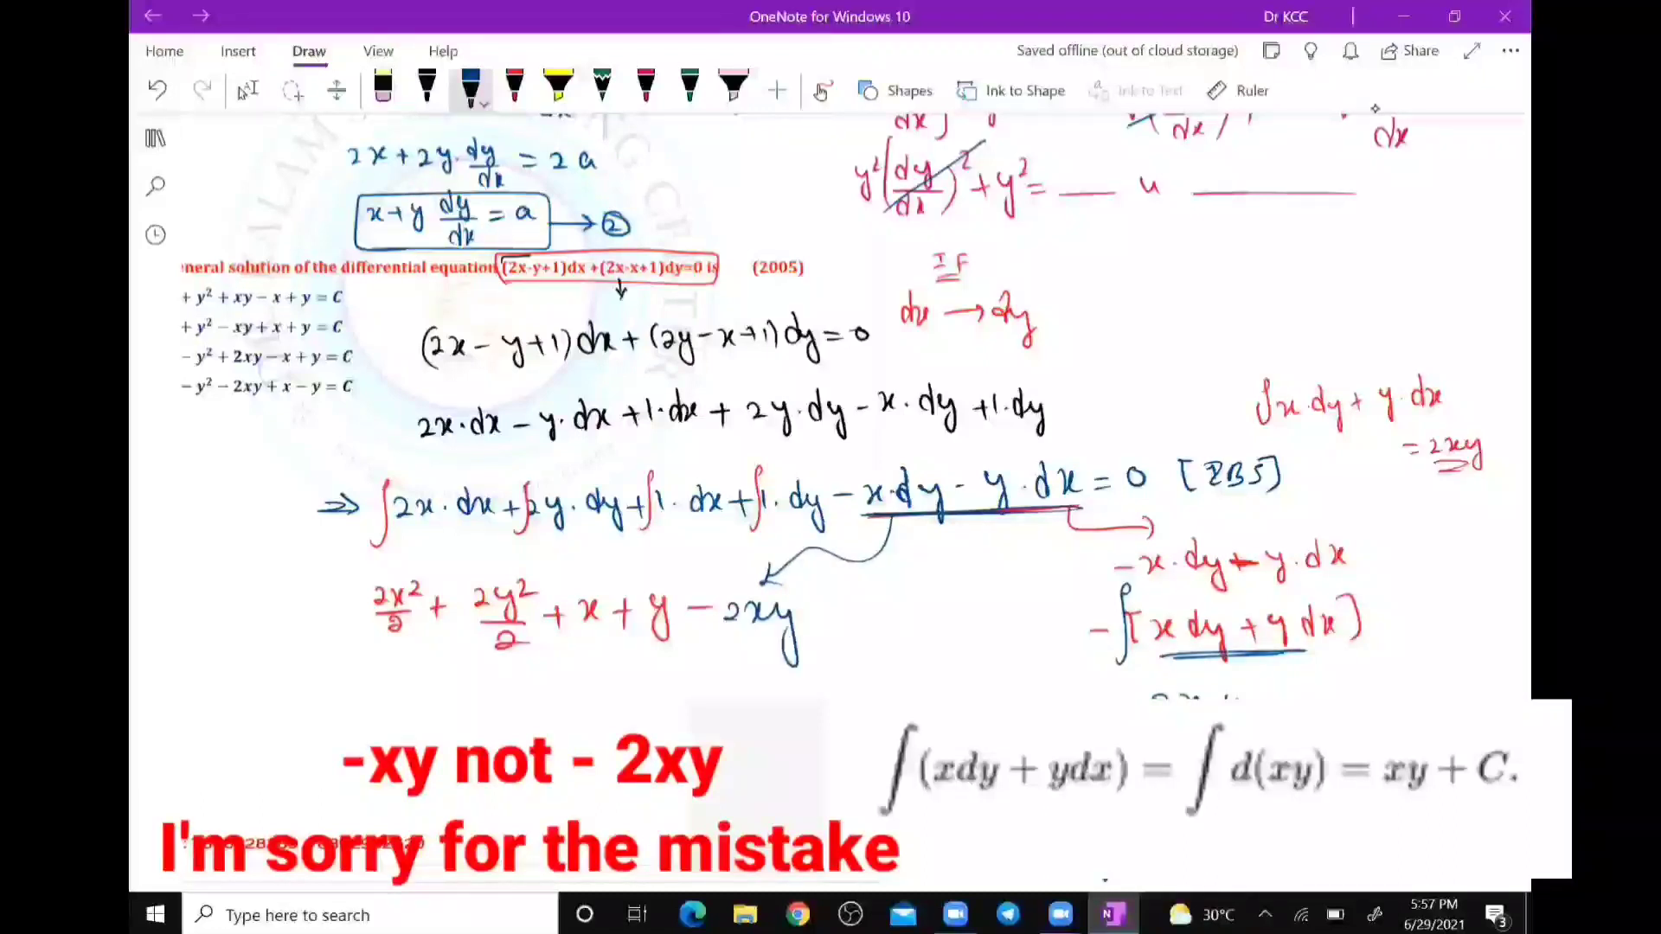
drag(813, 604, 836, 603)
drag(813, 616, 893, 618)
Note ∫0 dx = c on the right side.
mouse_move(1295, 268)
mouse_down()
mouse_move(1278, 317)
mouse_move(1317, 288)
mouse_up()
drag(1348, 288, 1351, 304)
mouse_move(1349, 265)
mouse_down()
mouse_move(1353, 307)
mouse_move(1390, 306)
mouse_up()
drag(1402, 291, 1427, 290)
drag(1402, 303, 1476, 305)
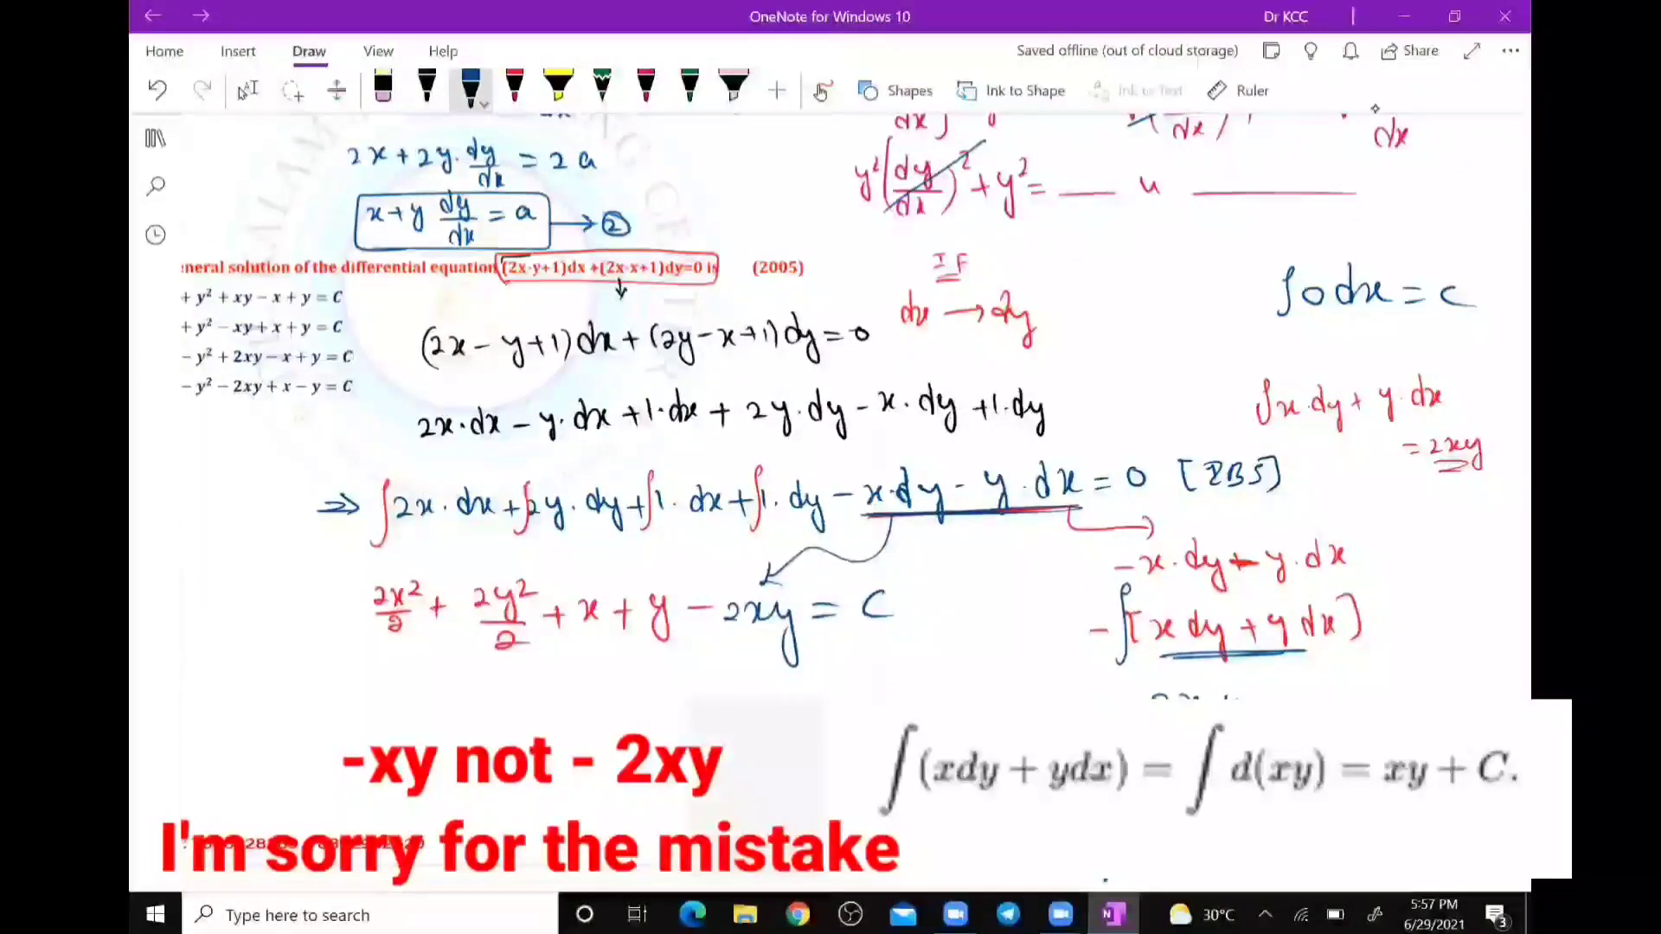
Cancel the 2s in the 2x²/2 and 2y²/2 terms.
drag(386, 578, 368, 611)
drag(374, 630, 400, 618)
drag(487, 646, 534, 628)
drag(467, 600, 486, 588)
mouse_move(404, 696)
mouse_down()
mouse_move(417, 716)
mouse_move(431, 697)
mouse_up()
Write the simplified answer x² + y² + x + y − 2xy = c.
drag(440, 705, 456, 706)
drag(448, 696, 473, 740)
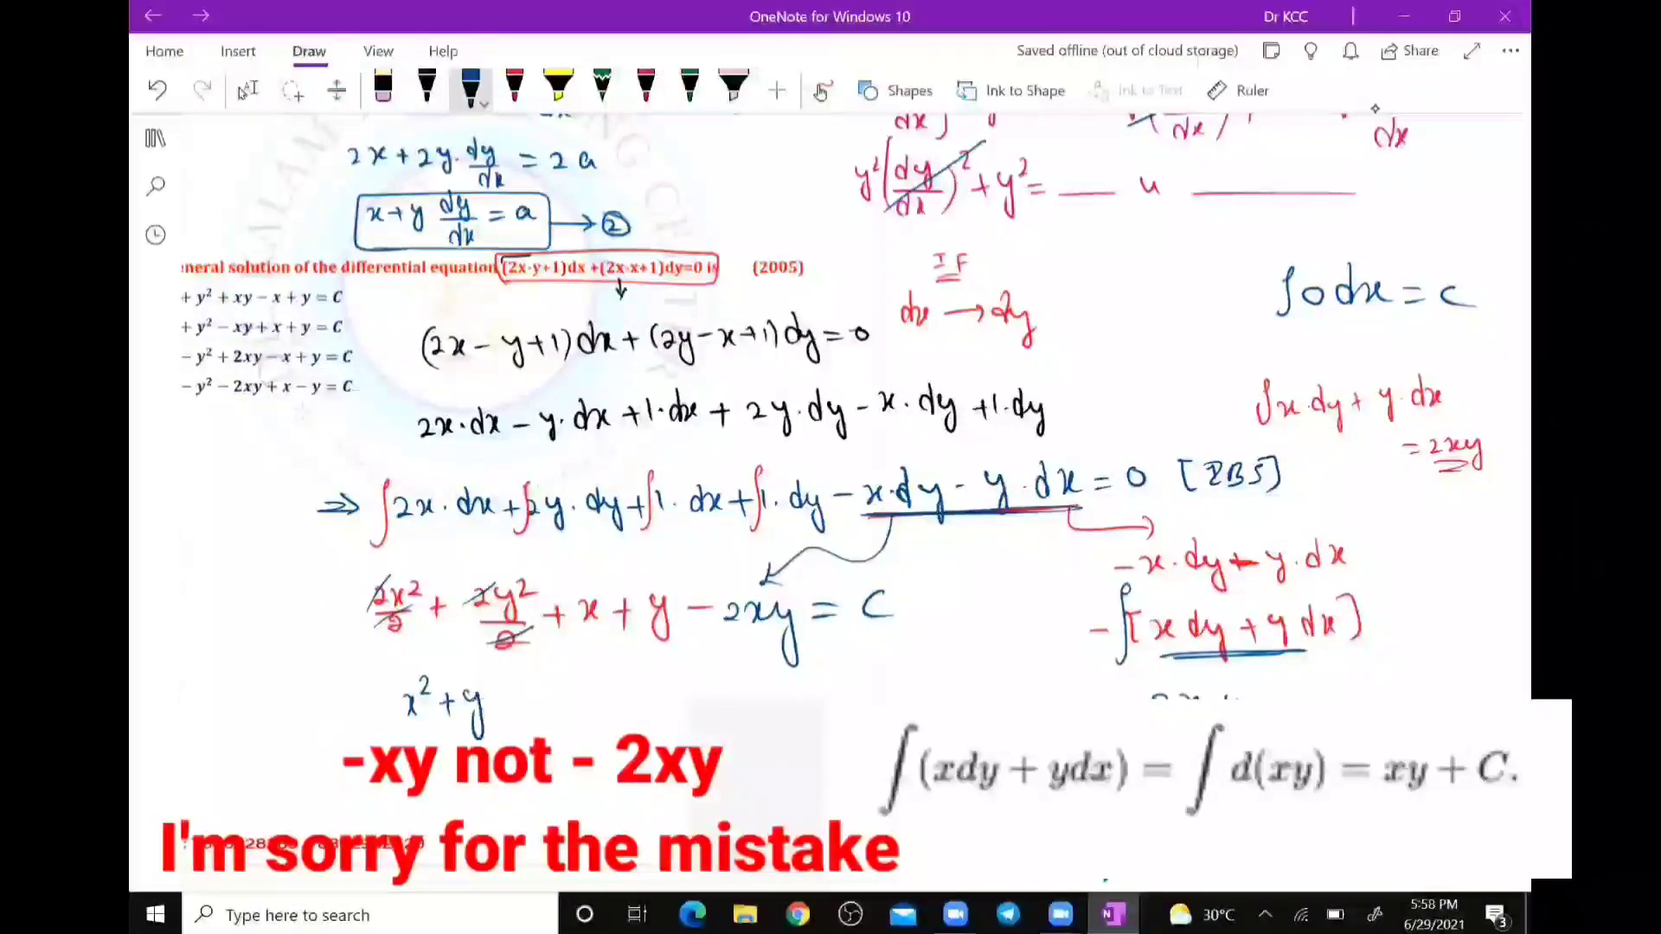
drag(490, 682, 502, 694)
drag(506, 696, 519, 696)
drag(512, 688, 545, 704)
drag(559, 692, 571, 692)
mouse_move(565, 686)
mouse_down()
mouse_move(595, 736)
mouse_move(638, 695)
mouse_up()
drag(656, 688, 679, 699)
mouse_move(684, 684)
mouse_down()
mouse_move(732, 686)
mouse_move(734, 701)
mouse_up()
drag(757, 697, 801, 697)
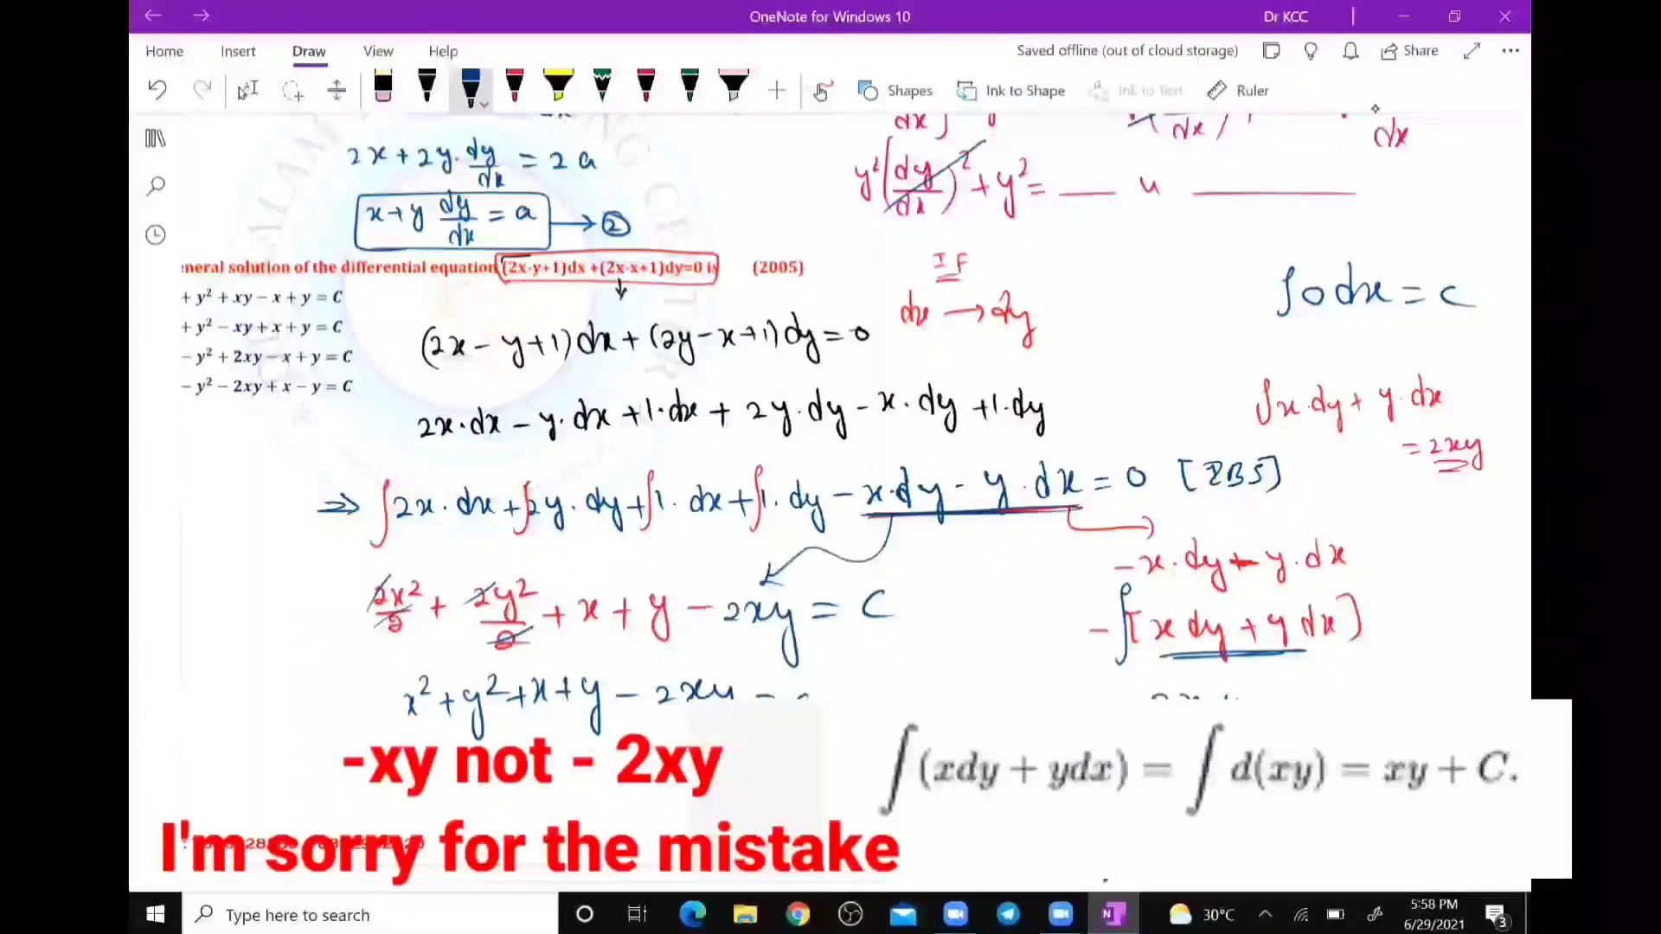
Start drawing a box around the answer, then switch to selecting.
drag(375, 718, 806, 663)
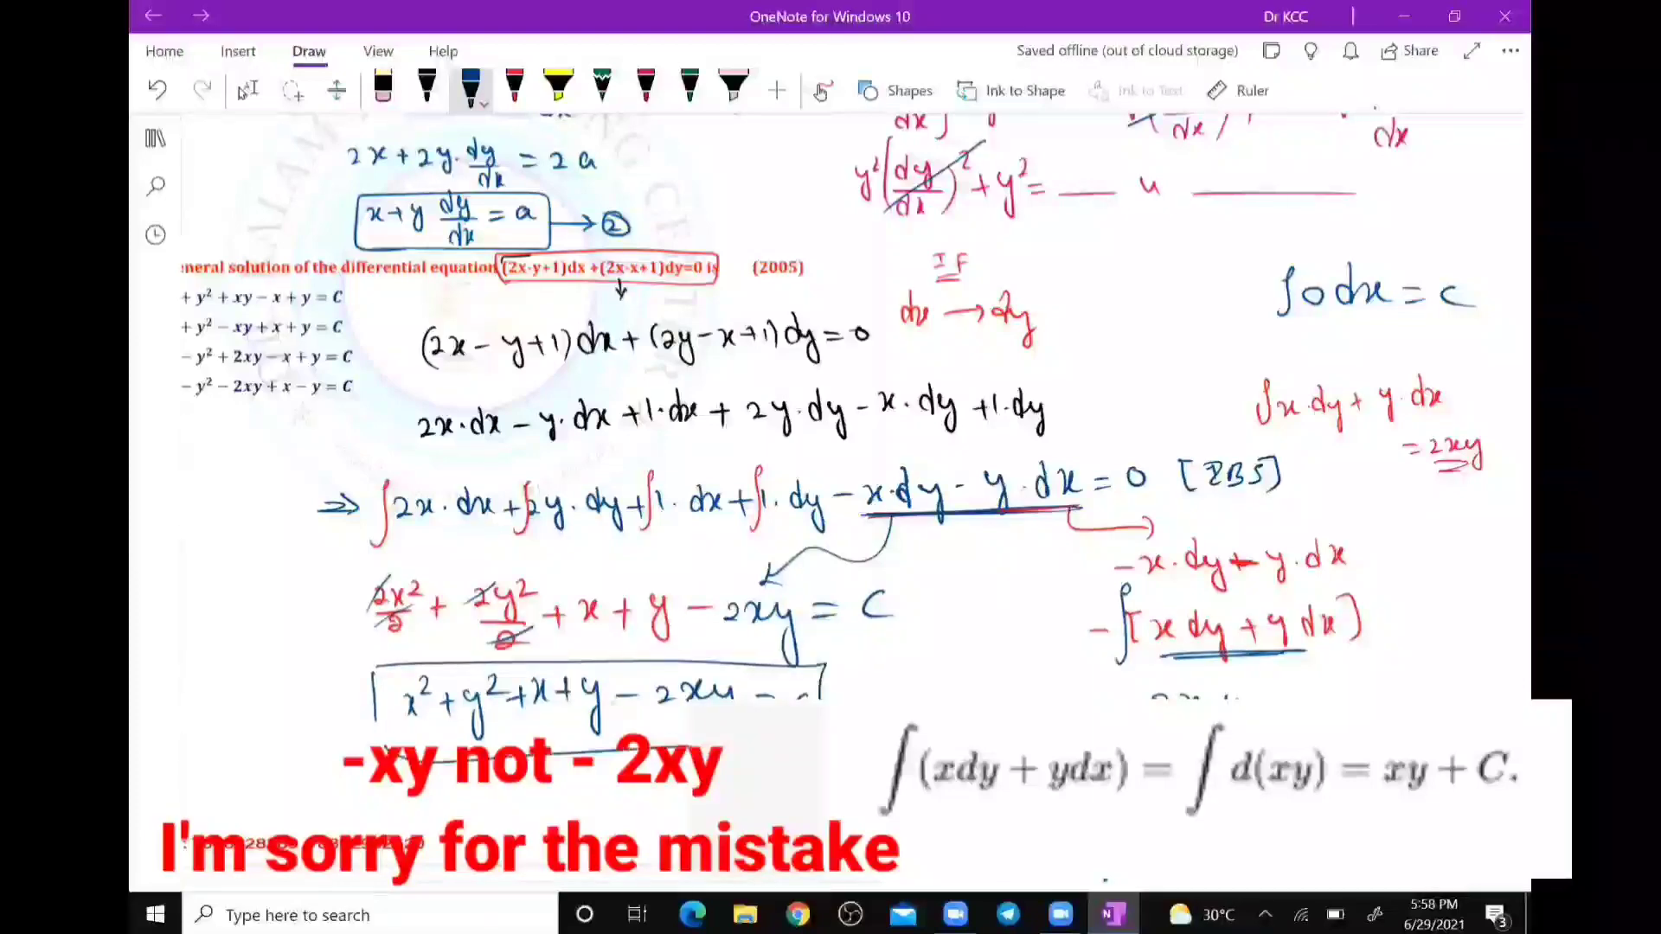
scroll(830, 432, up, 1)
scroll(830, 433, left, 3)
click(247, 90)
scroll(907, 499, right, 1)
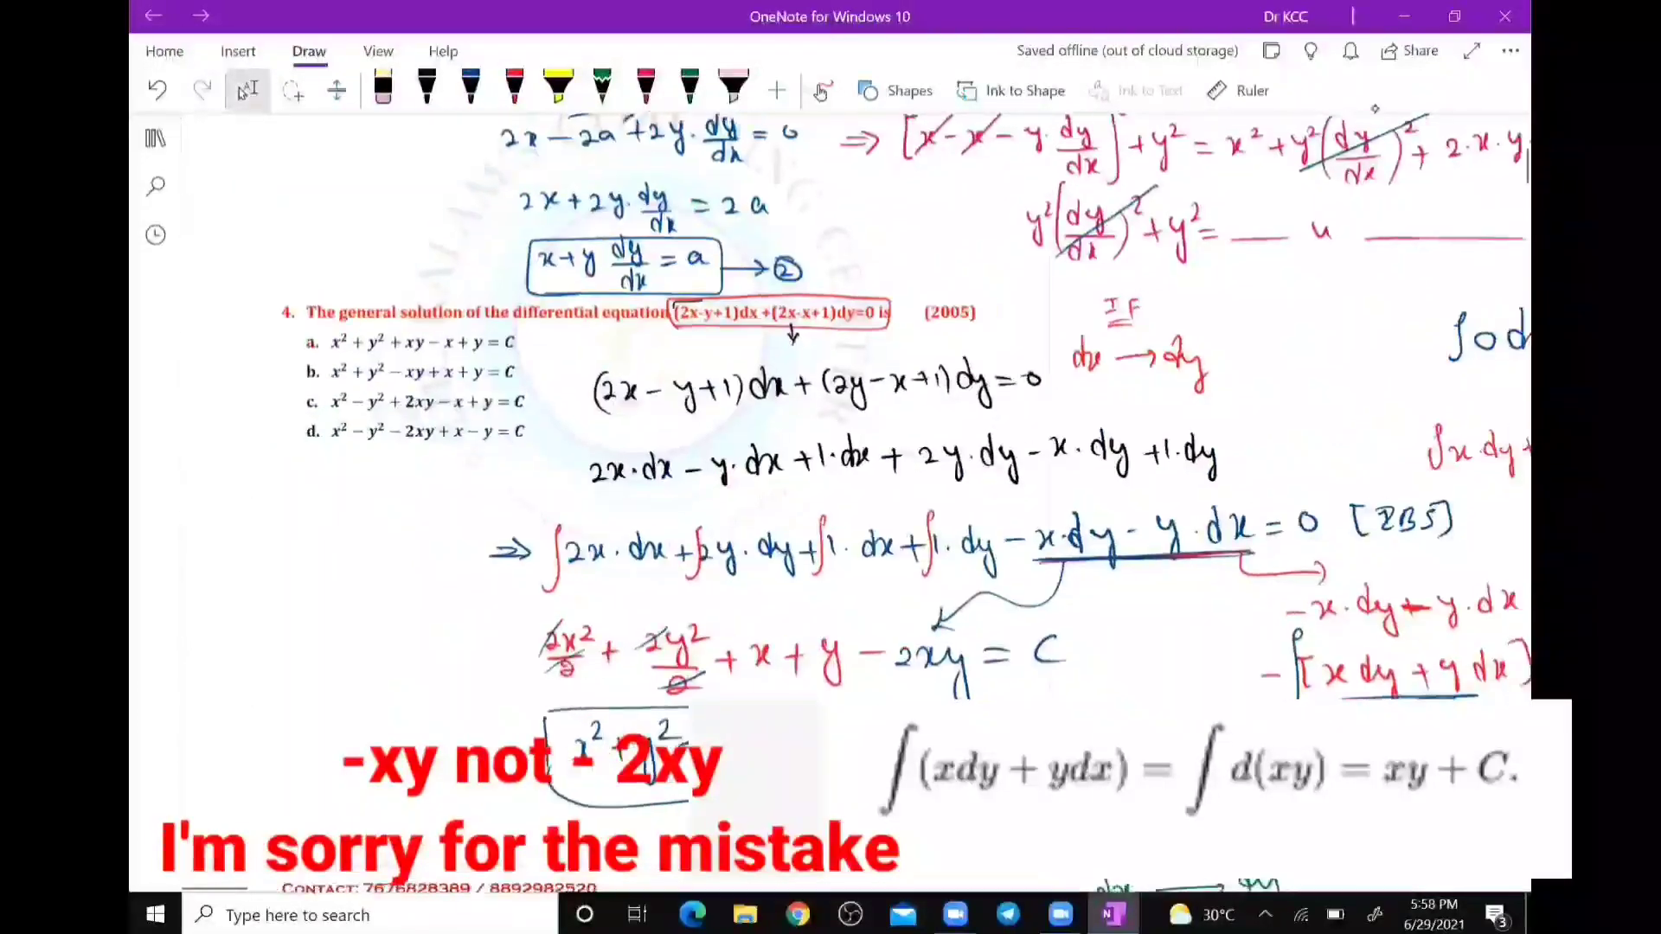
Underline the 2x·dx term in blue and move on to question 22.
click(471, 87)
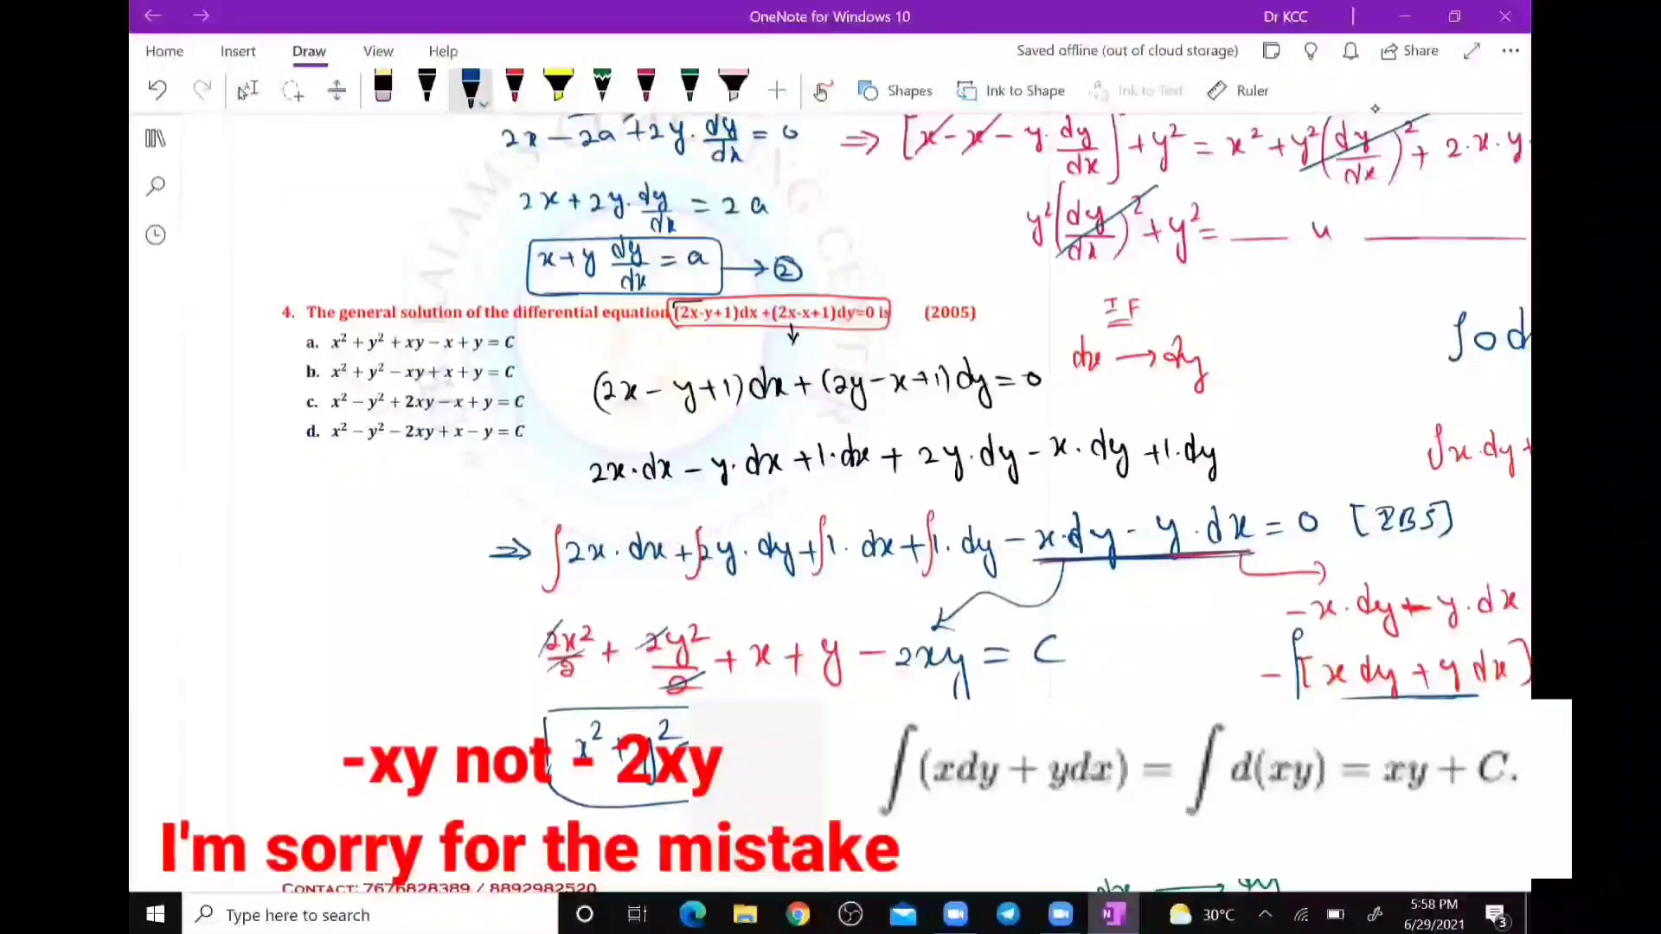
drag(566, 570, 673, 568)
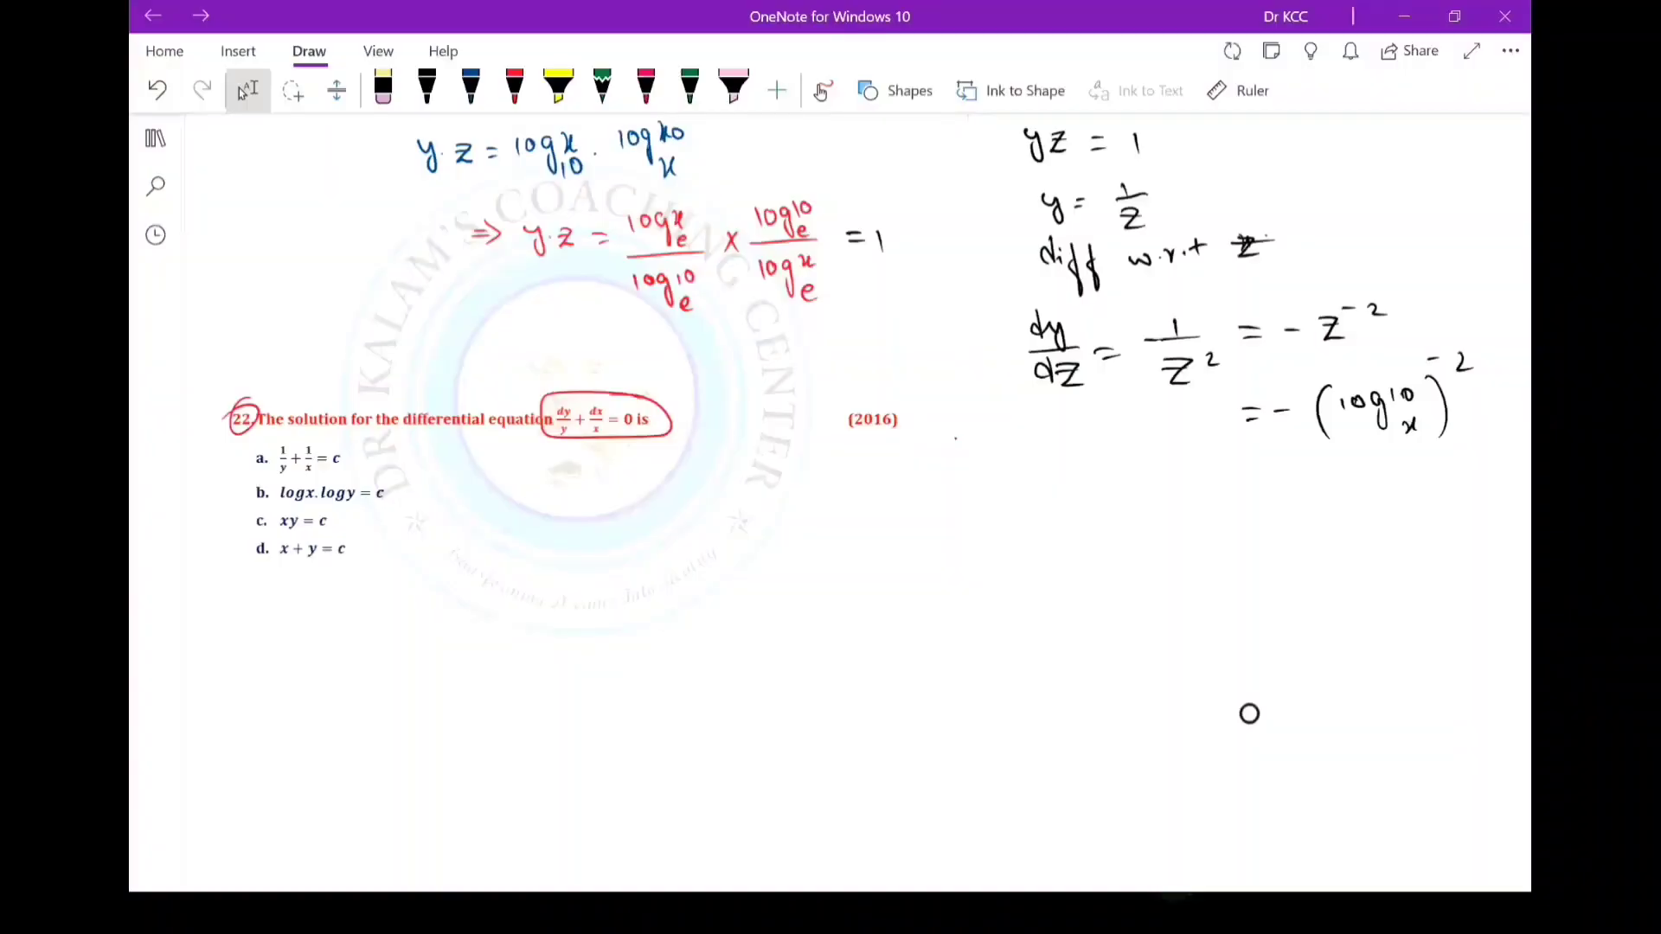
click(1249, 714)
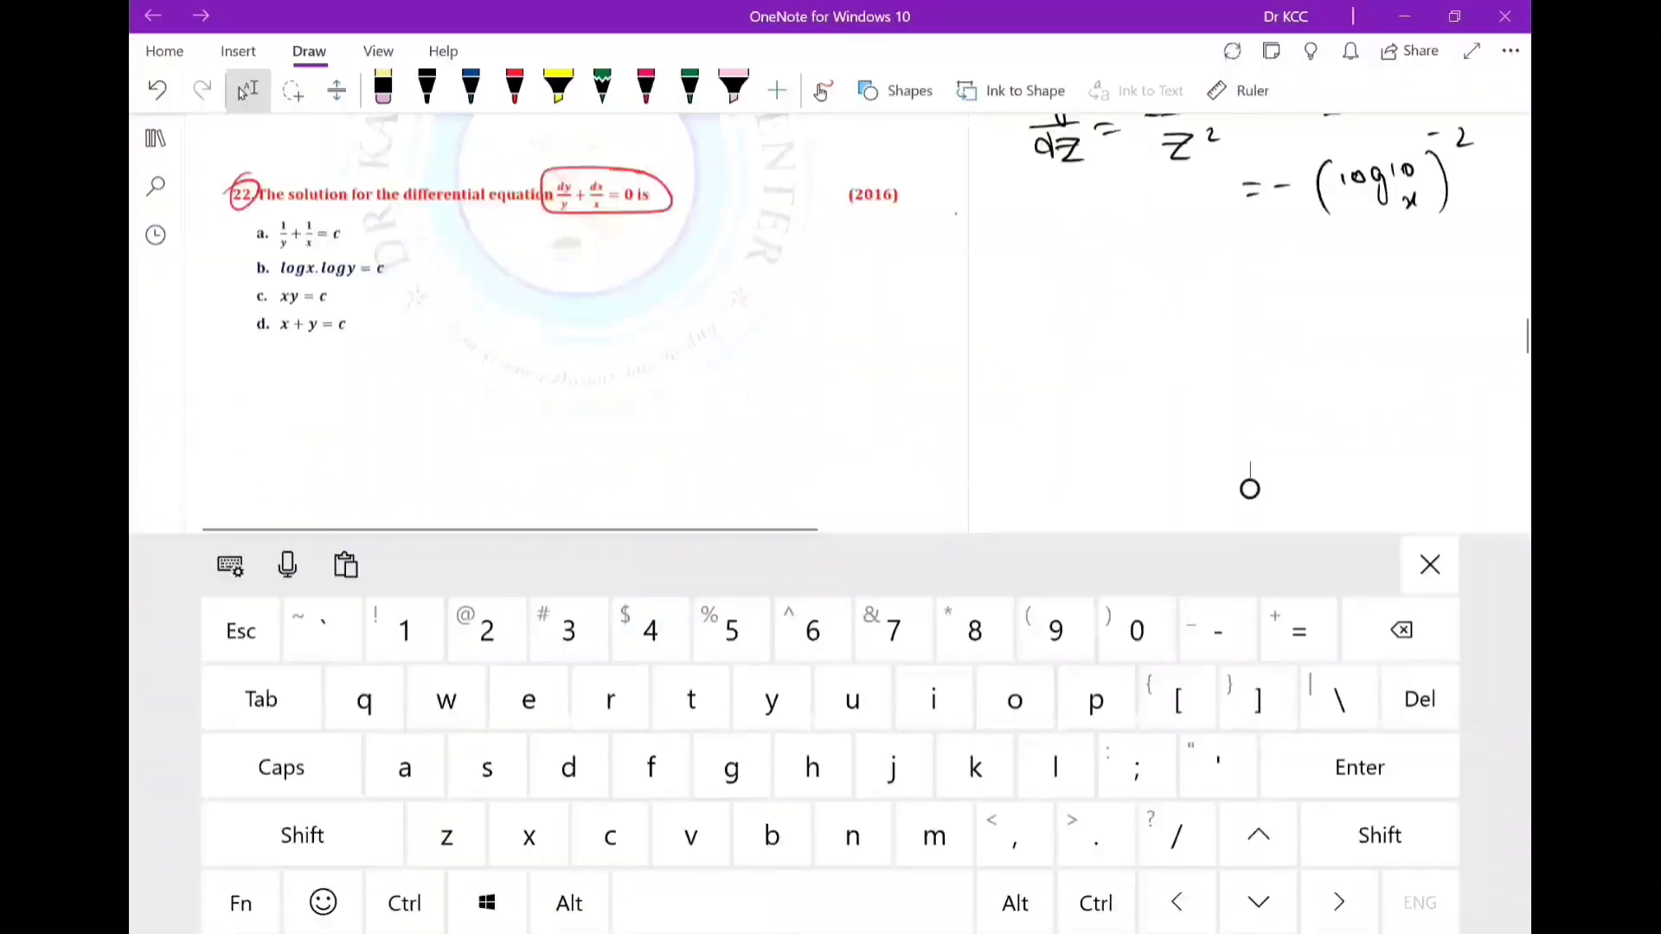
Close the on-screen touch keyboard.
click(1429, 564)
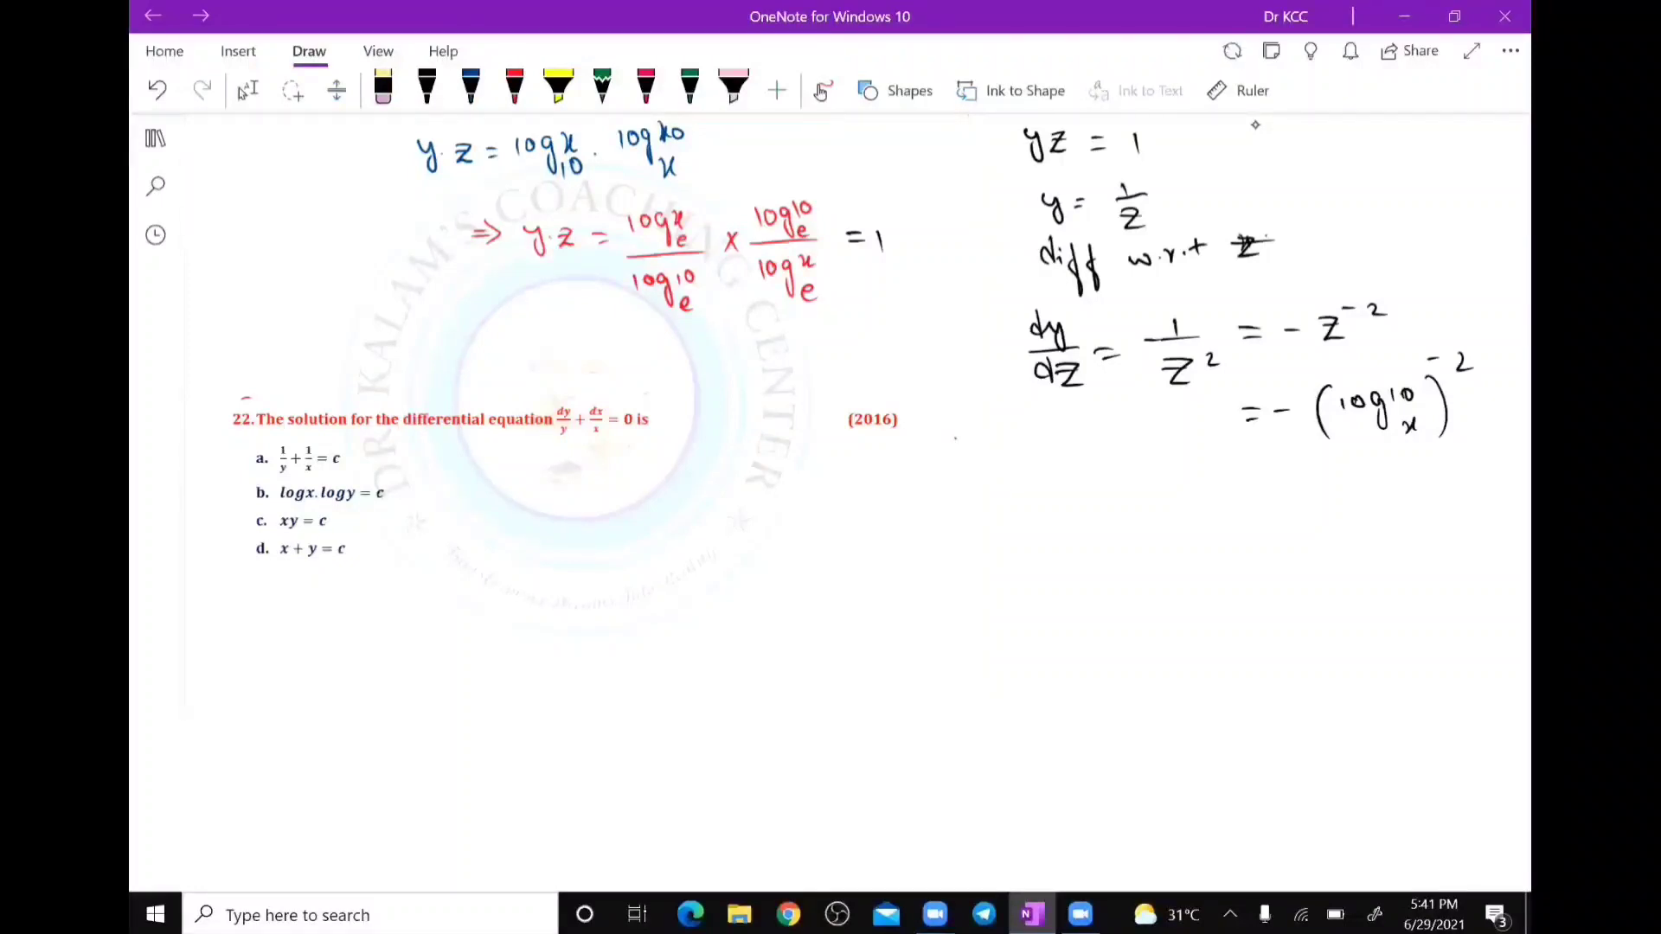
In red, write dy/y + dx/x = 0 beside question 22 with a BS note.
click(514, 86)
drag(543, 461, 572, 490)
drag(547, 501, 561, 541)
drag(590, 485, 609, 483)
drag(599, 474, 599, 495)
drag(643, 467, 668, 476)
drag(629, 483, 680, 482)
mouse_move(657, 494)
mouse_down()
mouse_move(673, 510)
mouse_move(718, 479)
mouse_up()
drag(749, 459, 747, 461)
drag(788, 485, 809, 497)
drag(821, 485, 822, 502)
drag(823, 485, 827, 501)
drag(858, 483, 848, 500)
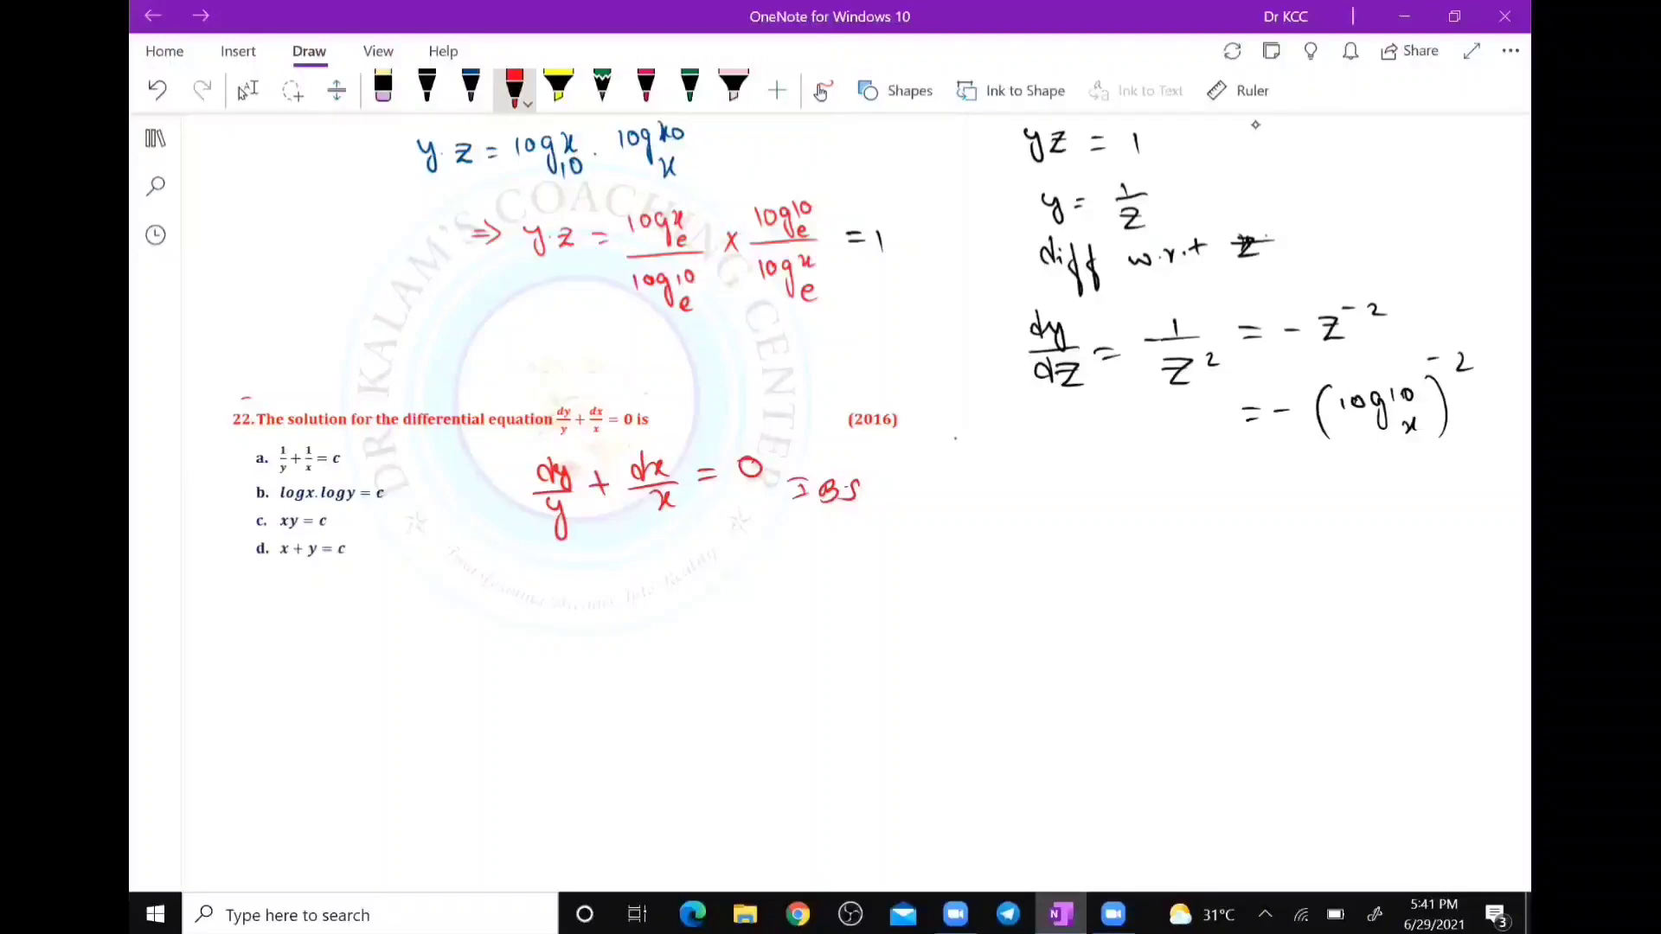
Integrate below it to log y + log x = c.
drag(529, 573, 564, 617)
drag(576, 576, 590, 610)
drag(604, 585, 622, 583)
mouse_move(612, 572)
mouse_down()
mouse_move(612, 597)
mouse_move(640, 582)
mouse_up()
mouse_move(655, 569)
mouse_down()
mouse_move(665, 602)
mouse_move(723, 563)
mouse_up()
drag(702, 572, 723, 571)
drag(765, 564, 765, 575)
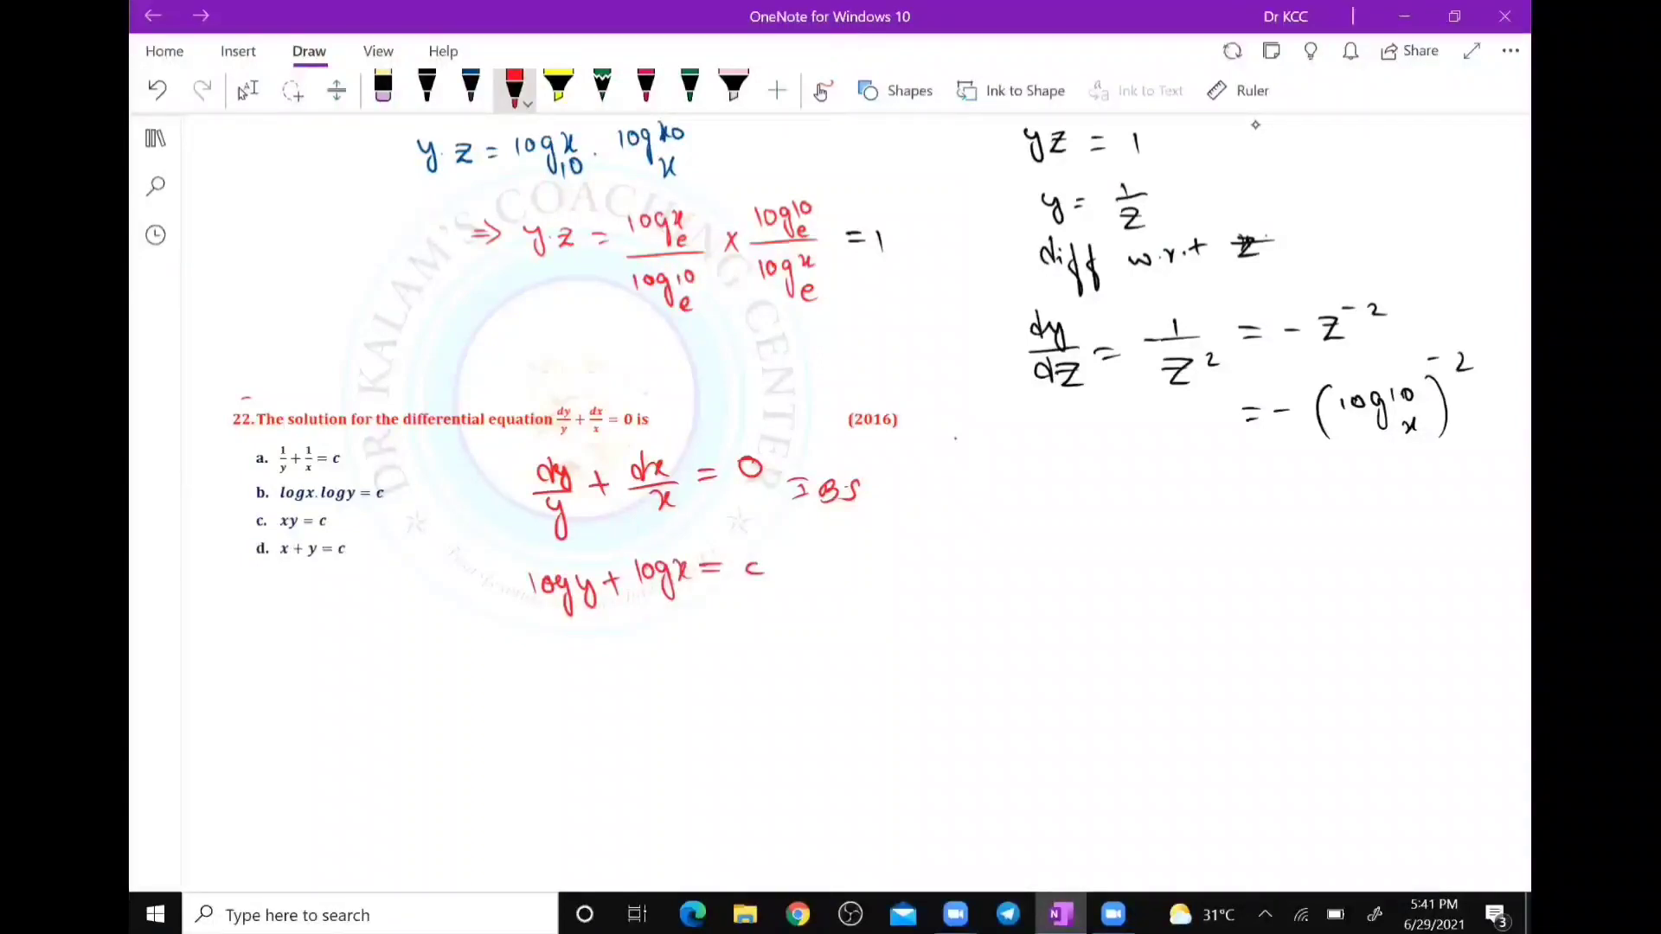
Add a side note with the rule log m + log n = log.
mouse_move(1001, 510)
mouse_down()
mouse_move(1004, 534)
mouse_move(1013, 523)
mouse_up()
drag(1022, 519, 1028, 553)
drag(1051, 525, 1071, 536)
drag(1074, 524, 1087, 523)
drag(1081, 517, 1081, 531)
drag(1094, 514, 1095, 528)
drag(1102, 522, 1134, 520)
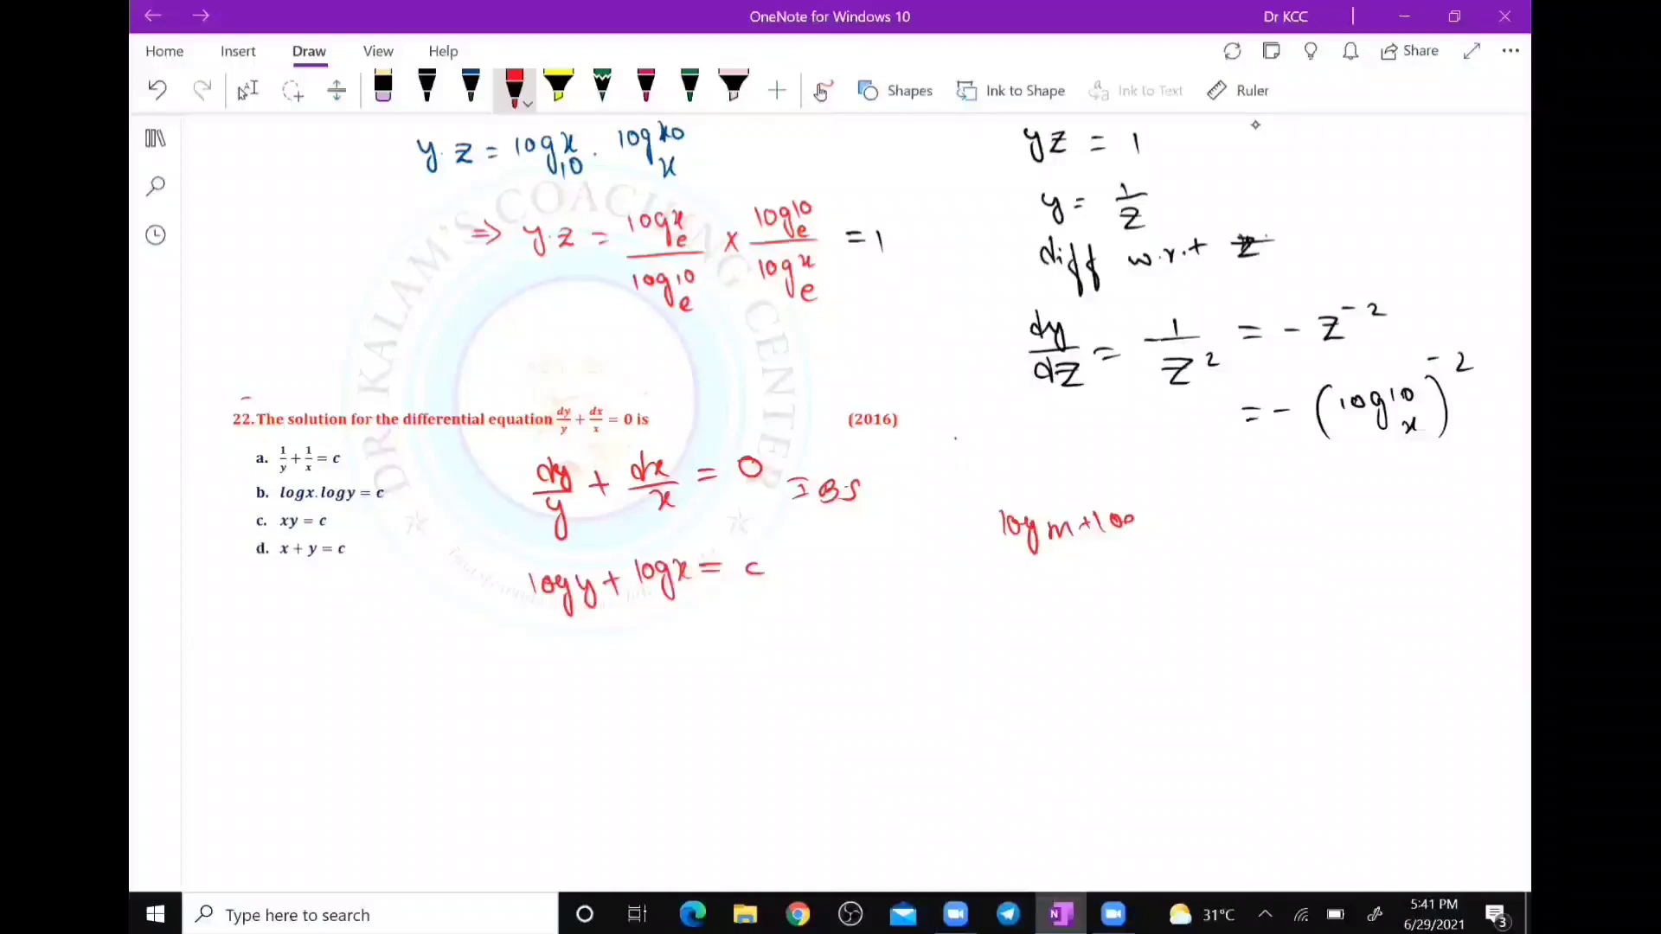
drag(1133, 519, 1141, 567)
drag(1157, 539, 1175, 524)
drag(1185, 521, 1204, 517)
drag(1187, 529, 1207, 527)
drag(1220, 509, 1242, 522)
drag(1254, 516, 1266, 566)
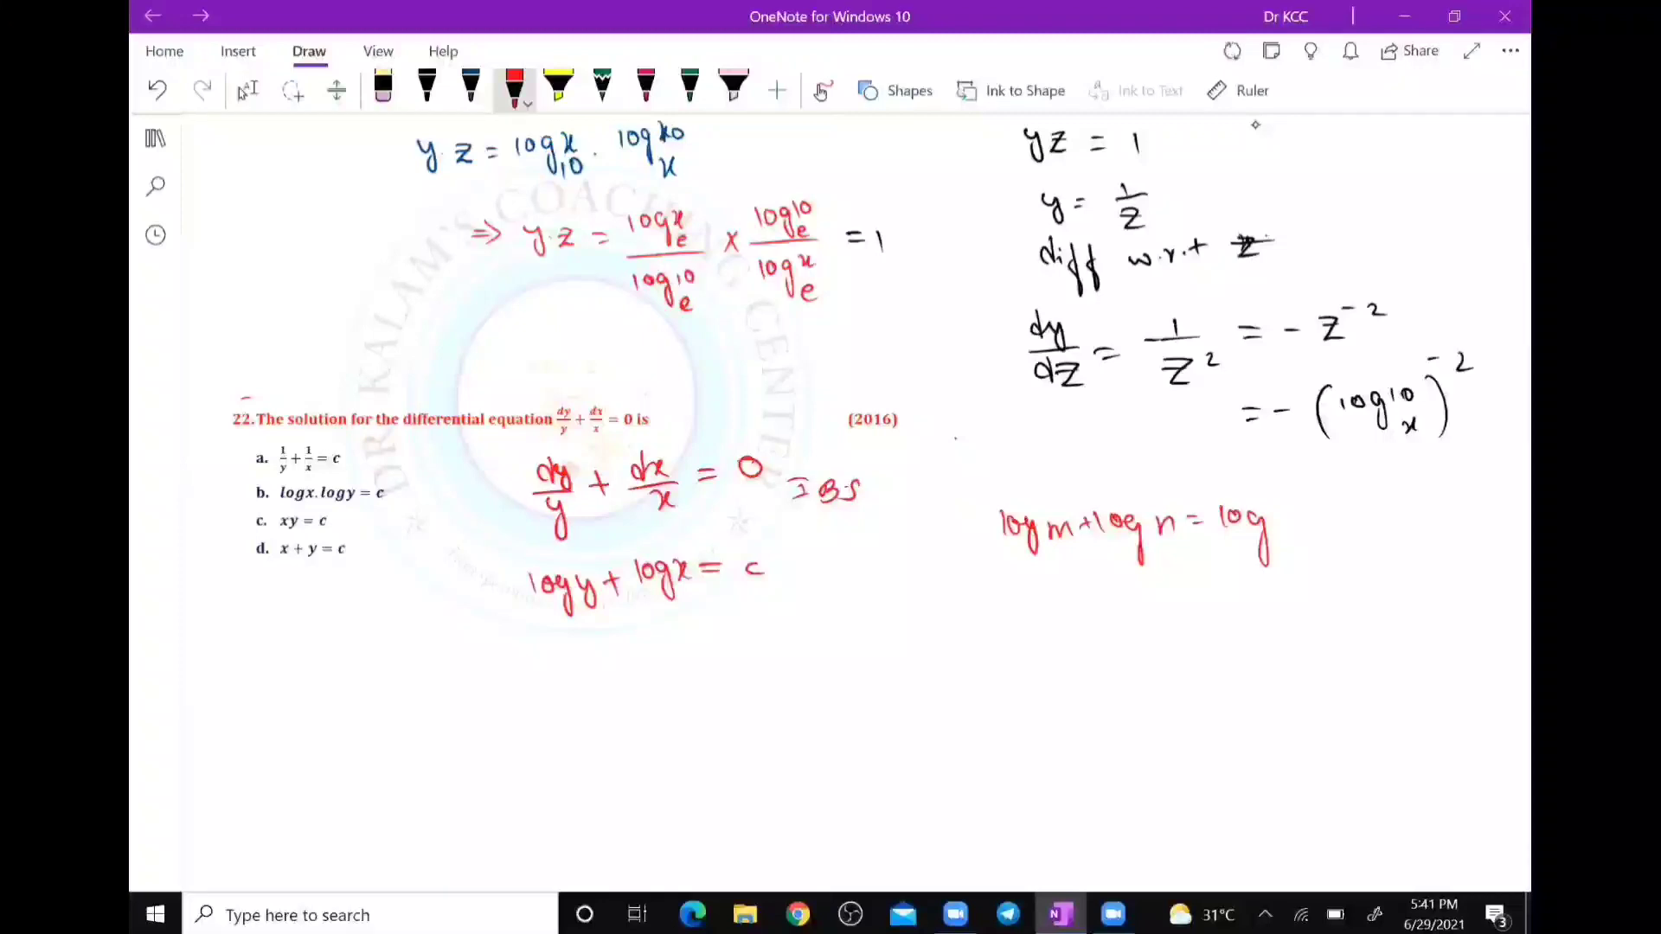
Mark option b as the answer and write IF below the log rule.
mouse_move(225, 498)
mouse_down()
mouse_move(304, 480)
mouse_move(513, 591)
mouse_move(502, 601)
mouse_up()
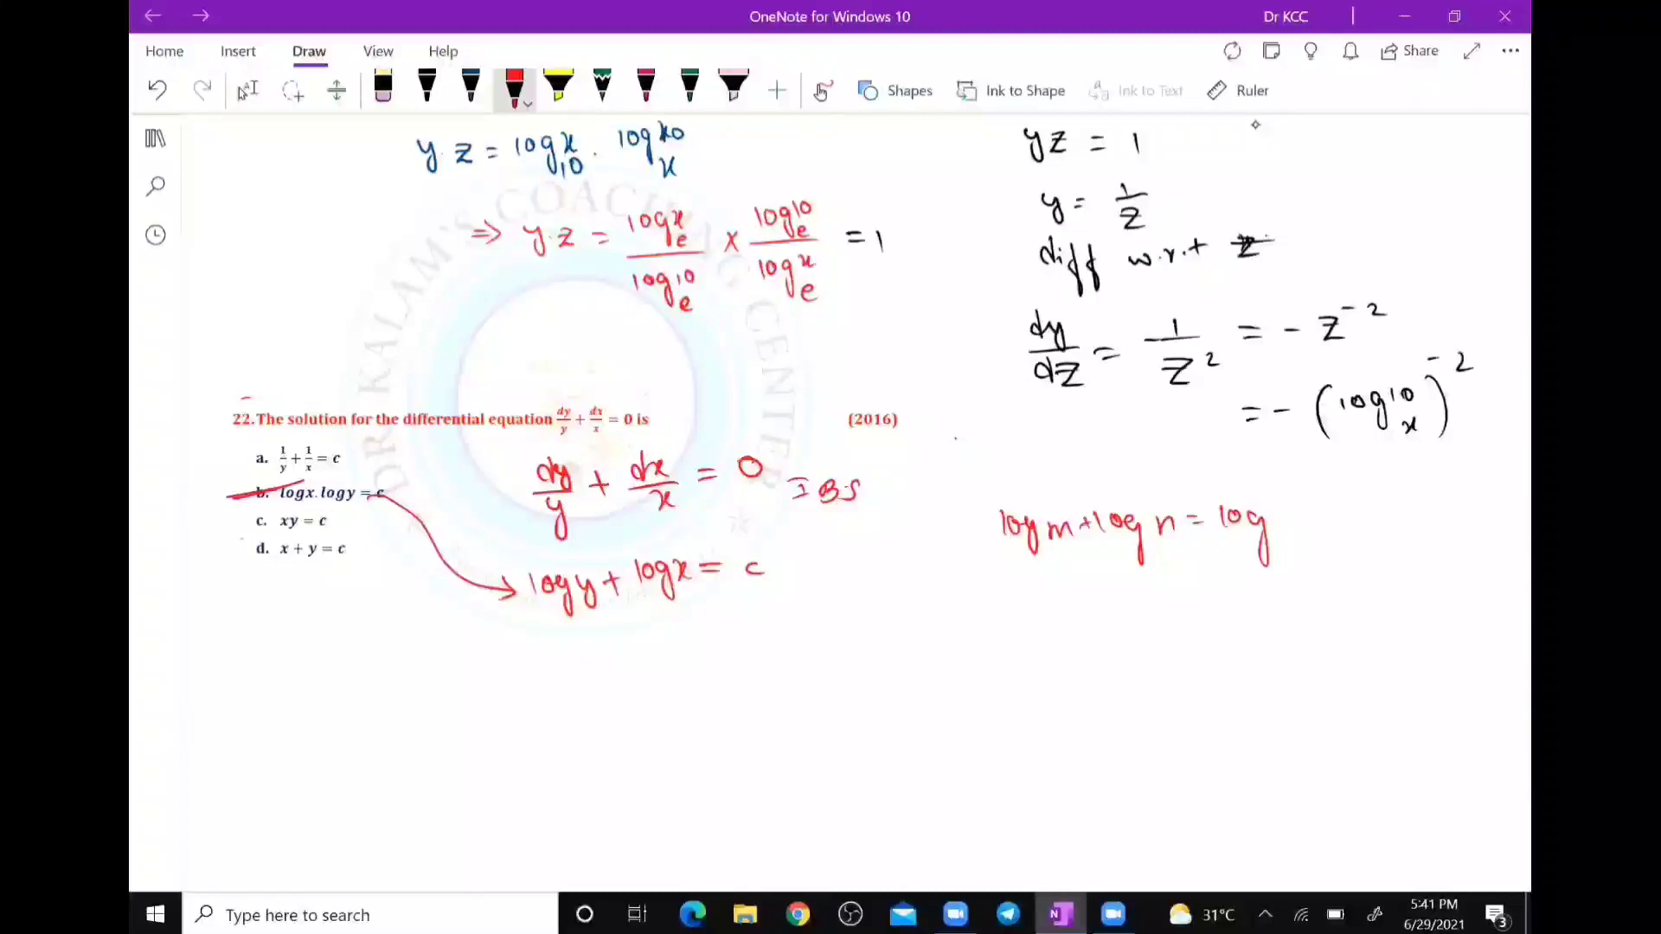
drag(1051, 613, 1064, 612)
drag(1052, 625, 1065, 623)
mouse_move(1083, 610)
mouse_down()
mouse_move(1084, 624)
mouse_move(1099, 606)
mouse_up()
drag(1087, 617, 1097, 616)
scroll(831, 502, down, 3)
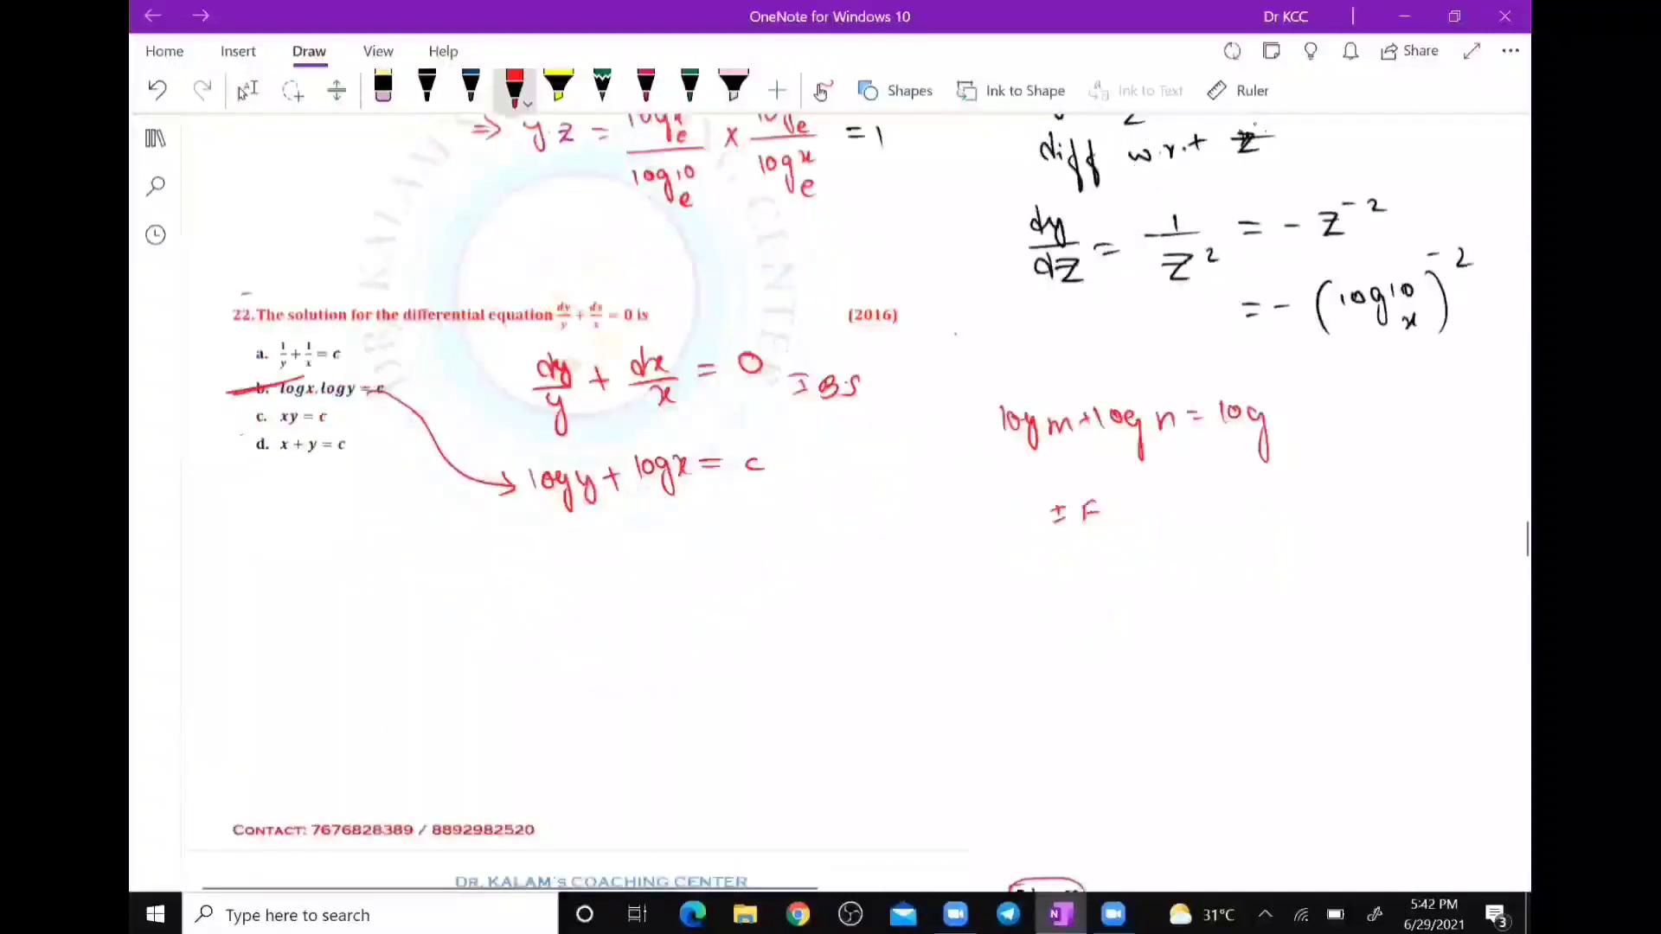
Scroll down to question 26 and undo the red circle around its number.
click(246, 90)
scroll(831, 501, down, 5)
scroll(830, 502, down, 4)
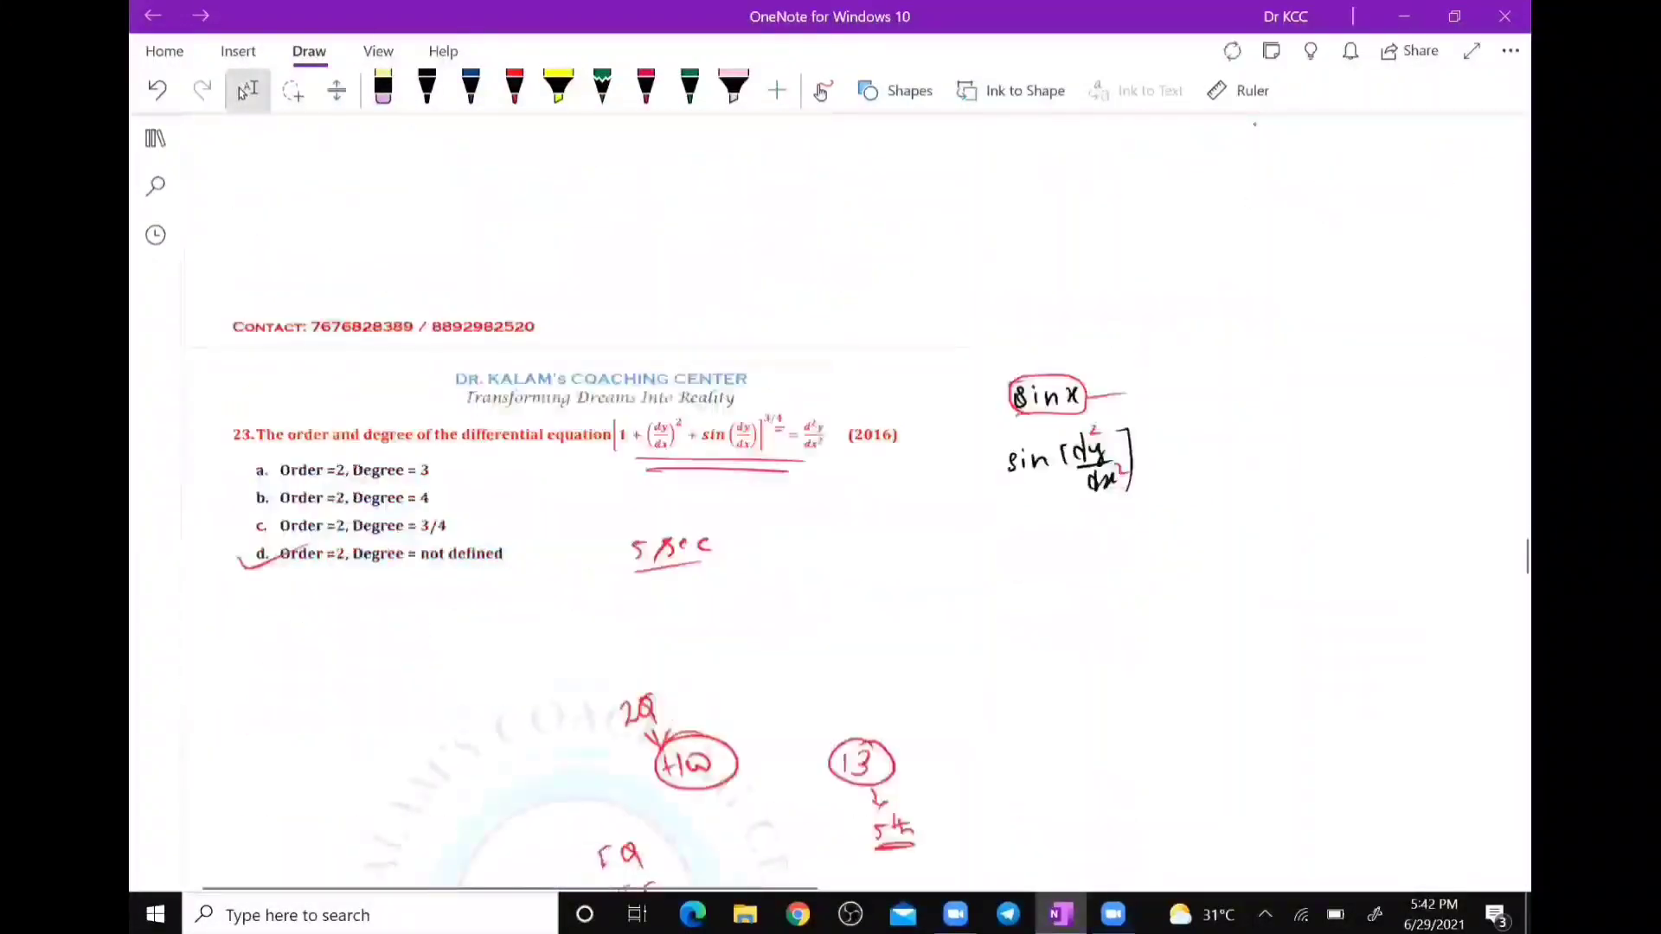
scroll(831, 501, down, 1)
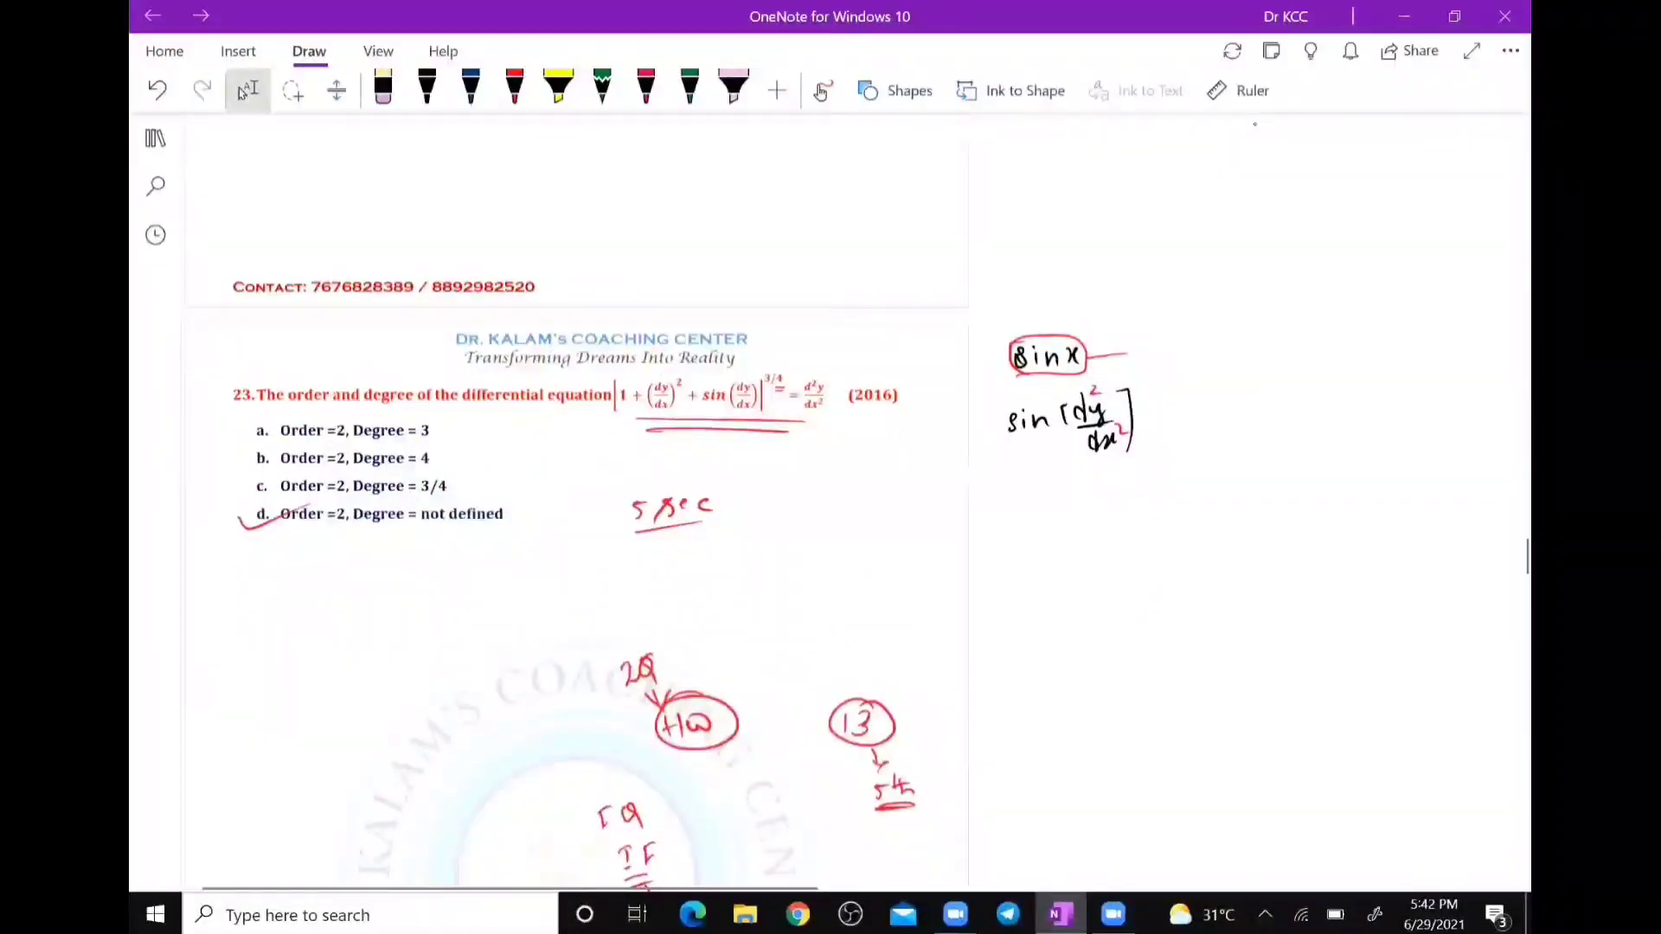
scroll(830, 502, down, 9)
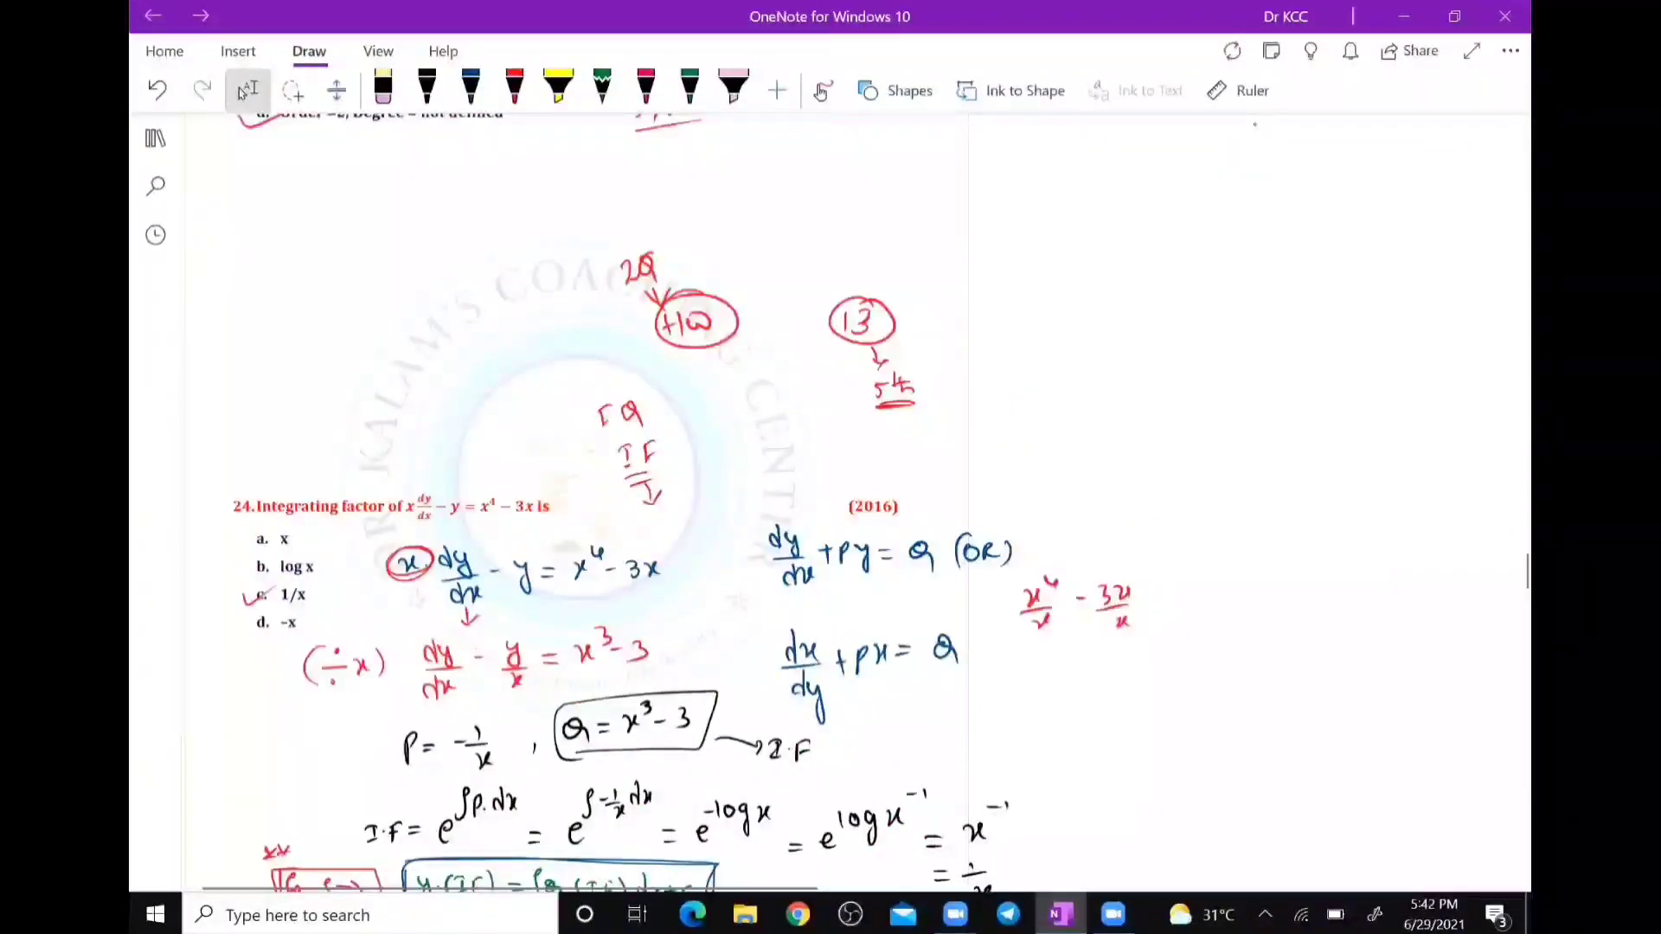
scroll(571, 502, down, 15)
scroll(571, 502, down, 10)
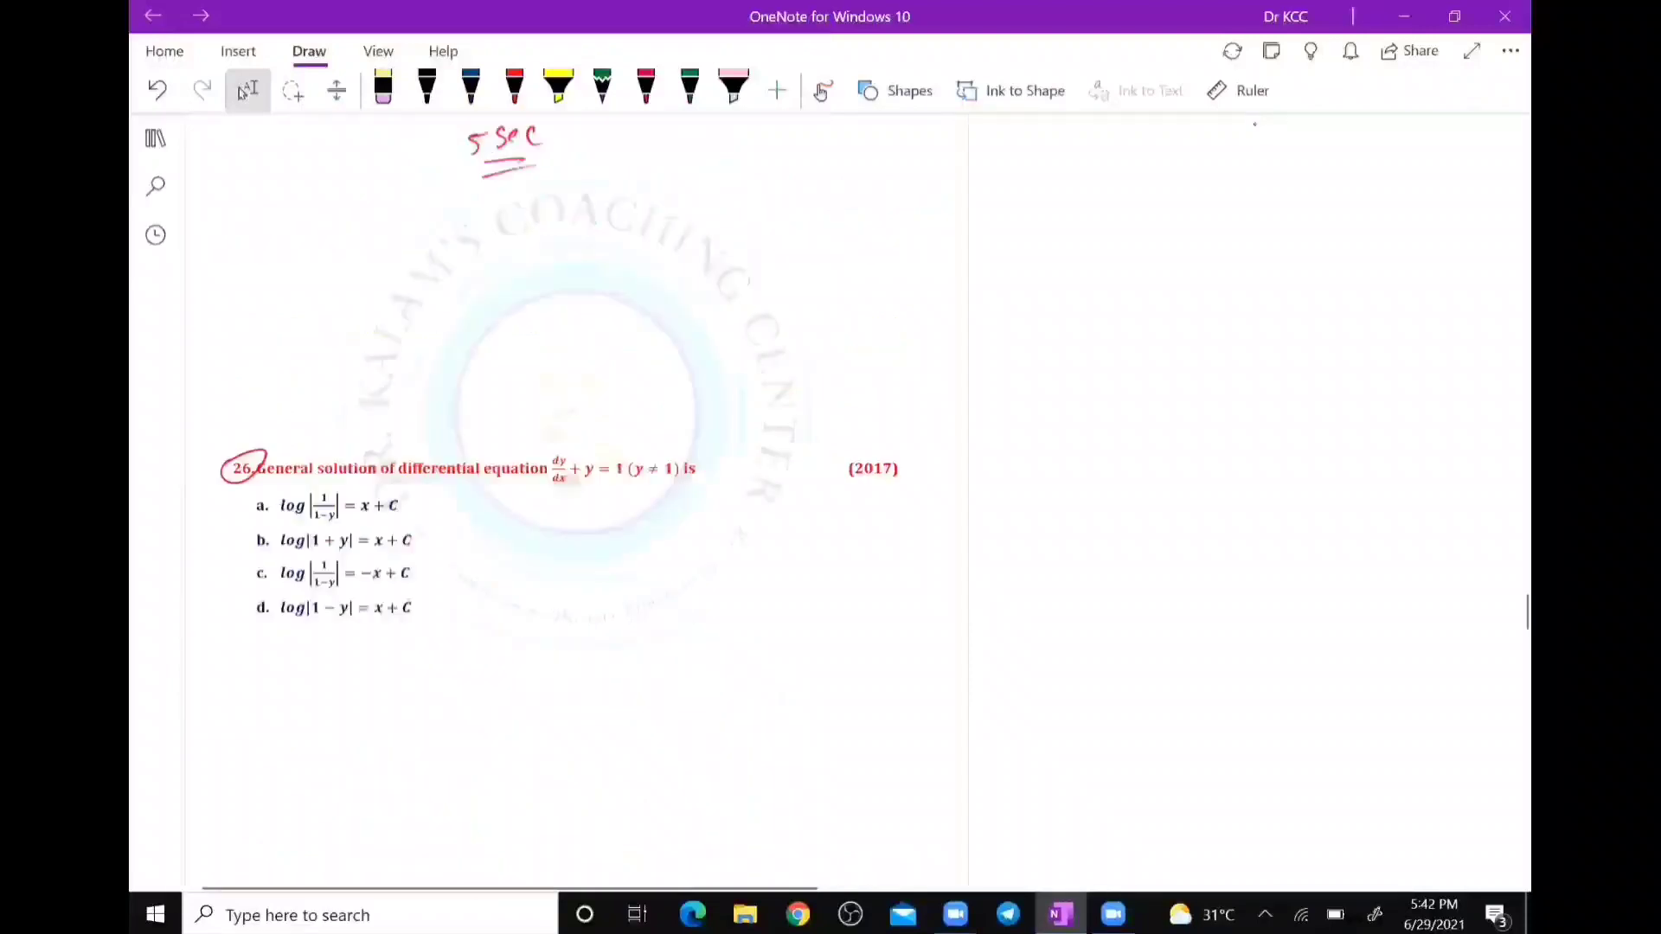
scroll(571, 501, down, 1)
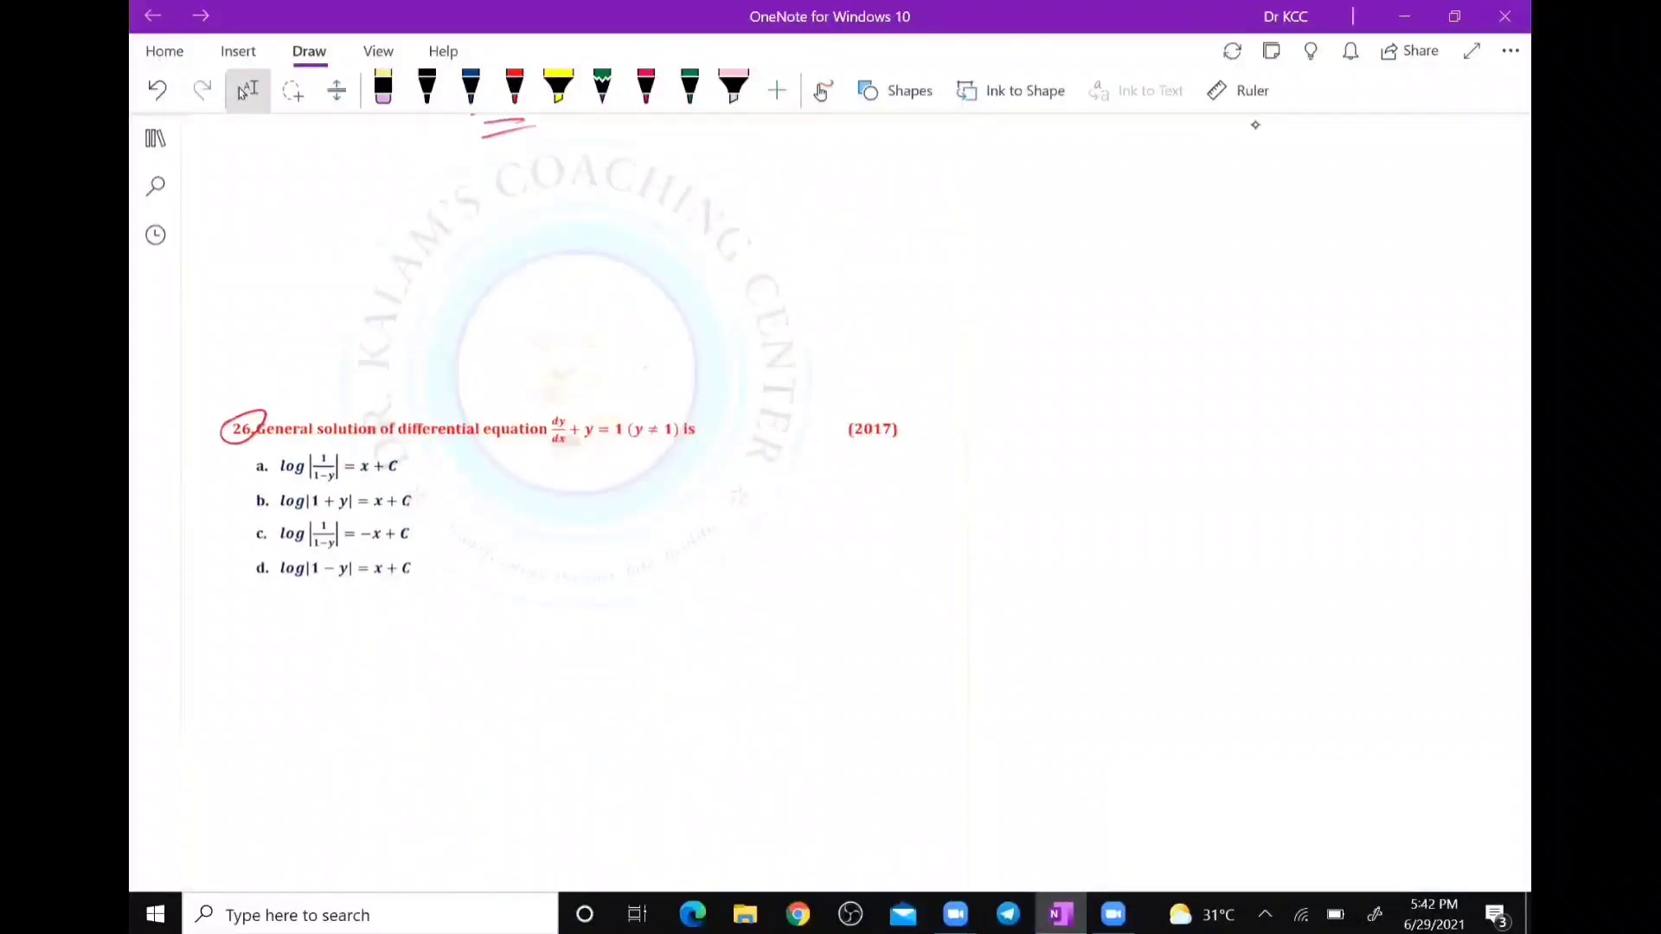
click(242, 92)
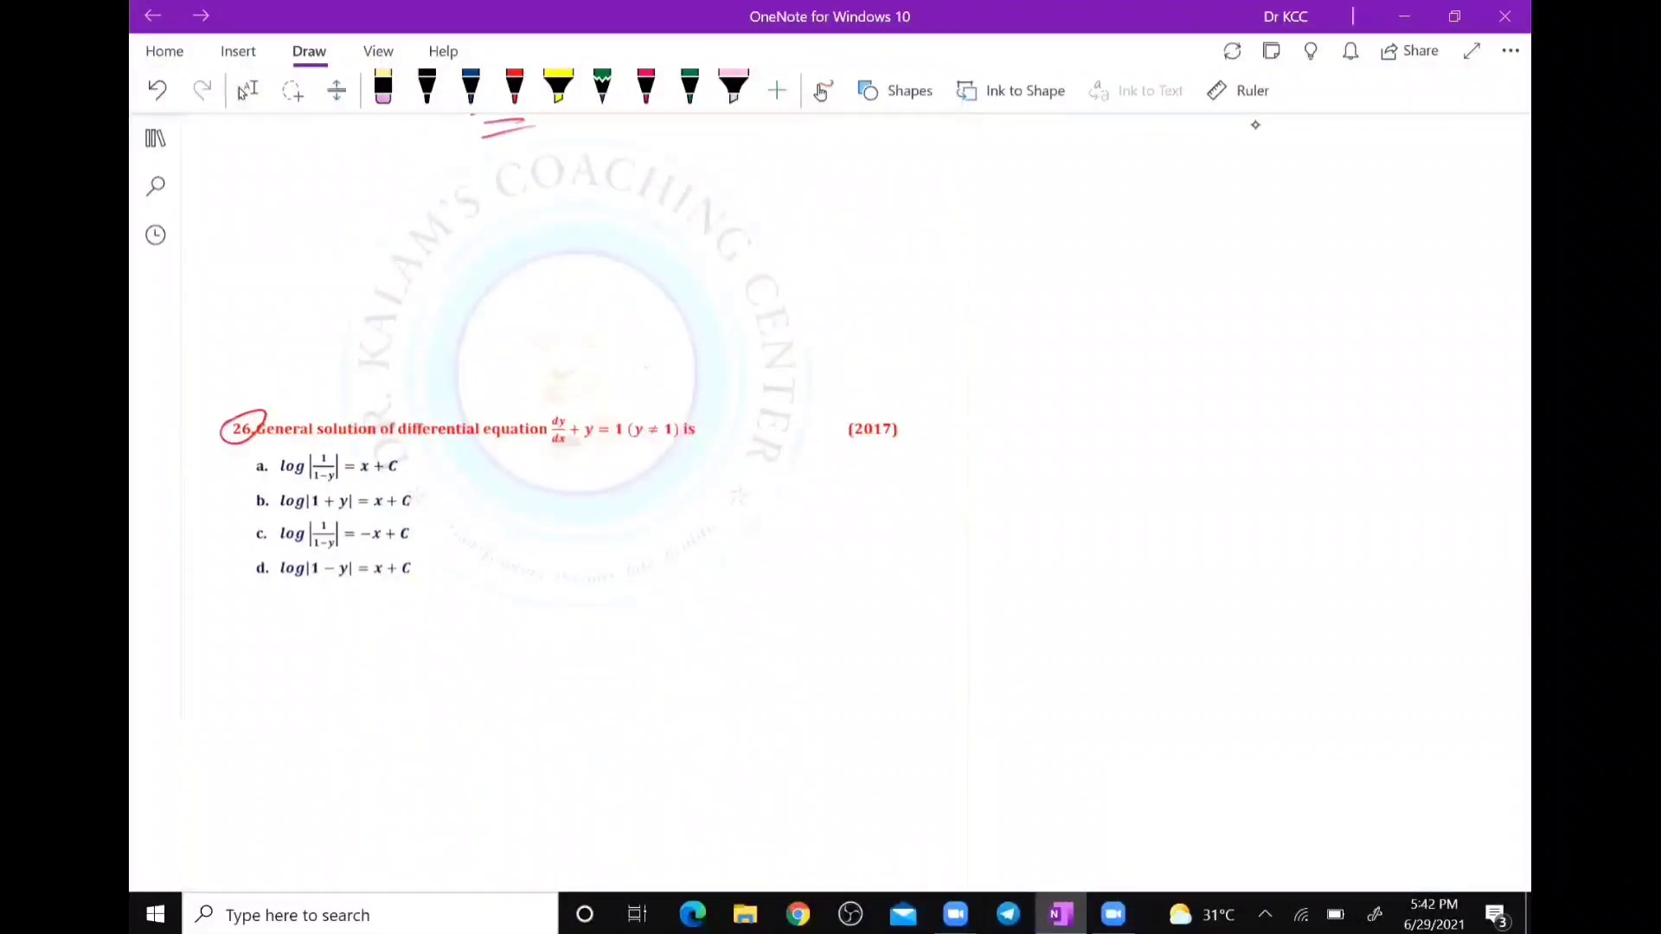
key(ctrl+z)
Write dy/dx + y = 1 in red ink beside question 26.
click(515, 87)
drag(551, 486, 578, 519)
drag(559, 530, 553, 550)
mouse_move(564, 536)
mouse_down()
mouse_move(574, 548)
mouse_move(604, 511)
mouse_up()
drag(593, 501, 595, 526)
drag(611, 495, 622, 495)
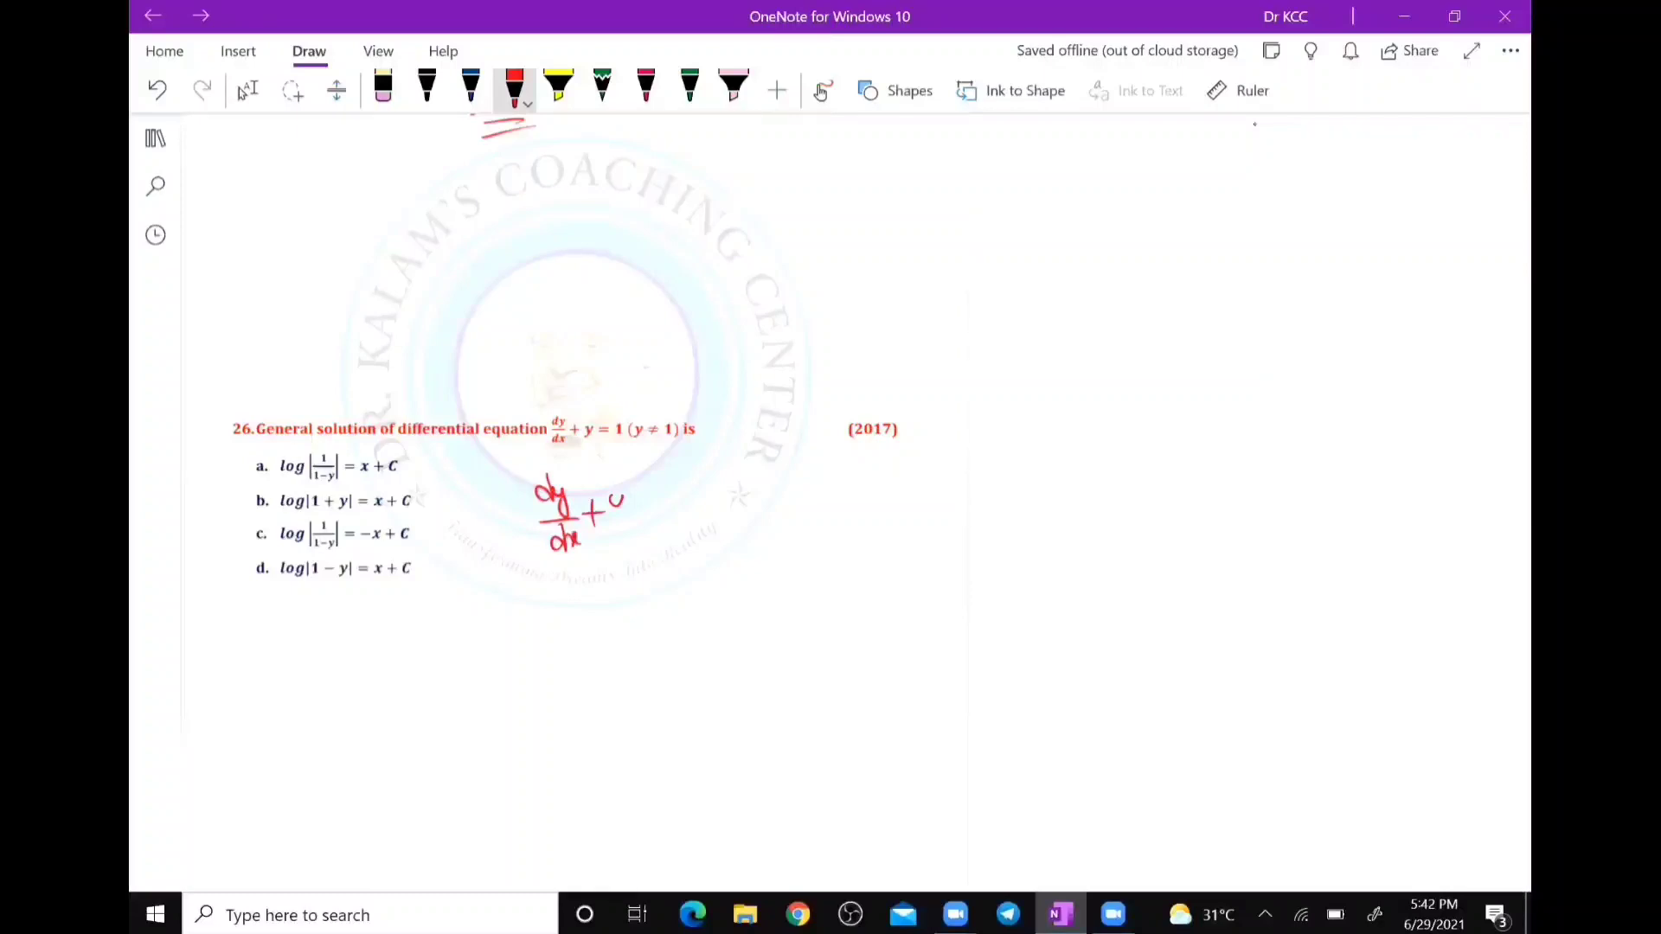
drag(623, 495, 617, 543)
drag(639, 504, 653, 503)
drag(639, 514, 654, 513)
drag(668, 496, 668, 517)
In black ink, rewrite it as dy/dx = 1 − y, with arrows showing terms moving across.
click(427, 86)
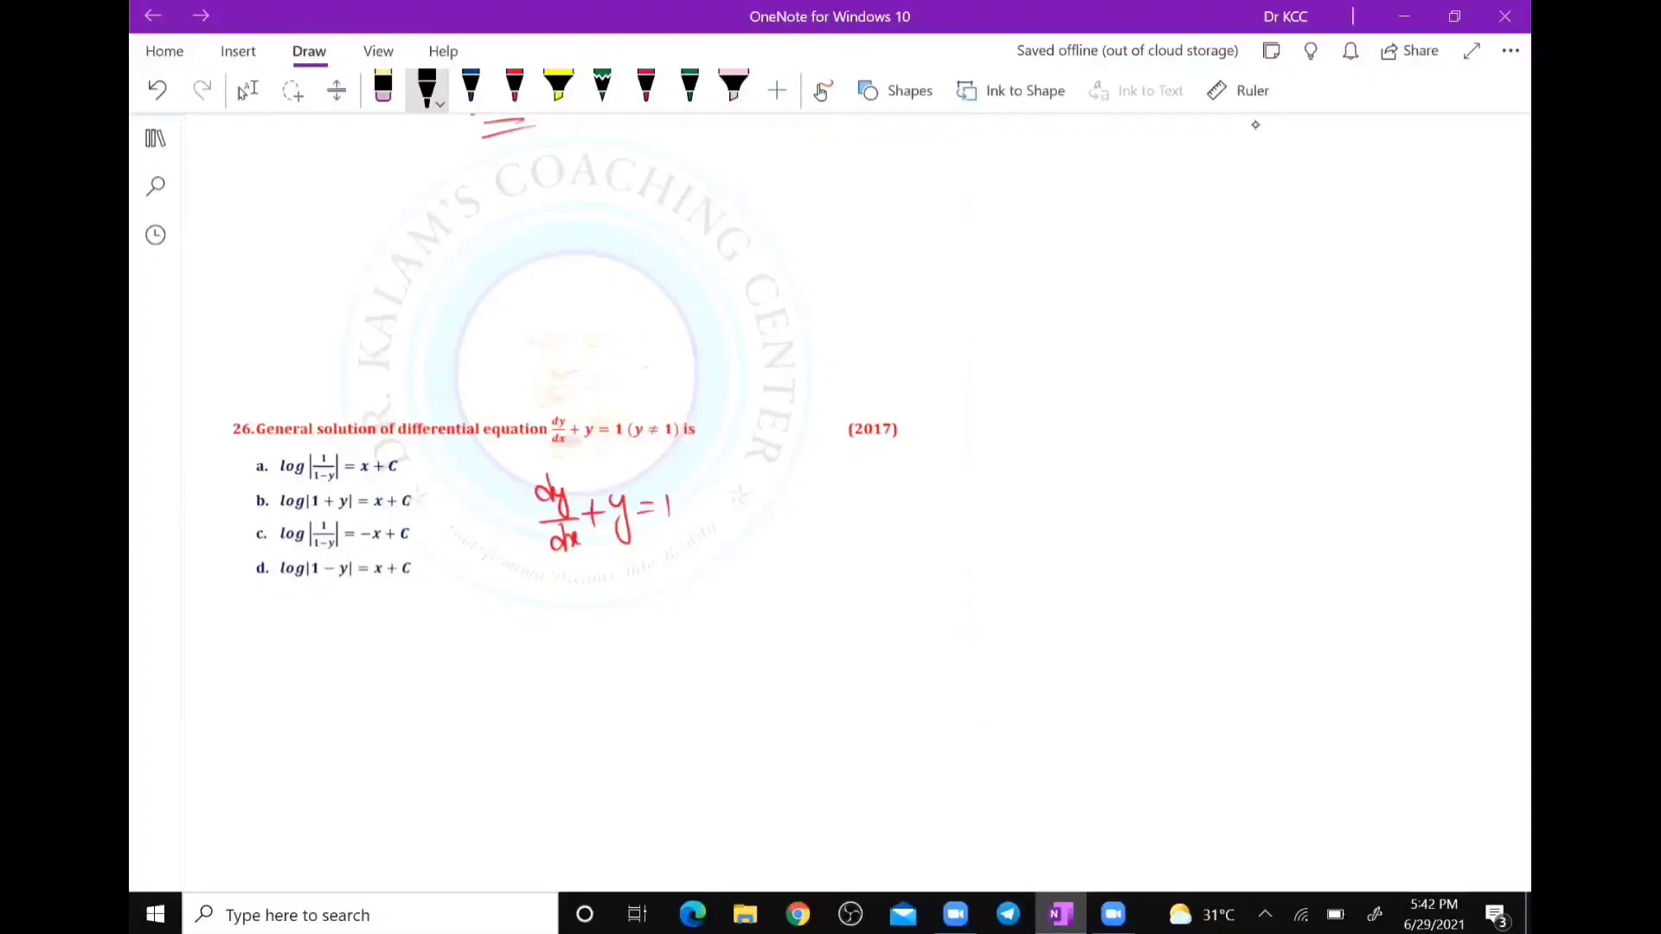
drag(541, 573, 564, 603)
drag(530, 603, 575, 603)
drag(552, 616, 557, 631)
mouse_move(559, 619)
mouse_down()
mouse_move(569, 634)
mouse_move(577, 615)
mouse_up()
drag(591, 589, 610, 589)
drag(593, 596, 612, 595)
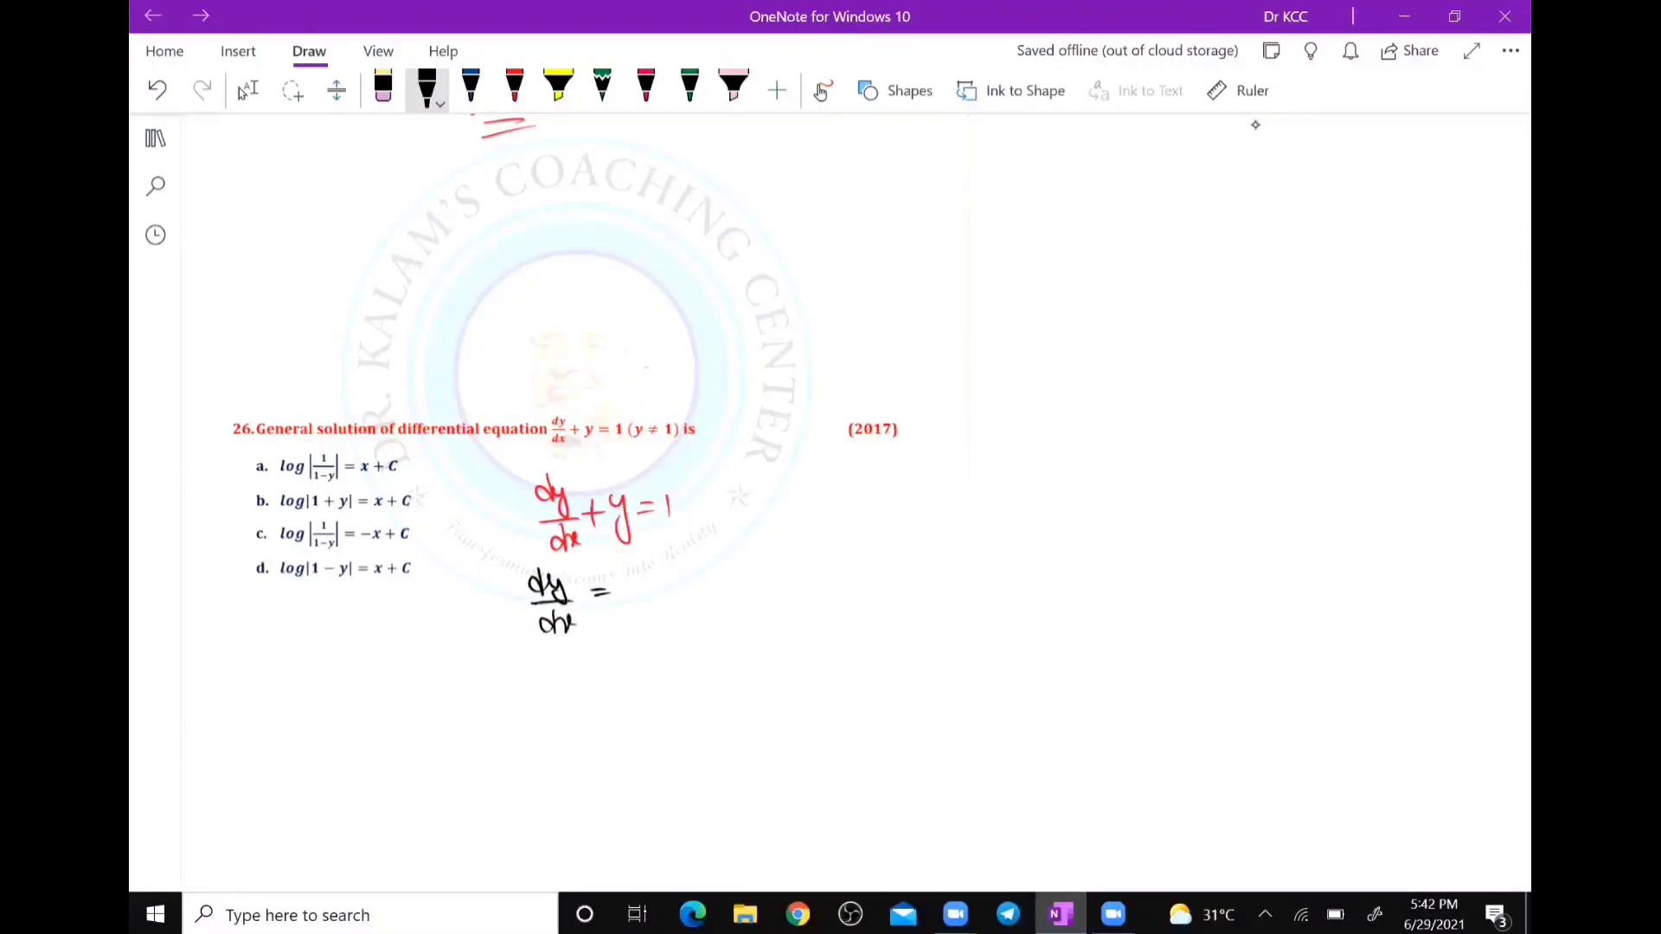
drag(605, 477, 649, 478)
drag(627, 577, 629, 596)
drag(638, 586, 679, 616)
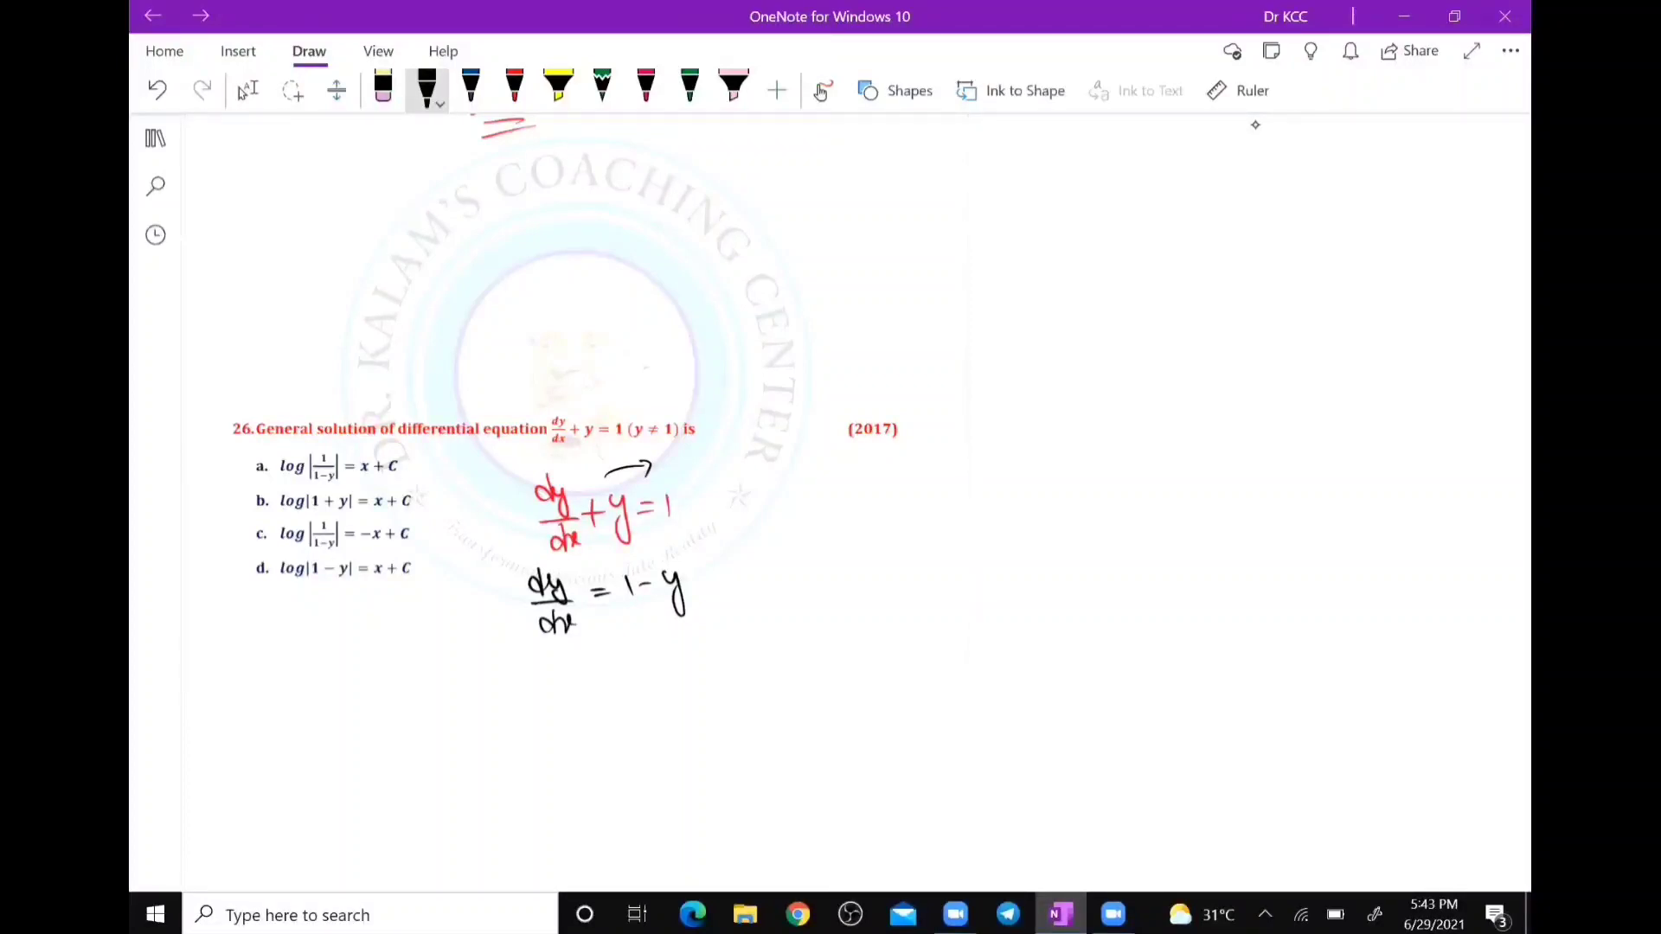
drag(586, 620, 617, 616)
Write the separated form dy/(1−y) = dx followed by the note [2BS].
drag(550, 652, 554, 680)
drag(560, 666, 593, 693)
drag(545, 710, 547, 725)
drag(557, 716, 594, 744)
drag(603, 686, 619, 685)
drag(603, 694, 655, 694)
mouse_move(661, 671)
mouse_down()
mouse_move(676, 692)
mouse_move(726, 691)
mouse_up()
drag(736, 669, 753, 689)
drag(763, 672, 765, 690)
drag(784, 669, 777, 688)
drag(790, 655, 794, 696)
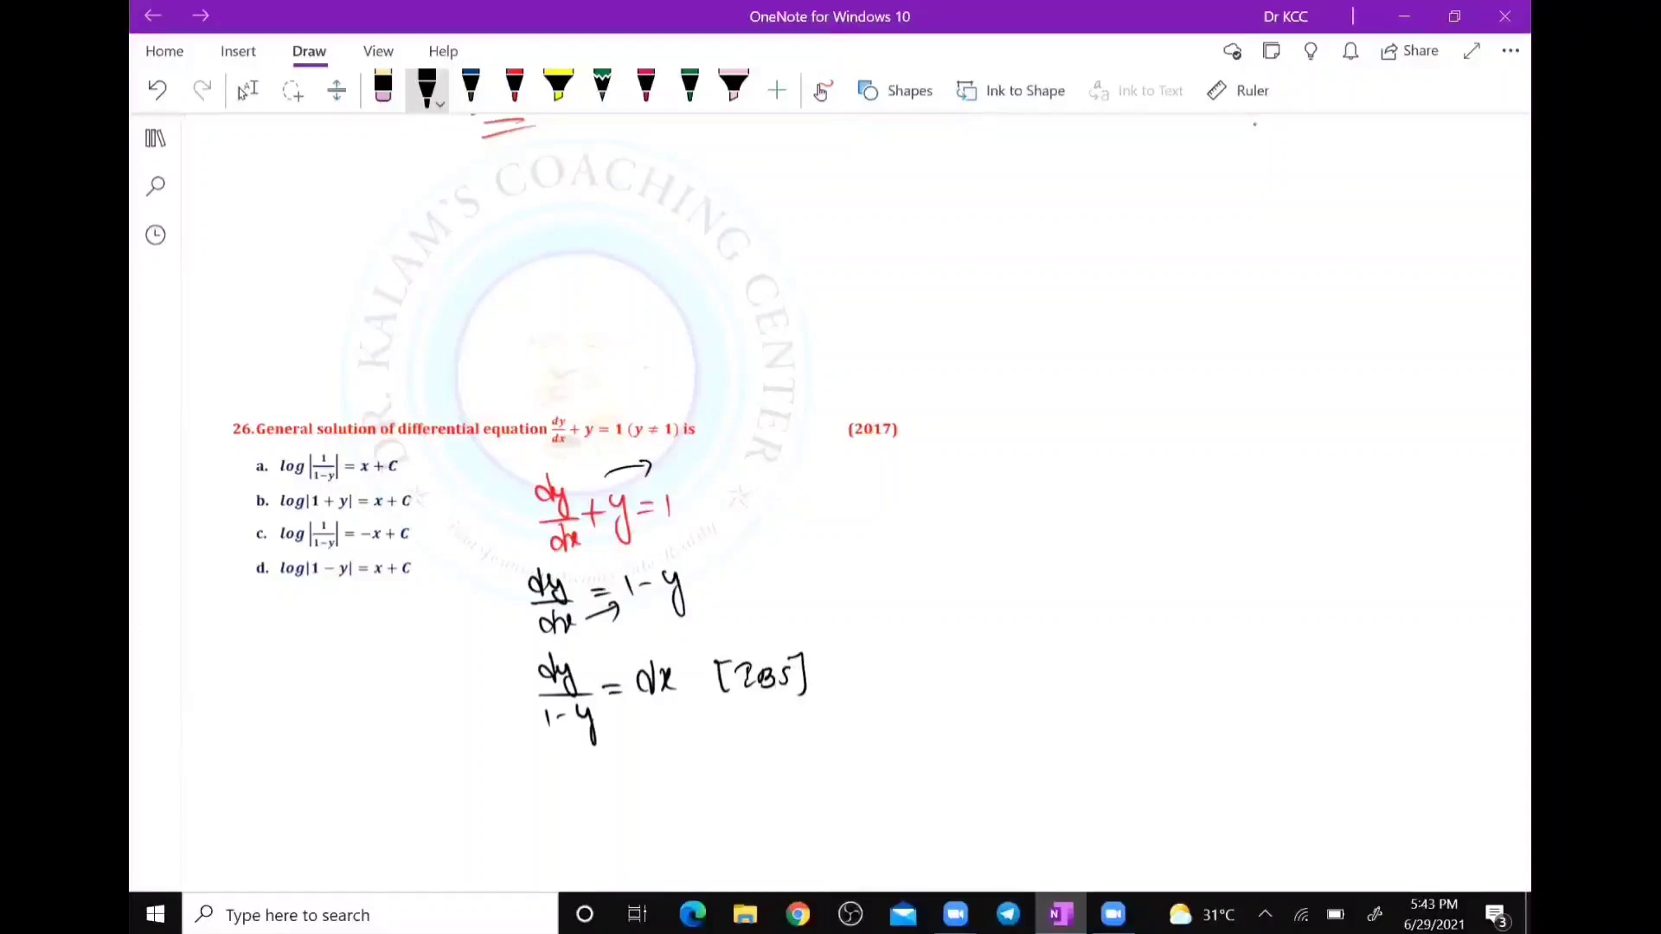
Below it, begin the integration: log|1−y| = x +.
scroll(605, 432, down, 3)
mouse_move(507, 555)
mouse_down()
mouse_move(509, 578)
mouse_move(520, 563)
mouse_up()
drag(537, 562, 547, 610)
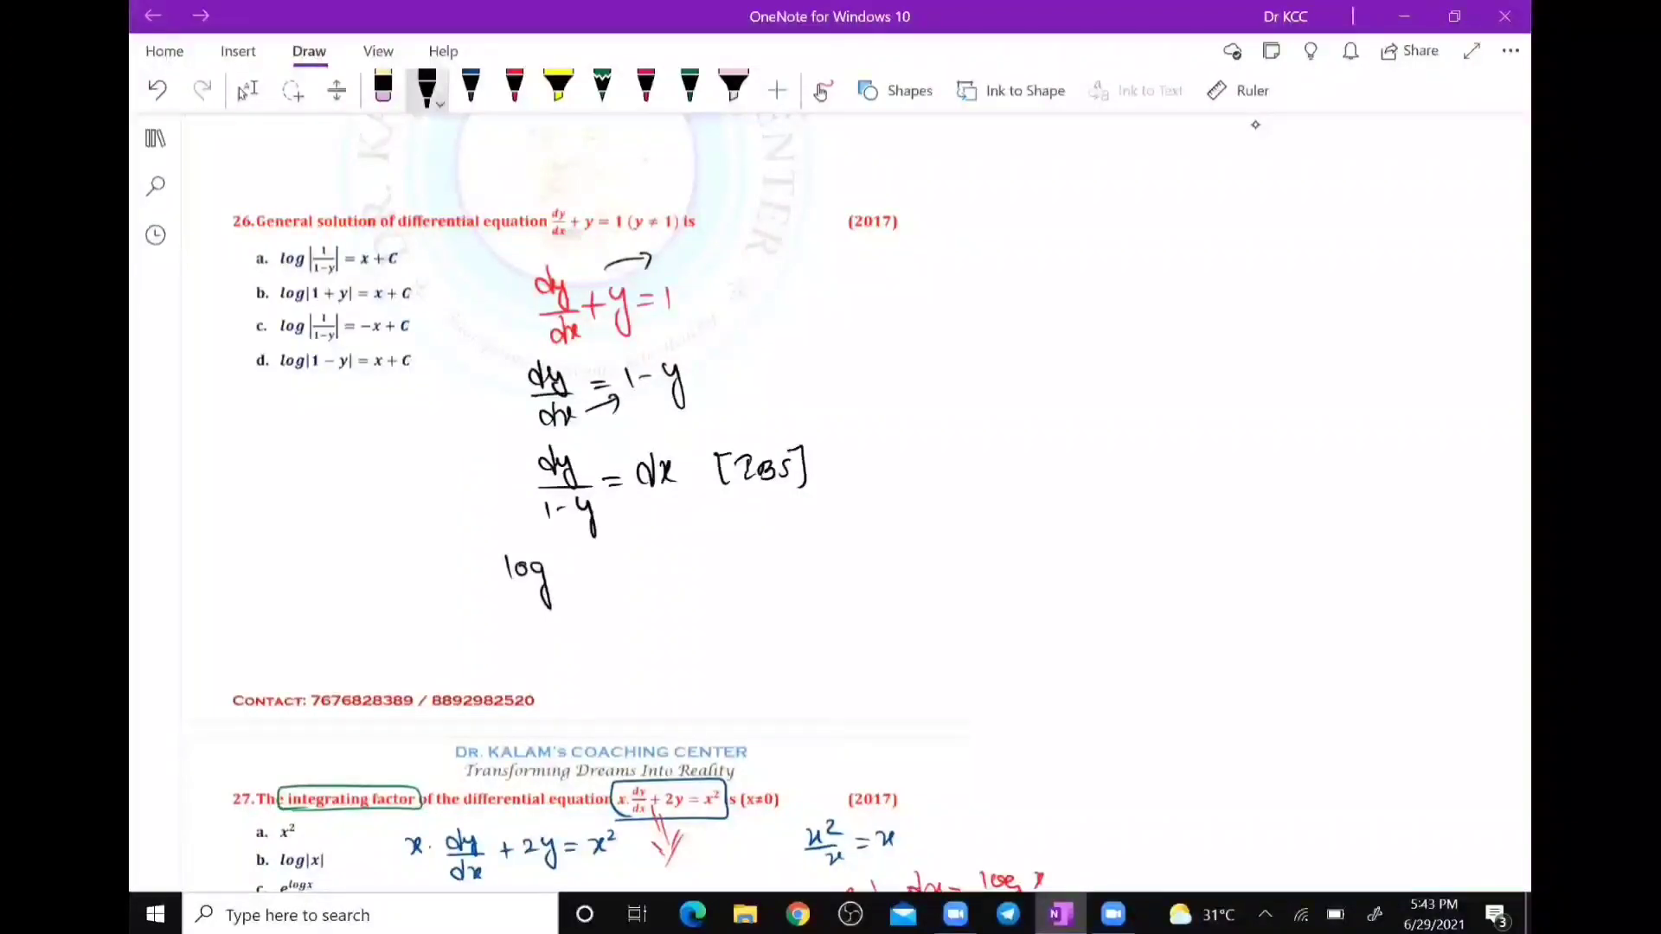
drag(561, 551, 577, 580)
drag(589, 560, 589, 573)
drag(597, 564, 624, 589)
drag(649, 549, 649, 584)
drag(657, 551, 657, 584)
drag(679, 561, 699, 561)
drag(679, 572, 734, 572)
drag(740, 562, 761, 562)
drag(750, 549, 750, 575)
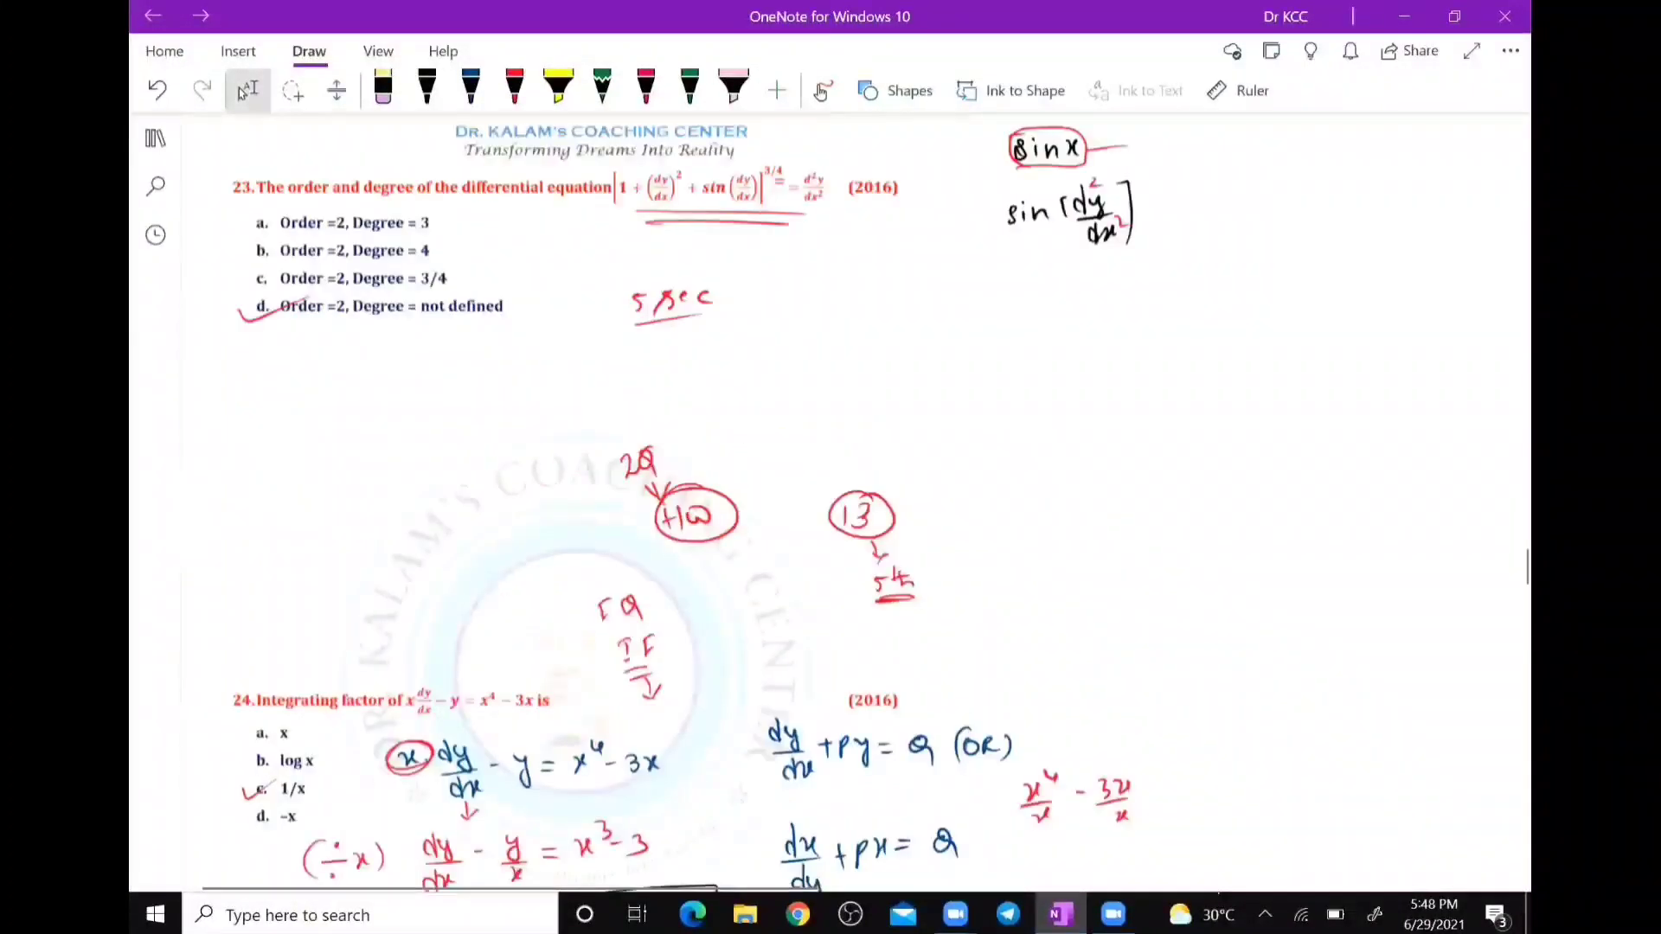
Draw a red arrow down from 'vectors' and write 7 - 8 Q.
scroll(831, 502, up, 5)
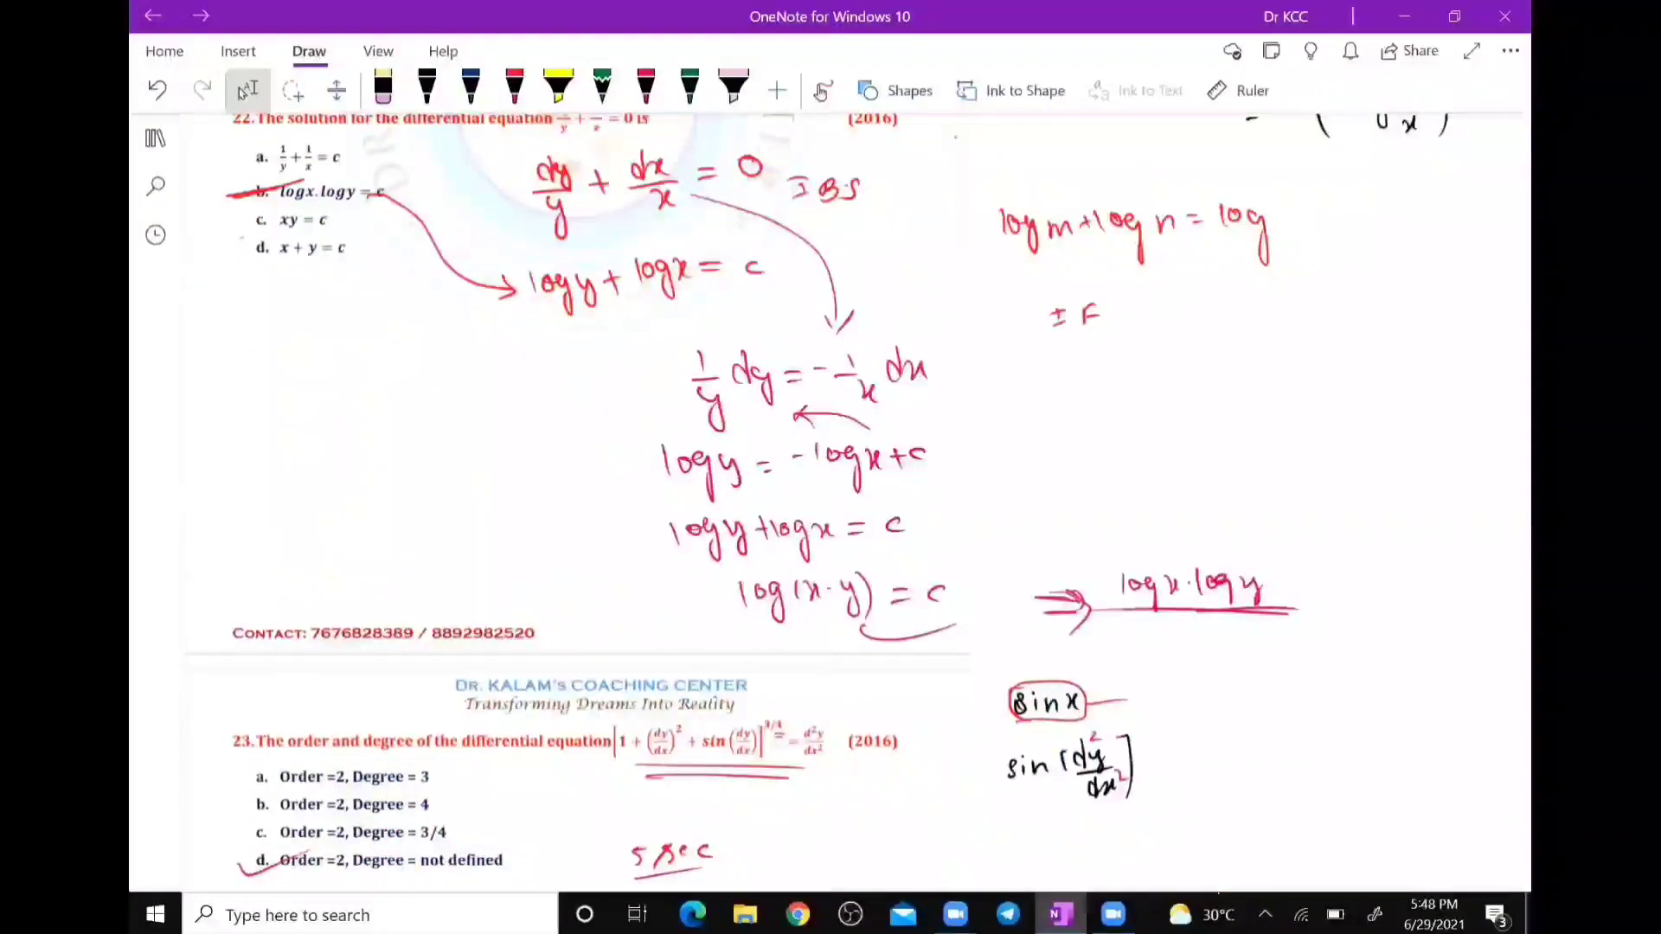
scroll(831, 501, right, 5)
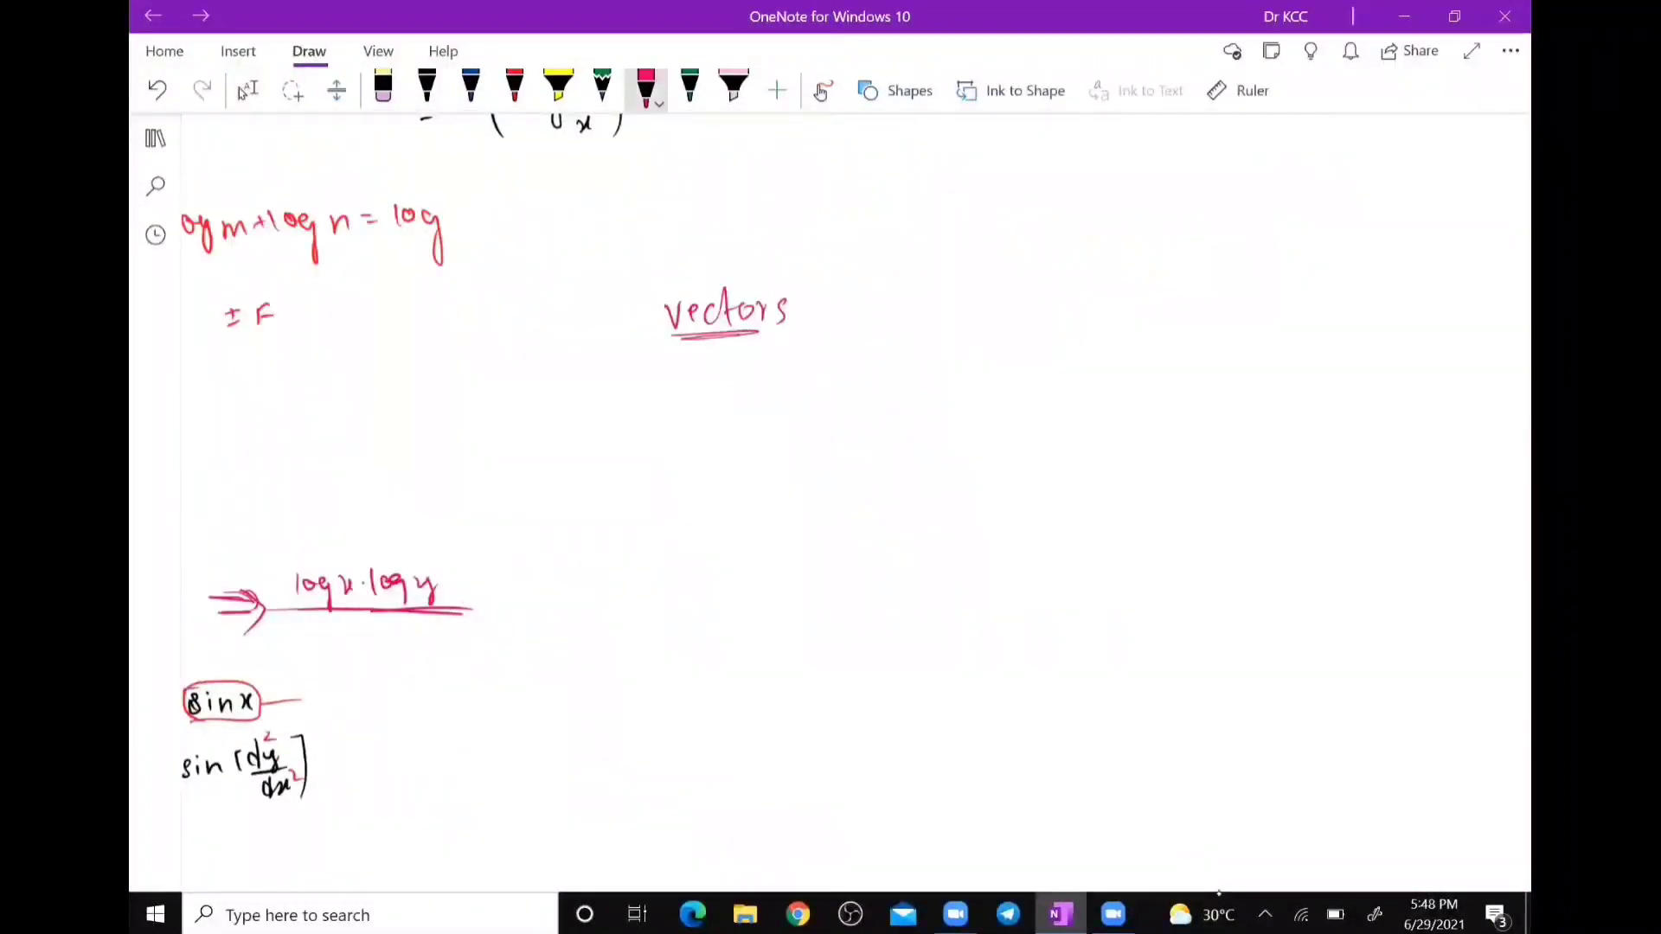
drag(725, 338, 731, 373)
mouse_move(709, 391)
mouse_down()
mouse_move(721, 426)
mouse_move(741, 407)
mouse_up()
drag(752, 407, 808, 394)
drag(845, 387, 873, 424)
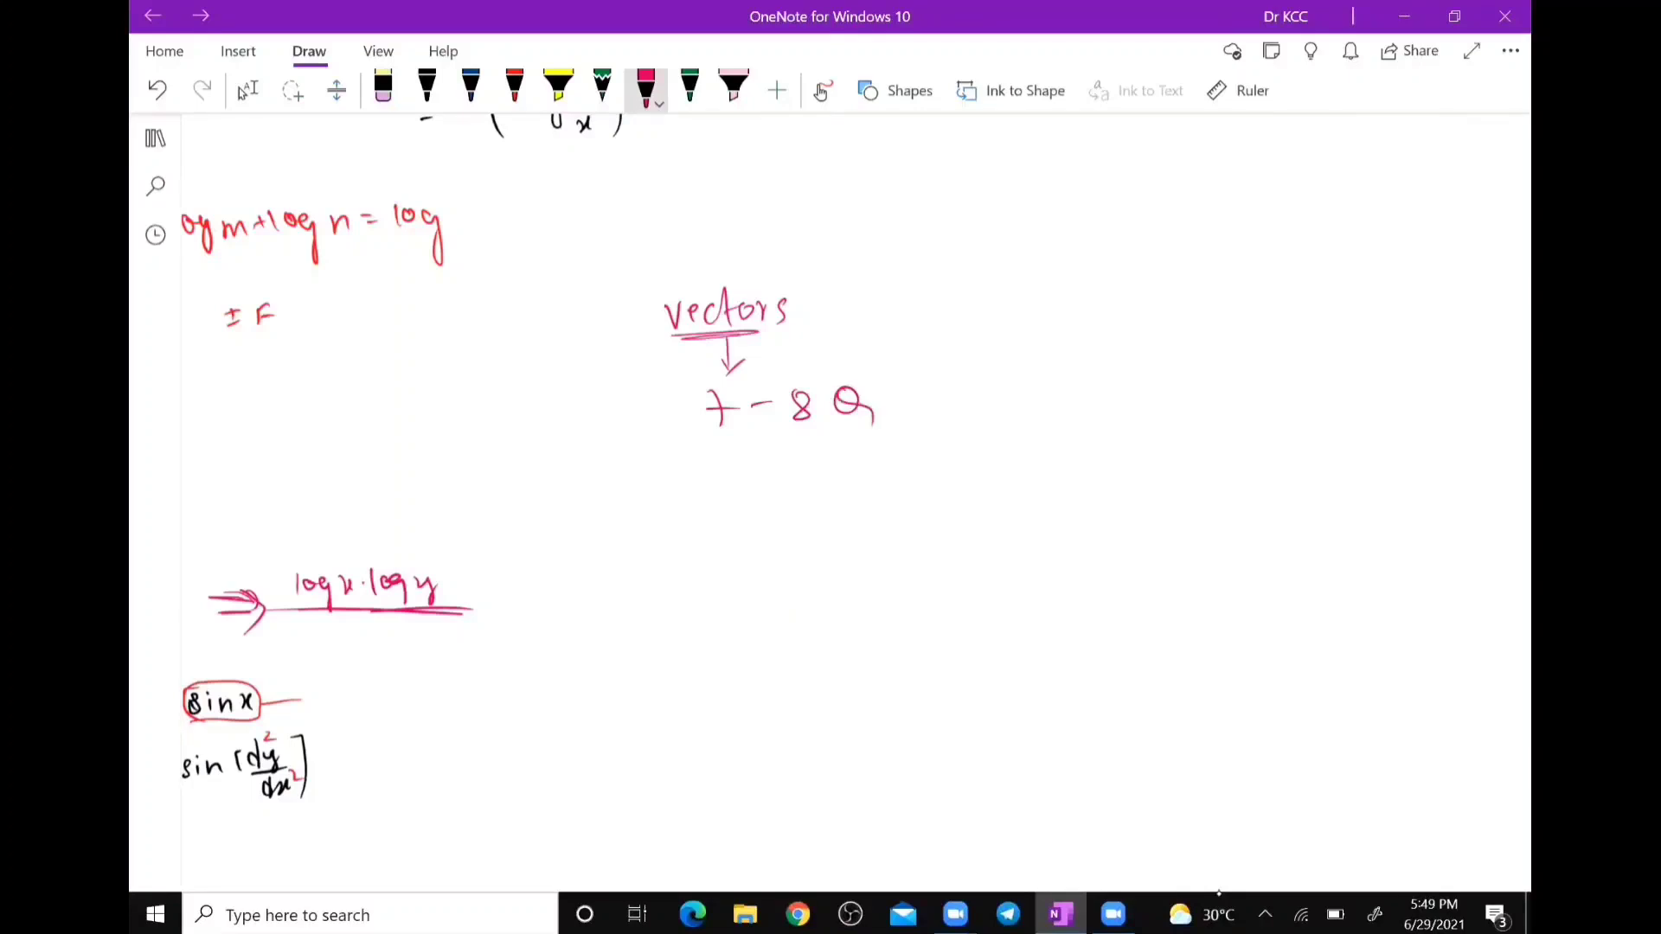
Write 6 - 8 underneath and draw a box around it.
drag(712, 451, 705, 467)
drag(729, 468, 740, 467)
drag(793, 460, 789, 462)
drag(681, 448, 687, 447)
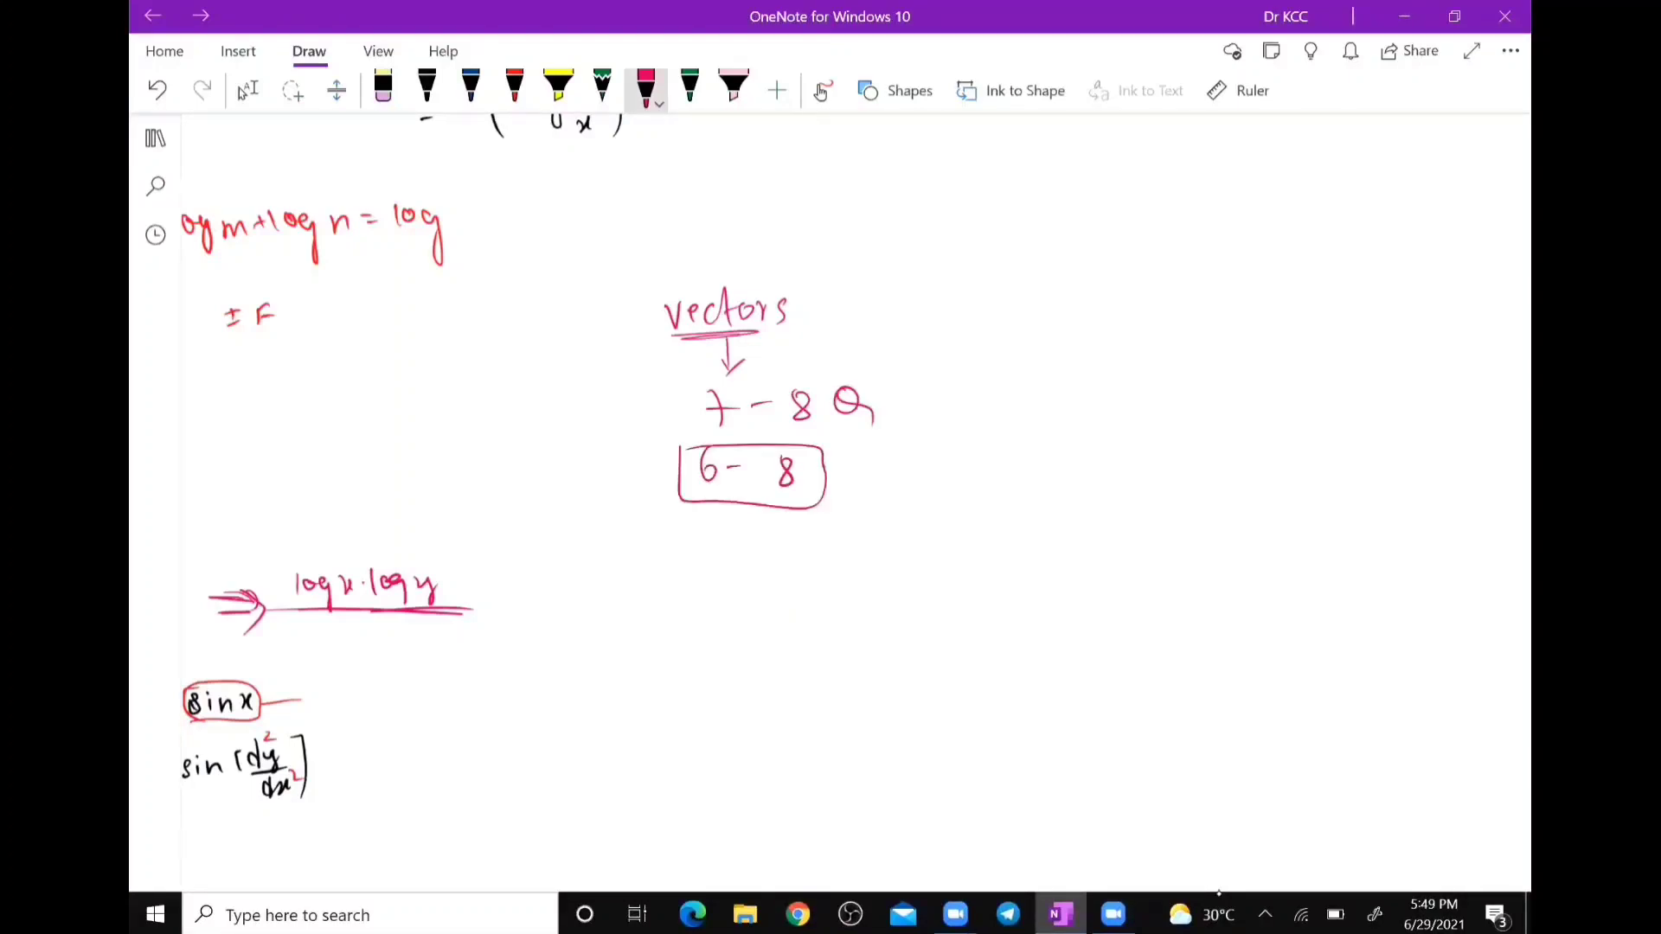
In the blank top-right area, write CET in red with an arrow to Ranking.
scroll(727, 416, down, 3)
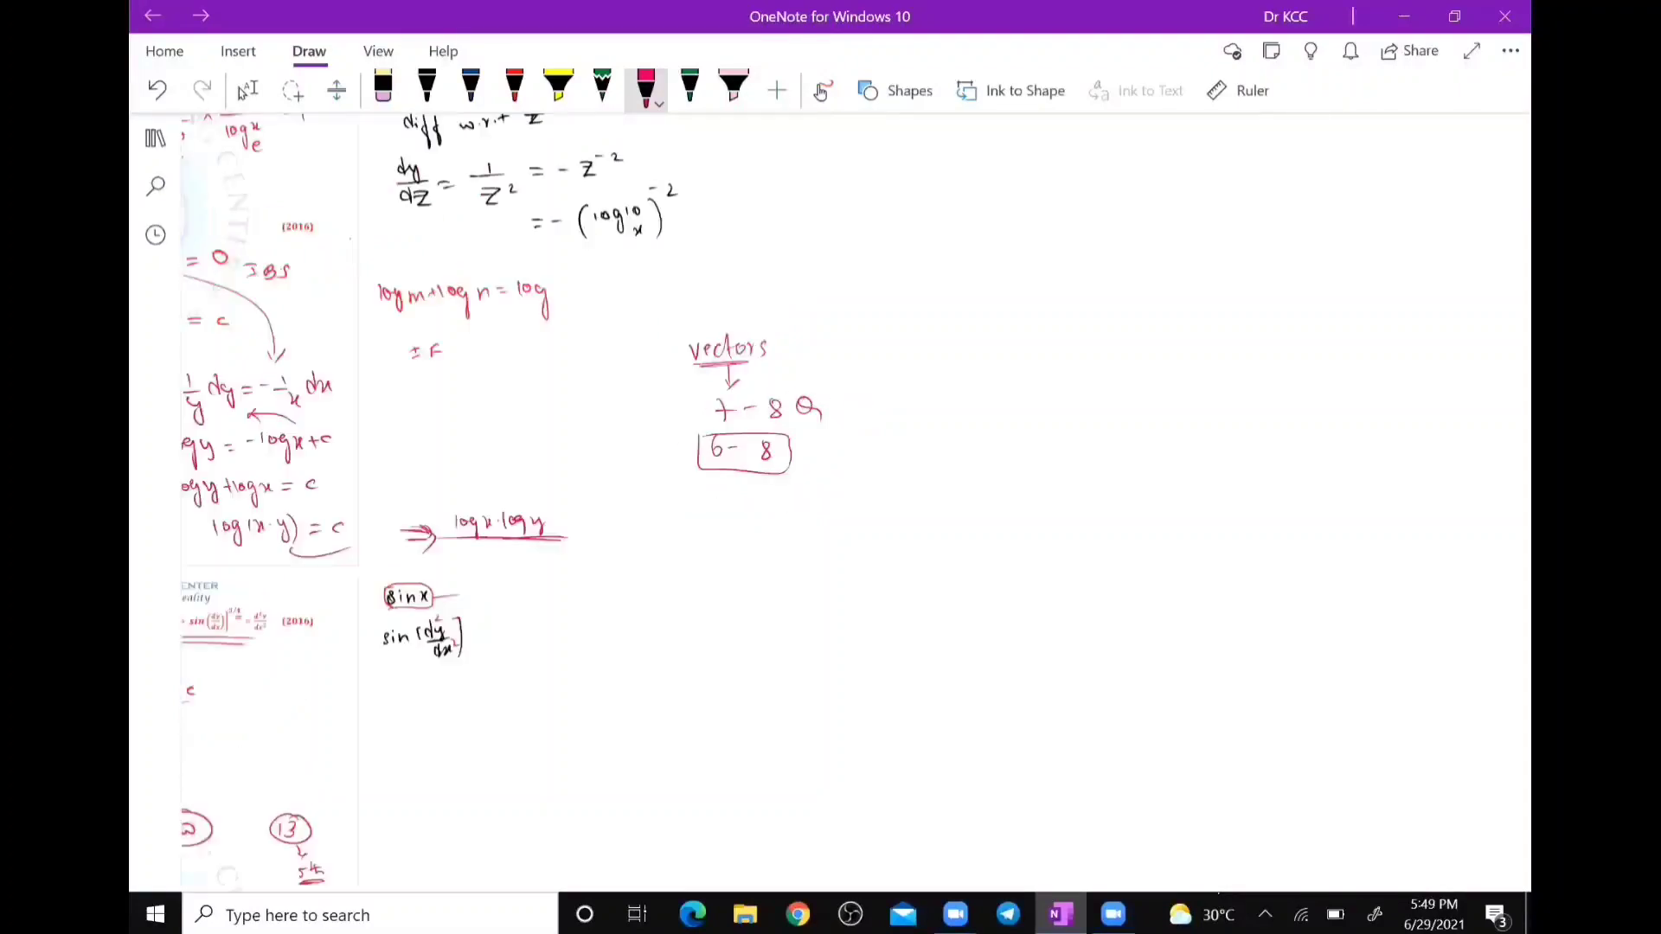
click(245, 89)
scroll(831, 502, left, 5)
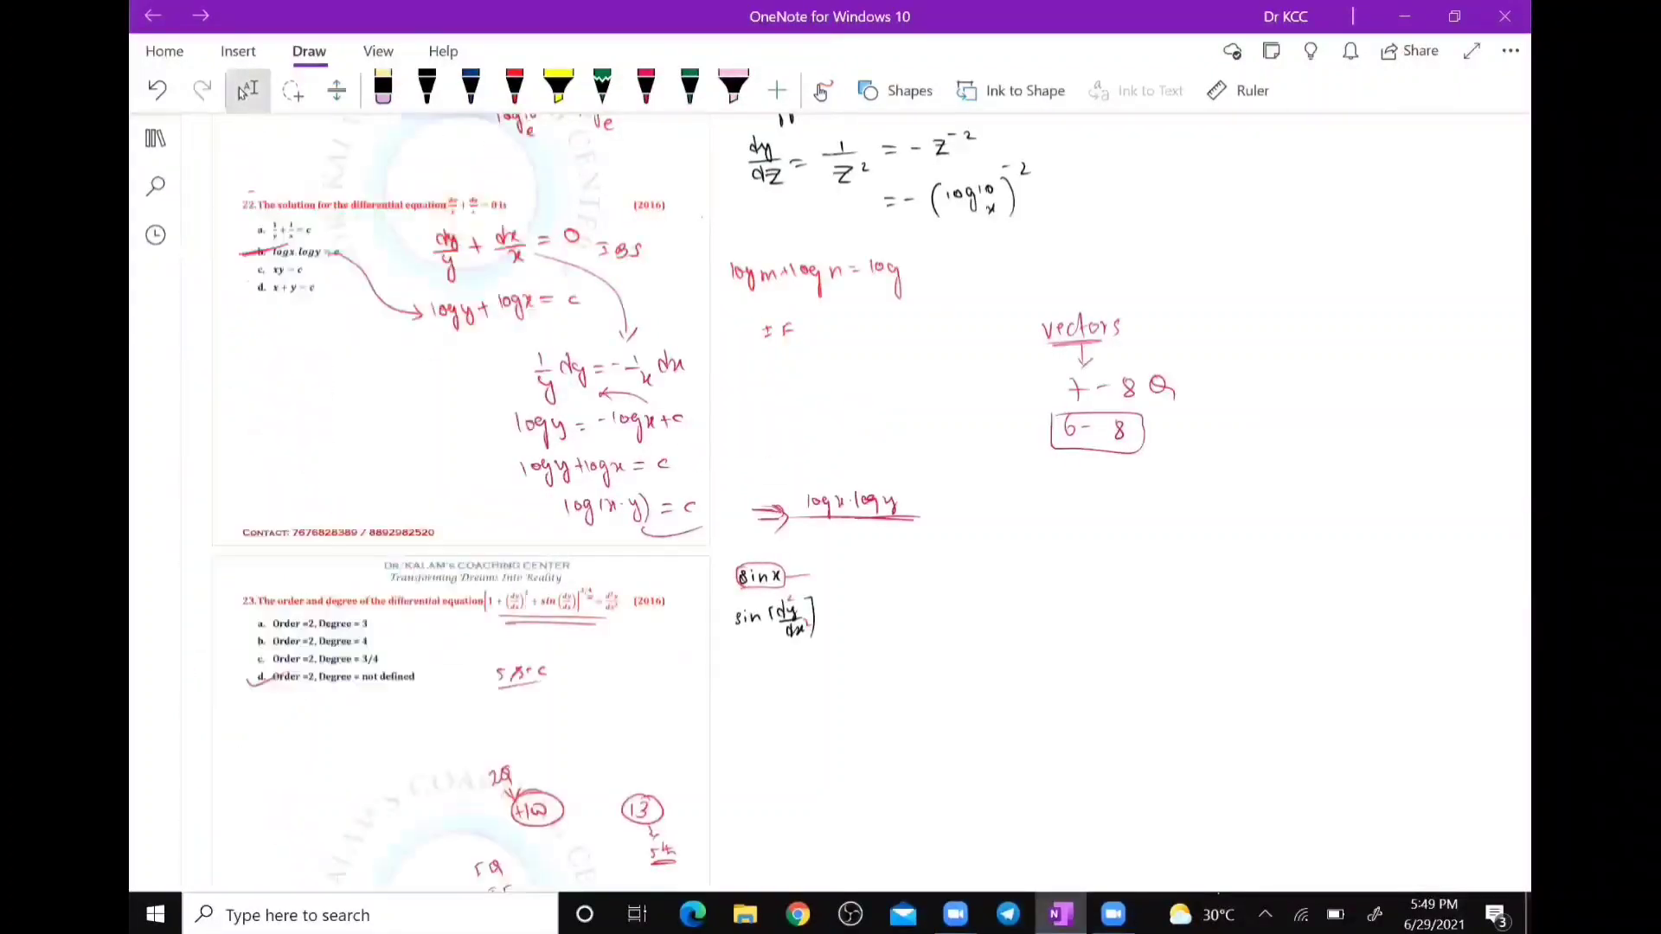
scroll(814, 294, up, 1)
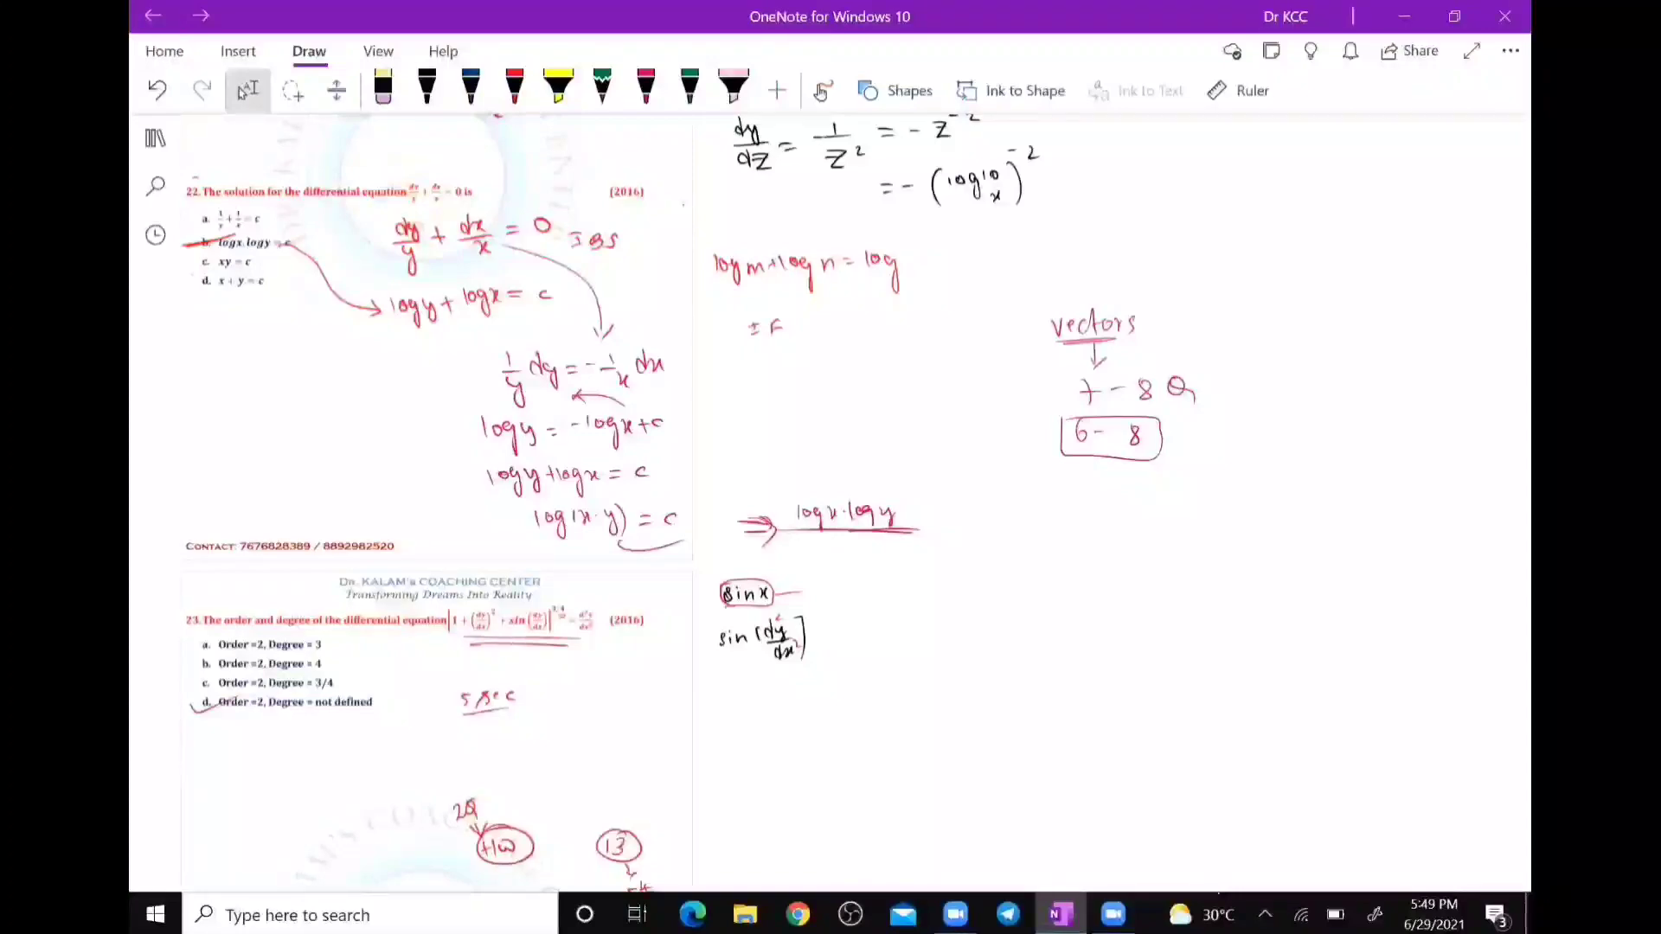
scroll(830, 502, up, 2)
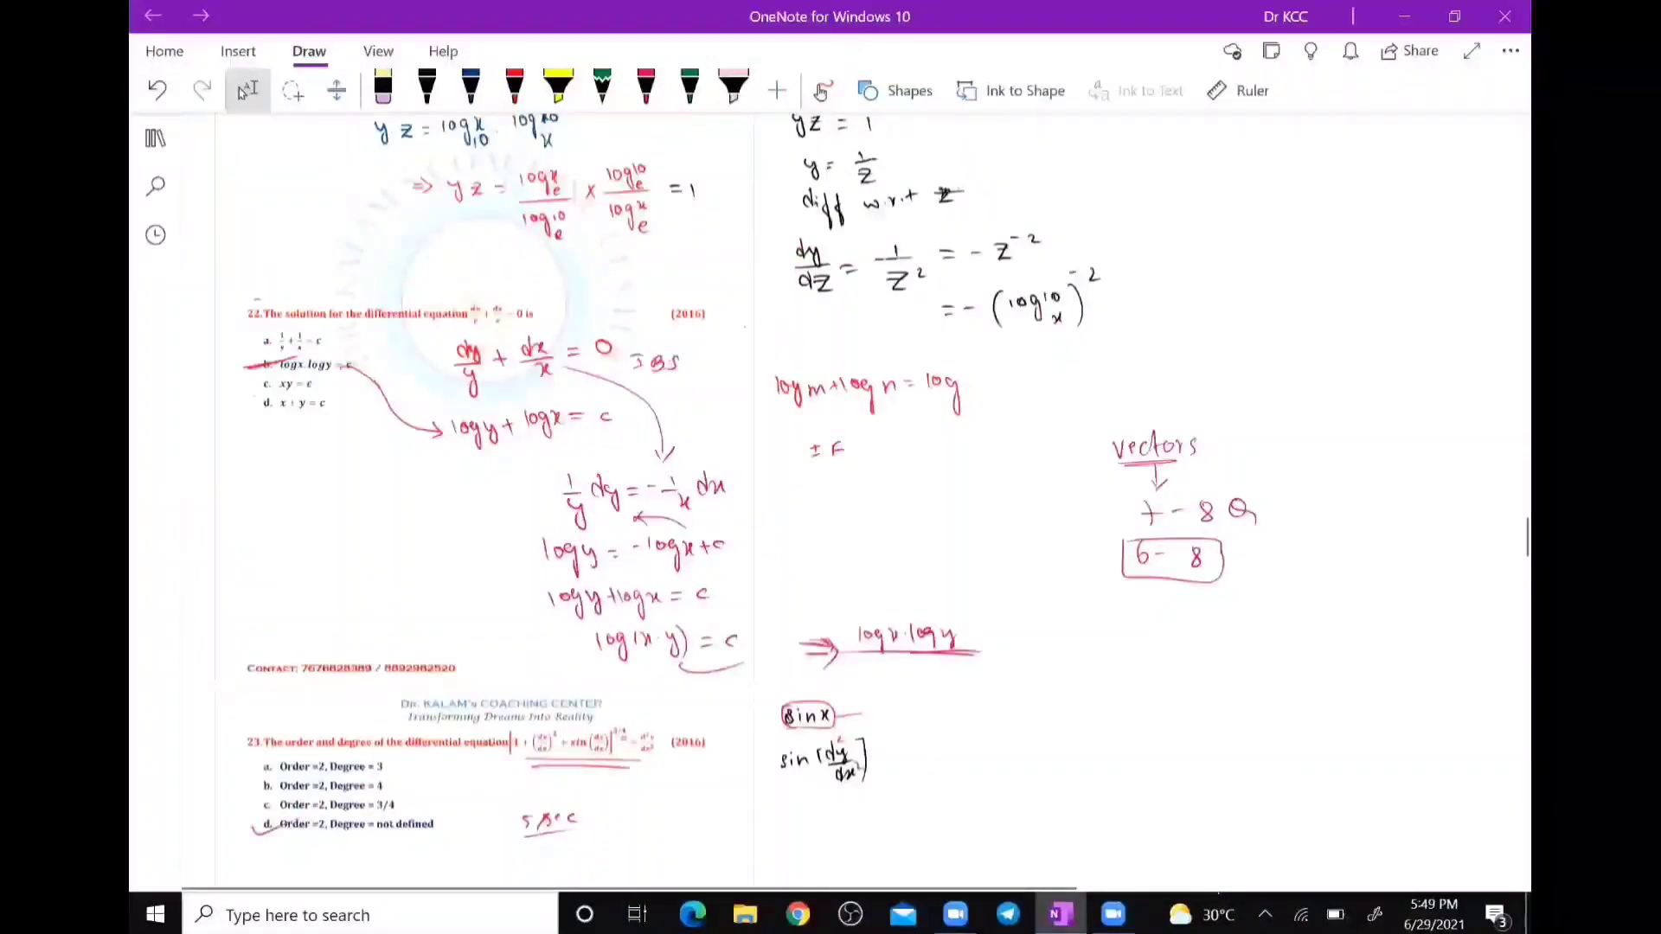
scroll(489, 236, up, 2)
scroll(831, 502, right, 3)
scroll(831, 502, right, 3)
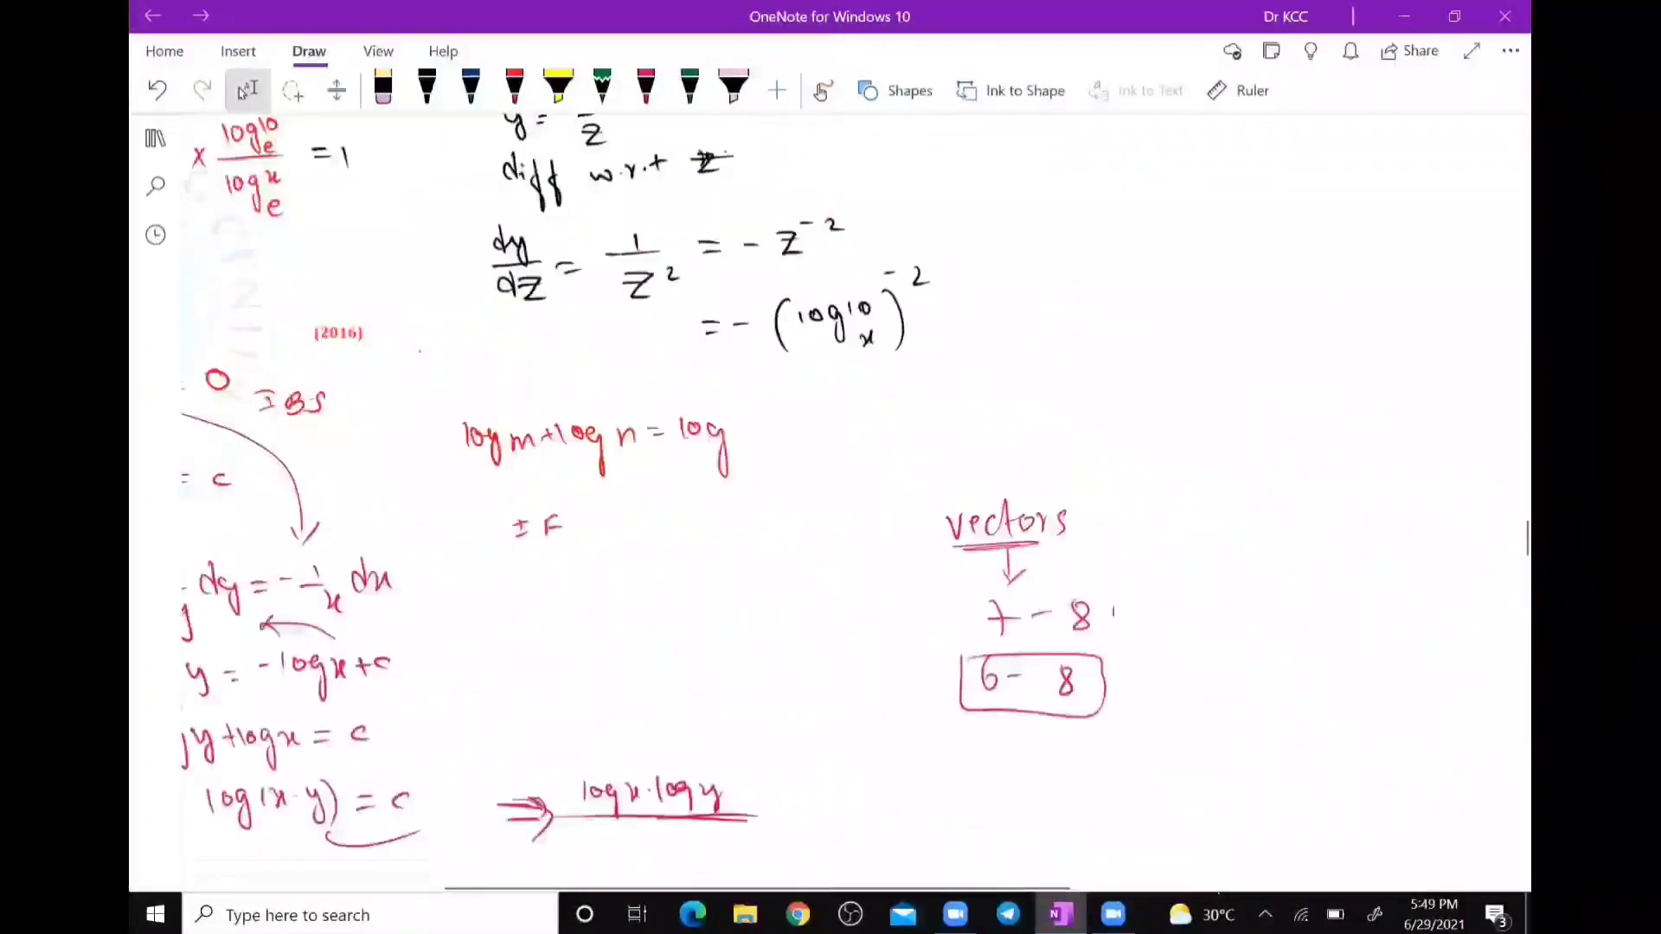
drag(1115, 612, 1151, 634)
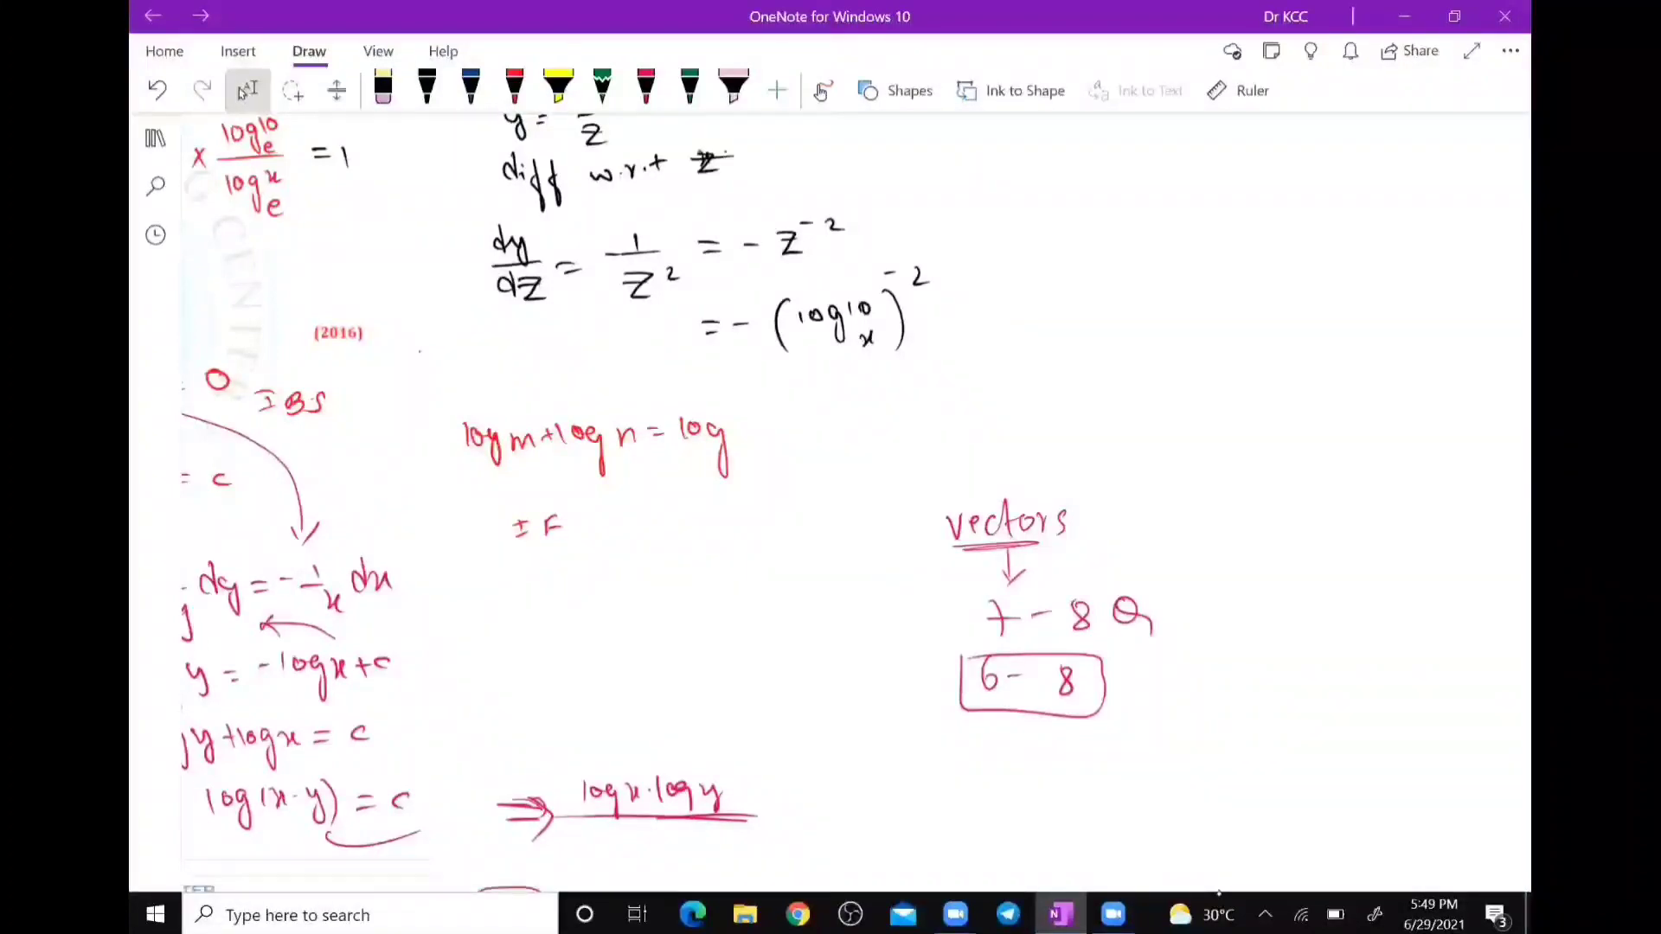
click(646, 87)
drag(1151, 252, 1175, 270)
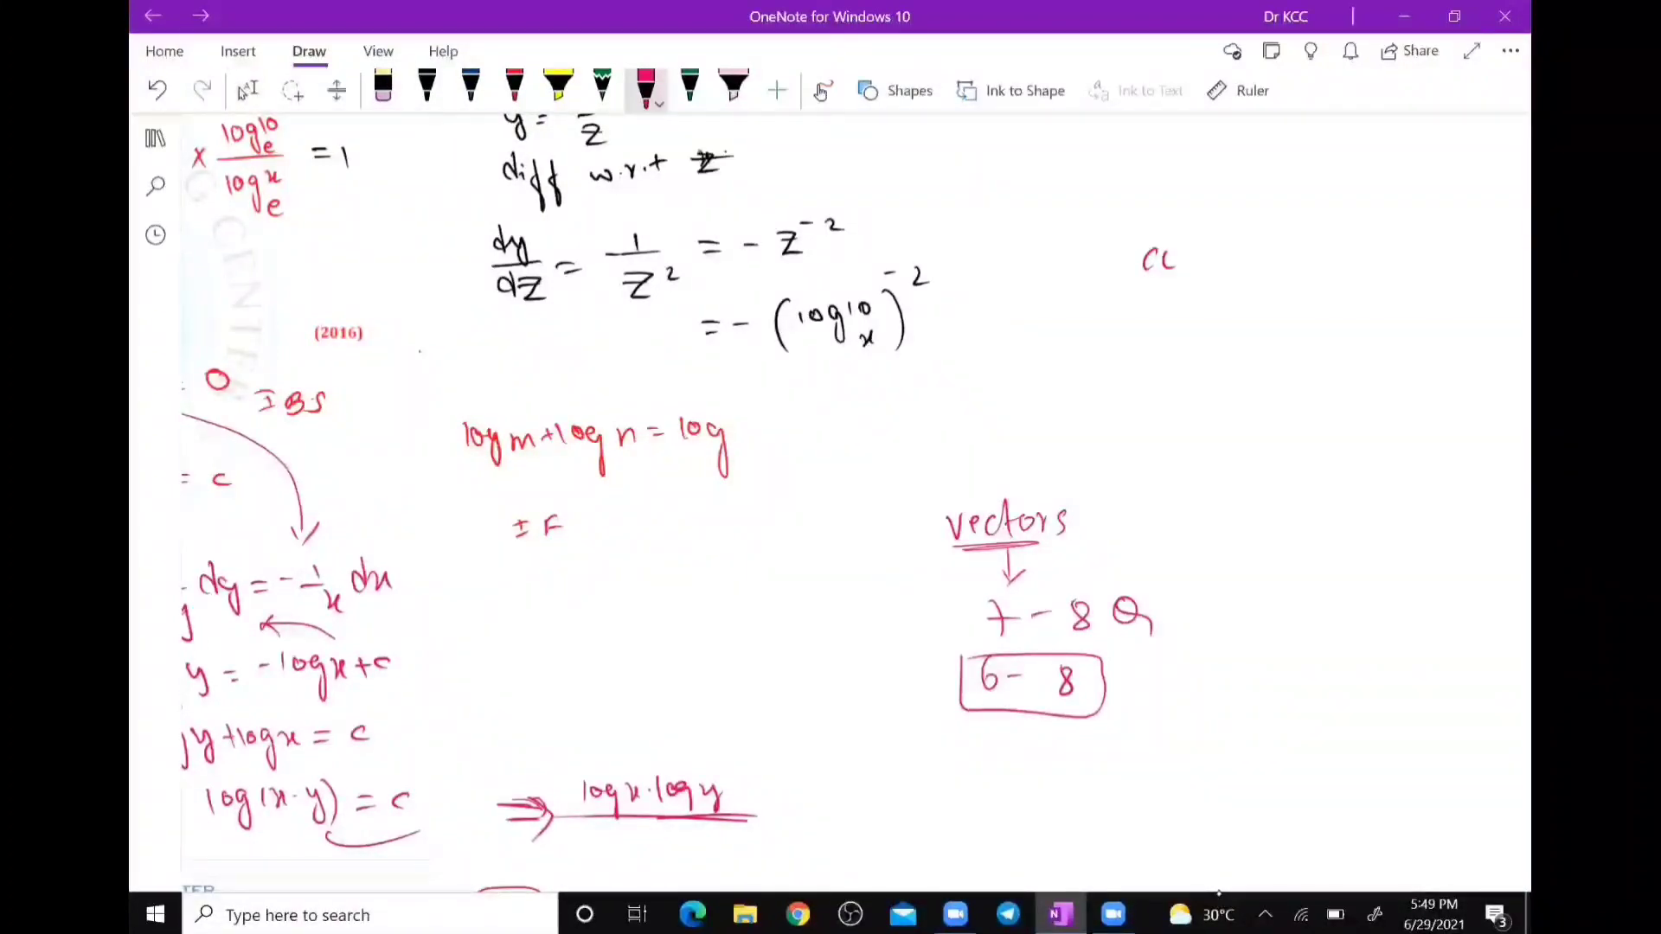
drag(1187, 252, 1199, 270)
drag(1190, 284, 1208, 290)
mouse_move(1192, 321)
mouse_down()
mouse_move(1218, 342)
mouse_move(1348, 354)
mouse_move(1325, 400)
mouse_move(1341, 405)
mouse_up()
Add min 60marks, 180 and 1/3rd beneath, then box CET.
drag(1349, 412, 1410, 391)
drag(1415, 382, 1417, 404)
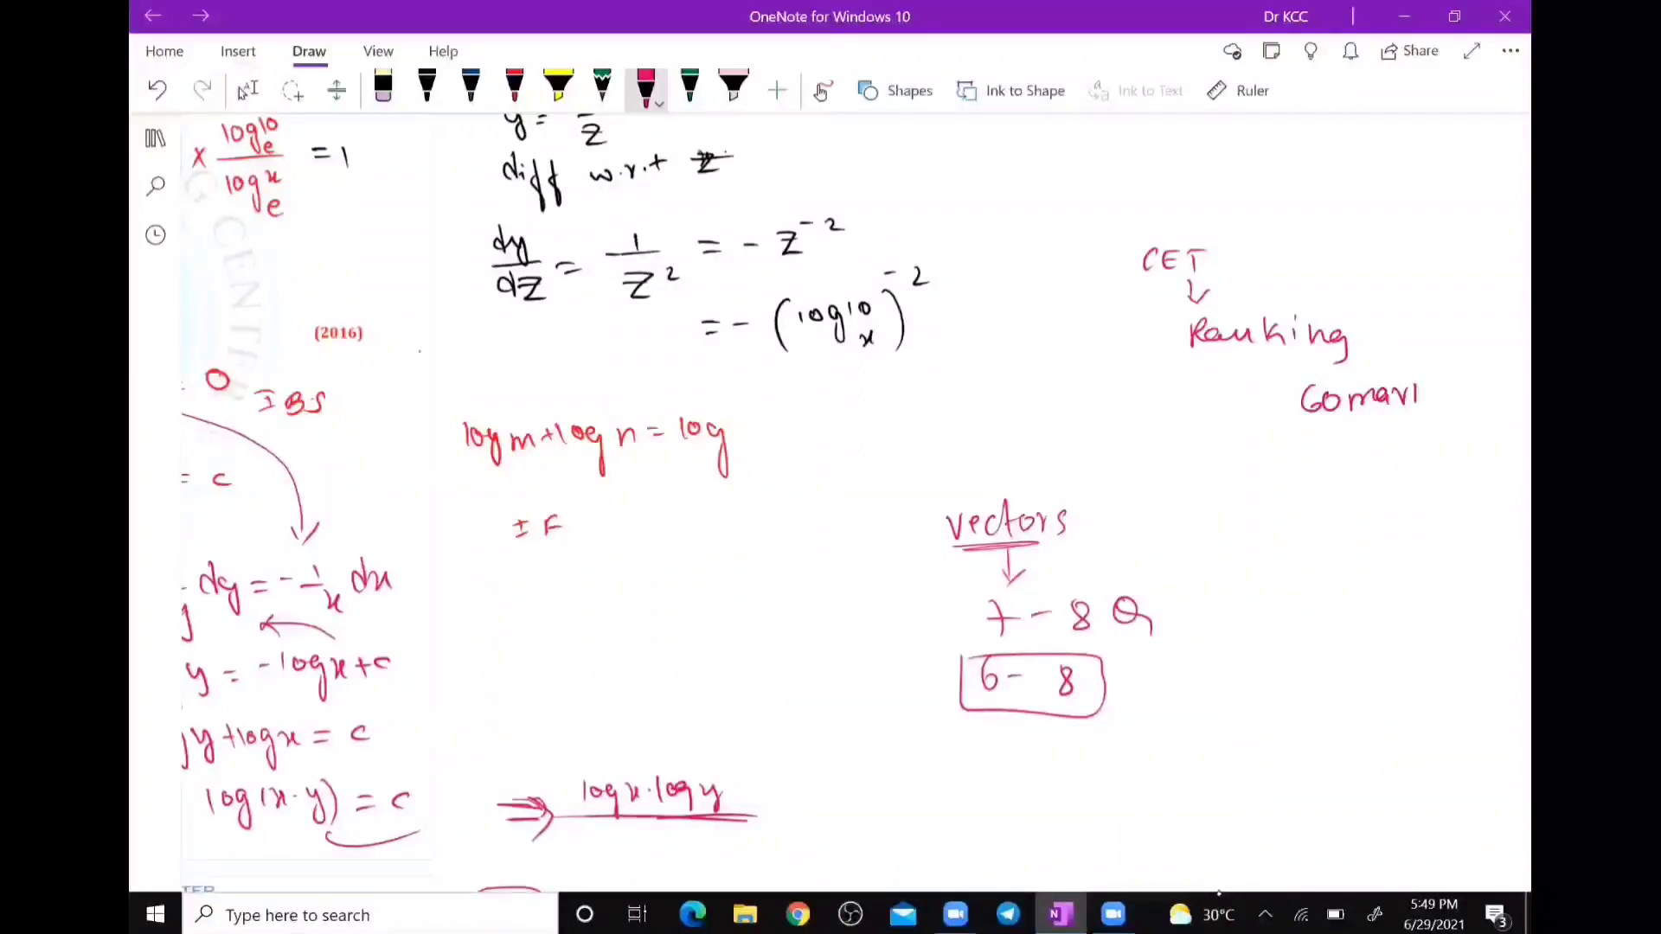
drag(1419, 386, 1436, 408)
drag(1452, 390, 1442, 410)
drag(1185, 423, 1261, 420)
drag(1284, 472, 1338, 488)
drag(1279, 536, 1302, 575)
drag(1308, 554, 1339, 523)
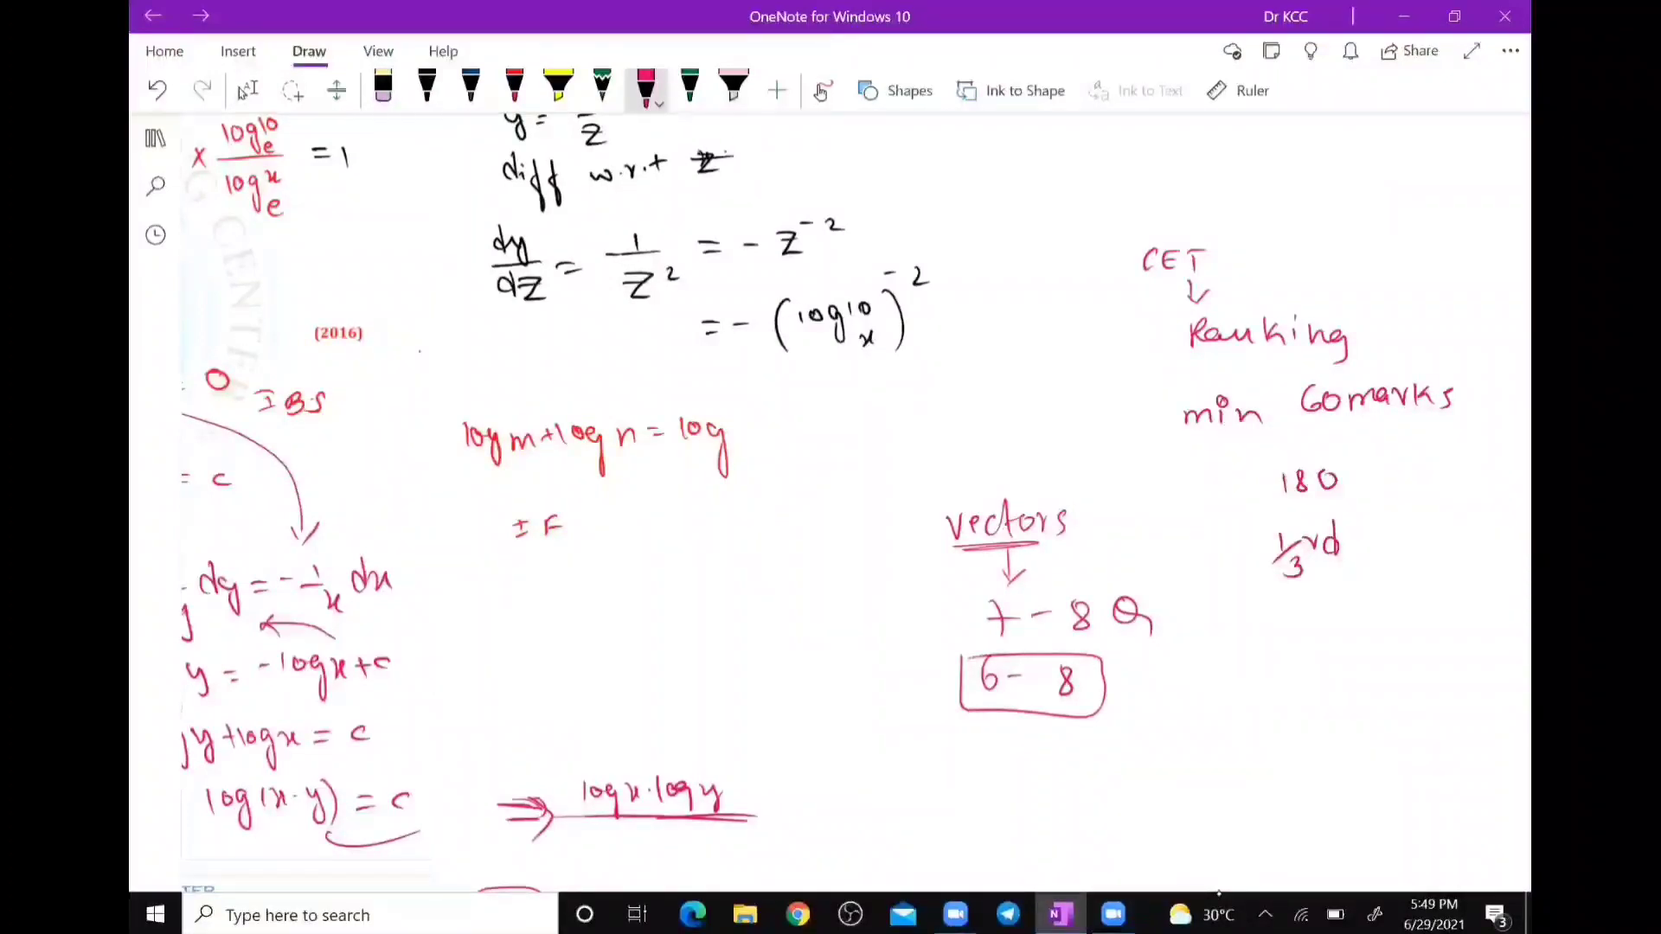
mouse_move(1132, 224)
mouse_down()
mouse_move(1530, 543)
mouse_move(1123, 252)
mouse_up()
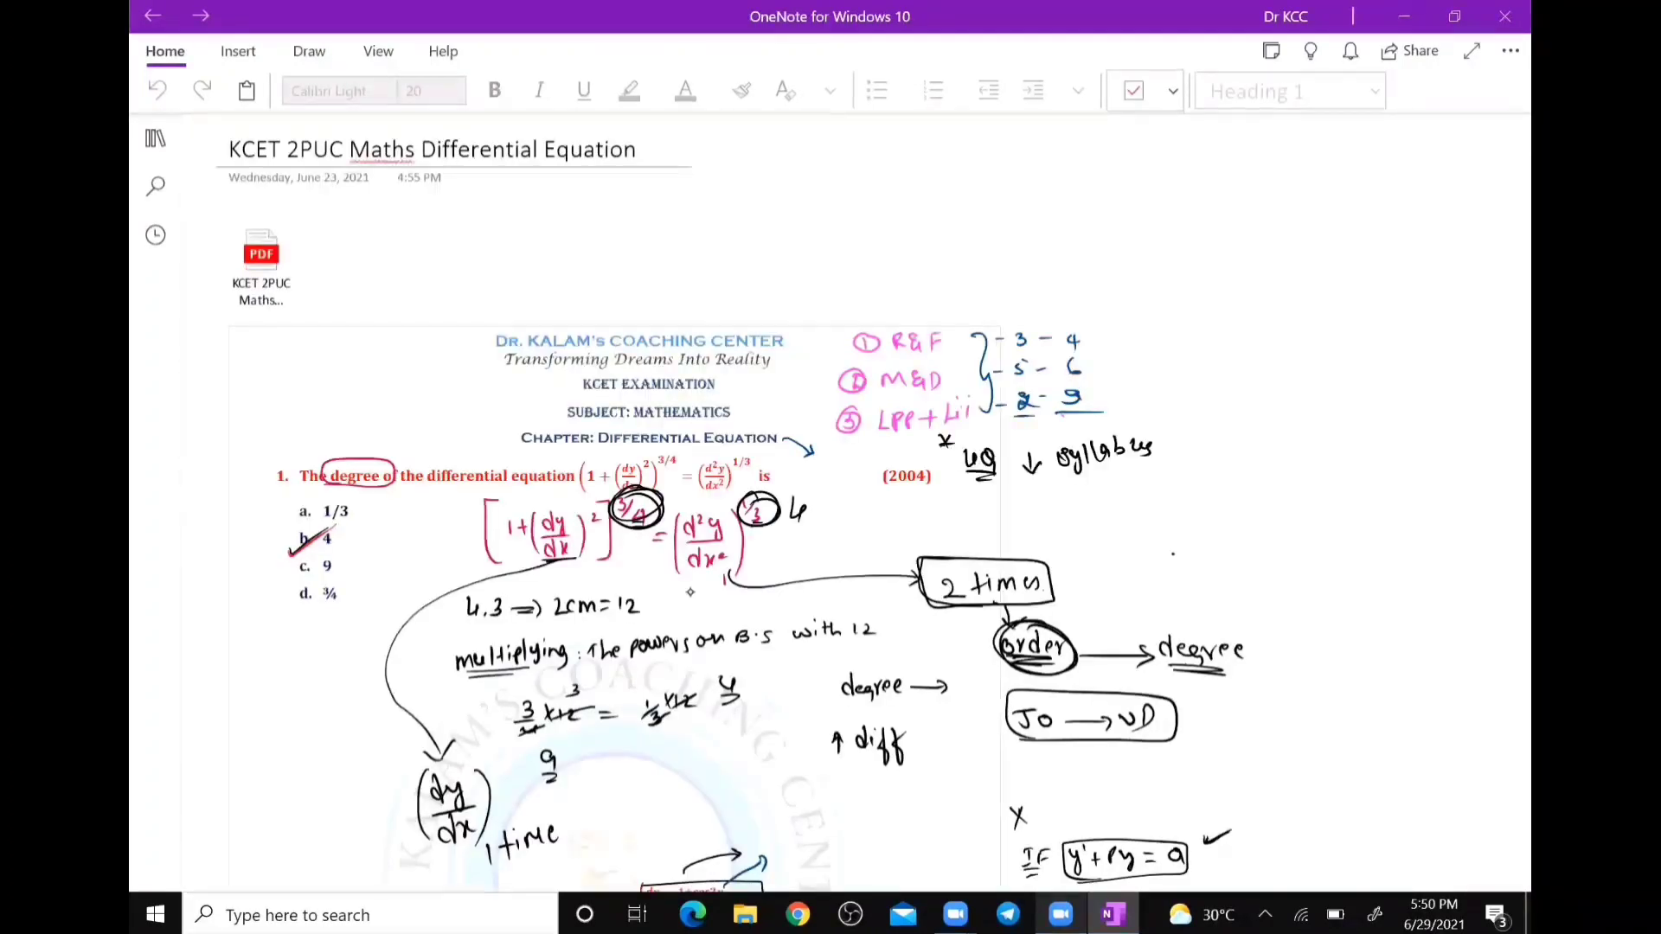
Scroll to questions 1 and 2, dismiss the storage sync warning, and bring back the Draw pens.
scroll(690, 593, down, 3)
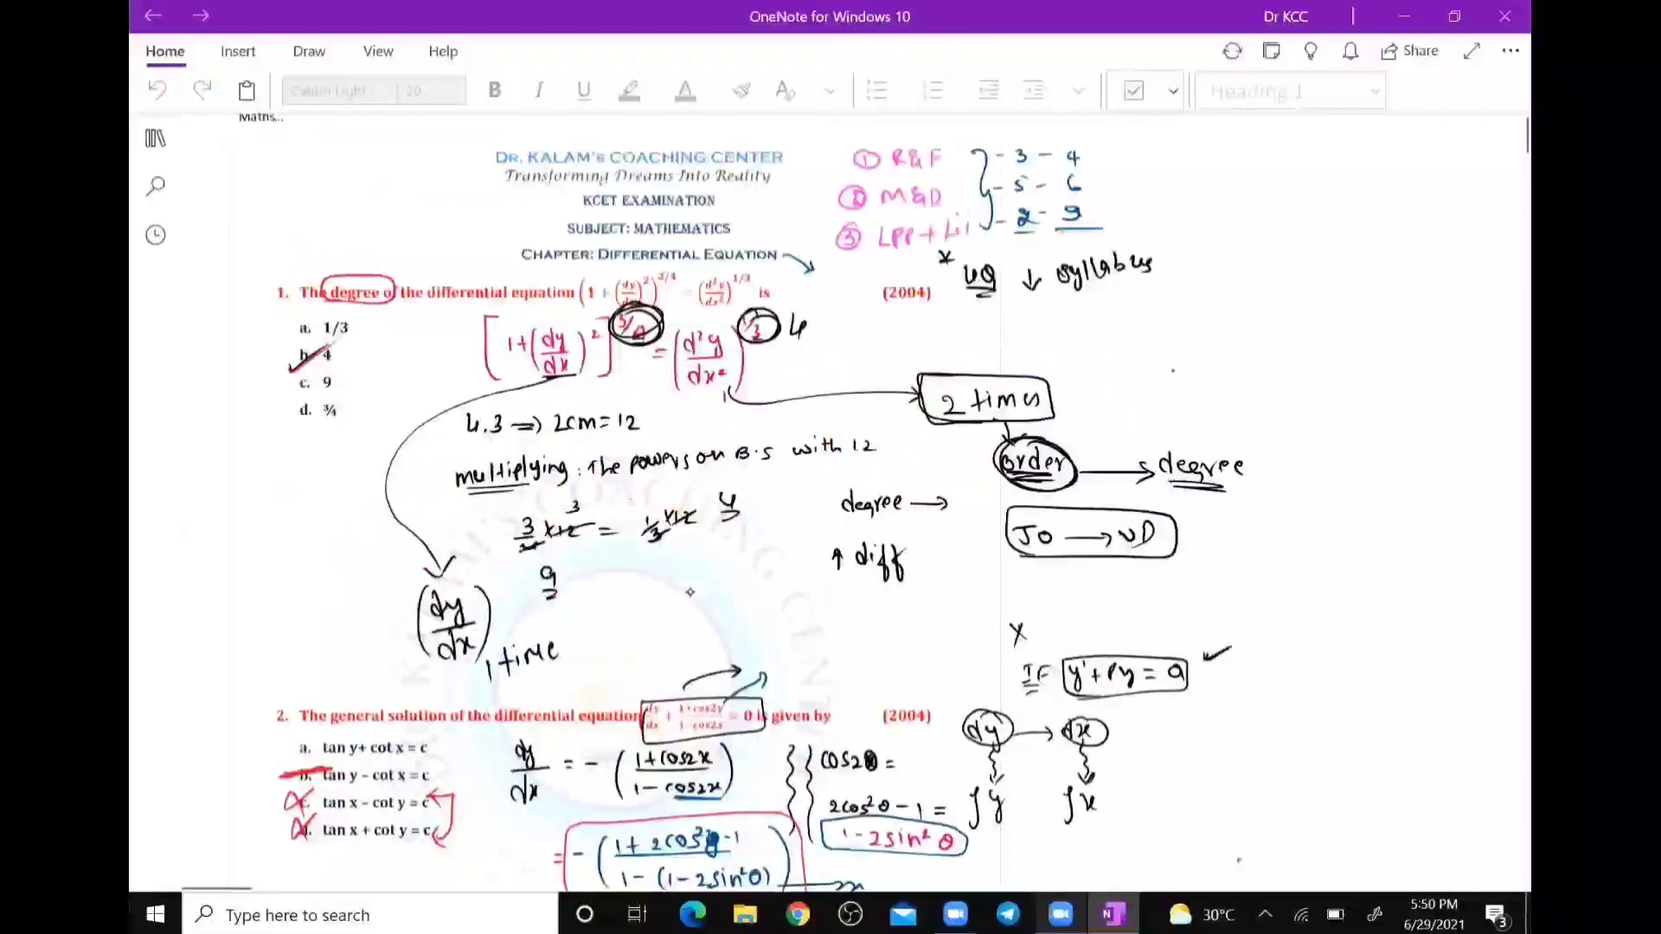
scroll(690, 593, down, 1)
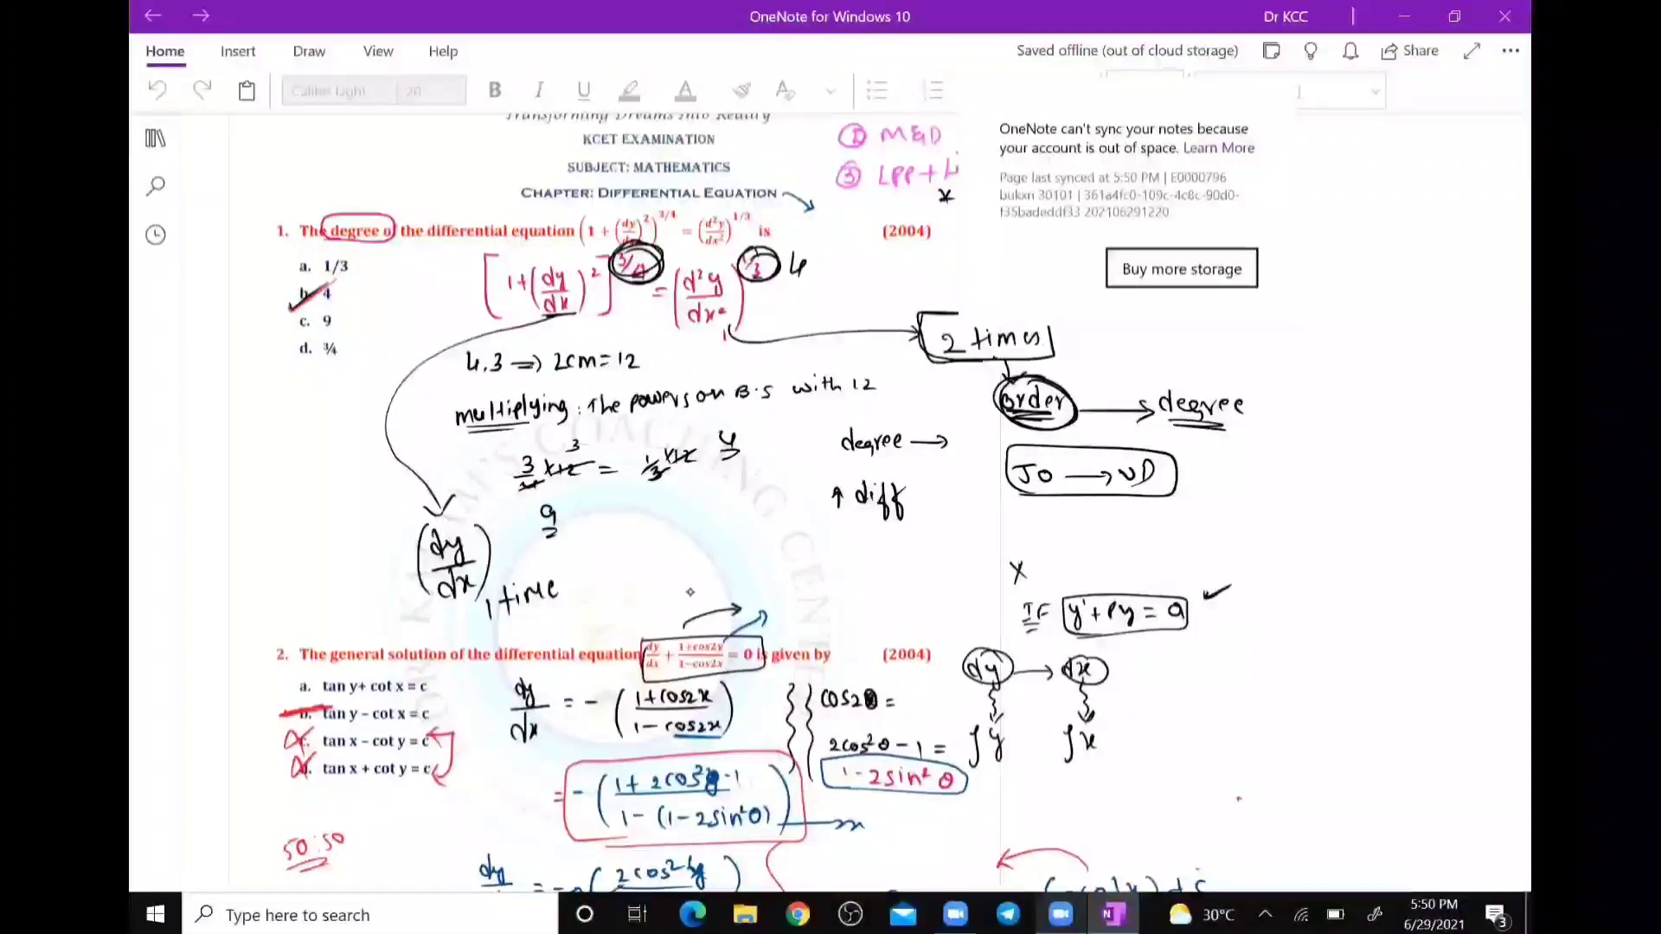
click(691, 593)
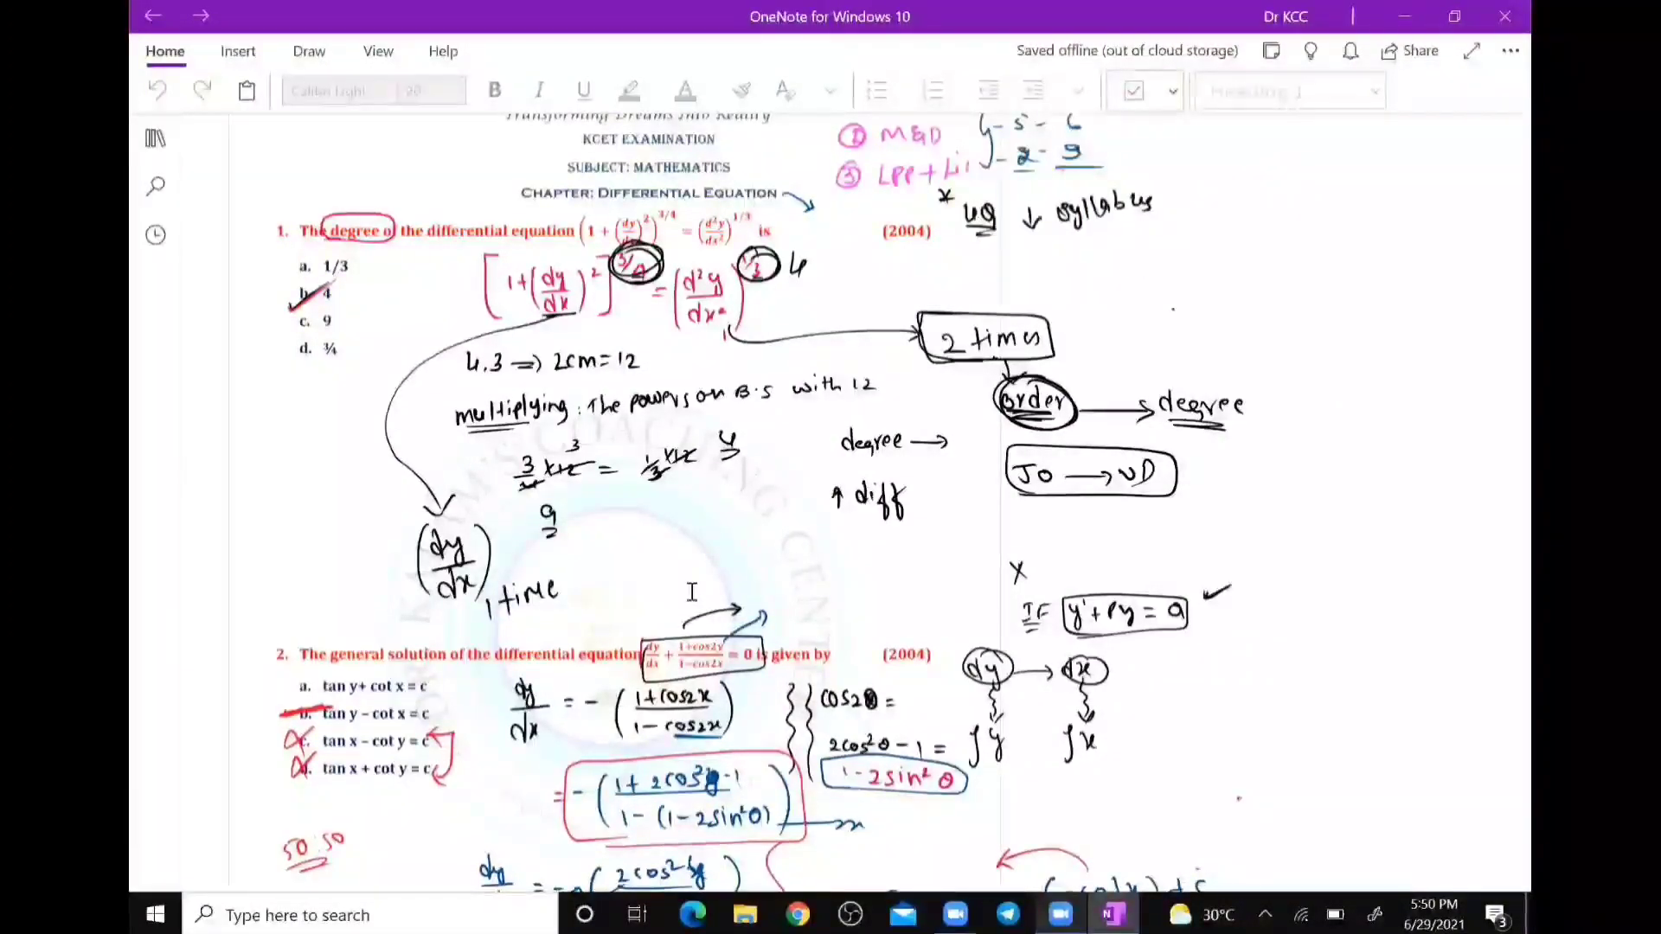
scroll(693, 592, down, 1)
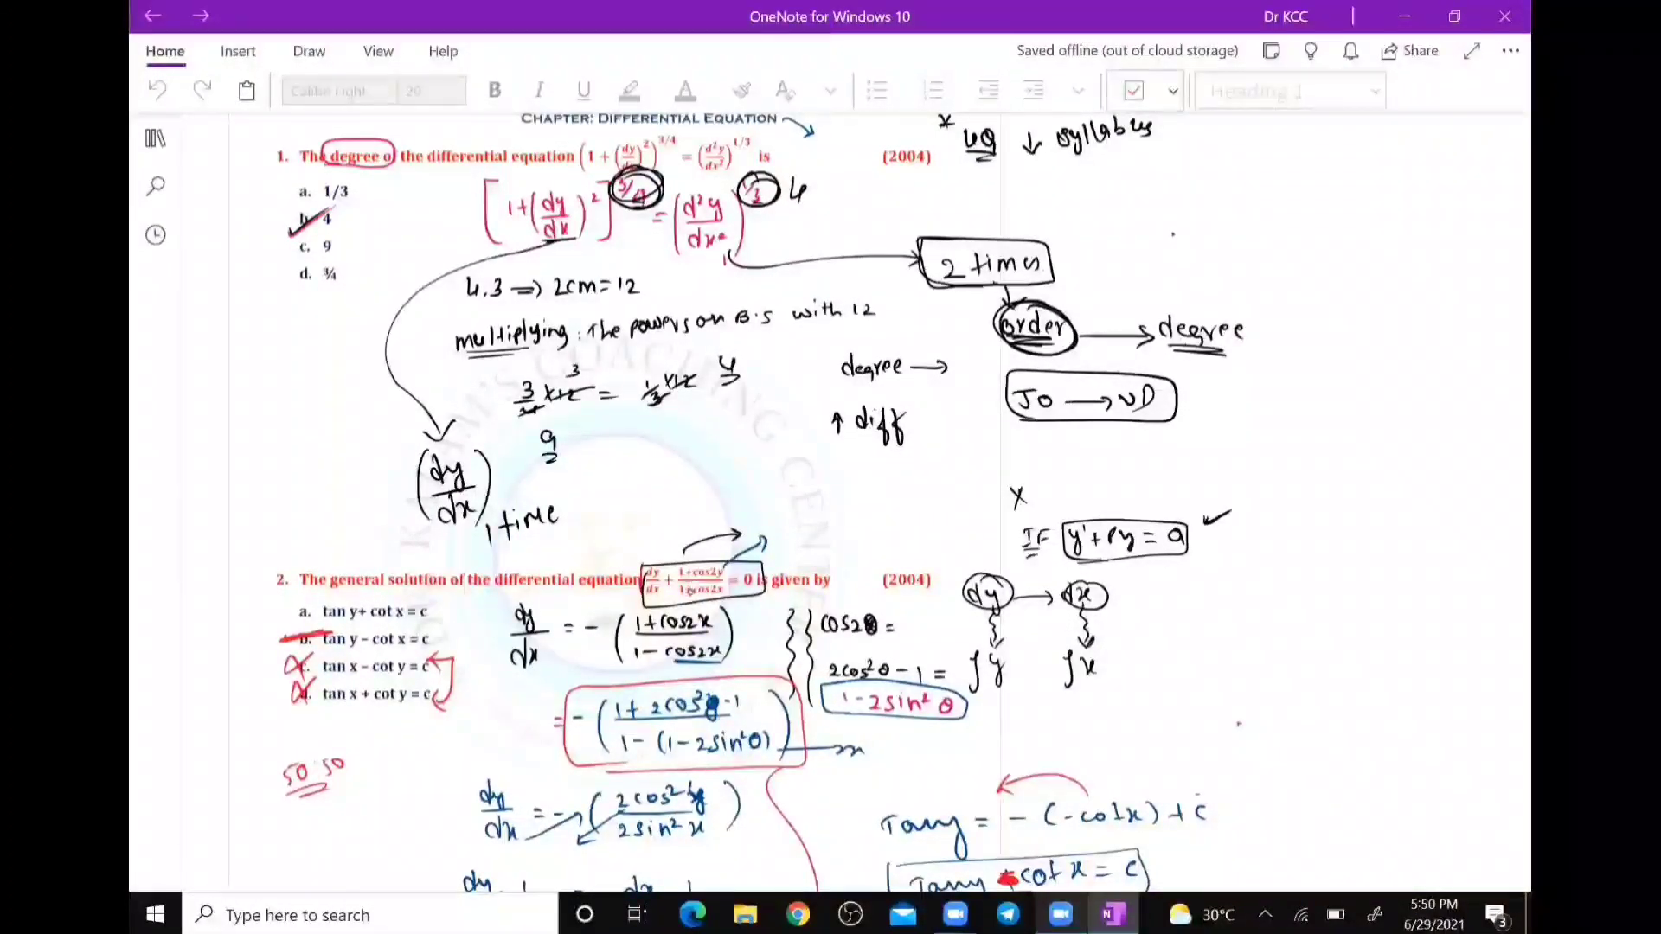
key(alt+d)
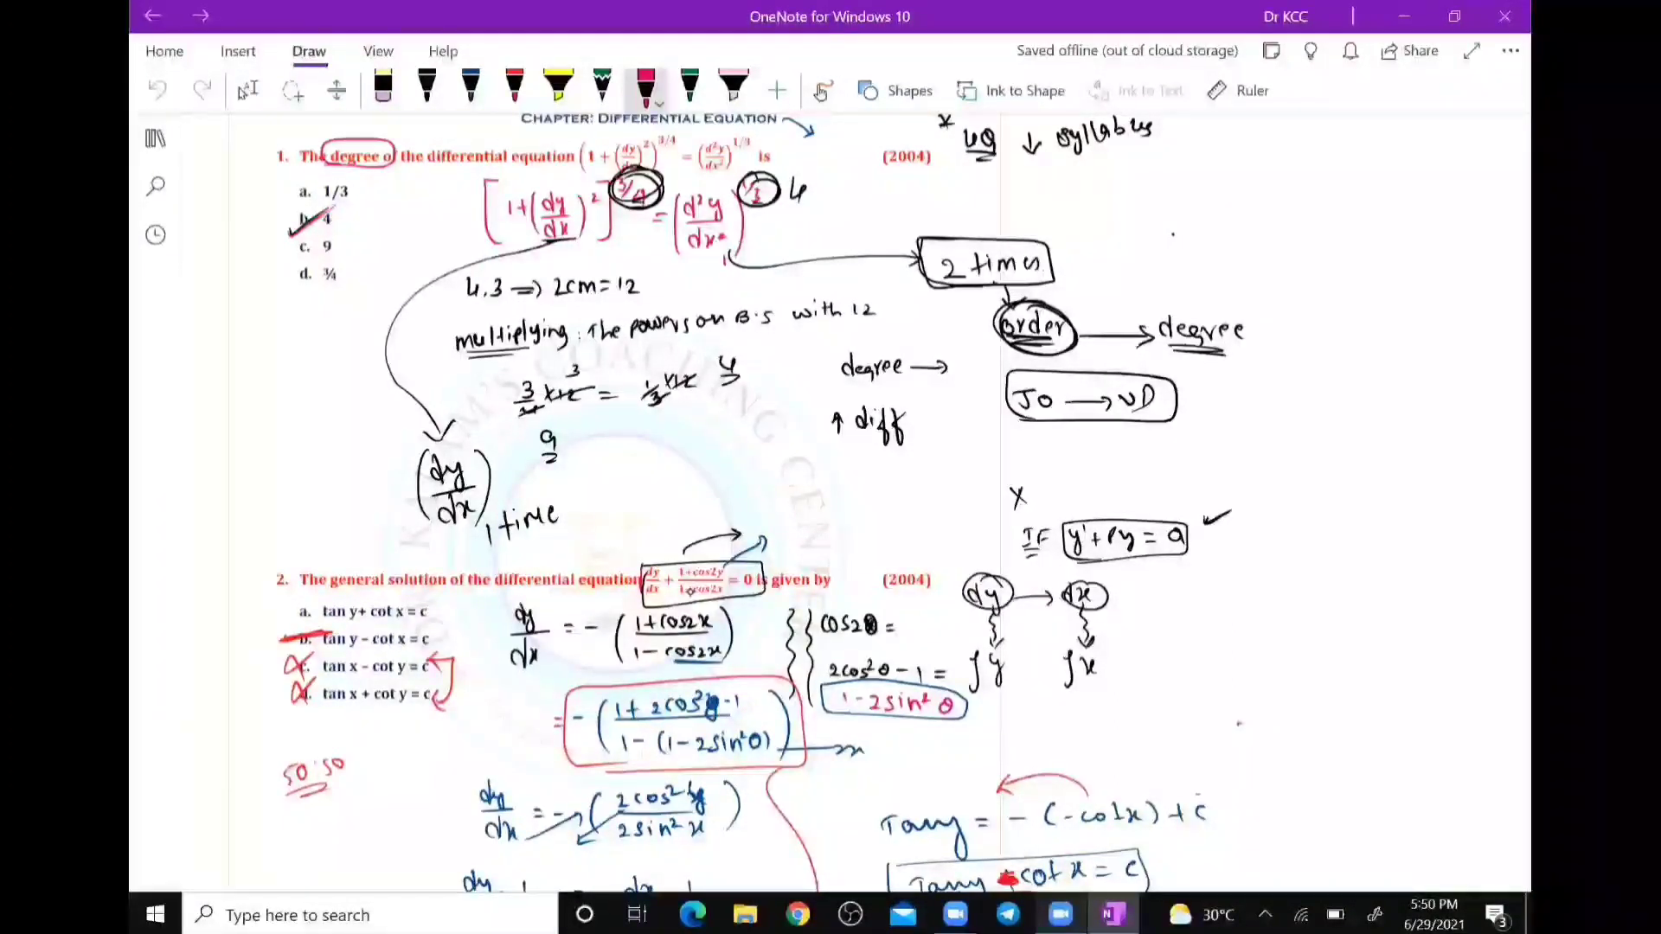
Write and underline 2PUC in red at the top right.
drag(1173, 234, 1194, 247)
mouse_move(1203, 251)
mouse_down()
mouse_move(1213, 226)
mouse_move(1237, 227)
mouse_up()
mouse_move(1261, 218)
mouse_down()
mouse_move(1246, 232)
mouse_move(1291, 234)
mouse_up()
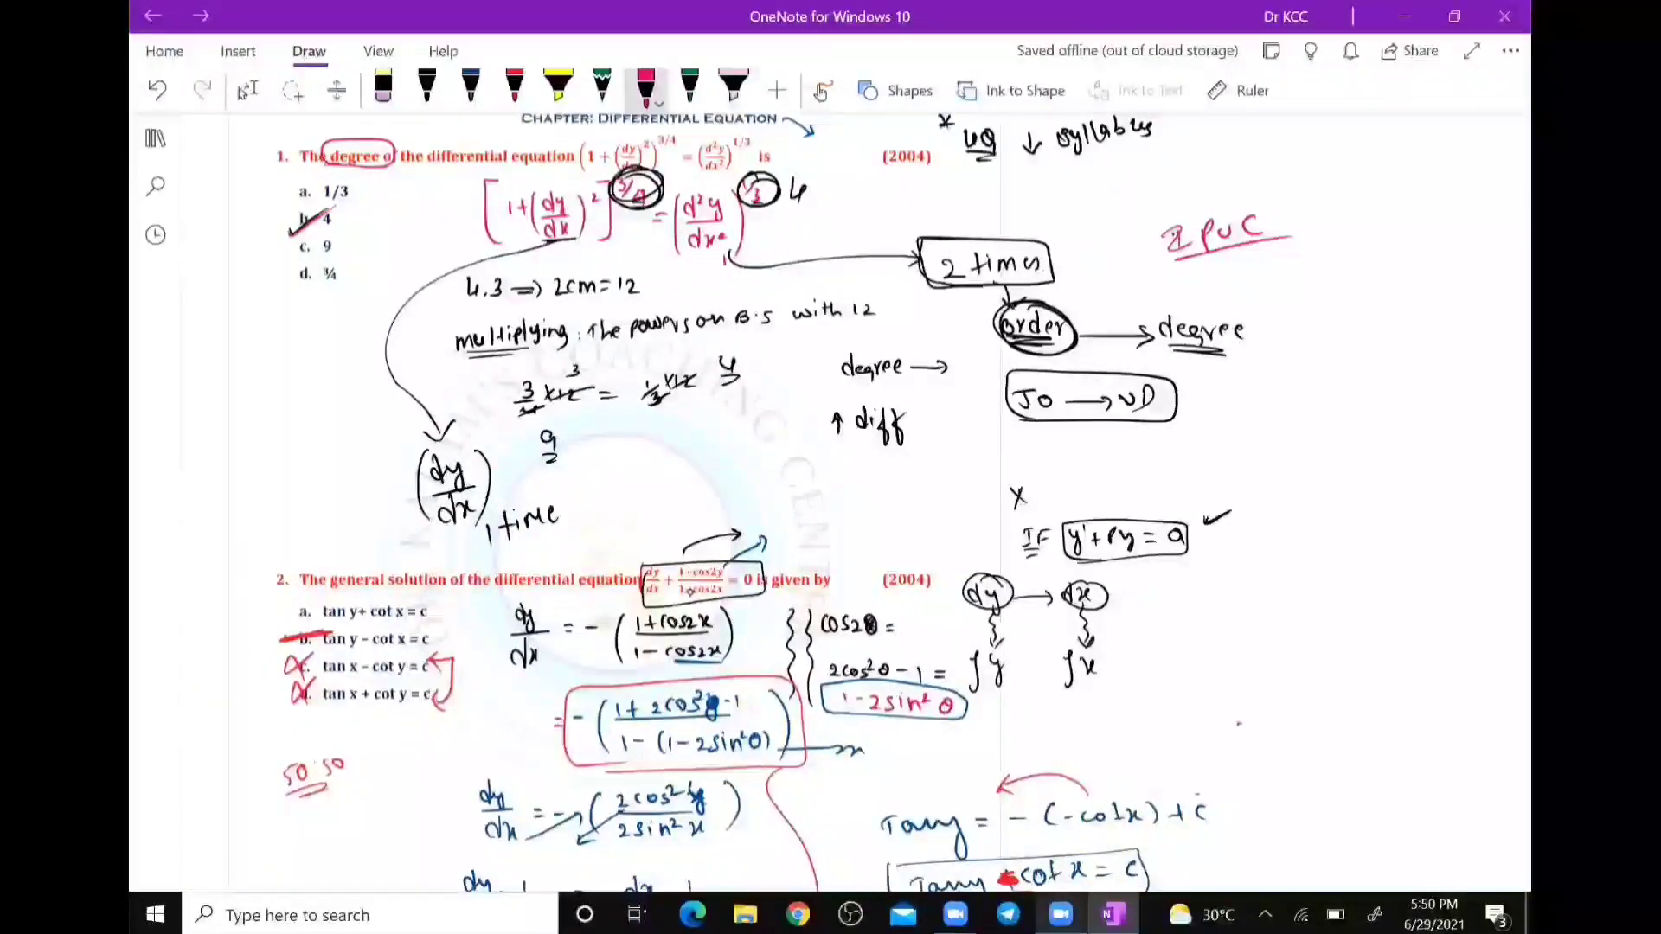
Write Limits below 2PUC, underline it, and add a down arrow.
drag(1292, 367, 1300, 396)
drag(1309, 378, 1308, 391)
mouse_move(1320, 368)
mouse_down()
mouse_move(1320, 389)
mouse_move(1347, 386)
mouse_up()
drag(1352, 368, 1353, 384)
drag(1357, 348, 1362, 384)
mouse_move(1365, 372)
mouse_down()
mouse_move(1384, 367)
mouse_move(1365, 398)
mouse_up()
mouse_move(1299, 412)
mouse_down()
mouse_move(1393, 403)
mouse_move(1356, 431)
mouse_up()
drag(1341, 423, 1372, 422)
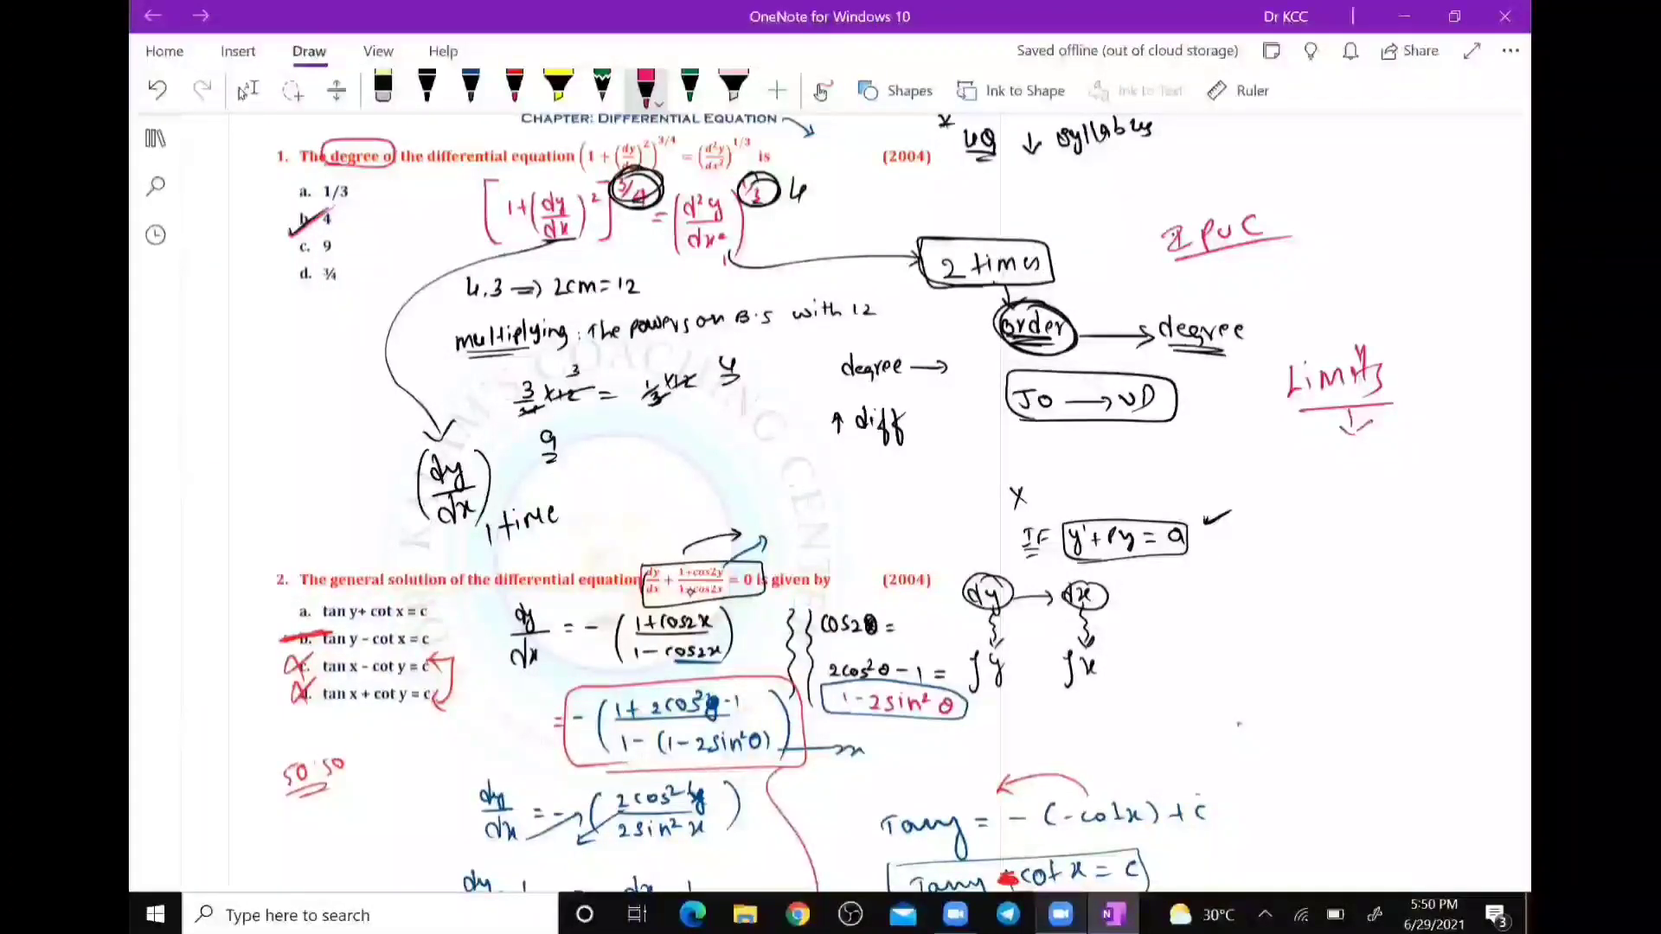
Write the underlined heading 7 Chapters in red.
scroll(690, 591, right, 2)
scroll(689, 591, right, 10)
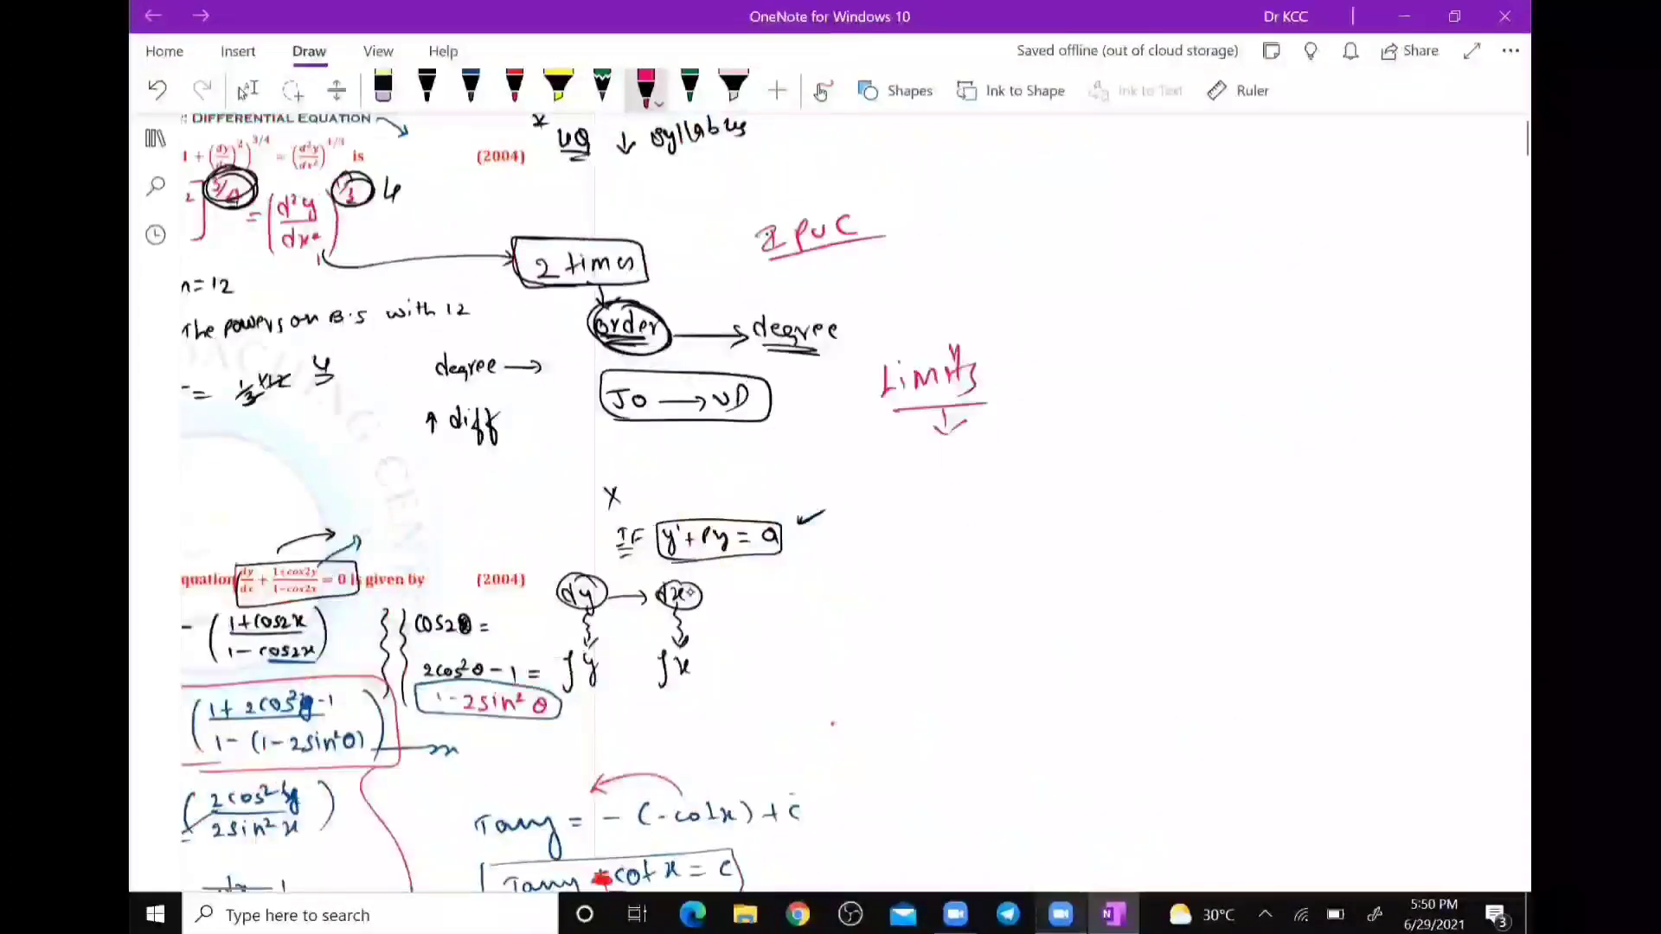
scroll(689, 593, right, 3)
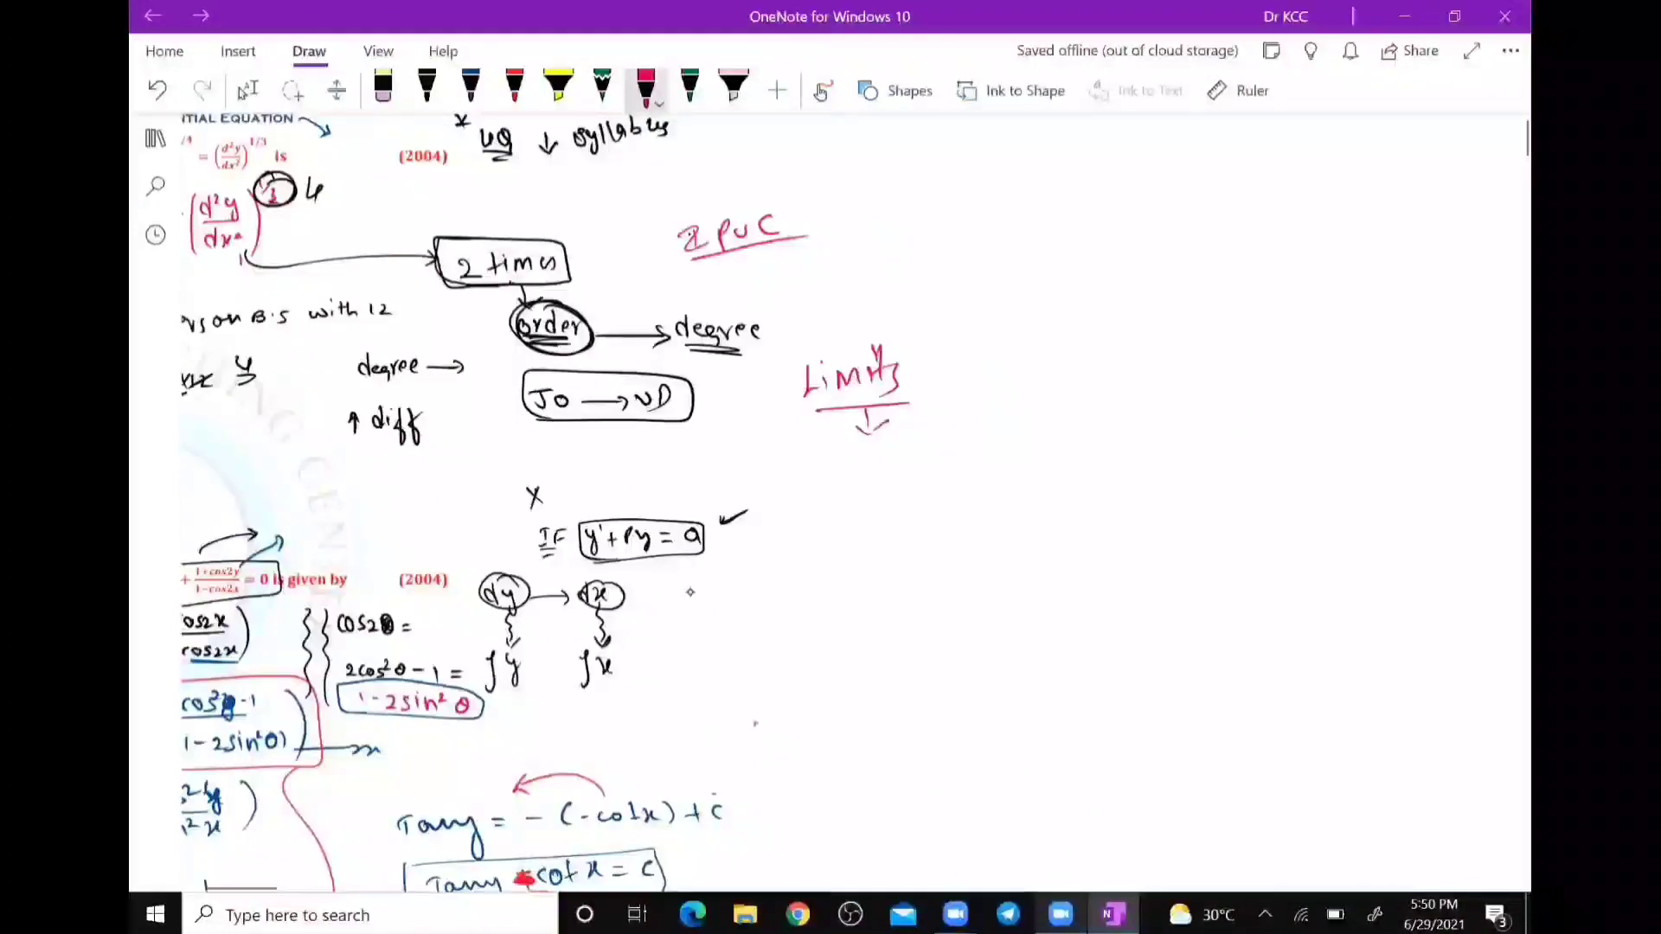
drag(1039, 200, 1050, 220)
mouse_move(1097, 193)
mouse_down()
mouse_move(1092, 213)
mouse_move(1164, 217)
mouse_up()
mouse_move(1184, 172)
mouse_down()
mouse_move(1180, 212)
mouse_move(1254, 212)
mouse_up()
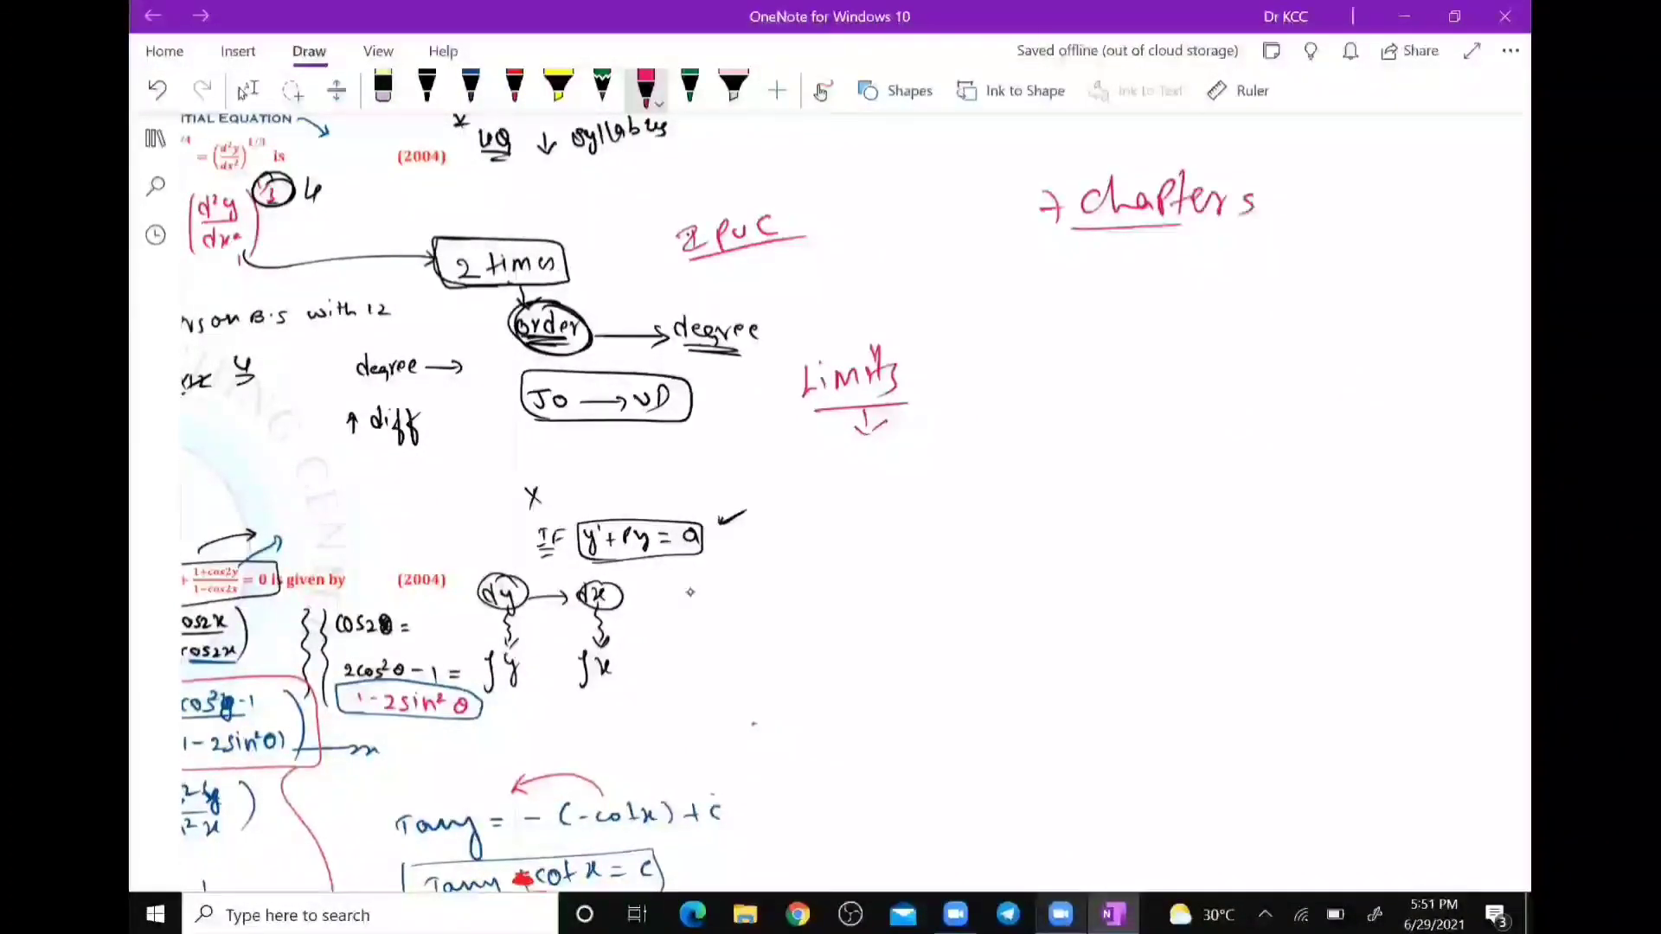
drag(1072, 229, 1177, 225)
drag(1119, 226, 1121, 258)
drag(1112, 264, 1187, 296)
List MED → 2, LPP+Li → 2 and RF – 1 under the heading.
drag(1196, 285, 1289, 300)
drag(1300, 281, 1316, 301)
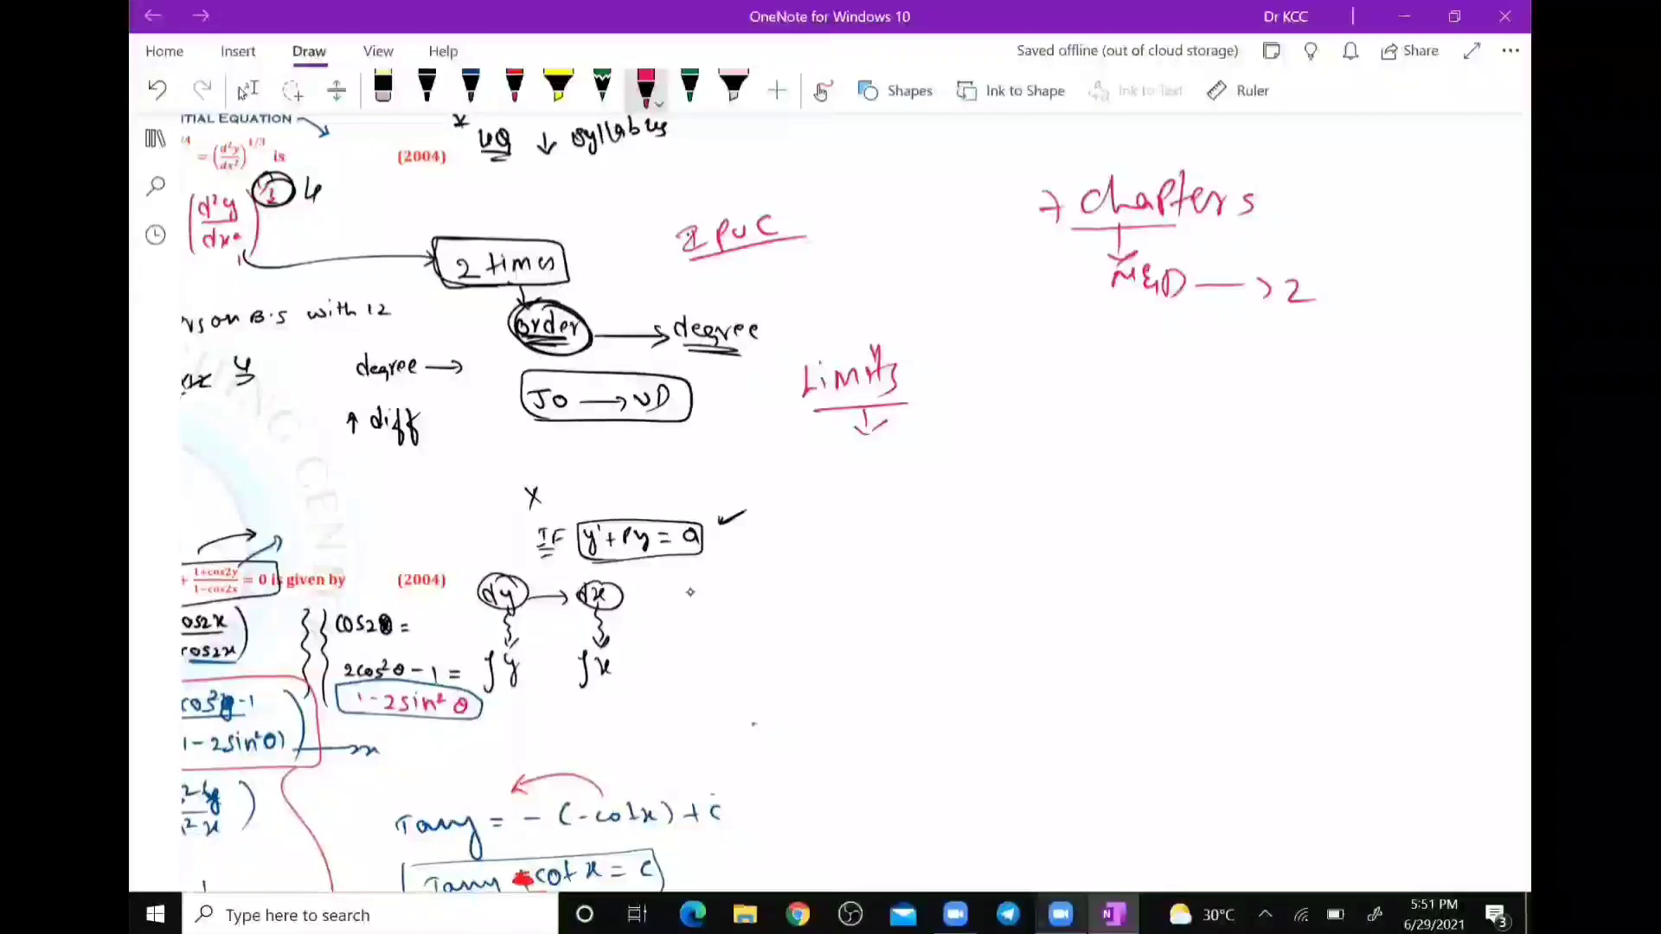
mouse_move(1092, 318)
mouse_down()
mouse_move(1121, 355)
mouse_move(1190, 353)
mouse_up()
drag(1222, 346, 1244, 357)
drag(1282, 337, 1305, 354)
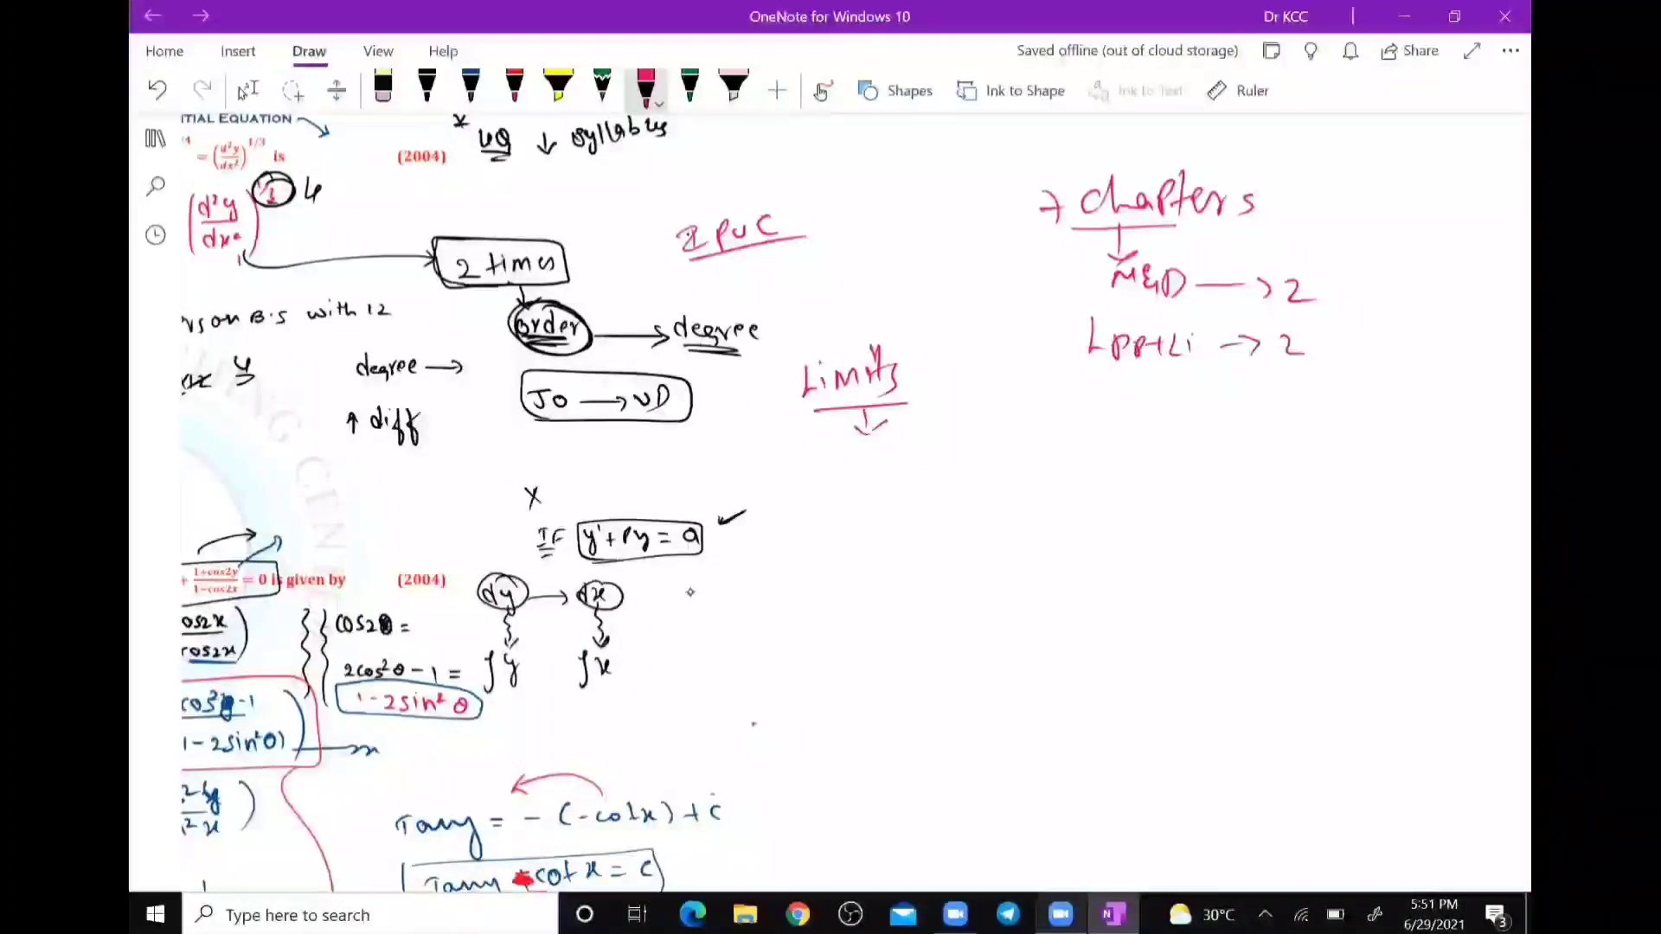
drag(1111, 391, 1125, 417)
mouse_move(1135, 394)
mouse_down()
mouse_move(1151, 413)
mouse_move(1241, 398)
mouse_up()
drag(1296, 387, 1297, 403)
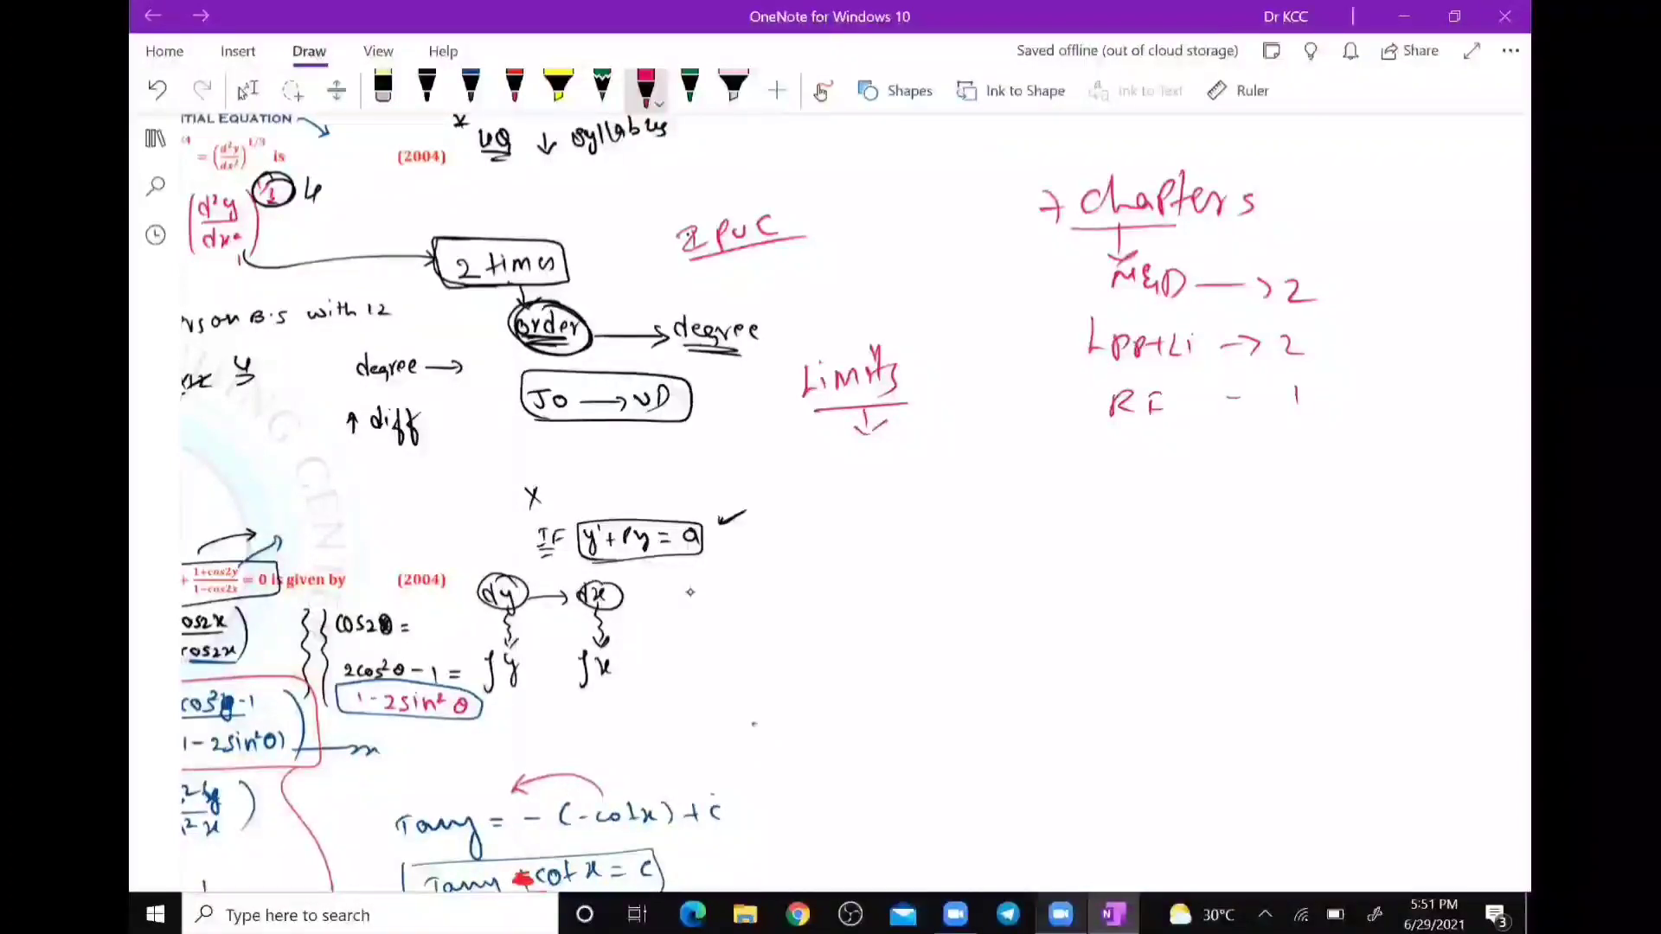
Add M.R – 1 and DE – 1, then the double-underlined total 07.
drag(1093, 468, 1125, 467)
mouse_move(1143, 467)
mouse_down()
mouse_move(1227, 445)
mouse_move(1286, 454)
mouse_up()
drag(1089, 491, 1092, 514)
drag(1142, 491, 1140, 512)
drag(1205, 494, 1313, 497)
mouse_move(1285, 499)
mouse_down()
mouse_move(1332, 498)
mouse_move(1296, 524)
mouse_up()
mouse_move(1312, 520)
mouse_down()
mouse_move(1317, 547)
mouse_move(1353, 549)
mouse_up()
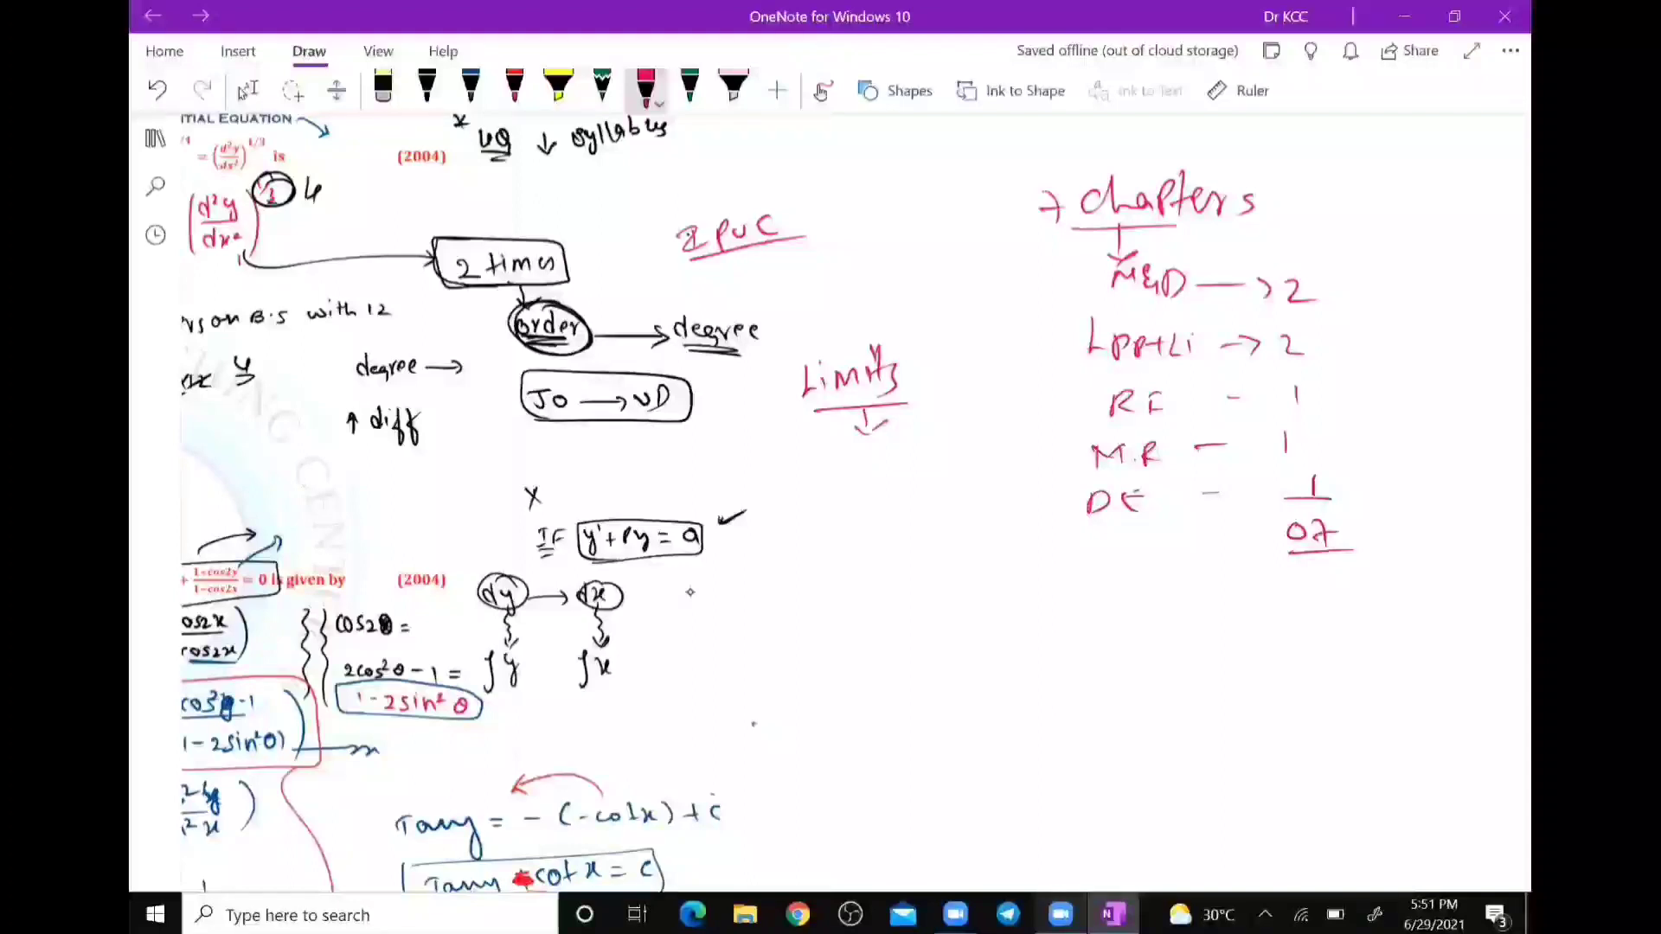
drag(1288, 503, 1336, 503)
Write 13, a circled 5 and 7 alongside, and circle DE in the list.
drag(947, 561, 949, 586)
mouse_move(957, 609)
mouse_down()
mouse_move(960, 636)
mouse_move(1000, 605)
mouse_up()
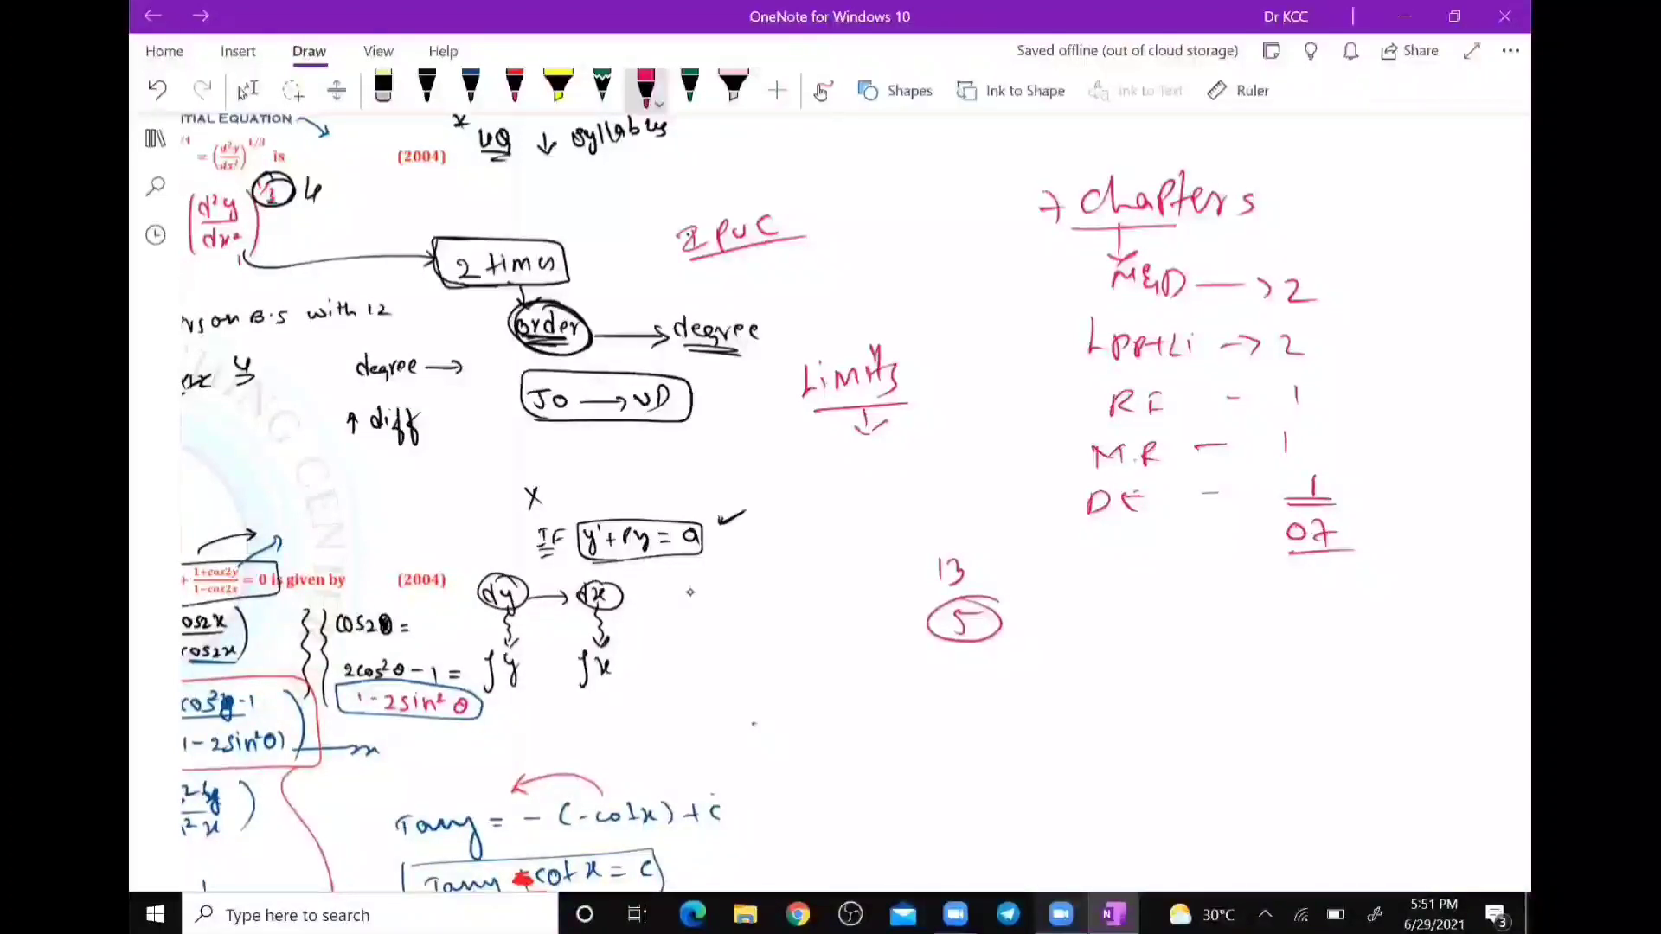
drag(1129, 487, 1170, 489)
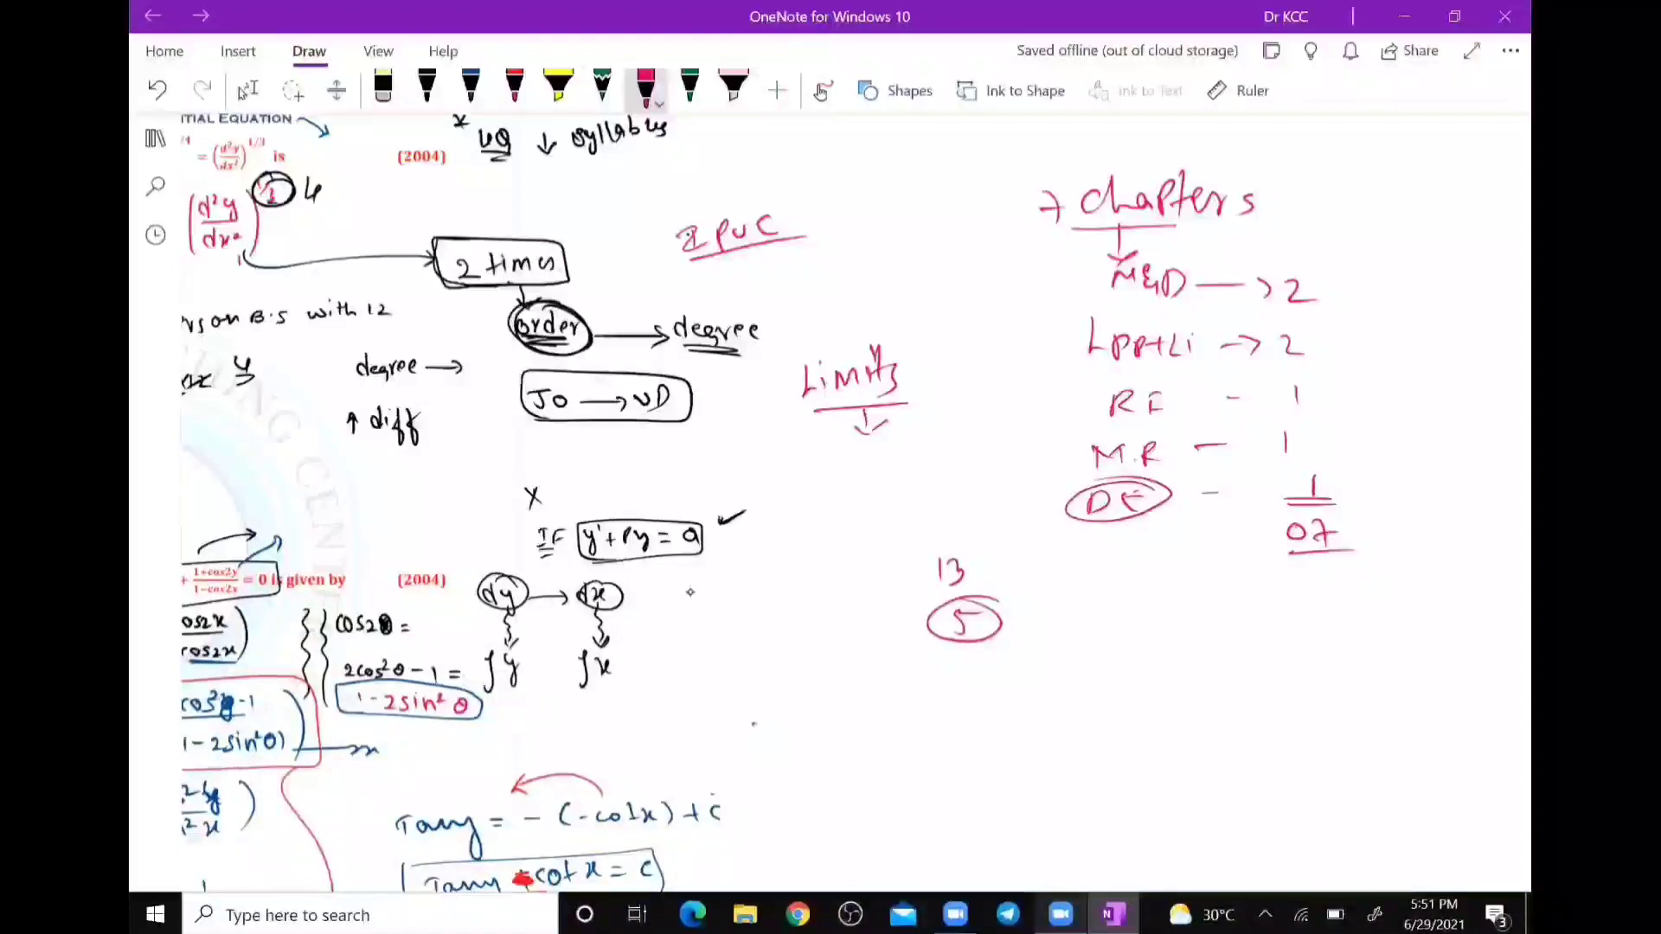
mouse_move(941, 682)
mouse_down()
mouse_move(955, 697)
mouse_move(950, 664)
mouse_up()
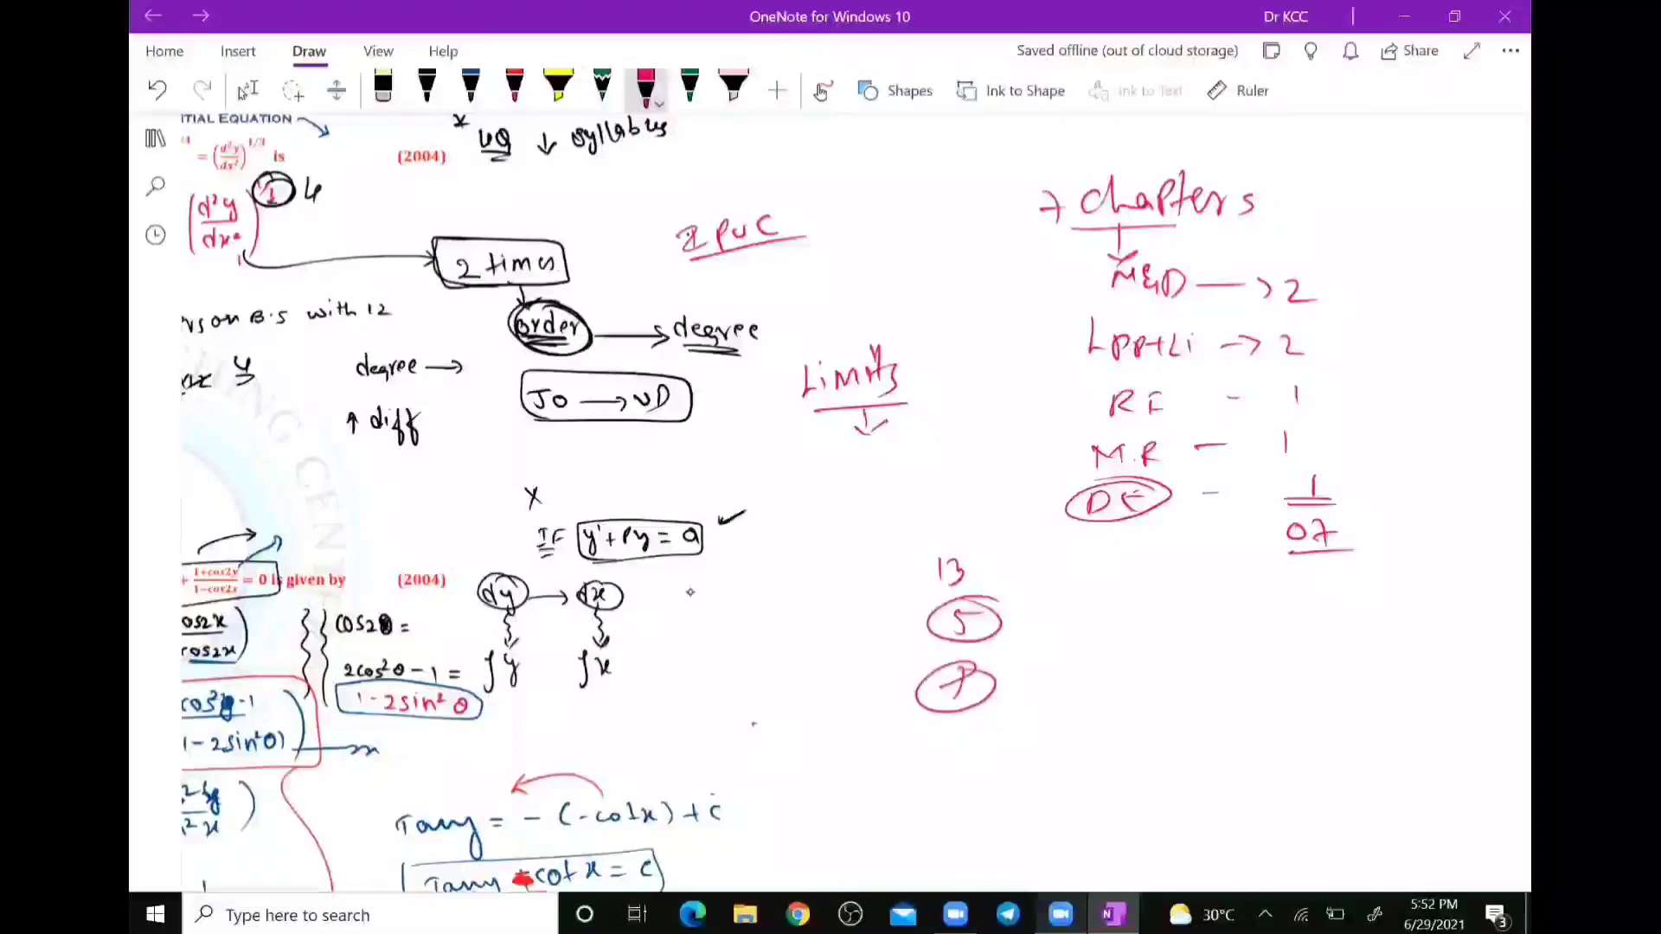
Scroll left and up until questions 1 and 2 appear beside the red notes.
scroll(691, 592, left, 5)
scroll(690, 593, left, 2)
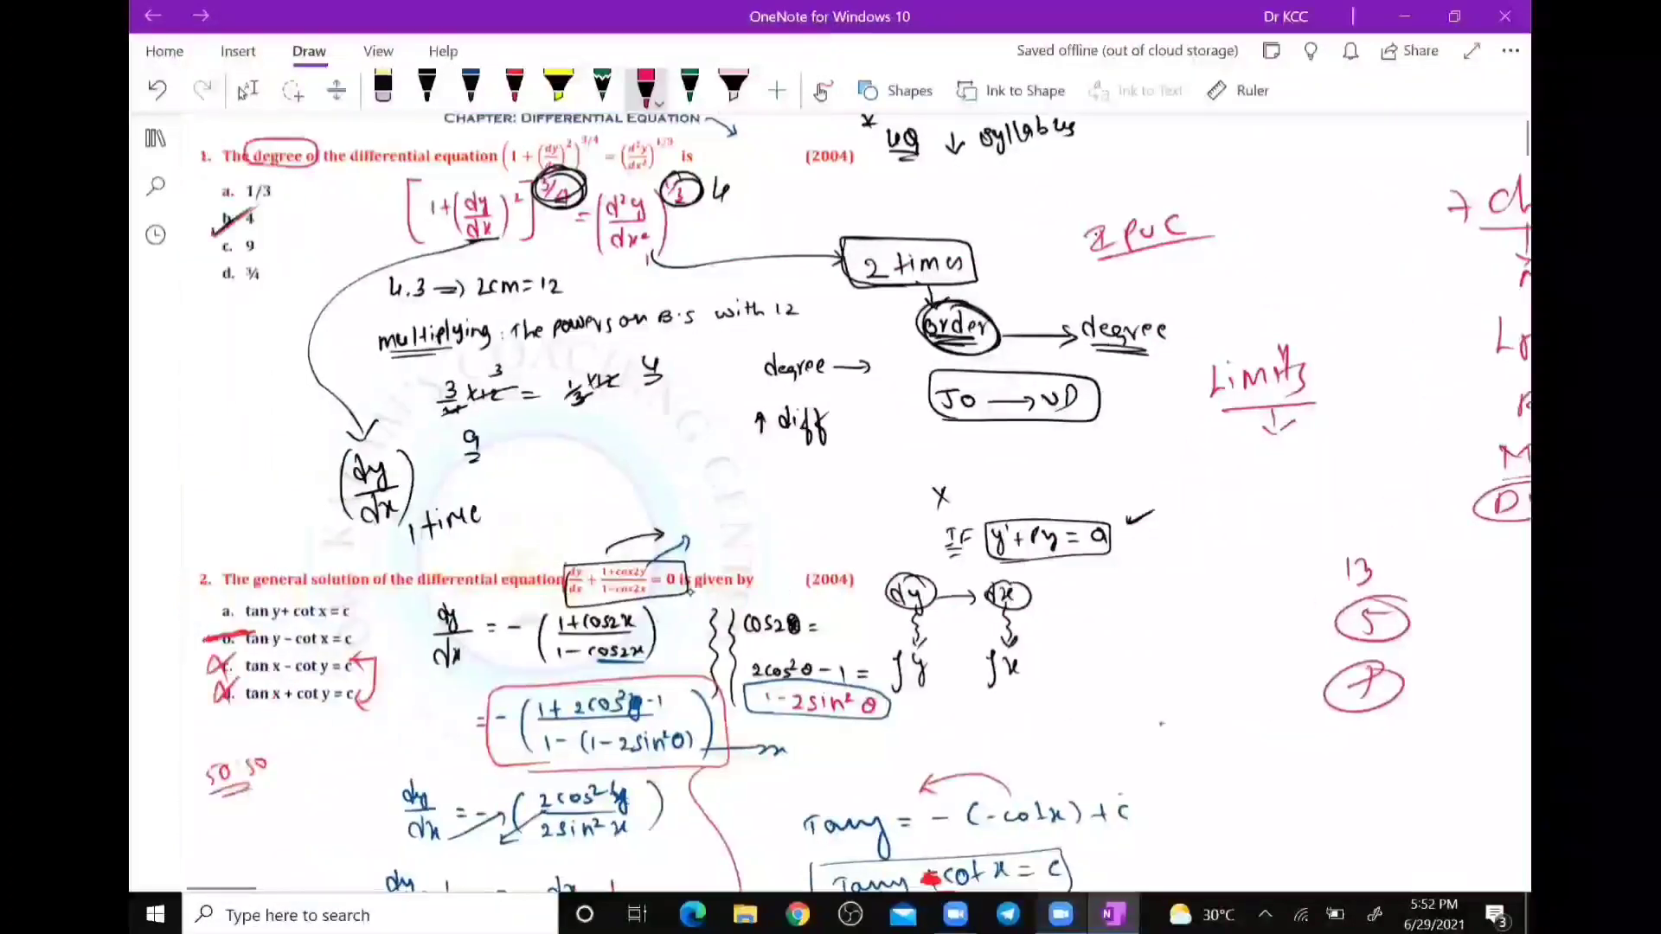
scroll(691, 593, up, 1)
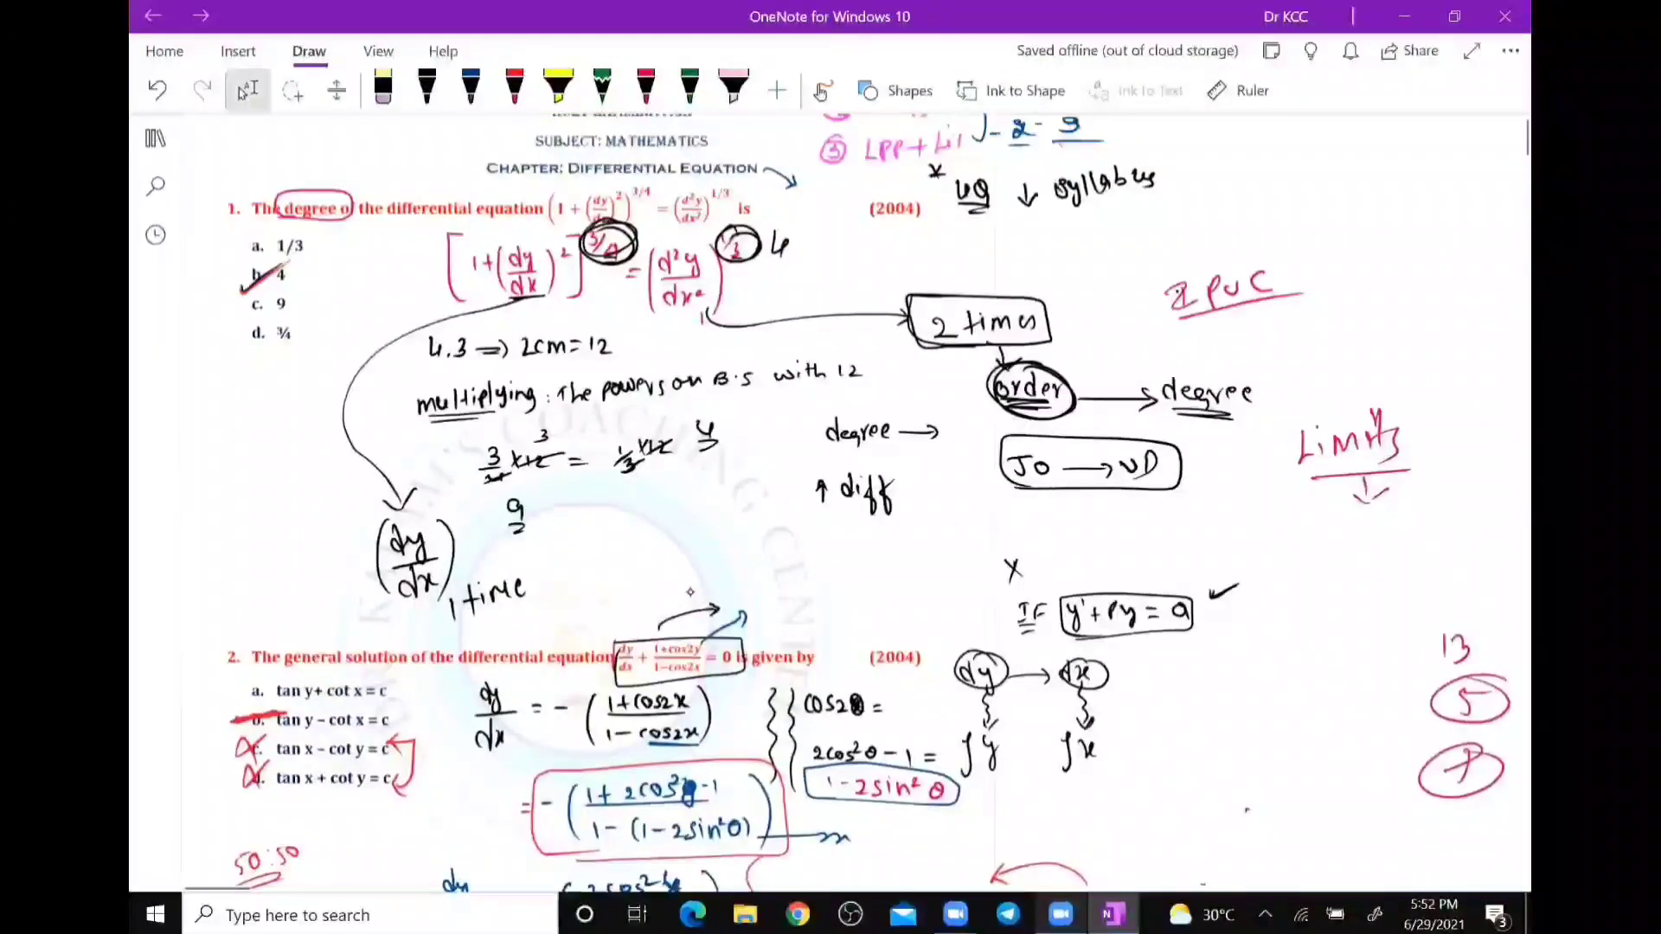